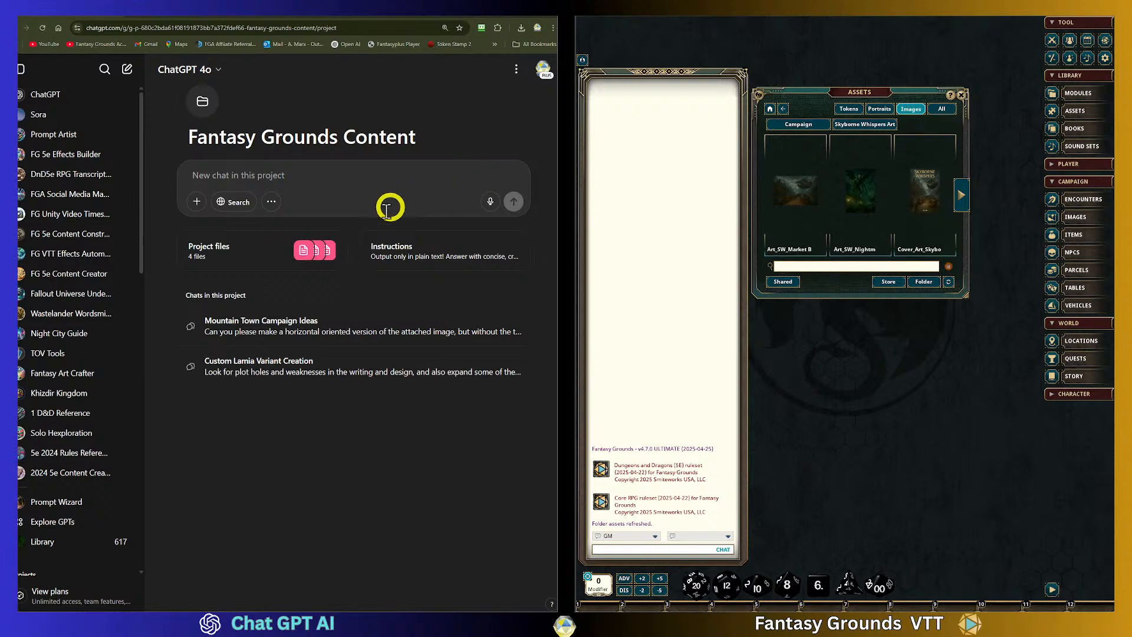
# Open the Mountain Town Campaign Ideas chat and go back through it to the opening prompt about the campaign name
pyautogui.click(298, 322)
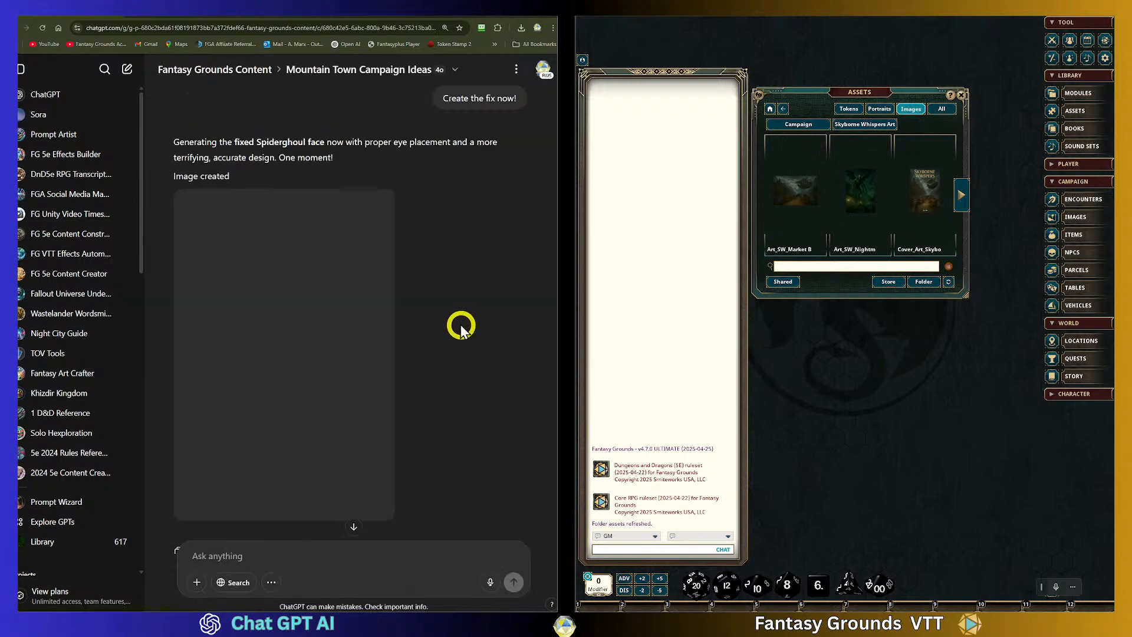
pyautogui.scroll(5, 455, 305)
pyautogui.scroll(2, 457, 301)
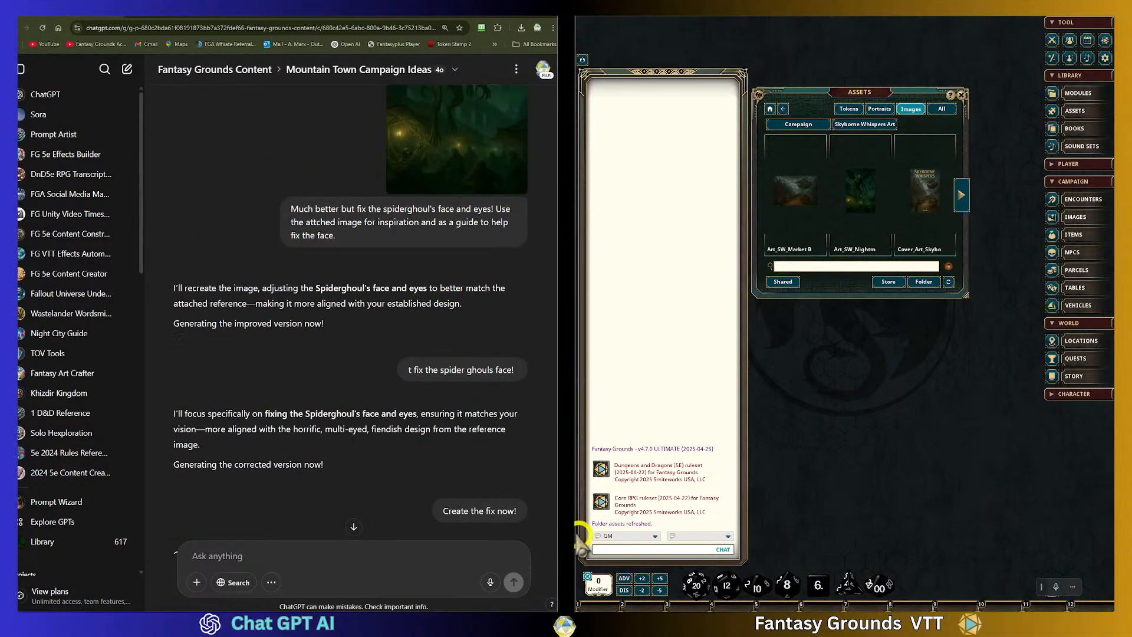
pyautogui.scroll(2, 550, 536)
pyautogui.scroll(-10, 551, 536)
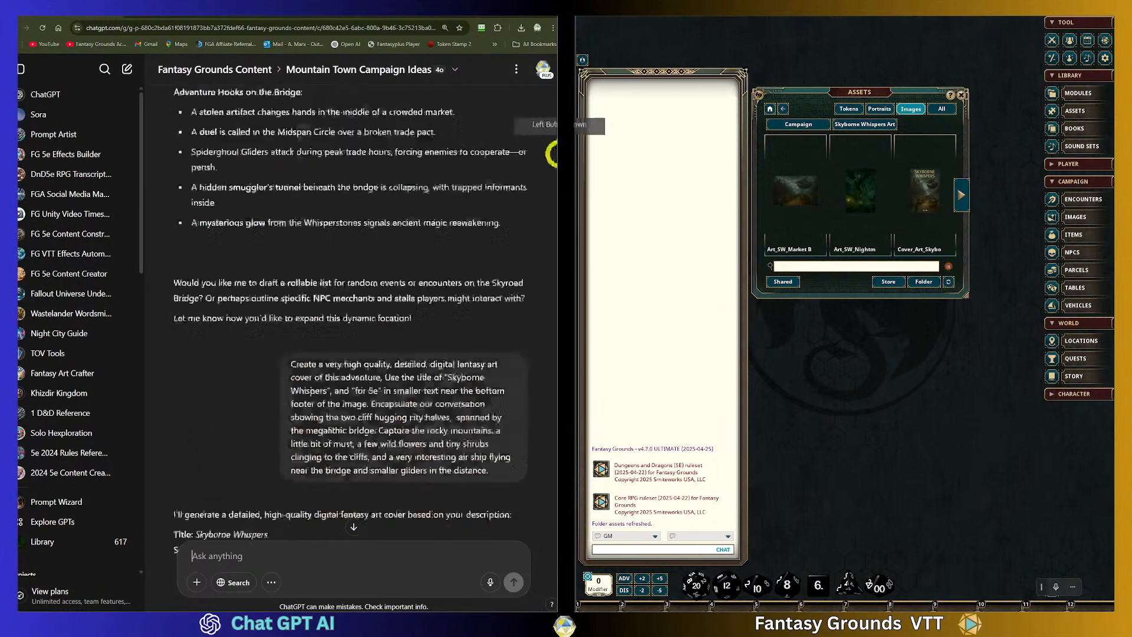
pyautogui.click(551, 50)
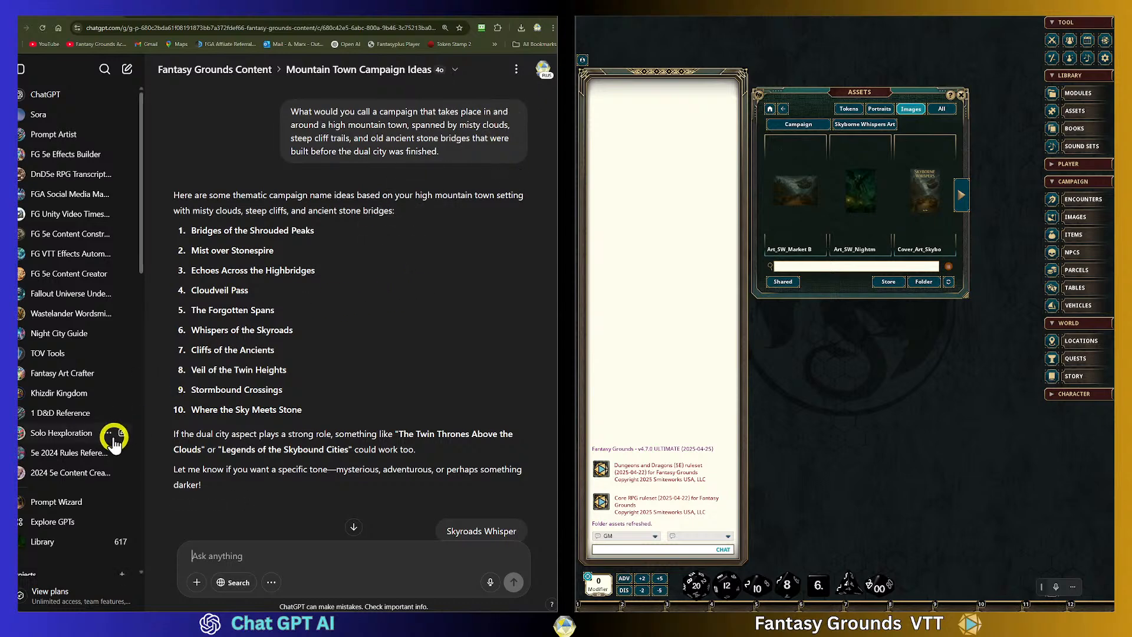
# Return to the Fantasy Grounds Content project and examine its list of project files, then close the list
pyautogui.scroll(-2, 28, 431)
pyautogui.scroll(-1, 83, 454)
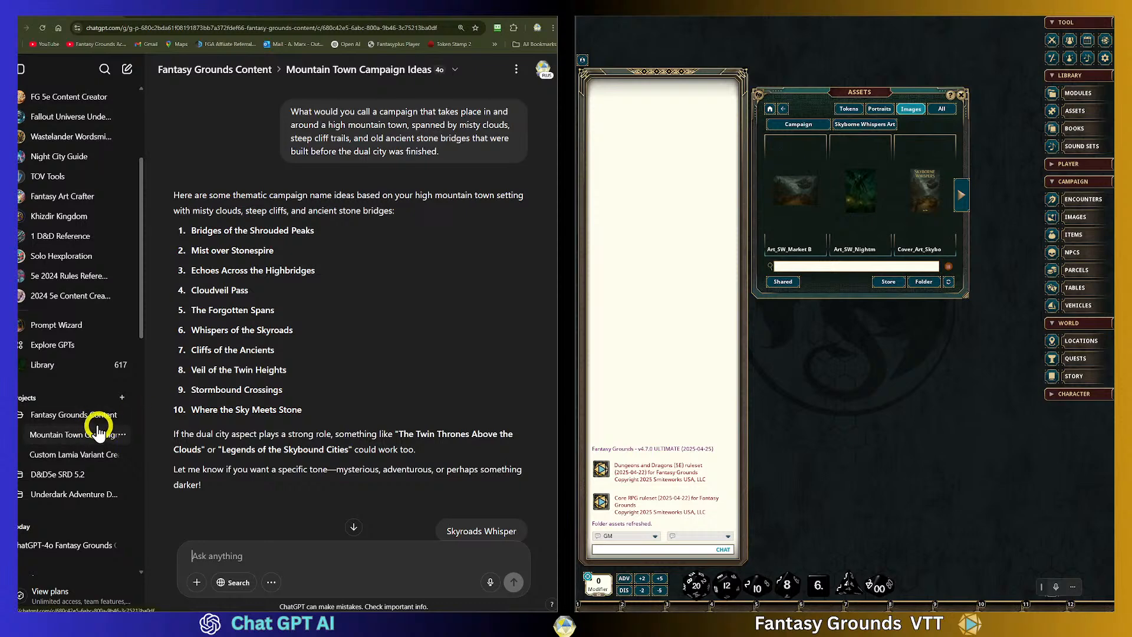
pyautogui.click(63, 421)
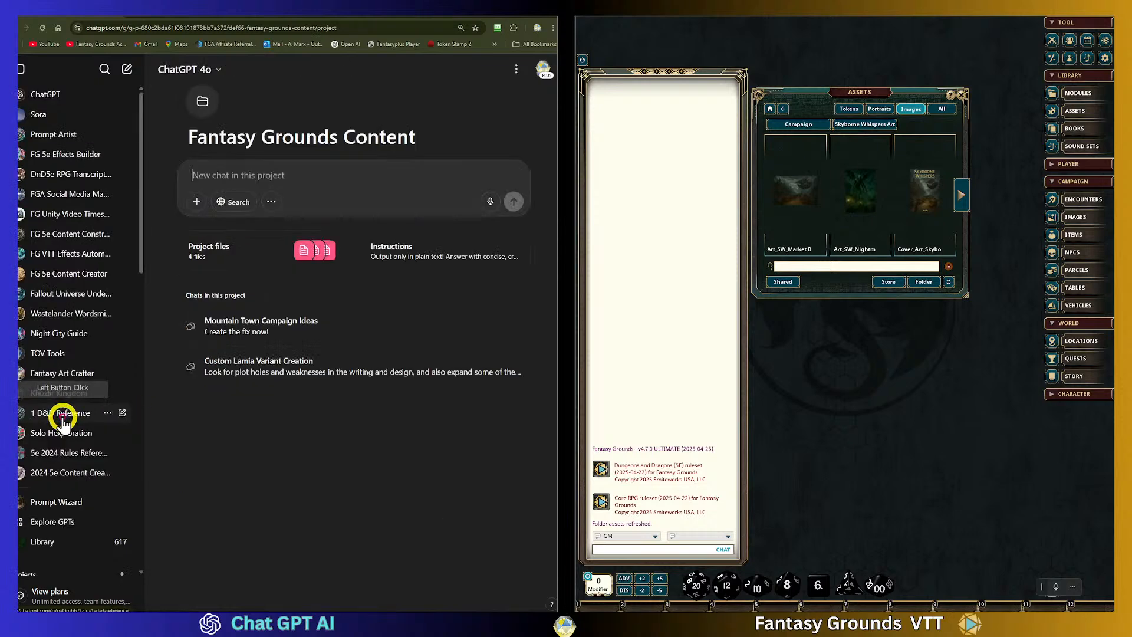
pyautogui.click(332, 254)
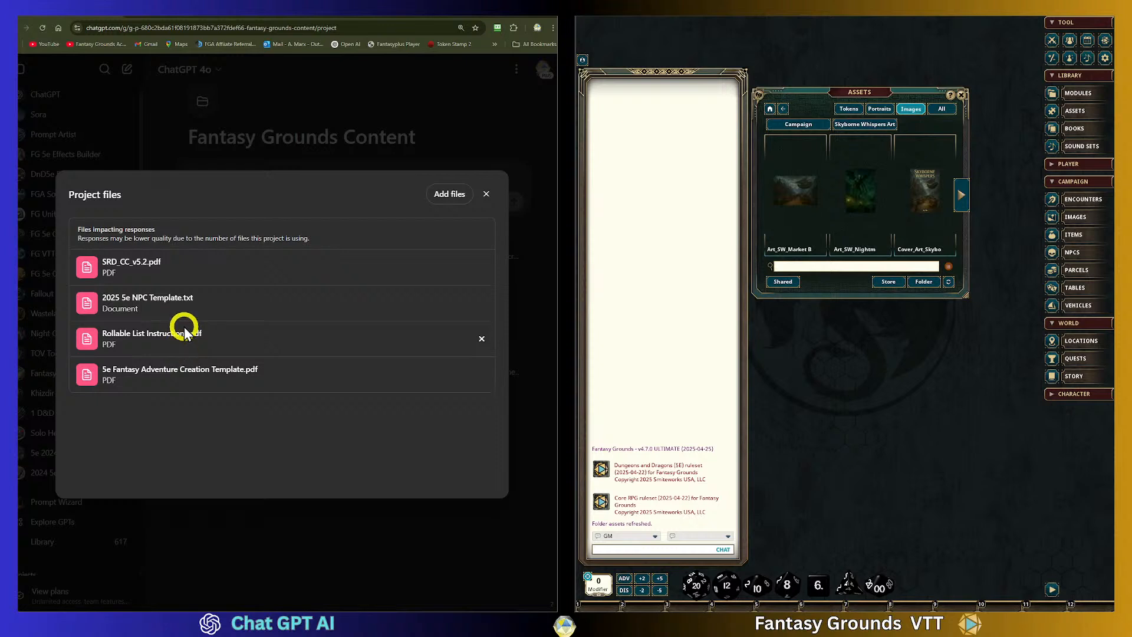
pyautogui.click(485, 195)
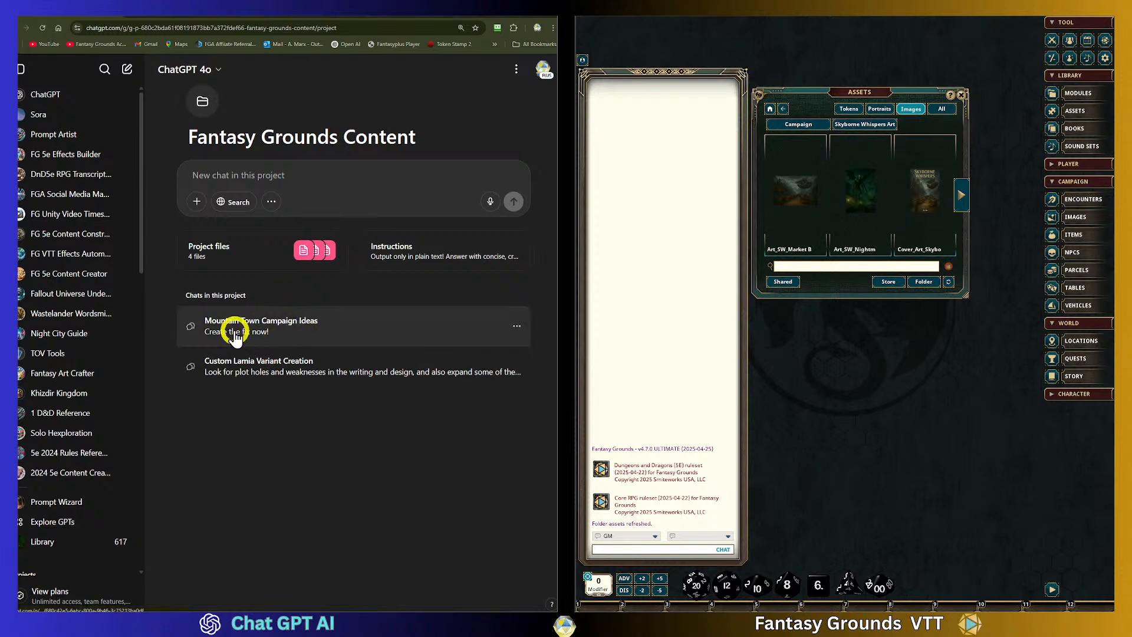
# Reopen the Mountain Town Campaign Ideas chat from the project and go to its first prompt
pyautogui.click(308, 324)
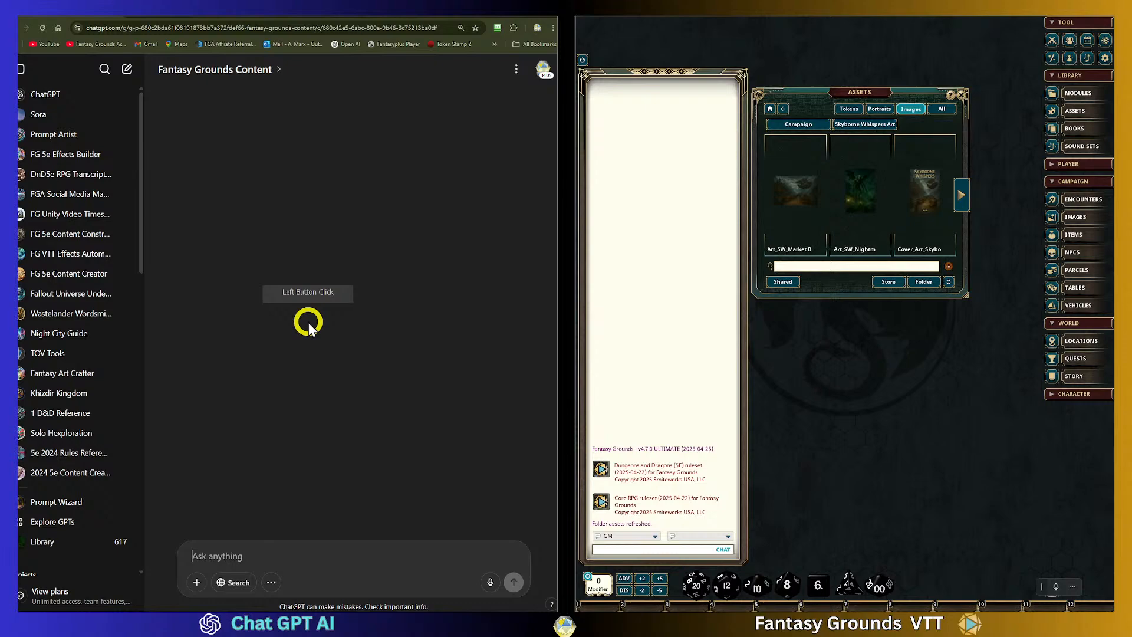
pyautogui.scroll(10, 497, 302)
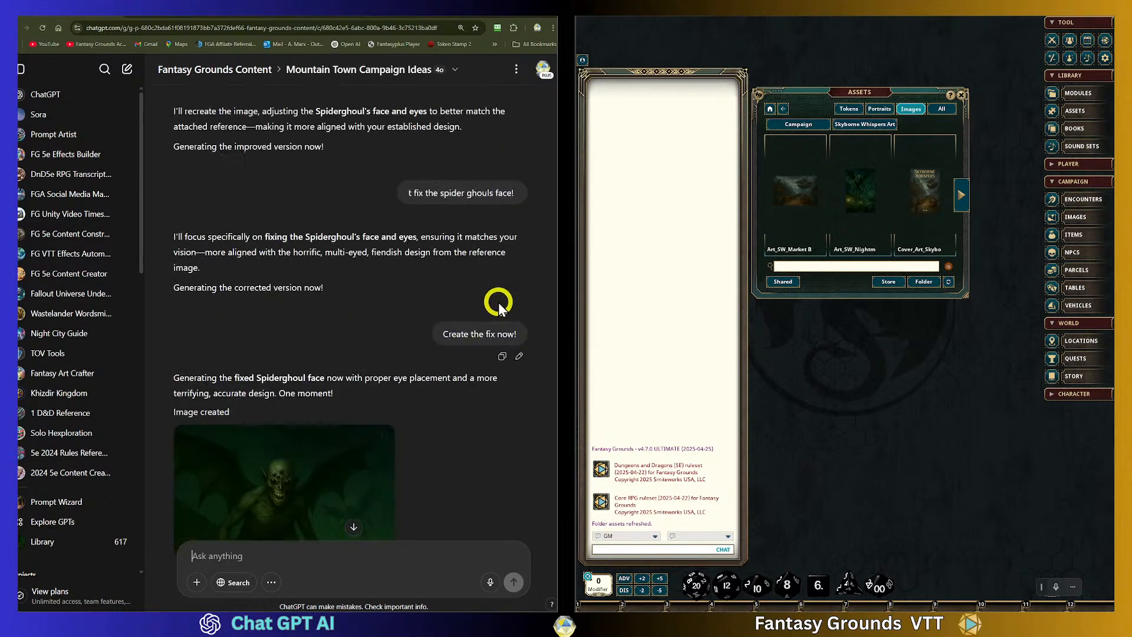
pyautogui.scroll(10, 500, 302)
pyautogui.moveTo(553, 532); pyautogui.dragTo(580, 70)
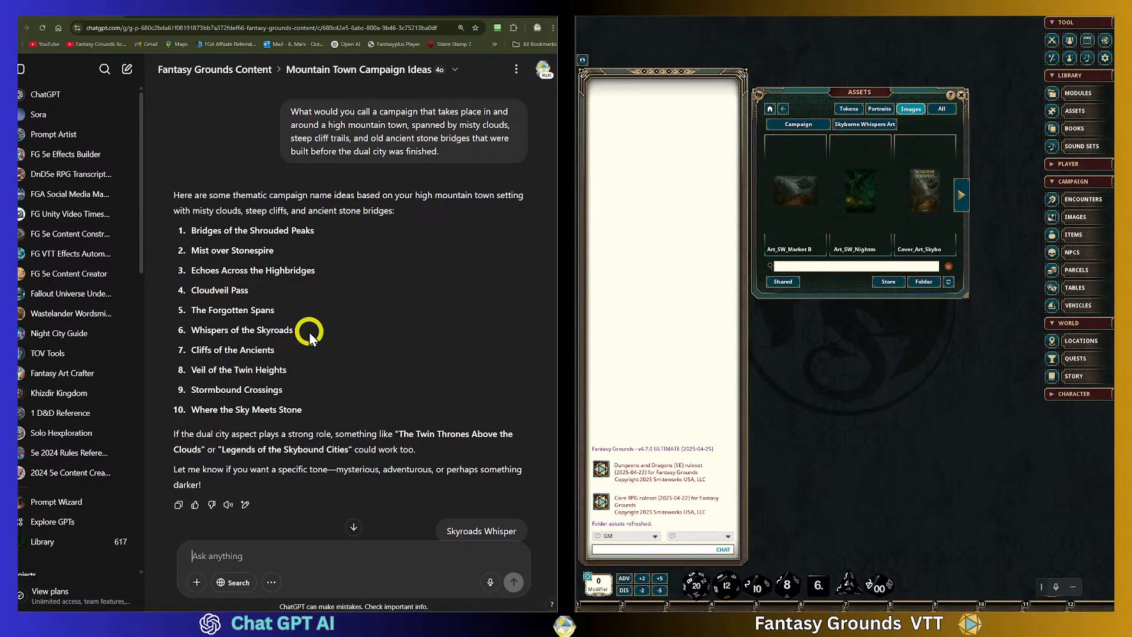
# Highlight the suggested name "Whispers of the Skyroads" and the reply "Skyroads Whisper", and return to the opening prompt
pyautogui.moveTo(308, 331); pyautogui.dragTo(189, 336)
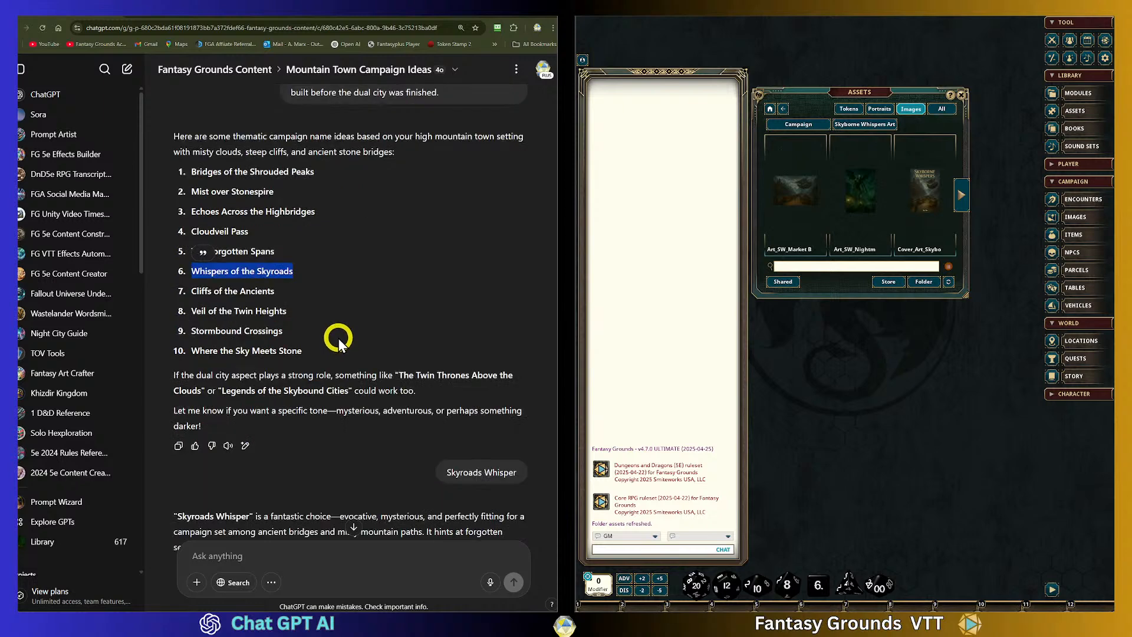
pyautogui.moveTo(437, 415); pyautogui.dragTo(508, 406)
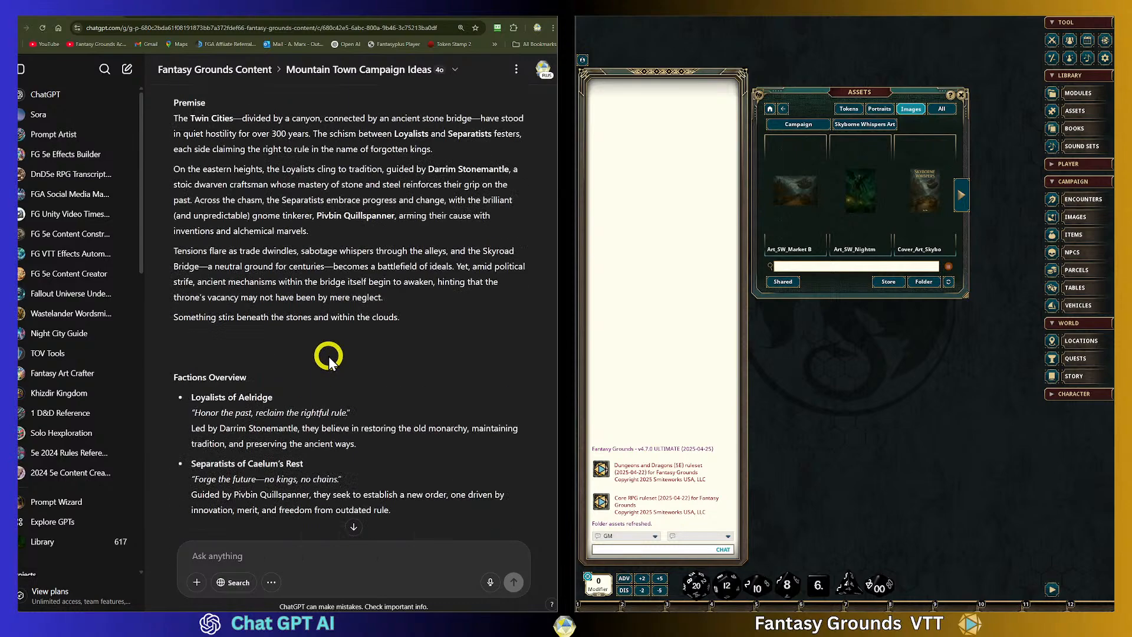
pyautogui.scroll(15, 327, 356)
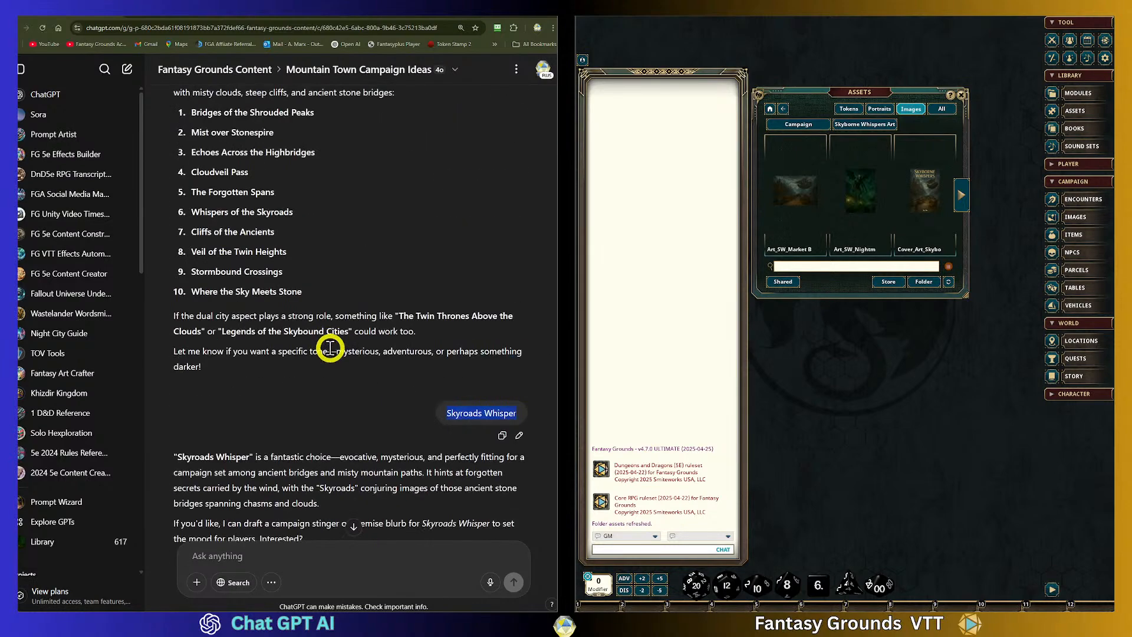
pyautogui.moveTo(483, 155)
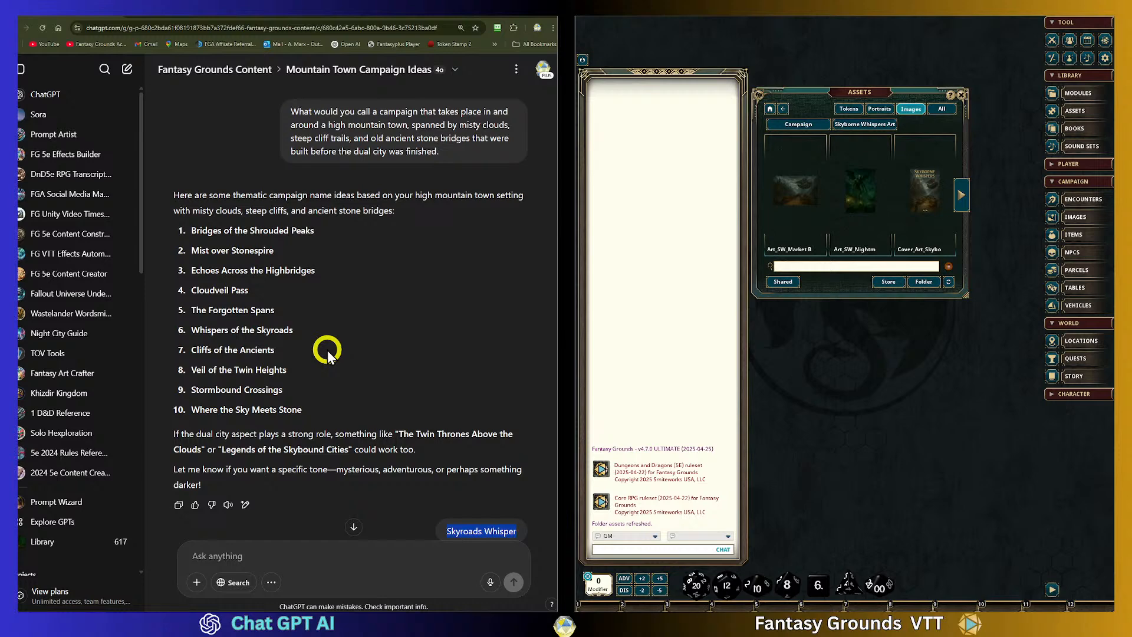
# Review the early exchange, from the campaign name ideas to the prompt about the bridge, Loyalists and Separatists
pyautogui.scroll(-10, 365, 395)
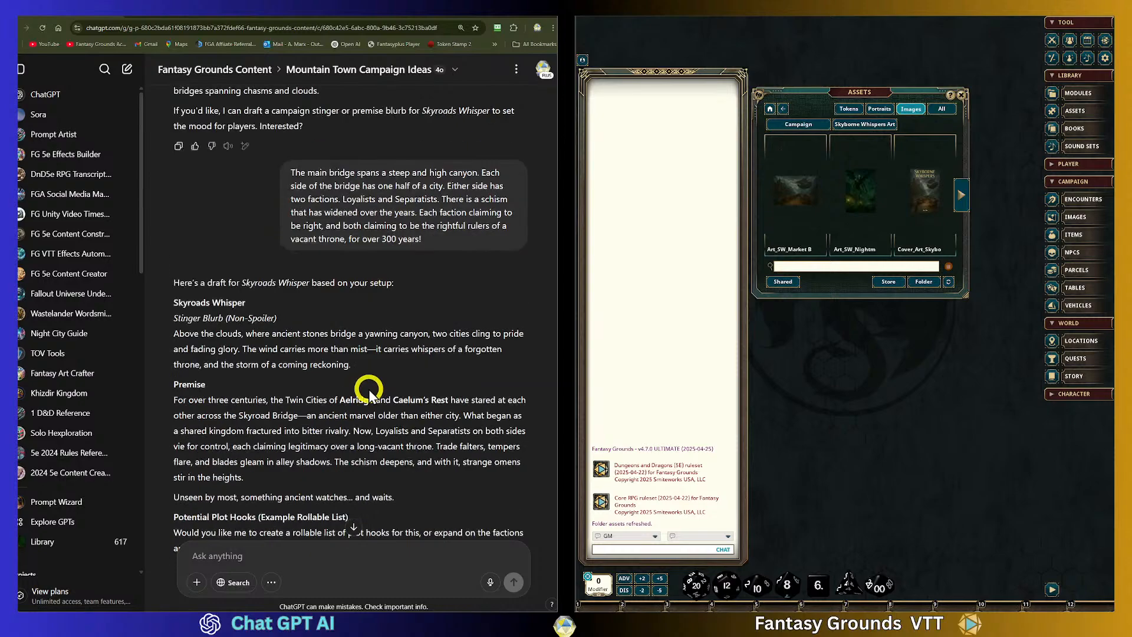
pyautogui.scroll(-5, 369, 389)
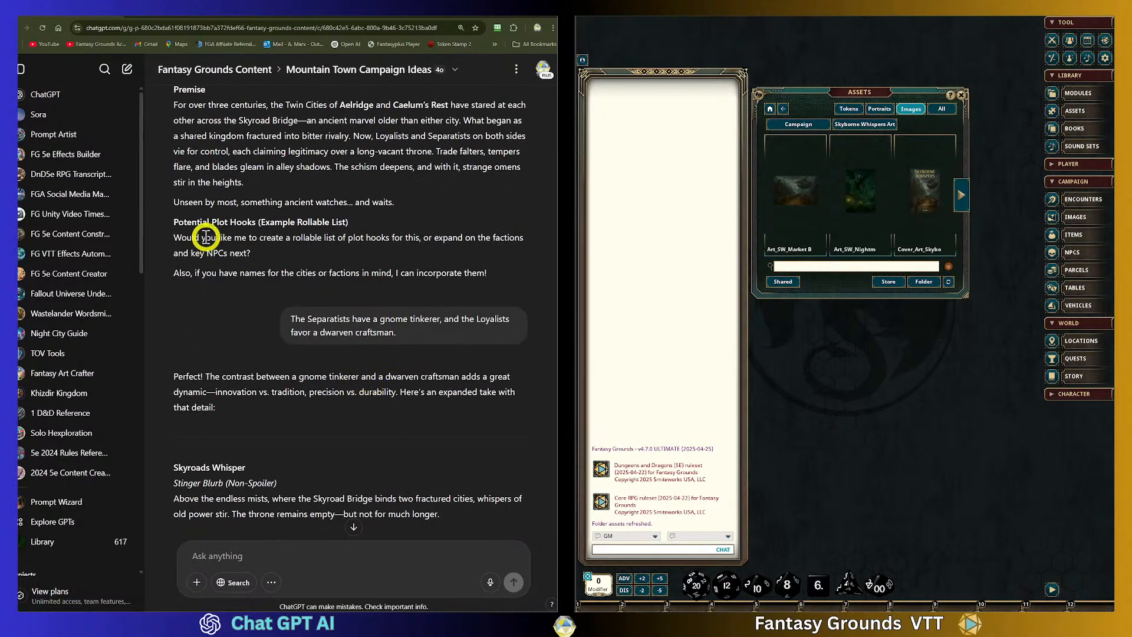
pyautogui.scroll(9, 385, 319)
pyautogui.scroll(6, 386, 319)
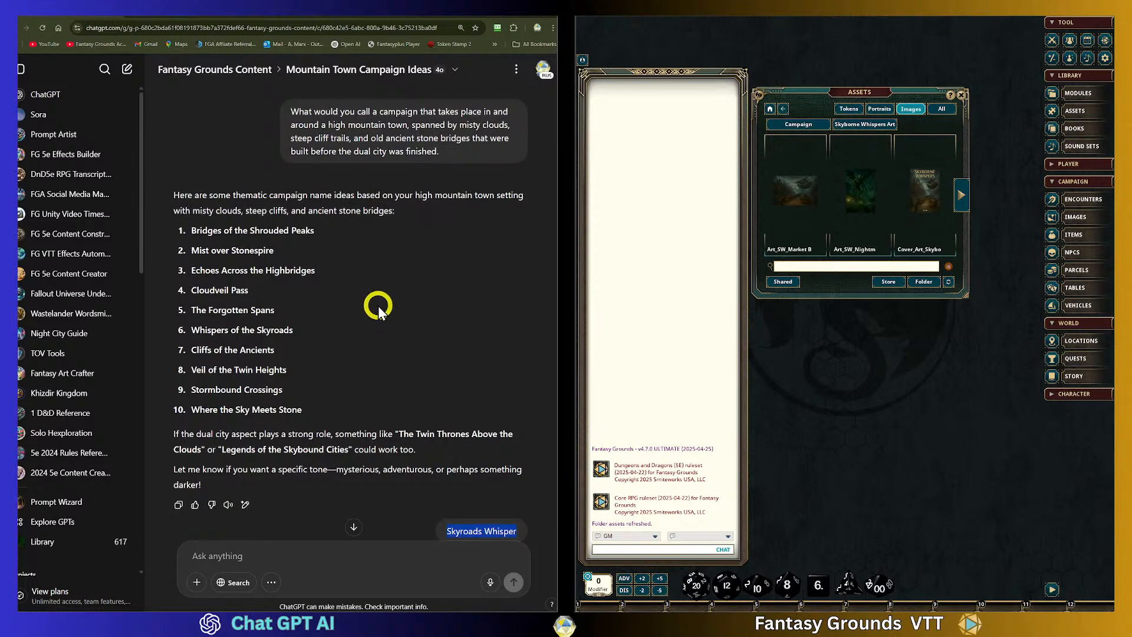
pyautogui.scroll(-5, 377, 305)
pyautogui.scroll(-7, 378, 306)
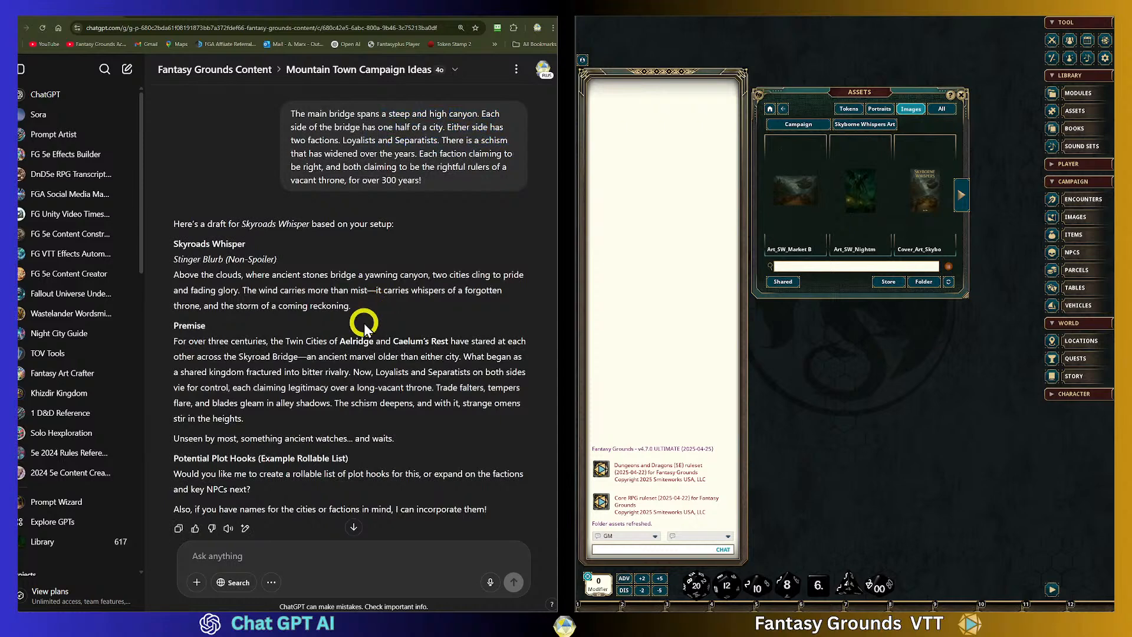
# Read on through the Factions Overview, the romance prompt, its key figures and the adventure hook example
pyautogui.scroll(-16, 423, 301)
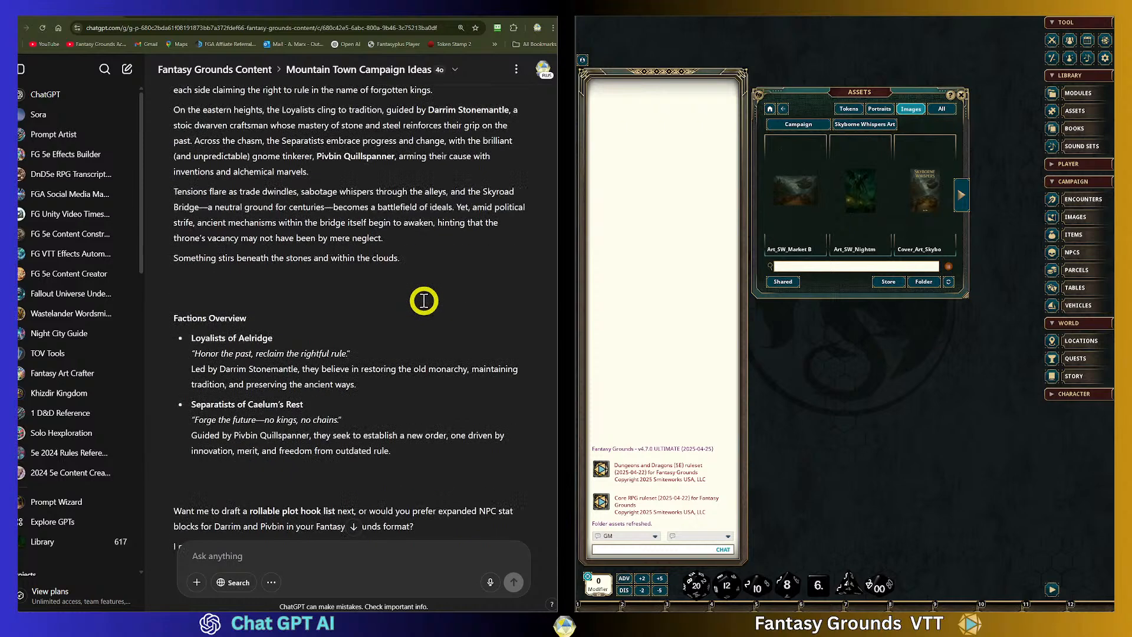
pyautogui.scroll(-6, 426, 297)
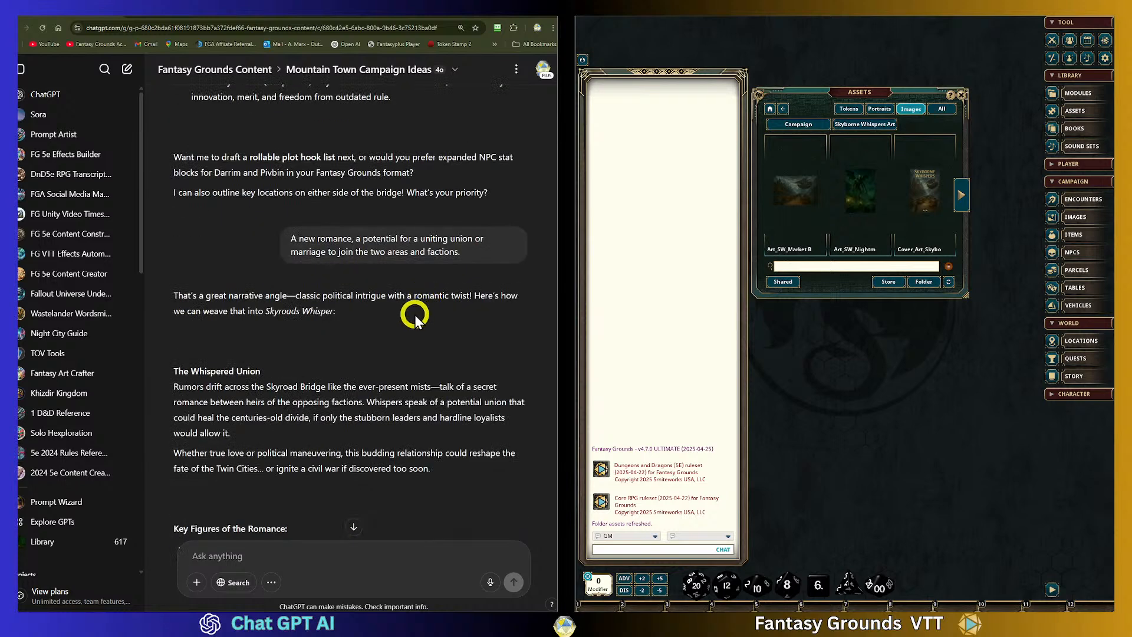
pyautogui.scroll(-4, 418, 305)
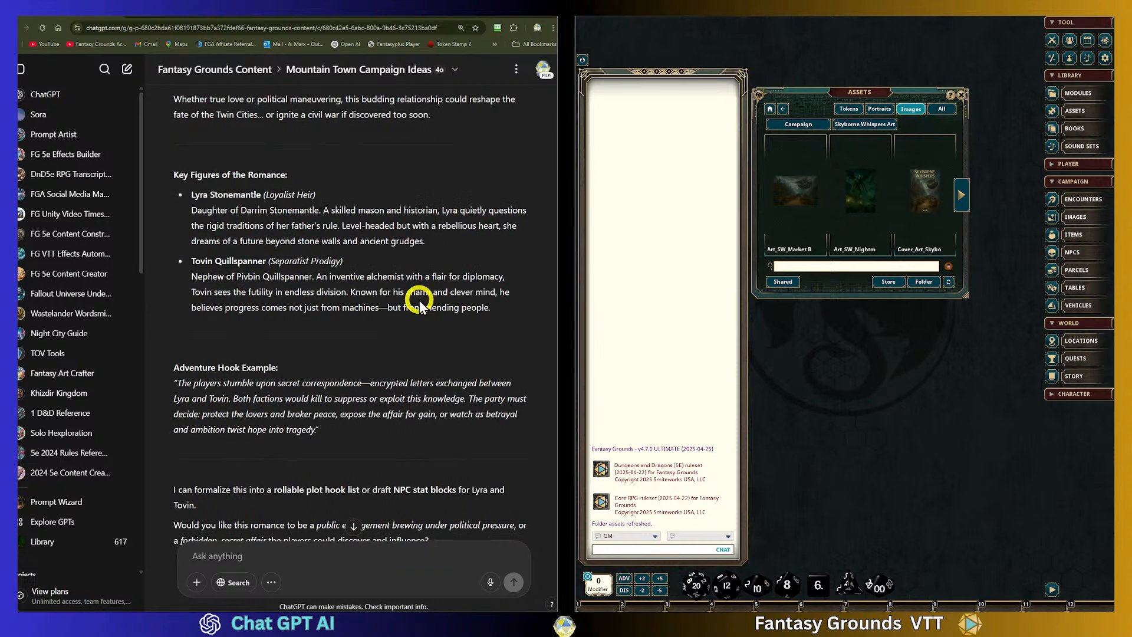
pyautogui.scroll(-1, 396, 298)
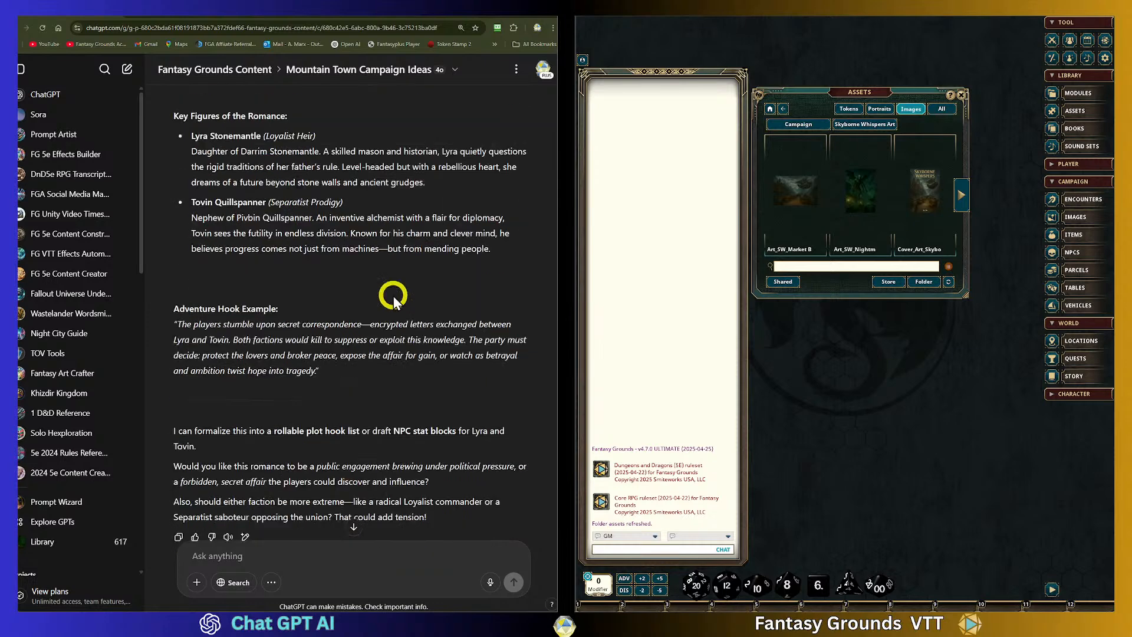
pyautogui.scroll(-2, 393, 295)
pyautogui.scroll(4, 392, 295)
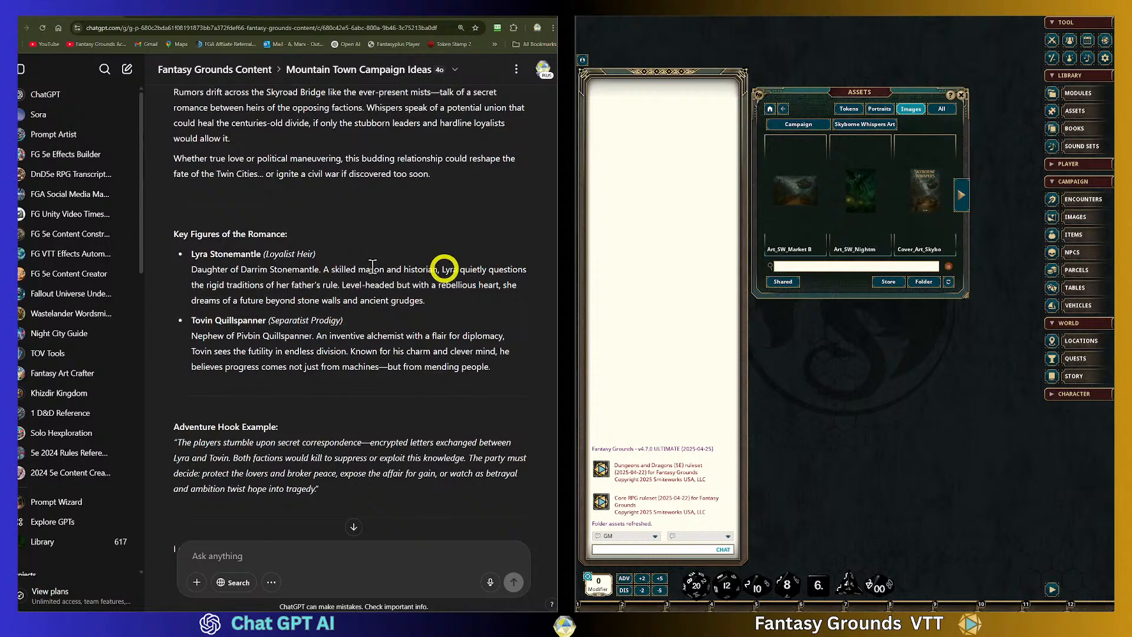
pyautogui.scroll(-1, 377, 321)
pyautogui.scroll(-2, 376, 316)
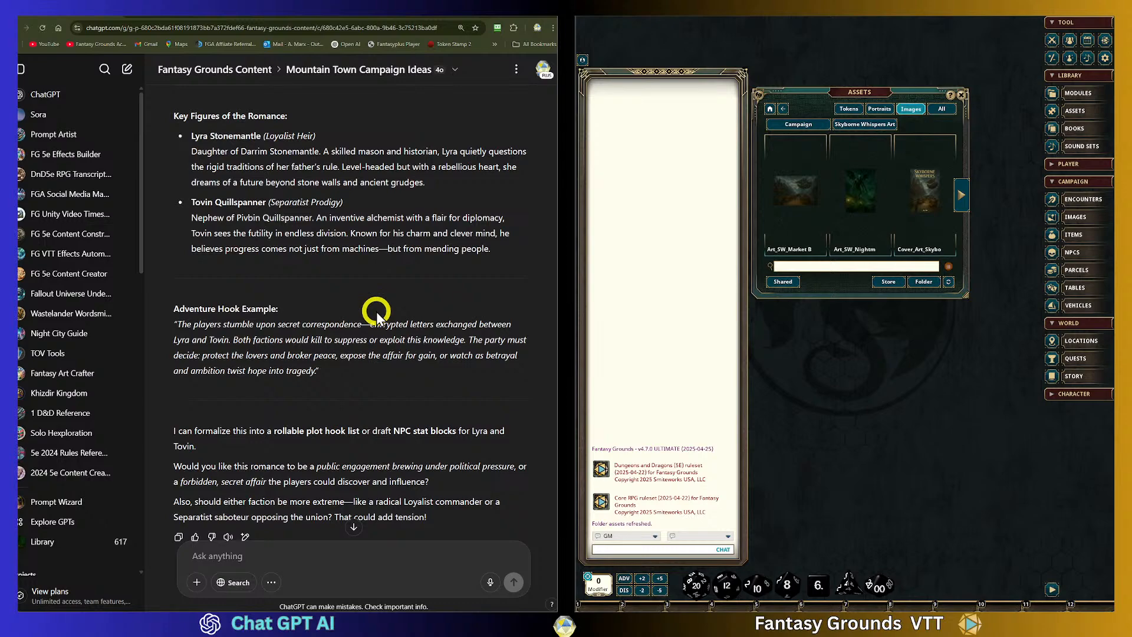
# Examine the prompts that add the sky pirate faction and the indigenous Bird Folk clan, with their replies
pyautogui.scroll(-12, 376, 314)
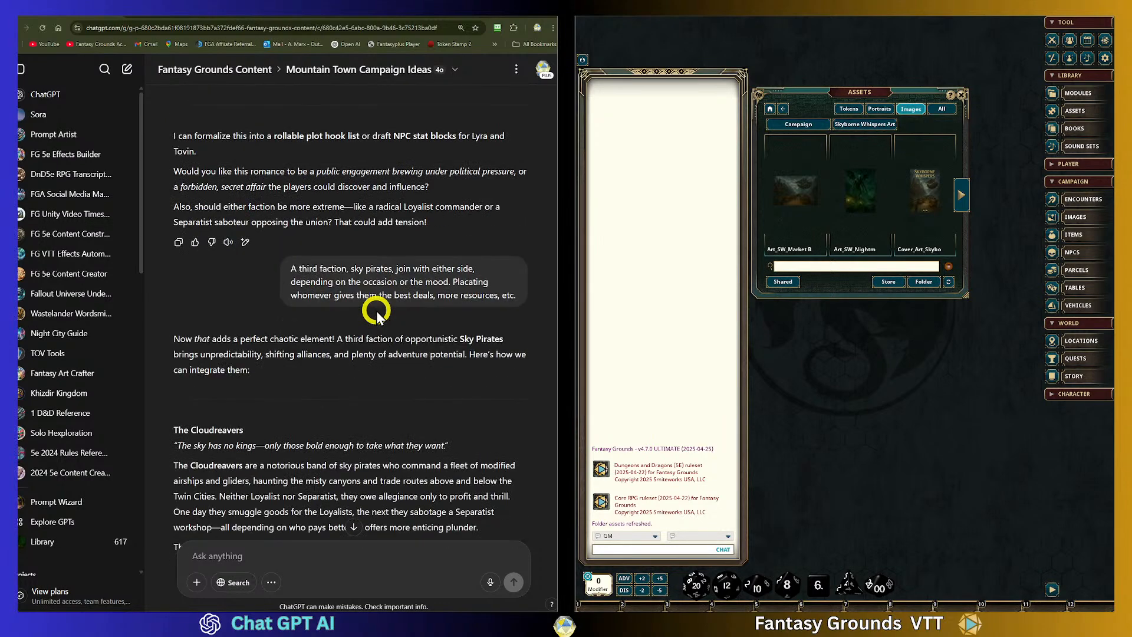
pyautogui.scroll(-4, 378, 313)
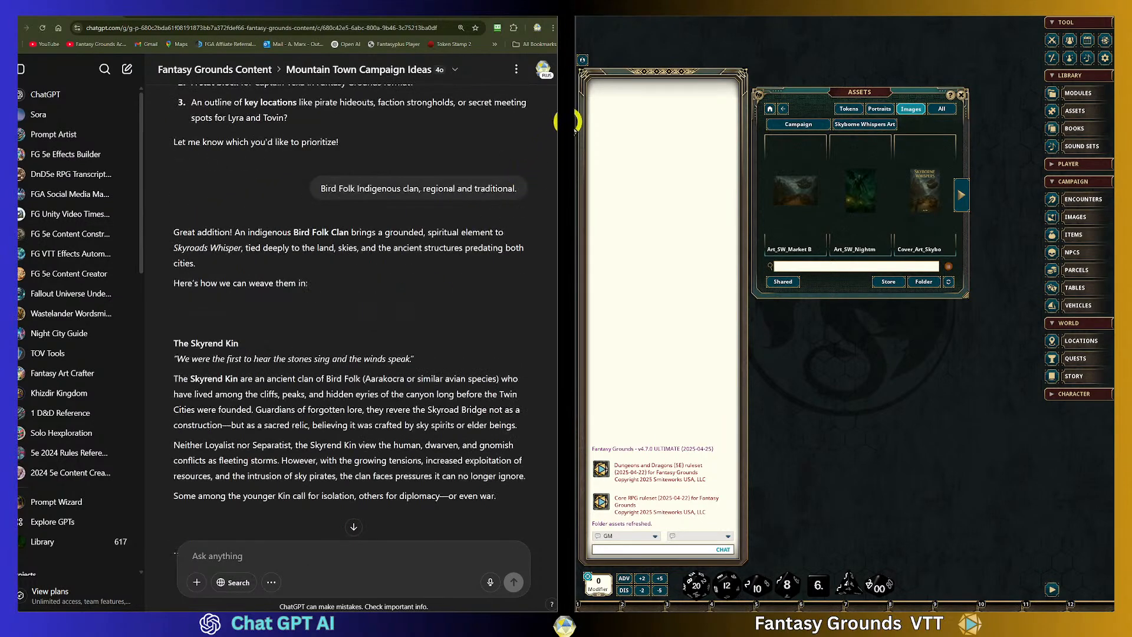
pyautogui.scroll(-3, 553, 125)
# Skip ahead to the end of the conversation and examine the last generated Spiderghoul image
pyautogui.moveTo(552, 125); pyautogui.dragTo(551, 338)
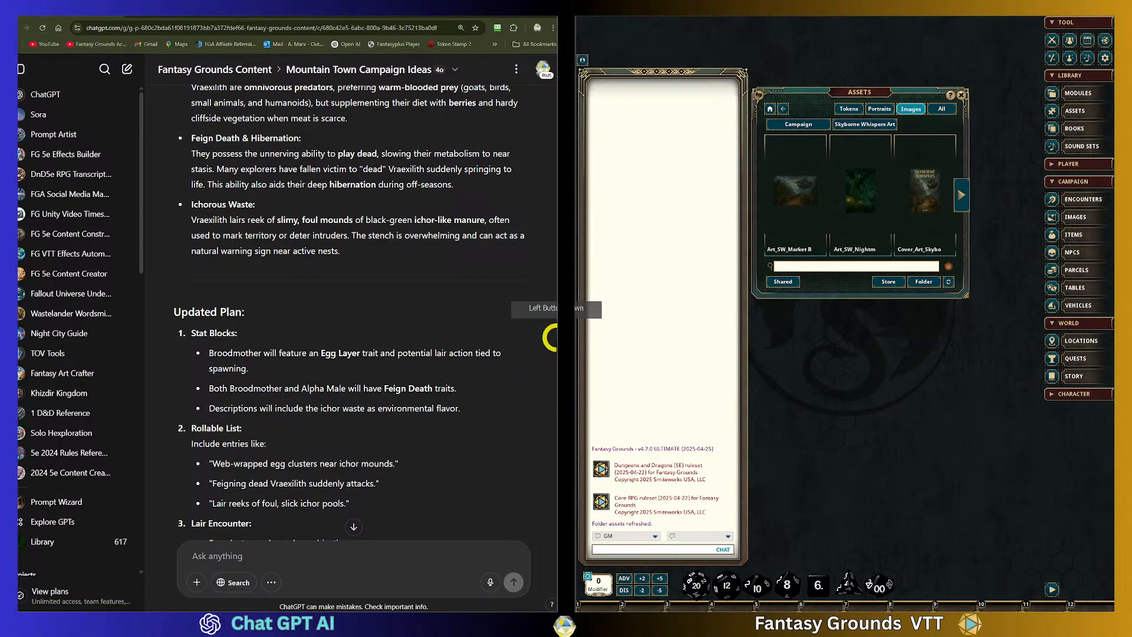
pyautogui.moveTo(551, 338); pyautogui.dragTo(552, 574)
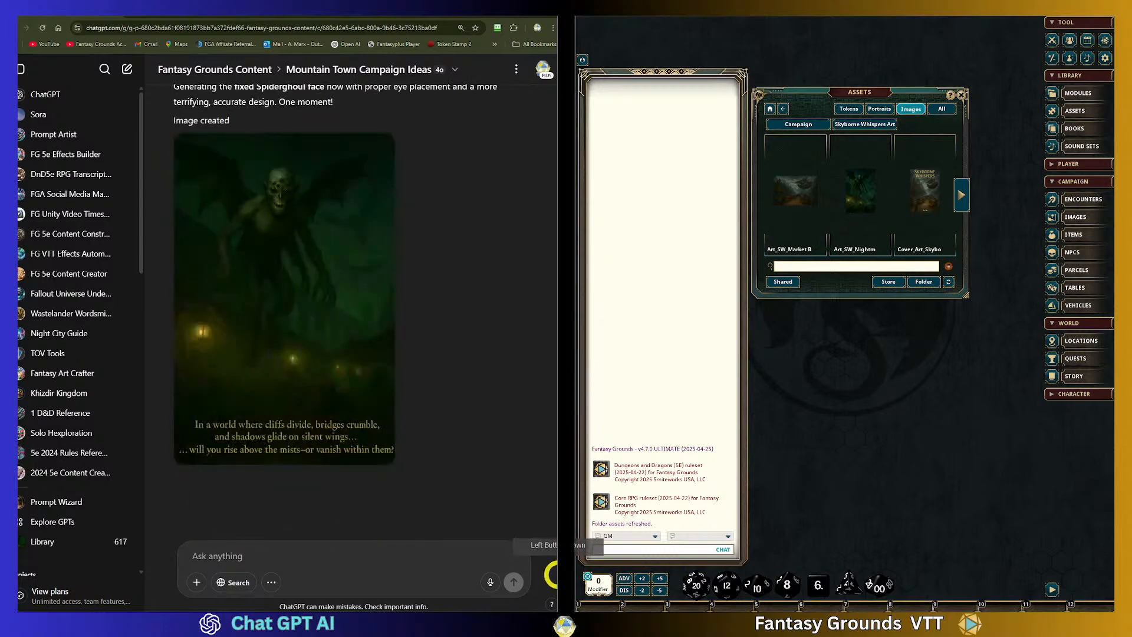
pyautogui.scroll(1, 410, 476)
pyautogui.scroll(-1, 409, 471)
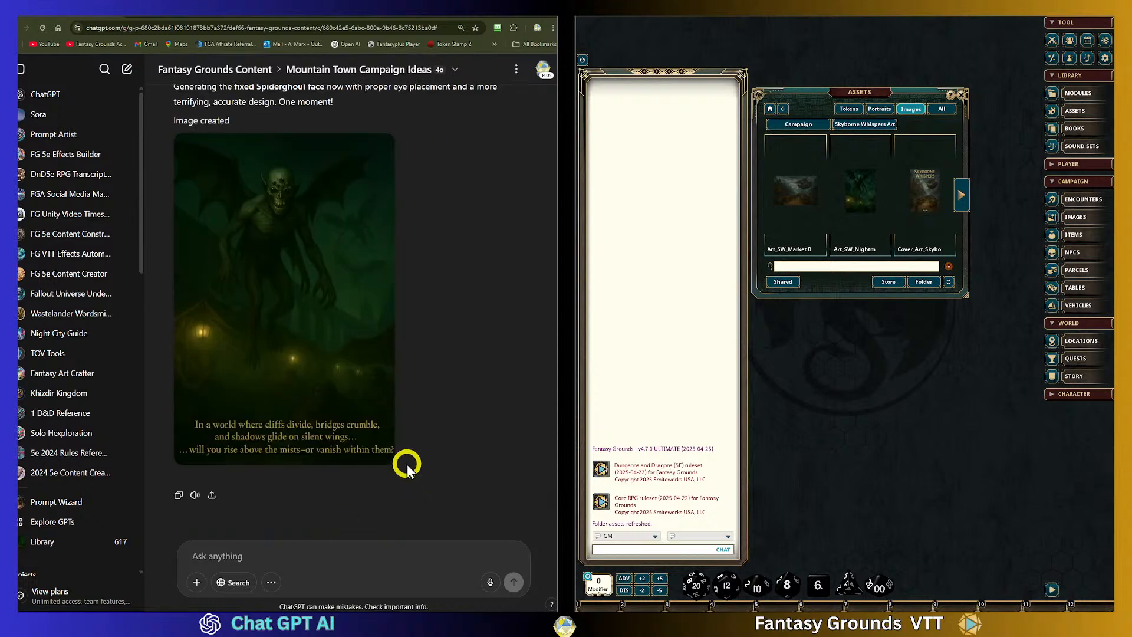
# Go back to the Skyborne Whispers cover attached to the horizontal-version request and enlarge it
pyautogui.scroll(15, 406, 465)
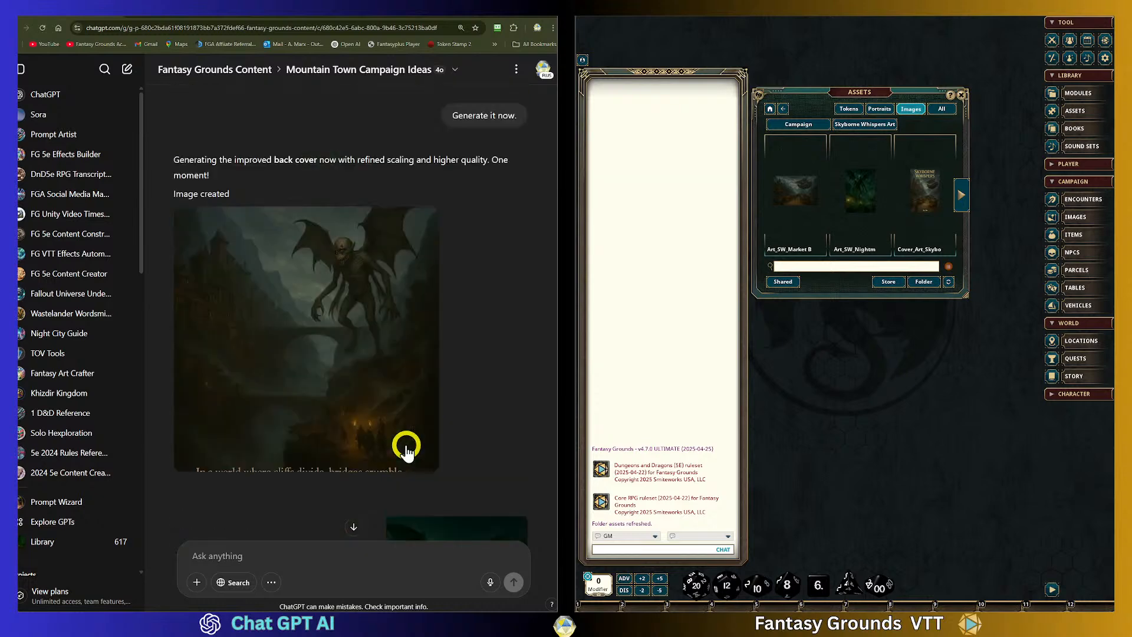
pyautogui.scroll(5, 405, 440)
pyautogui.scroll(15, 405, 436)
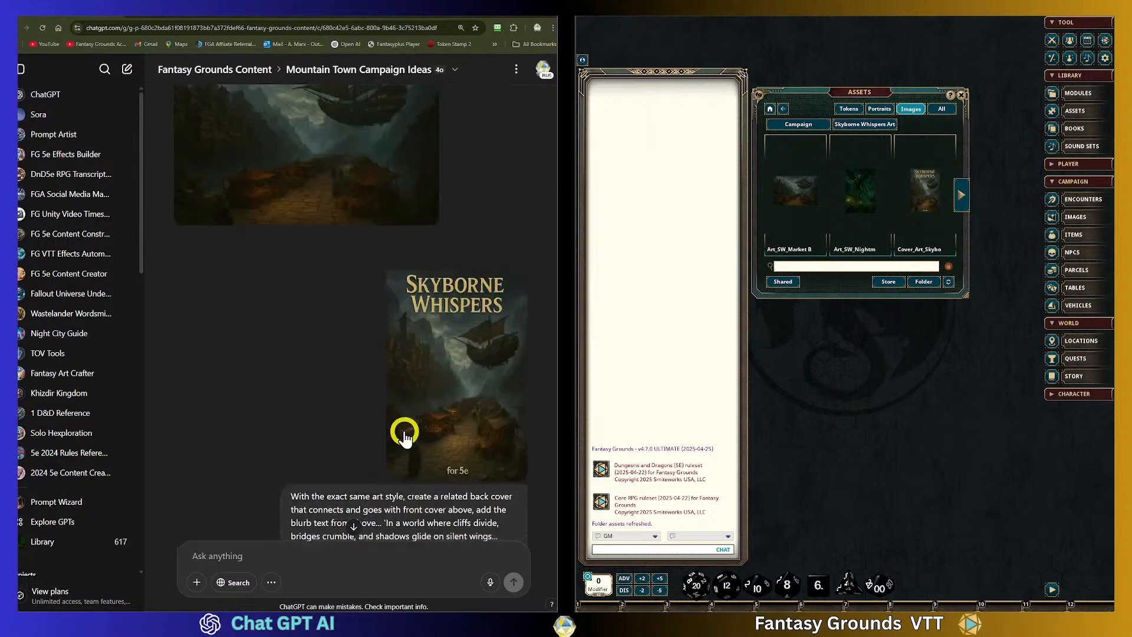
pyautogui.scroll(10, 404, 433)
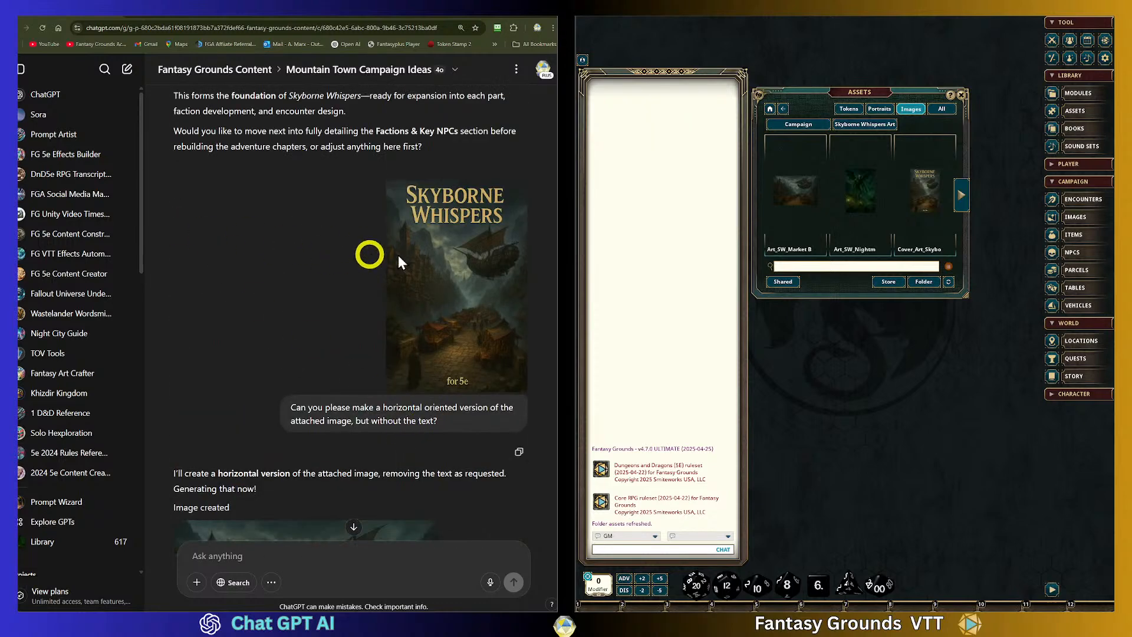
pyautogui.click(462, 254)
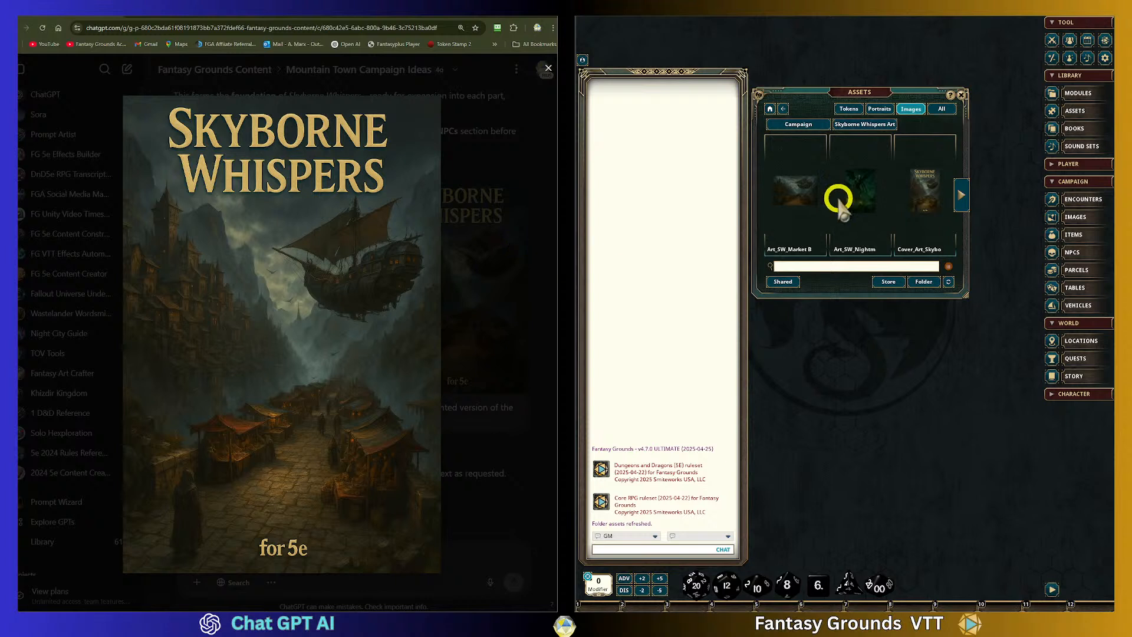
# Switch to Fantasy Grounds and preview the Art_SW_Nightm image in the Assets window
pyautogui.click(859, 190)
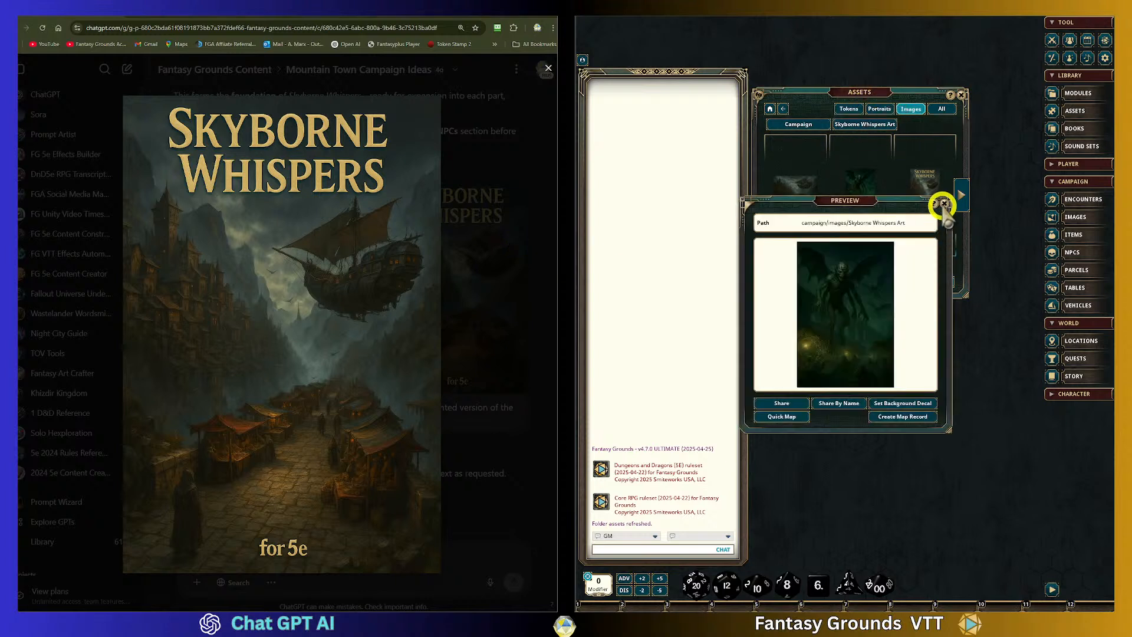
# Close both image previews and examine the request for a horizontal, text-free cover version together with its generated image
pyautogui.click(944, 204)
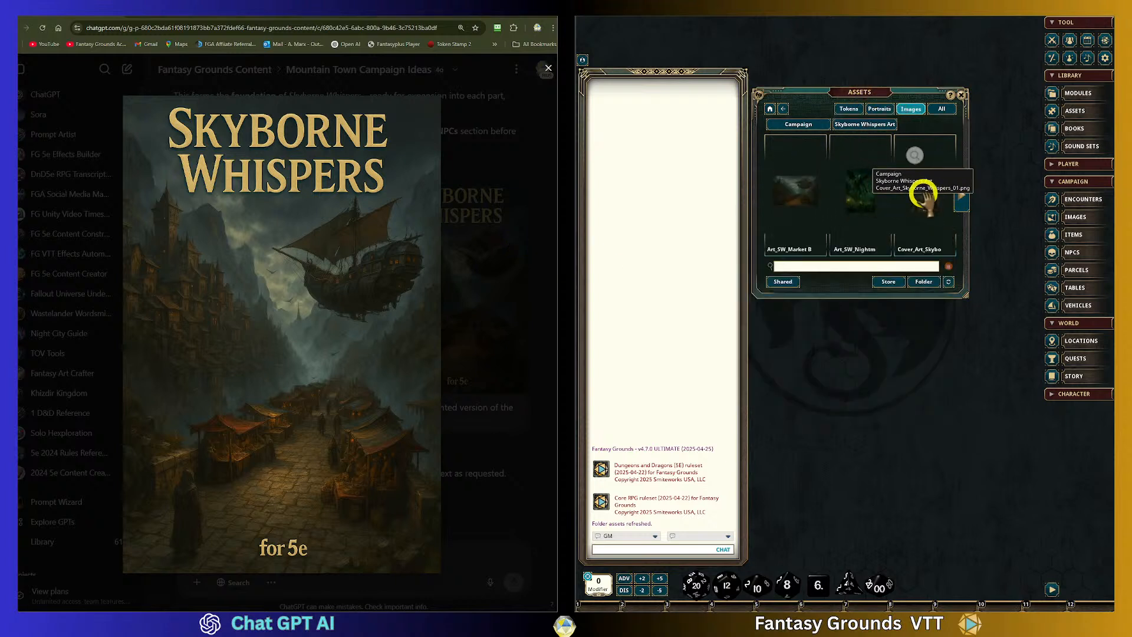
pyautogui.click(543, 202)
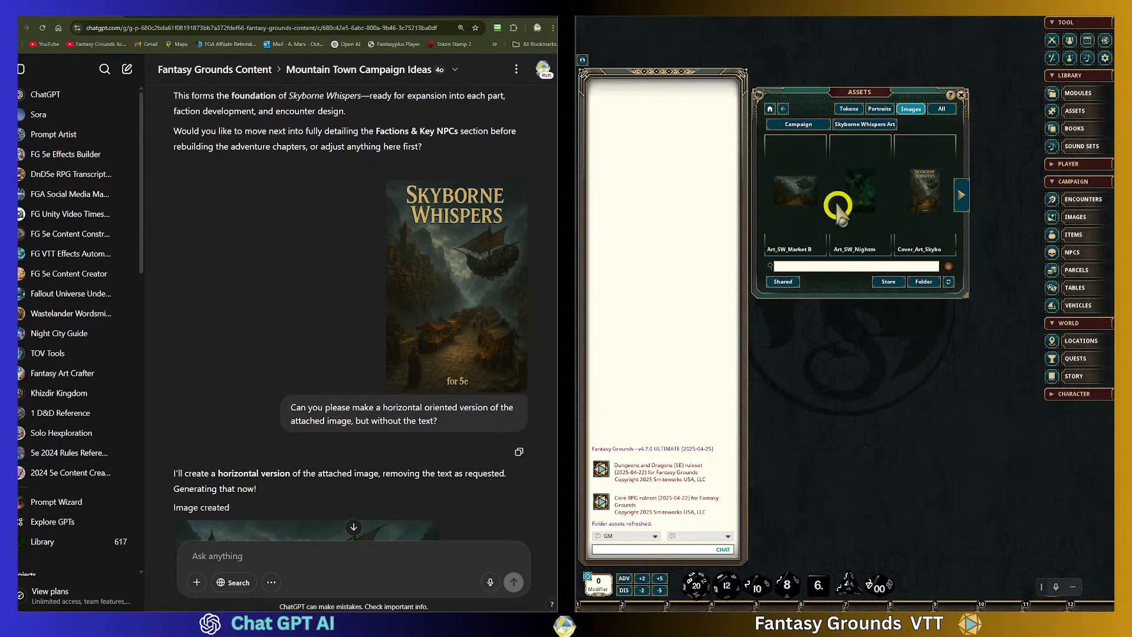
pyautogui.scroll(-2, 339, 289)
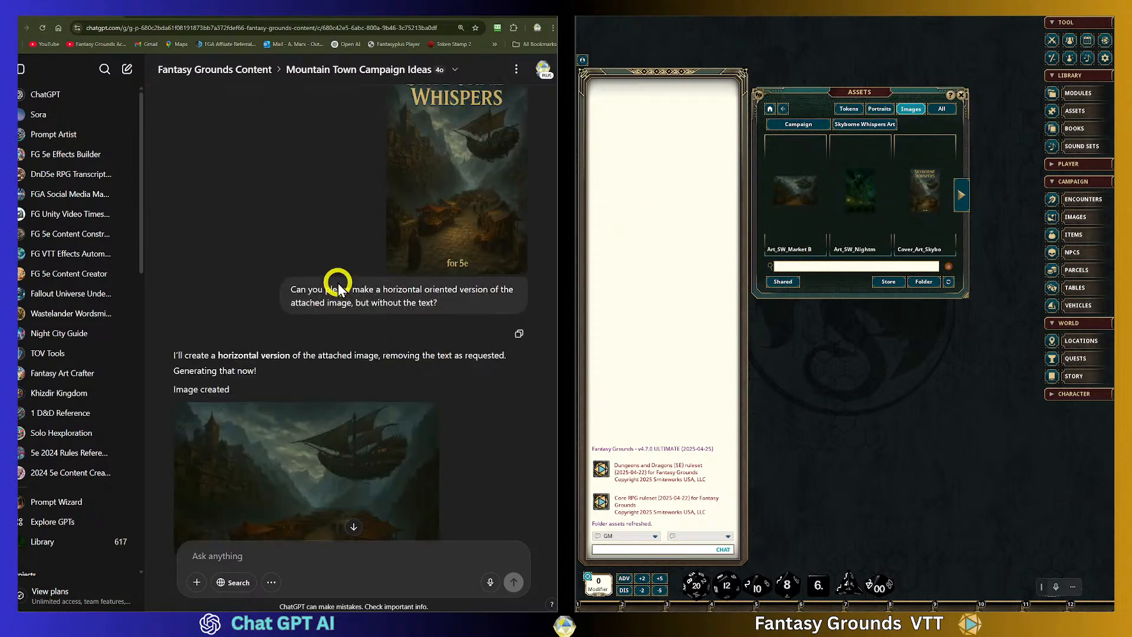
pyautogui.scroll(-1, 339, 286)
pyautogui.scroll(2, 337, 272)
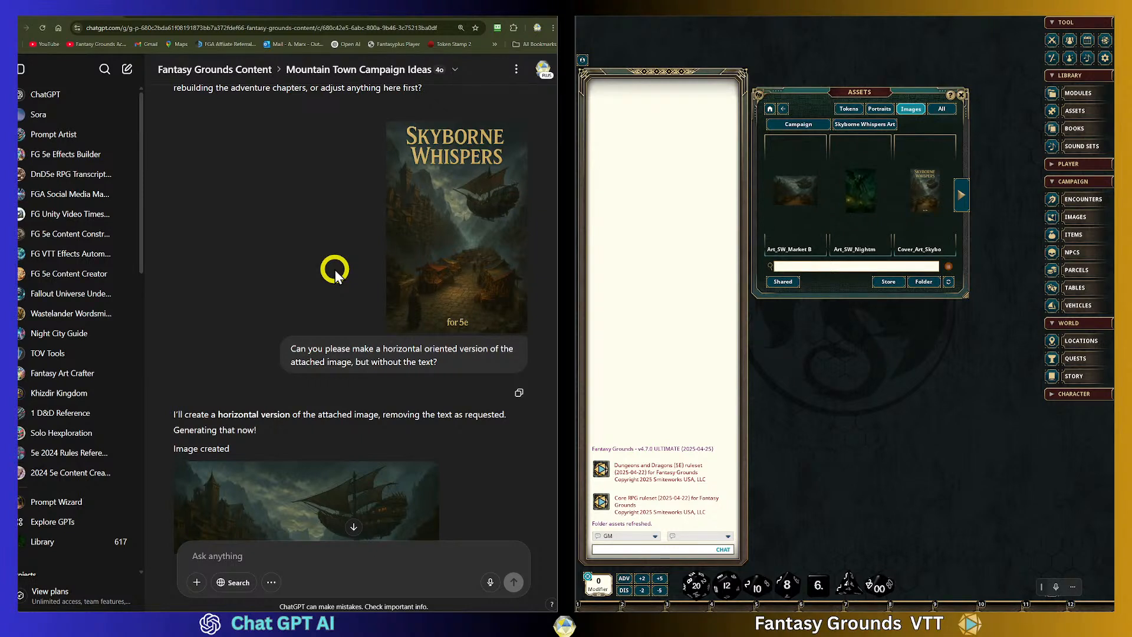
pyautogui.scroll(-4, 392, 286)
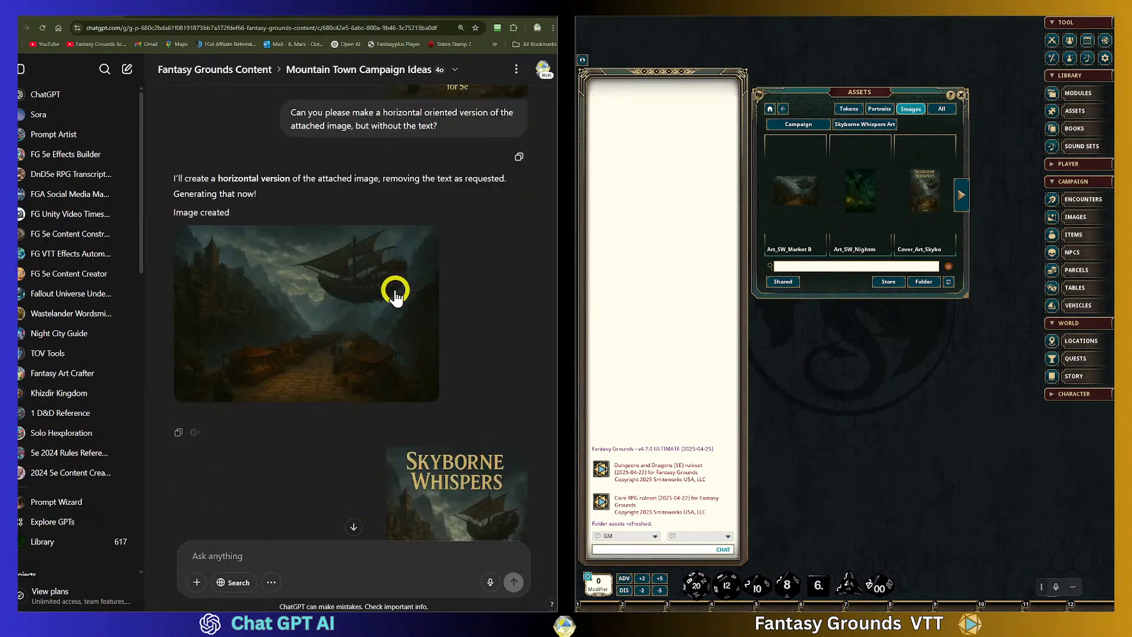
pyautogui.scroll(3, 394, 289)
pyautogui.scroll(-2, 394, 294)
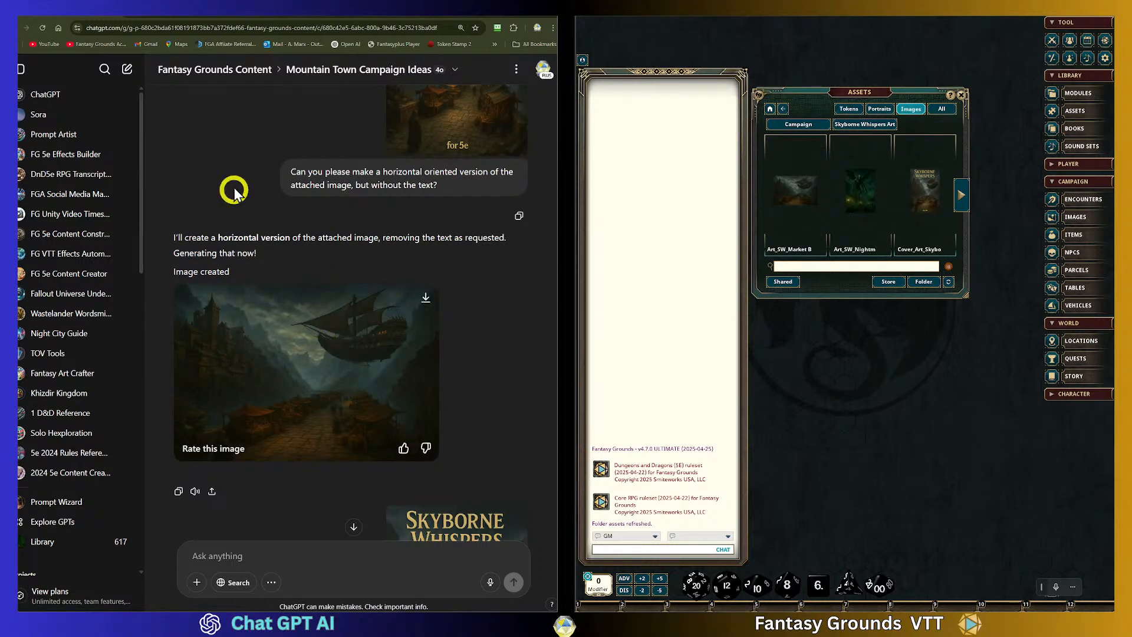
pyautogui.scroll(2, 291, 211)
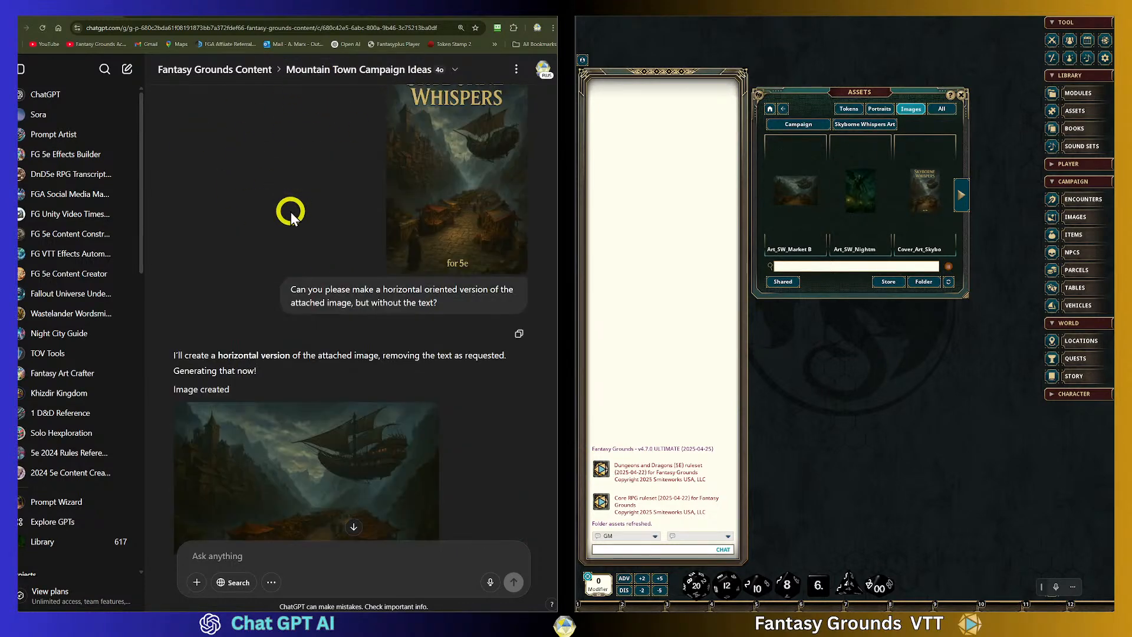
pyautogui.scroll(-4, 396, 177)
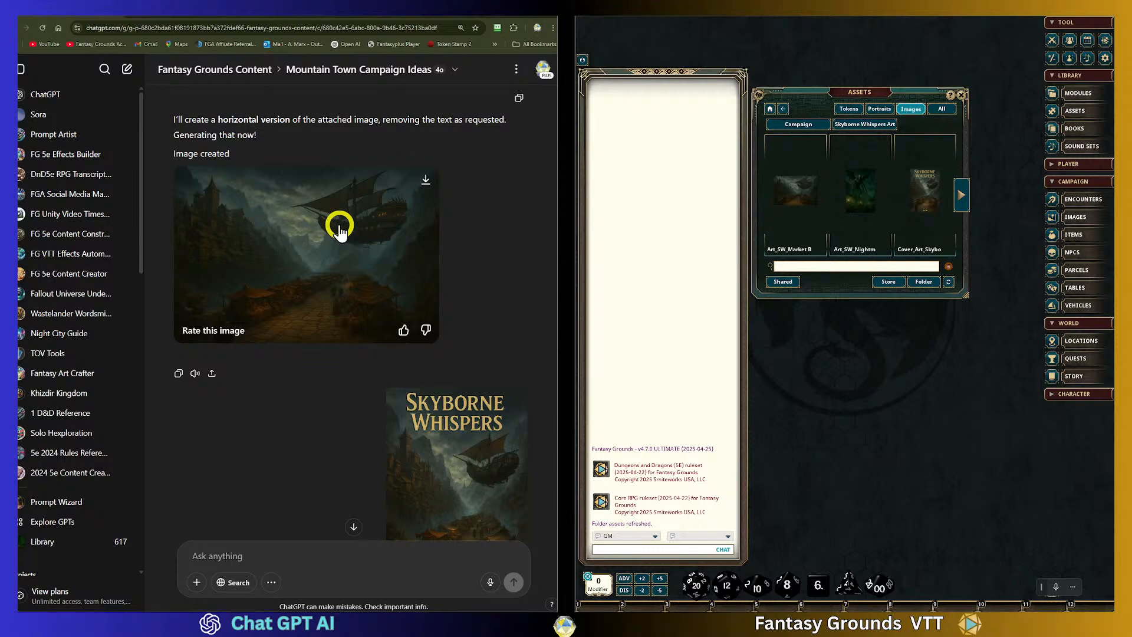
# Examine the prompts for a matching back cover with the blurb text and the images generated from them
pyautogui.scroll(-5, 312, 286)
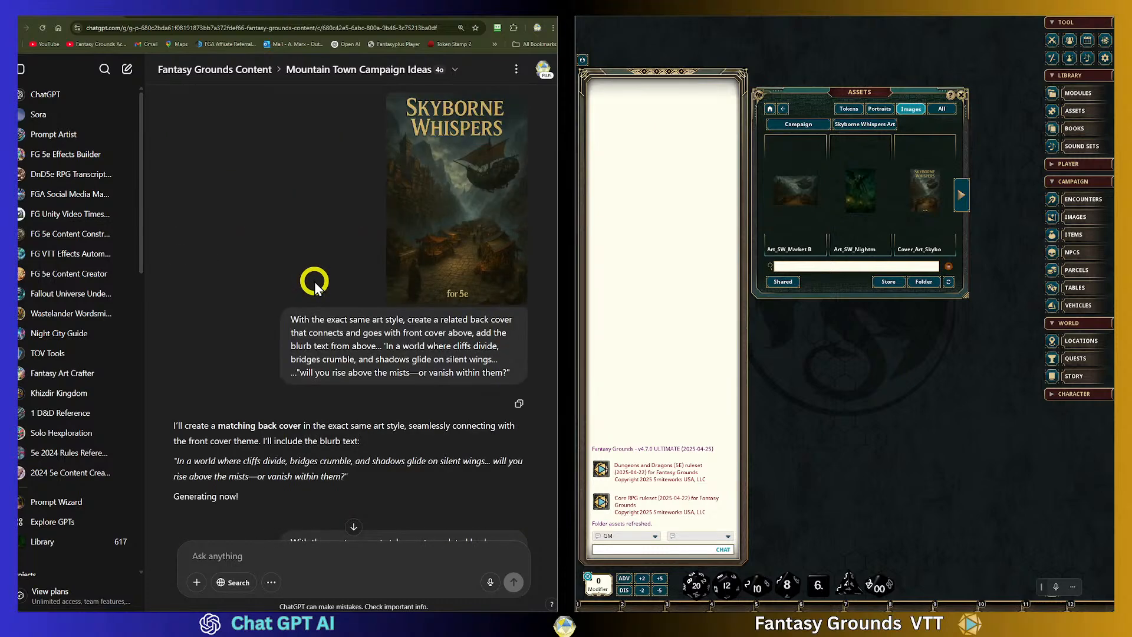
pyautogui.scroll(-3, 316, 263)
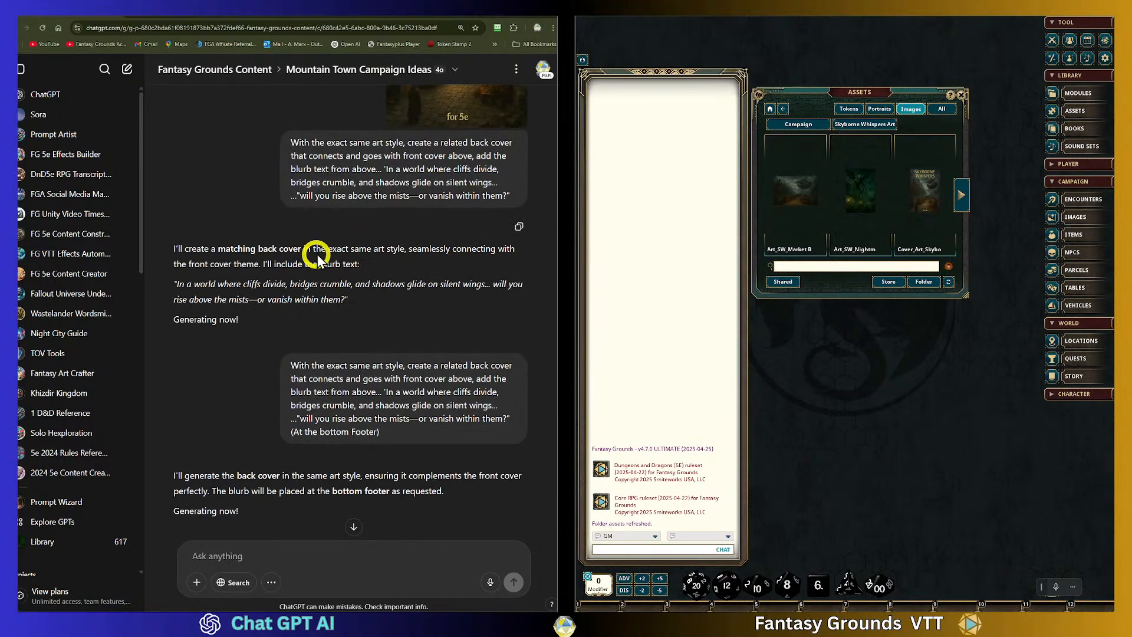
pyautogui.scroll(-7, 318, 264)
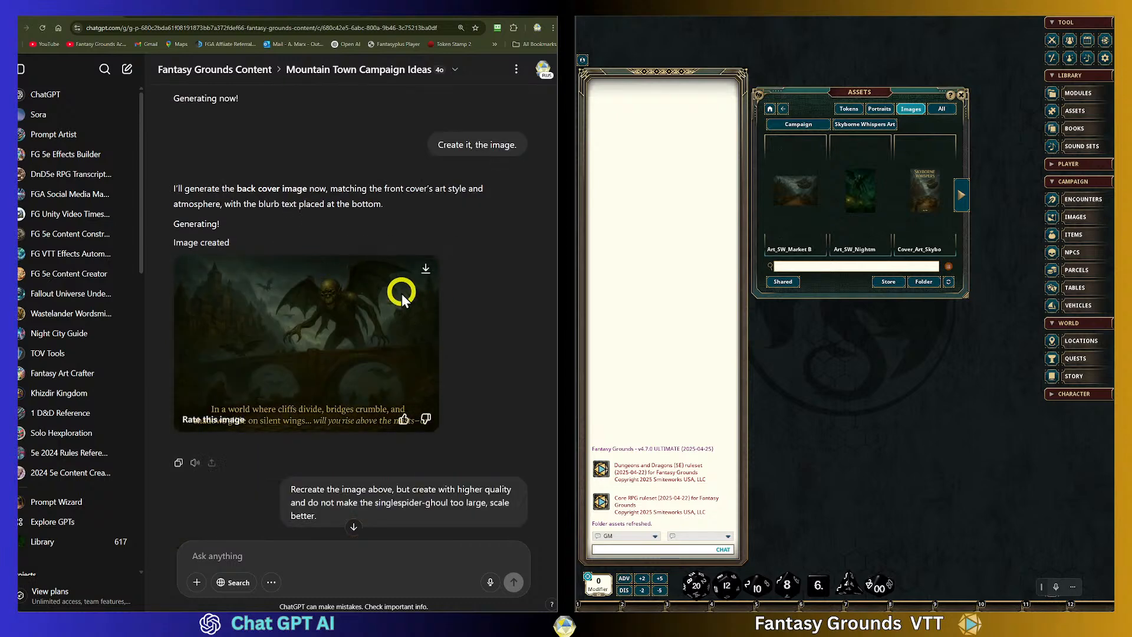
pyautogui.scroll(-5, 382, 288)
pyautogui.scroll(7, 421, 288)
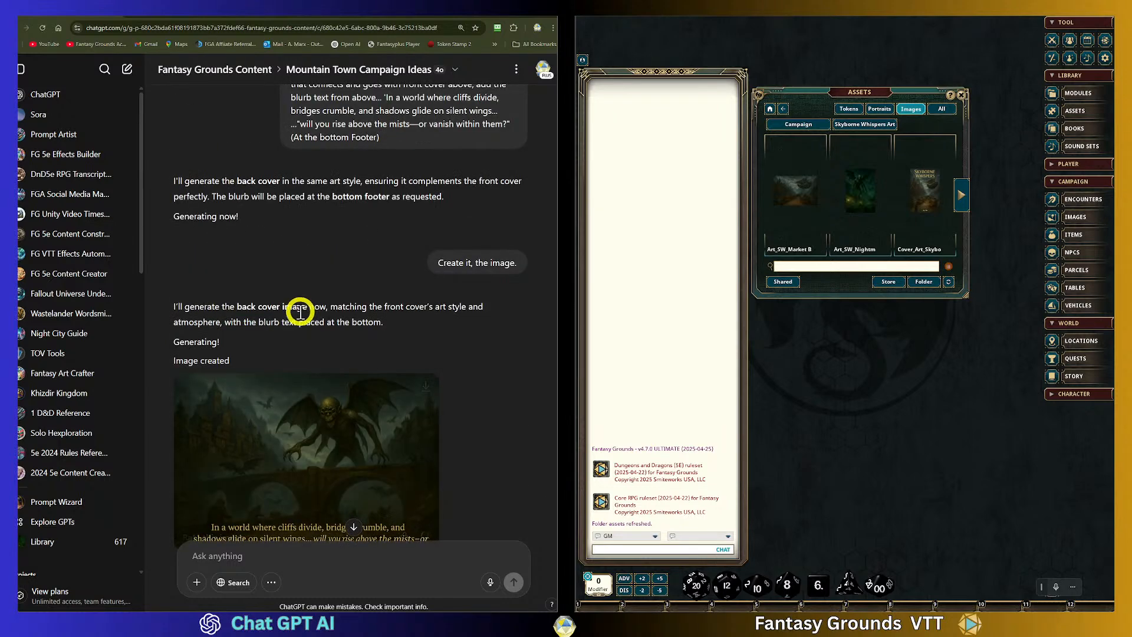
pyautogui.scroll(-7, 363, 317)
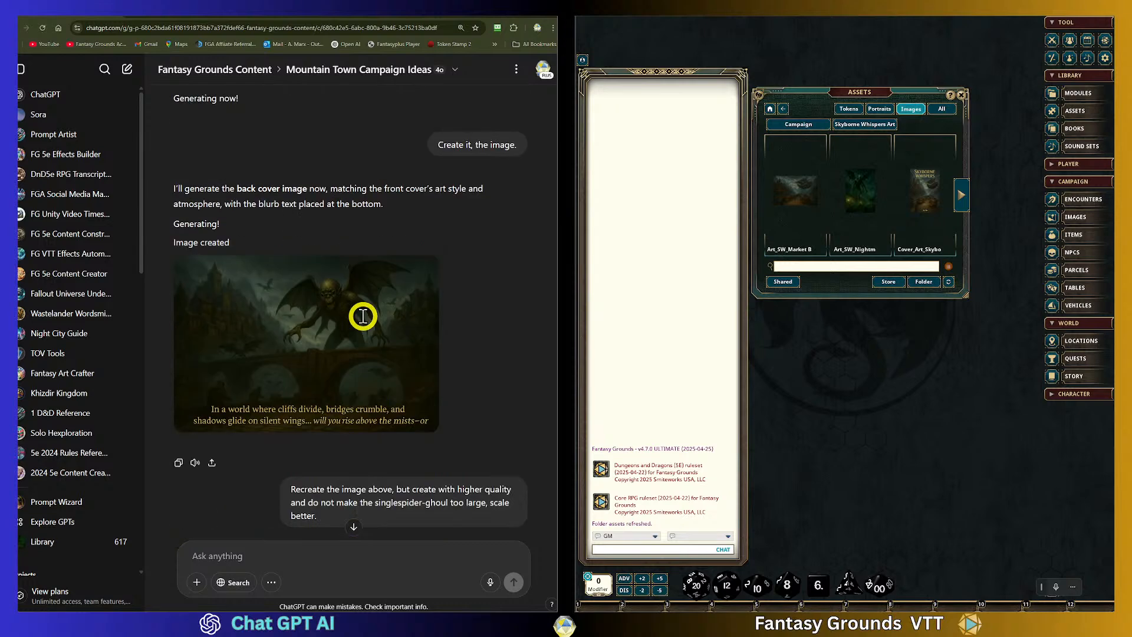
pyautogui.scroll(-5, 363, 317)
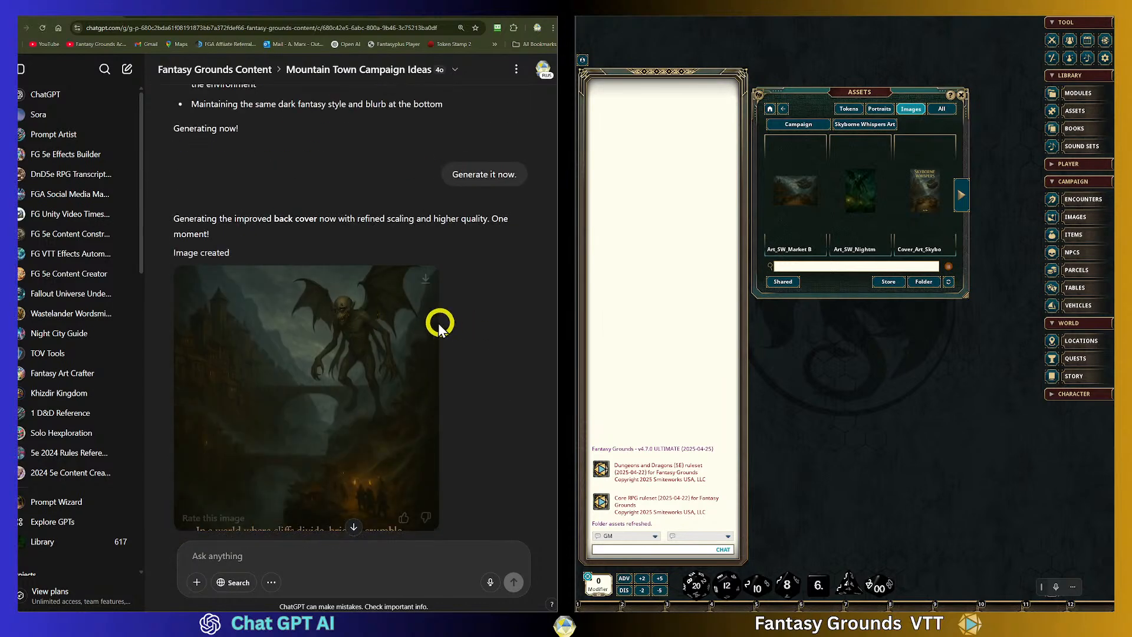
# Enlarge the Spiderghoul reference image attached to the face and eyes fix request, and close it after viewing
pyautogui.scroll(-4, 400, 322)
pyautogui.scroll(-1, 400, 318)
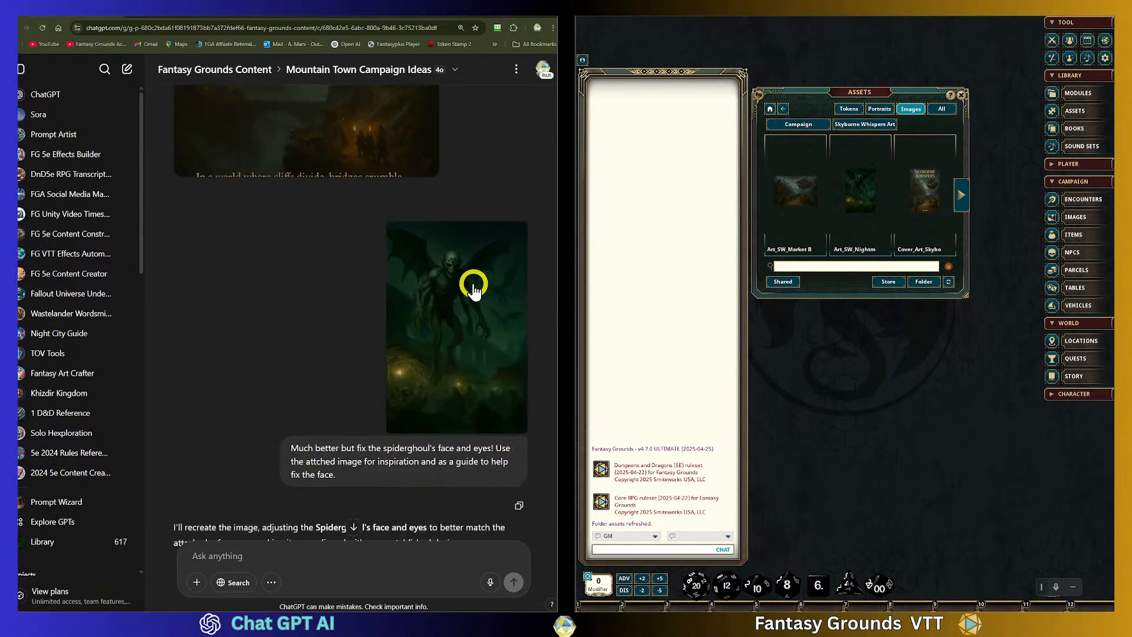
pyautogui.click(472, 278)
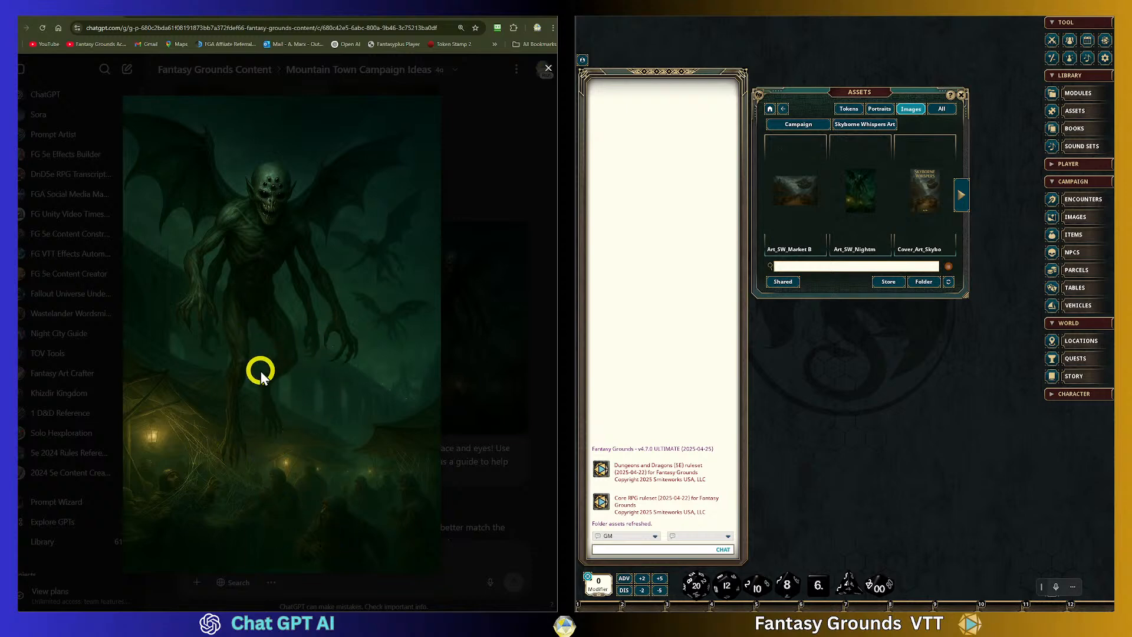
pyautogui.click(502, 188)
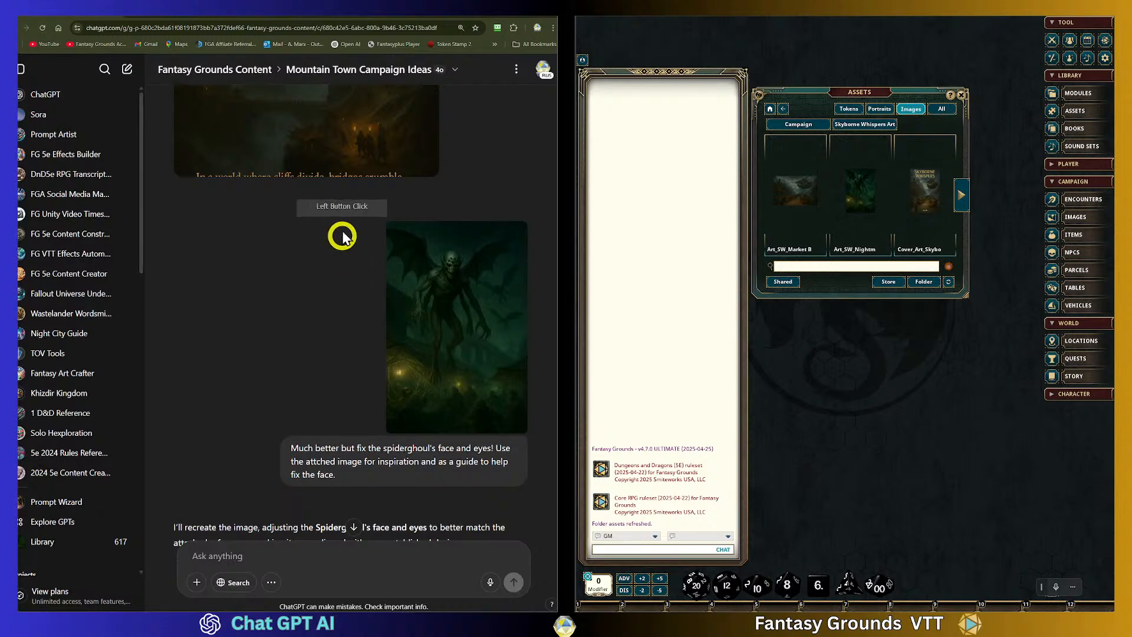
# Examine the Spiderghoul face correction prompts and the final back cover image at the end of the conversation
pyautogui.scroll(-8, 347, 336)
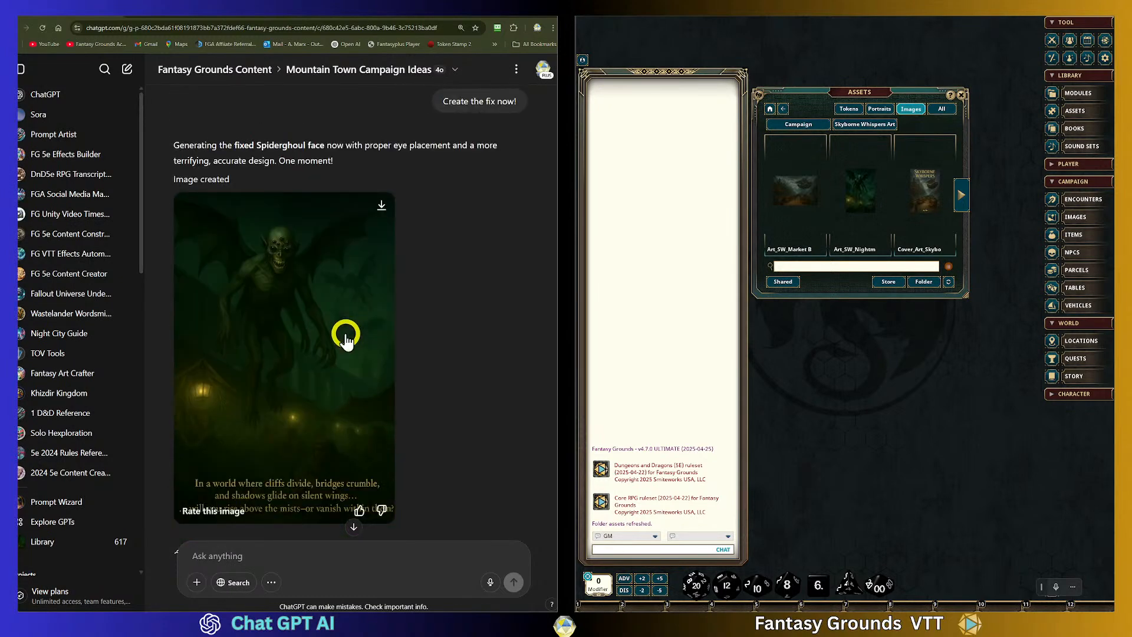
pyautogui.scroll(-1, 346, 338)
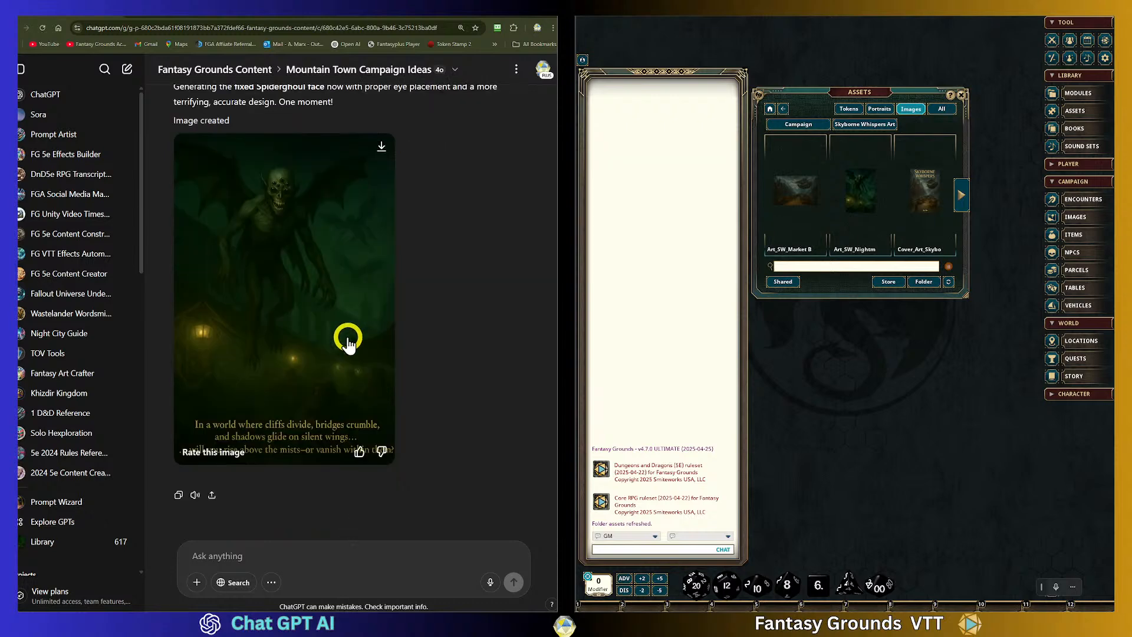
pyautogui.scroll(7, 348, 390)
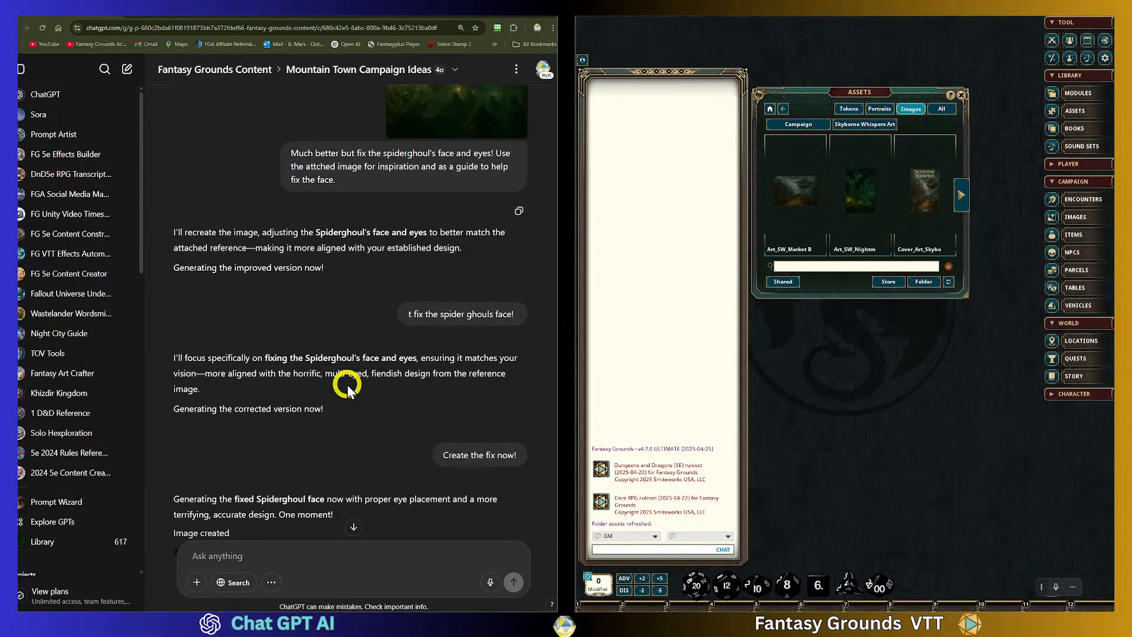
pyautogui.scroll(3, 347, 383)
pyautogui.scroll(-10, 345, 379)
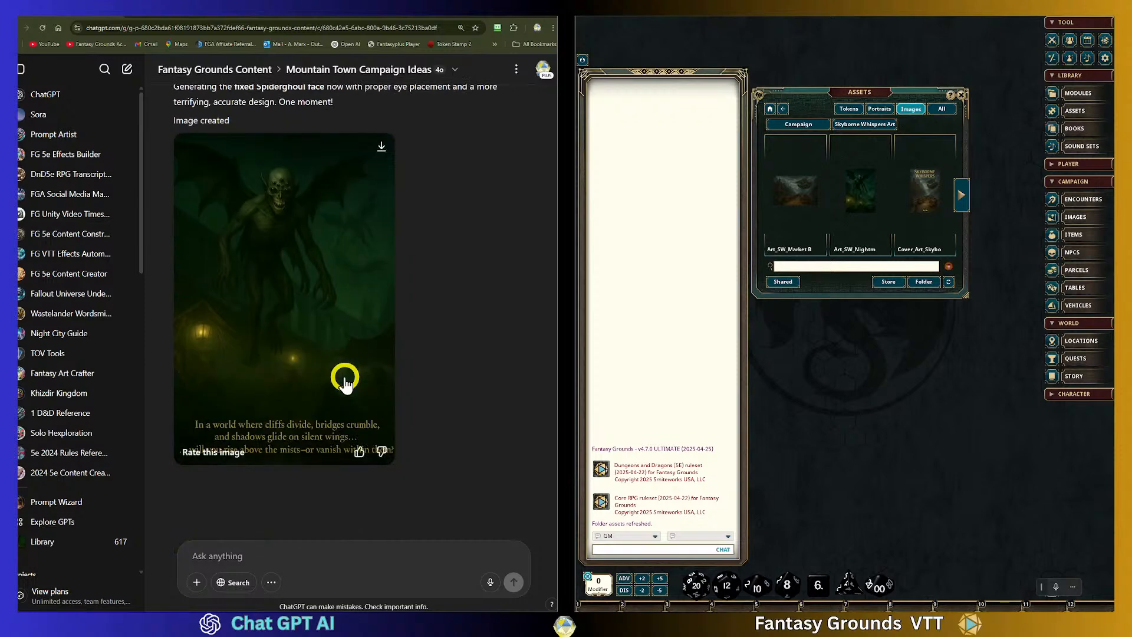
# Send the prompt "Rewrite the Intro, setup, and index for our adventure above."
pyautogui.click(263, 557)
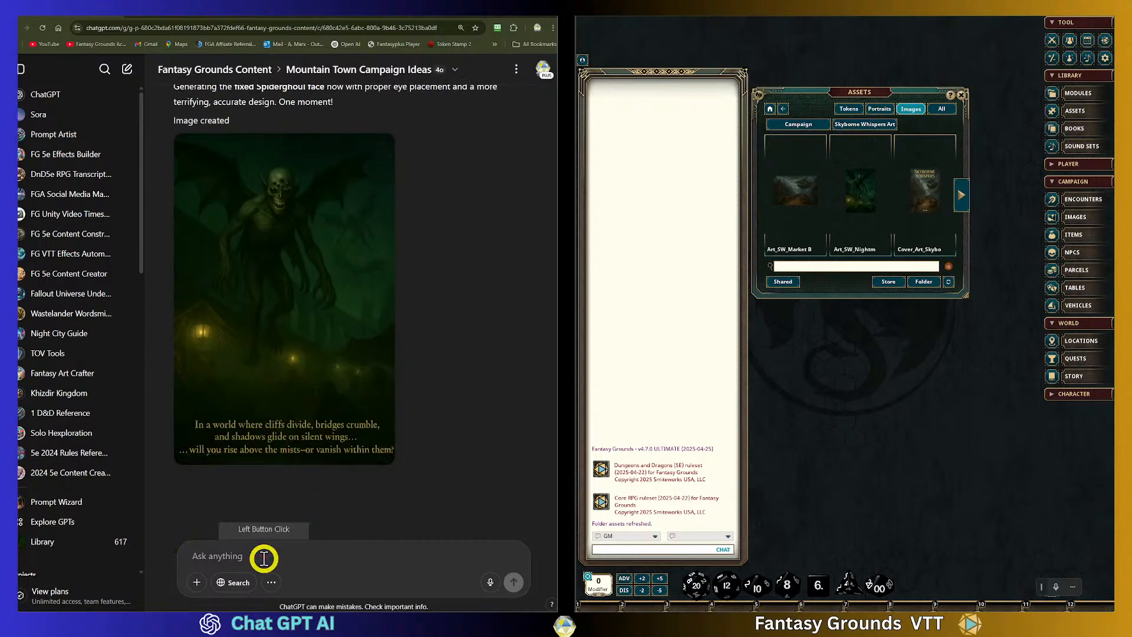
pyautogui.write('Rewr')
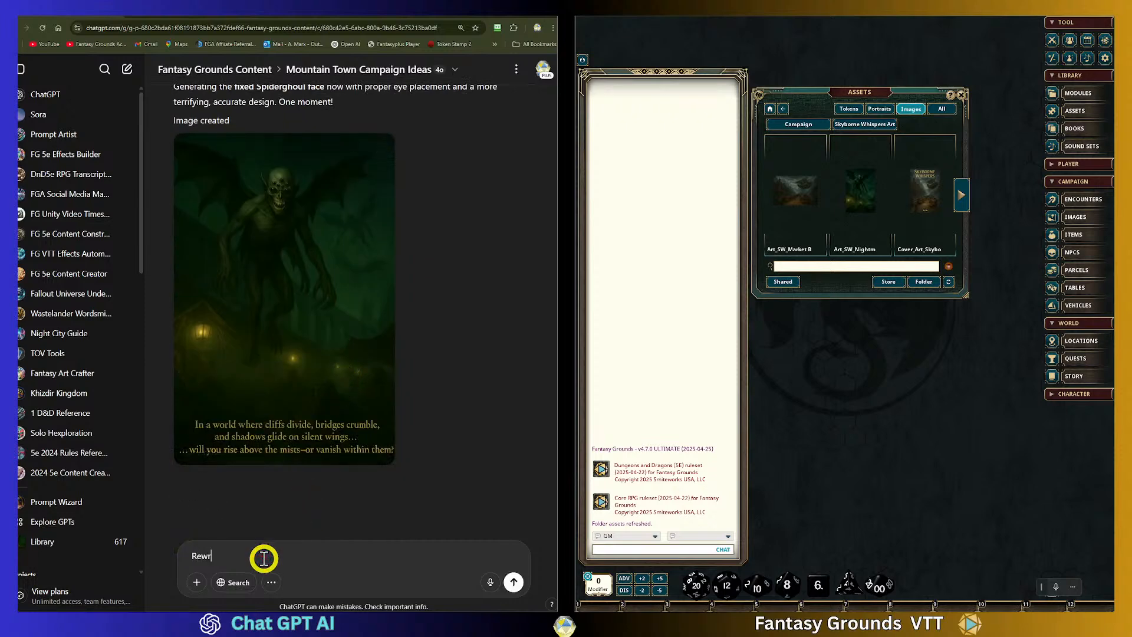
pyautogui.write('ite the Intro')
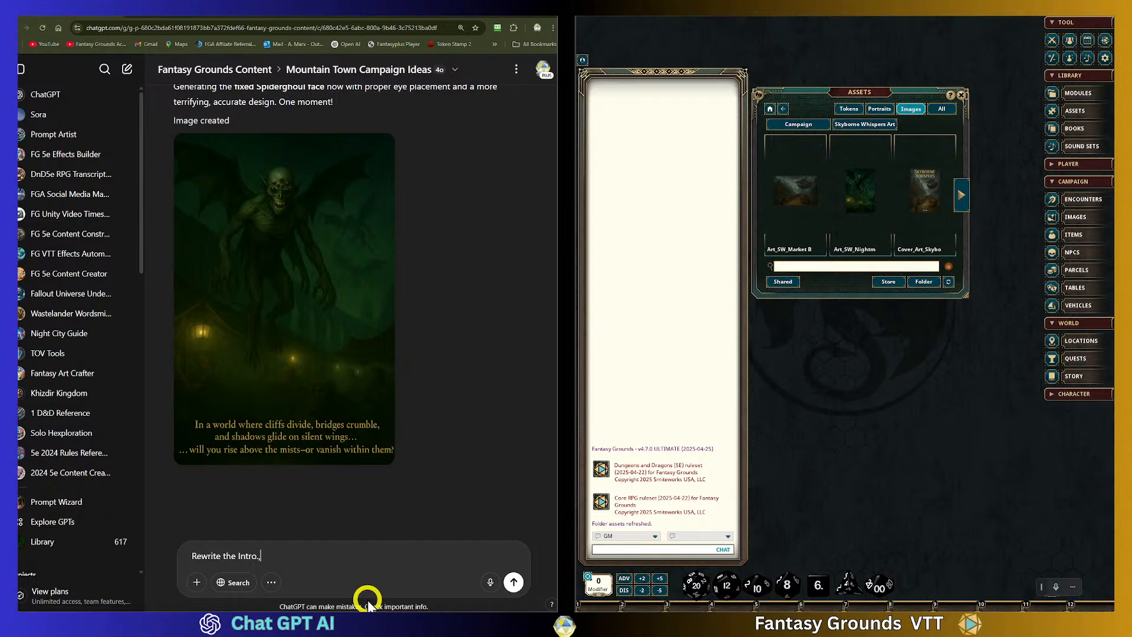
pyautogui.press('BackSpace')
pyautogui.press('BackSpace')
pyautogui.write(', setup, and index for our adventure above.')
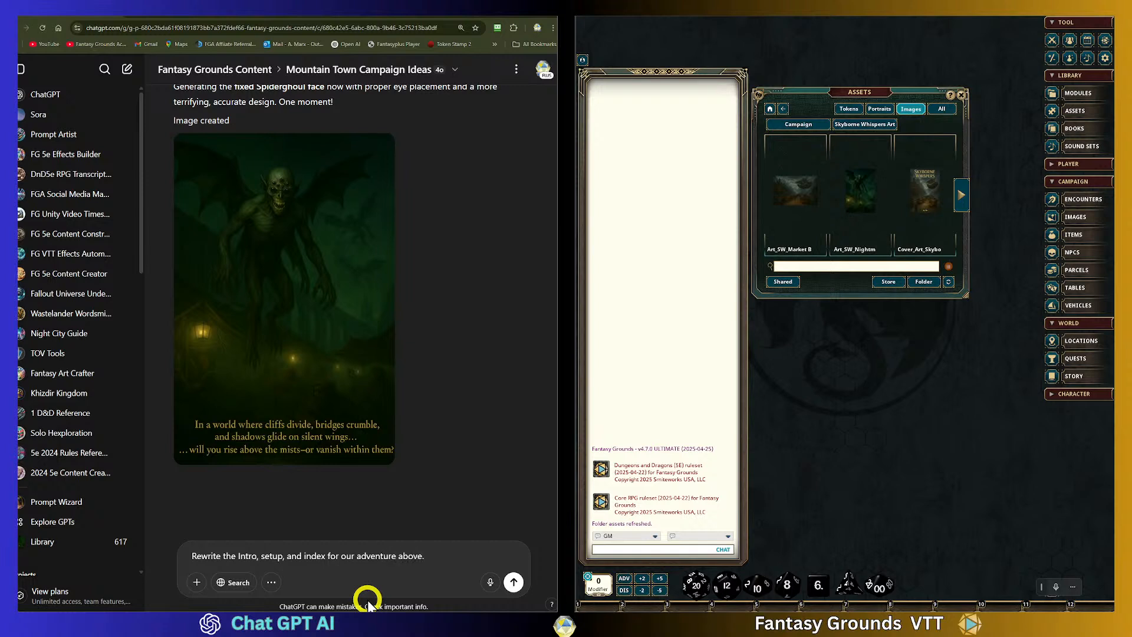
pyautogui.press('Return')
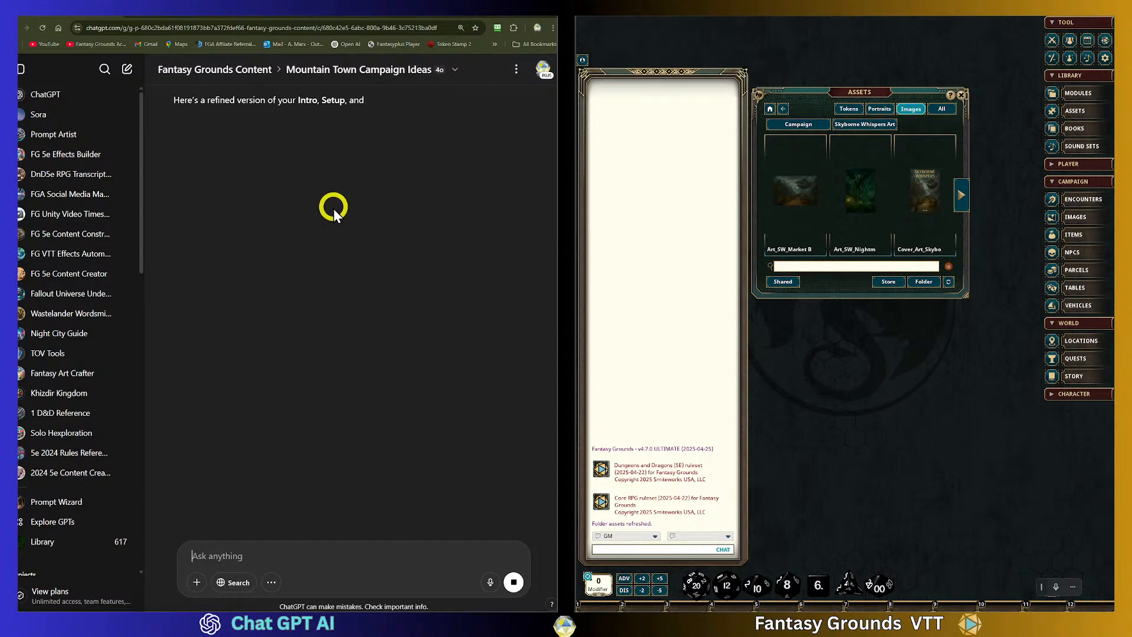
# Read the reply's rewritten Stinger player intro, highlighting its paragraph briefly, and continue into the Setup section
pyautogui.scroll(2, 382, 315)
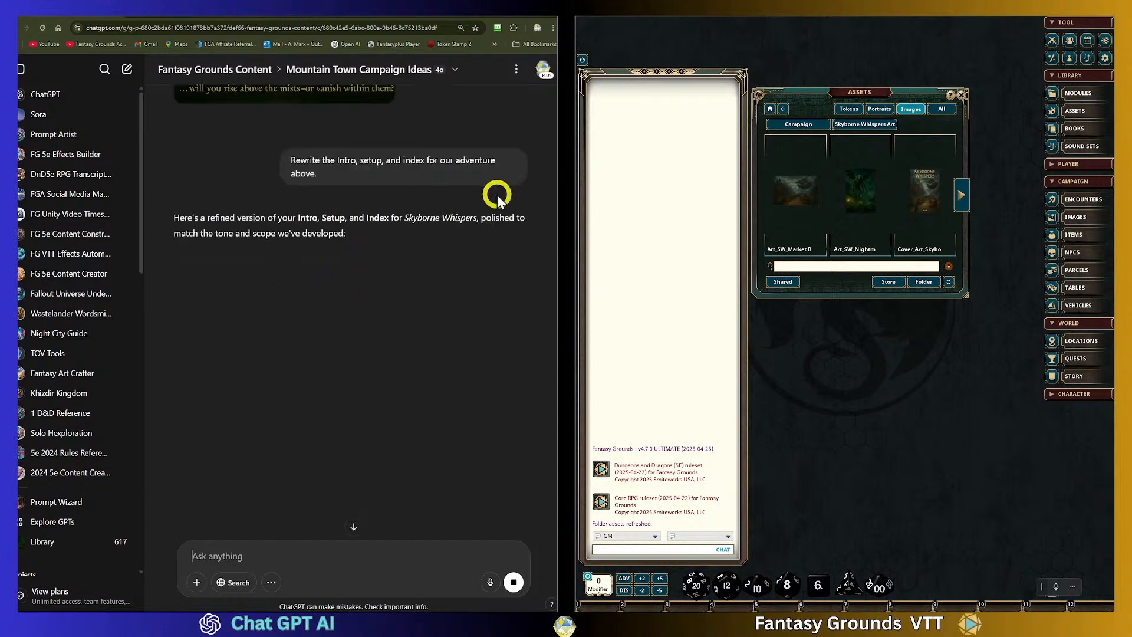
pyautogui.scroll(2, 439, 352)
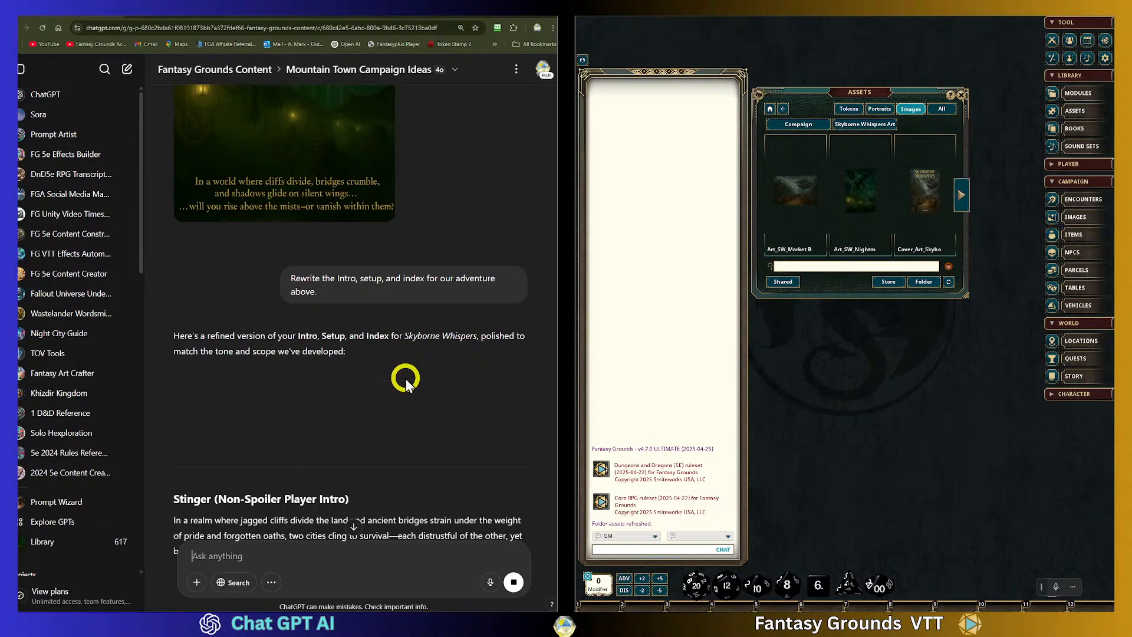
pyautogui.scroll(-2, 405, 379)
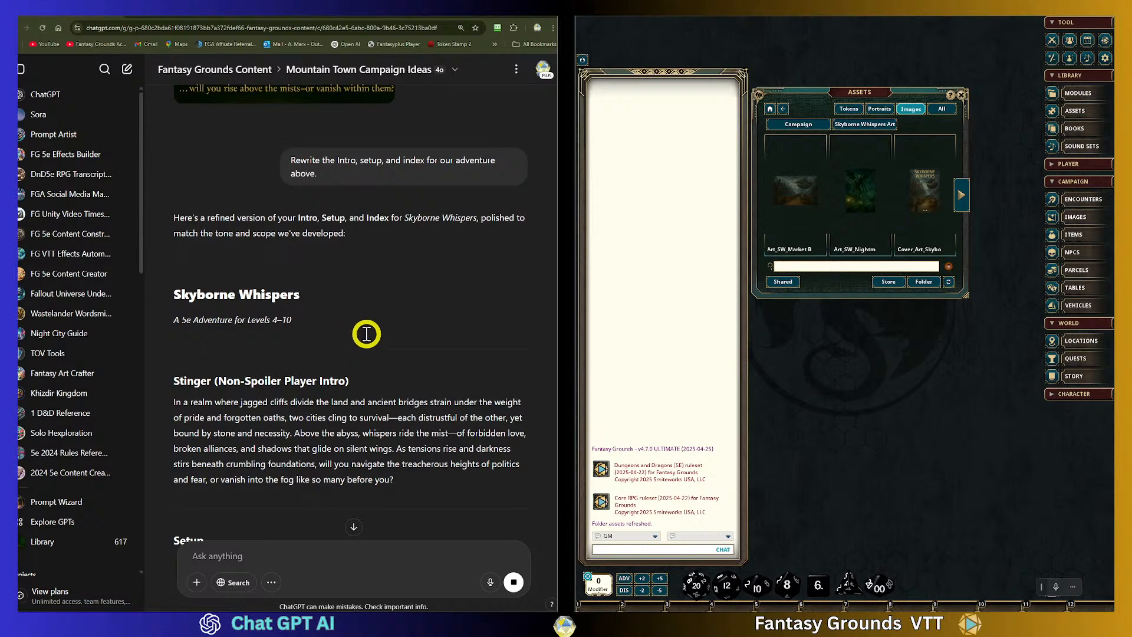
pyautogui.scroll(-1, 363, 325)
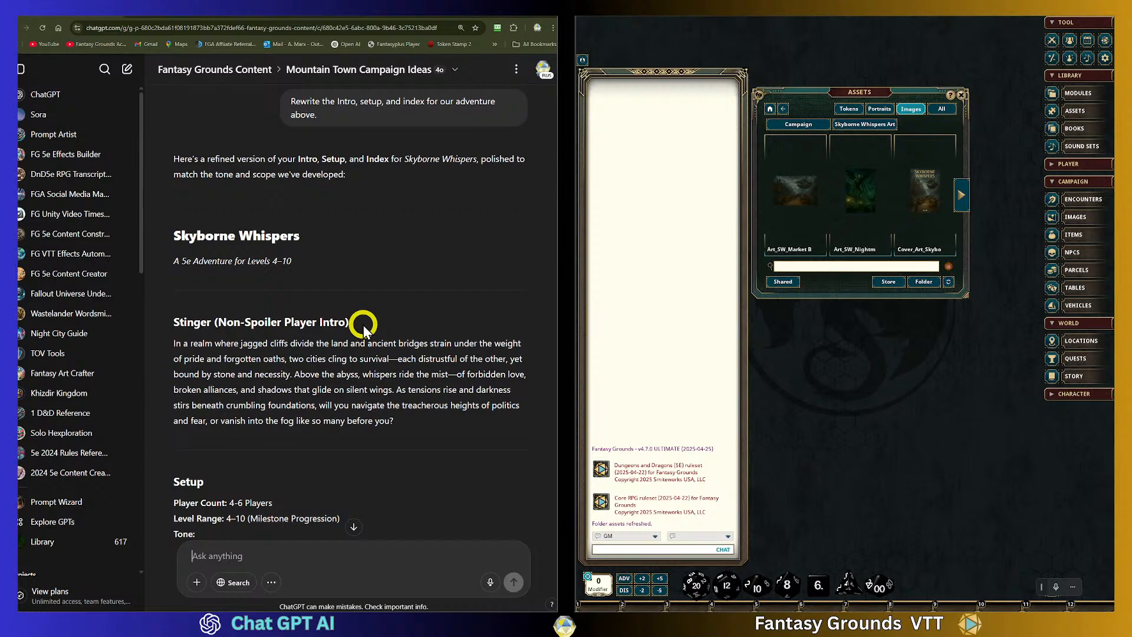
pyautogui.scroll(-1, 399, 394)
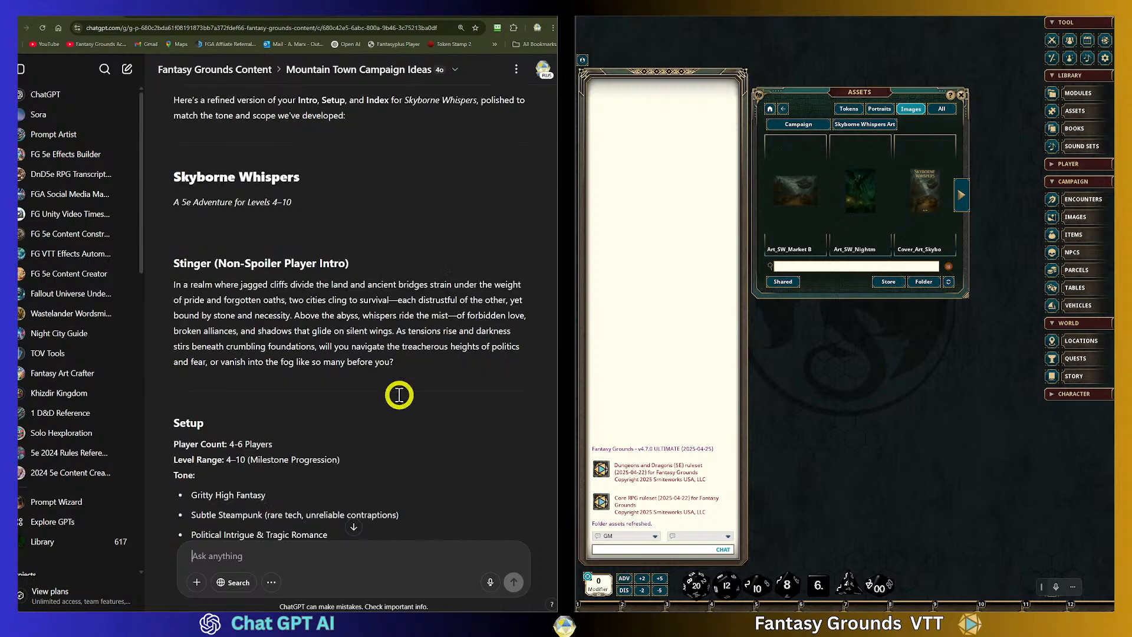
pyautogui.moveTo(174, 284); pyautogui.dragTo(458, 365)
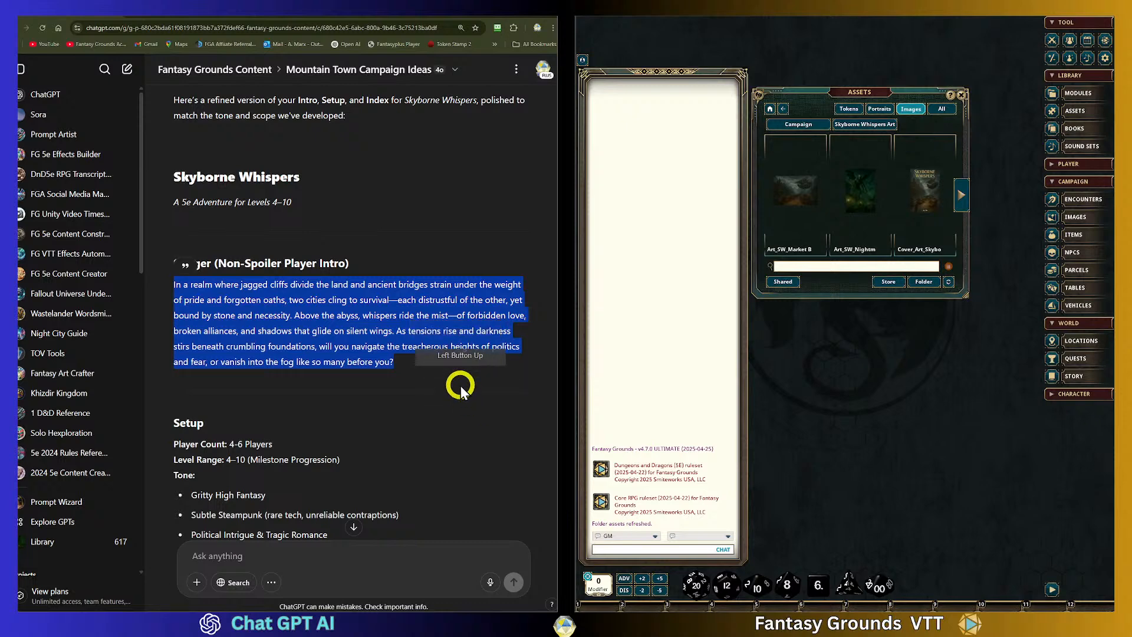
pyautogui.click(380, 233)
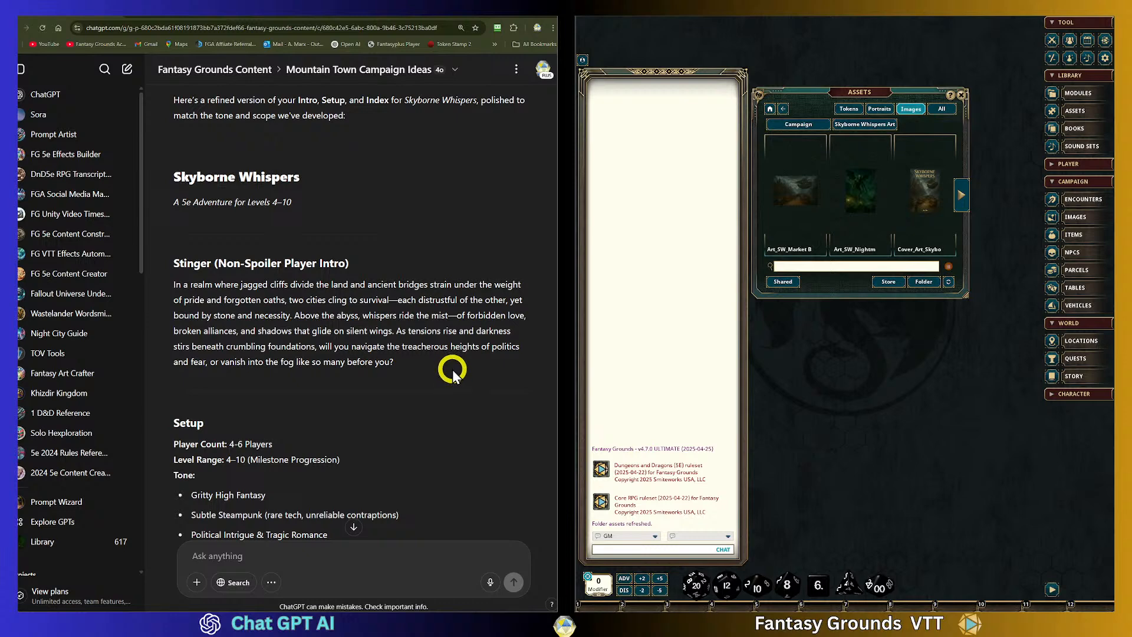
pyautogui.scroll(-1, 448, 362)
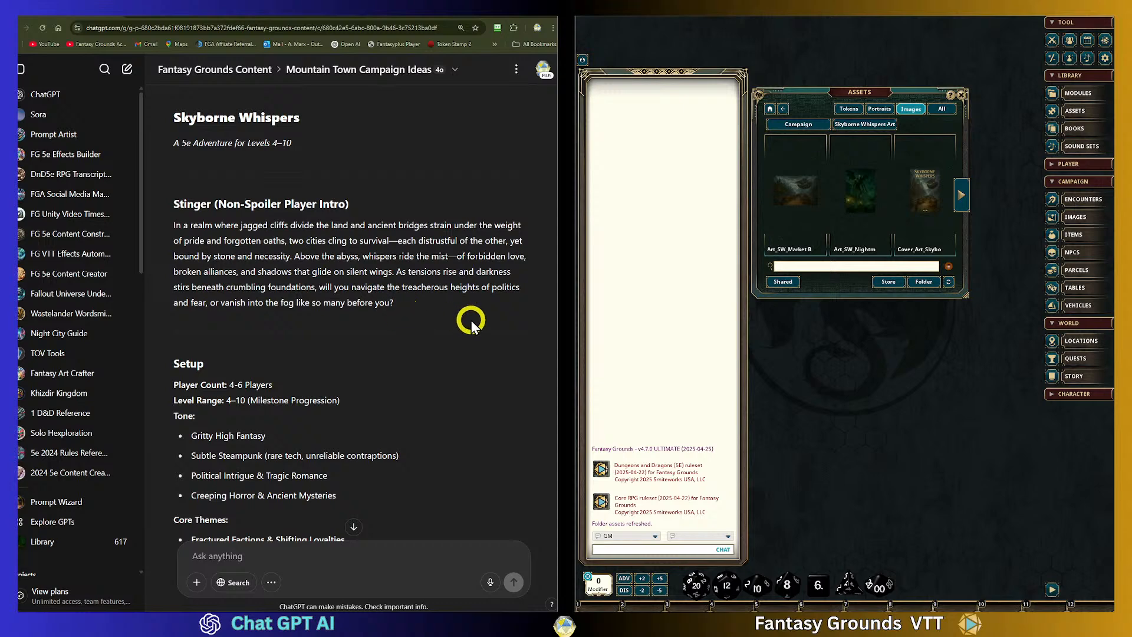
pyautogui.scroll(-1, 428, 317)
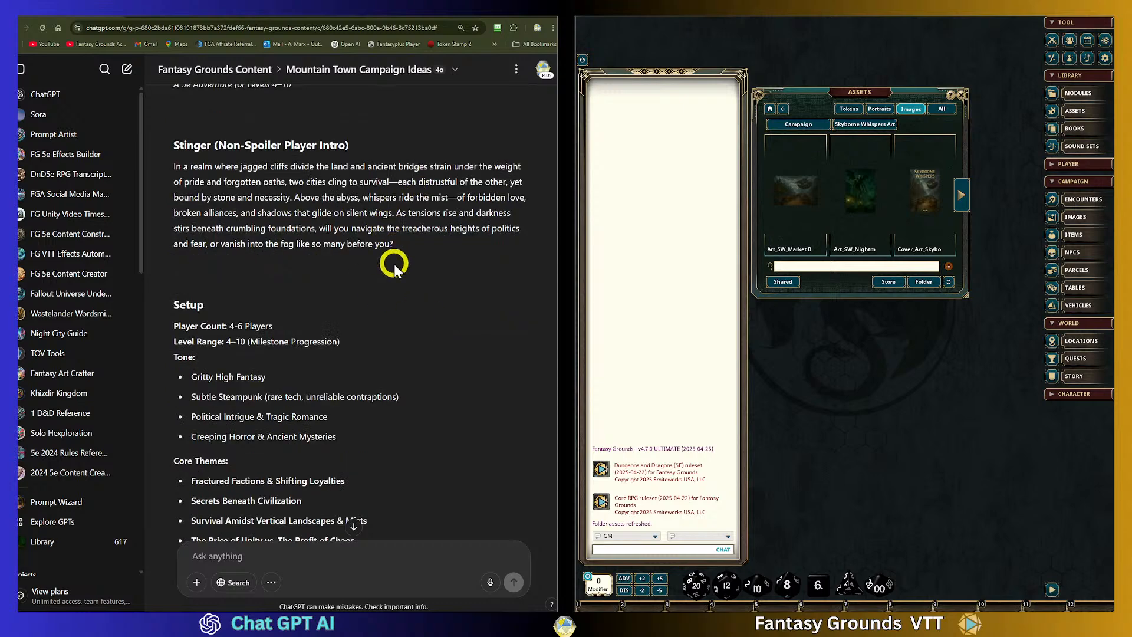
# Read the rewritten Setup section from player count and tone through Core Themes and Adventure Type, briefly highlighting the first core theme
pyautogui.scroll(-1, 366, 259)
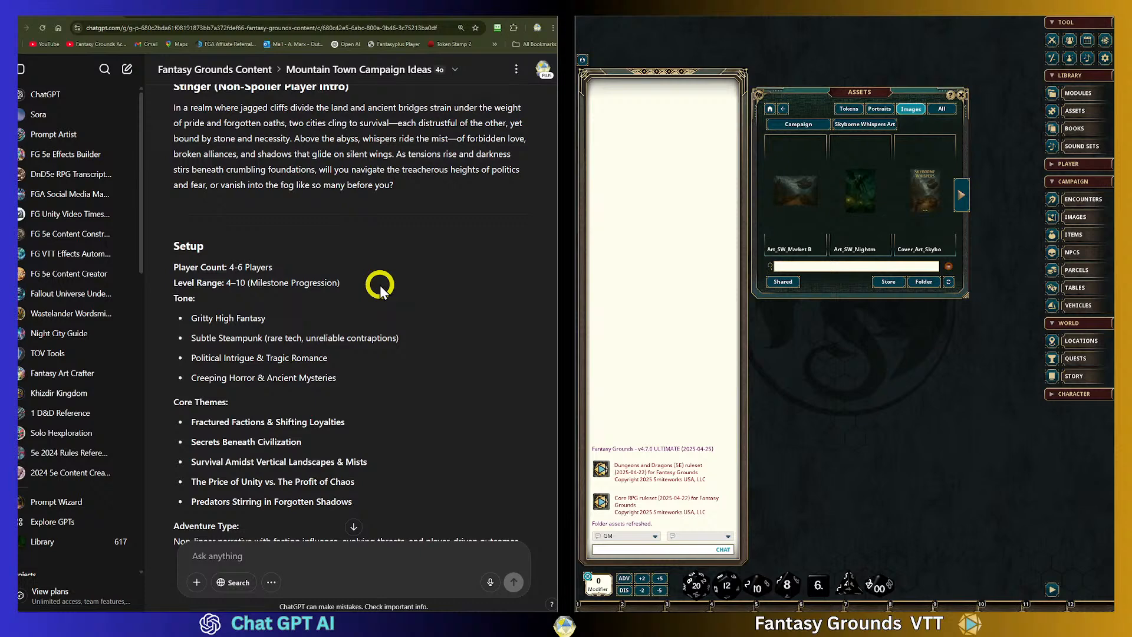
pyautogui.scroll(-1, 330, 303)
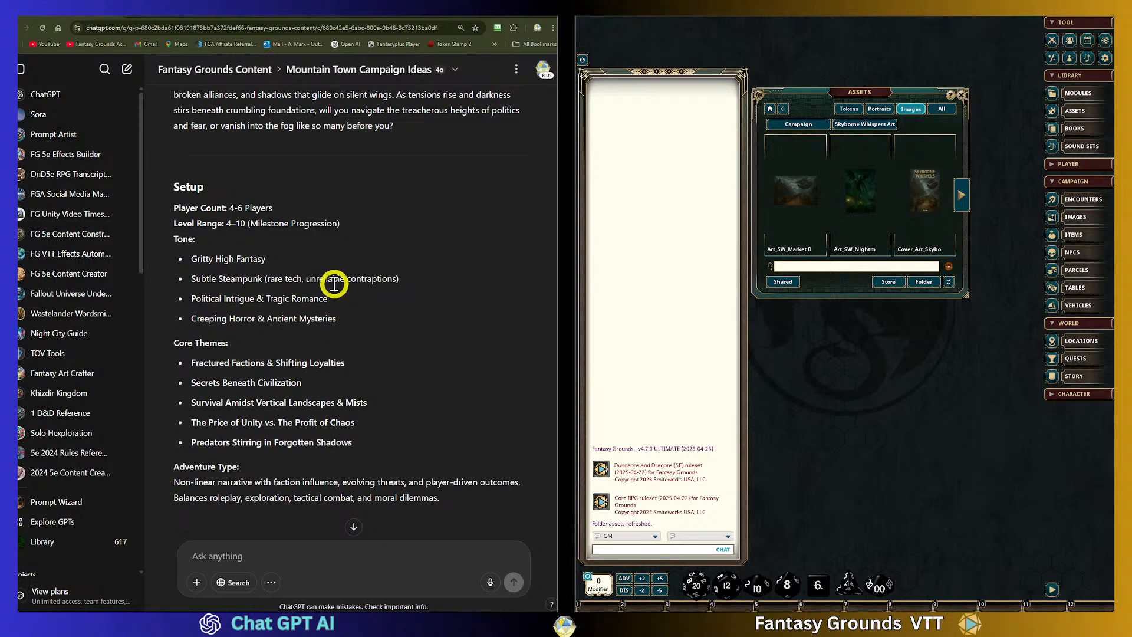
pyautogui.scroll(-1, 303, 312)
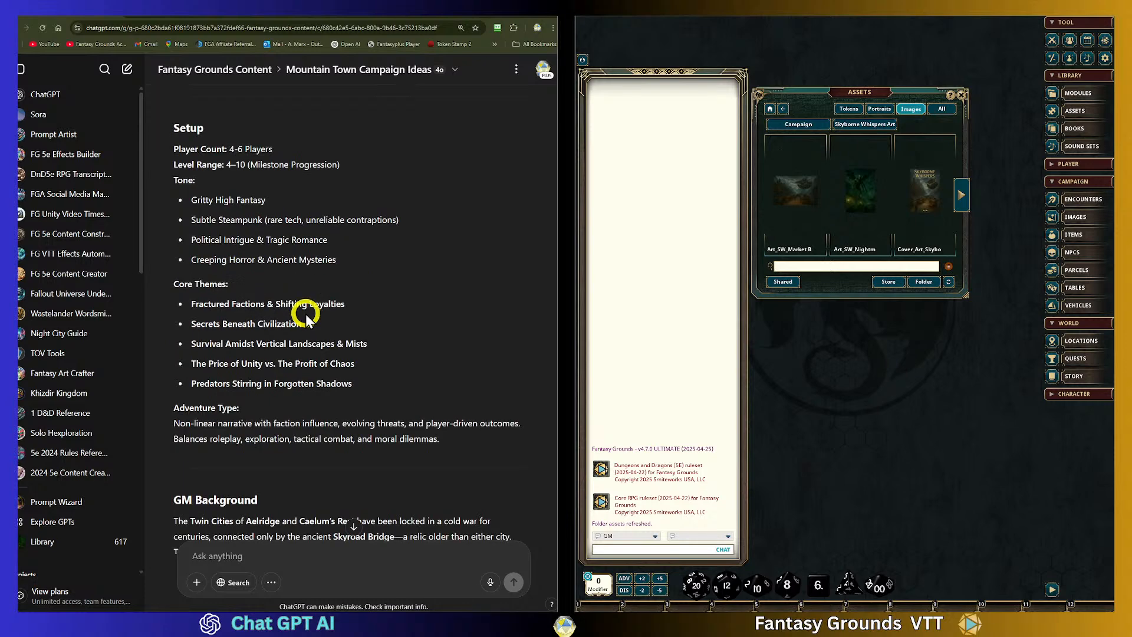
pyautogui.moveTo(191, 304); pyautogui.dragTo(356, 307)
pyautogui.click(401, 307)
pyautogui.scroll(-1, 341, 319)
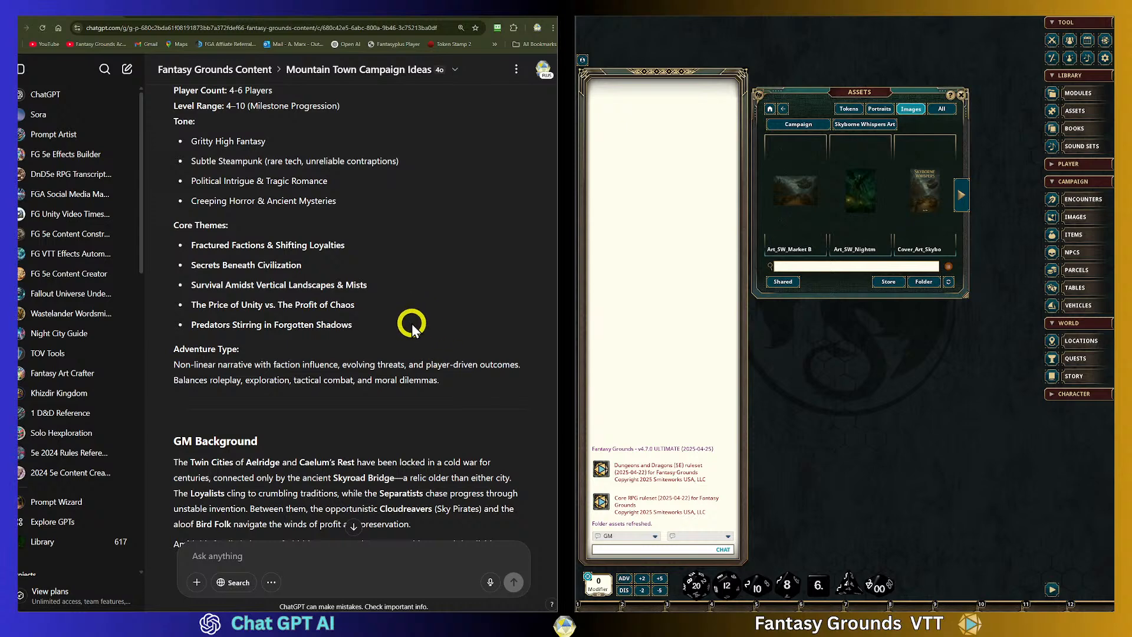
pyautogui.scroll(-1, 412, 323)
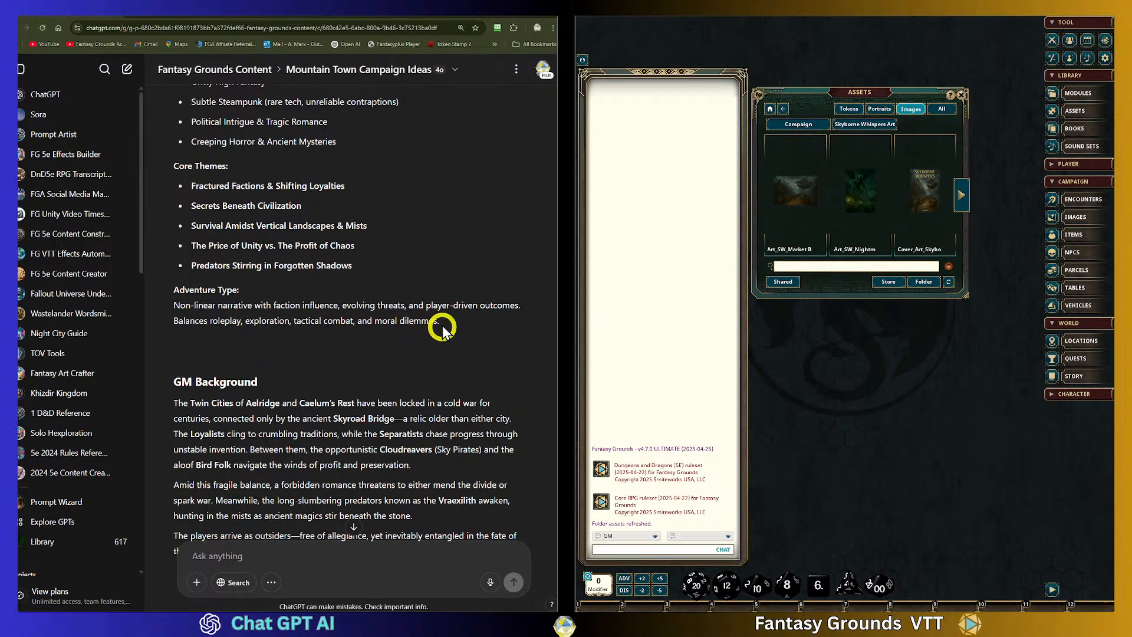
pyautogui.moveTo(440, 321)
pyautogui.mouseDown()
pyautogui.moveTo(175, 319)
pyautogui.moveTo(436, 320)
pyautogui.mouseUp()
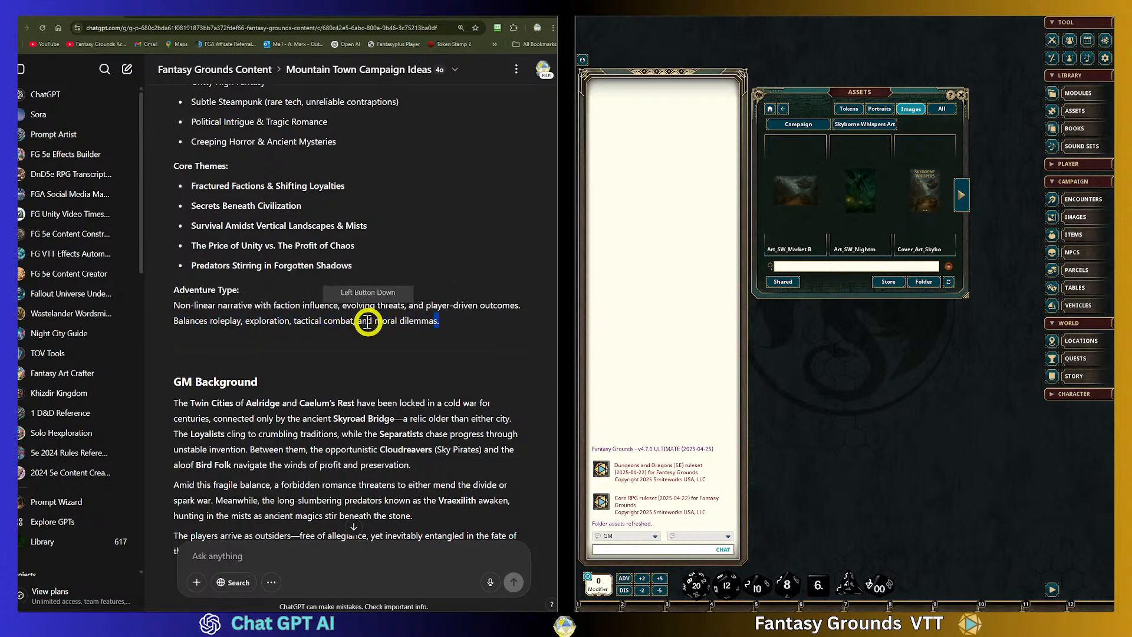
pyautogui.click(327, 328)
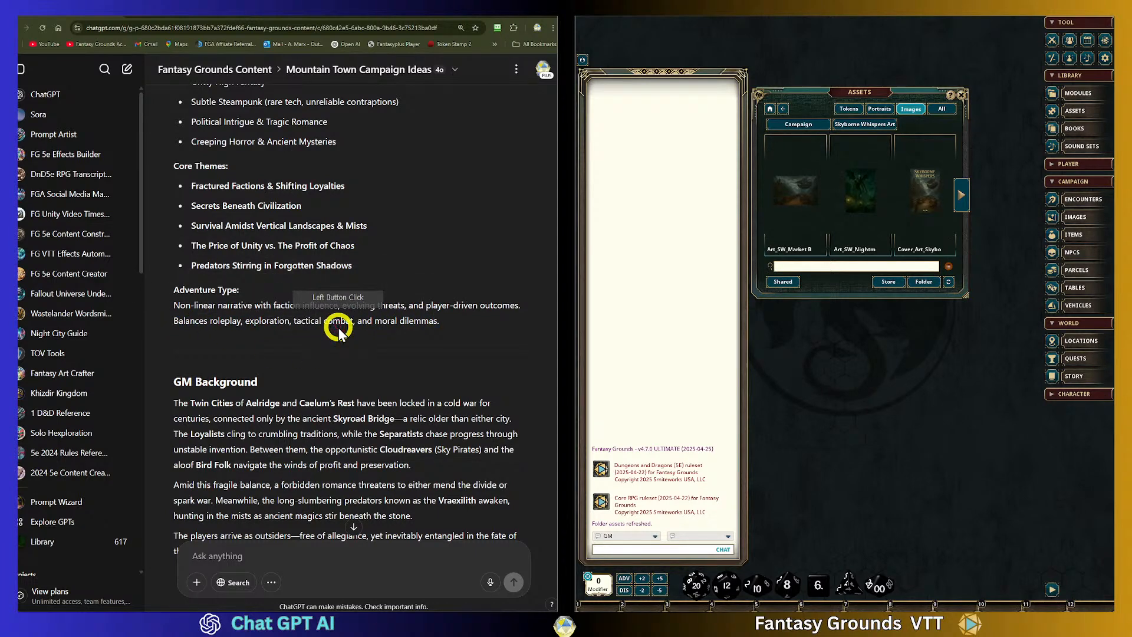
# Read the GM Background section about the twin cities and continue to the full numbered Index
pyautogui.scroll(-2, 312, 336)
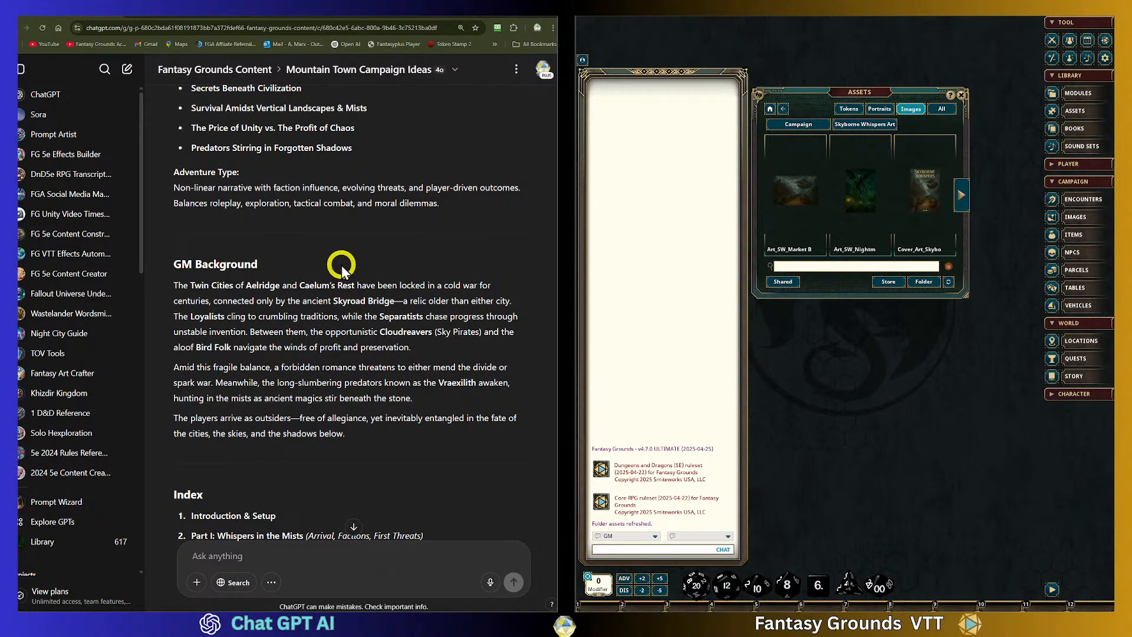
pyautogui.scroll(-1, 336, 262)
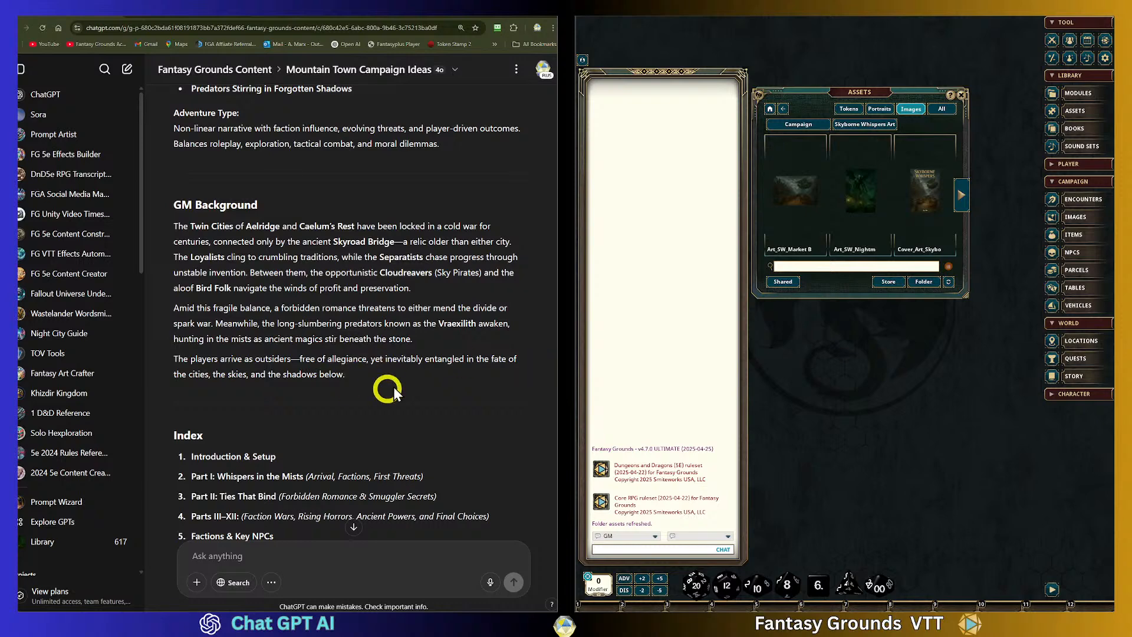
pyautogui.scroll(-2, 398, 340)
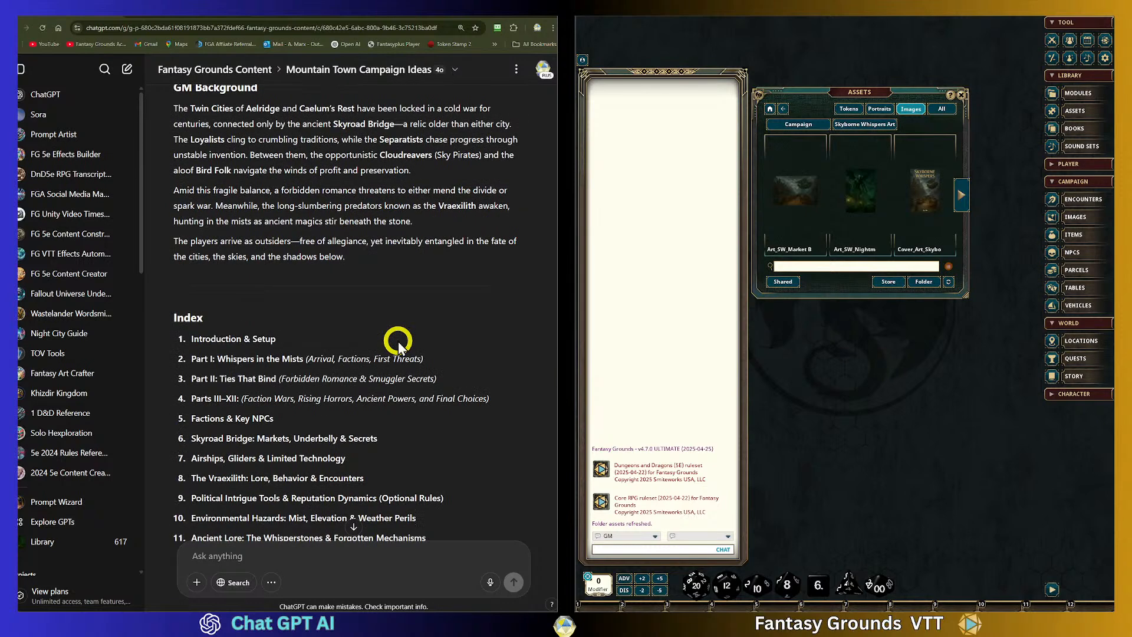
pyautogui.scroll(-1, 396, 340)
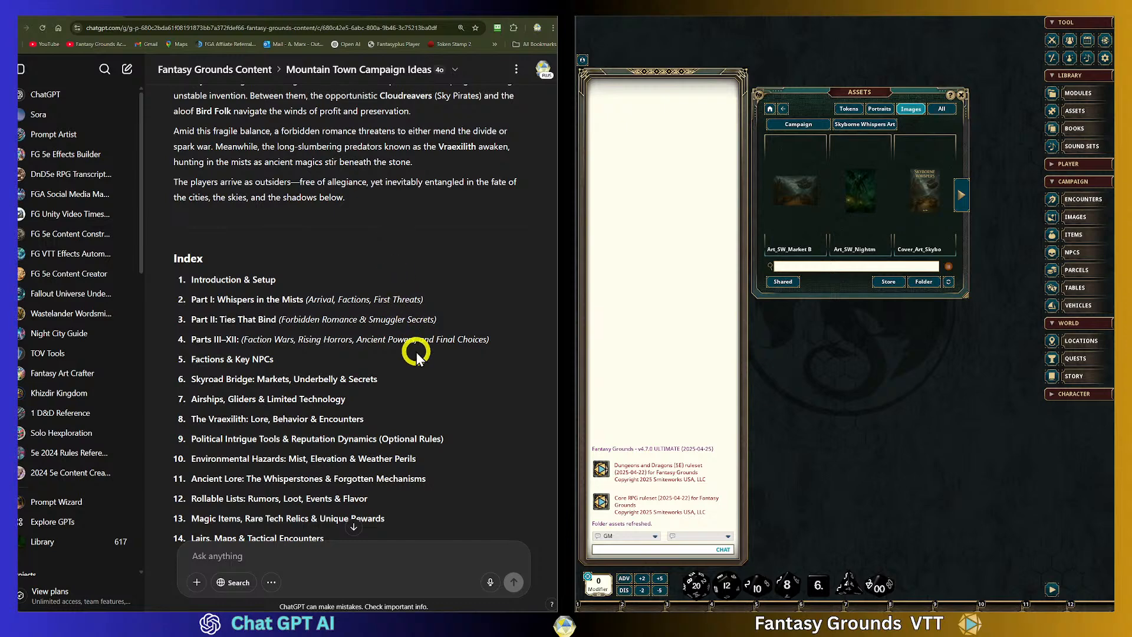
pyautogui.scroll(-1, 417, 352)
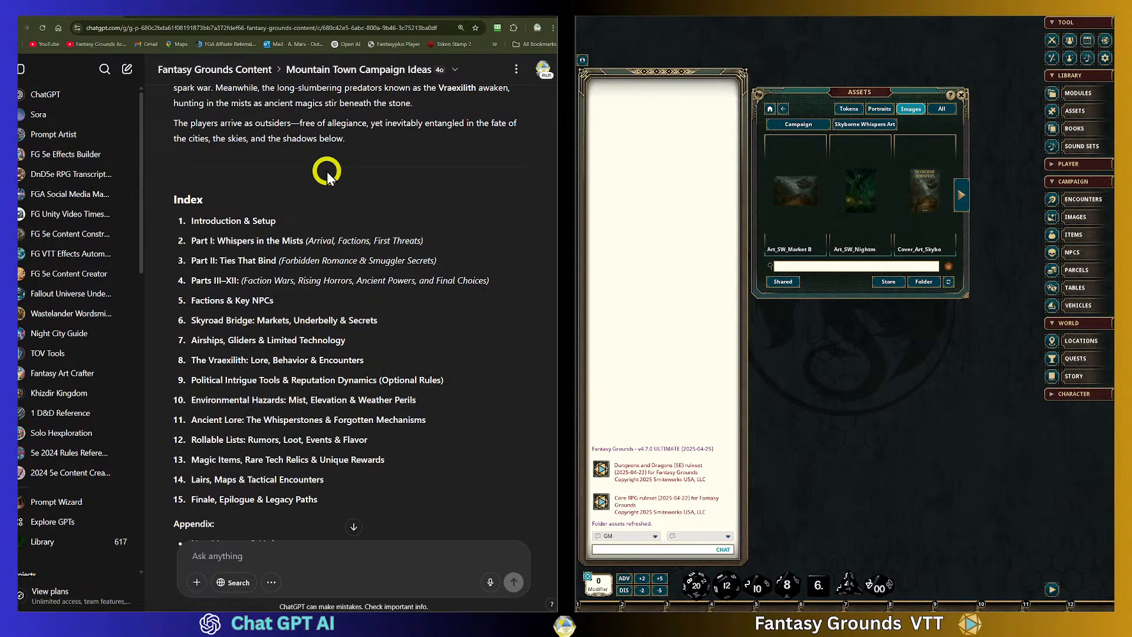
# Review the first four Index entries, from Introduction & Setup to Parts III–XII, highlighting each while reading
pyautogui.moveTo(277, 221); pyautogui.dragTo(191, 222)
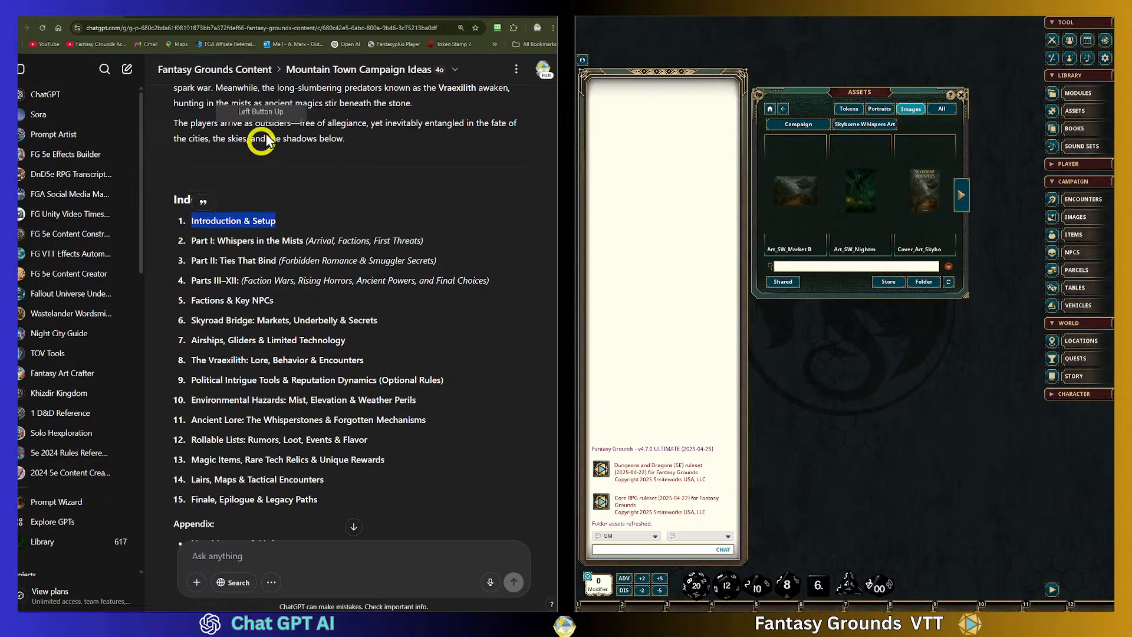
pyautogui.click(315, 241)
pyautogui.moveTo(190, 239); pyautogui.dragTo(476, 323)
pyautogui.click(335, 263)
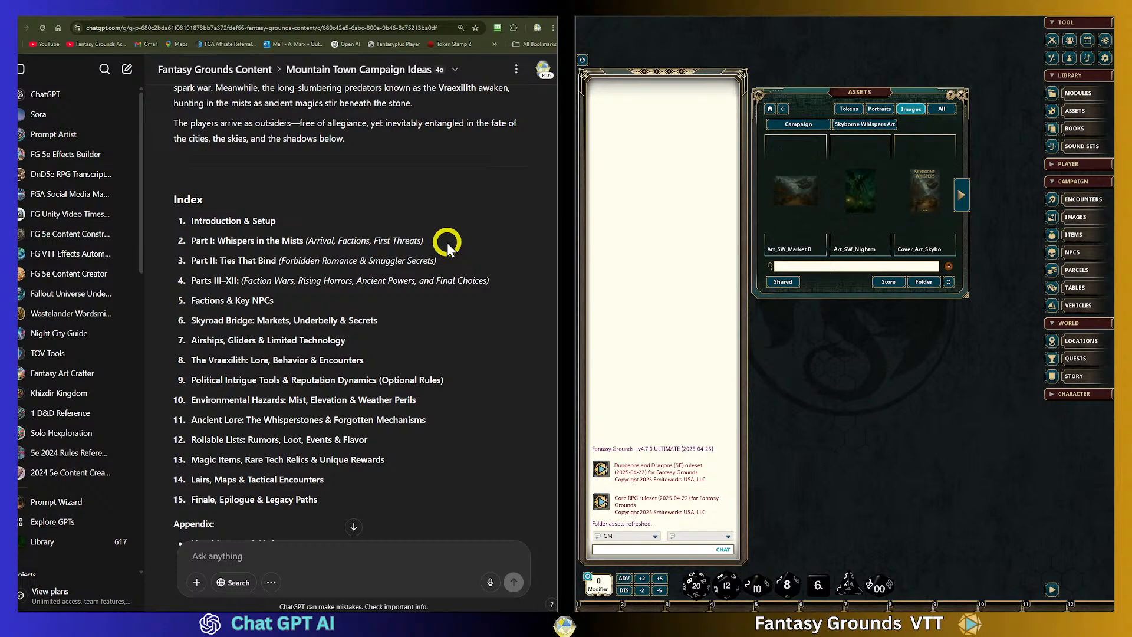
pyautogui.moveTo(434, 241); pyautogui.dragTo(196, 238)
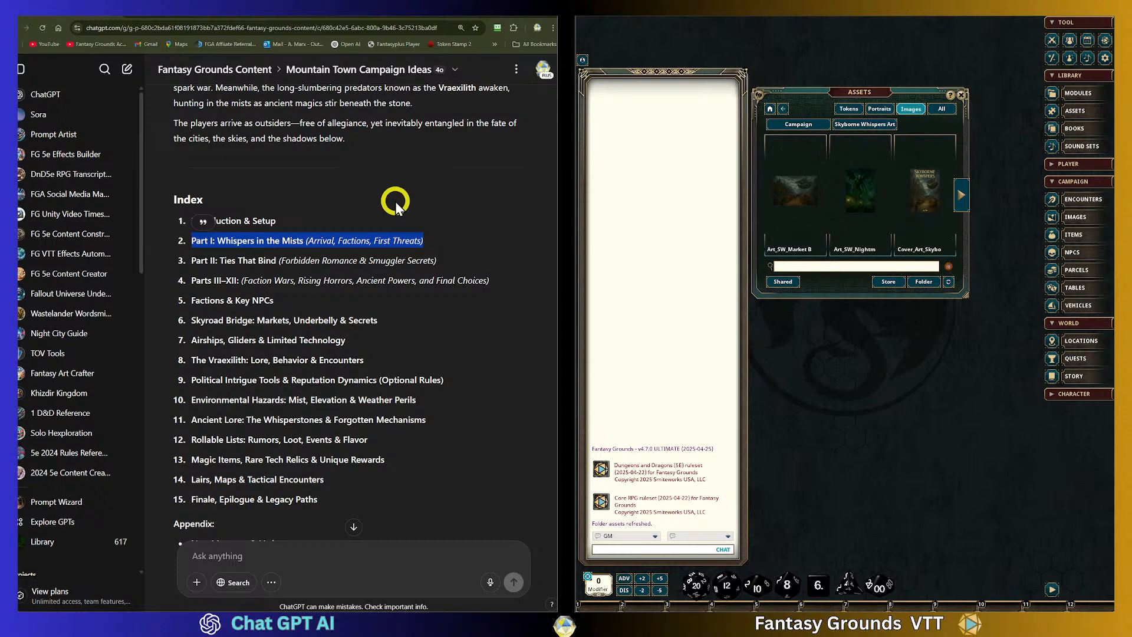
pyautogui.click(362, 261)
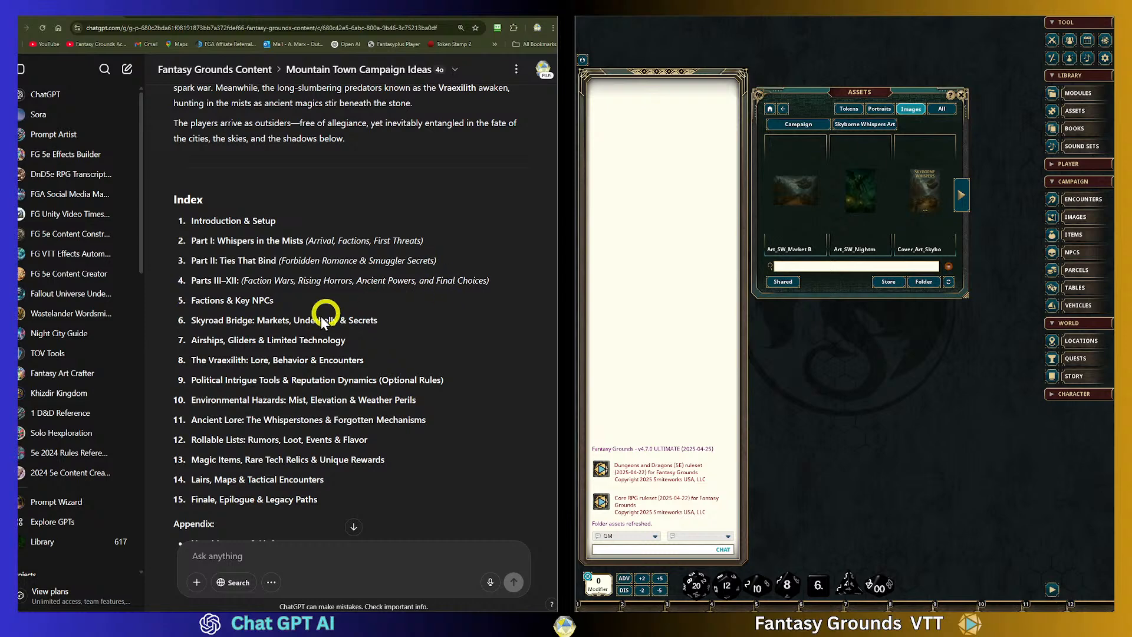
pyautogui.moveTo(188, 240); pyautogui.dragTo(457, 268)
pyautogui.click(207, 285)
pyautogui.moveTo(190, 283); pyautogui.dragTo(498, 283)
pyautogui.click(482, 309)
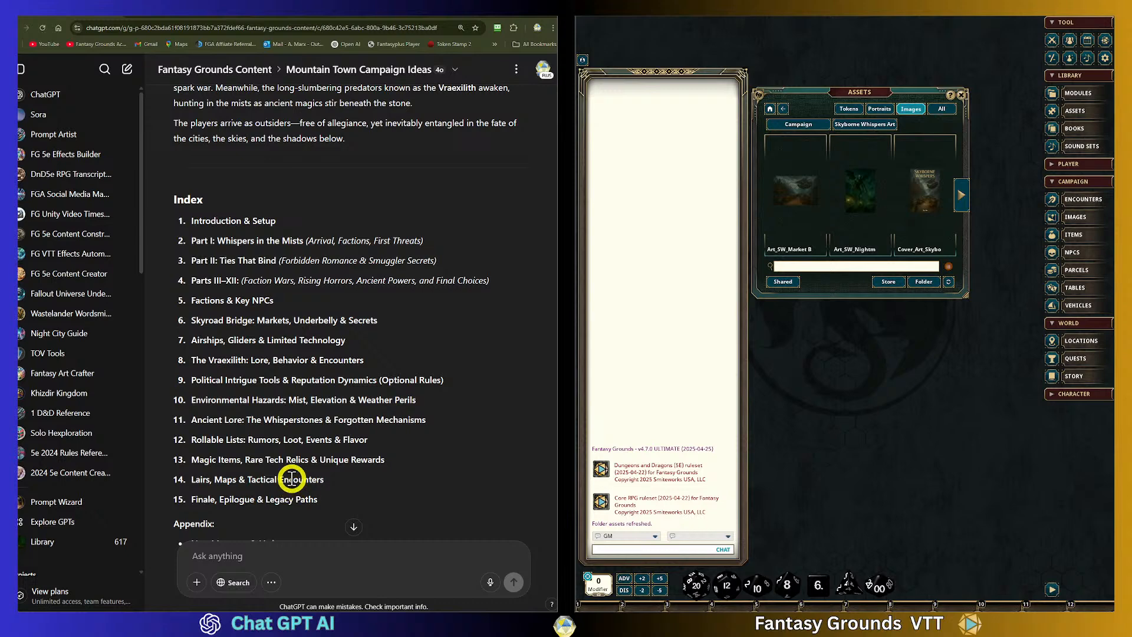
# Review the Index entries Factions & Key NPCs and Skyroad Bridge, highlighting the markets, underbelly and secrets wording
pyautogui.moveTo(281, 299); pyautogui.dragTo(186, 303)
pyautogui.click(352, 305)
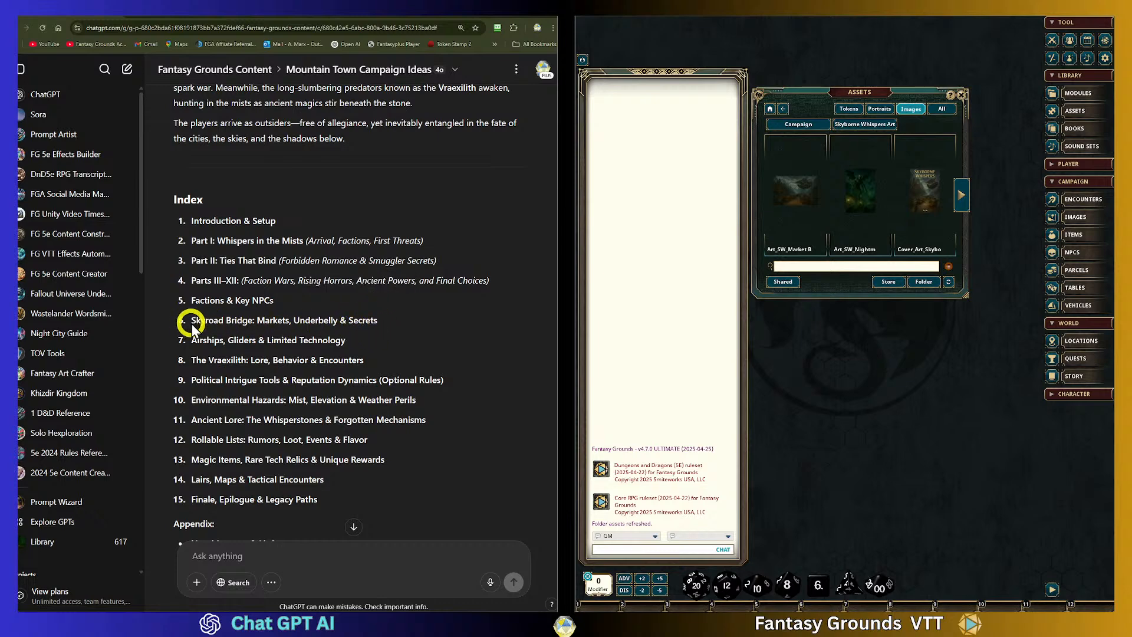
pyautogui.moveTo(192, 322); pyautogui.dragTo(392, 324)
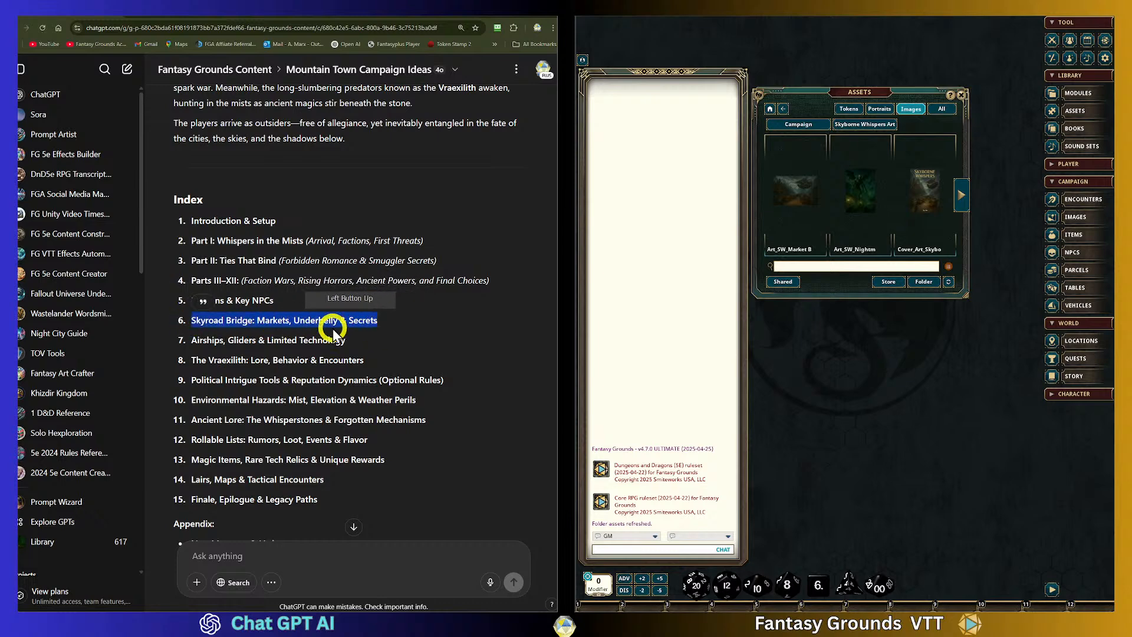
pyautogui.click(292, 321)
pyautogui.moveTo(295, 321); pyautogui.dragTo(371, 326)
pyautogui.click(377, 325)
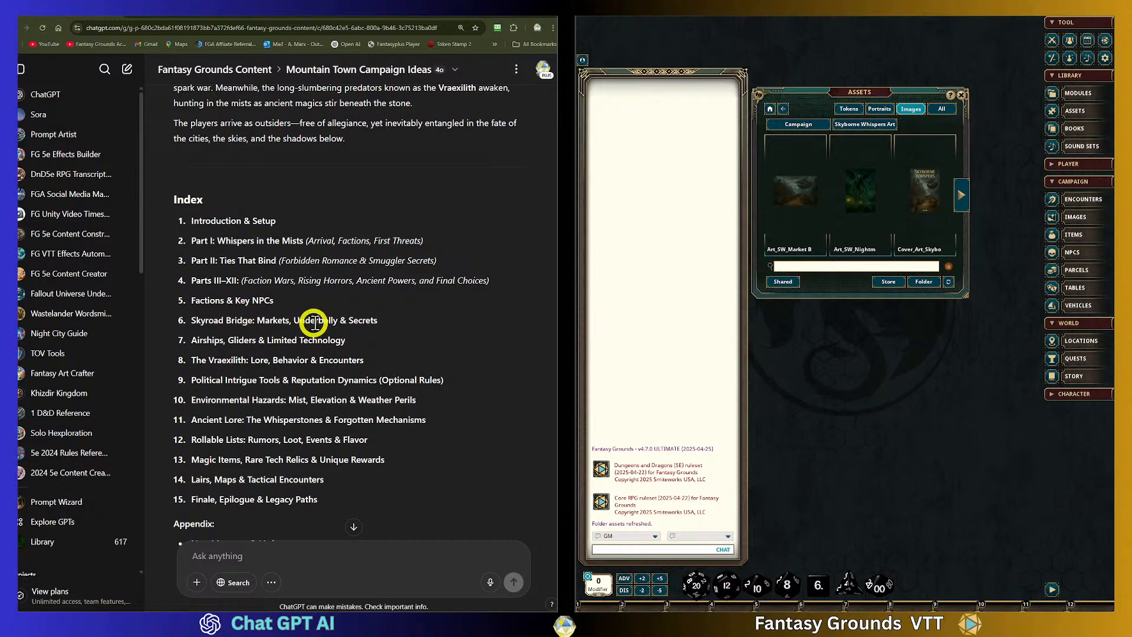
# Examine the Index entry Airships, Gliders & Limited Technology, highlighting the whole line and its individual terms
pyautogui.moveTo(357, 340); pyautogui.dragTo(196, 345)
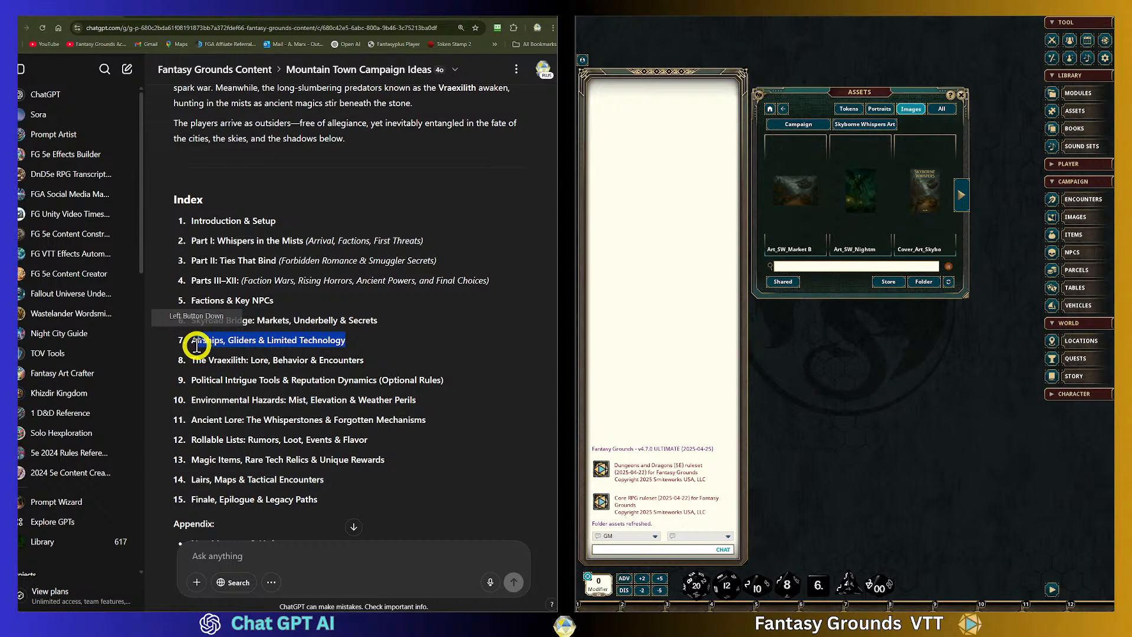
pyautogui.click(314, 337)
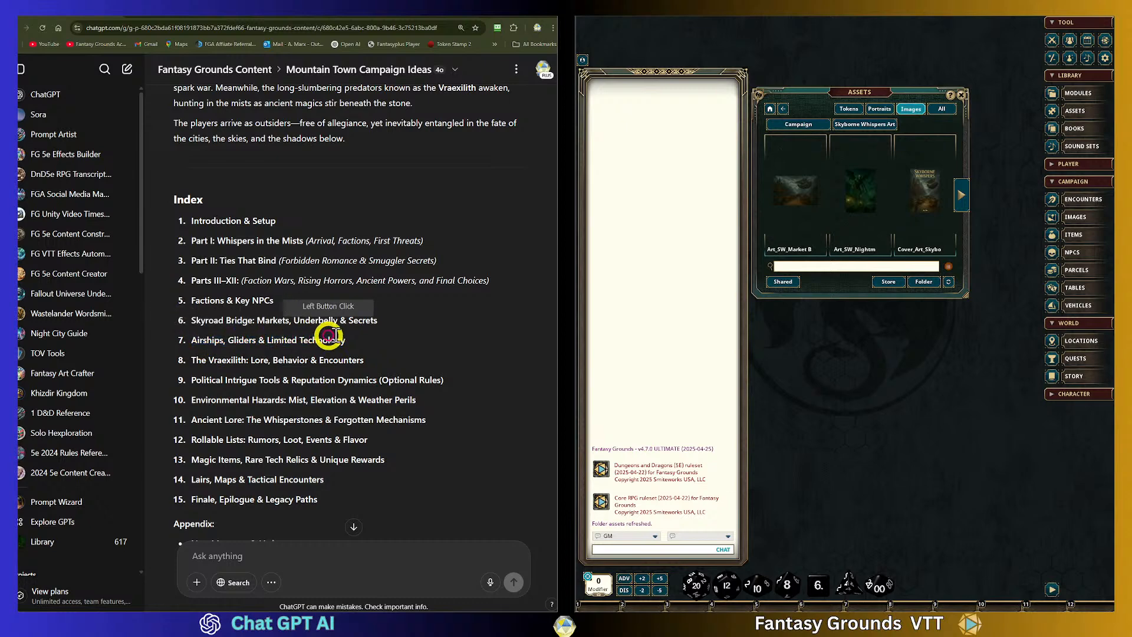
pyautogui.moveTo(353, 340); pyautogui.dragTo(185, 339)
pyautogui.click(212, 340)
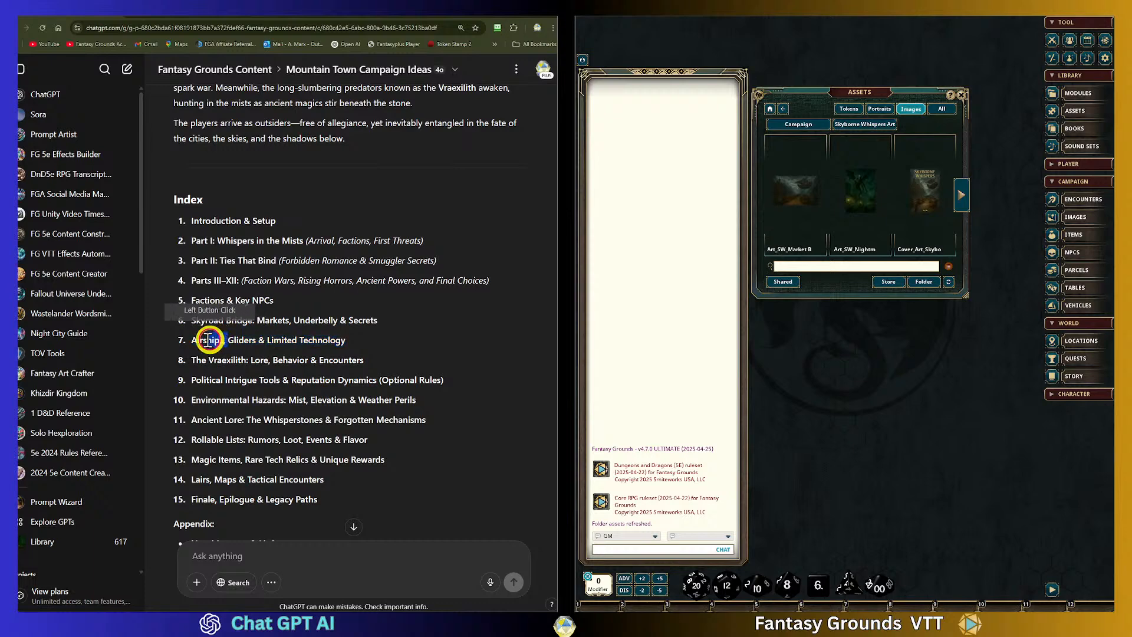
pyautogui.moveTo(231, 340); pyautogui.dragTo(348, 340)
pyautogui.click(373, 341)
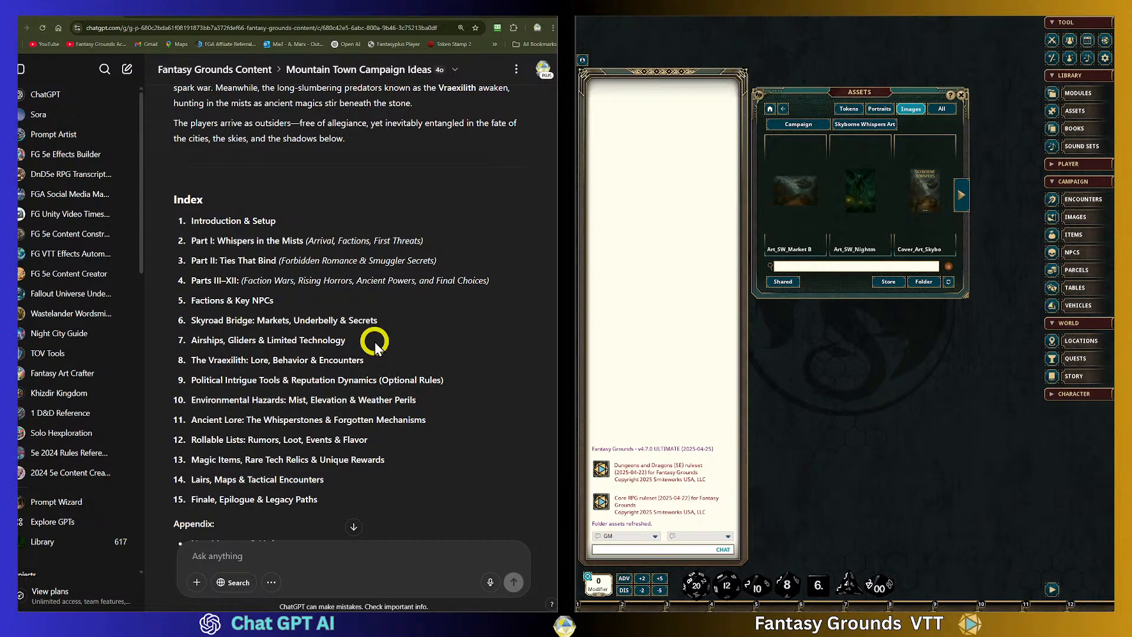
pyautogui.moveTo(369, 343); pyautogui.dragTo(188, 340)
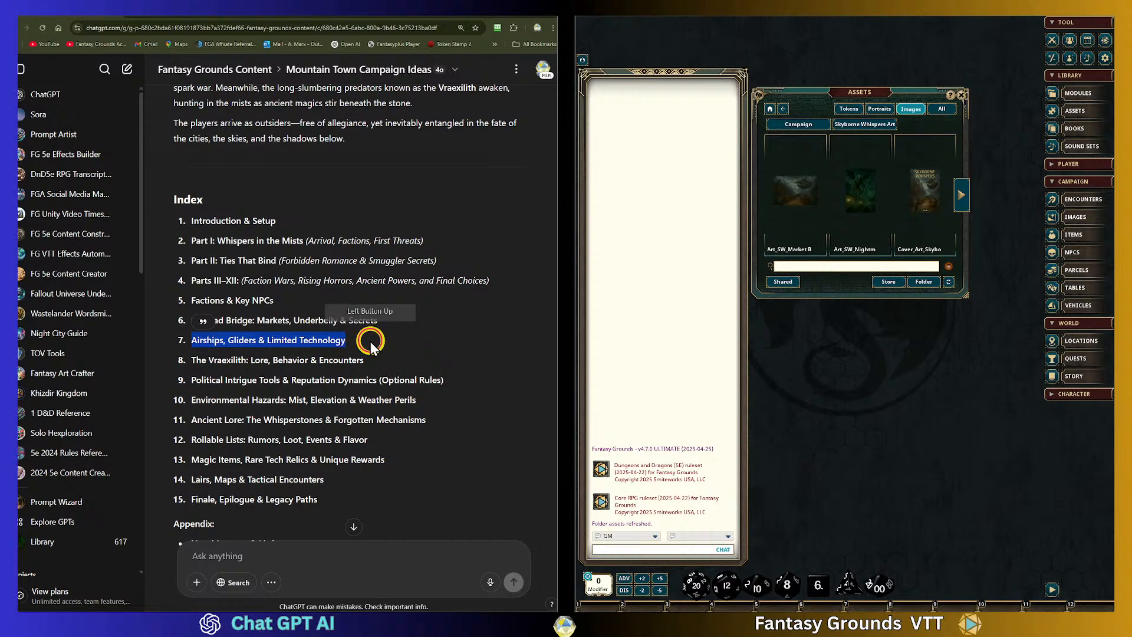
pyautogui.click(262, 340)
pyautogui.doubleClick(275, 341)
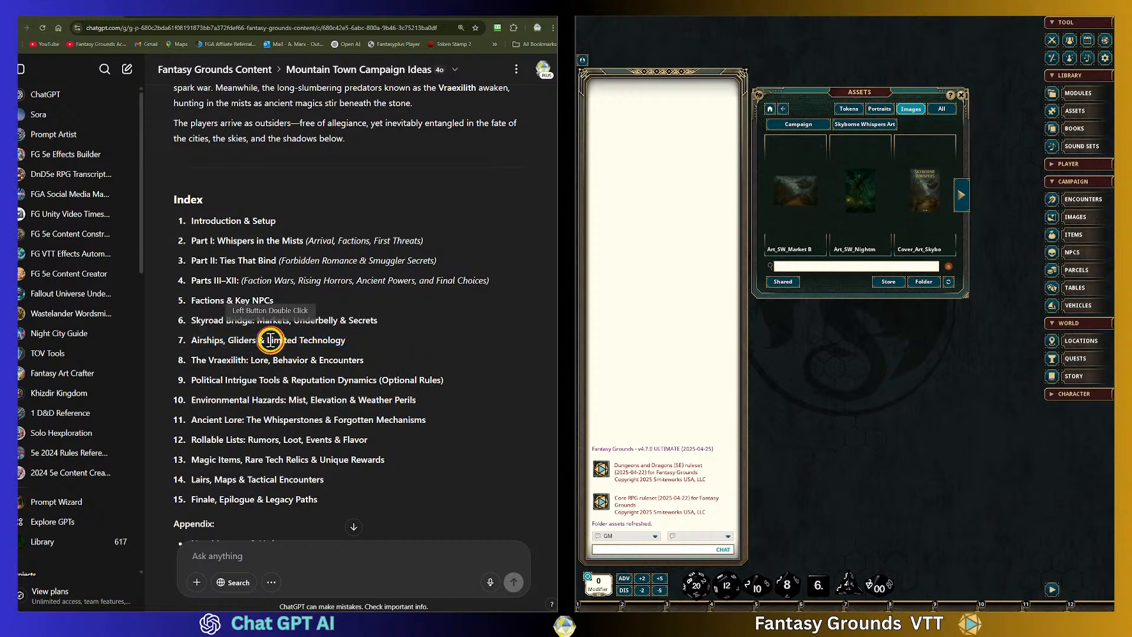
pyautogui.moveTo(268, 341); pyautogui.dragTo(358, 345)
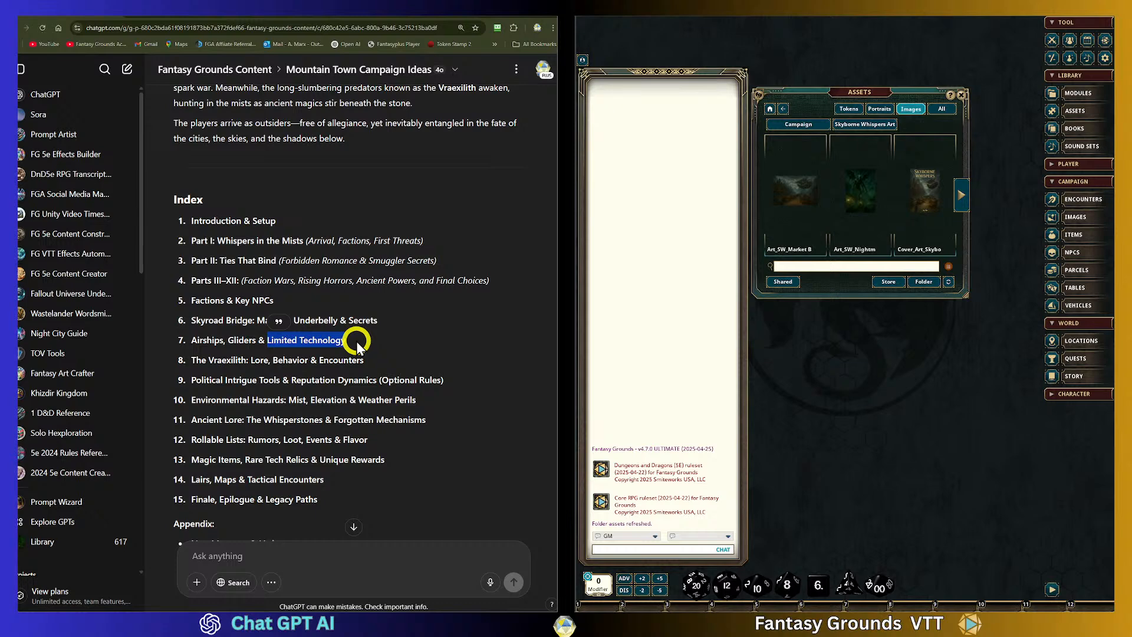
pyautogui.click(355, 346)
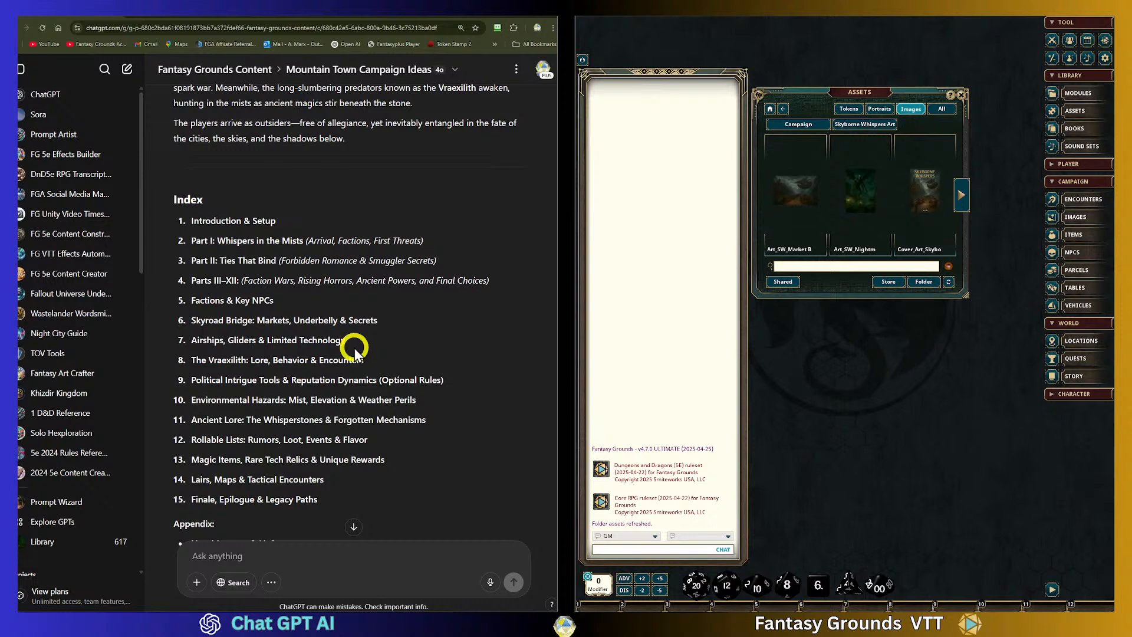
pyautogui.moveTo(358, 345); pyautogui.dragTo(206, 342)
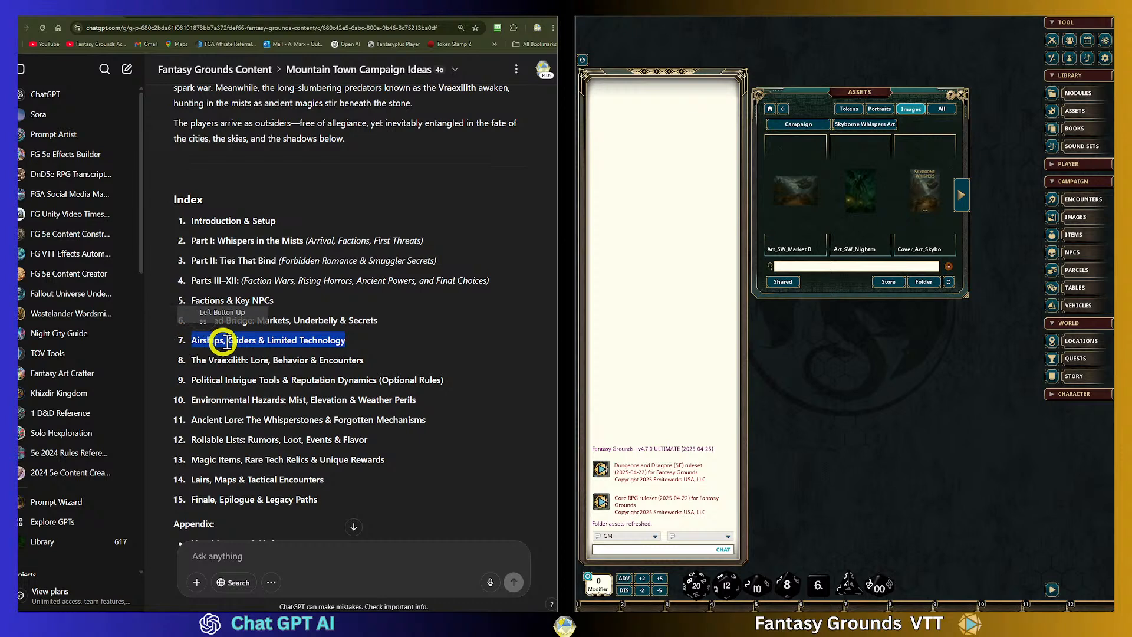
pyautogui.click(374, 349)
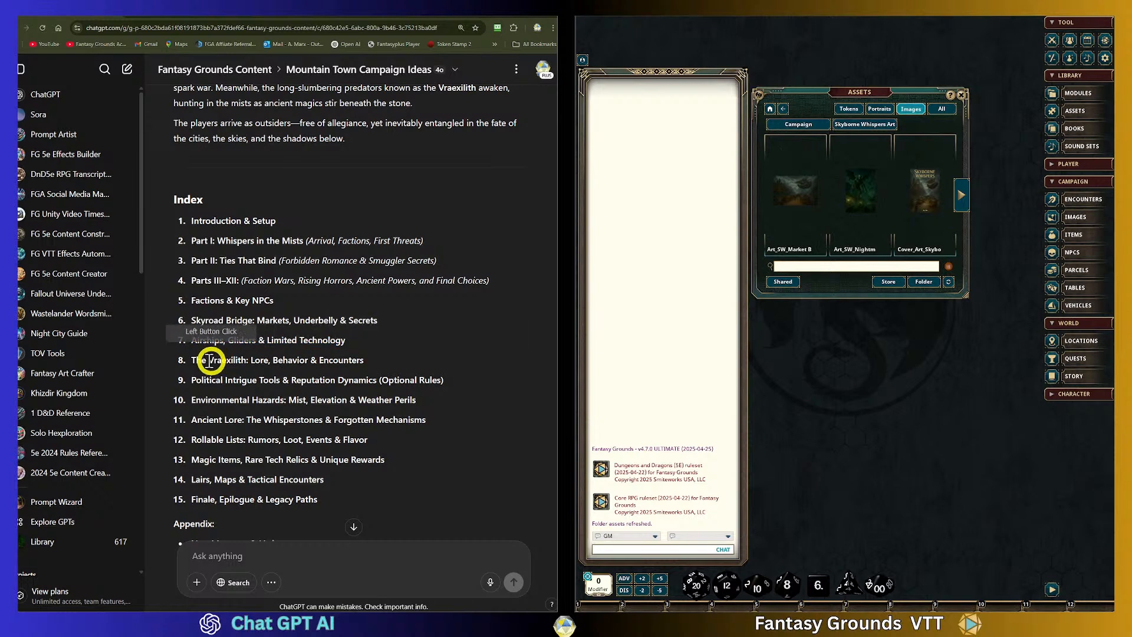
# Review the Index entries on the Vraexilith and on Political Intrigue Tools & Reputation Dynamics, highlighting each line
pyautogui.moveTo(192, 364)
pyautogui.mouseDown()
pyautogui.moveTo(379, 365)
pyautogui.moveTo(189, 363)
pyautogui.mouseUp()
pyautogui.click(381, 366)
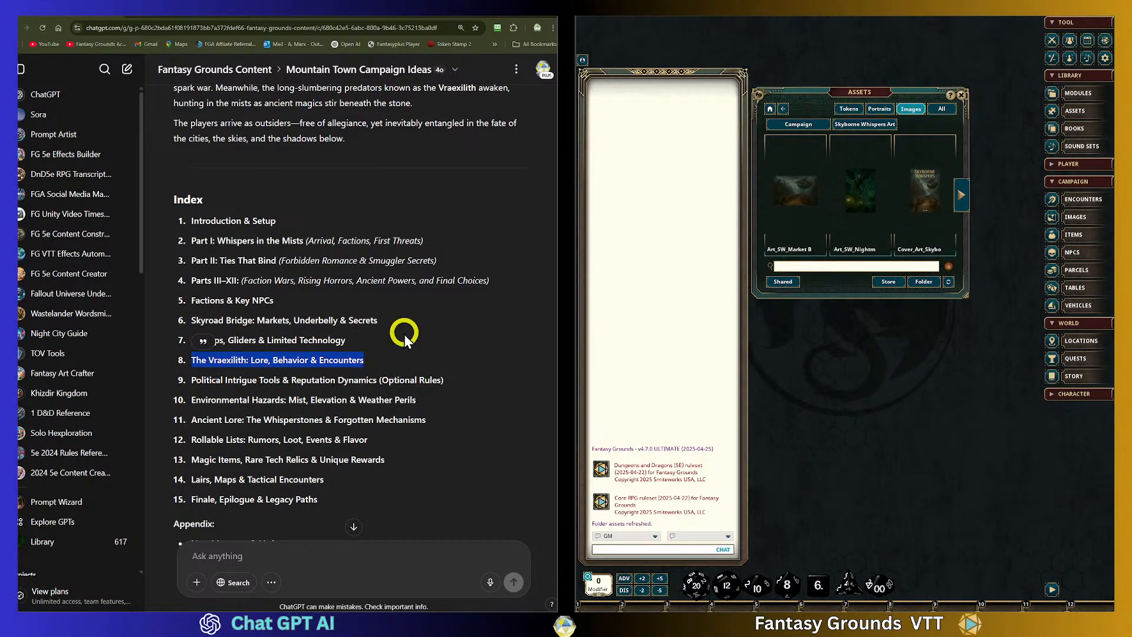
pyautogui.click(352, 380)
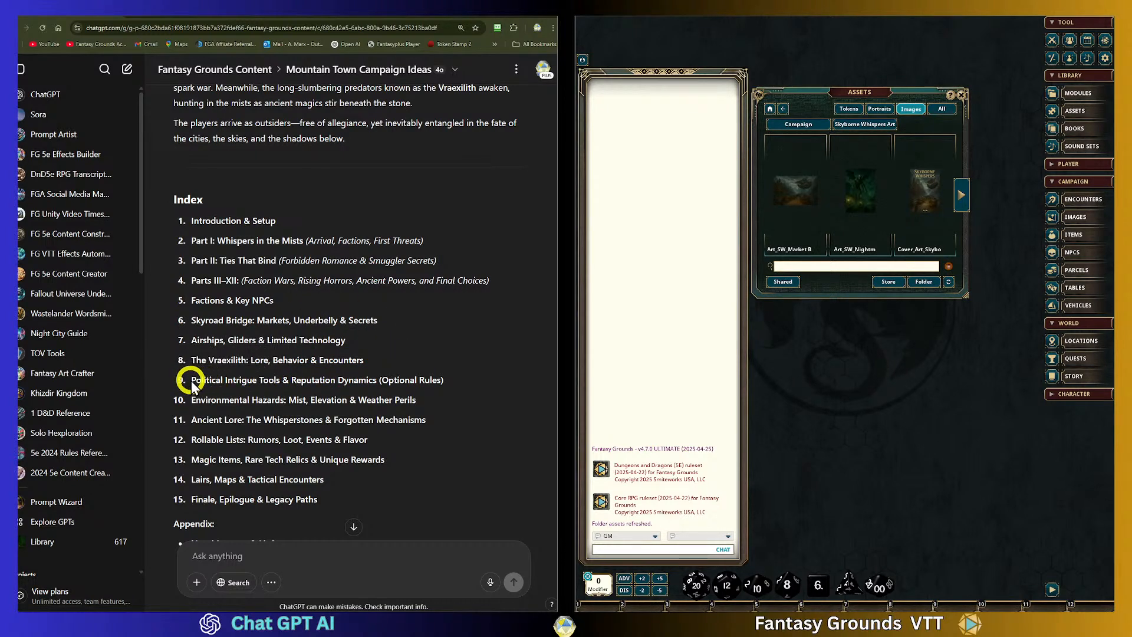
pyautogui.moveTo(190, 381)
pyautogui.mouseDown()
pyautogui.moveTo(459, 387)
pyautogui.moveTo(191, 379)
pyautogui.mouseUp()
pyautogui.click(441, 378)
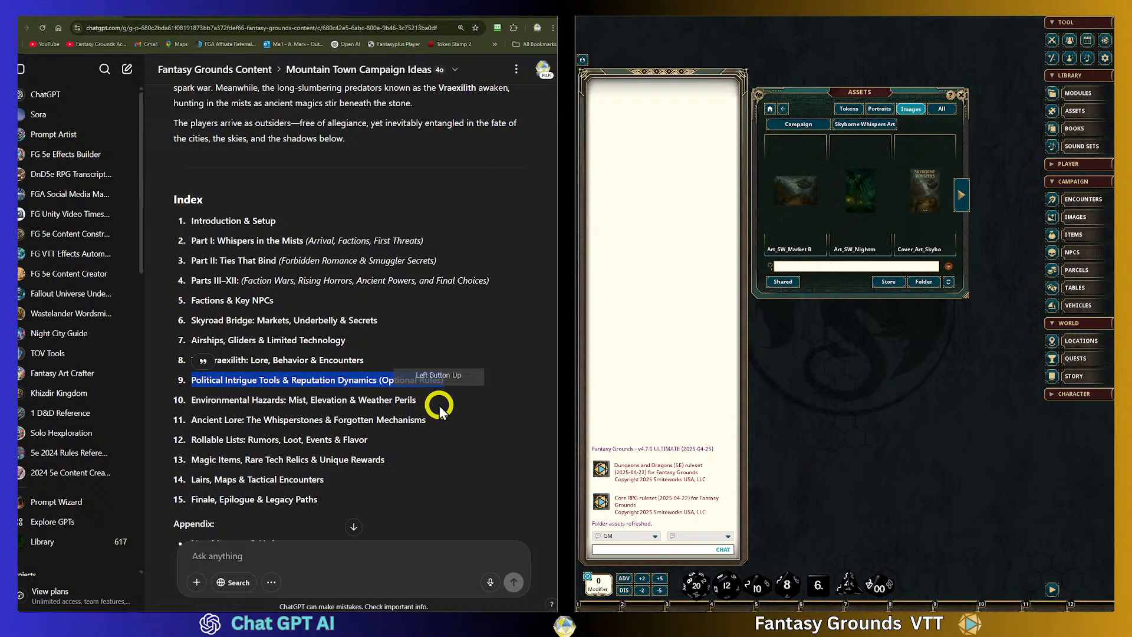
# Examine the Index entry Environmental Hazards, highlighting its heading and the Elevation & Weather Perils wording
pyautogui.moveTo(358, 400); pyautogui.dragTo(366, 400)
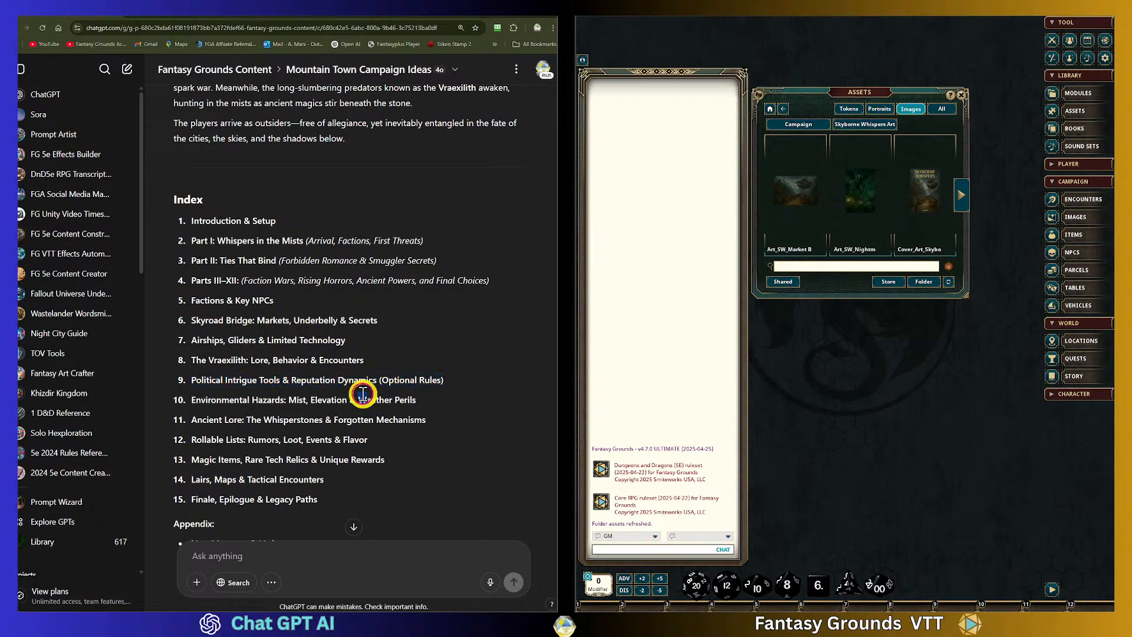
pyautogui.moveTo(190, 399); pyautogui.dragTo(295, 400)
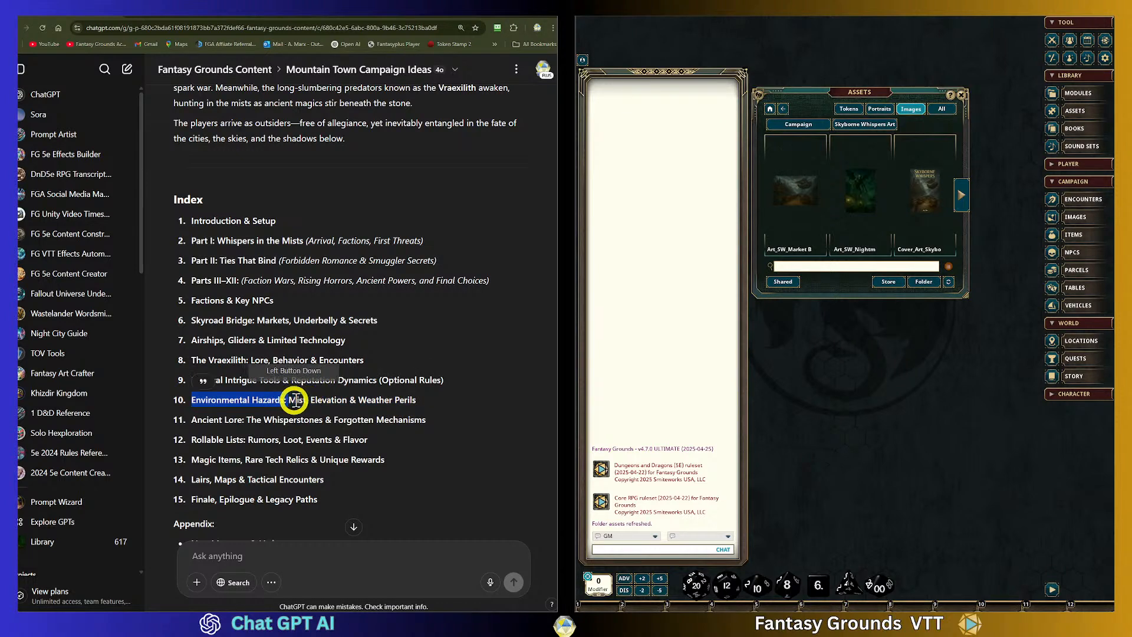
pyautogui.click(435, 405)
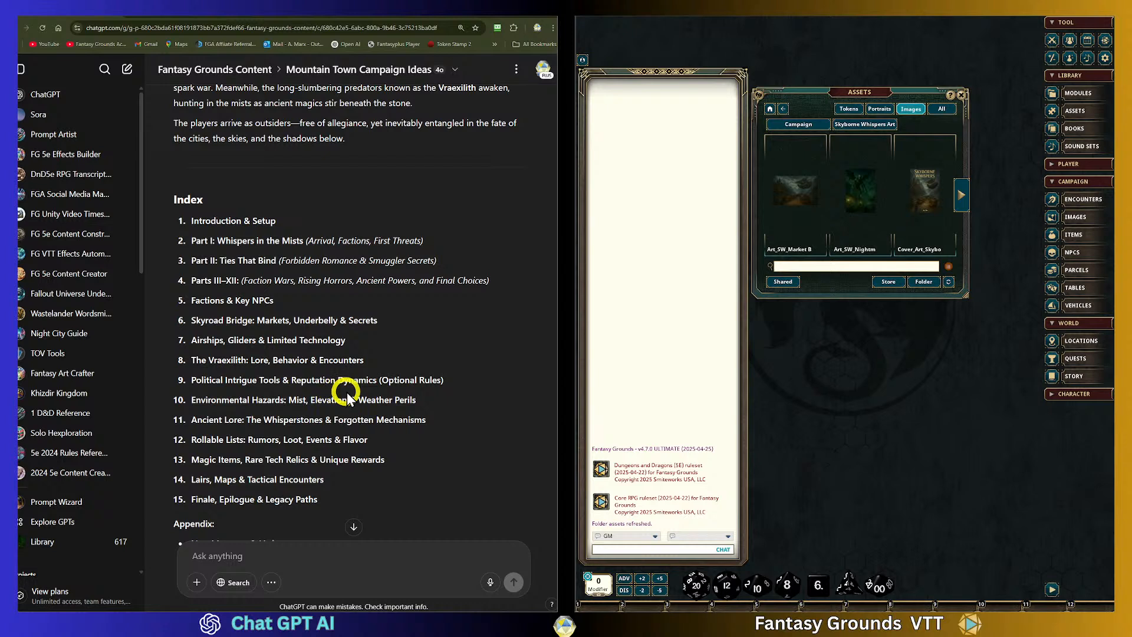
pyautogui.moveTo(422, 407); pyautogui.dragTo(309, 400)
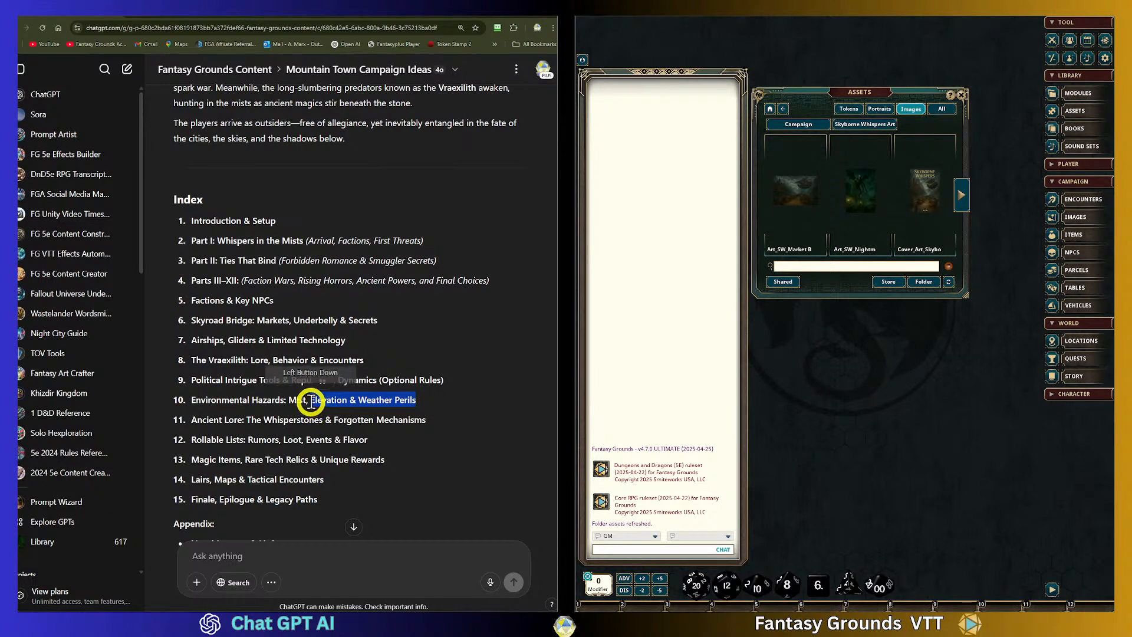
pyautogui.click(443, 403)
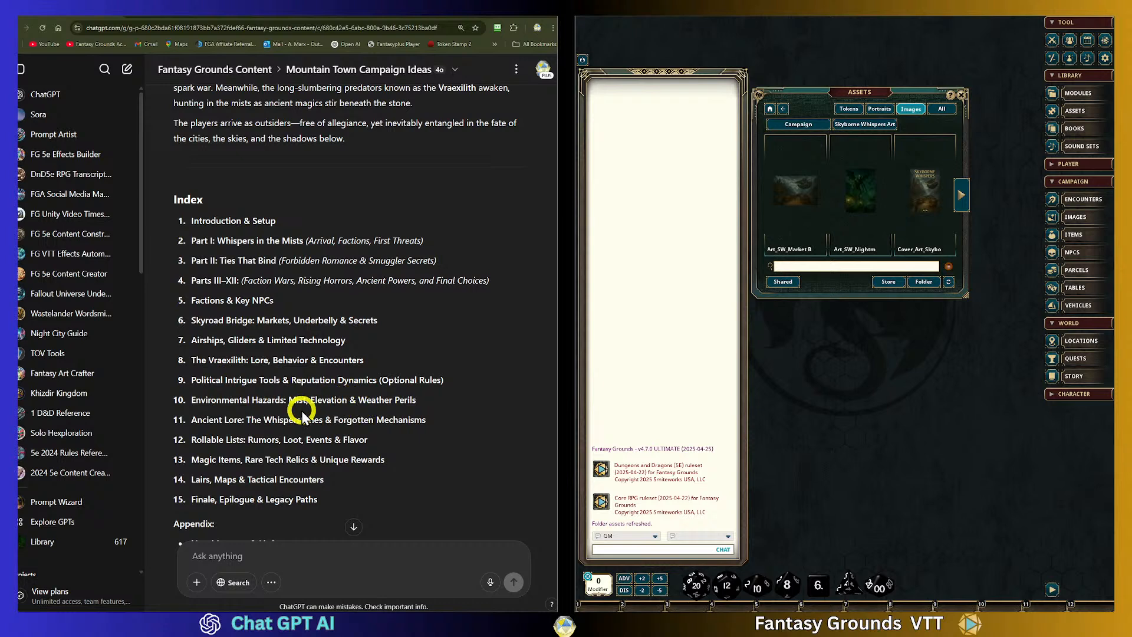
# Review the Index entries Ancient Lore and Rollable Lists, highlighting The Whisperstones & Forgotten Mechanisms and the Rumors, Loot, Events & Flavor wording
pyautogui.click(383, 421)
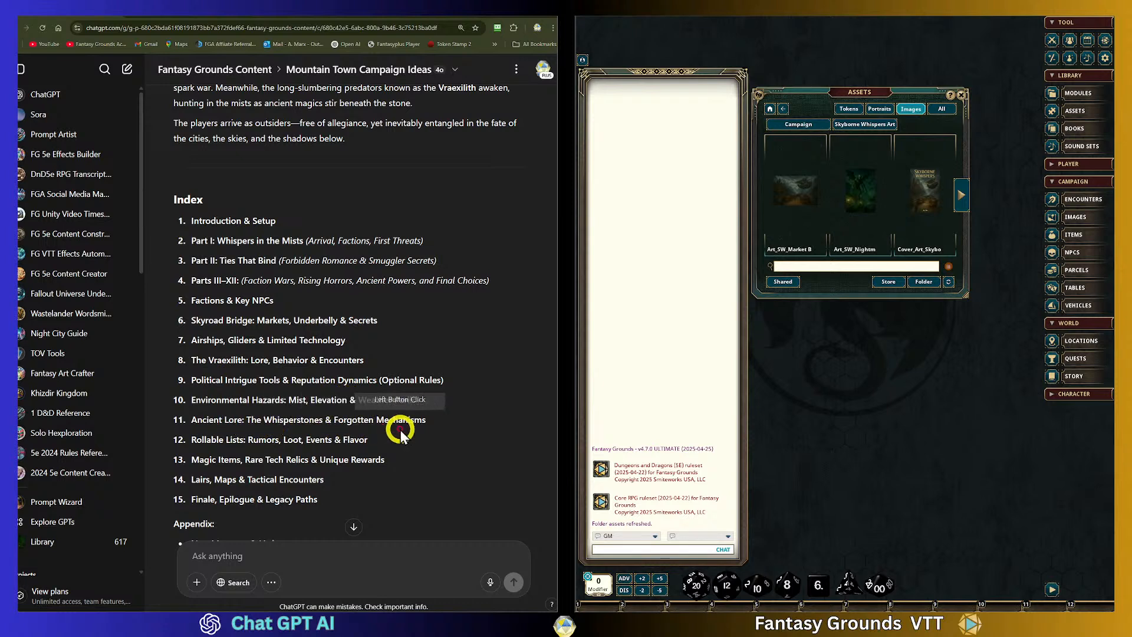
pyautogui.moveTo(247, 421); pyautogui.dragTo(440, 429)
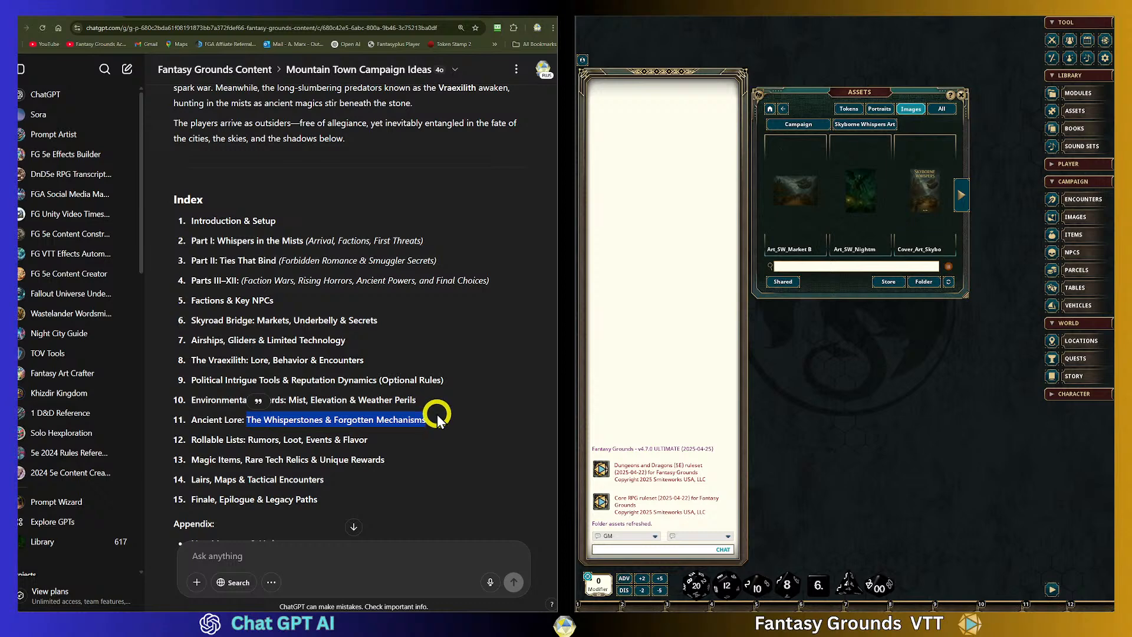
pyautogui.click(441, 430)
pyautogui.moveTo(192, 439); pyautogui.dragTo(431, 451)
pyautogui.click(377, 446)
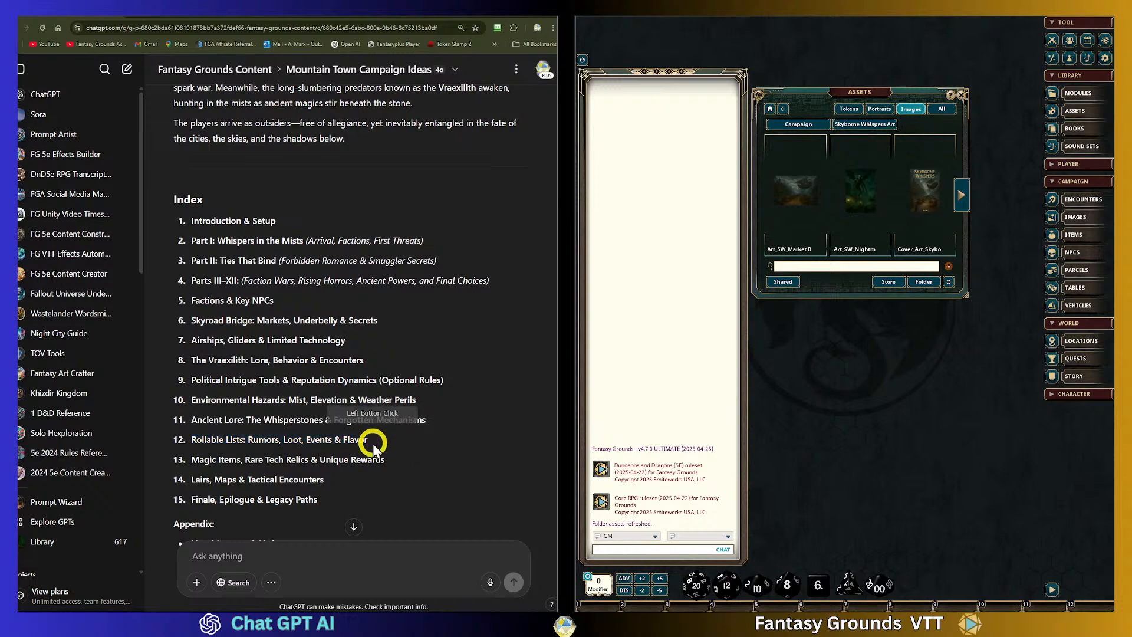
pyautogui.moveTo(248, 440); pyautogui.dragTo(383, 447)
pyautogui.click(288, 440)
pyautogui.click(422, 476)
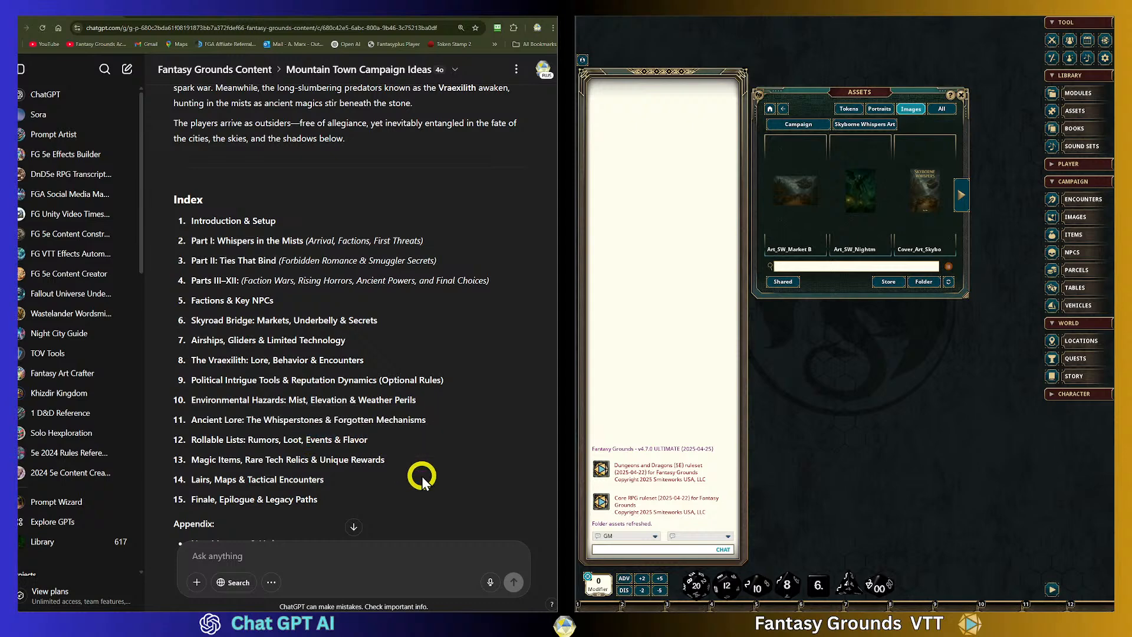
# Examine the Index entry Magic Items, Rare Tech Relics & Unique Rewards, highlighting Unique Rewards and the whole line
pyautogui.scroll(-1, 405, 462)
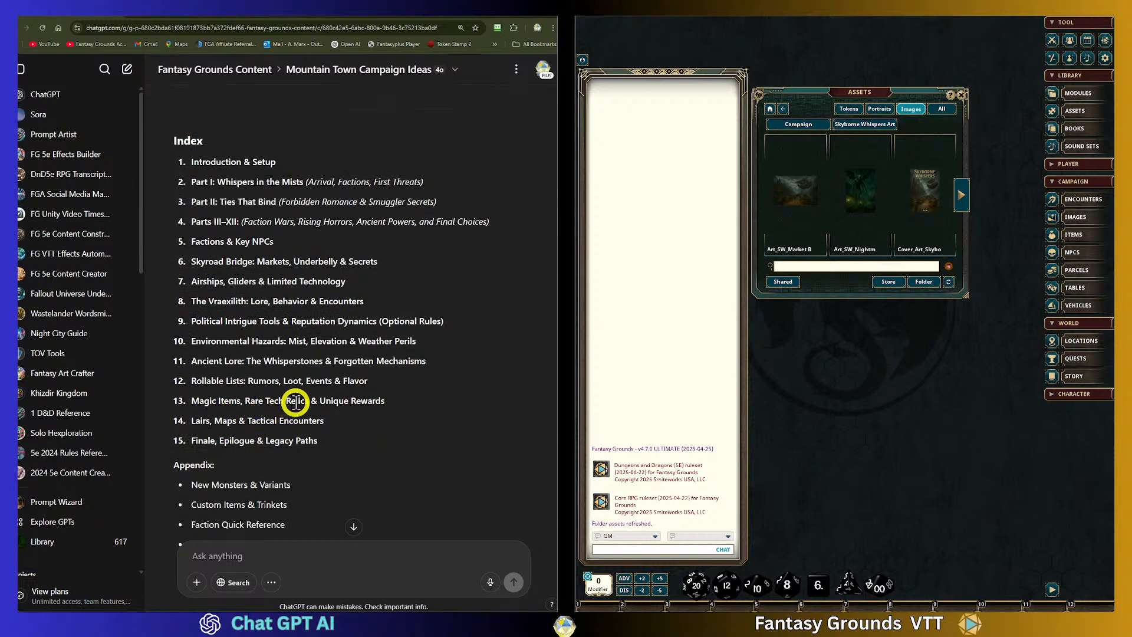
pyautogui.moveTo(389, 402); pyautogui.dragTo(319, 401)
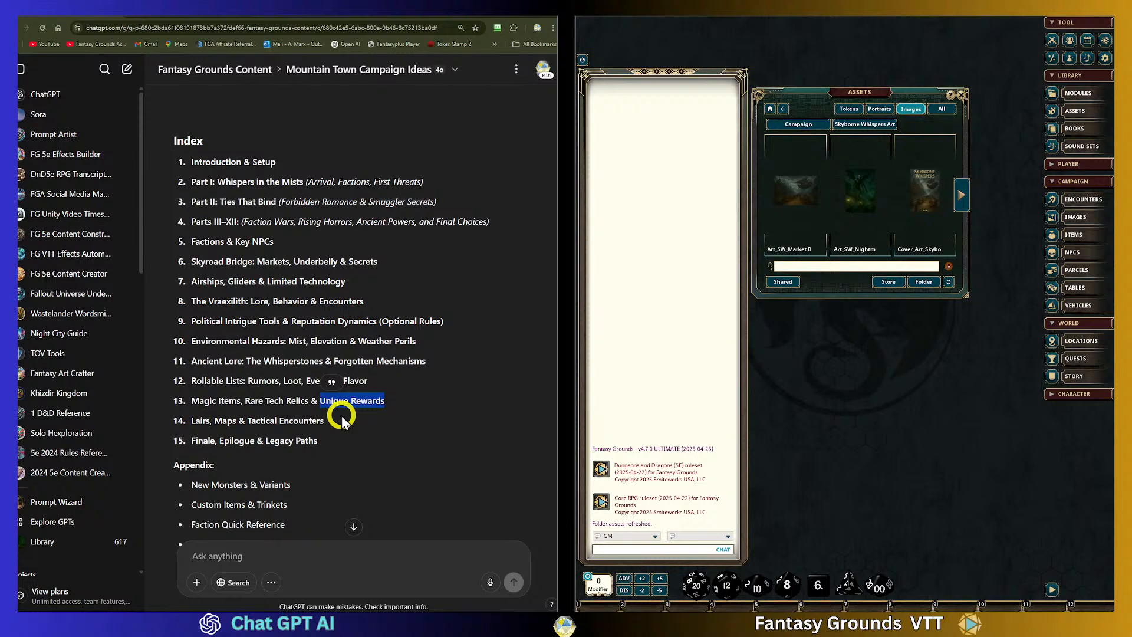
pyautogui.click(386, 451)
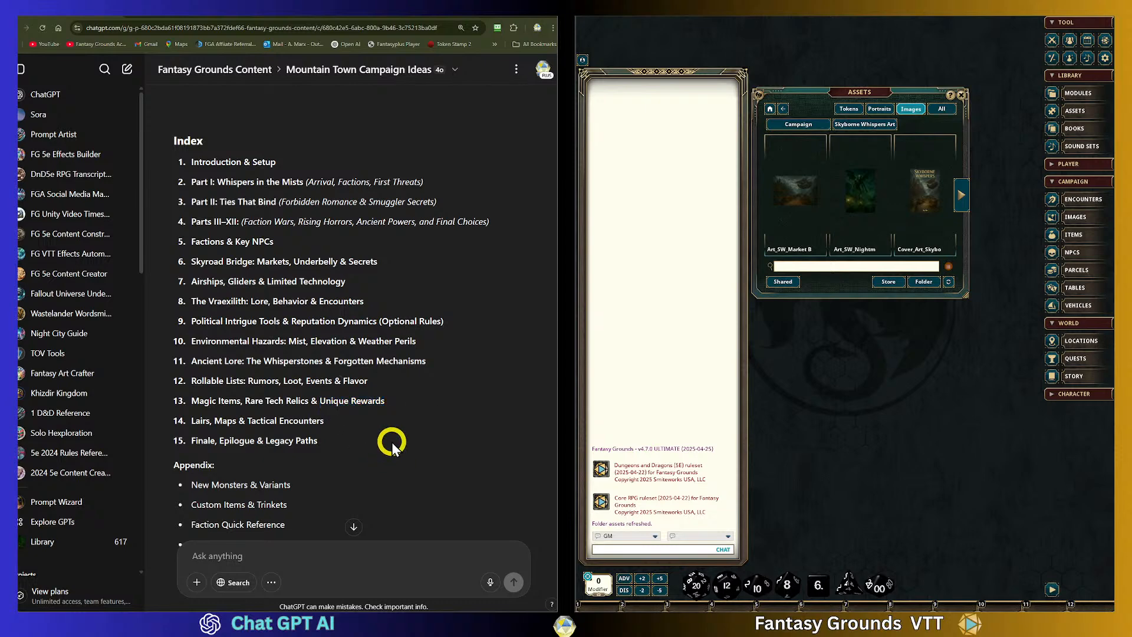
pyautogui.moveTo(388, 403)
pyautogui.mouseDown()
pyautogui.moveTo(330, 411)
pyautogui.moveTo(379, 421)
pyautogui.mouseUp()
pyautogui.moveTo(396, 406); pyautogui.dragTo(192, 400)
pyautogui.click(363, 425)
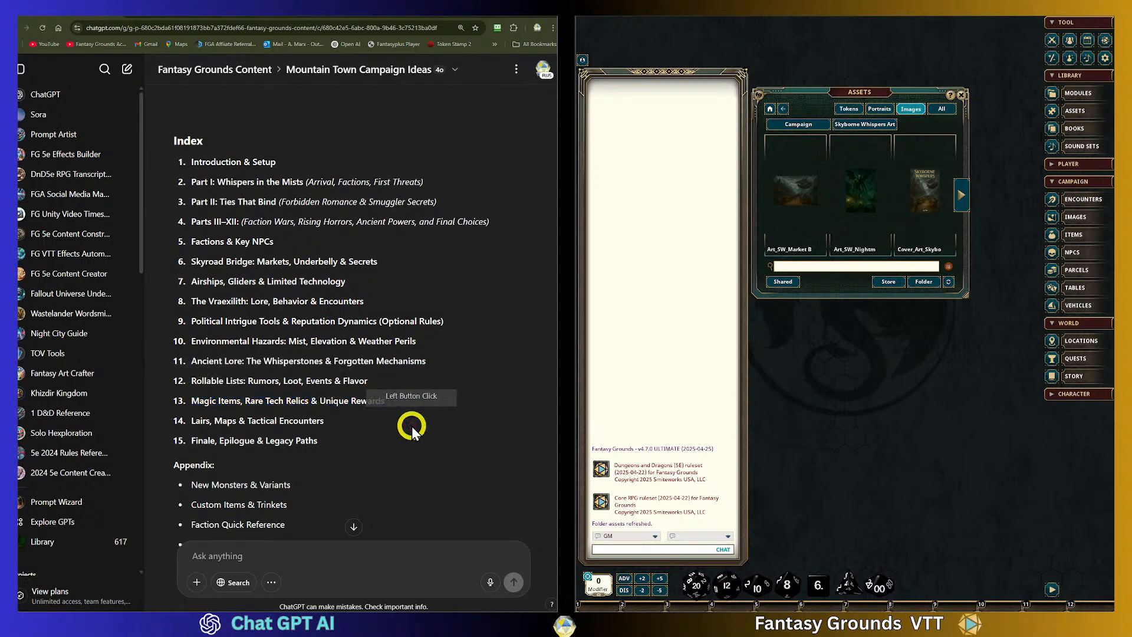
pyautogui.moveTo(247, 401); pyautogui.dragTo(203, 411)
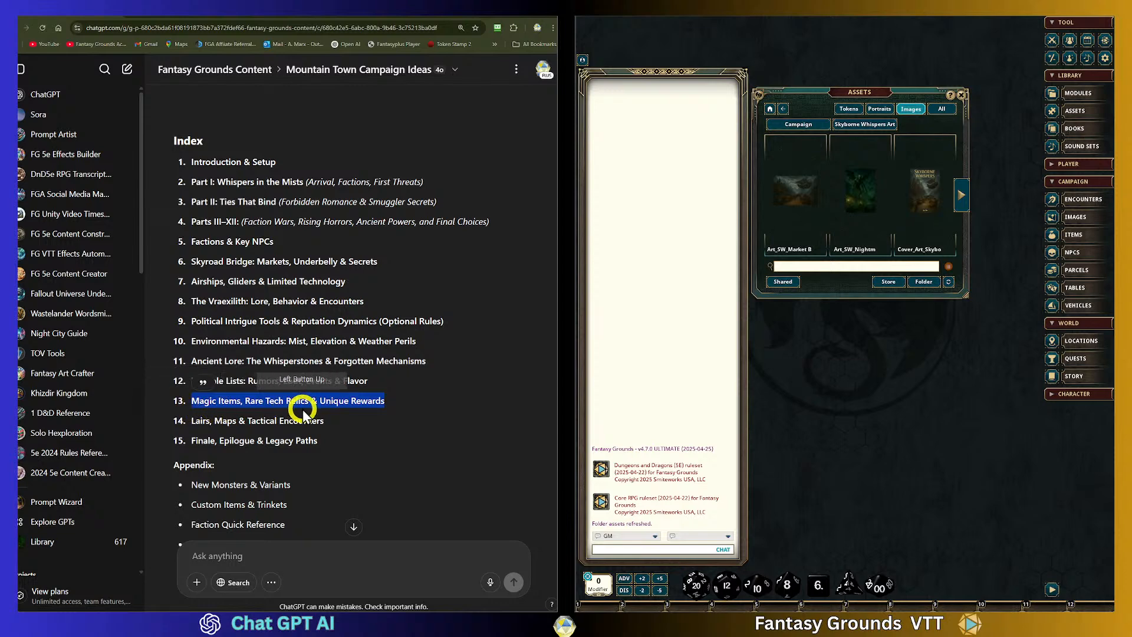
pyautogui.click(344, 427)
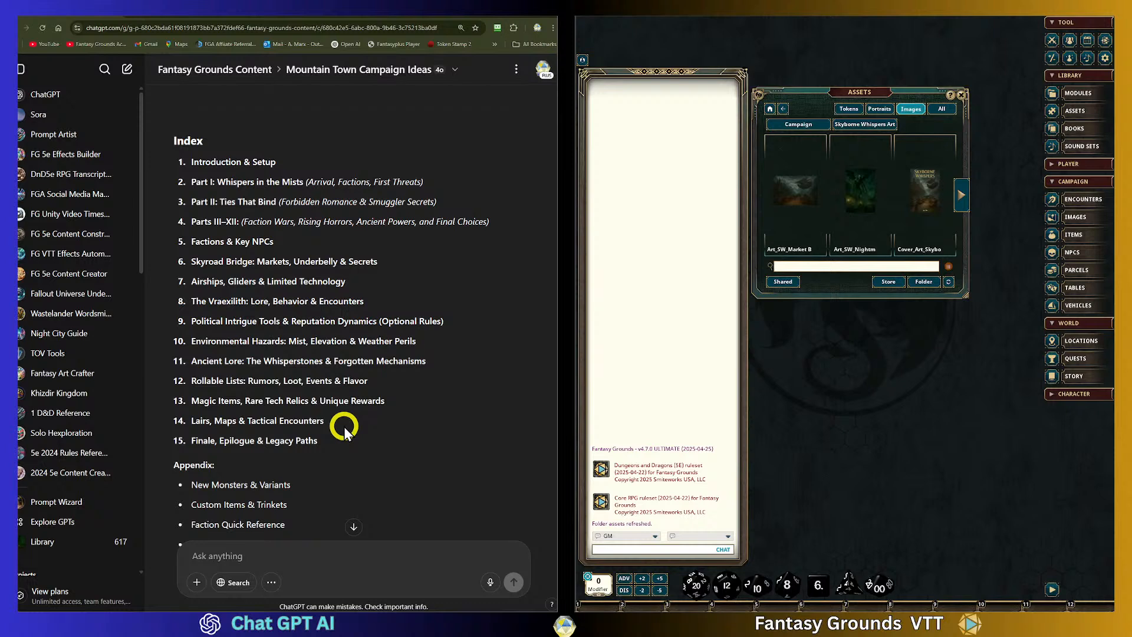
# Examine the Index entry Lairs, Maps & Tactical Encounters, highlighting the Tactical Encounters wording while reading
pyautogui.click(356, 419)
pyautogui.moveTo(208, 420)
pyautogui.mouseDown()
pyautogui.moveTo(341, 426)
pyautogui.moveTo(190, 421)
pyautogui.mouseUp()
pyautogui.click(294, 423)
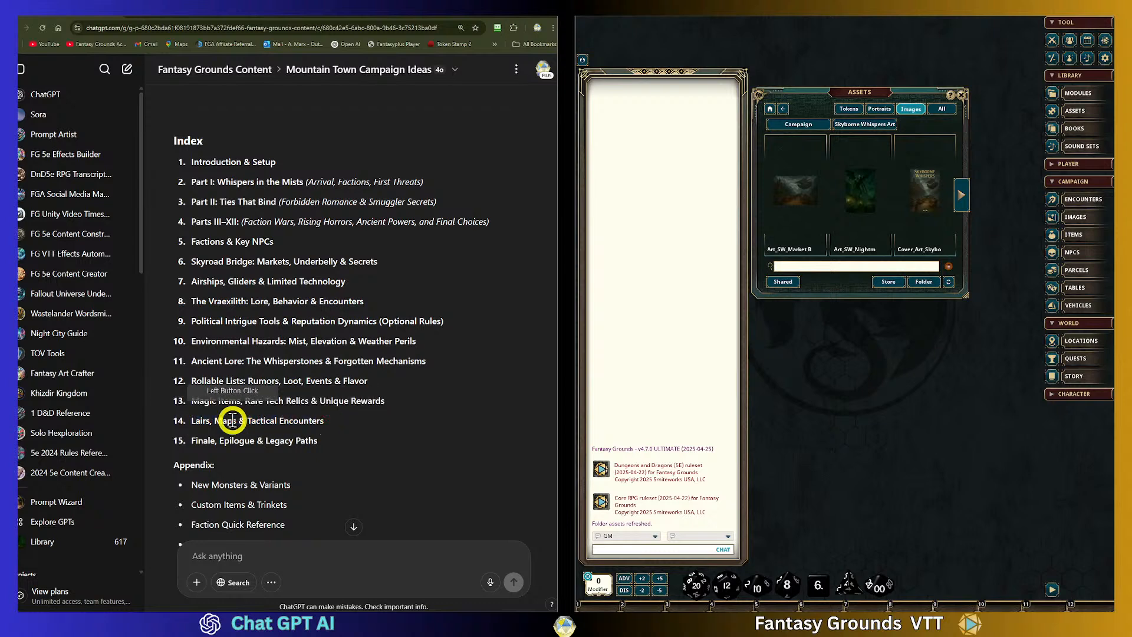
pyautogui.moveTo(328, 422); pyautogui.dragTo(282, 420)
pyautogui.click(344, 434)
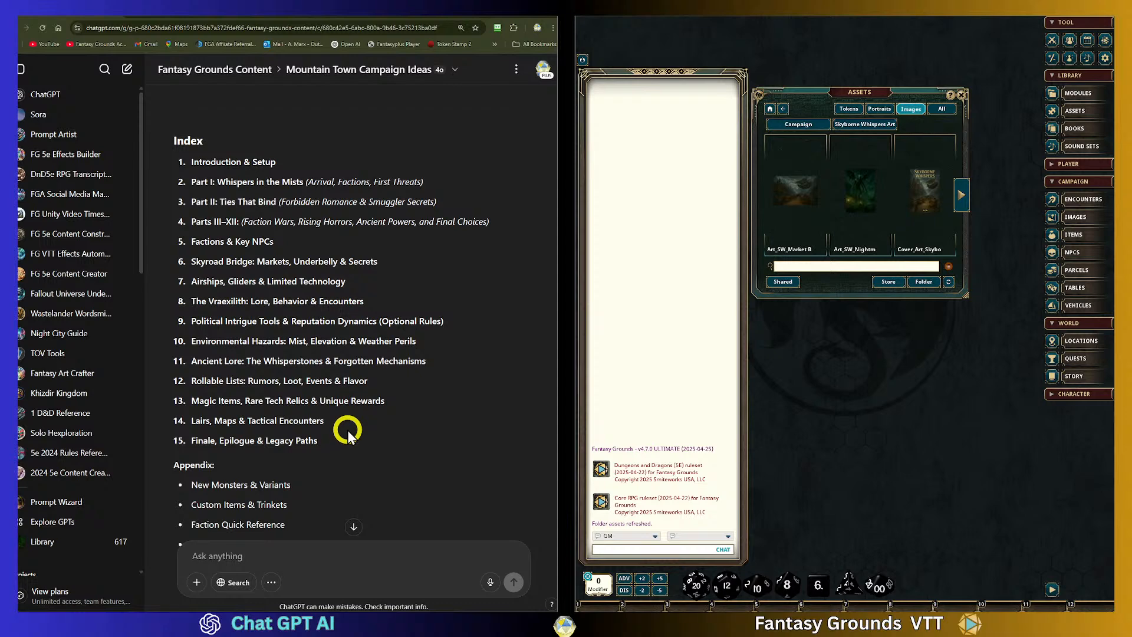
pyautogui.moveTo(324, 421); pyautogui.dragTo(248, 422)
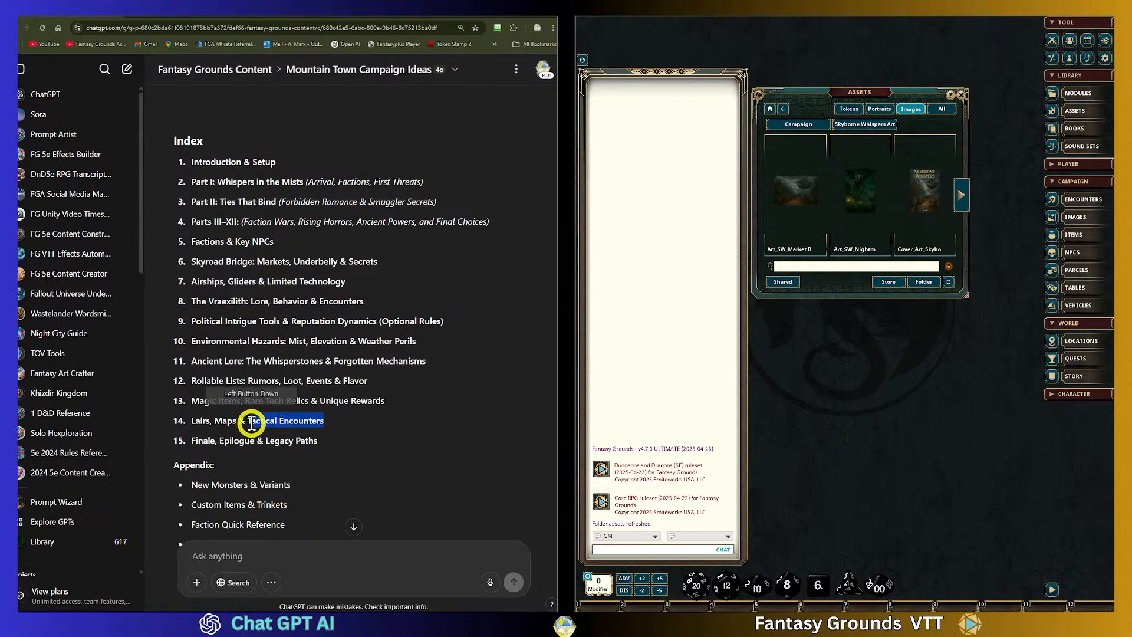
pyautogui.click(326, 420)
pyautogui.moveTo(327, 421); pyautogui.dragTo(250, 422)
pyautogui.click(362, 438)
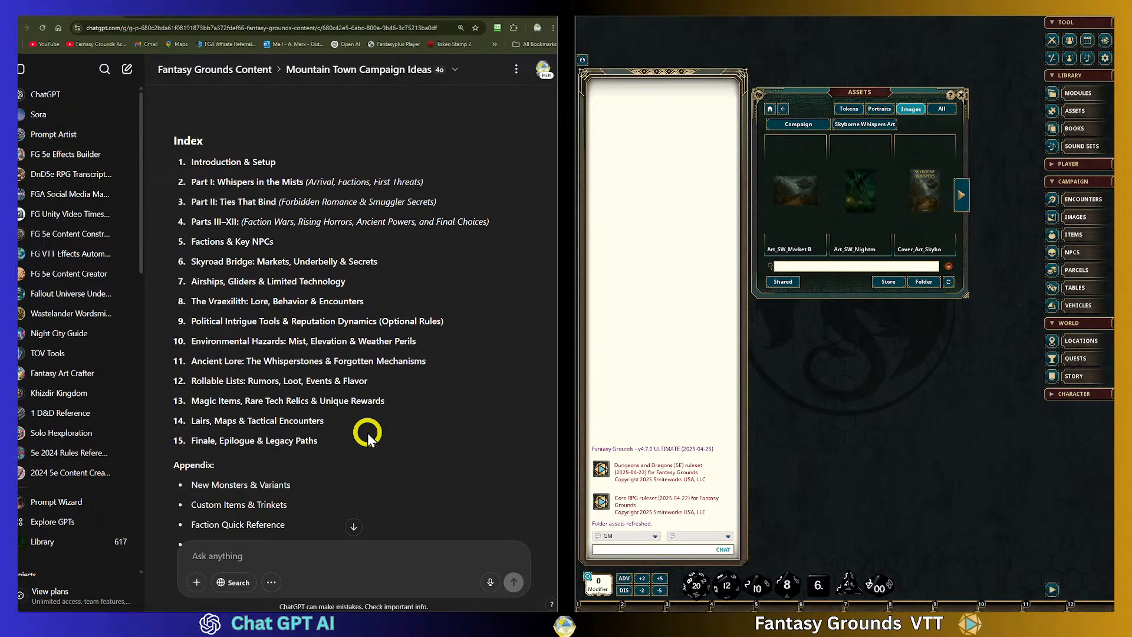
pyautogui.moveTo(324, 420); pyautogui.dragTo(248, 421)
pyautogui.click(328, 428)
pyautogui.moveTo(323, 422); pyautogui.dragTo(247, 417)
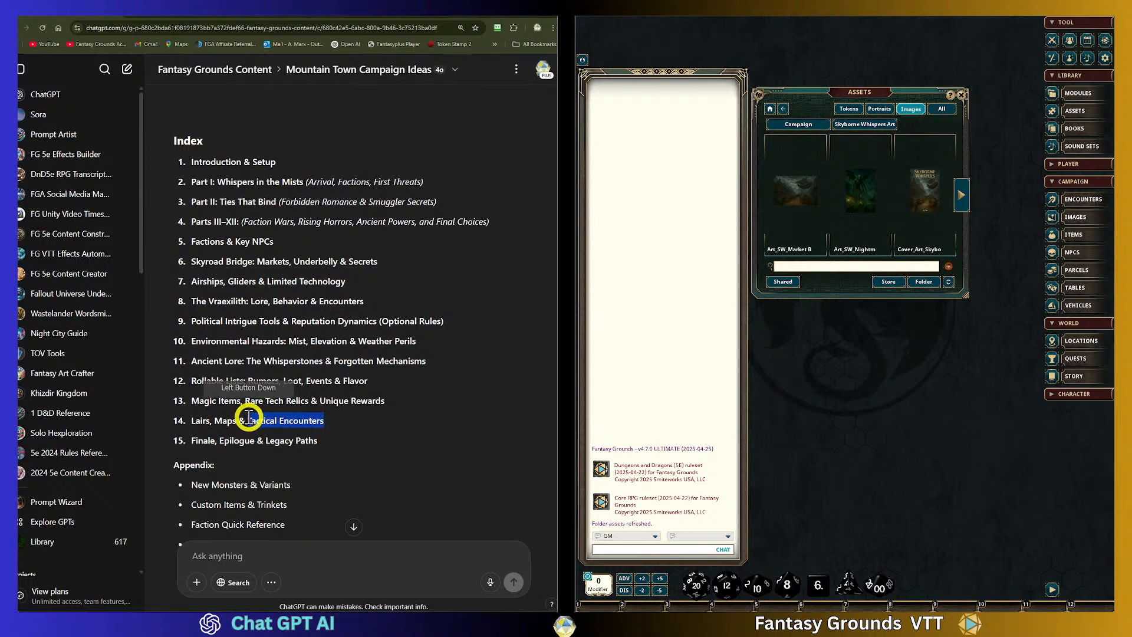
pyautogui.click(359, 437)
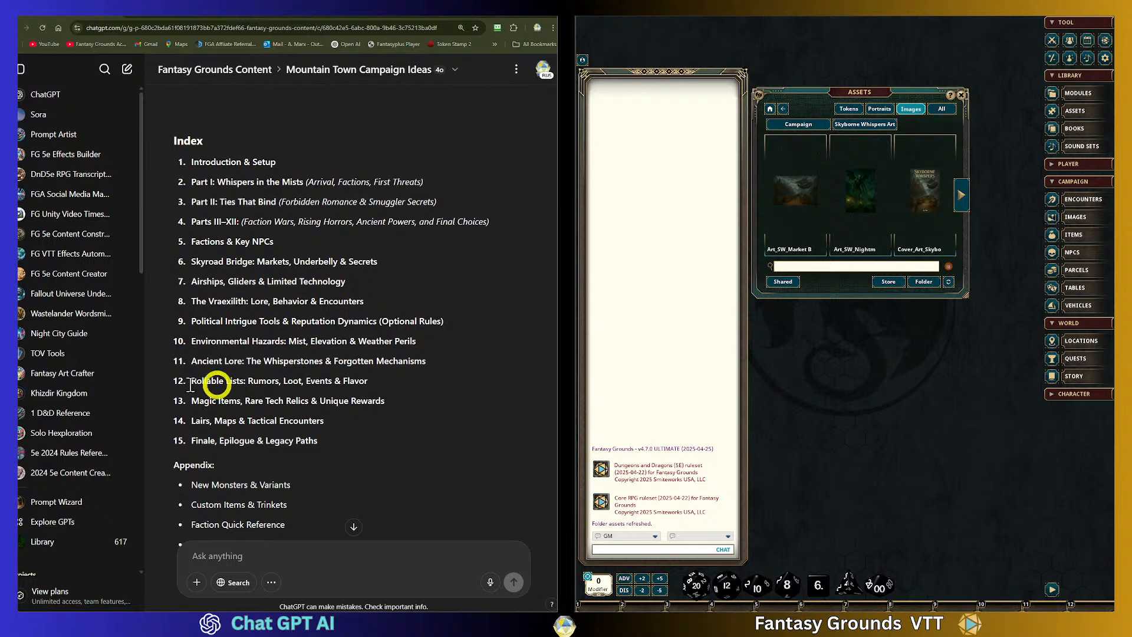
# Highlight the word Lairs in Index entry 14 while considering the lairs part of the adventure
pyautogui.doubleClick(203, 421)
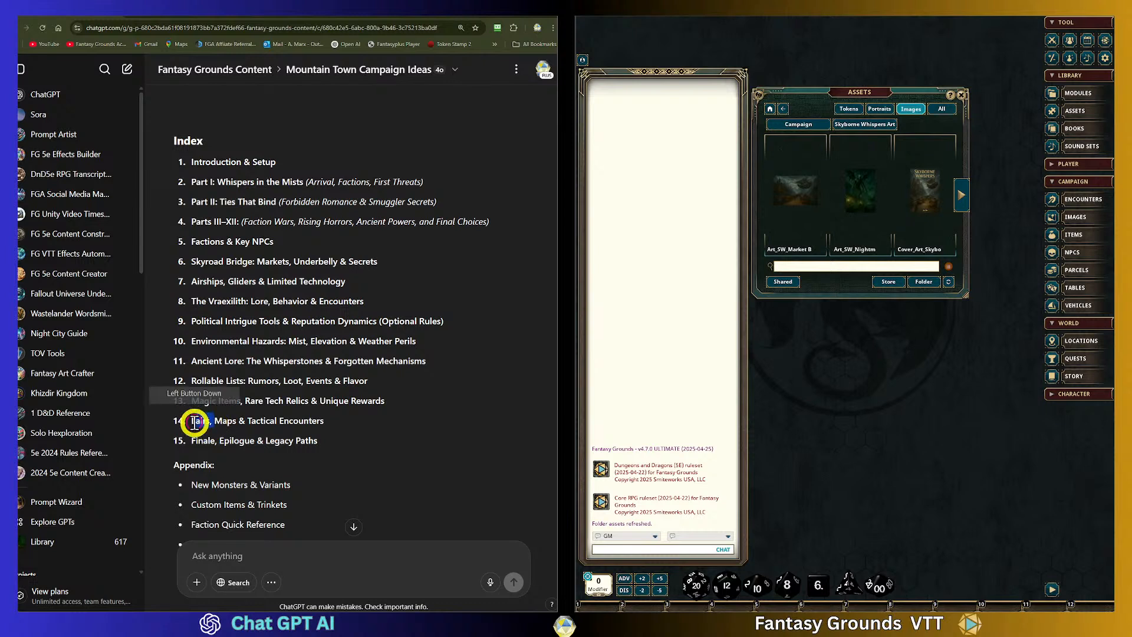
pyautogui.moveTo(214, 423); pyautogui.dragTo(193, 423)
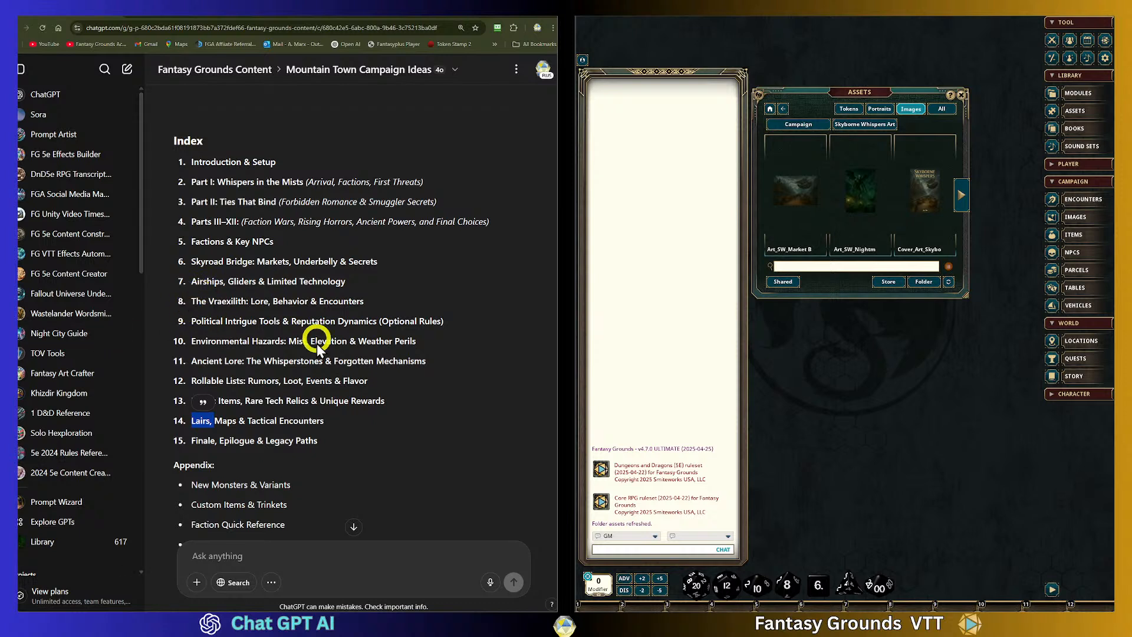
pyautogui.click(243, 417)
pyautogui.doubleClick(203, 421)
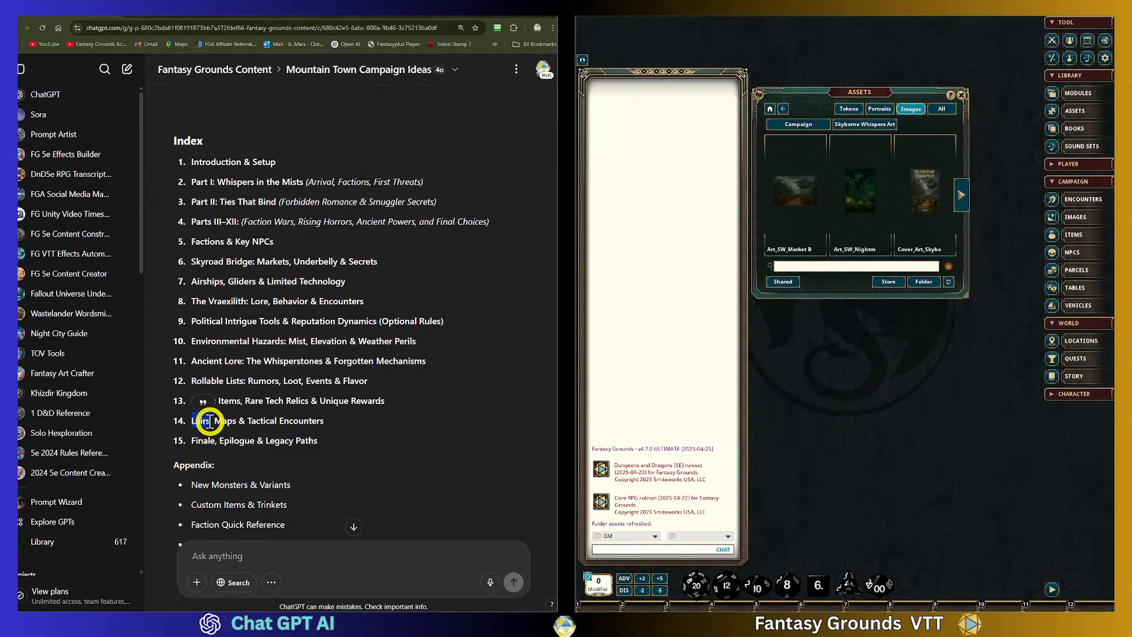
pyautogui.click(310, 424)
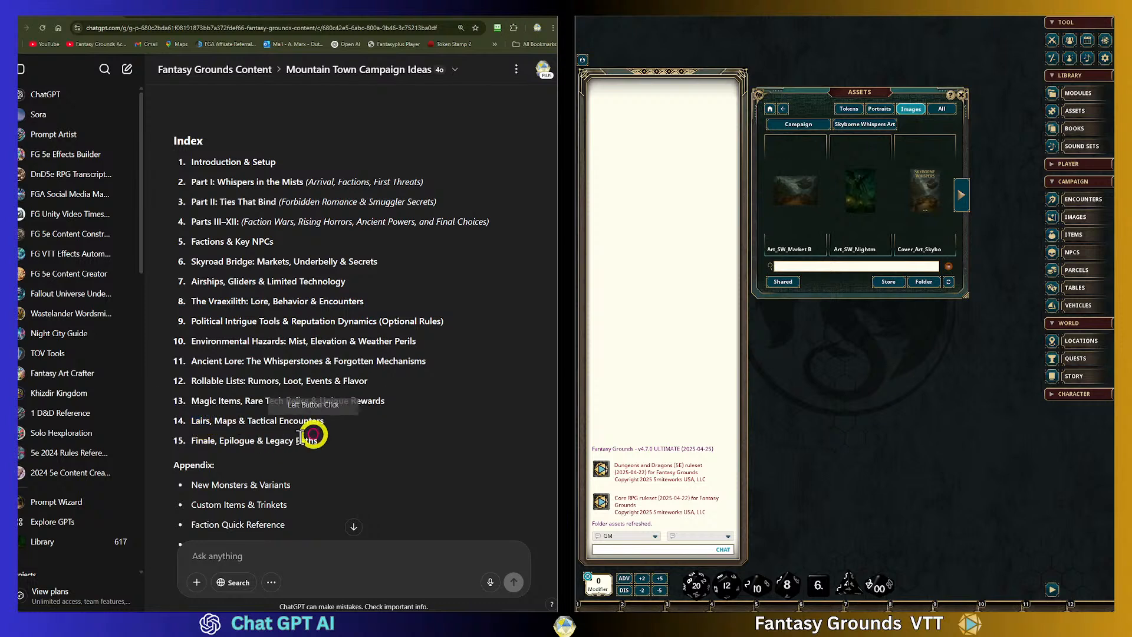
pyautogui.doubleClick(205, 422)
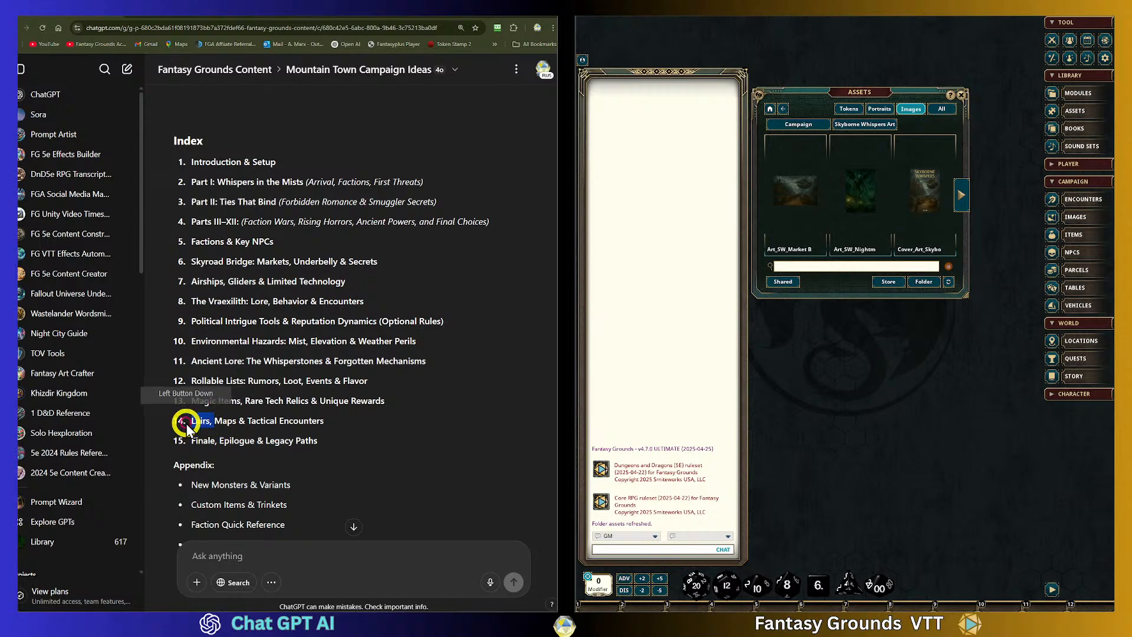
pyautogui.click(360, 435)
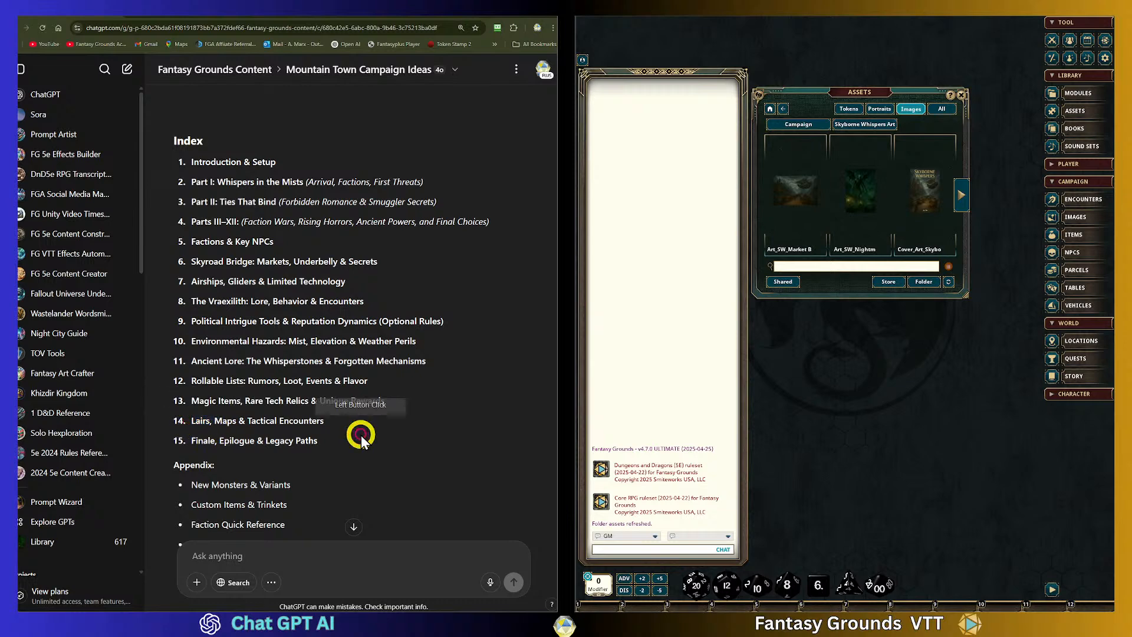
pyautogui.doubleClick(205, 421)
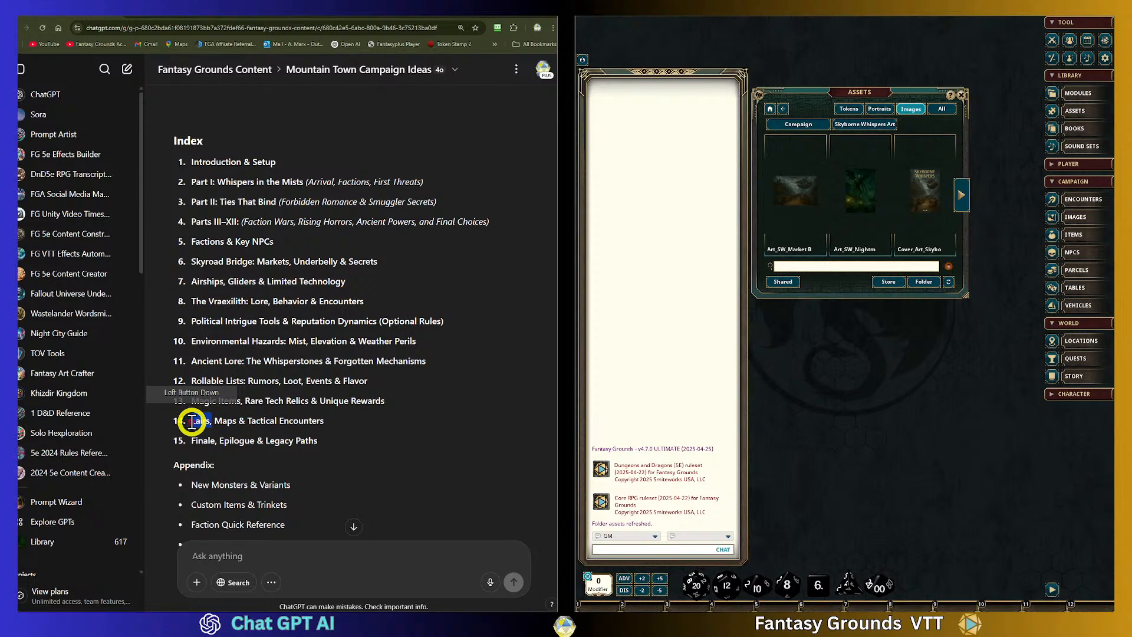
pyautogui.click(342, 370)
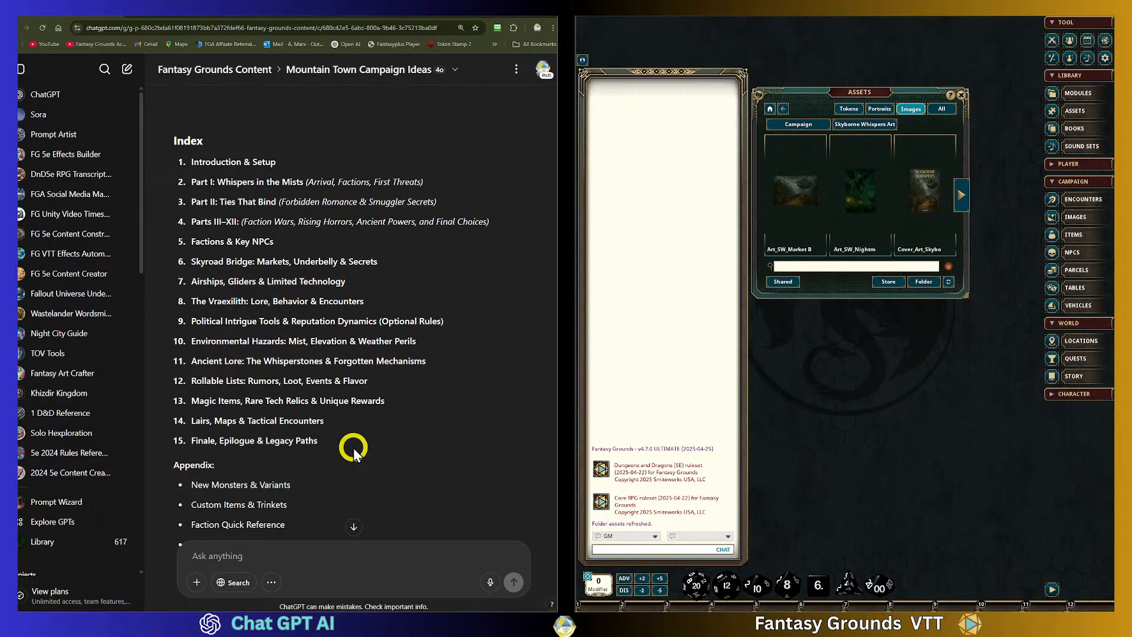
# Review the Finale, Epilogue & Legacy Paths entry and the Appendix list, and return to the end of the GM Background
pyautogui.click(276, 446)
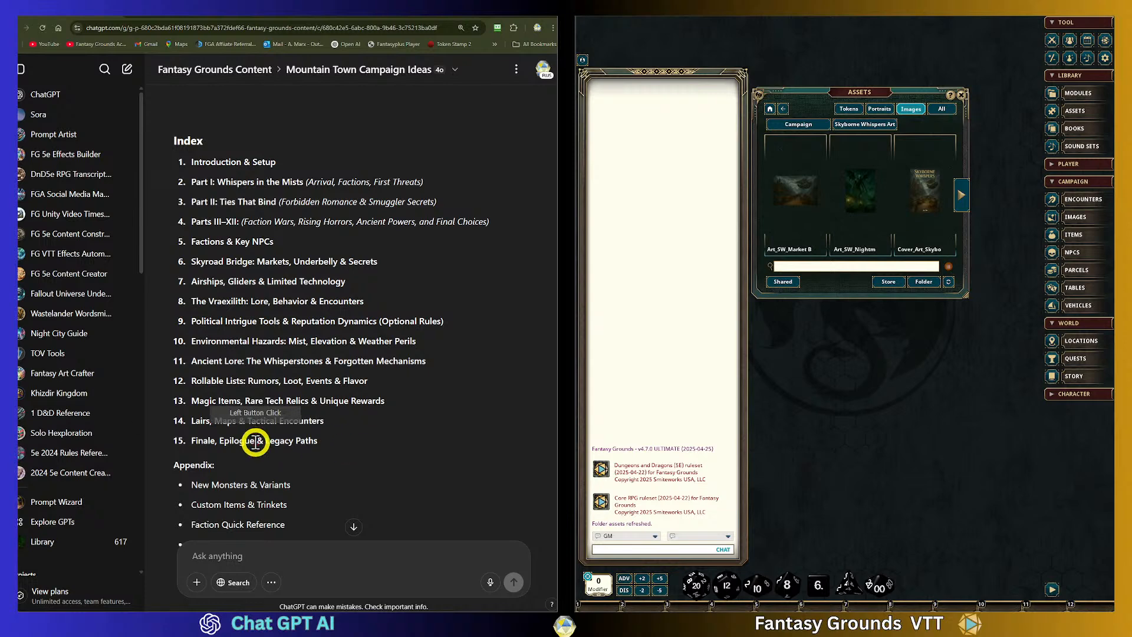
pyautogui.scroll(-1, 361, 455)
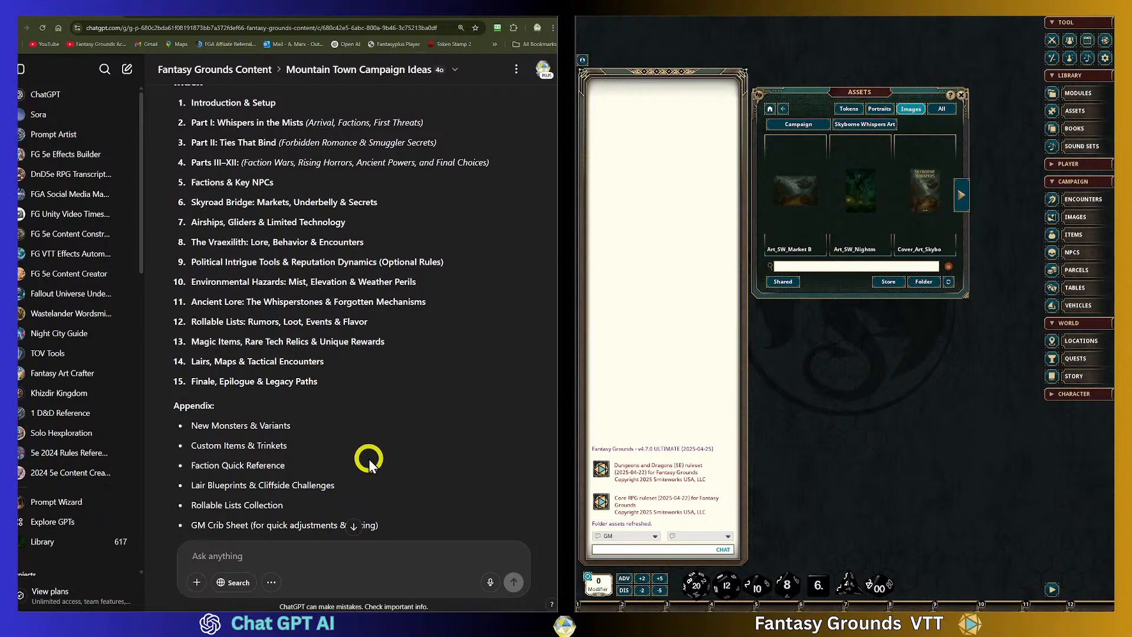
pyautogui.scroll(3, 362, 427)
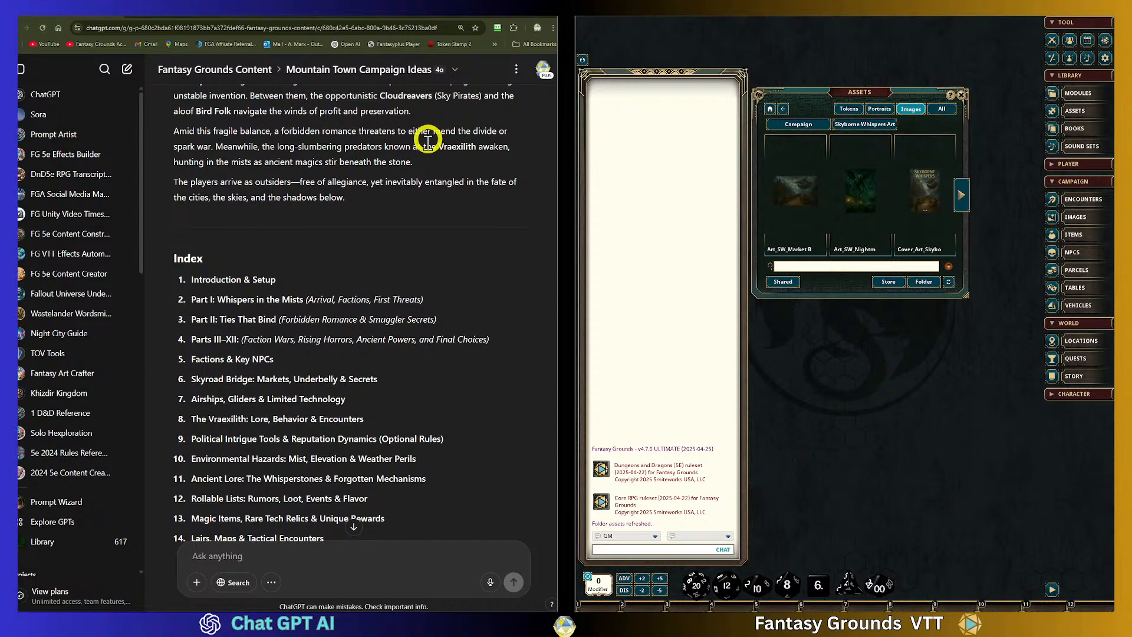
# Leave the adventure Index, go to the Fantasy Grounds Content project, and open the image Library
pyautogui.scroll(-1, 387, 291)
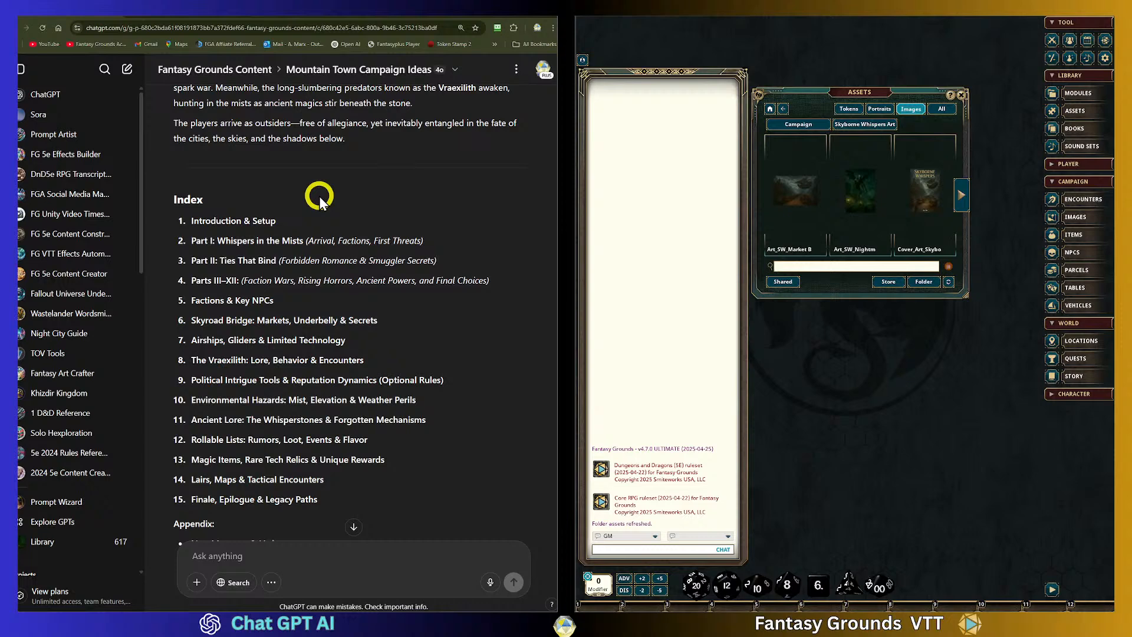
pyautogui.scroll(-4, 70, 312)
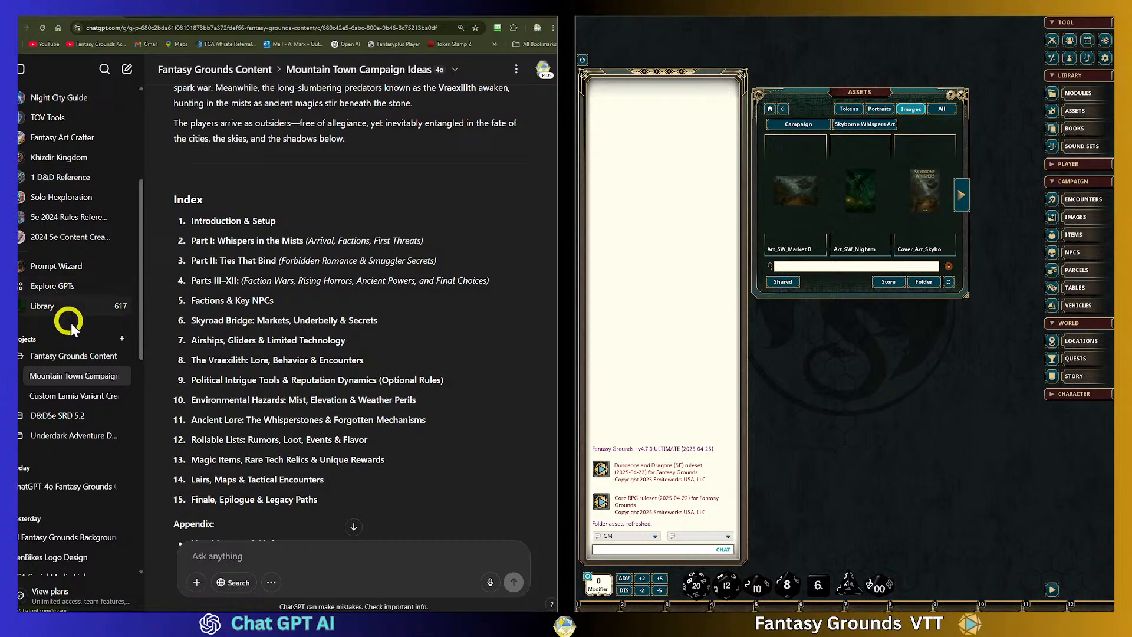
pyautogui.scroll(-1, 23, 348)
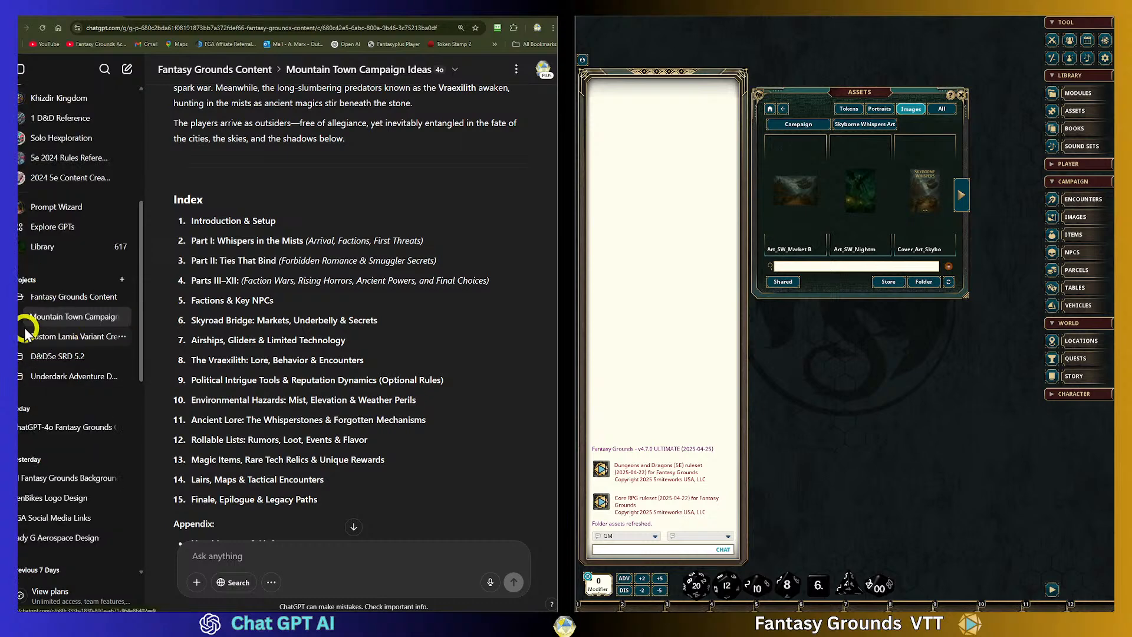
pyautogui.click(46, 303)
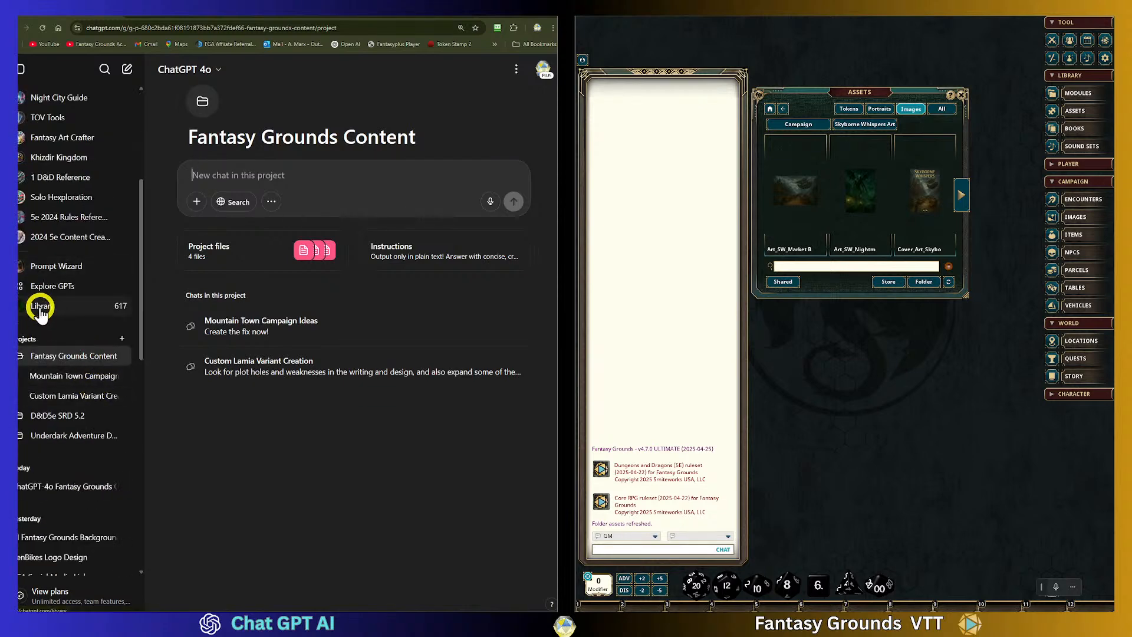
pyautogui.click(40, 307)
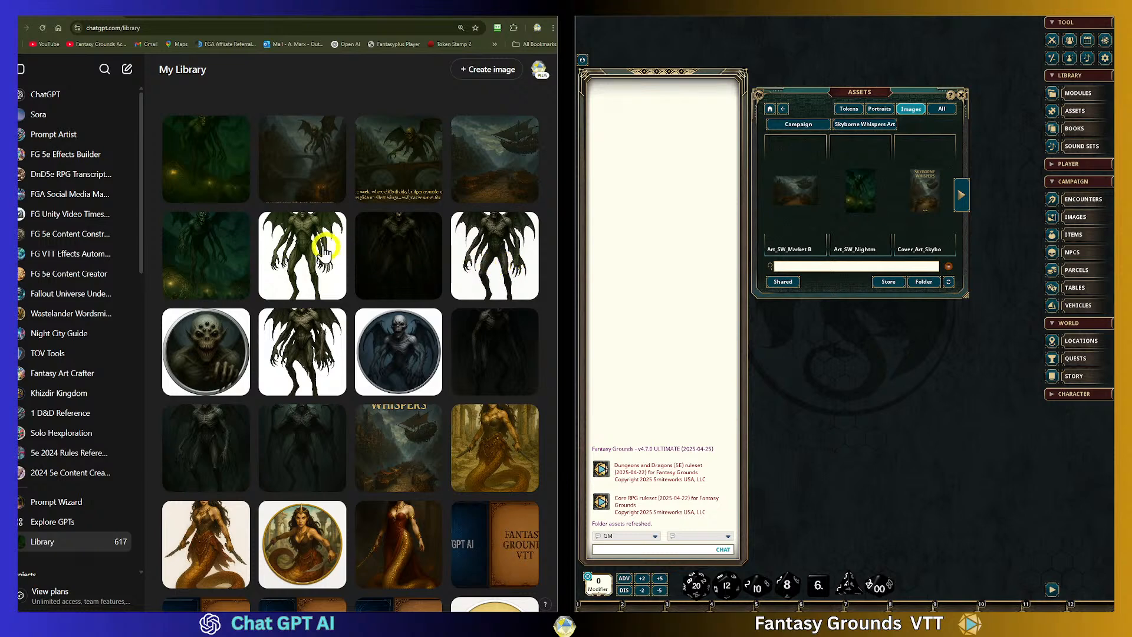
# View the green winged creature on a white background and the multi-eyed creature portrait in a round metallic frame
pyautogui.click(306, 241)
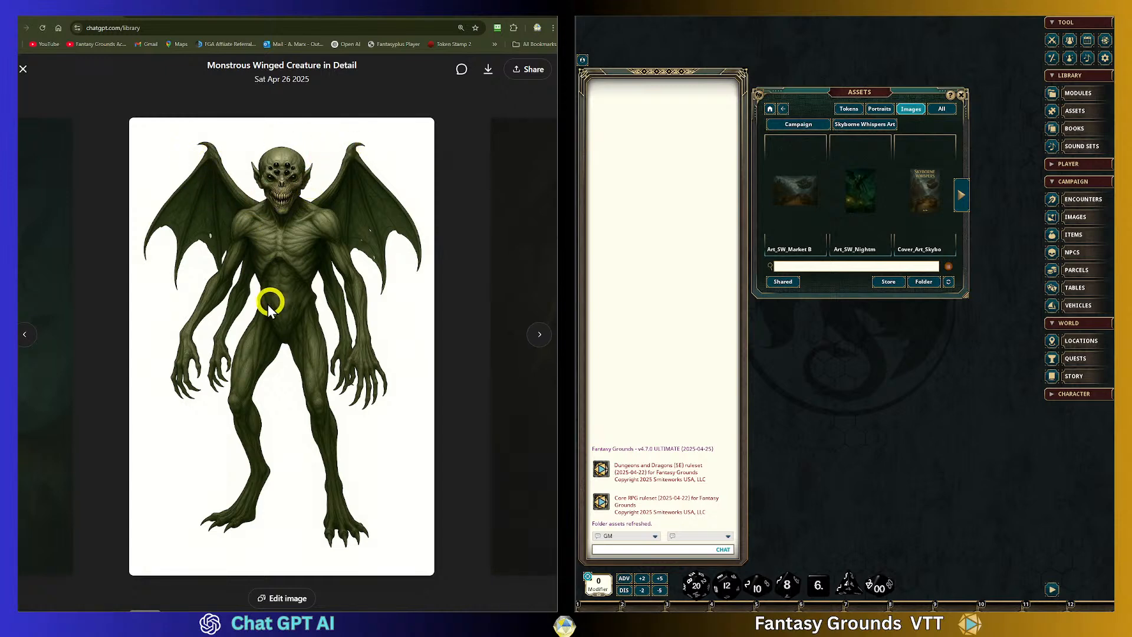
pyautogui.click(23, 69)
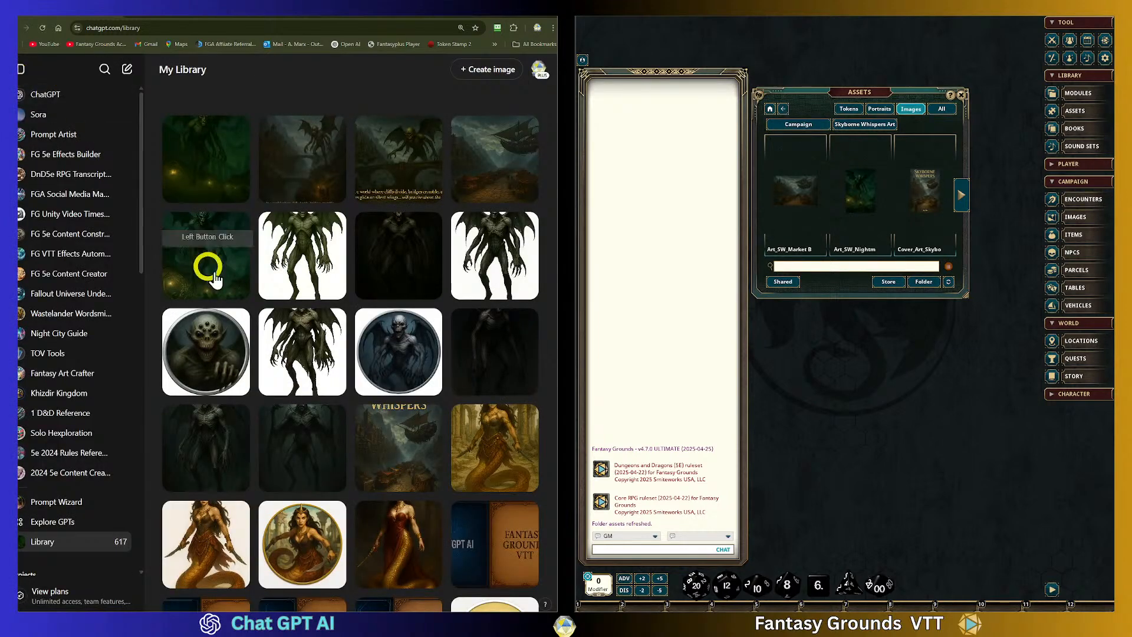
pyautogui.click(217, 352)
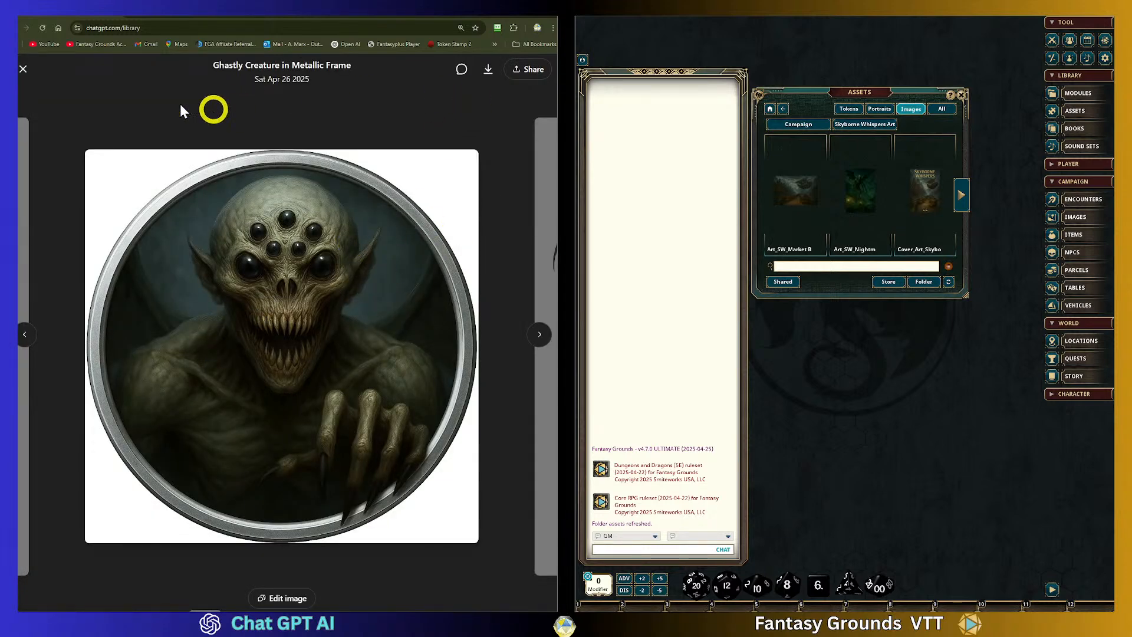
pyautogui.click(23, 69)
# View the blue round-framed winged creature token and the full-body ghoul-spider hybrid on white, and return to the Library
pyautogui.click(323, 345)
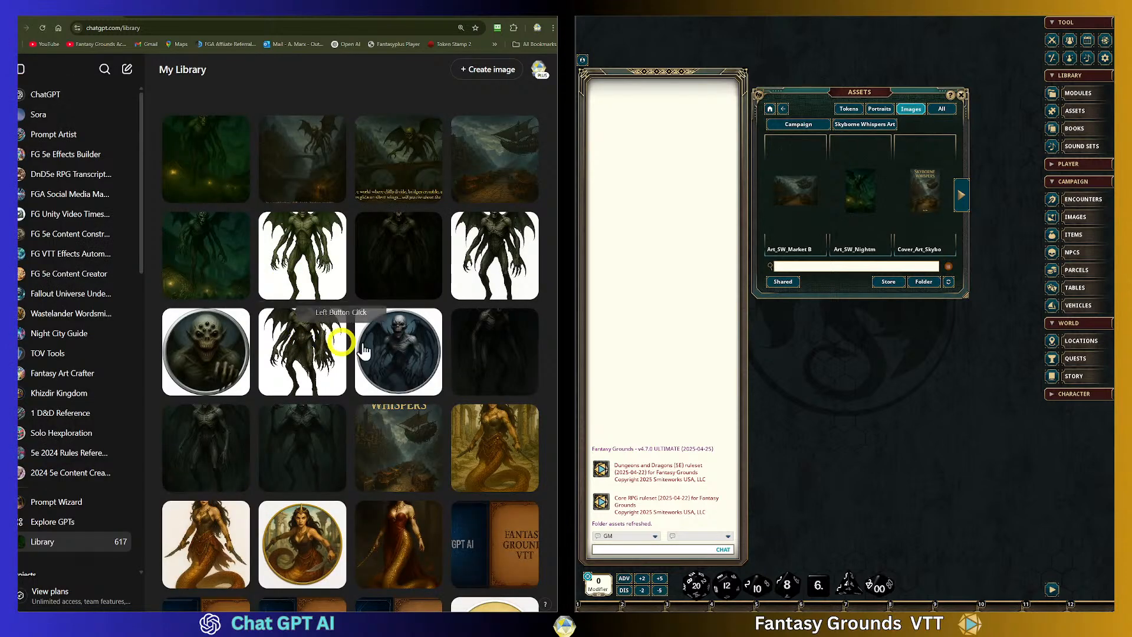
pyautogui.click(394, 341)
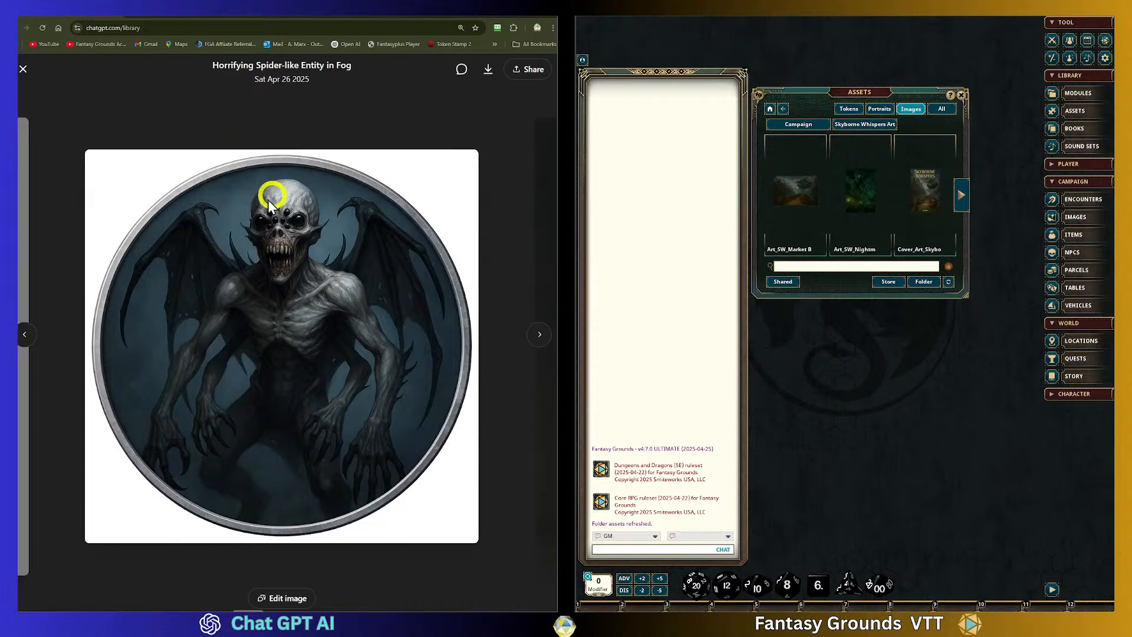
pyautogui.click(227, 111)
pyautogui.click(324, 346)
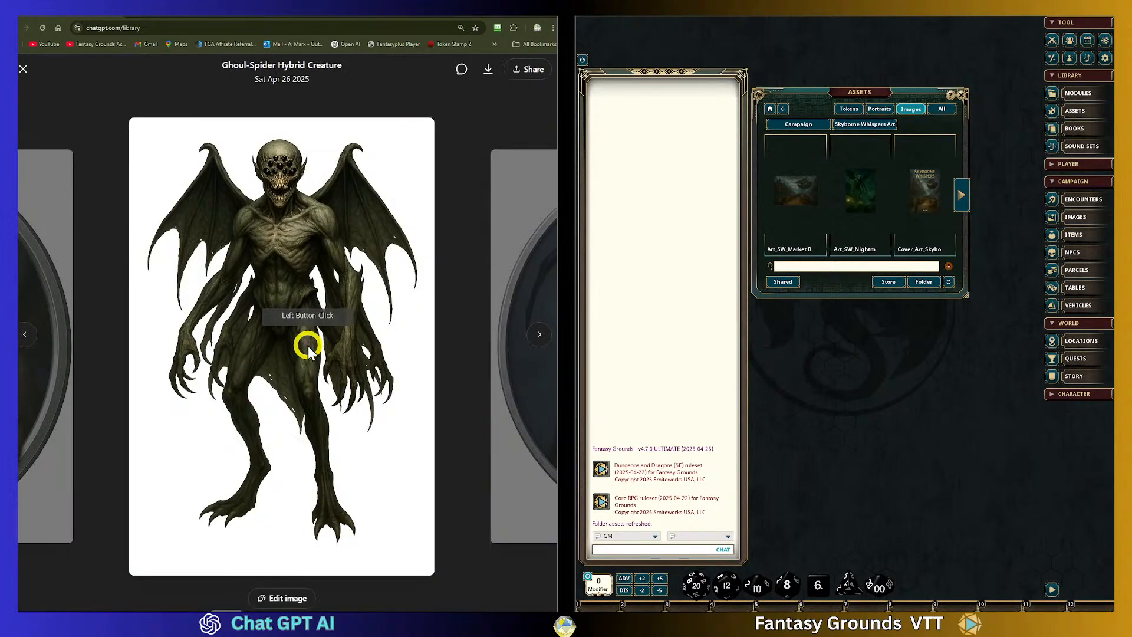
pyautogui.click(228, 245)
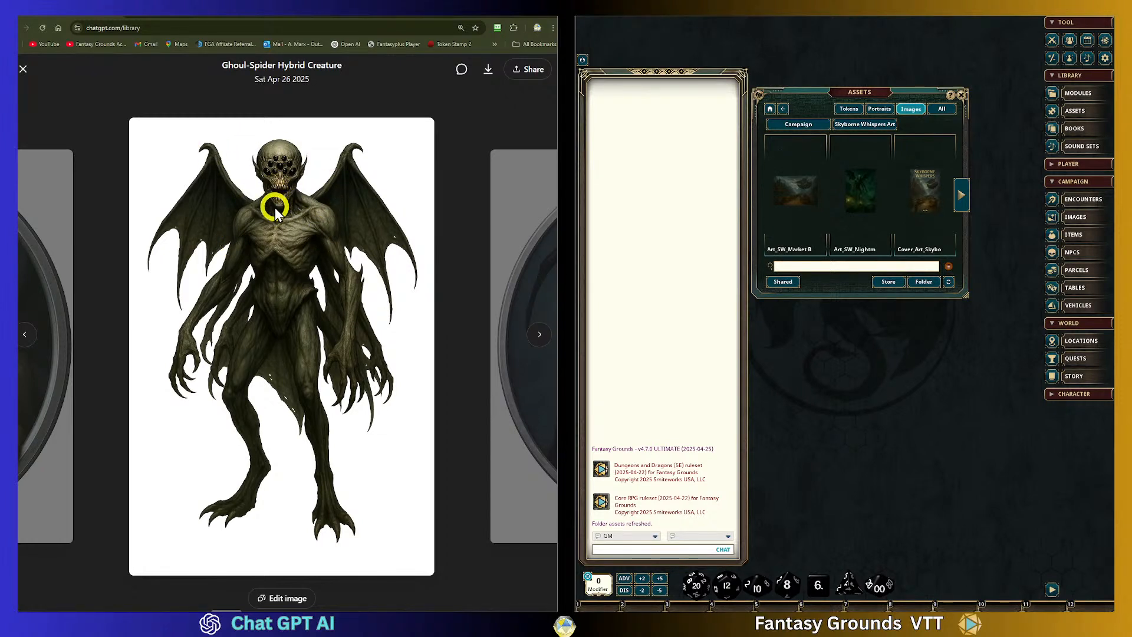
pyautogui.click(23, 70)
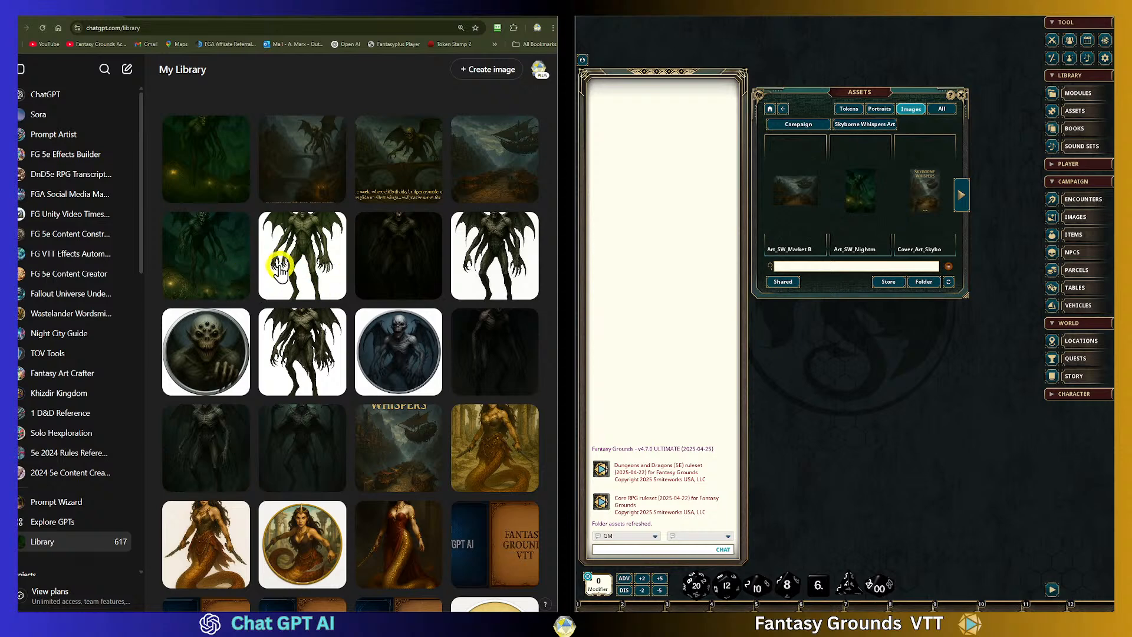
# View the green Nightmare on the Bridge artwork in full size, and look over the Library's newest images
pyautogui.click(217, 258)
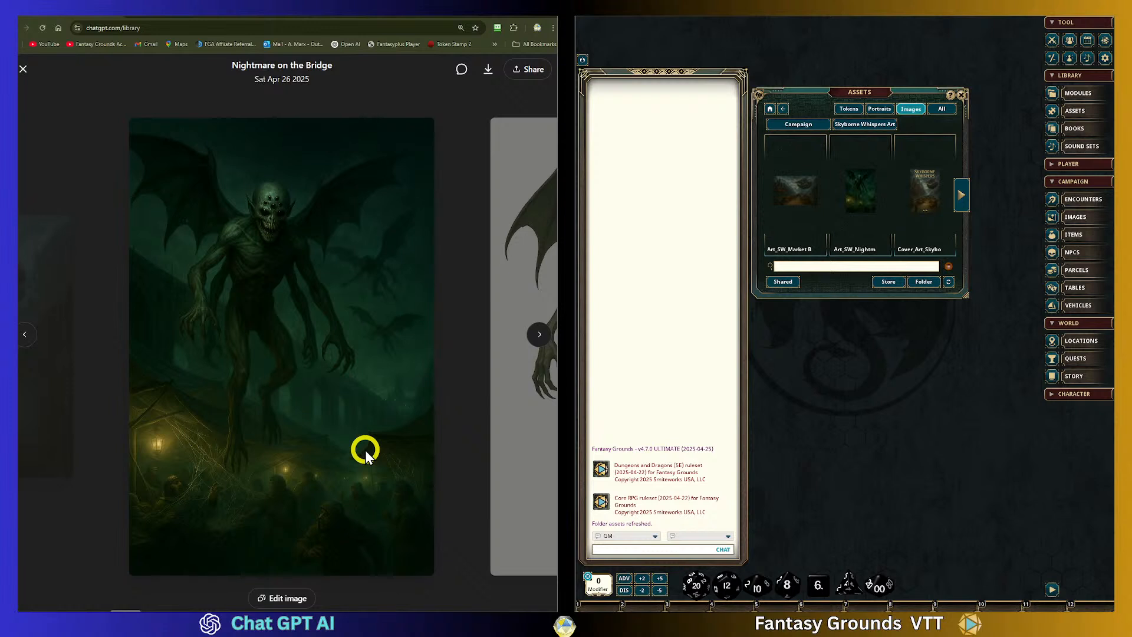
pyautogui.click(22, 69)
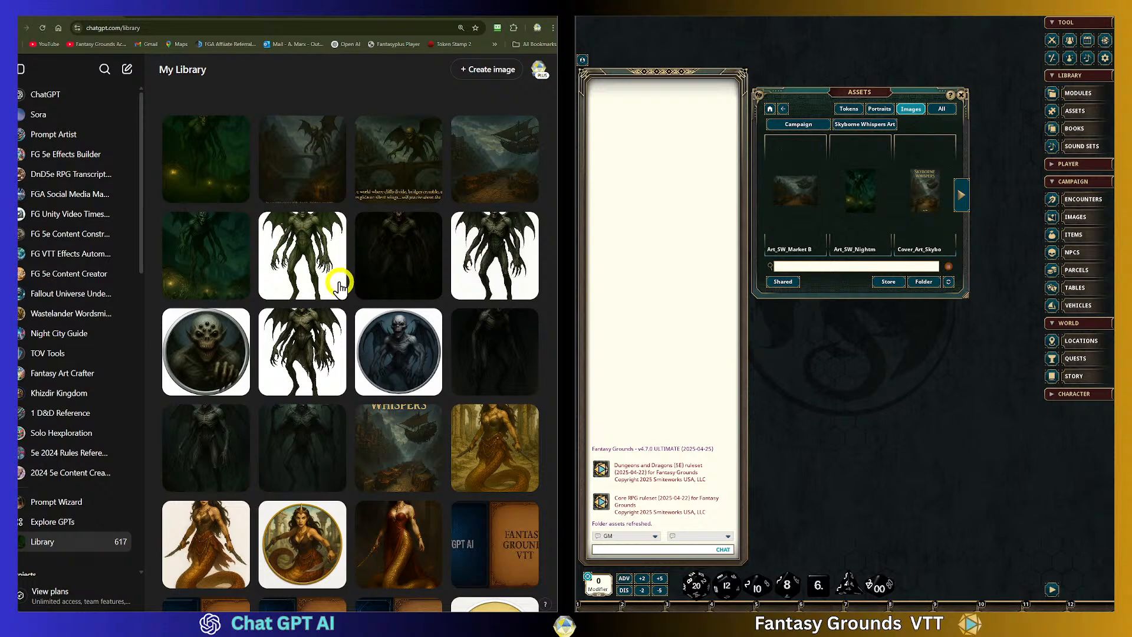
pyautogui.scroll(-1, 335, 286)
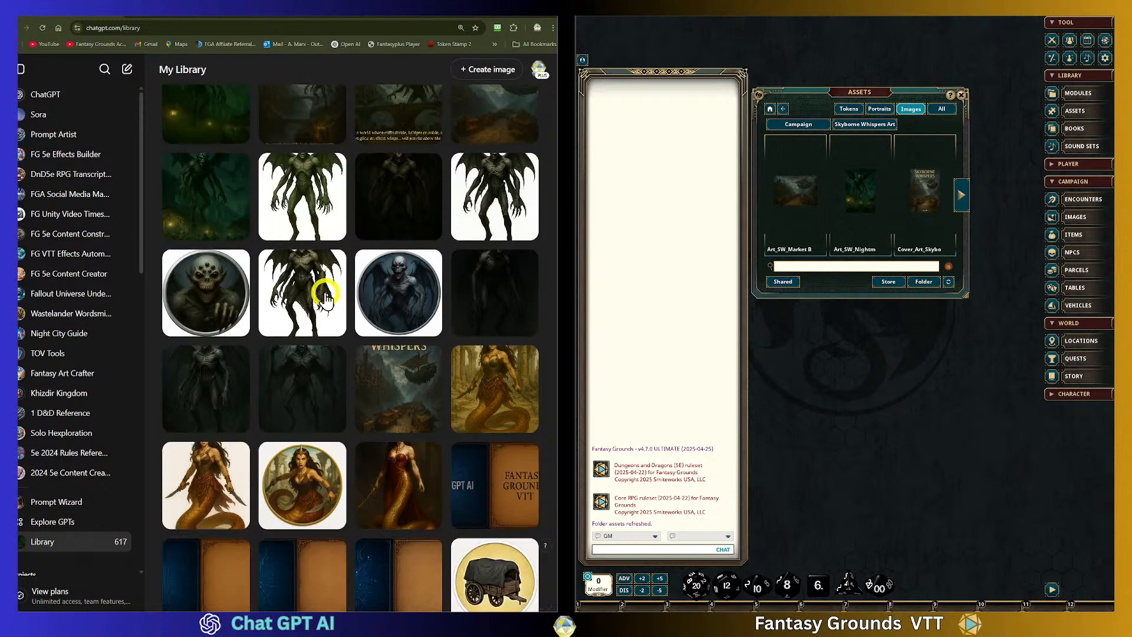
pyautogui.scroll(1, 323, 292)
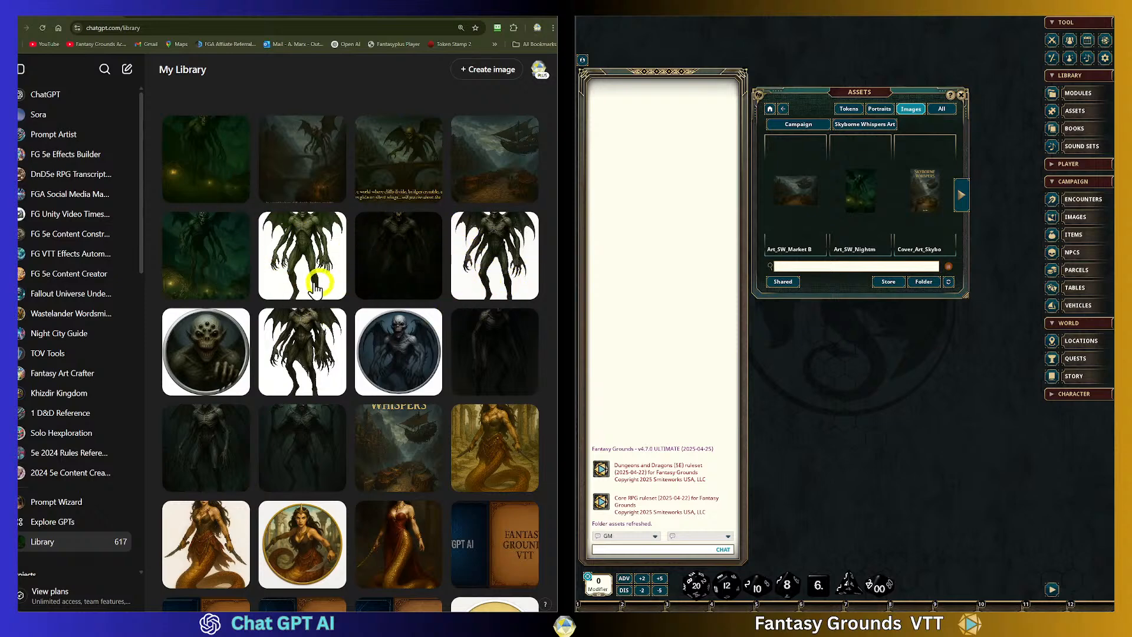
pyautogui.scroll(-1, 337, 353)
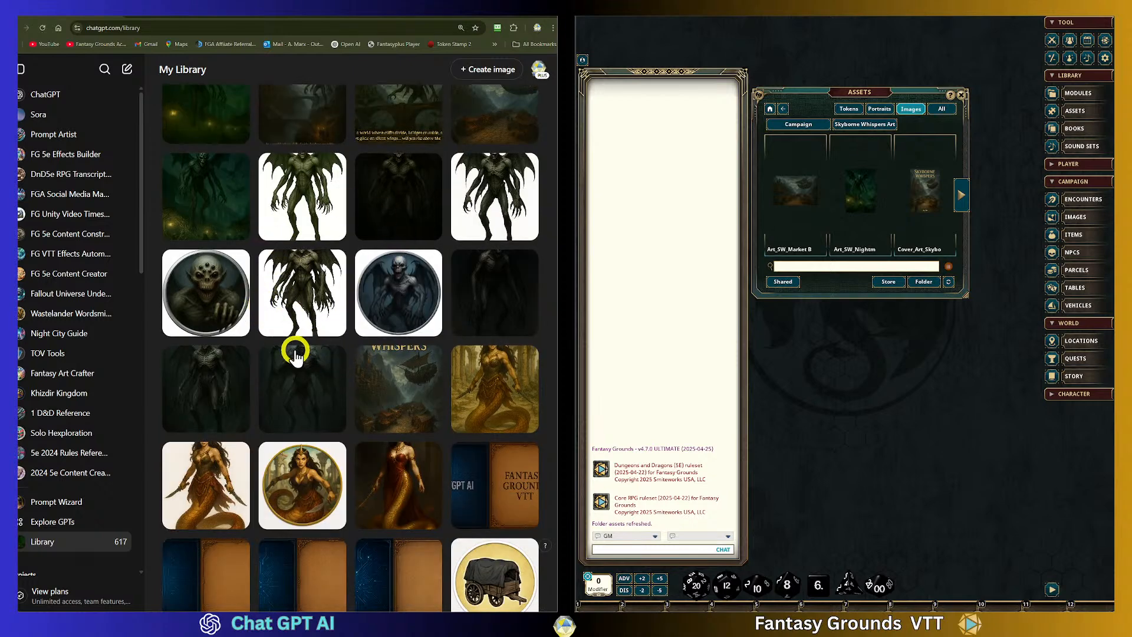
pyautogui.scroll(1, 298, 344)
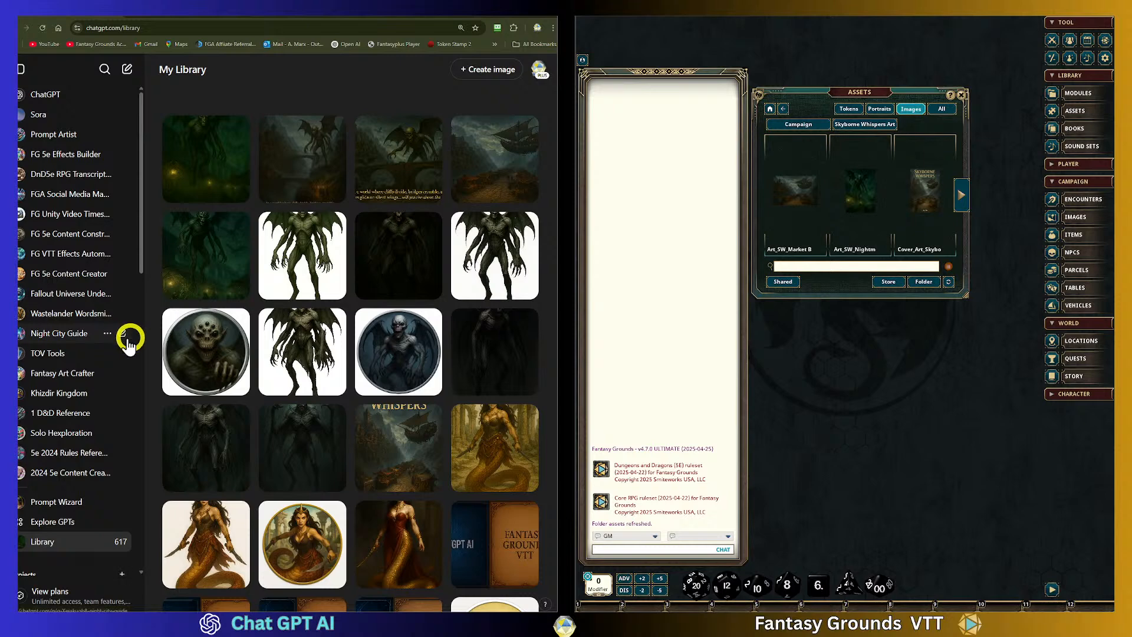
# Compare the creature artwork in the Library and view the Emerging from the Fog image in full size
pyautogui.scroll(-5, 121, 343)
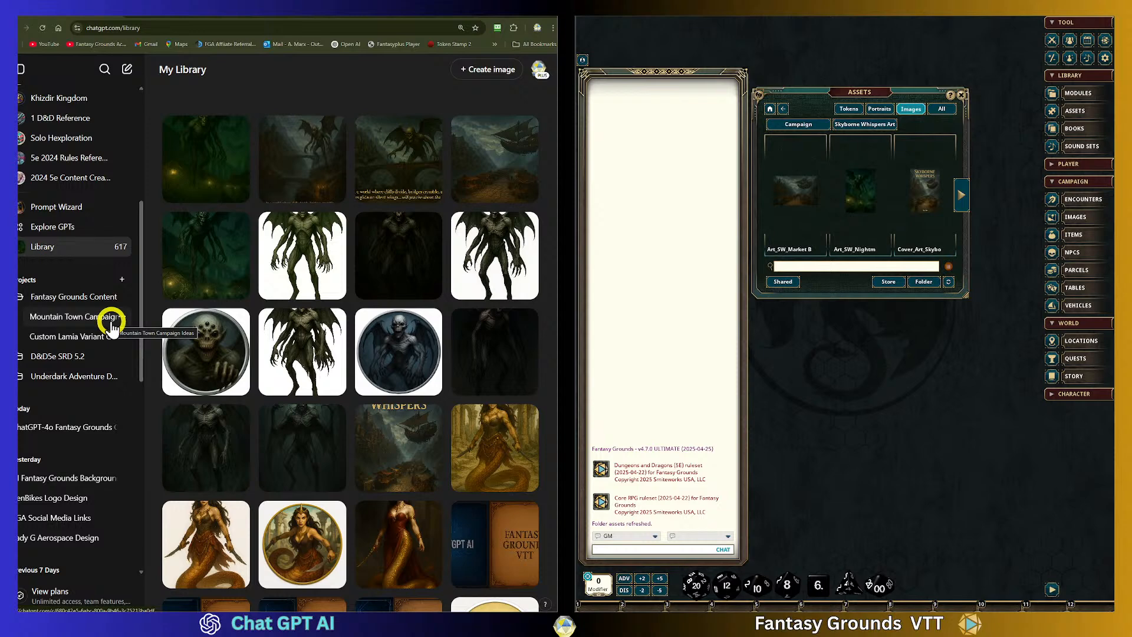
pyautogui.scroll(-1, 354, 389)
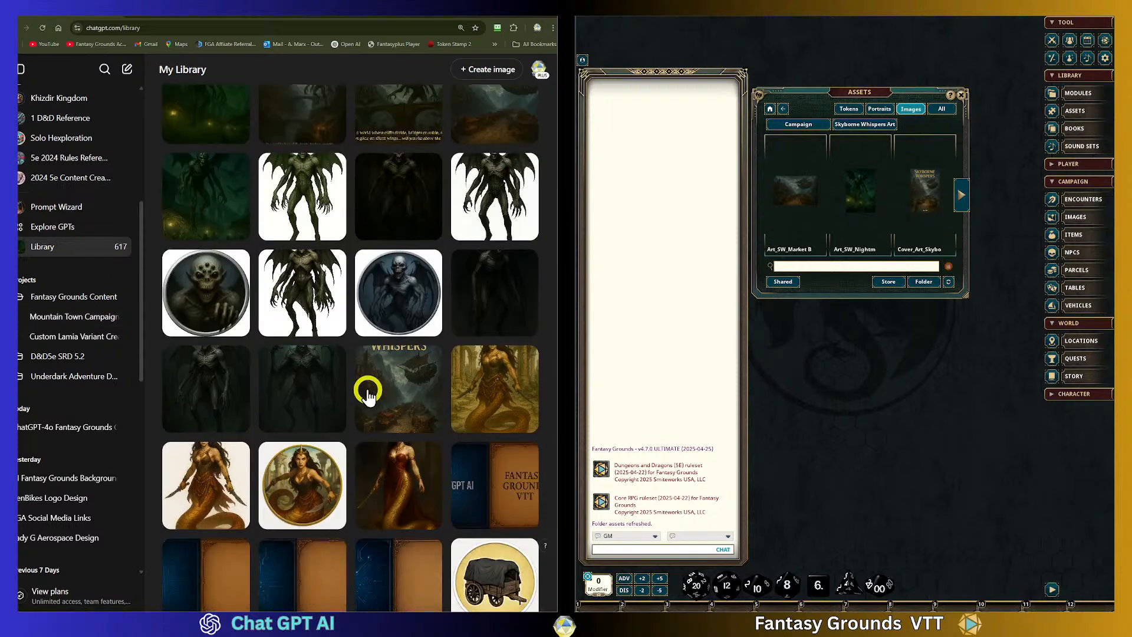
pyautogui.scroll(1, 367, 392)
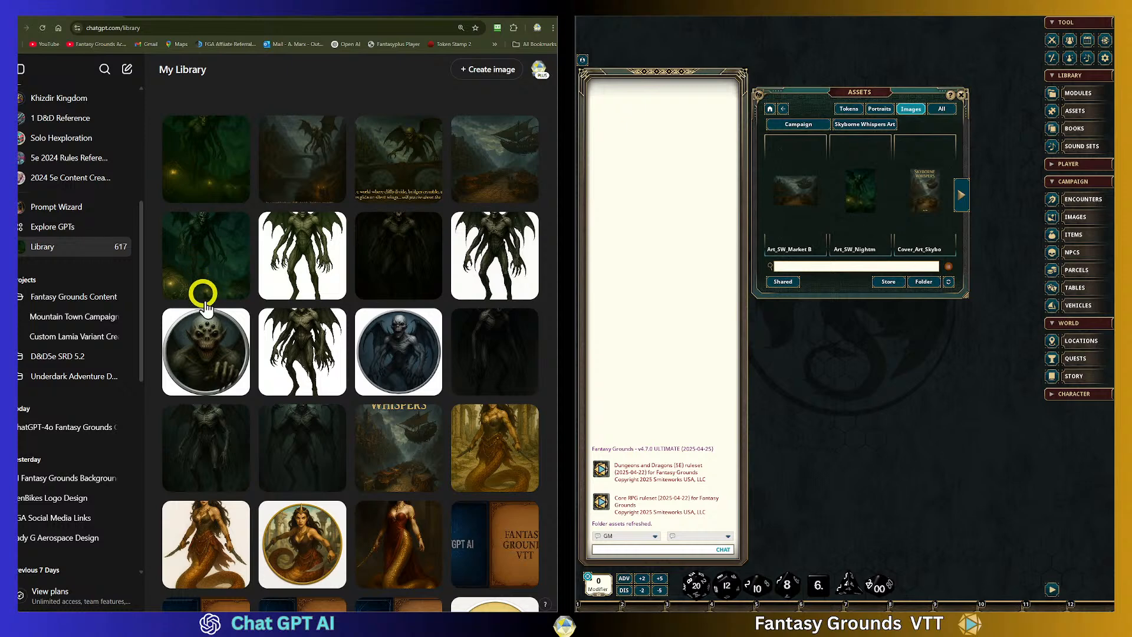
pyautogui.click(292, 417)
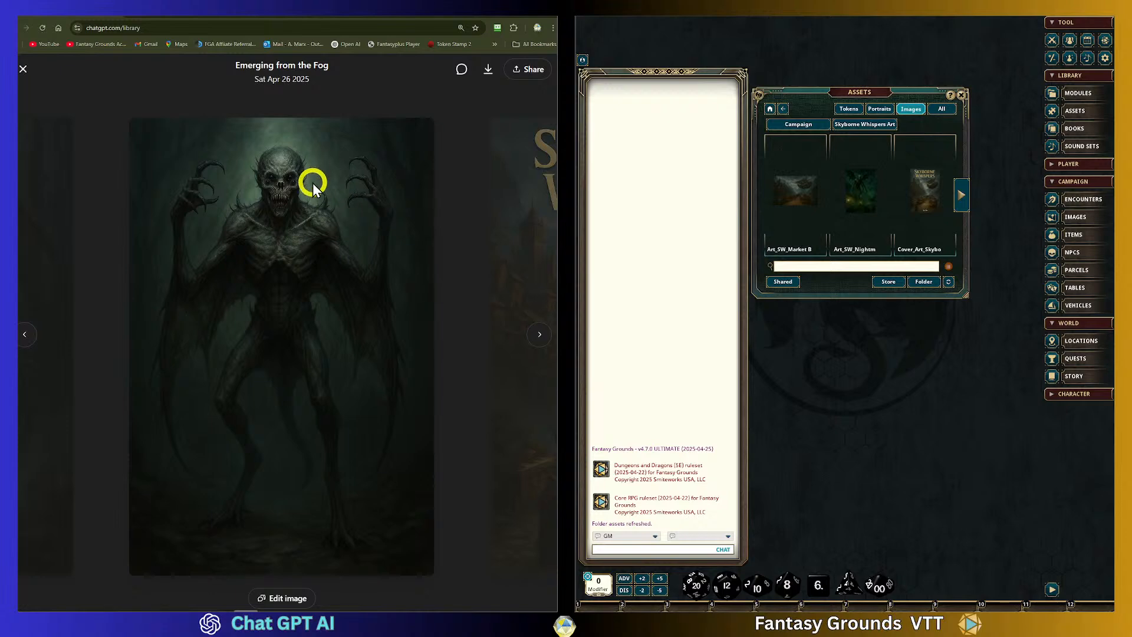
pyautogui.click(24, 70)
pyautogui.scroll(-1, 265, 318)
pyautogui.scroll(1, 262, 323)
# Reopen the Mountain Town Campaign Ideas chat from the Fantasy Grounds Content project and review the GM Background, Index and Appendix
pyautogui.click(100, 299)
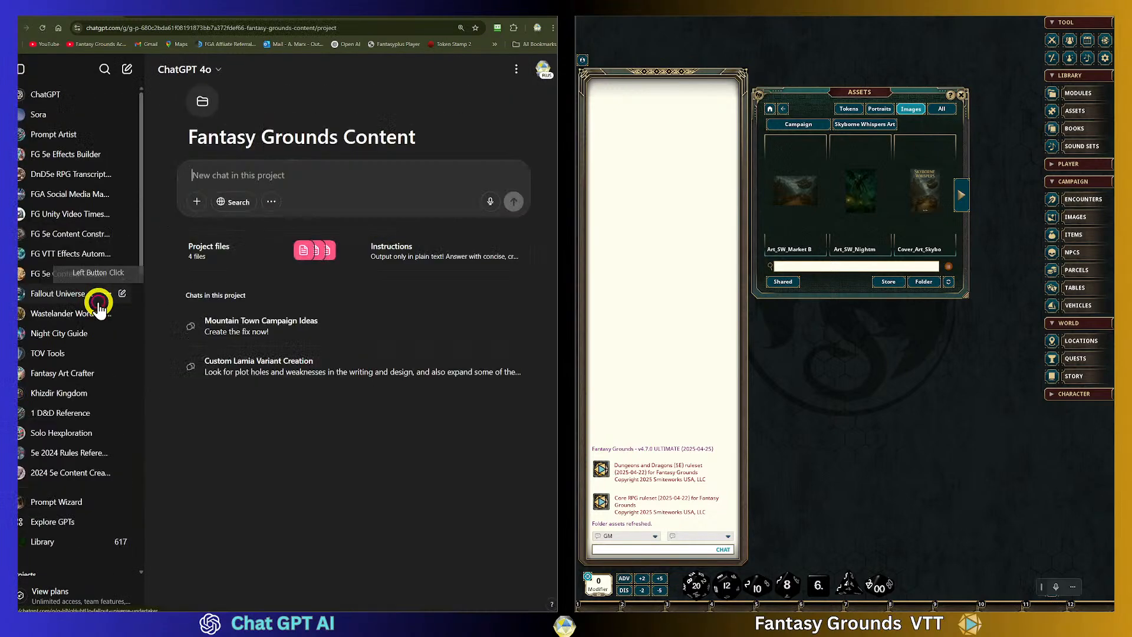
pyautogui.click(279, 333)
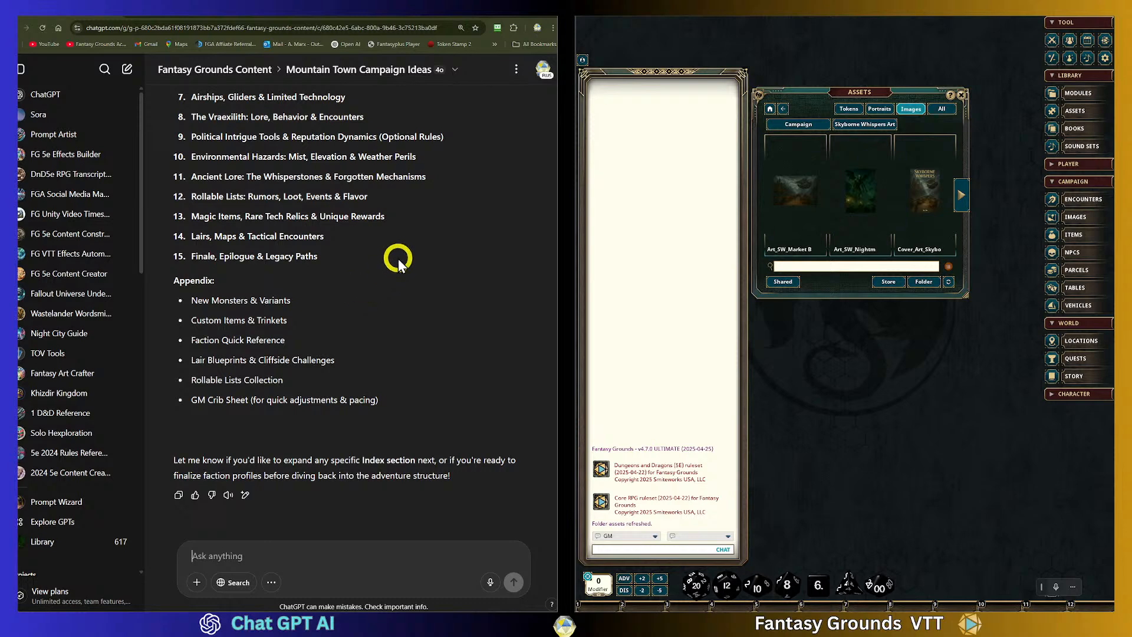
pyautogui.scroll(6, 378, 271)
pyautogui.scroll(2, 330, 290)
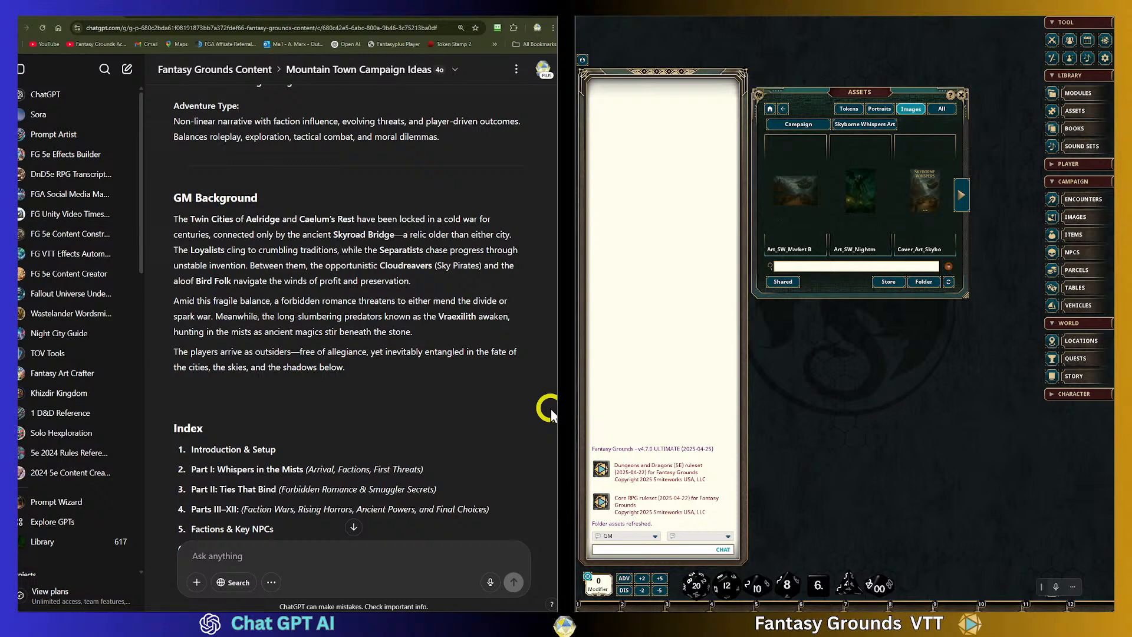
pyautogui.scroll(-4, 381, 316)
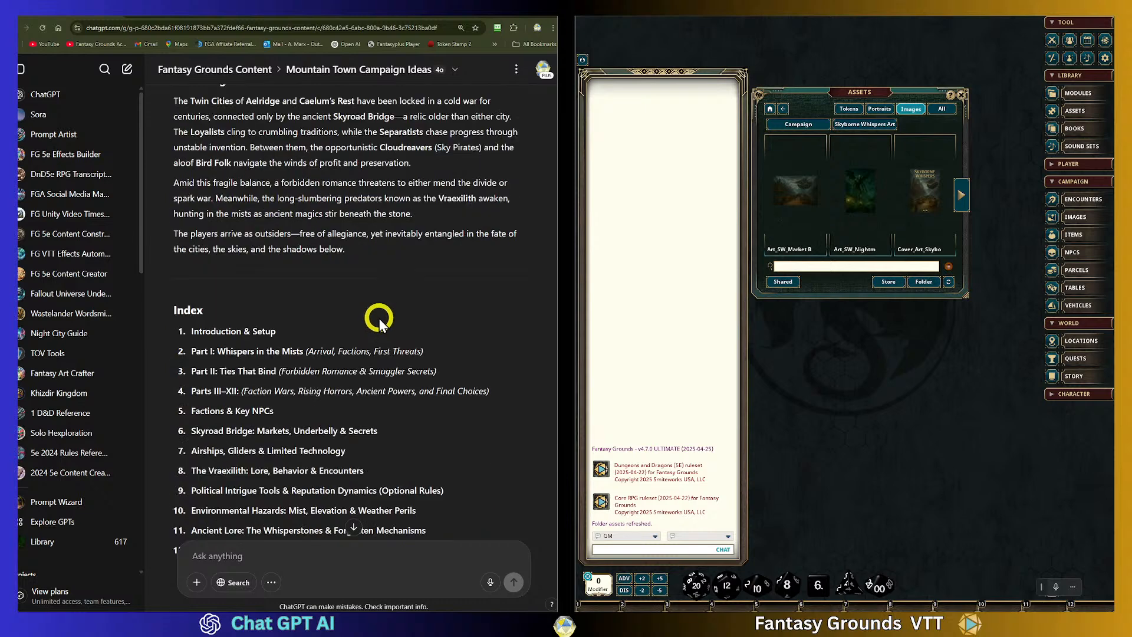
pyautogui.scroll(-4, 386, 358)
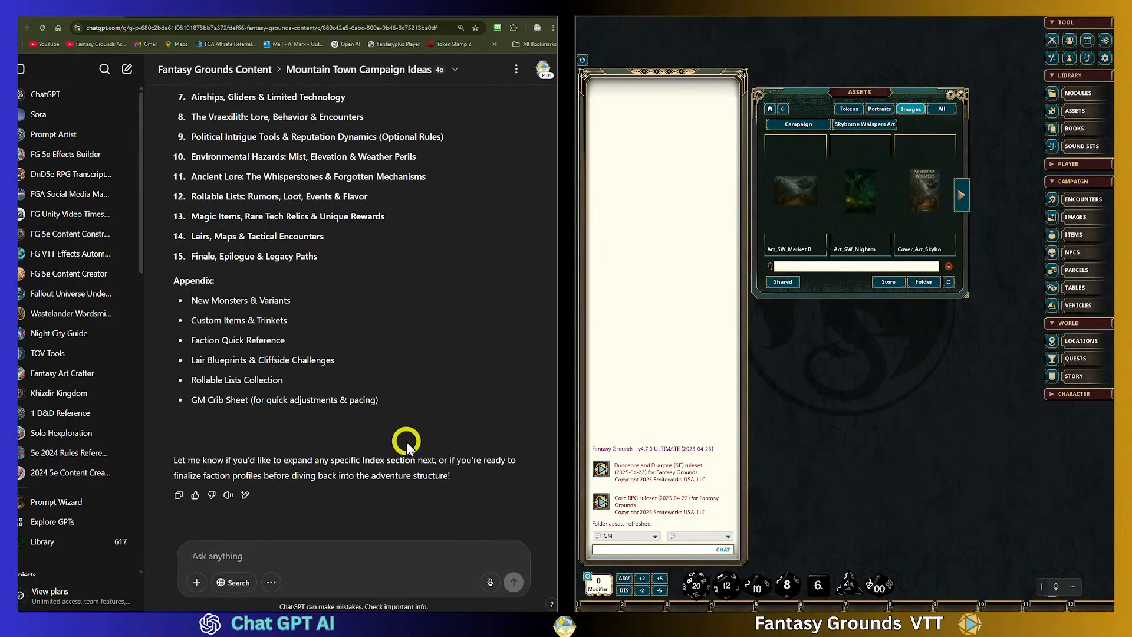
# Go back through the rewritten intro and setup to the earlier exchange about fixing the Spiderghoul's face
pyautogui.scroll(15, 399, 423)
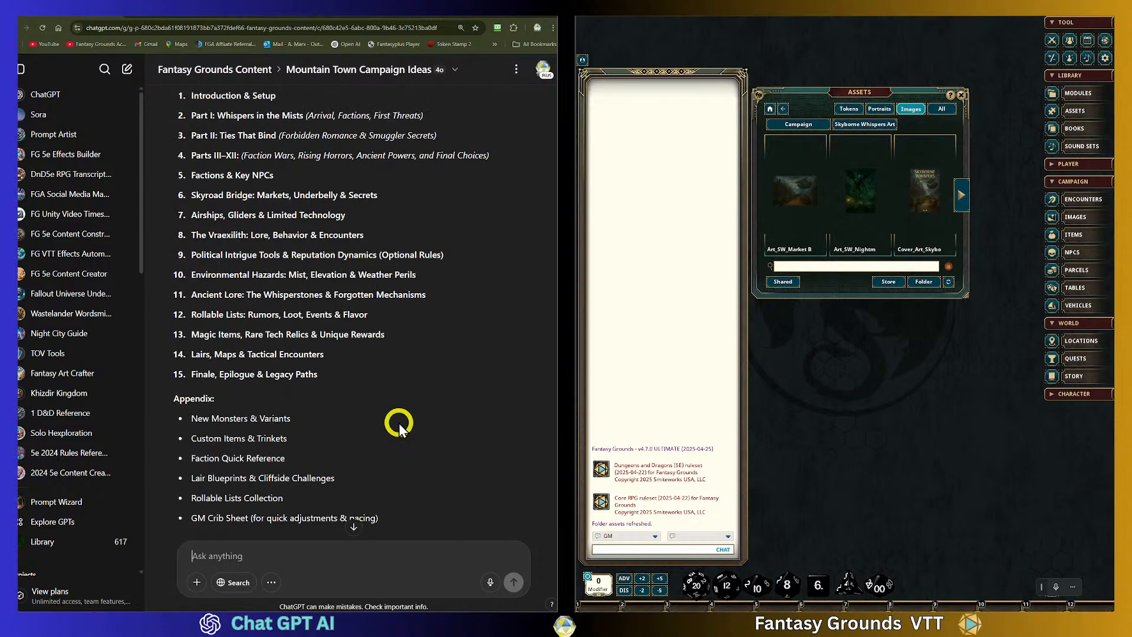
pyautogui.scroll(20, 400, 415)
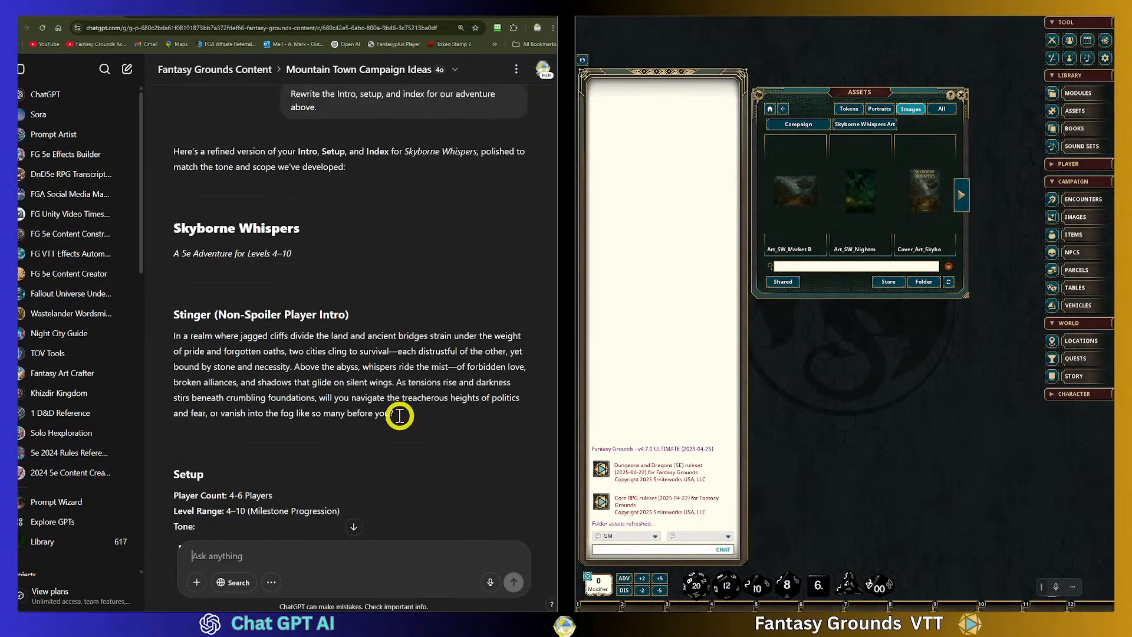
pyautogui.scroll(1, 400, 415)
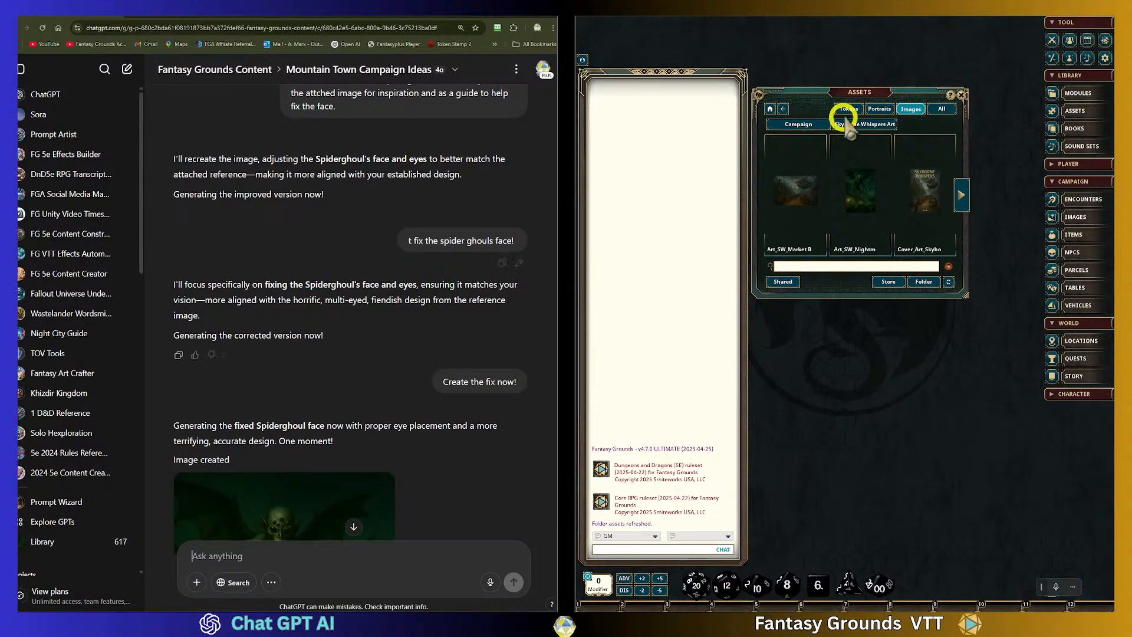
# Move and enlarge the Fantasy Grounds Assets window to fit all Skyborne Whispers Art images, and open the campaign's images folder on disk
pyautogui.moveTo(865, 92); pyautogui.dragTo(863, 67)
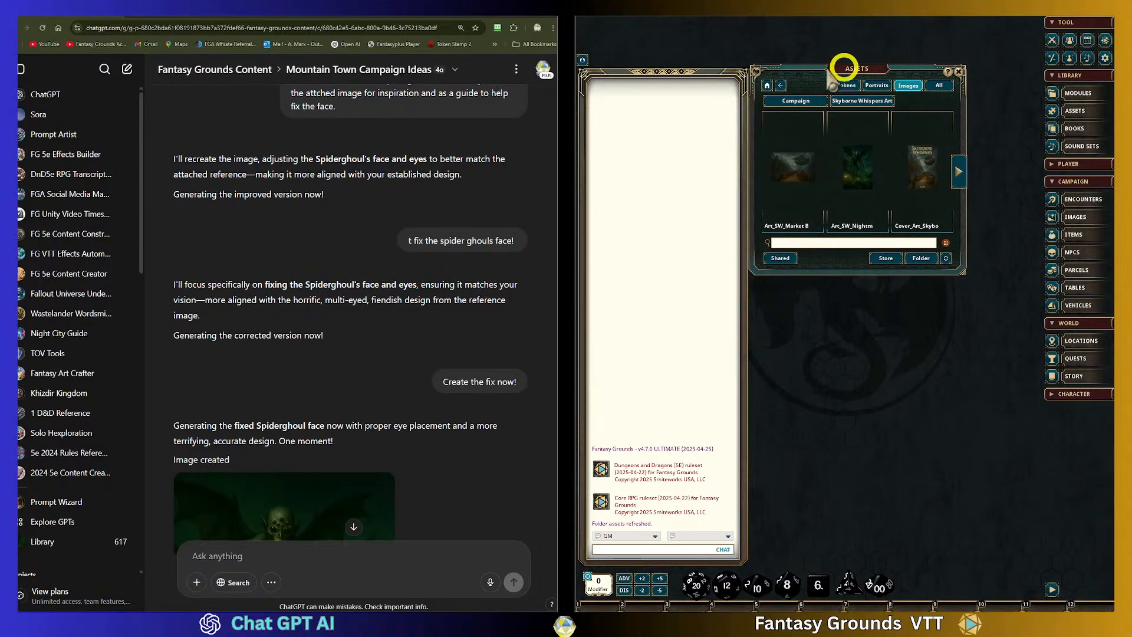
pyautogui.moveTo(965, 271); pyautogui.dragTo(998, 480)
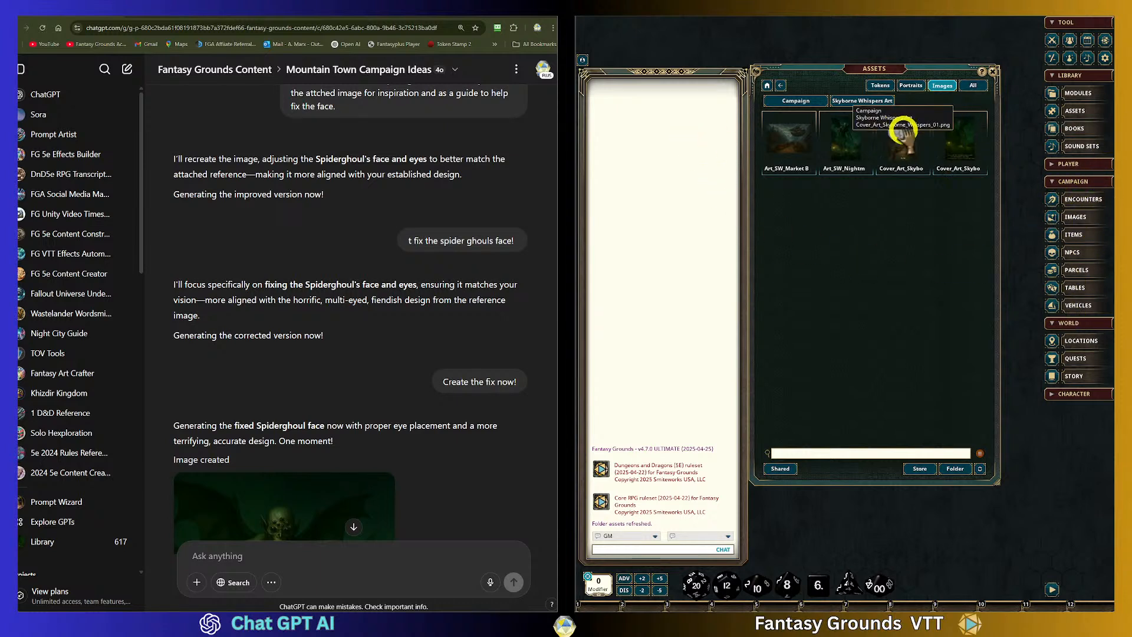
pyautogui.click(862, 104)
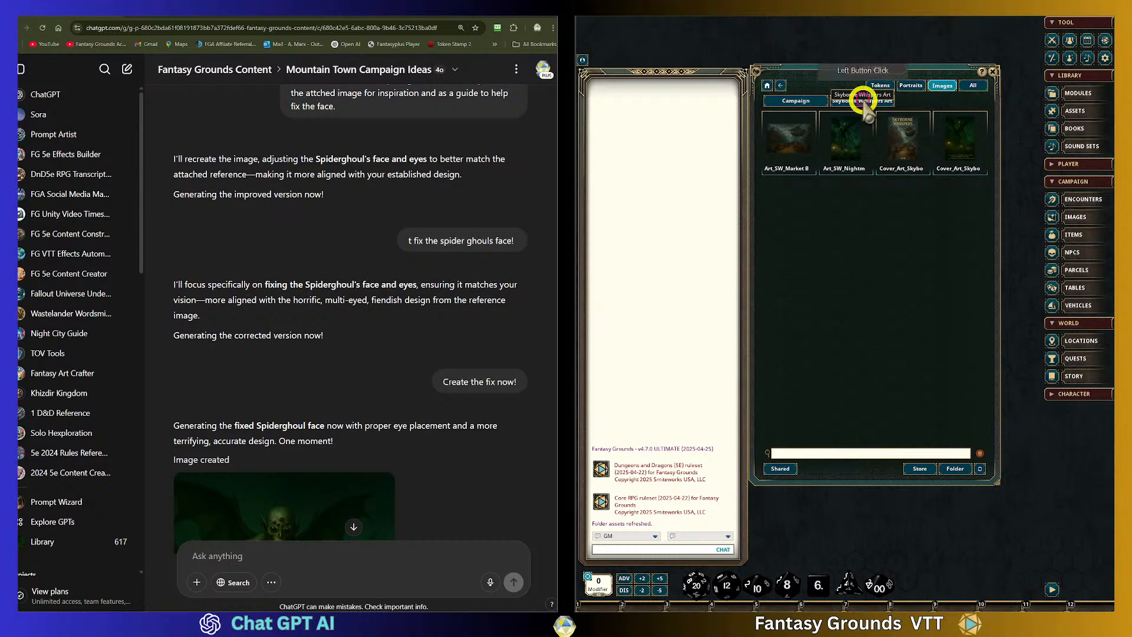
pyautogui.click(955, 469)
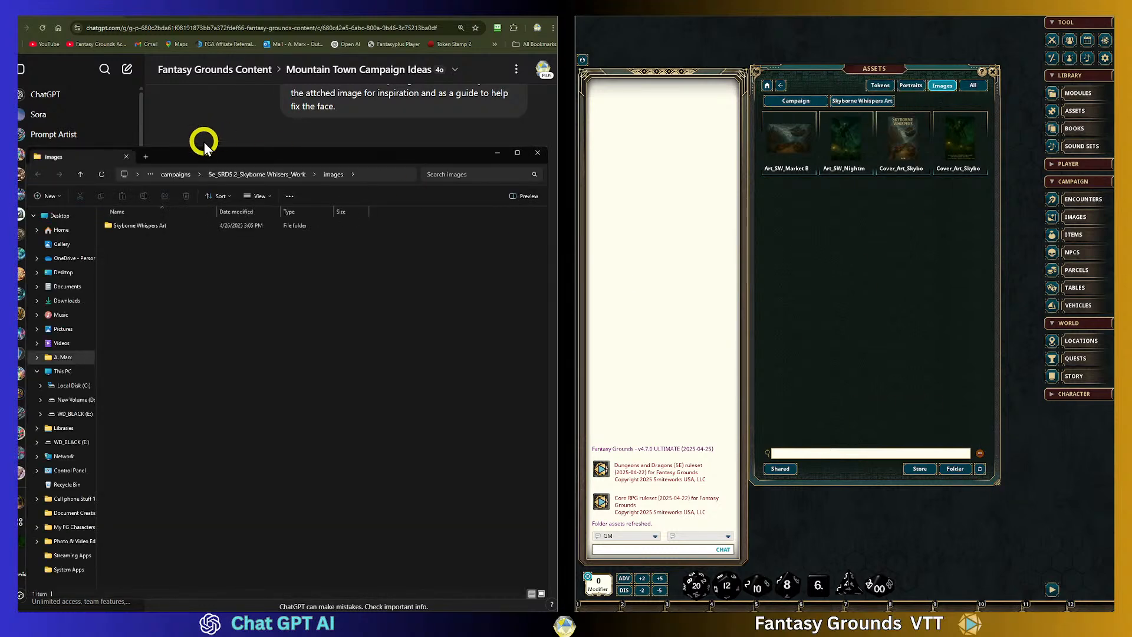
# Move and narrow the file window over Fantasy Grounds, view the Skyborne Whispers Art folder's files, and return to the Assets window
pyautogui.moveTo(175, 159); pyautogui.dragTo(707, 161)
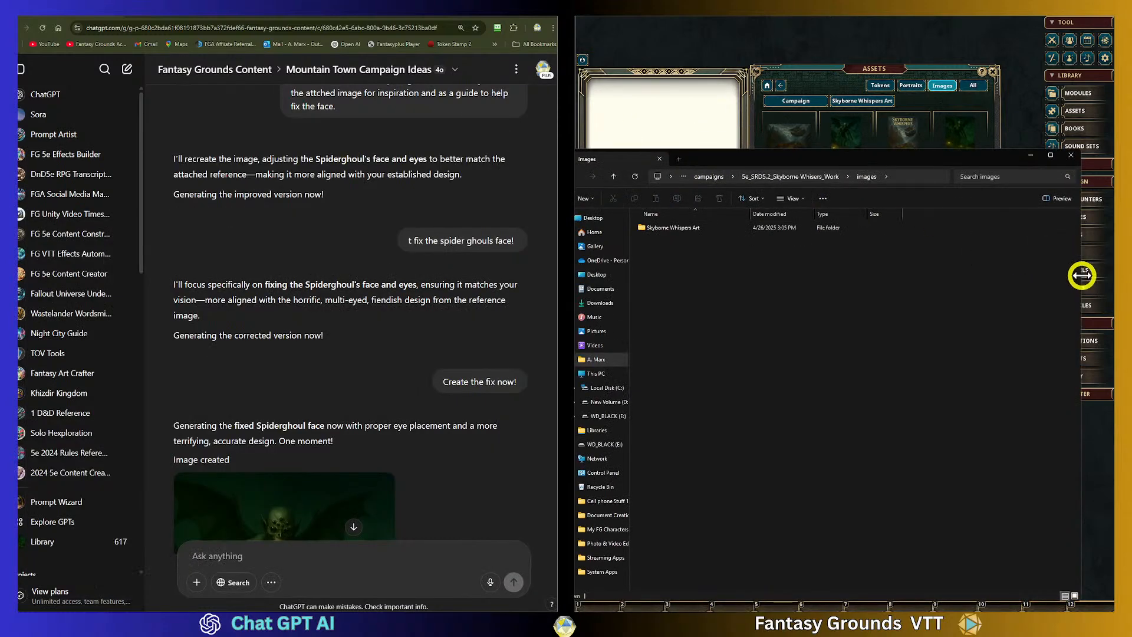
pyautogui.moveTo(1061, 278); pyautogui.dragTo(1008, 277)
pyautogui.click(882, 227)
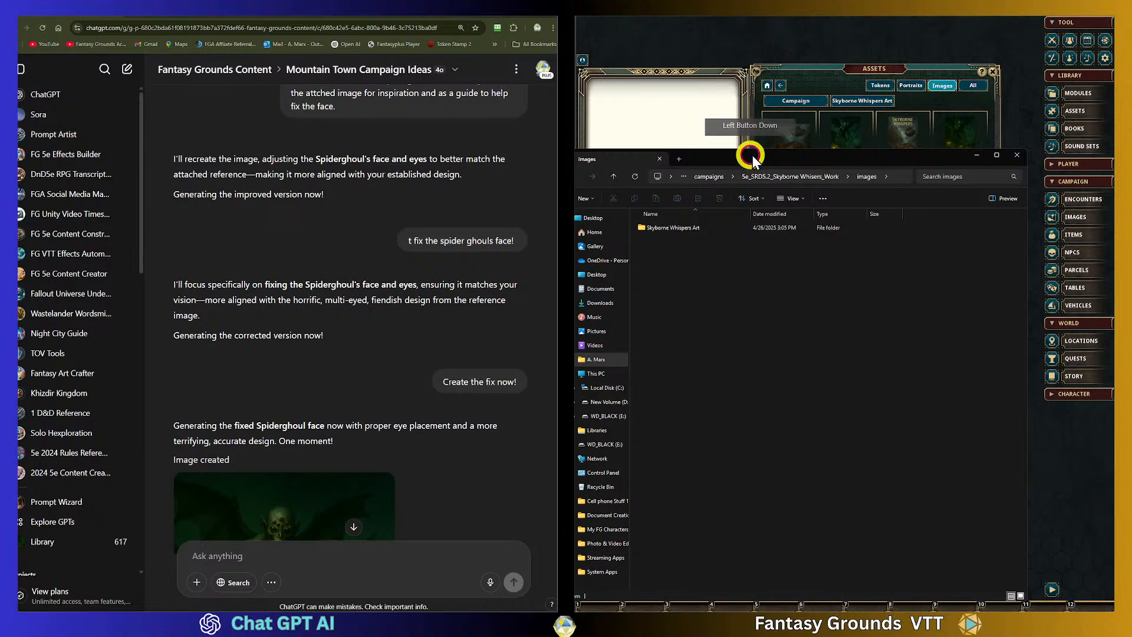
pyautogui.moveTo(731, 156); pyautogui.dragTo(774, 148)
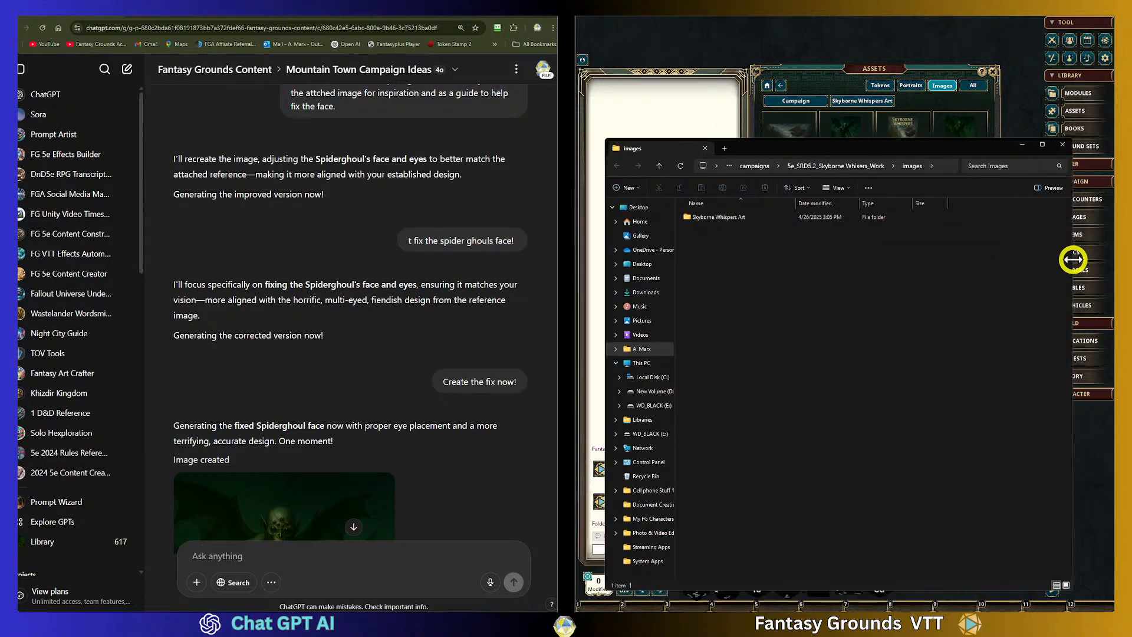
pyautogui.moveTo(1059, 264); pyautogui.dragTo(1023, 259)
pyautogui.click(779, 223)
pyautogui.click(708, 220)
pyautogui.doubleClick(708, 221)
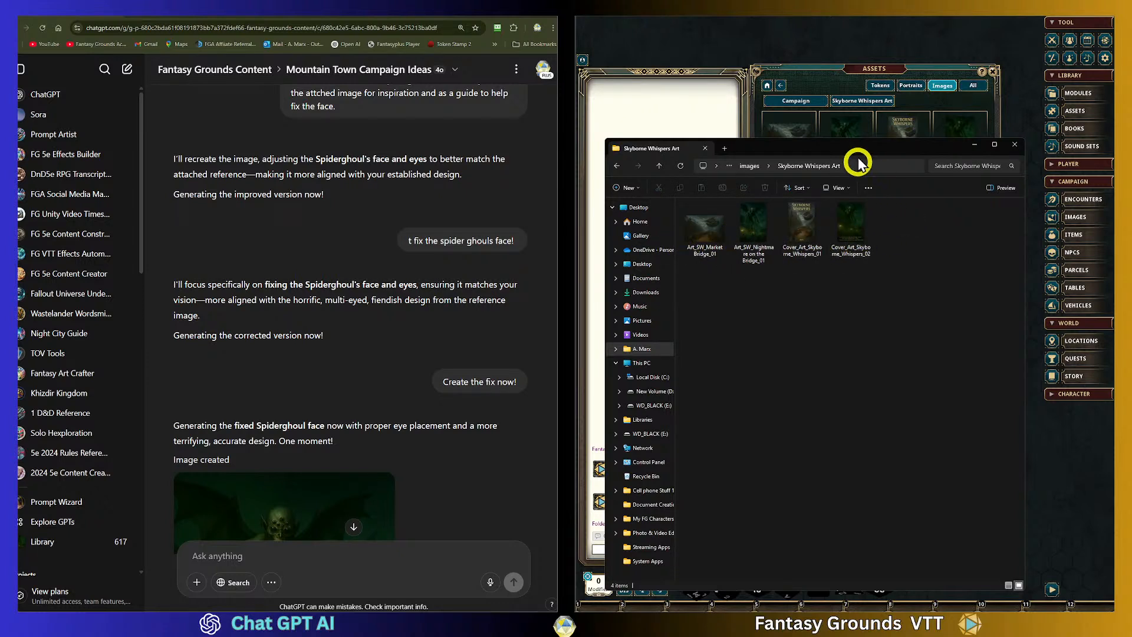
pyautogui.click(827, 74)
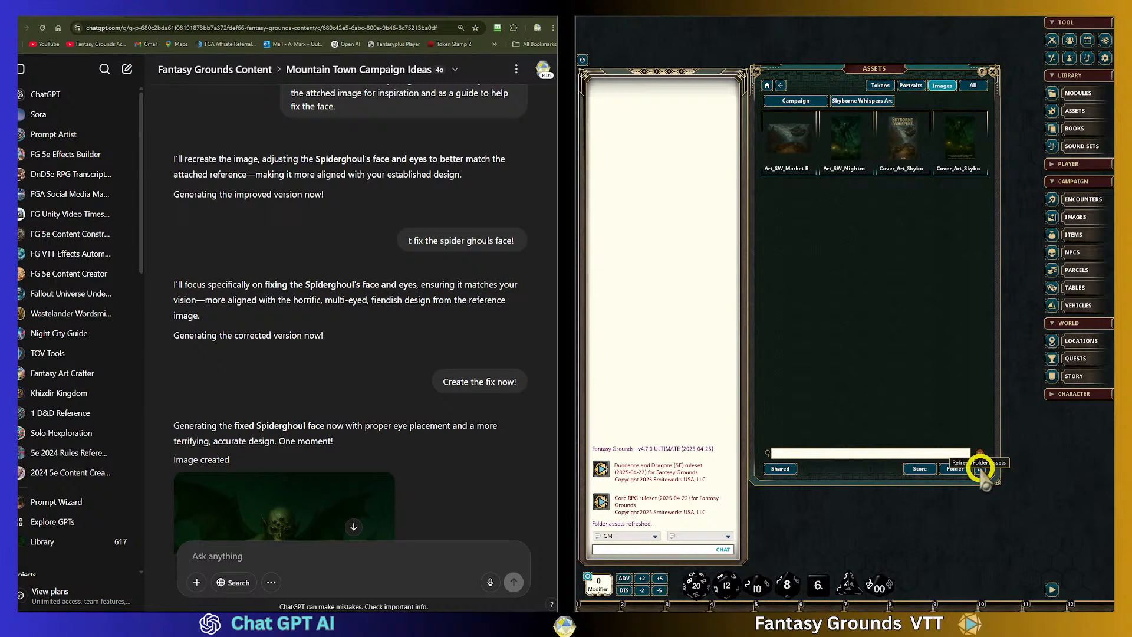
# Preview the Art_SW_Market Bridge_01 image from the campaign assets and close the preview
pyautogui.click(788, 138)
pyautogui.moveTo(846, 202); pyautogui.dragTo(751, 106)
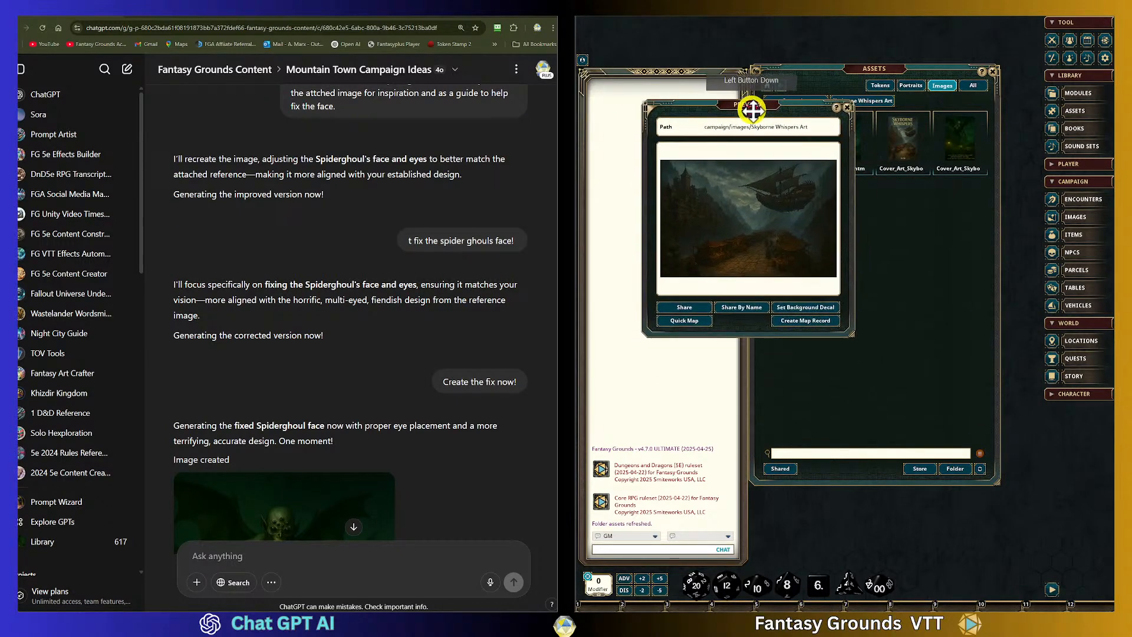
pyautogui.click(847, 107)
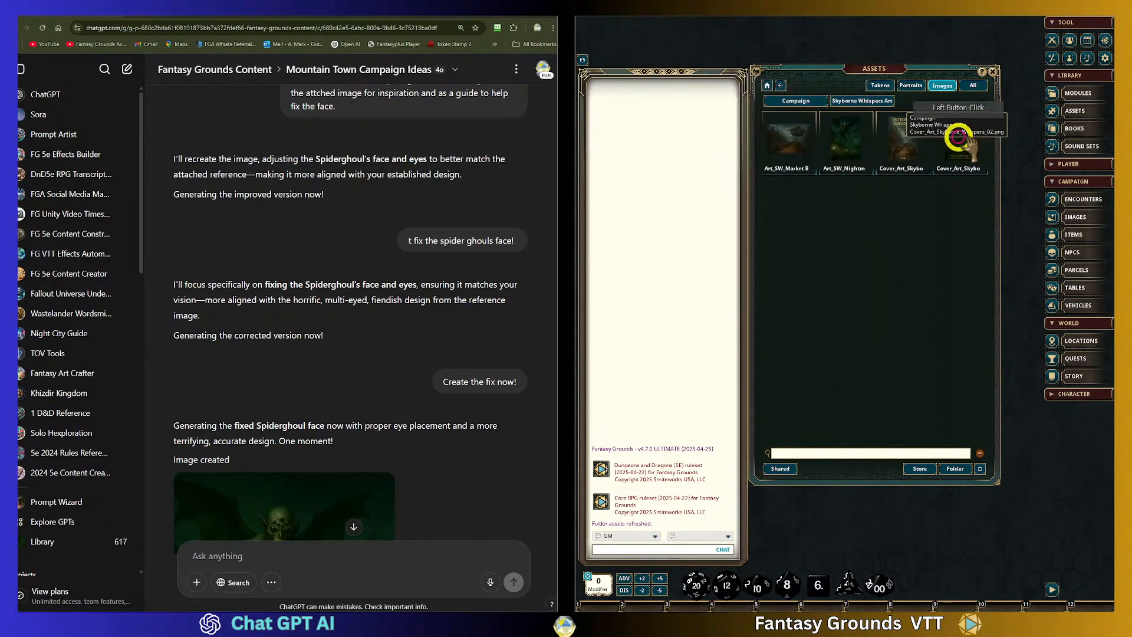
# View the Cover_Art_Skyborne_Whispers_01 asset in an enlarged preview and close it
pyautogui.click(913, 137)
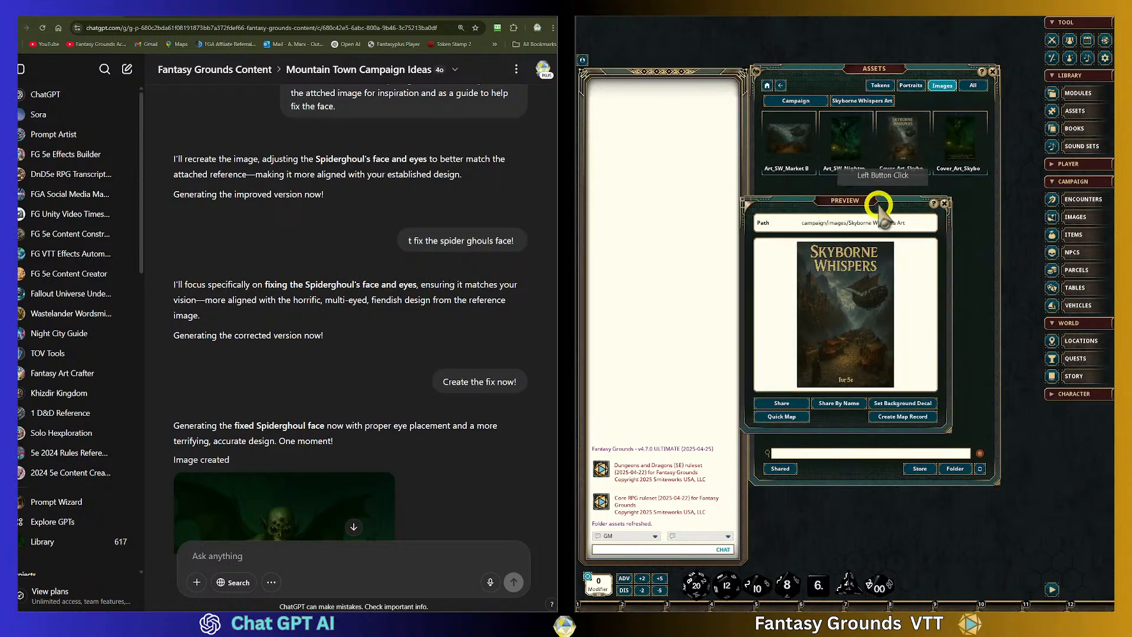
pyautogui.moveTo(862, 201); pyautogui.dragTo(749, 46)
pyautogui.moveTo(838, 276); pyautogui.dragTo(1073, 590)
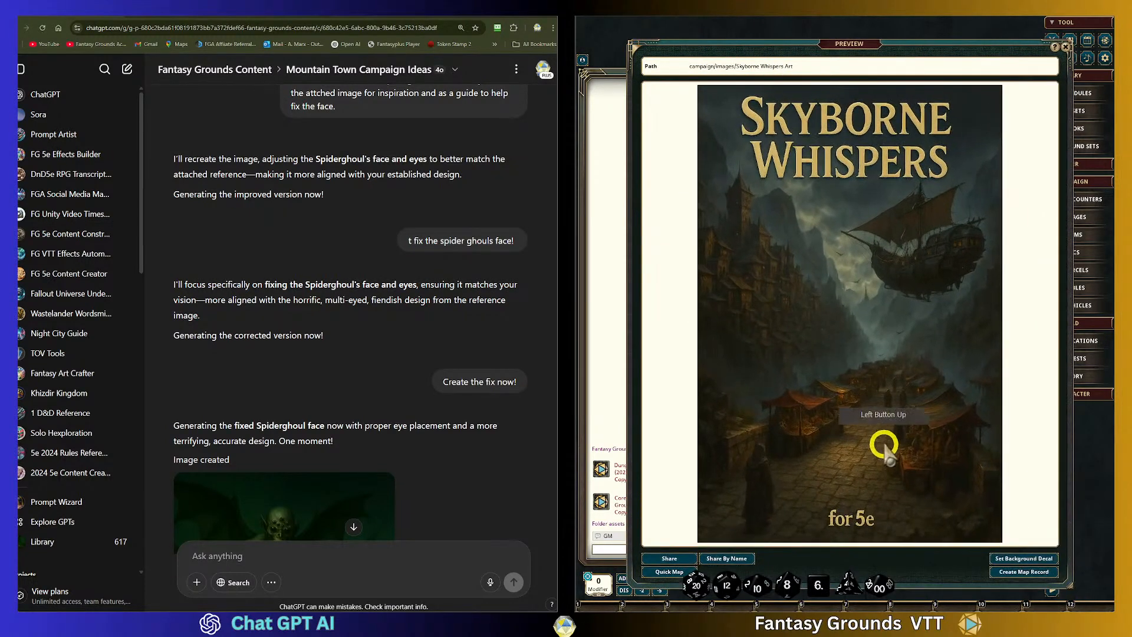
pyautogui.click(1066, 48)
# Enlarge the Cover_Art_Skyborne_Whispers_02 preview, compare it with the chat's creature image, and read on to the GM Background
pyautogui.click(955, 140)
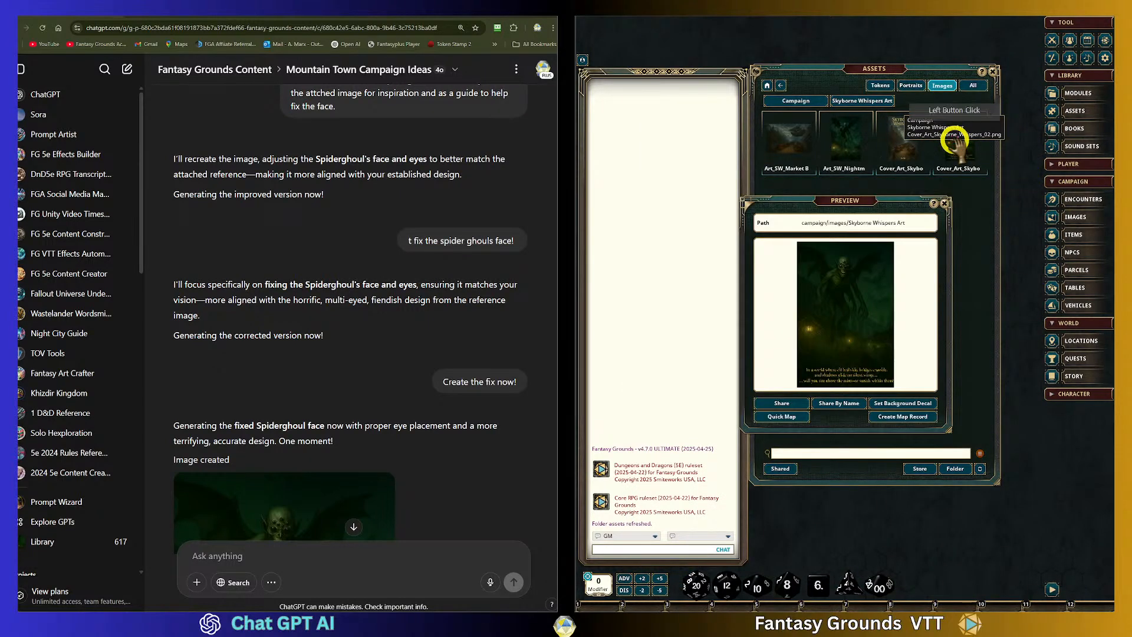
pyautogui.moveTo(790, 201); pyautogui.dragTo(663, 32)
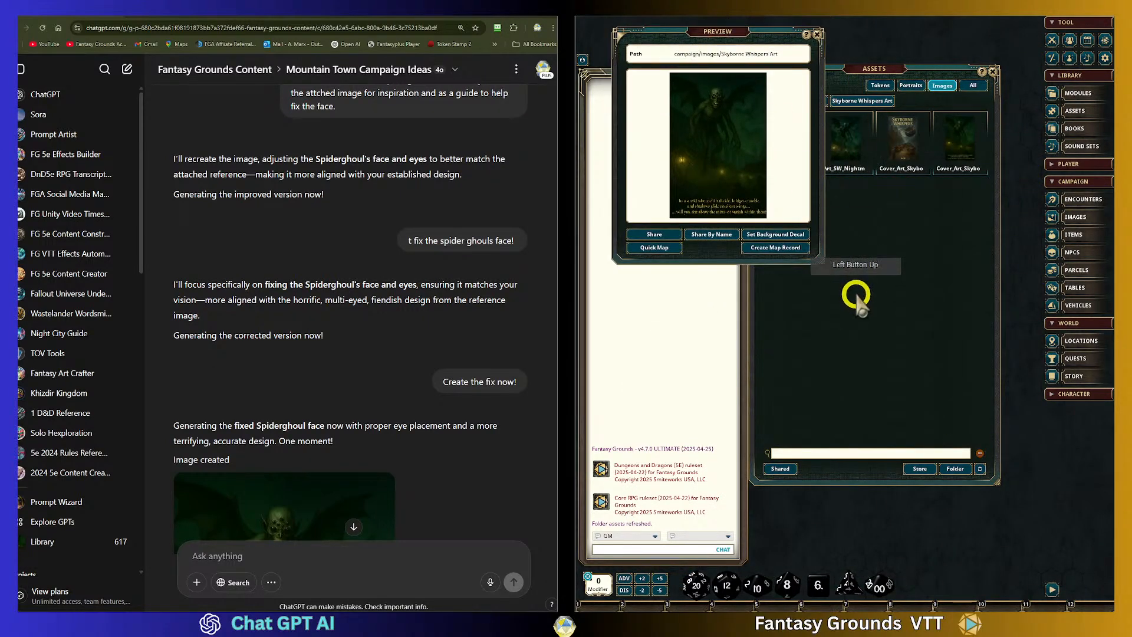
pyautogui.moveTo(823, 261); pyautogui.dragTo(1029, 555)
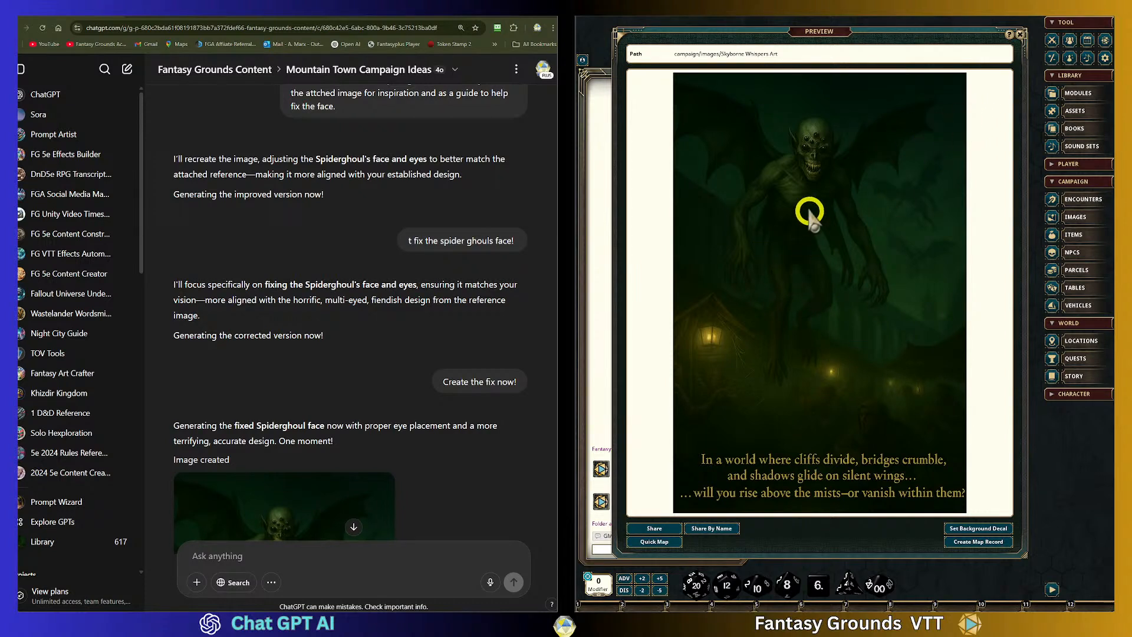
pyautogui.scroll(-15, 474, 300)
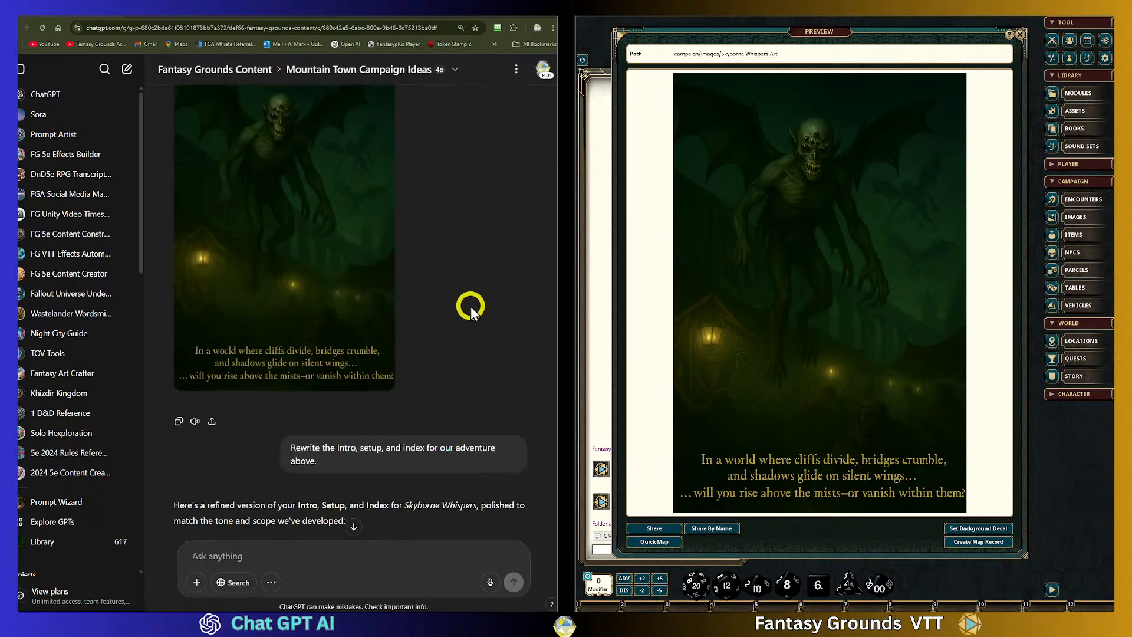
pyautogui.scroll(-9, 470, 302)
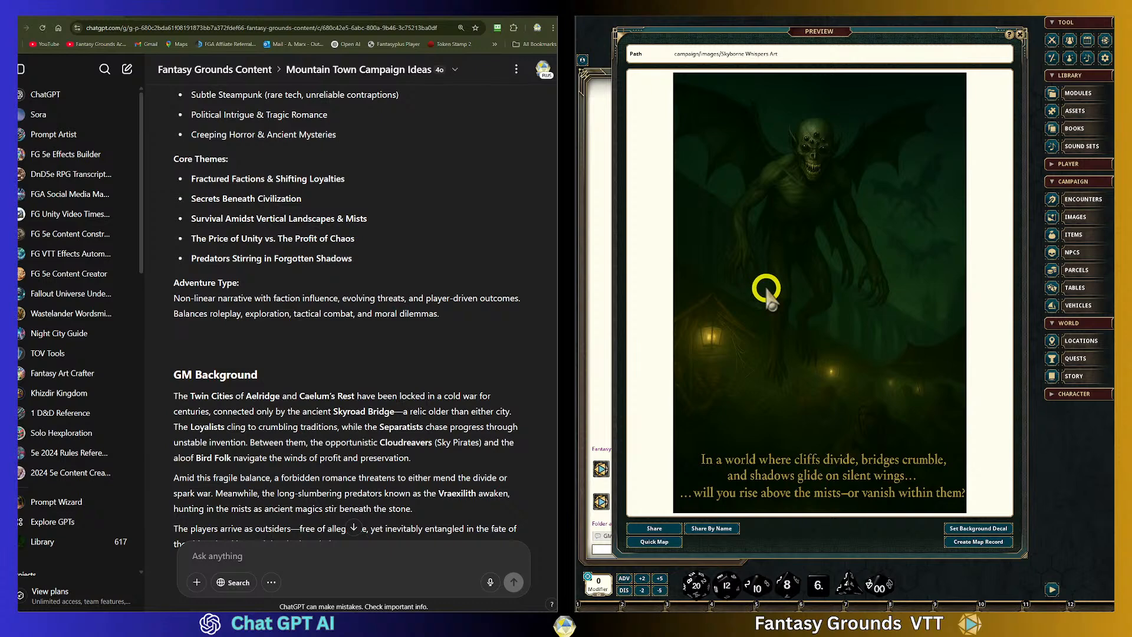
# Replace the cover preview with the Art_SW_Market Bridge_01 asset and enlarge its preview window
pyautogui.click(1020, 34)
pyautogui.click(787, 142)
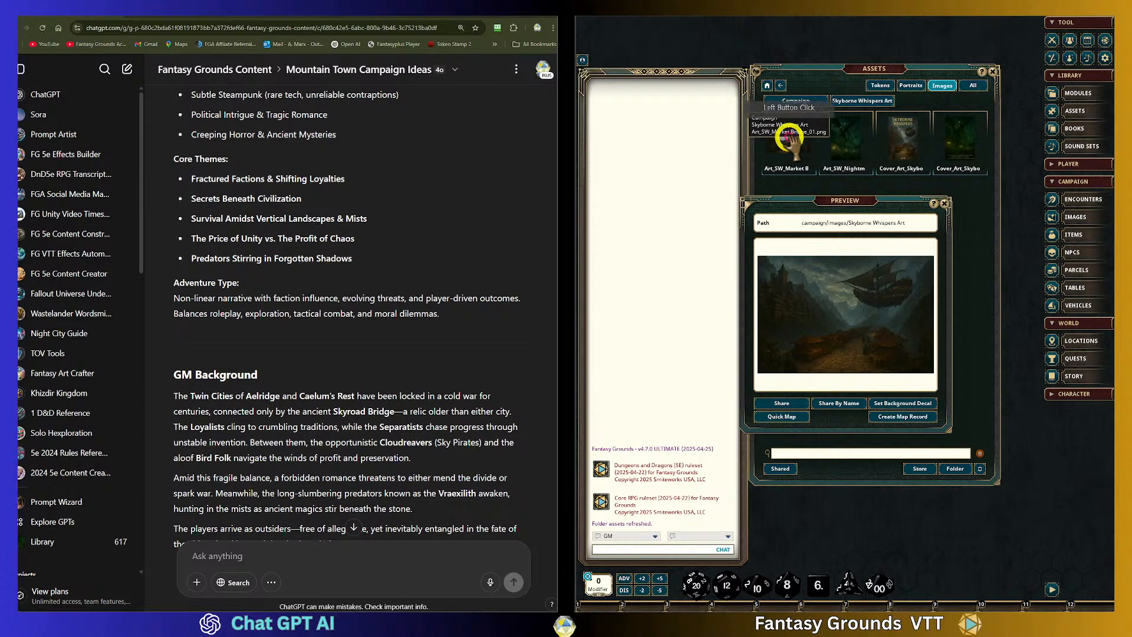
pyautogui.moveTo(831, 203); pyautogui.dragTo(690, 46)
pyautogui.moveTo(811, 277); pyautogui.dragTo(1081, 513)
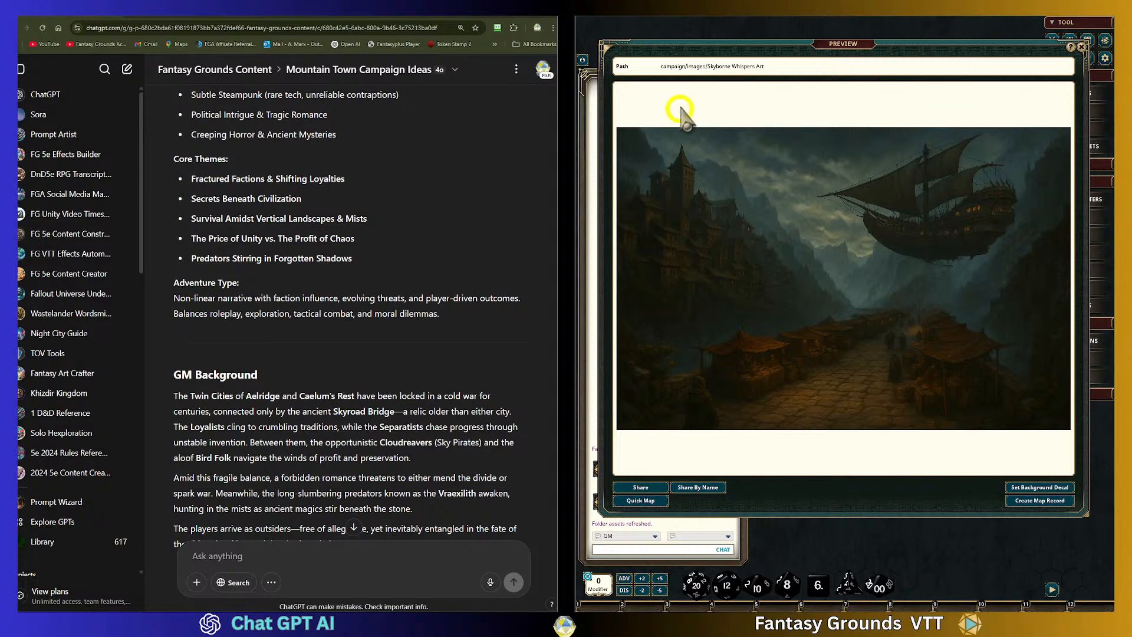
# Open the chat's earlier image of the winged creature above the bridges for a selection edit and mark the creature's face
pyautogui.scroll(20, 339, 287)
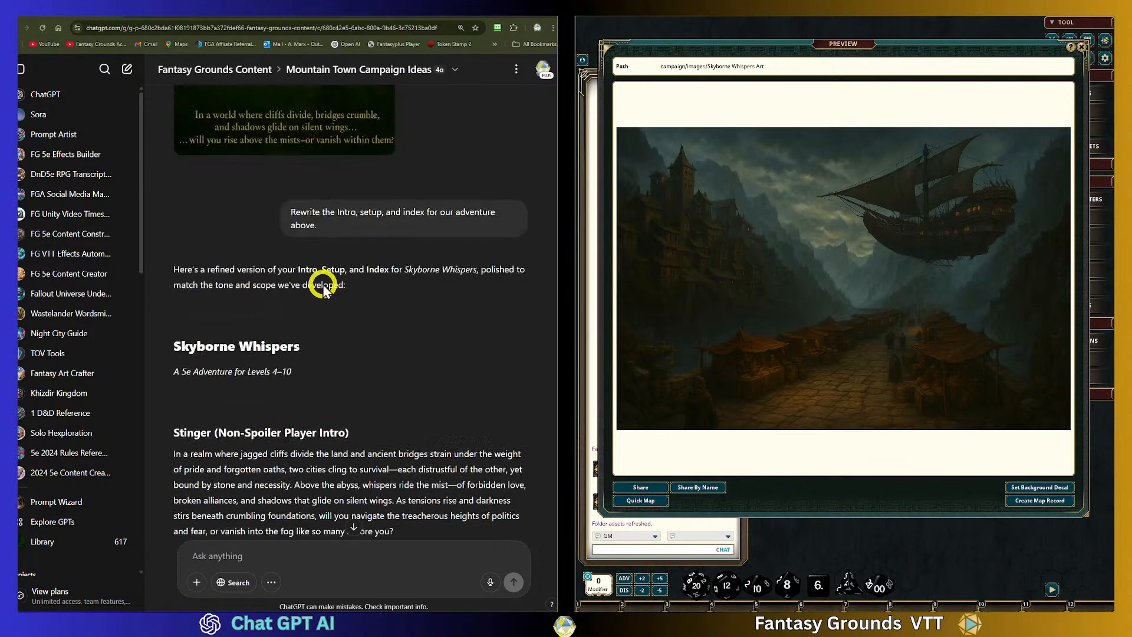
pyautogui.scroll(8, 316, 281)
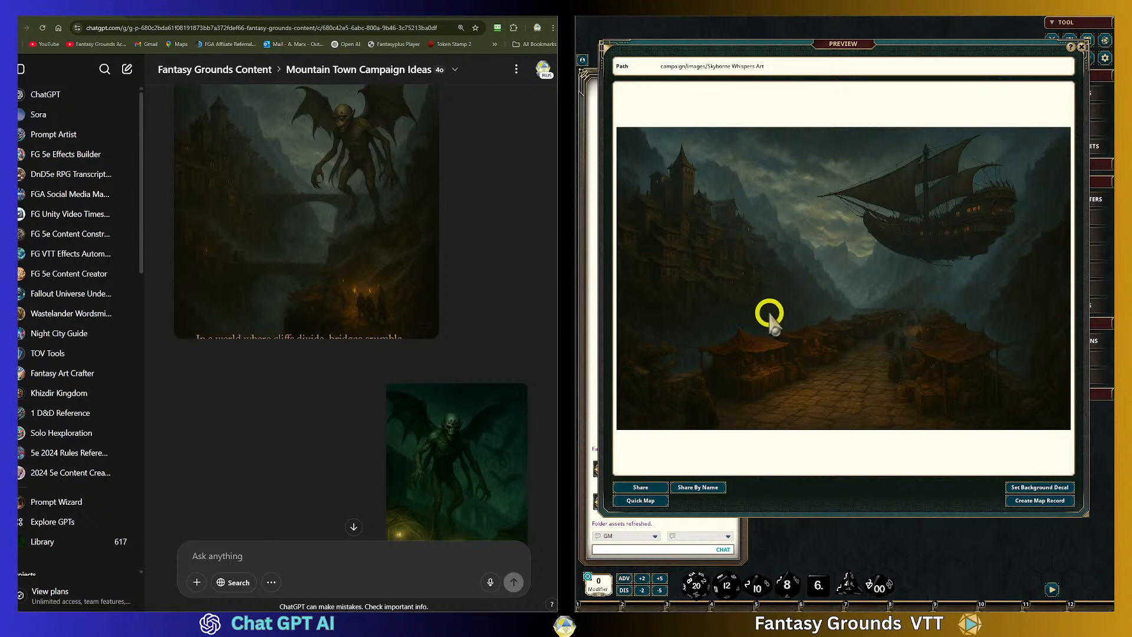
pyautogui.click(361, 283)
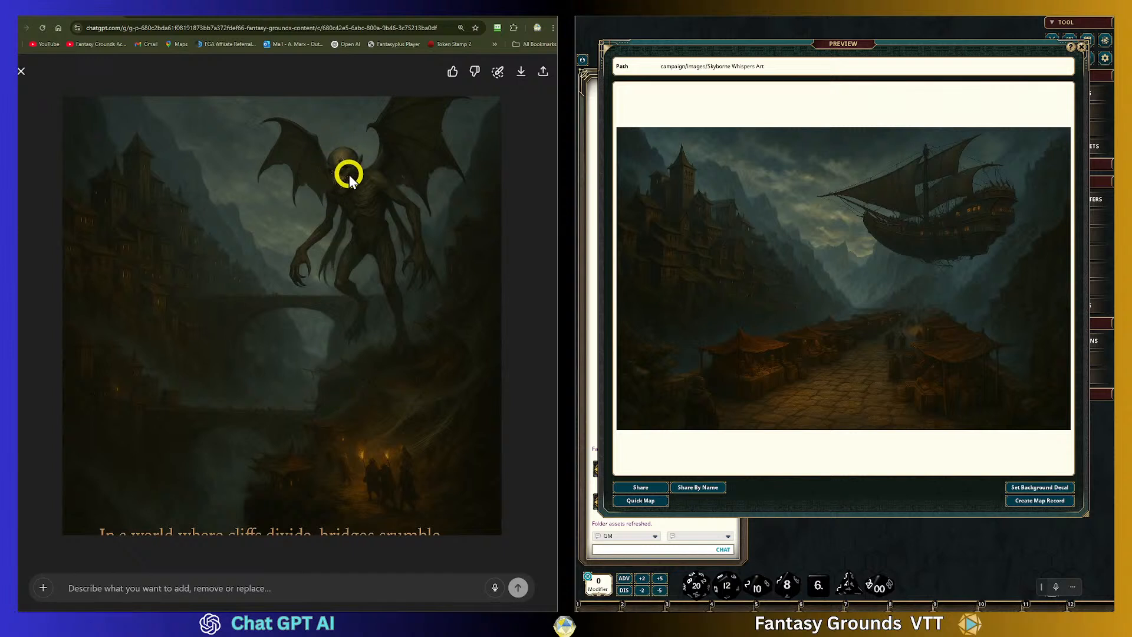
pyautogui.click(498, 74)
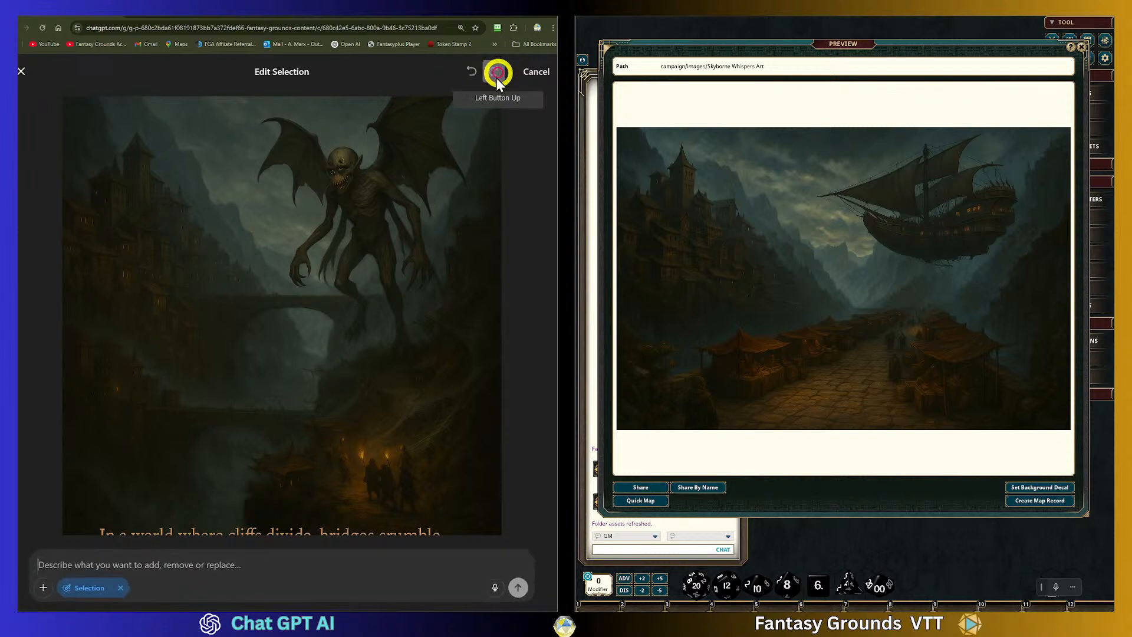
pyautogui.click(336, 168)
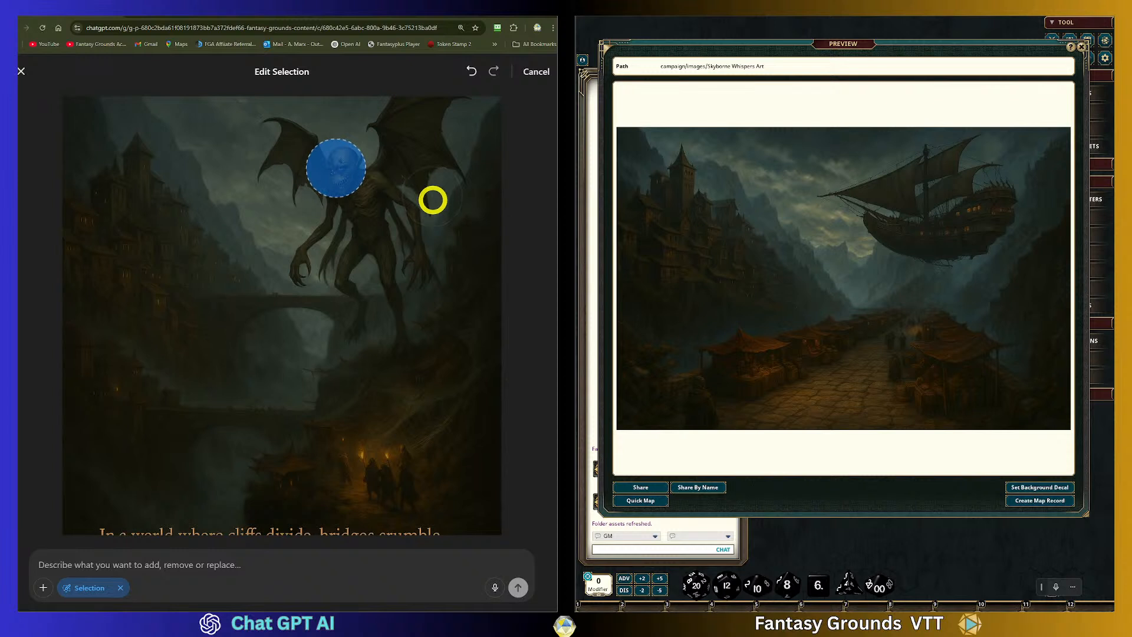
# Extend the selection around the creature's head and shoulders and submit the edit request "Please fix the face and the eyes."
pyautogui.click(142, 570)
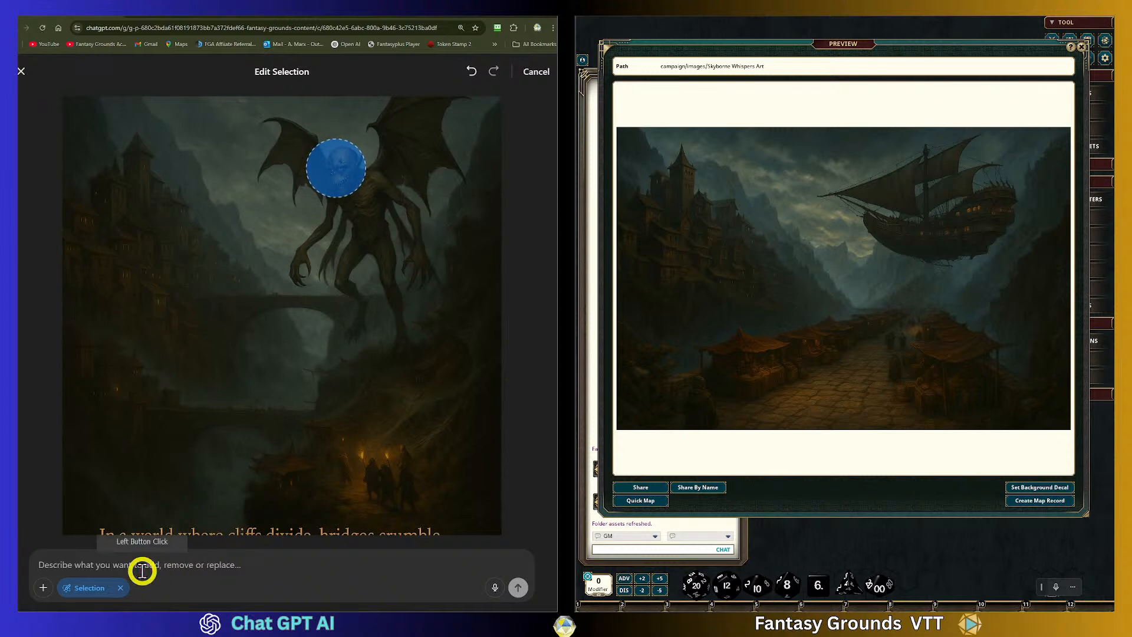
pyautogui.write('PLease fix the face and the eyes')
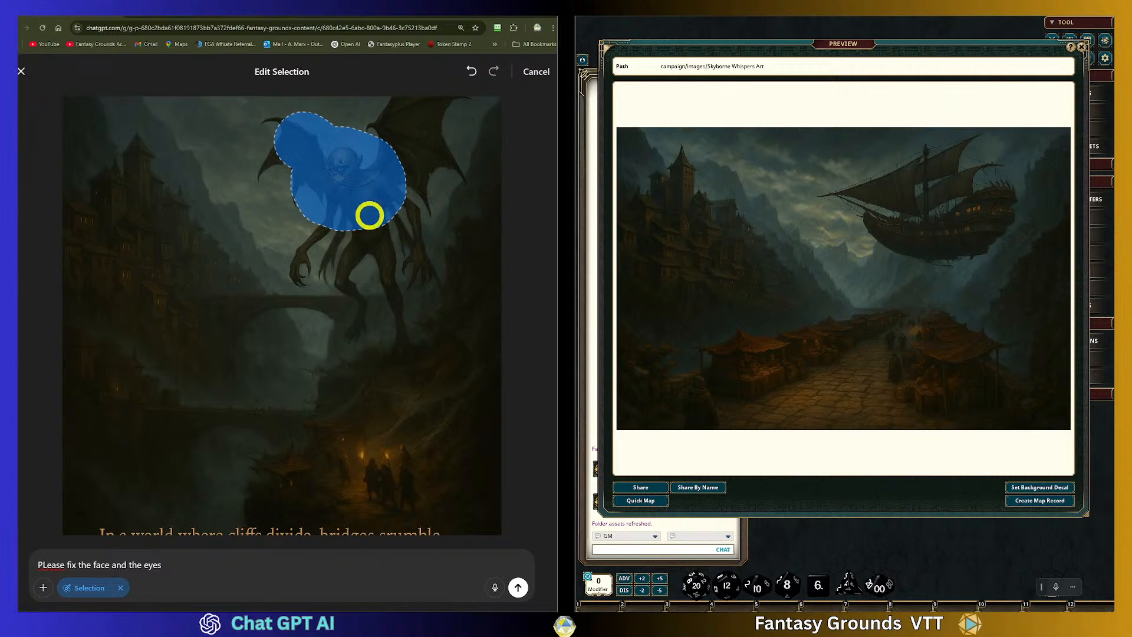
pyautogui.click(87, 588)
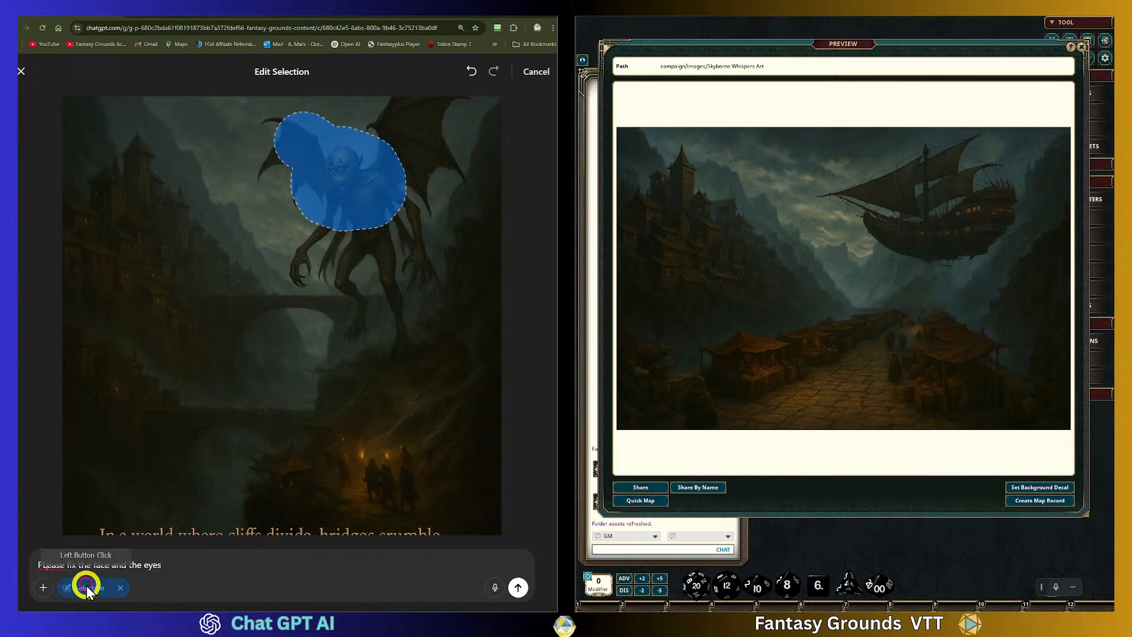
pyautogui.press('BackSpace')
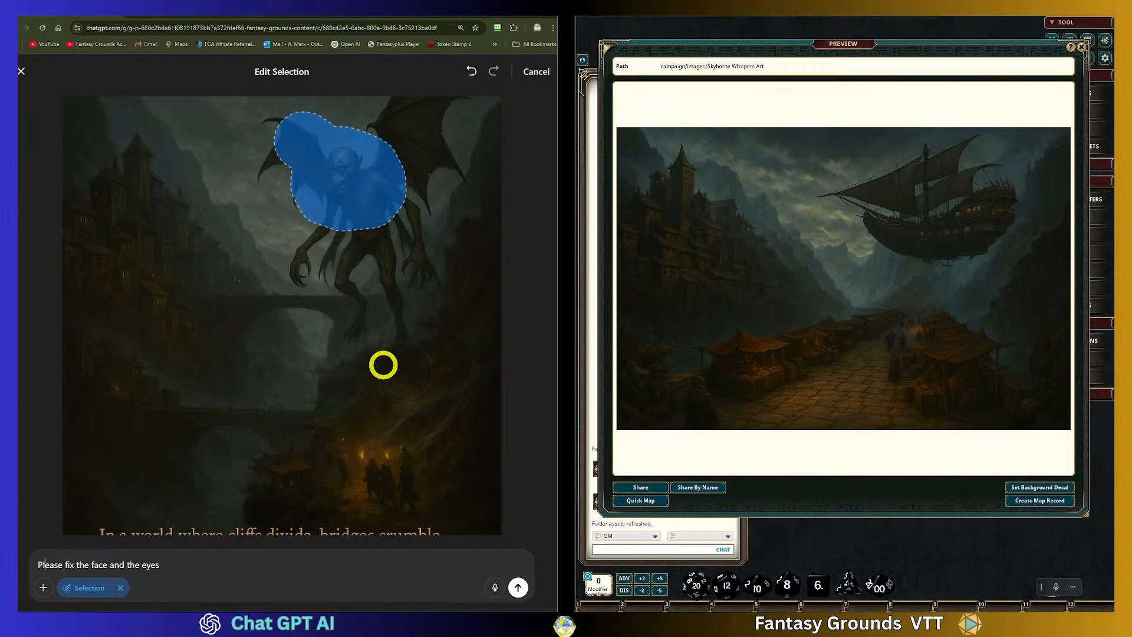
pyautogui.click(215, 582)
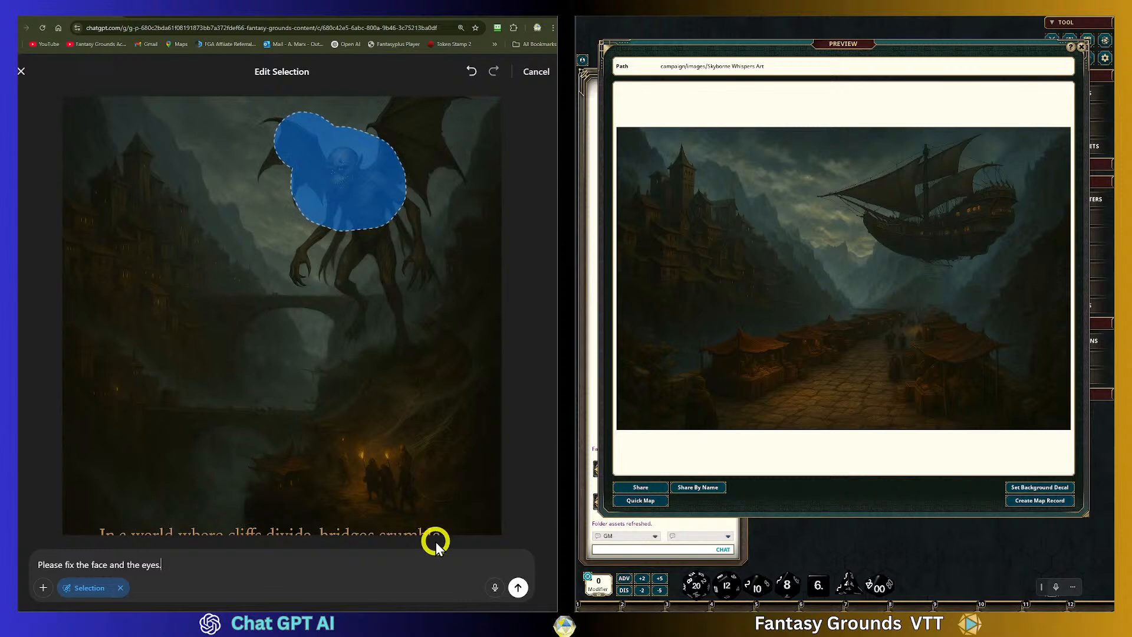
pyautogui.click(519, 588)
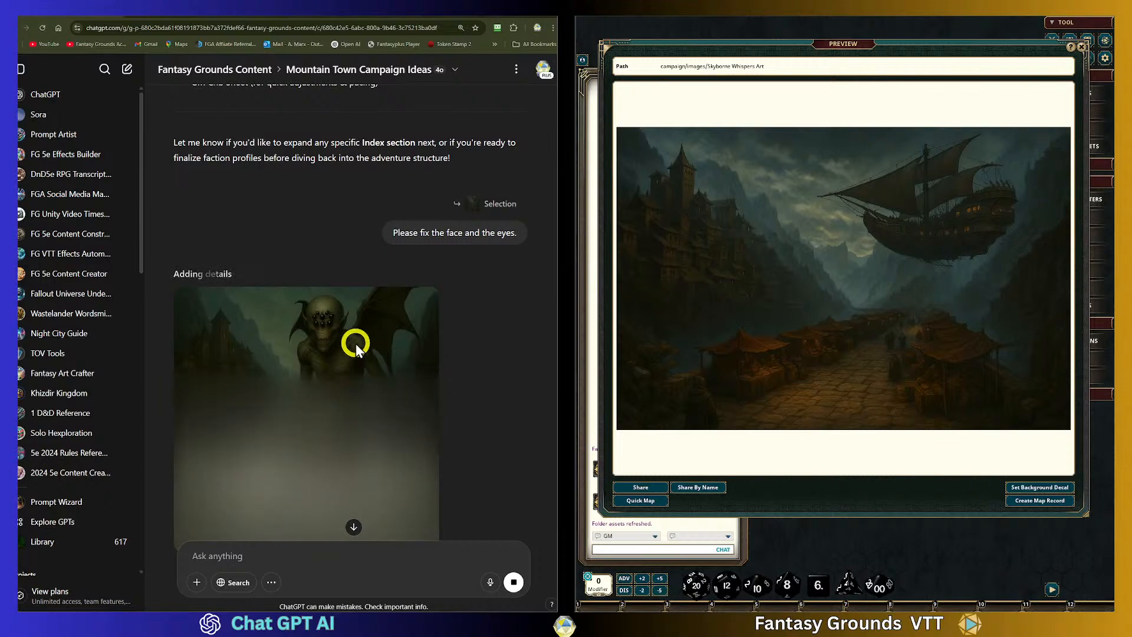
# Examine the regenerated creature image from the face-and-eyes edit, checking the face, body and caption against the request
pyautogui.scroll(20, 372, 343)
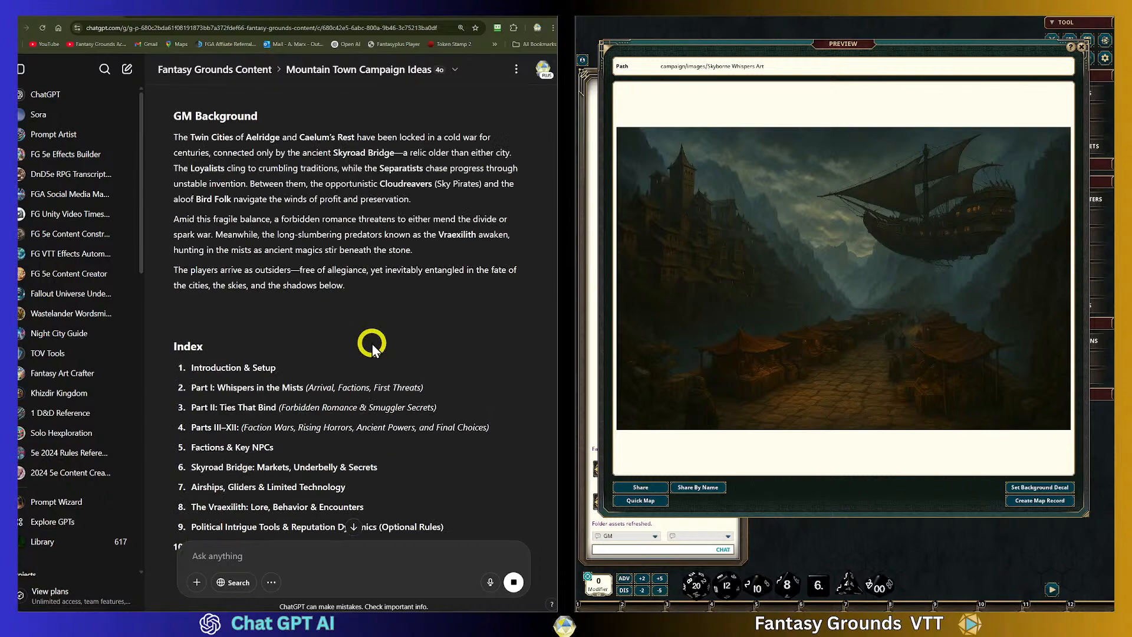
pyautogui.scroll(-20, 371, 343)
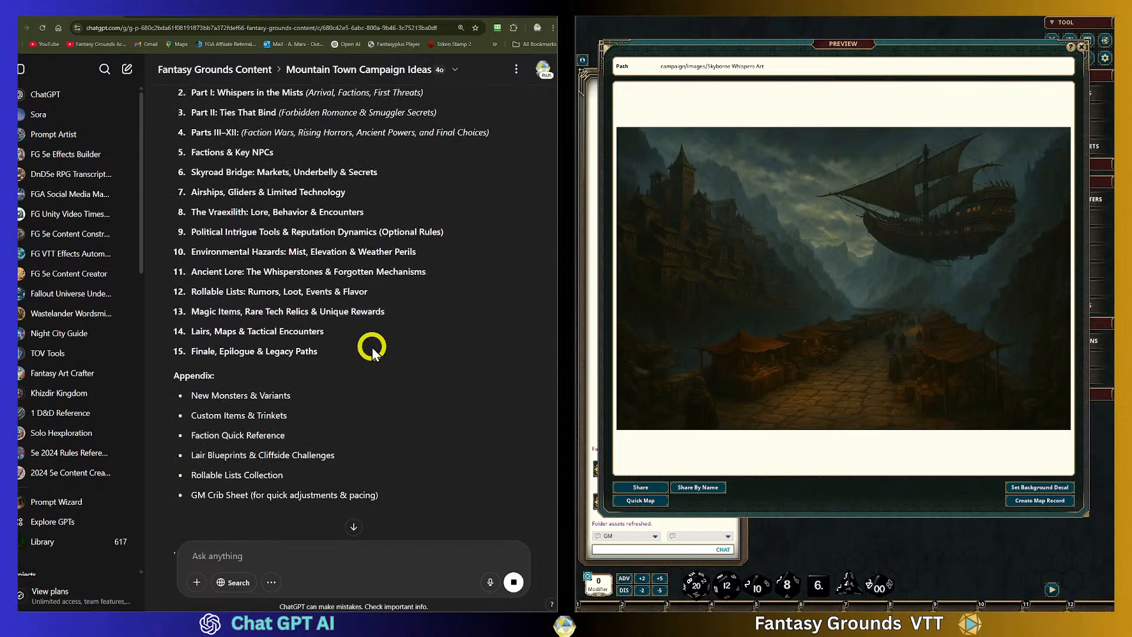
pyautogui.scroll(4, 373, 349)
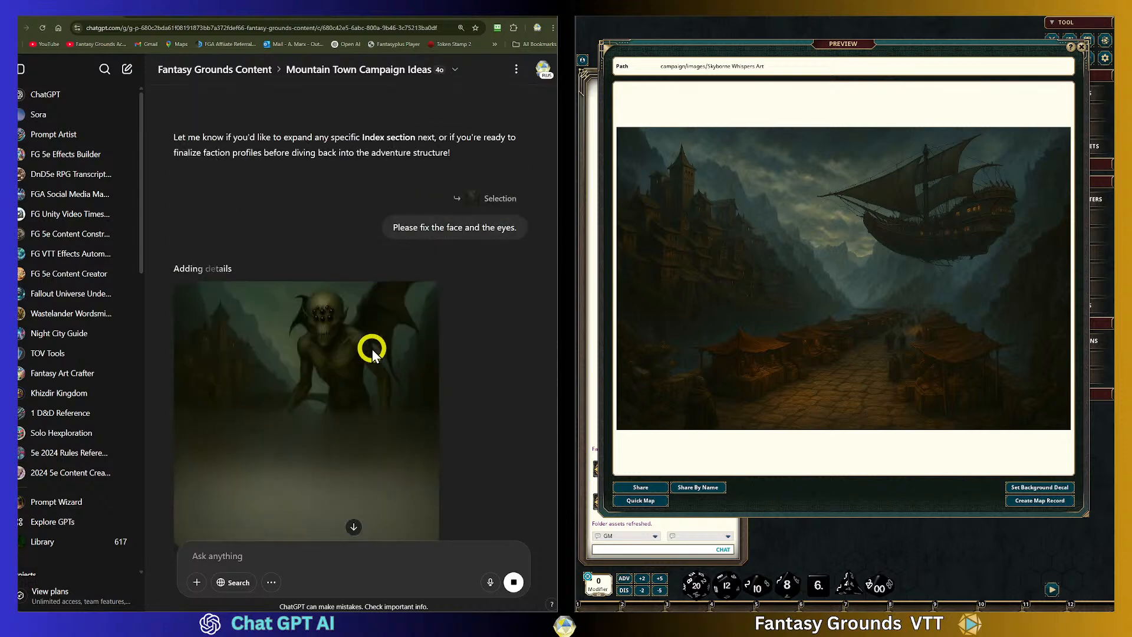
pyautogui.scroll(-2, 373, 349)
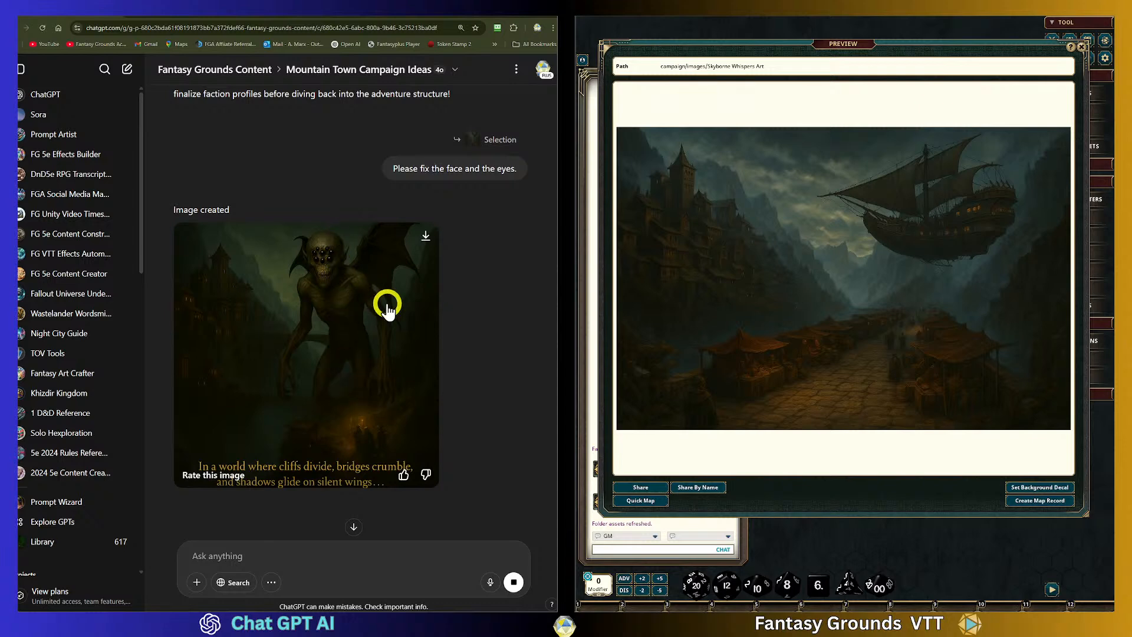
pyautogui.scroll(-2, 387, 304)
pyautogui.scroll(2, 394, 314)
pyautogui.scroll(-2, 326, 289)
pyautogui.scroll(3, 329, 312)
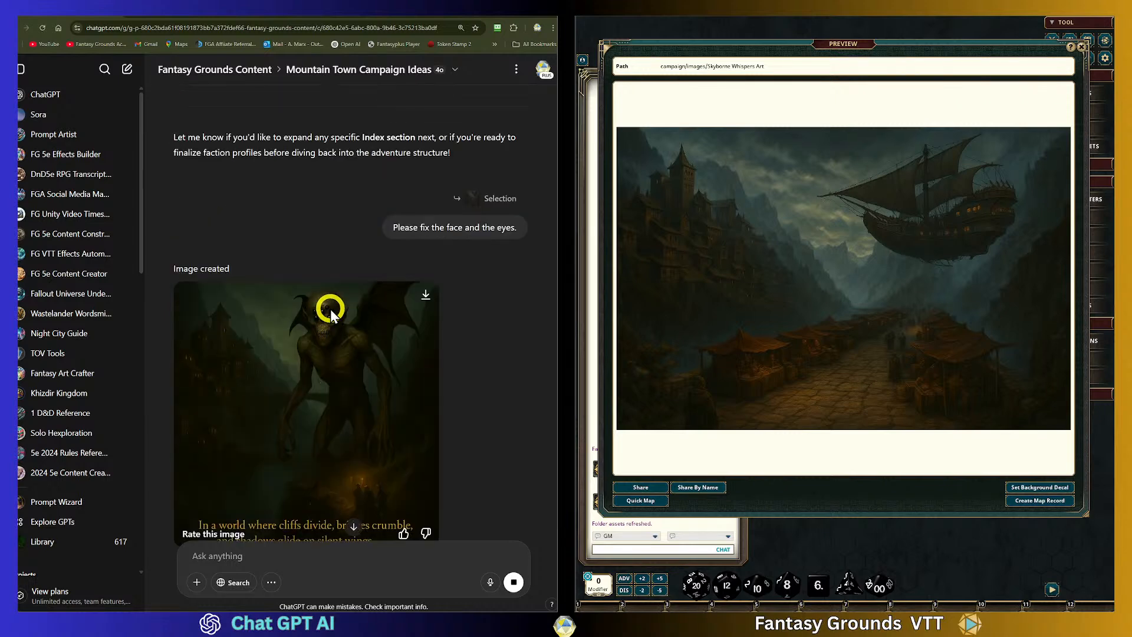
pyautogui.scroll(-3, 332, 330)
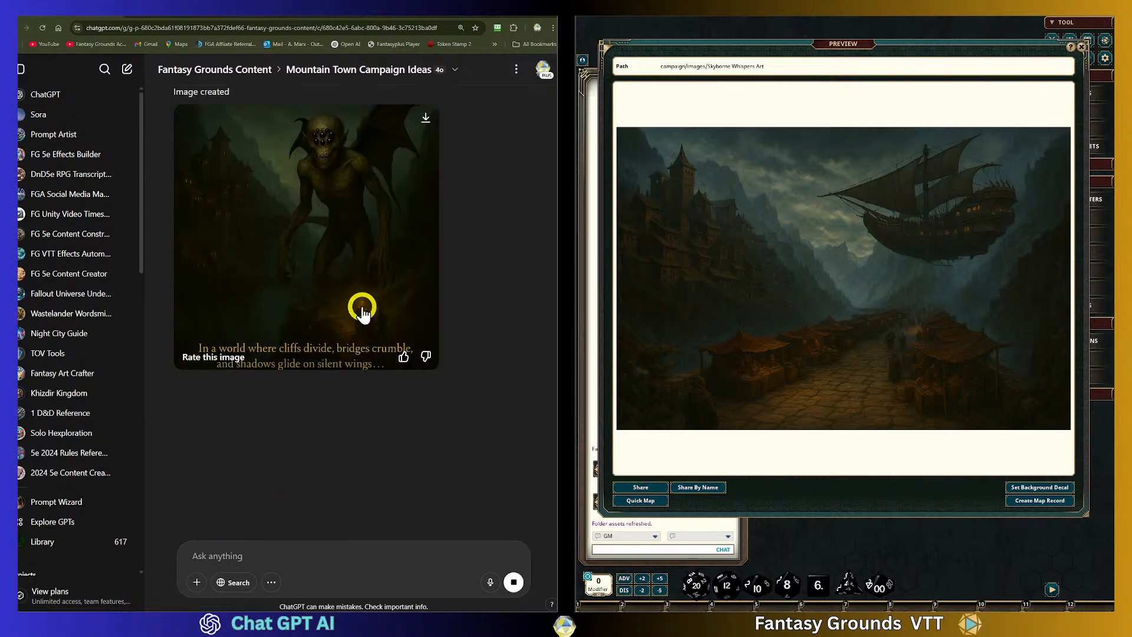
pyautogui.scroll(3, 386, 337)
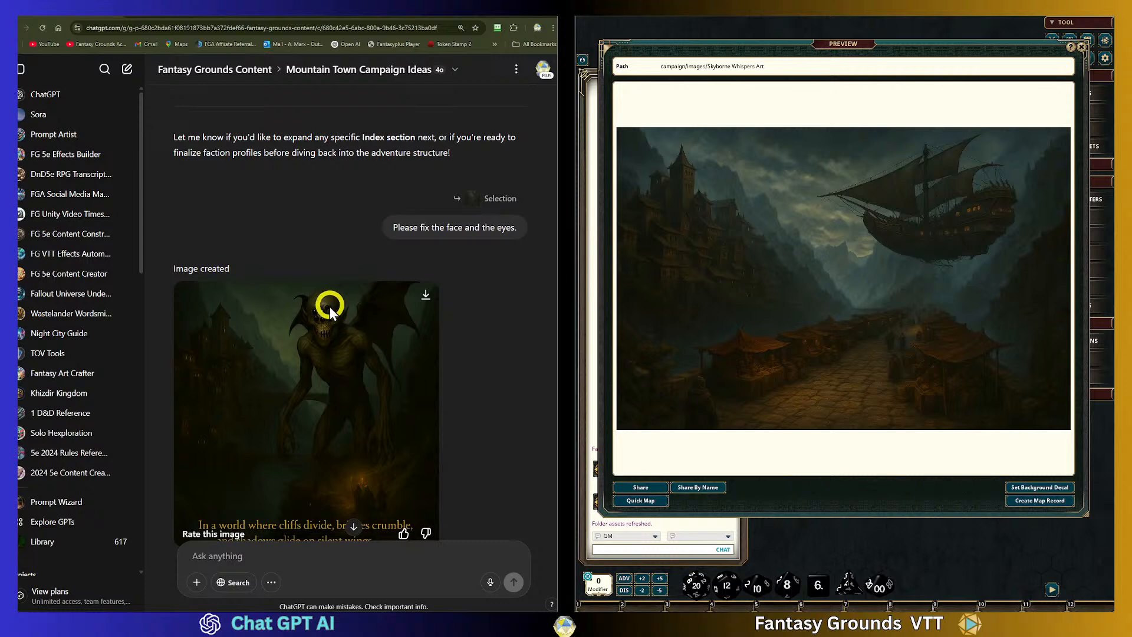
pyautogui.scroll(-3, 375, 352)
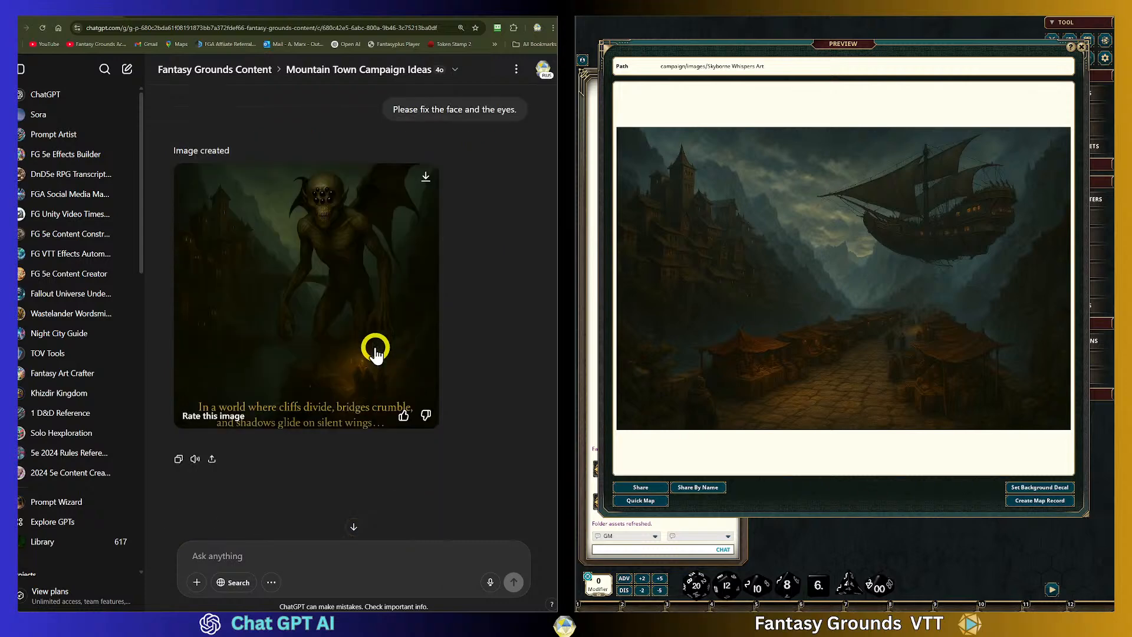
# Review the regenerated creature image and submit negative feedback on it for inaccurate text rendering
pyautogui.scroll(12, 372, 341)
pyautogui.scroll(5, 371, 337)
pyautogui.scroll(-15, 372, 338)
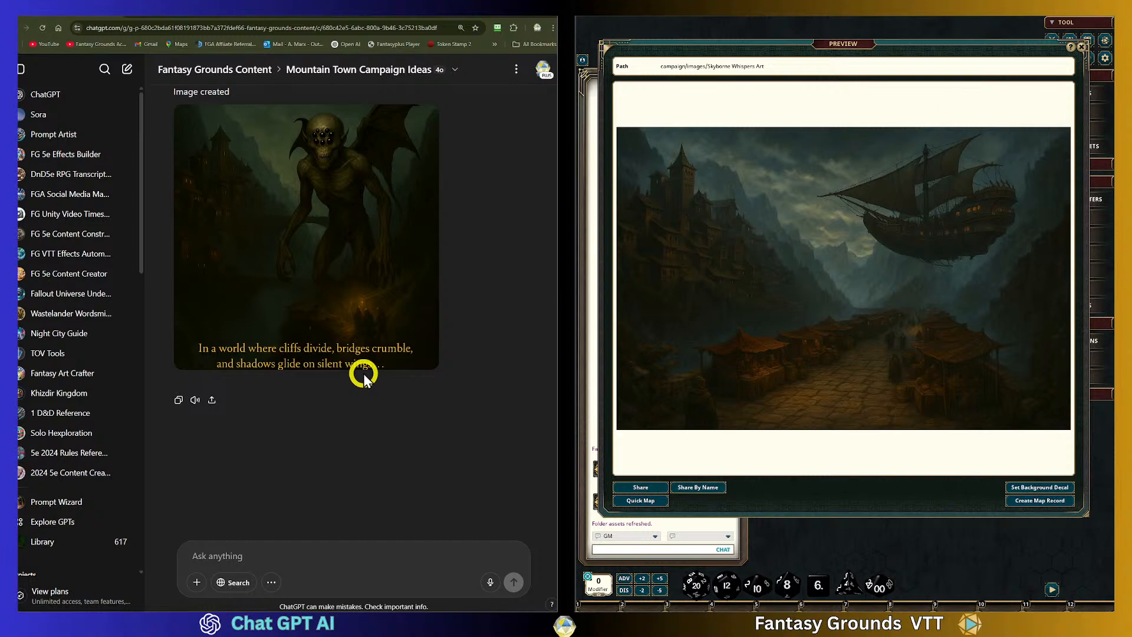
pyautogui.scroll(2, 365, 277)
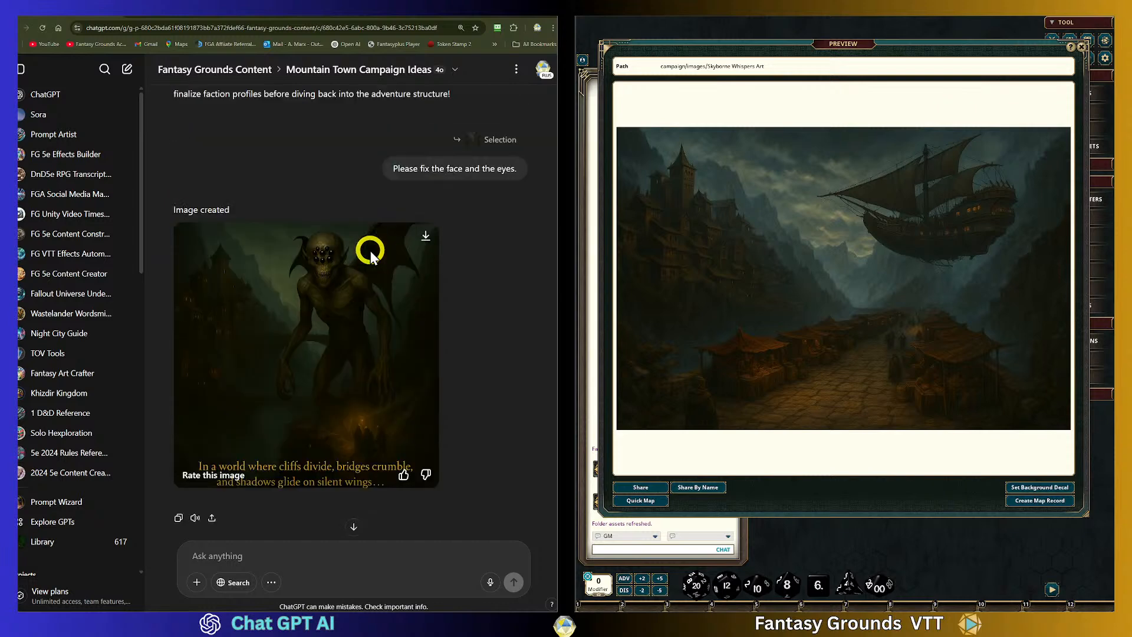
pyautogui.scroll(-1, 372, 253)
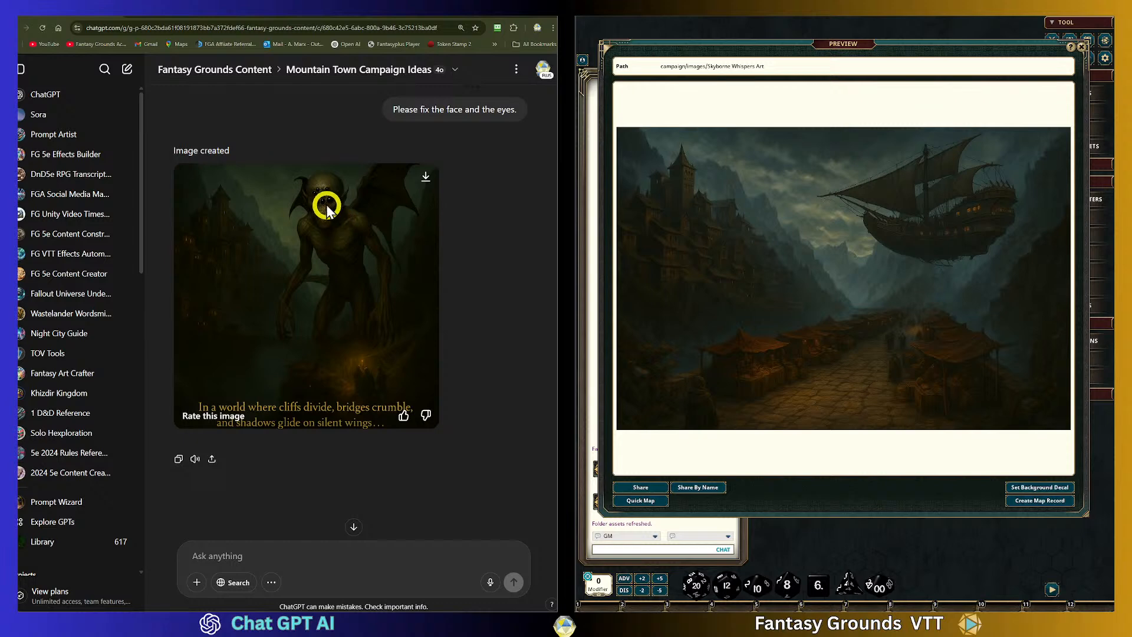
pyautogui.scroll(-1, 358, 311)
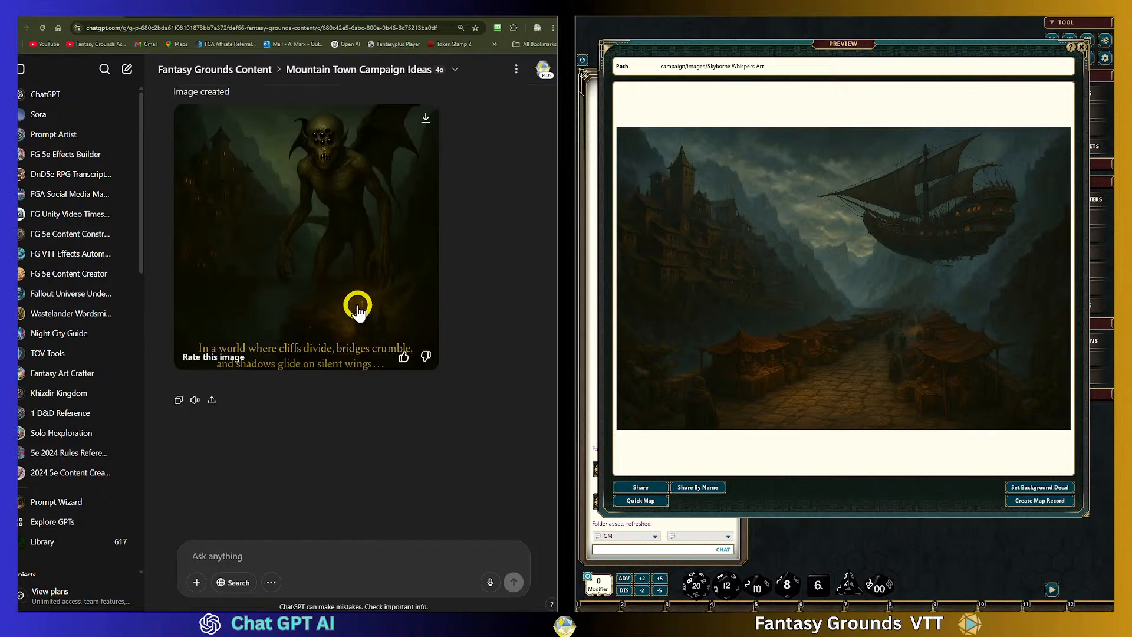
pyautogui.click(424, 356)
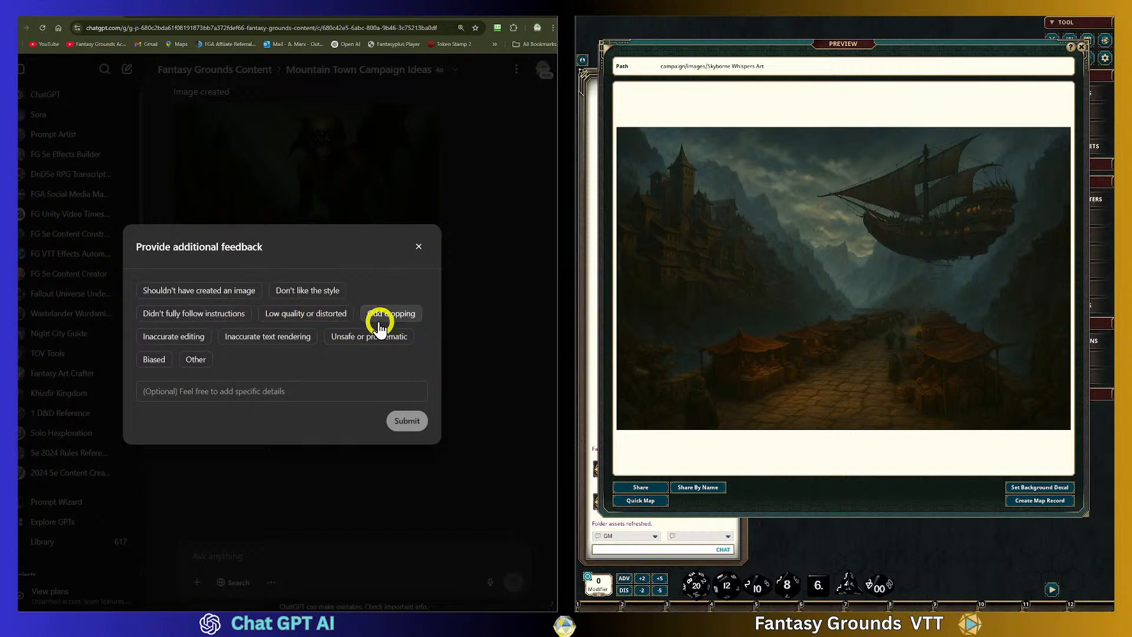
pyautogui.click(248, 339)
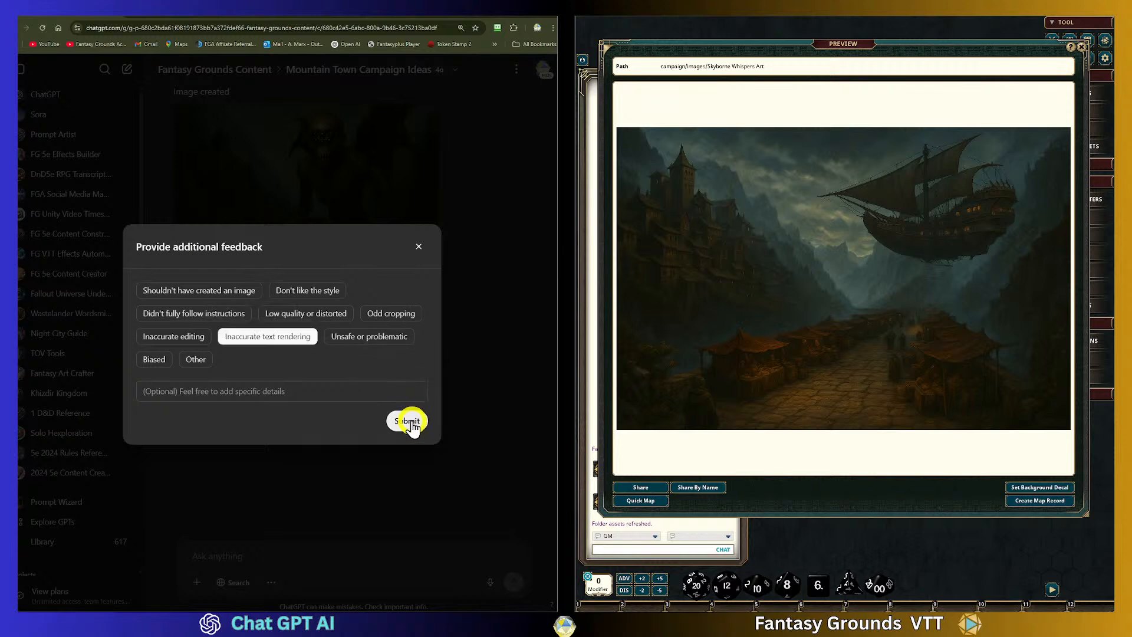
pyautogui.click(412, 421)
# Review the rewritten Skyborne Whispers intro, setup and index above the regenerated creature image
pyautogui.scroll(8, 432, 395)
pyautogui.scroll(4, 431, 394)
pyautogui.scroll(-10, 431, 392)
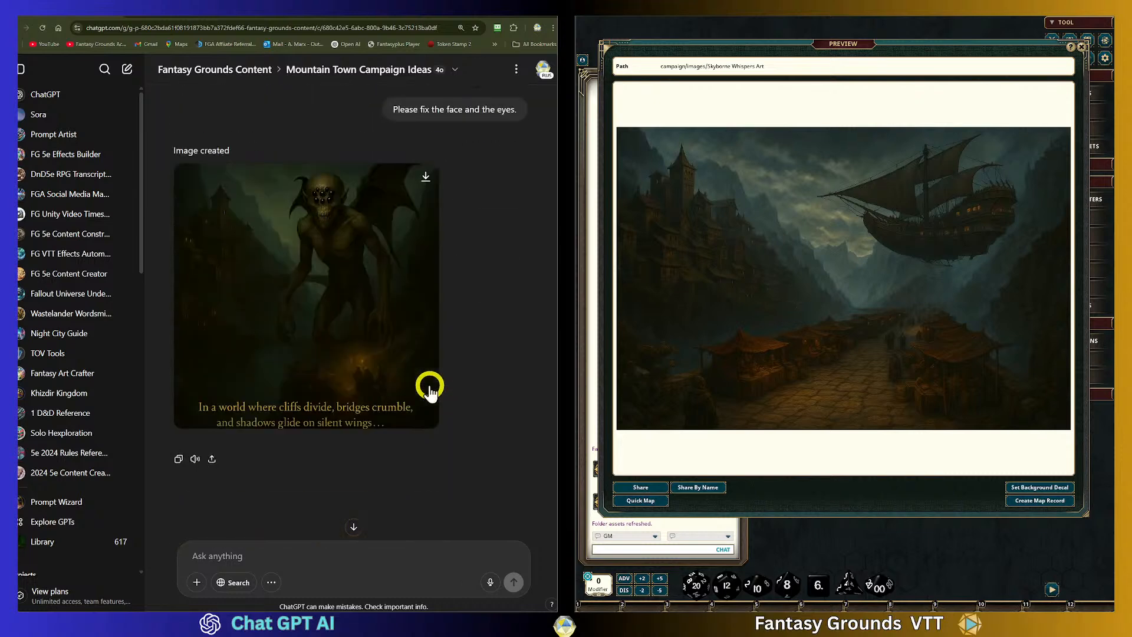
pyautogui.scroll(-2, 430, 389)
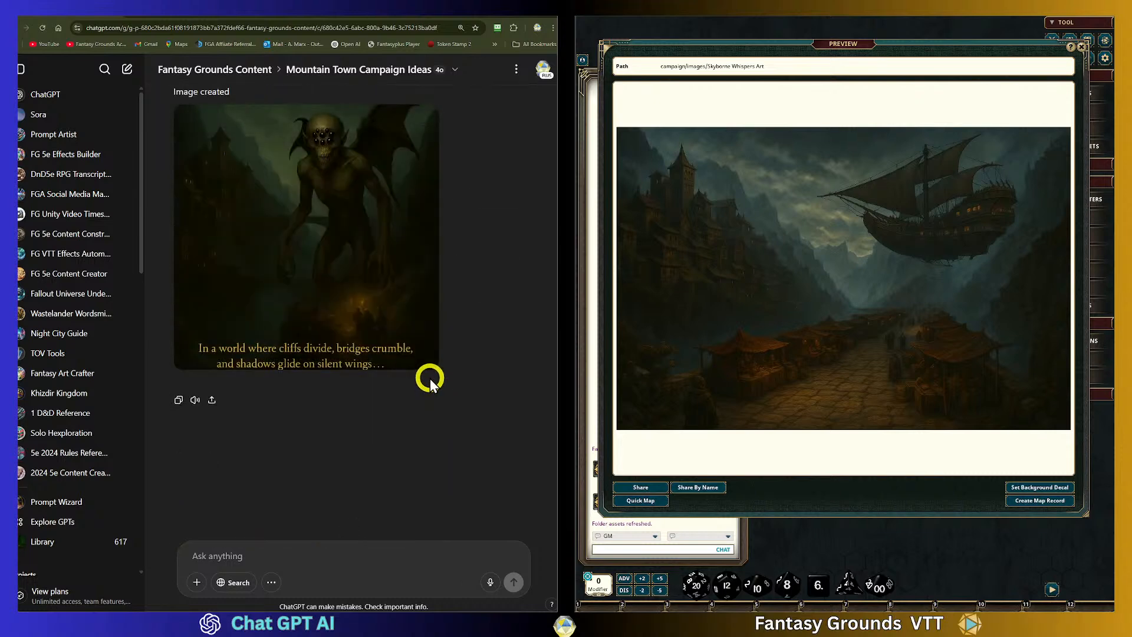
pyautogui.scroll(10, 424, 374)
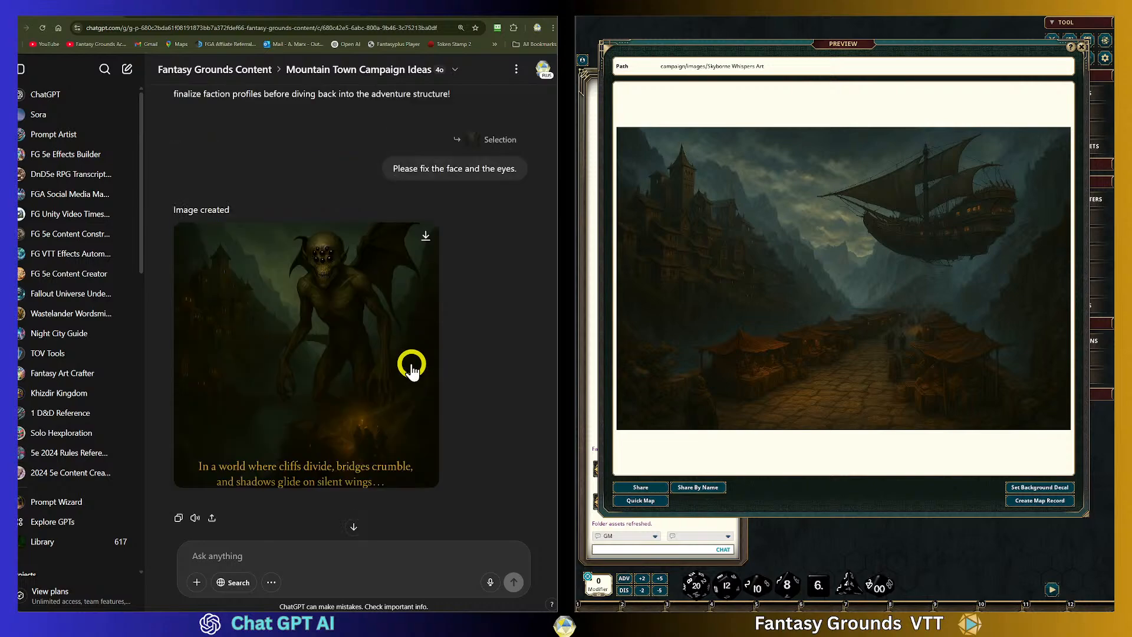
pyautogui.scroll(10, 411, 360)
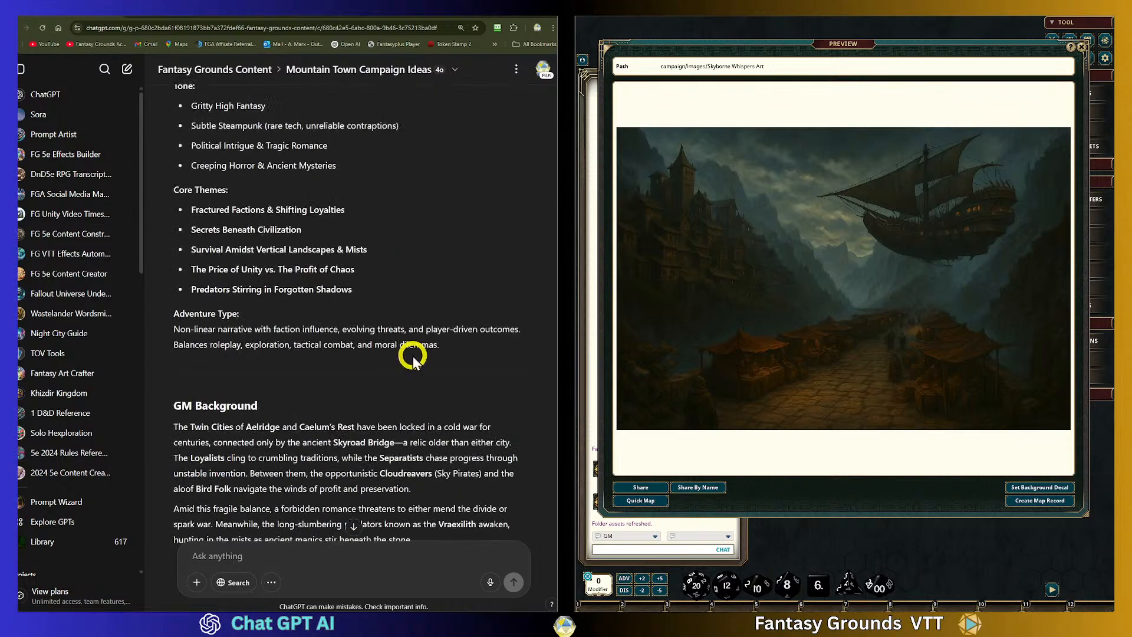
pyautogui.scroll(8, 415, 347)
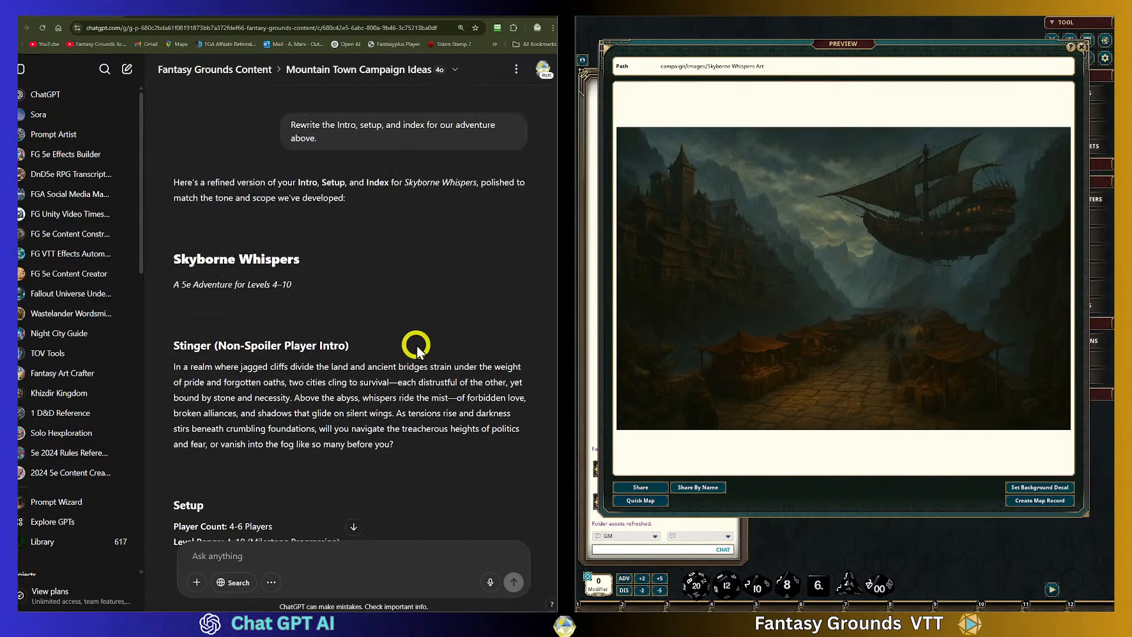
pyautogui.scroll(-5, 416, 348)
pyautogui.scroll(-4, 415, 355)
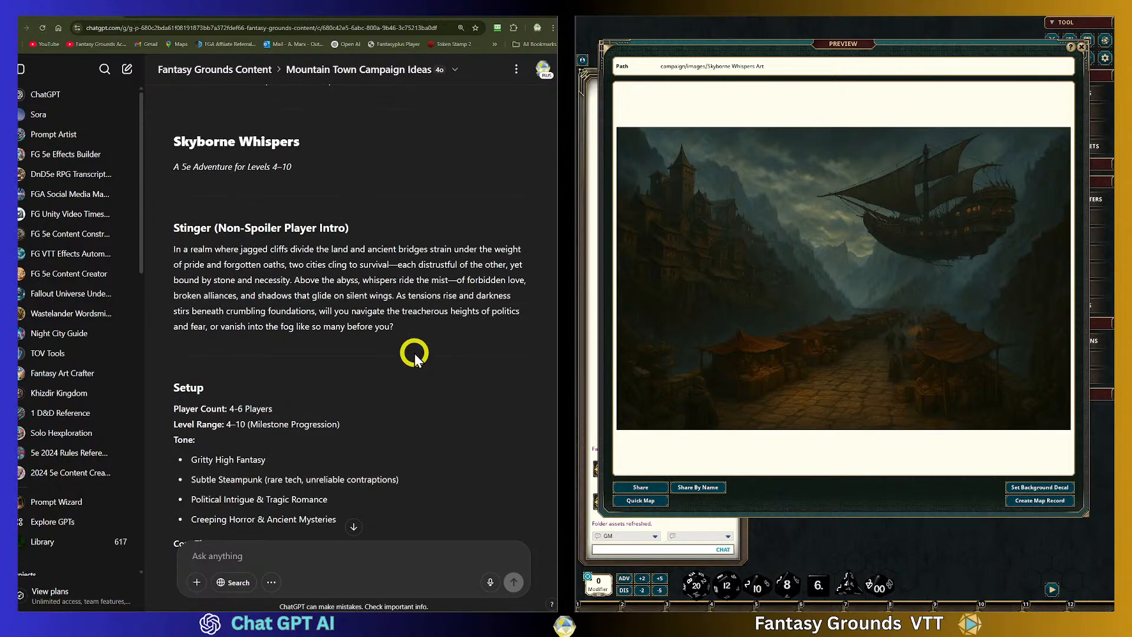
pyautogui.scroll(-10, 415, 354)
pyautogui.scroll(-20, 415, 356)
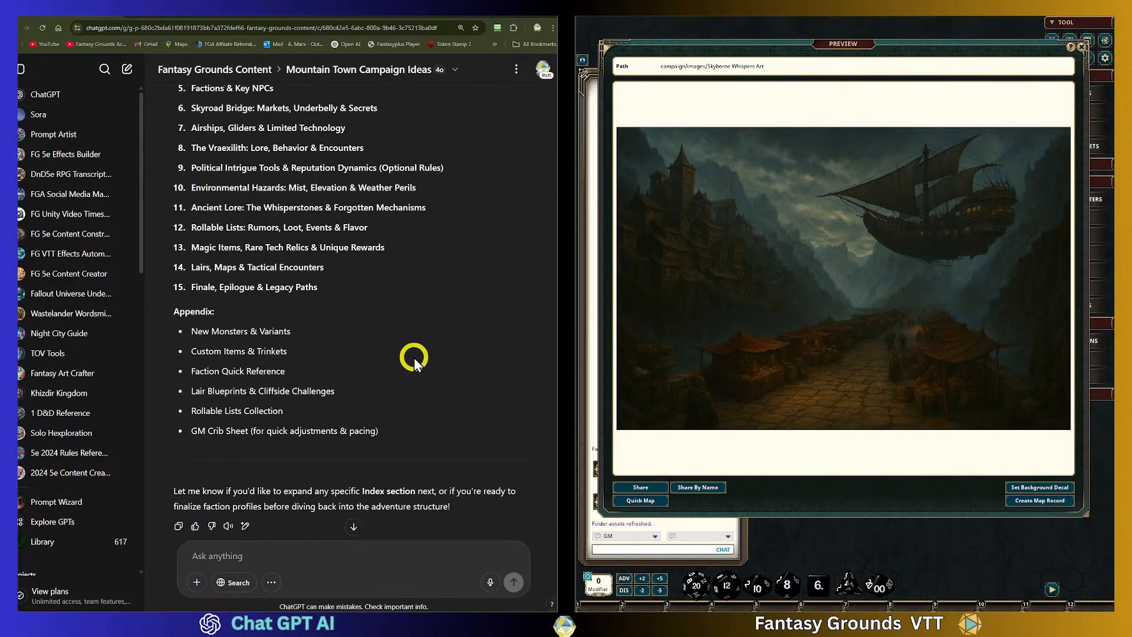
pyautogui.scroll(-2, 414, 356)
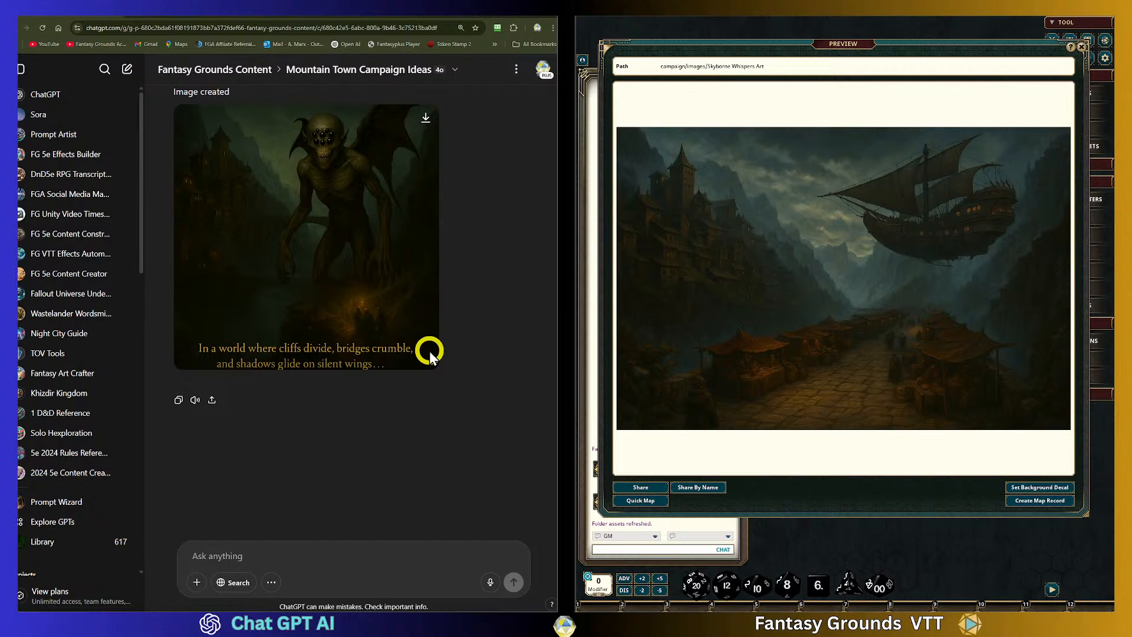
# Start a prompt reading "Create a detailed, HD, fantasy regional map of the Skyborne Whispers campaign adventure, which depicts the various locations, symbolically"
pyautogui.click(254, 550)
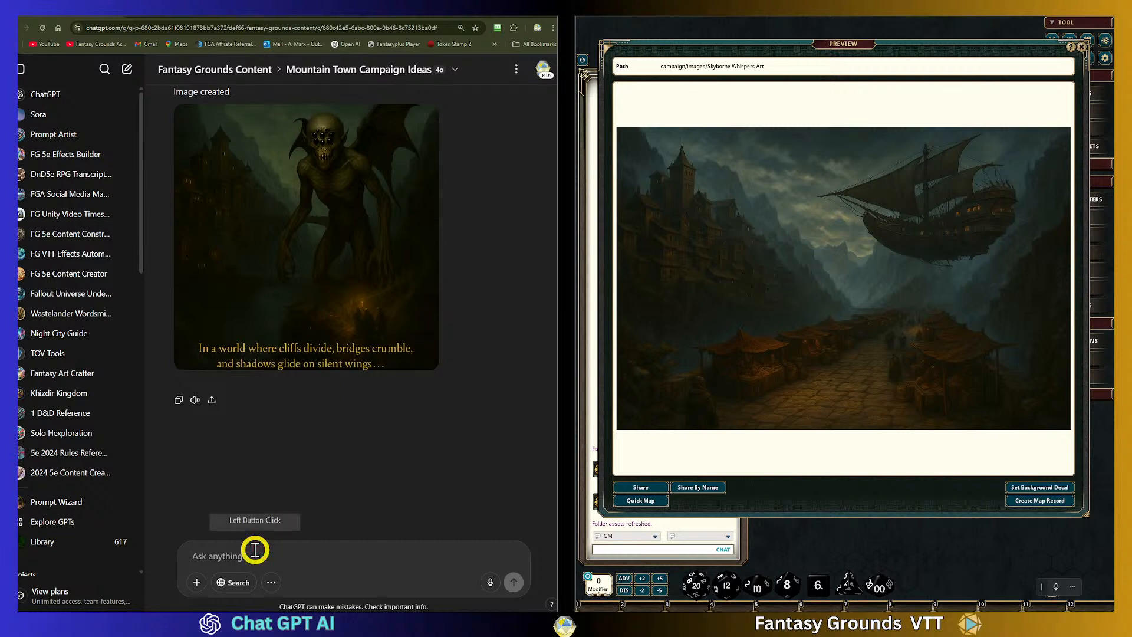
pyautogui.write('create')
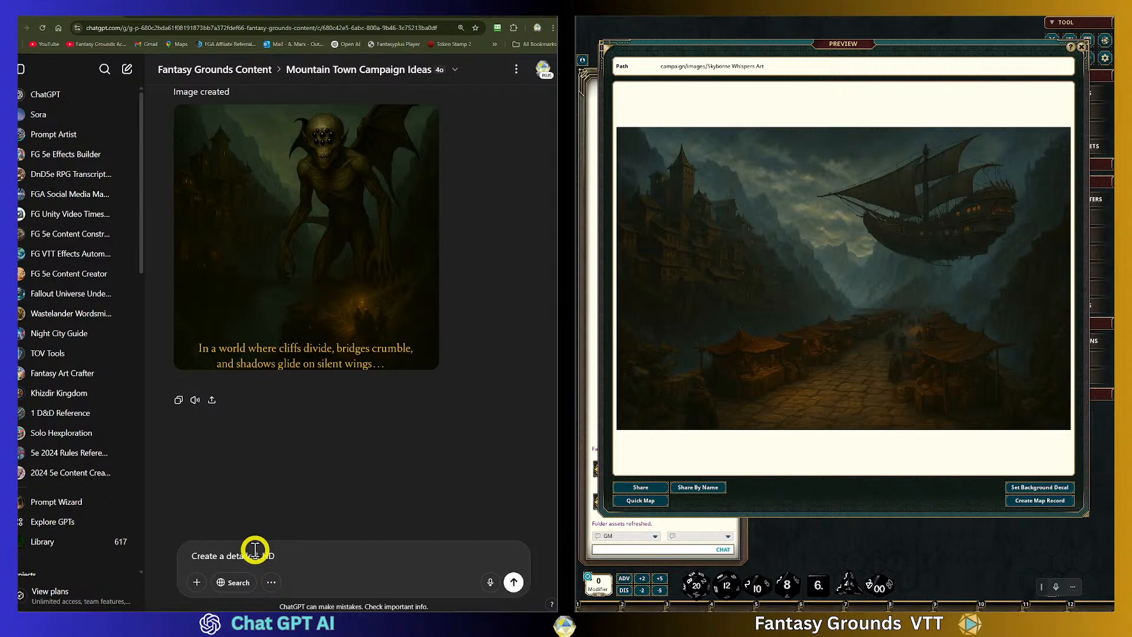
pyautogui.write('ntasy regional map of the Skyborn')
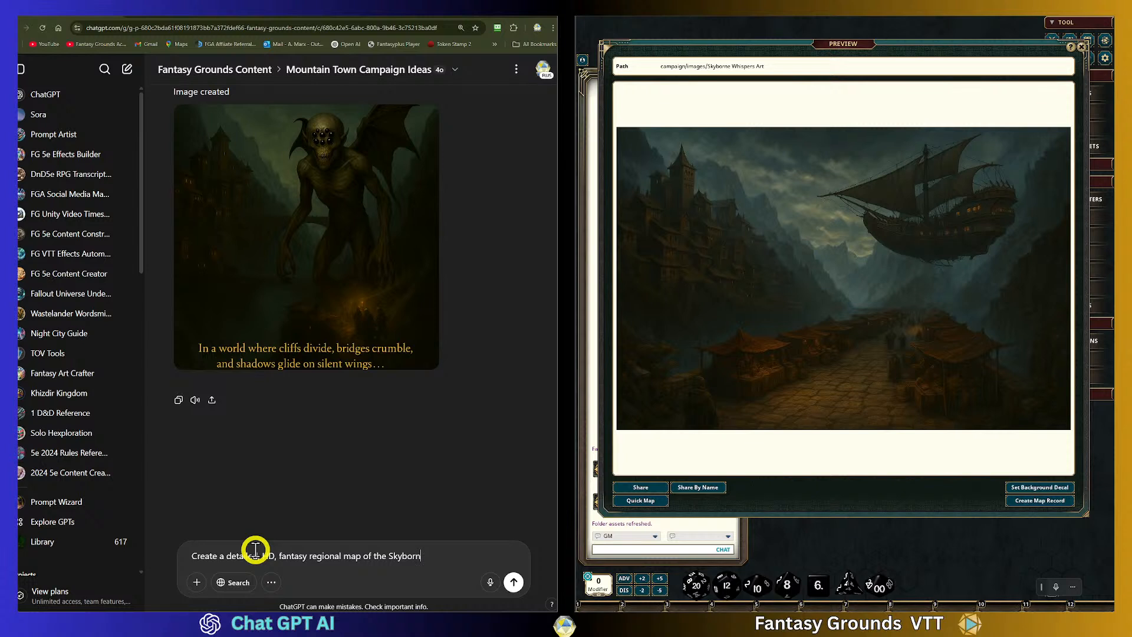
pyautogui.write('e Wh')
pyautogui.write('ispers campai')
pyautogui.write('gn adventu')
pyautogui.write('re, w')
pyautogui.write('hich depi')
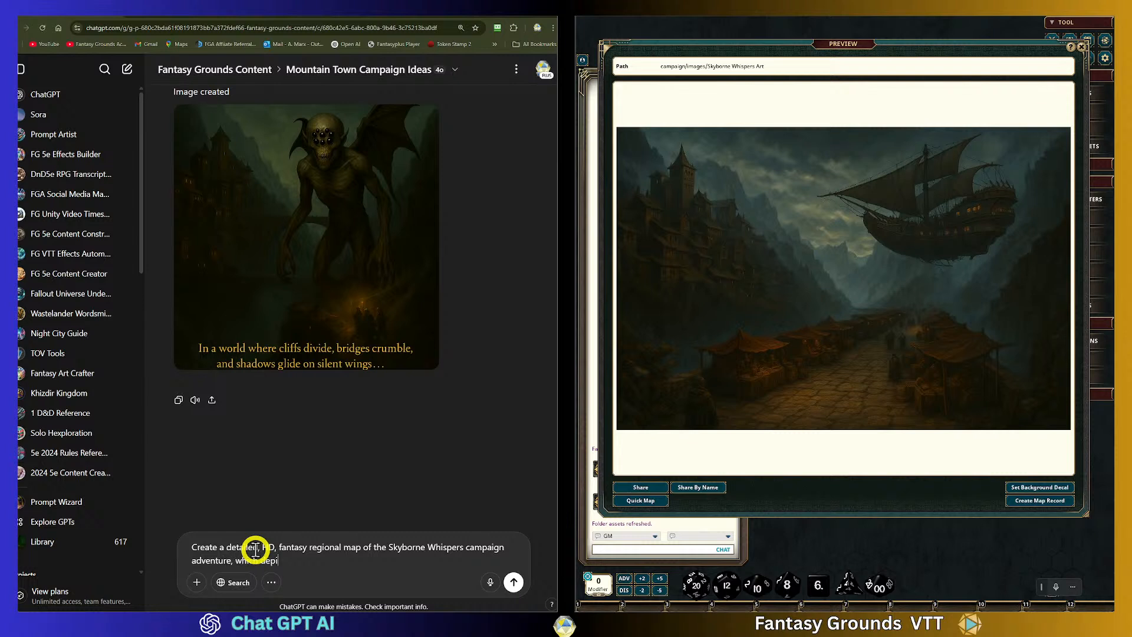
pyautogui.write('cts the various locations, symbolically')
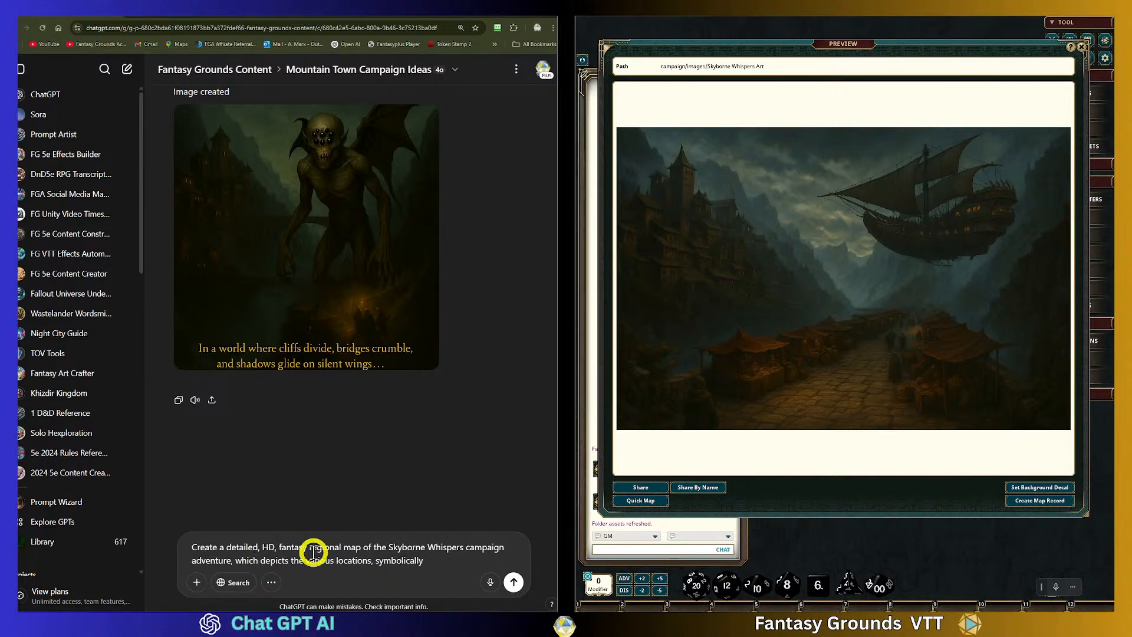
# Extend the prompt to show where the locations are in relationship to the narrative and the cliffside environment
pyautogui.rightClick(392, 559)
pyautogui.press('Escape')
pyautogui.click(437, 563)
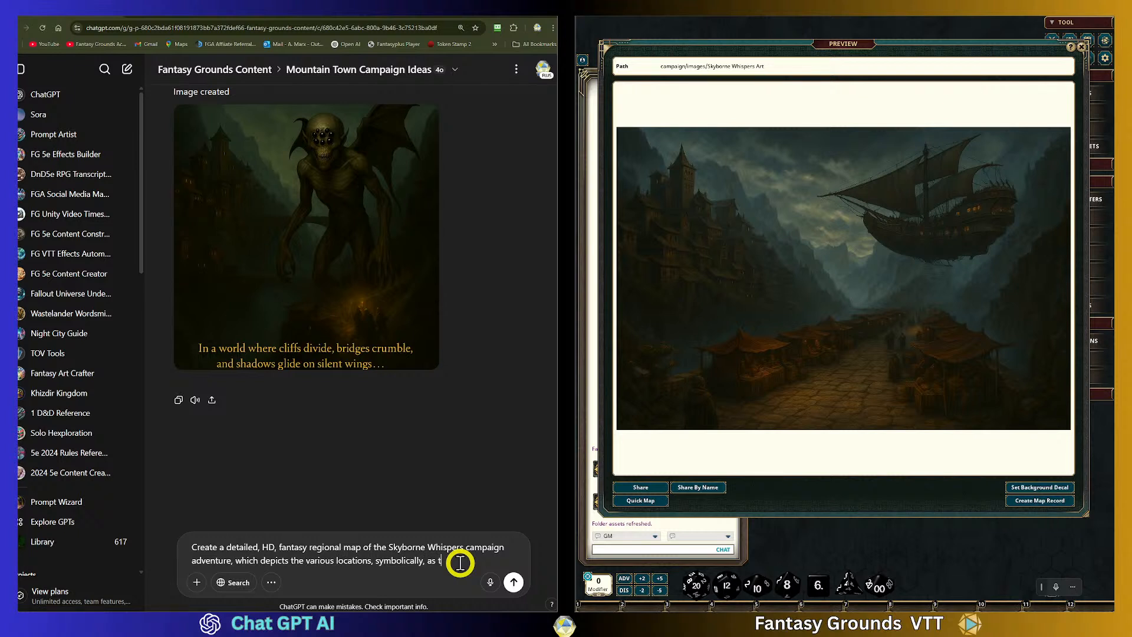
pyautogui.write('they are in')
pyautogui.write(' realtio')
pyautogui.write('hip to the ')
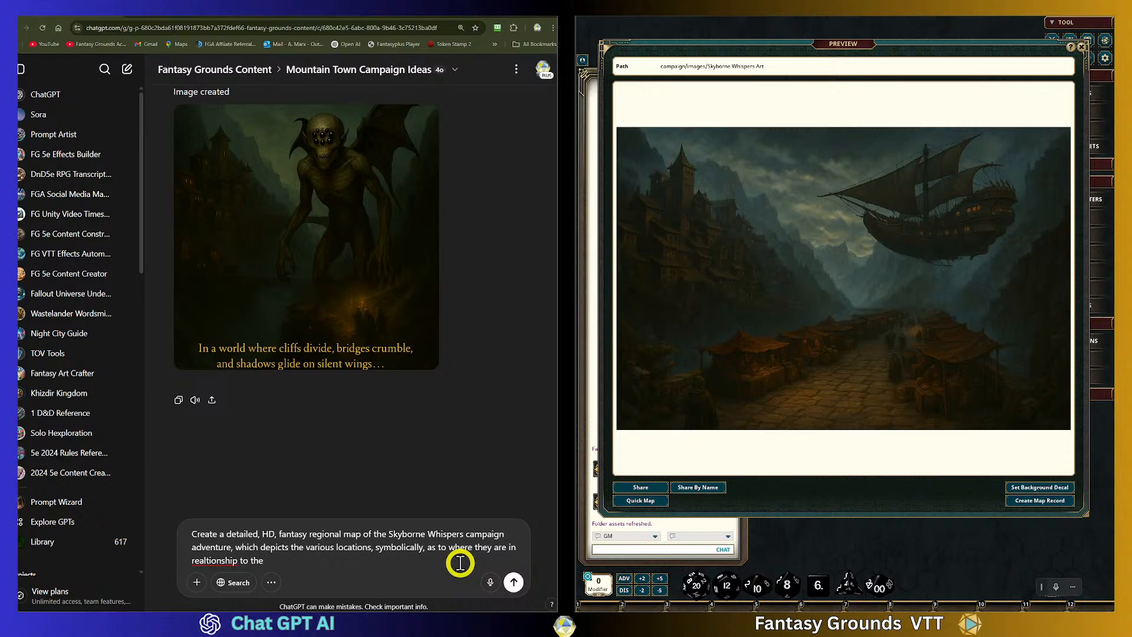
pyautogui.write('narrative and the cliffside enviornment. Mountain')
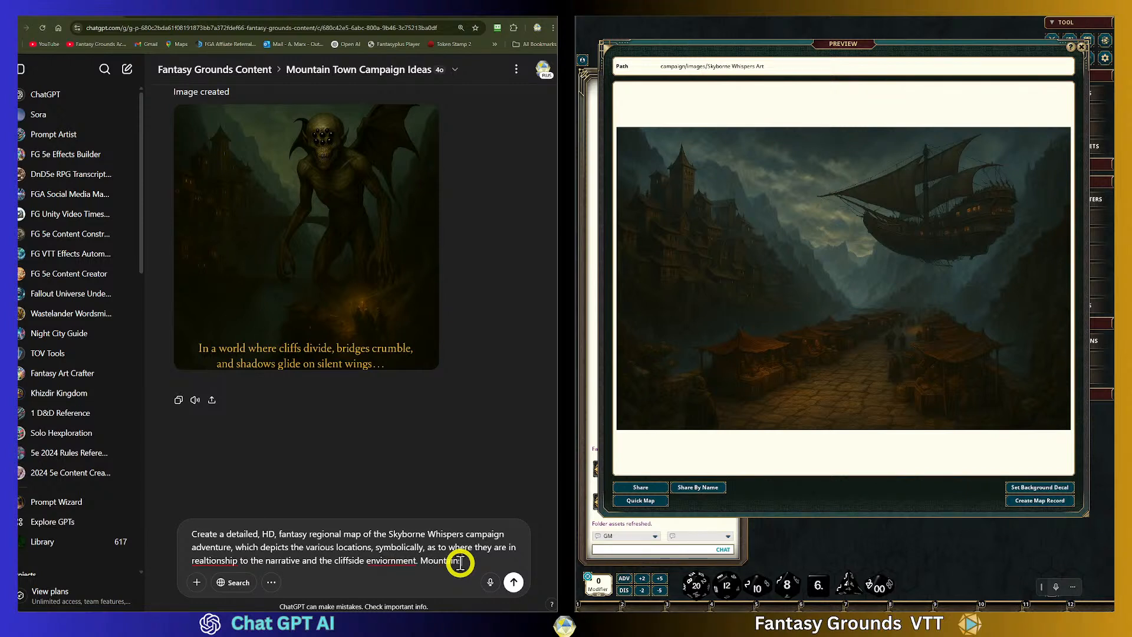
# List the map's contents in the prompt, continuing from the mountains through the bridge, spider-ghoul lair, two cities divided, bird folk and sky pirates
pyautogui.write(', most')
pyautogui.write(' the bridge, t')
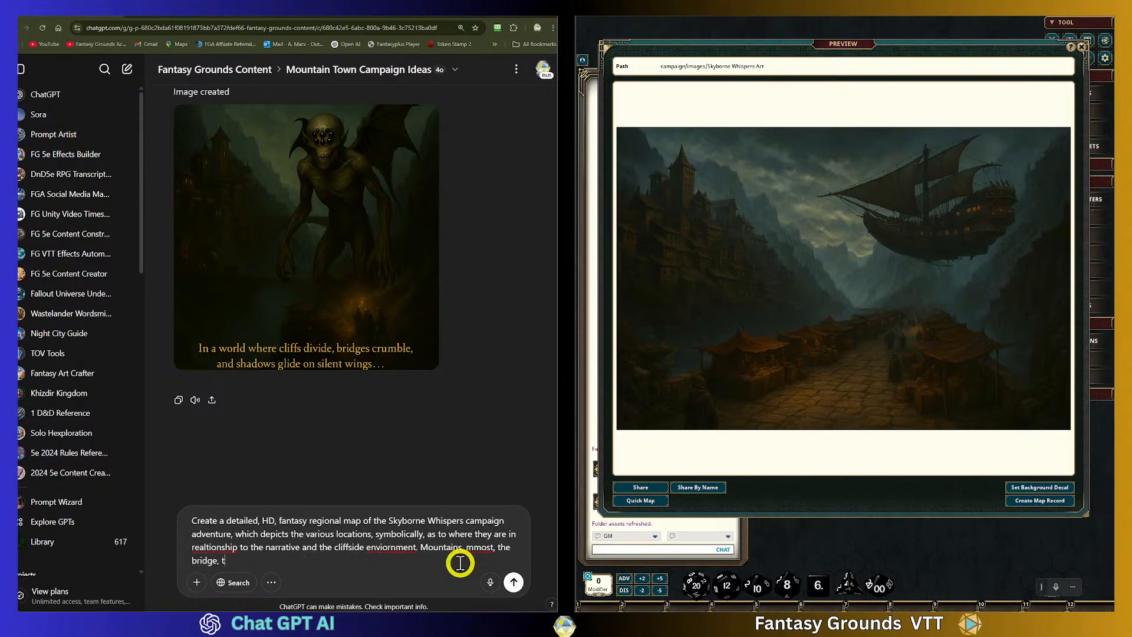
pyautogui.write('he spider-ghoul ilar, the two cities di')
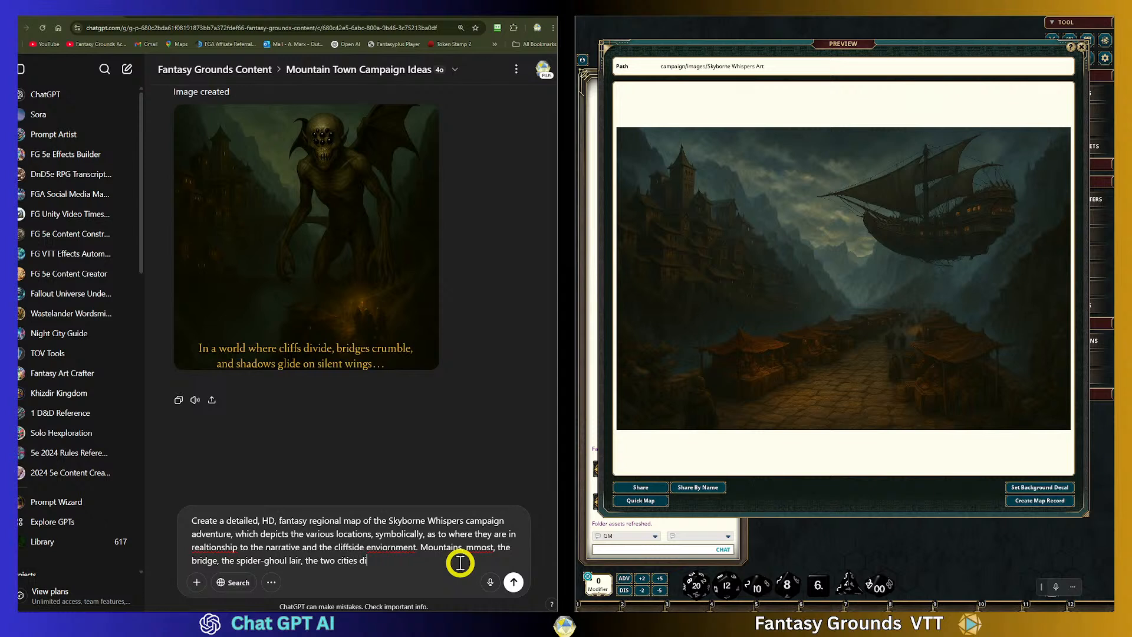
pyautogui.write('vided, ')
pyautogui.write('the ')
pyautogui.write('bird folk')
pyautogui.write(', and th')
pyautogui.write(' sky p')
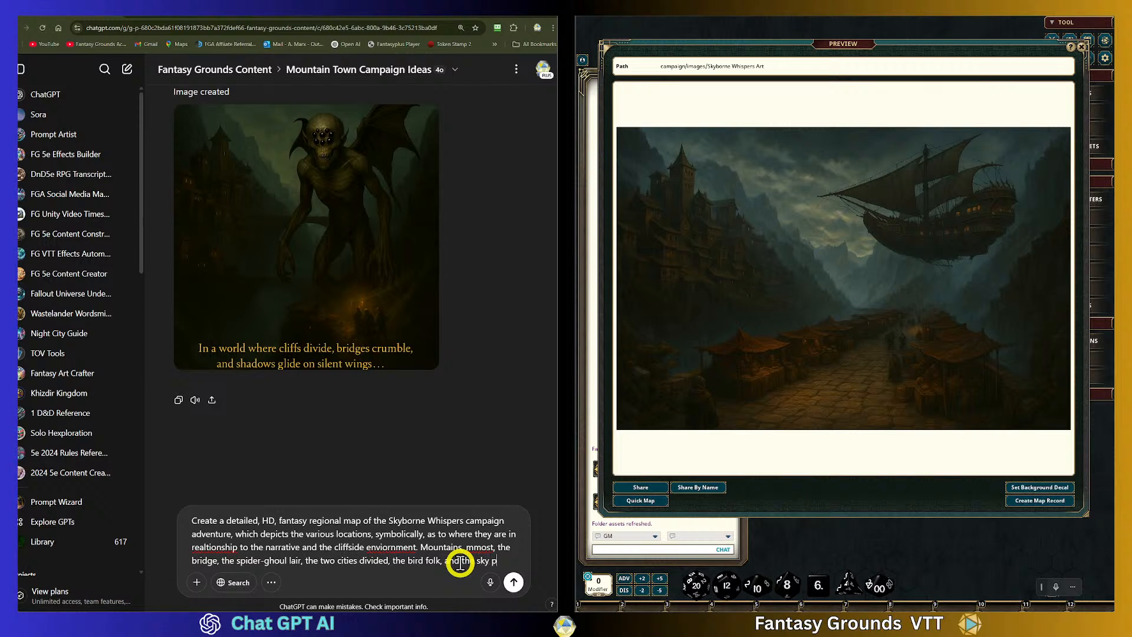
pyautogui.write('irates')
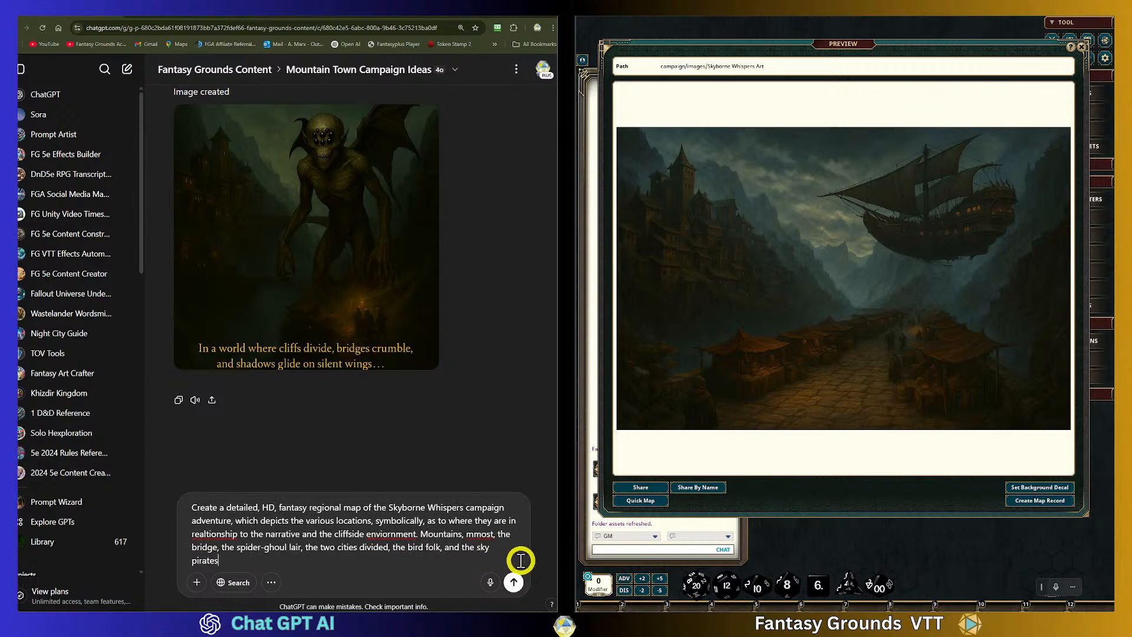
# Correct the misspelled words in the map prompt to "most", "environment" and "relationship"
pyautogui.click(480, 534)
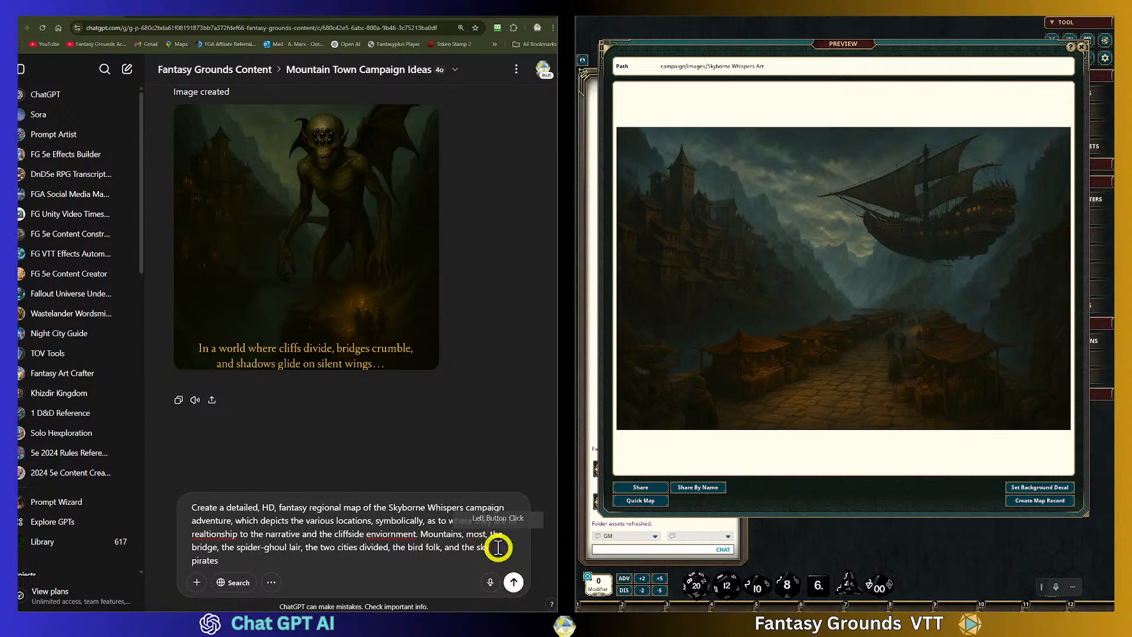
pyautogui.press('BackSpace')
pyautogui.rightClick(394, 534)
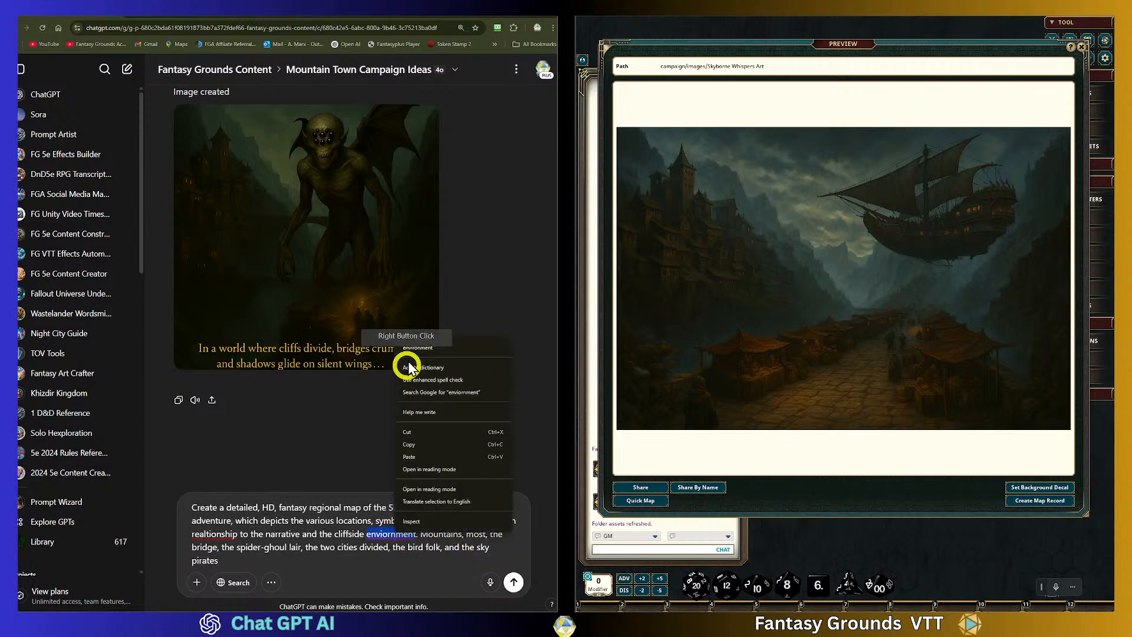
pyautogui.click(413, 348)
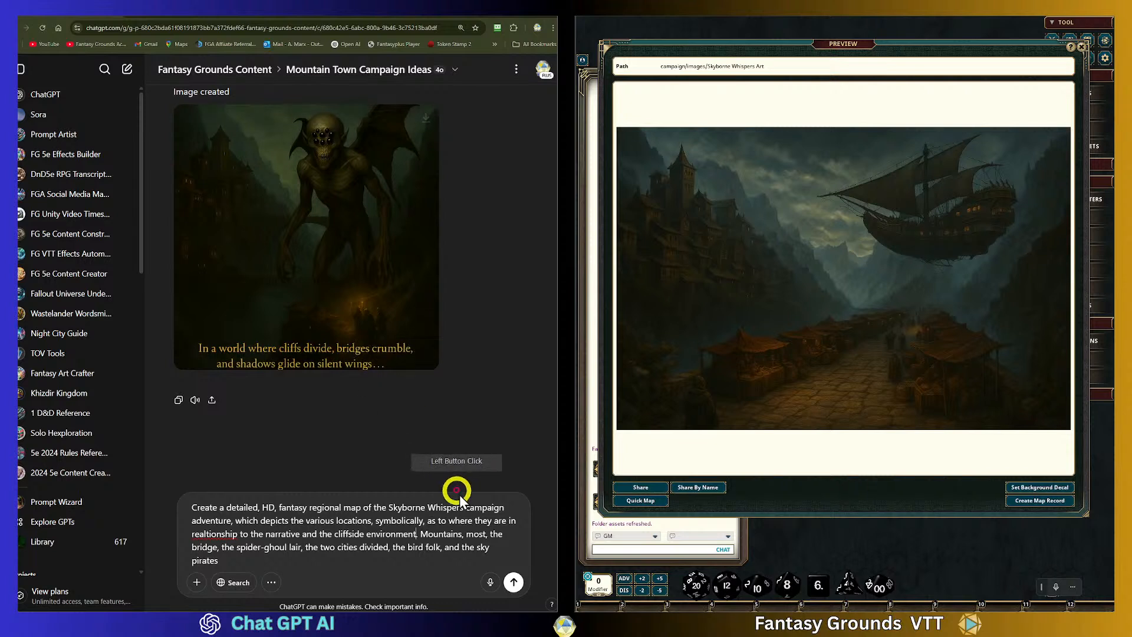
pyautogui.rightClick(224, 535)
pyautogui.click(240, 349)
# Change the end of the prompt's feature list to "the sky pirate air ships."
pyautogui.click(252, 558)
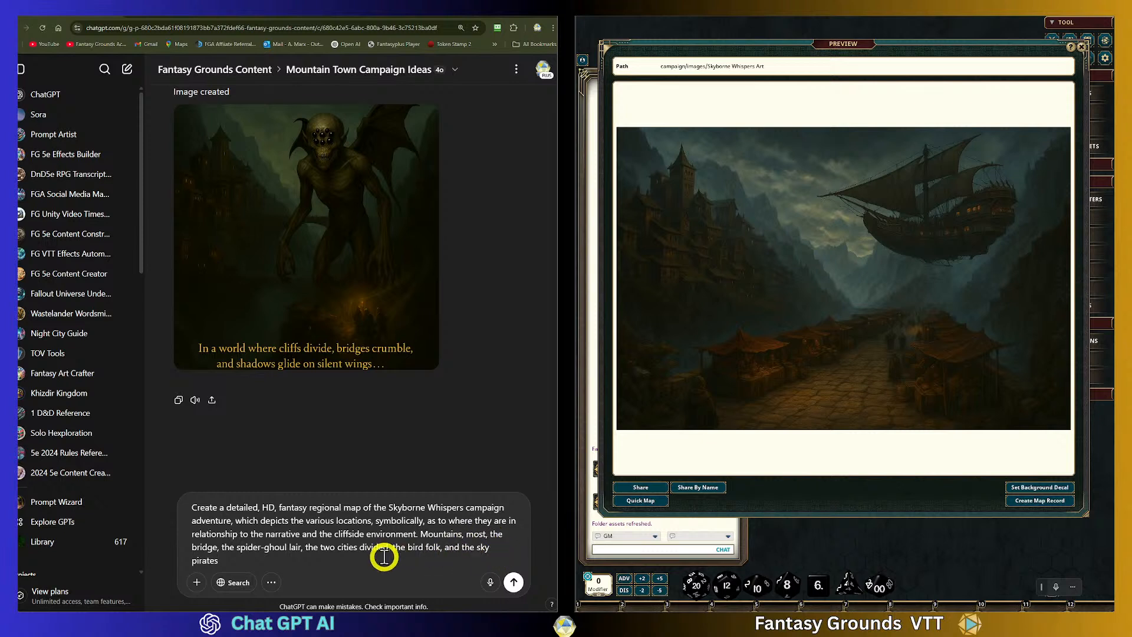
pyautogui.press('BackSpace')
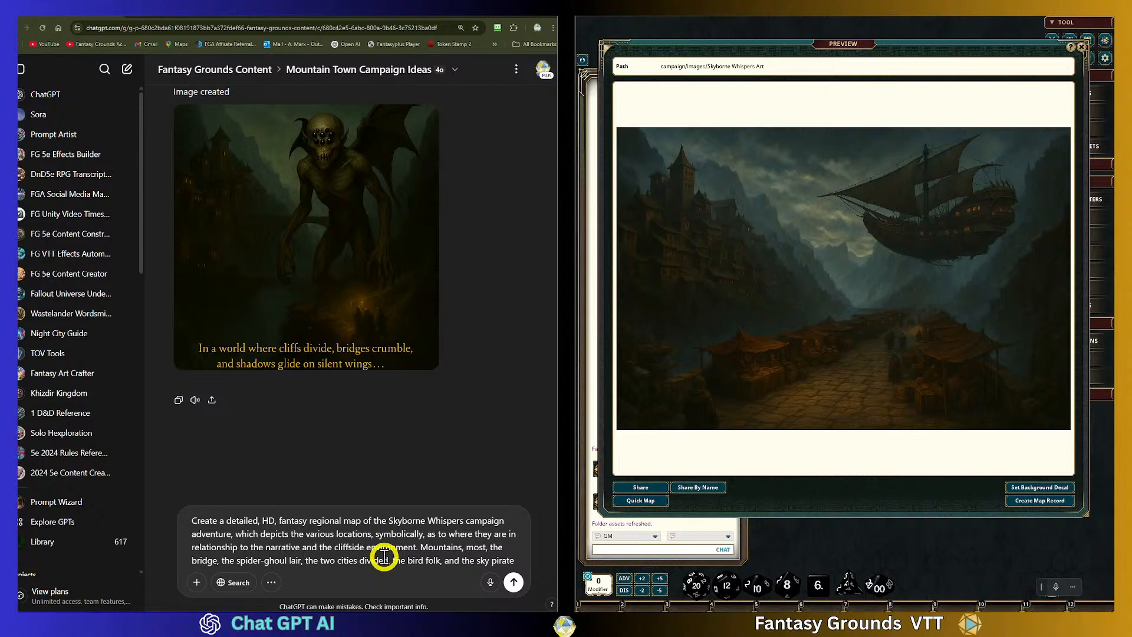
pyautogui.write('air ships. ')
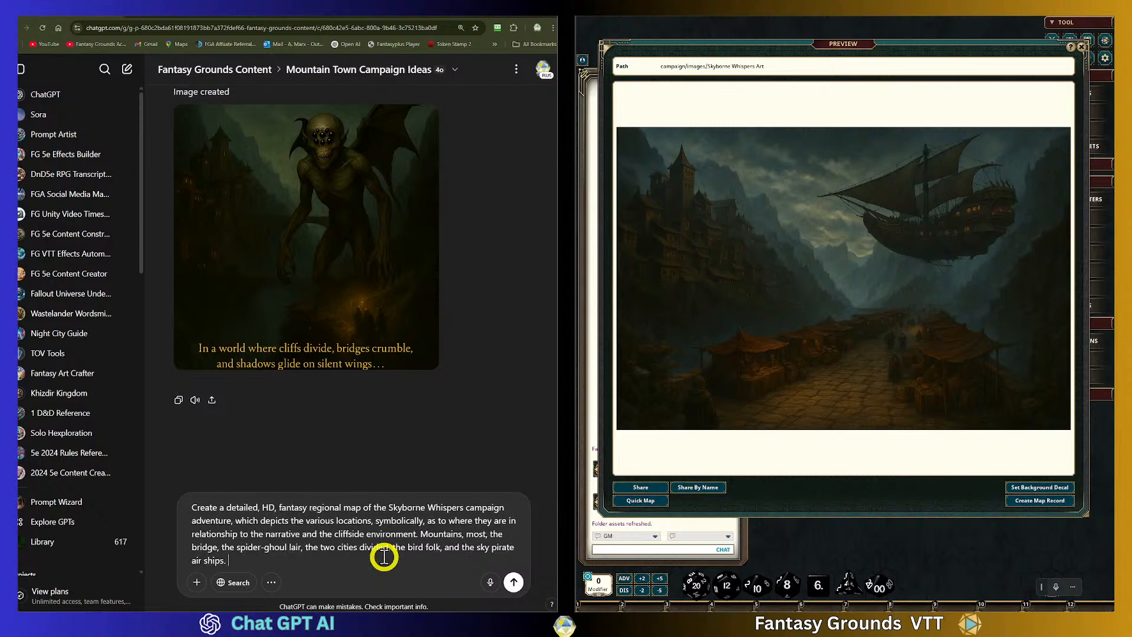
# Extend the map prompt to request a visible compass showing north on the bottom right corner of the regional map
pyautogui.write('Use a')
pyautogui.write('visible compas to show north')
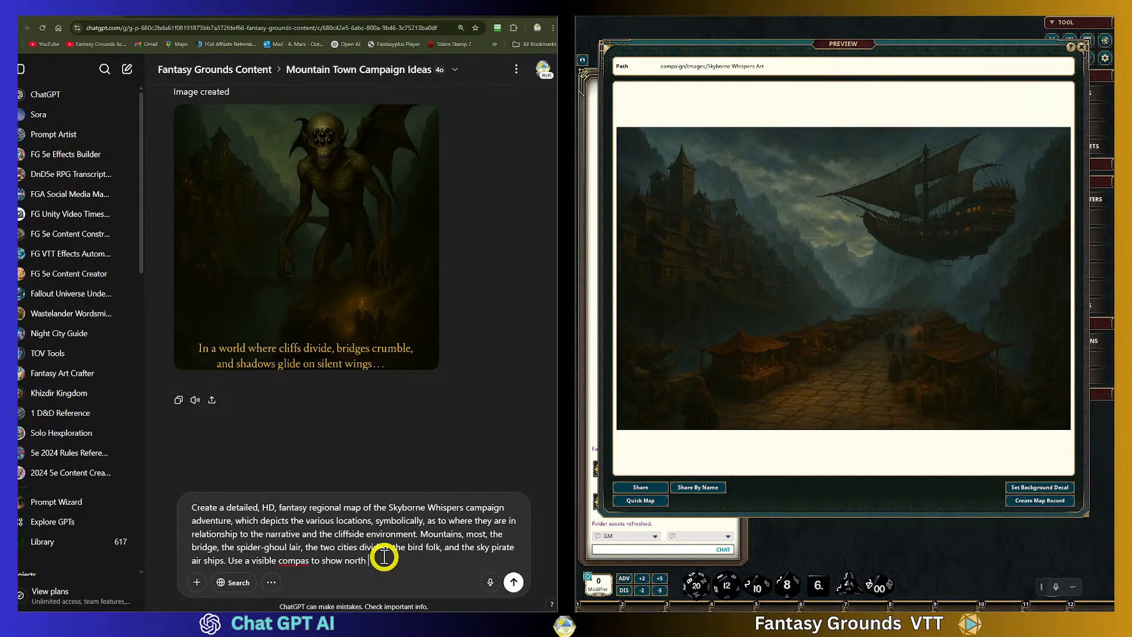
pyautogui.write(' on the bottom r')
pyautogui.write('ohght corner o')
pyautogui.write('f the ')
pyautogui.write('regional ma')
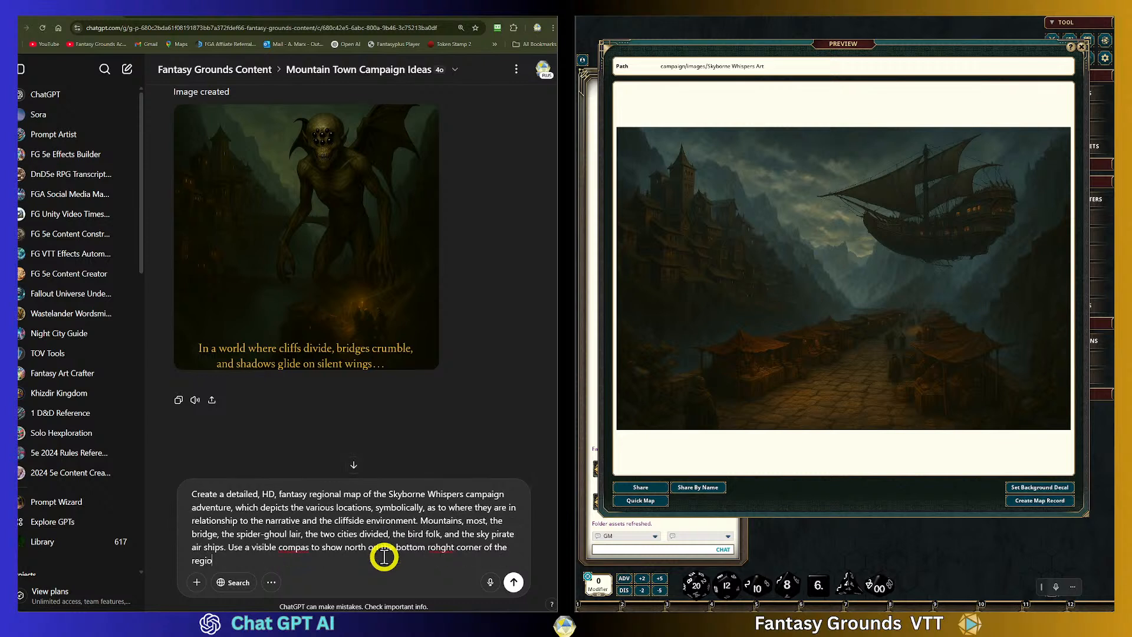
pyautogui.write('p.')
# Correct the misspelled words in the prompt's compass sentence to "right" and "compass"
pyautogui.rightClick(437, 547)
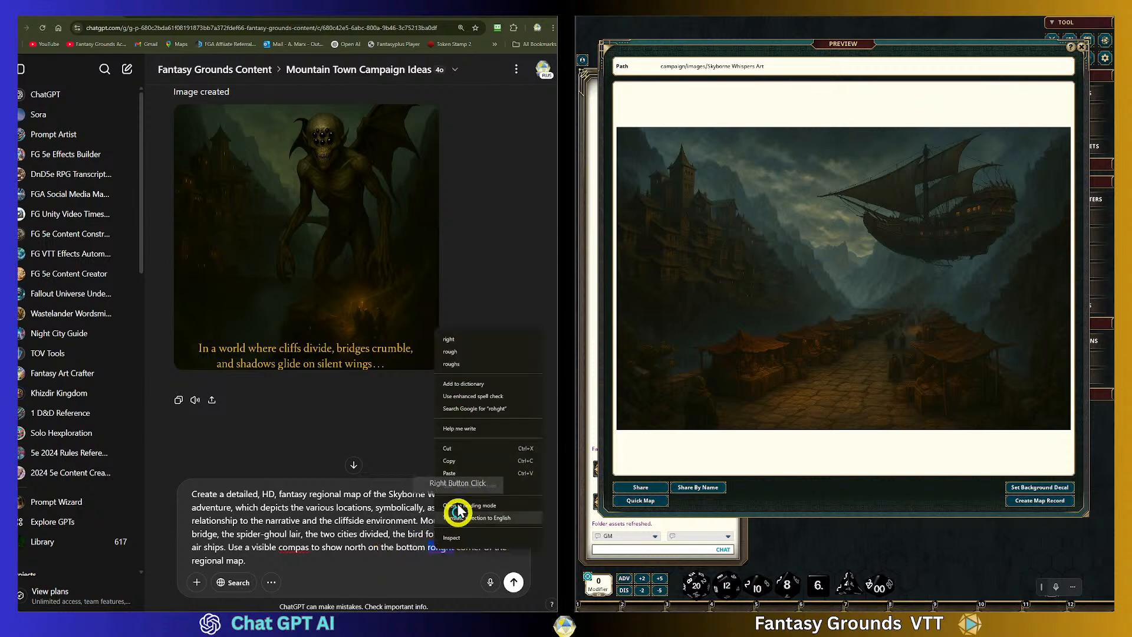
pyautogui.click(443, 344)
pyautogui.rightClick(295, 546)
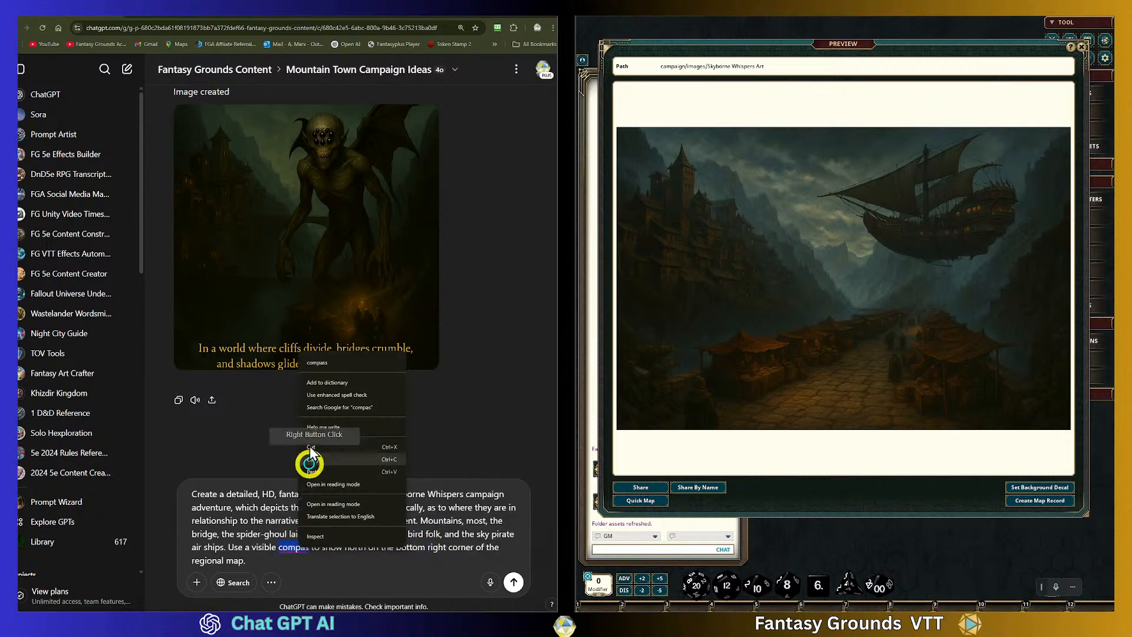
pyautogui.click(308, 380)
# Add "No grid, no hexes required." to the end of the map prompt
pyautogui.click(283, 560)
pyautogui.write('No')
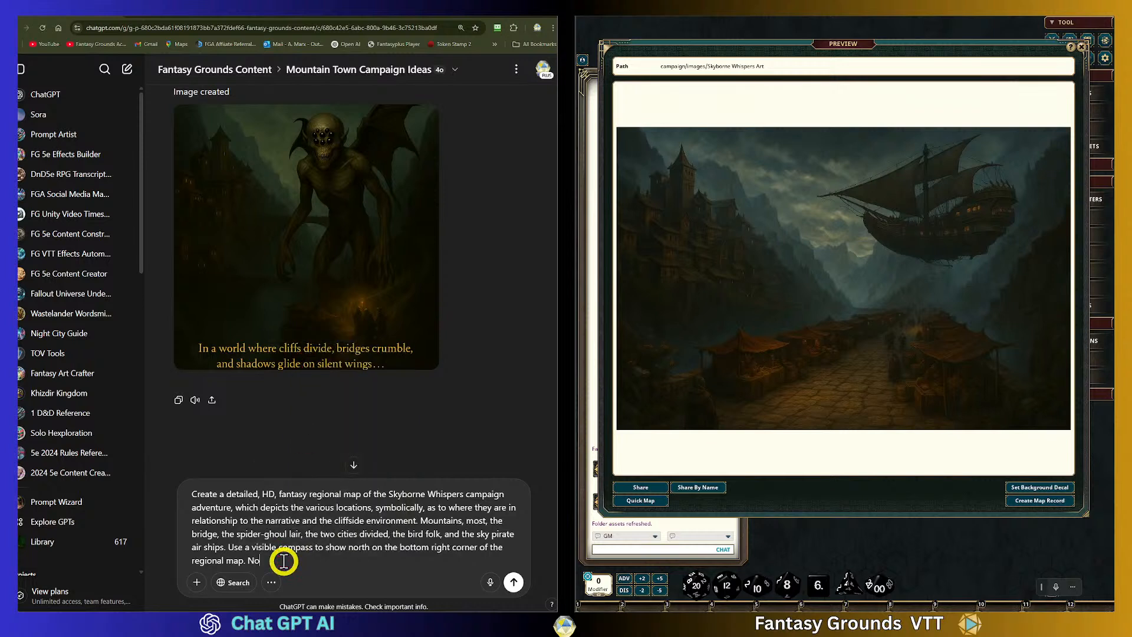
pyautogui.write(' grid, no hexes required.')
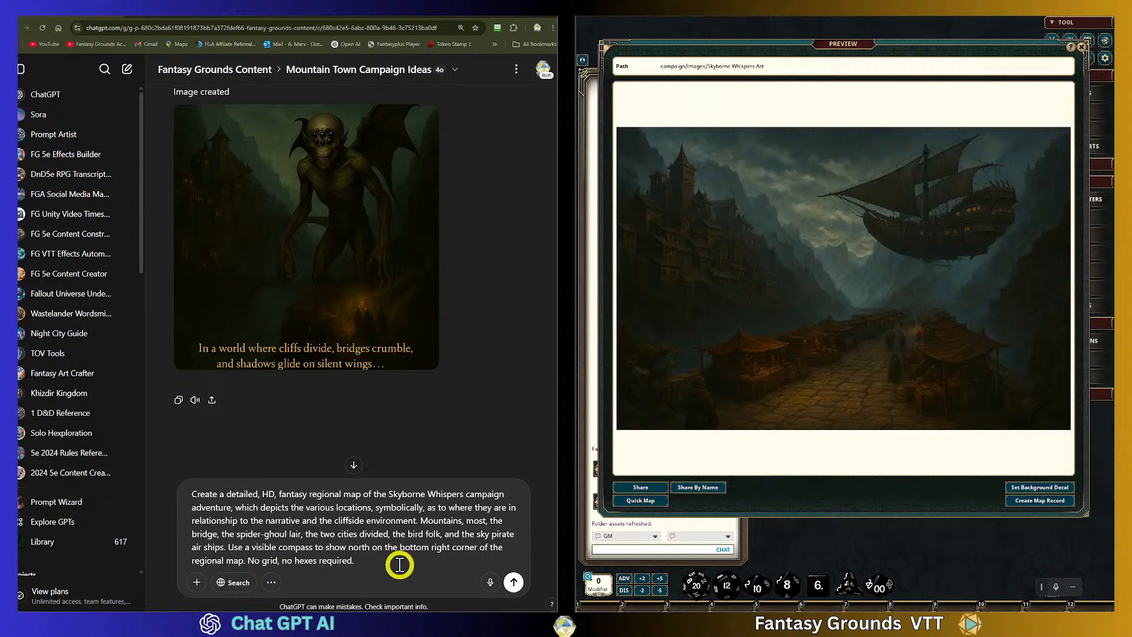
# Add "Use the same art style, but a little bit lighter for visibility." to the prompt, with "visibility" spelled correctly
pyautogui.write('Use the same art styl')
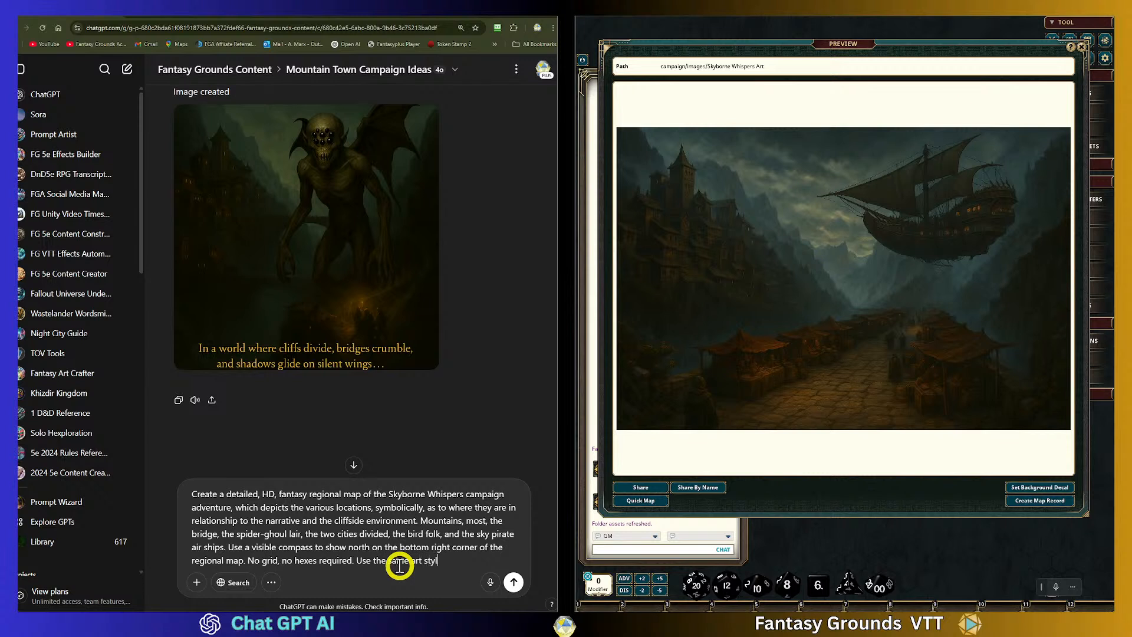
pyautogui.write('e, but a l')
pyautogui.write('ittle bi')
pyautogui.write('t lighter')
pyautogui.write(' for visibilty.')
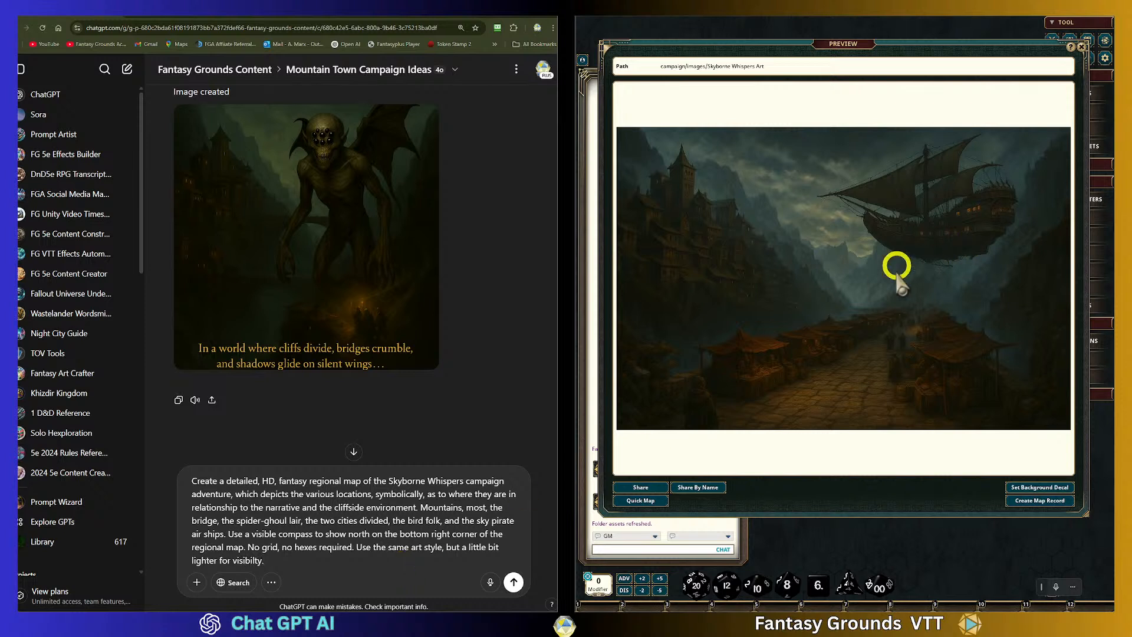
pyautogui.rightClick(253, 560)
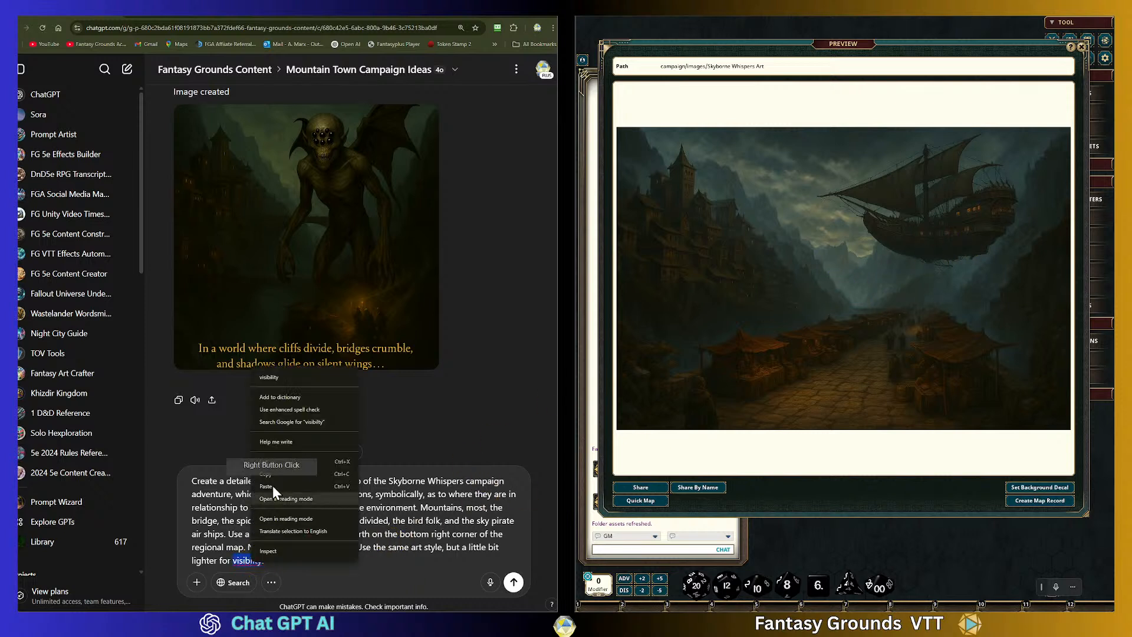
pyautogui.click(272, 379)
pyautogui.click(303, 563)
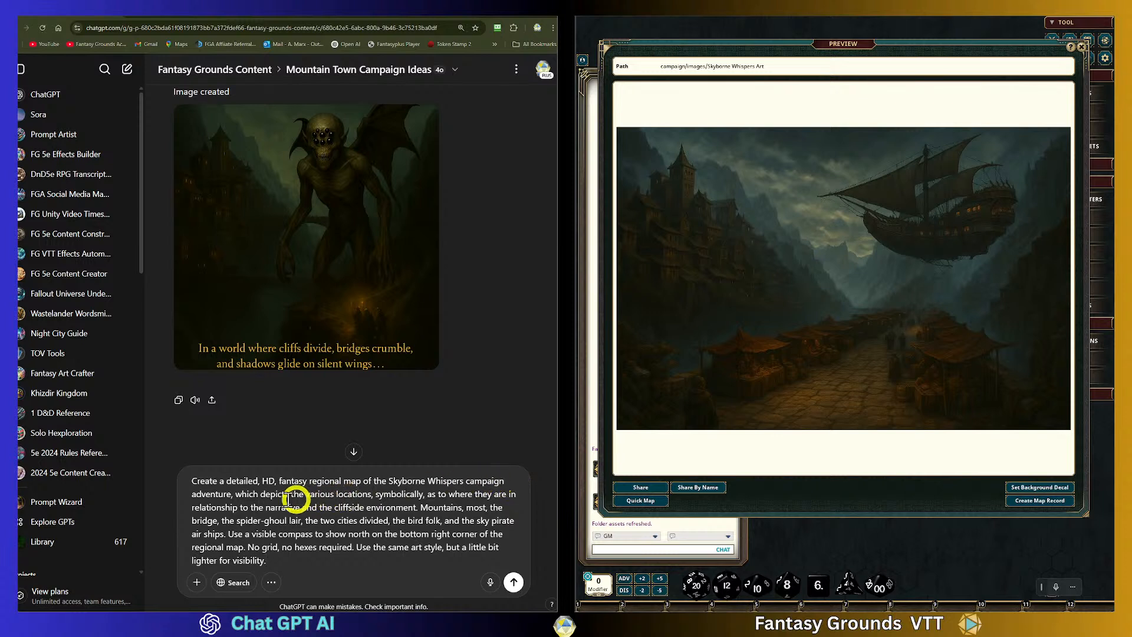
# Remove the comma after "locations" and change "most" to "mist" in the map prompt
pyautogui.click(374, 494)
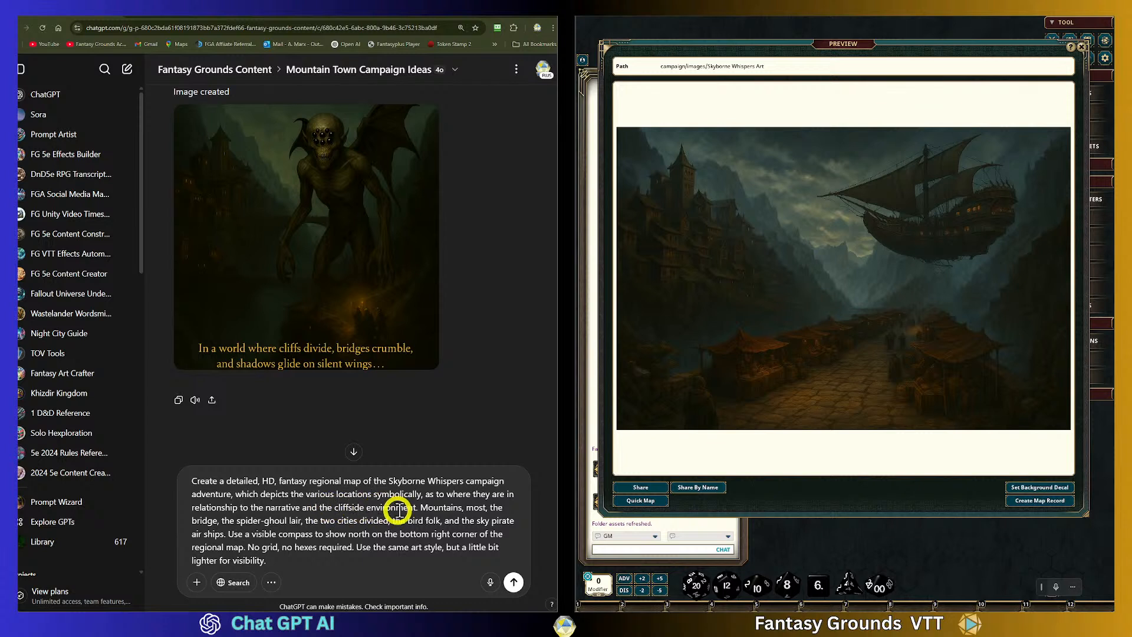
pyautogui.click(479, 508)
pyautogui.click(499, 511)
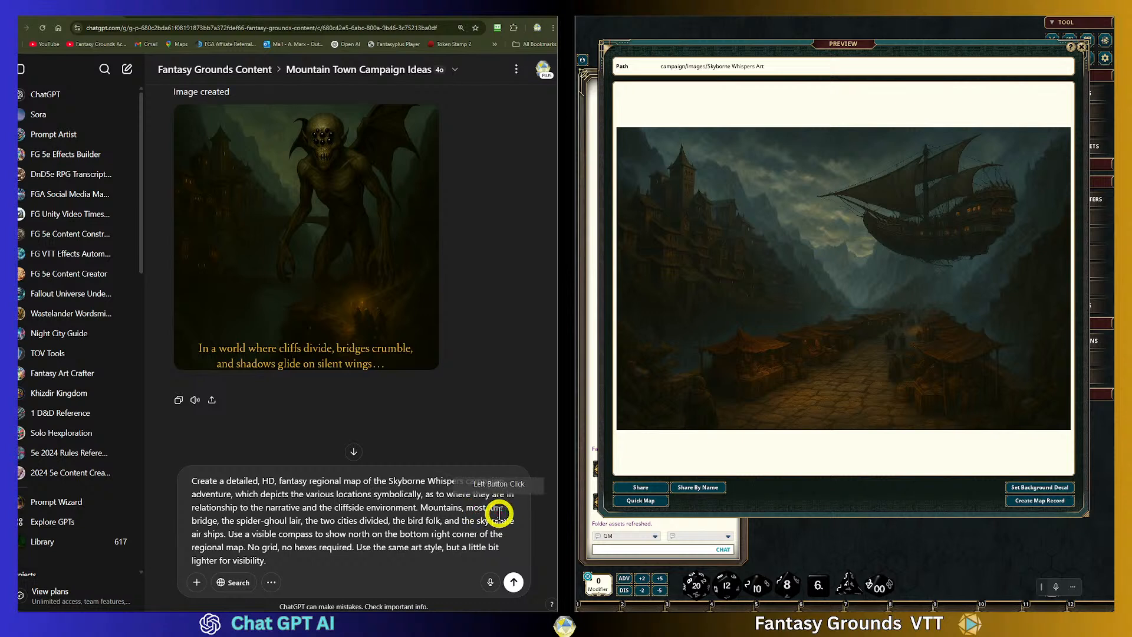
pyautogui.press('BackSpace')
pyautogui.write('i')
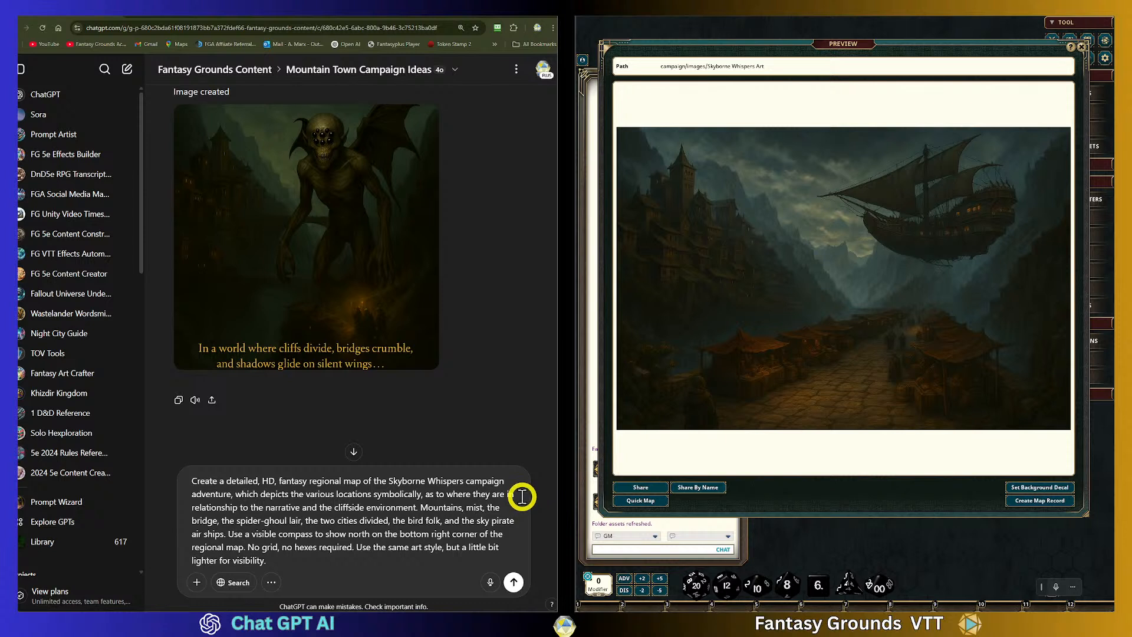
# Insert "small" before "visible compass" in the map prompt
pyautogui.click(271, 535)
pyautogui.write('small ')
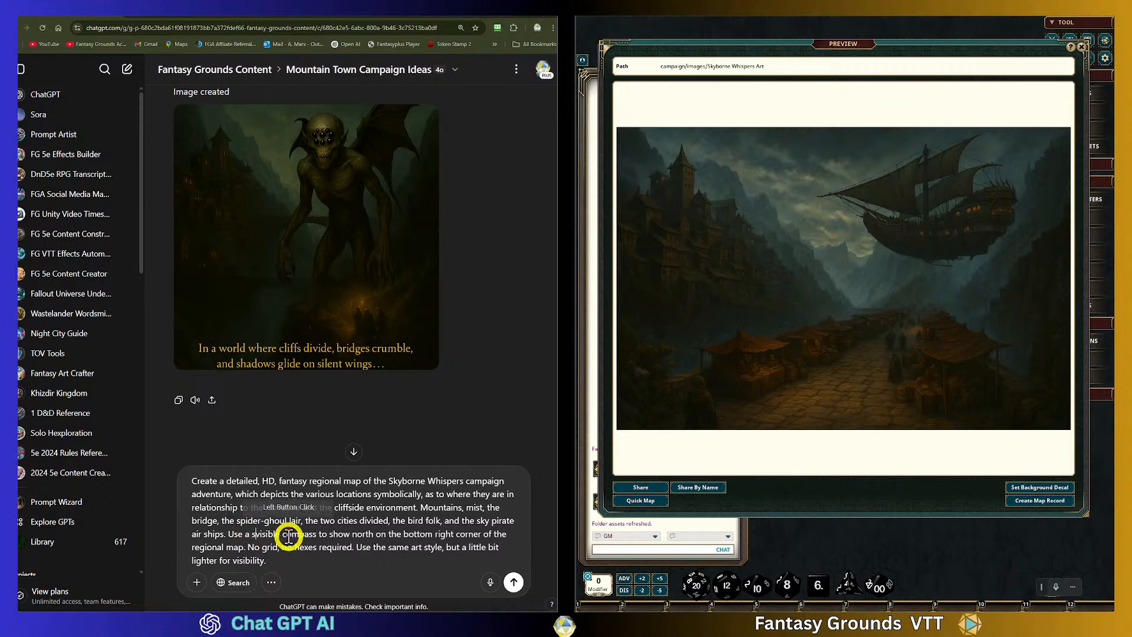
pyautogui.write('ll')
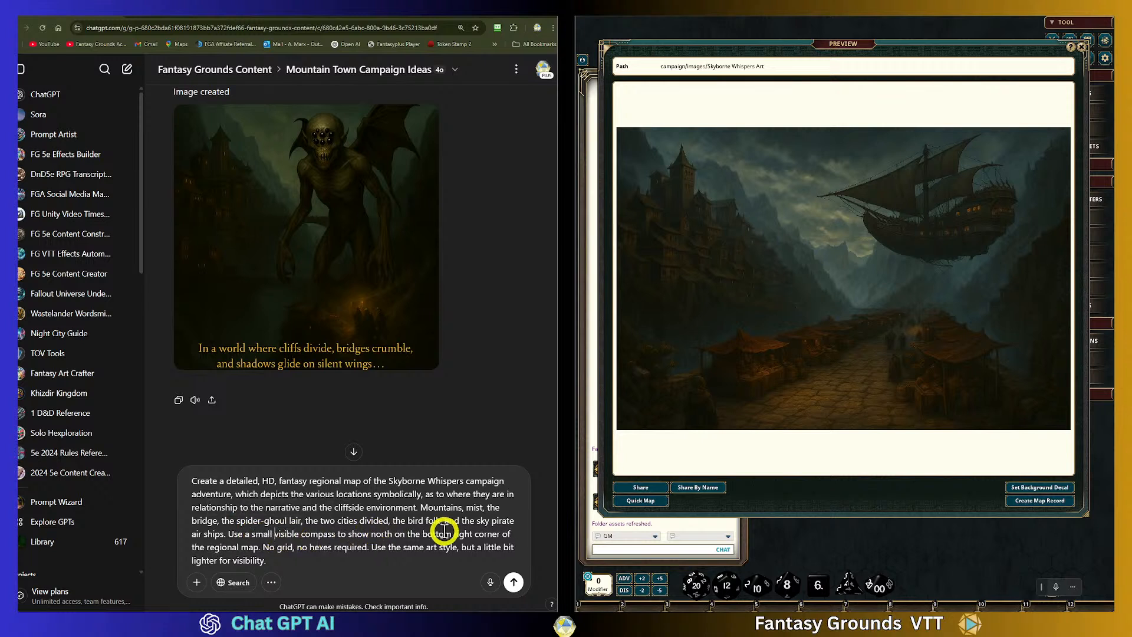
# Submit the completed regional map prompt to the conversation
pyautogui.click(378, 547)
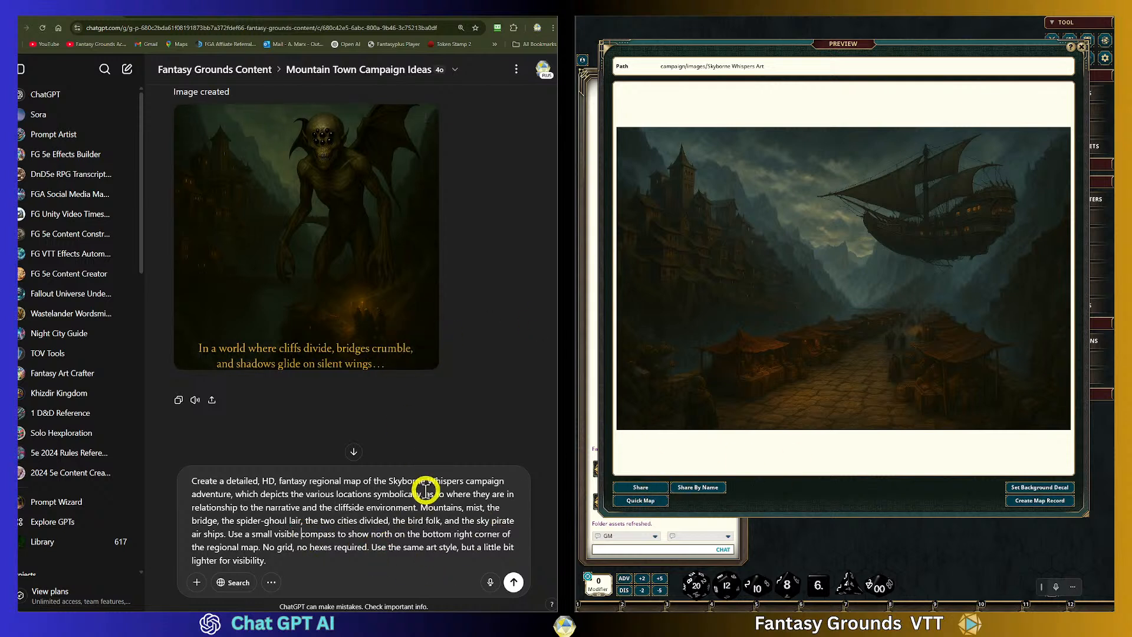
pyautogui.moveTo(271, 559); pyautogui.dragTo(182, 480)
pyautogui.click(313, 565)
pyautogui.click(513, 582)
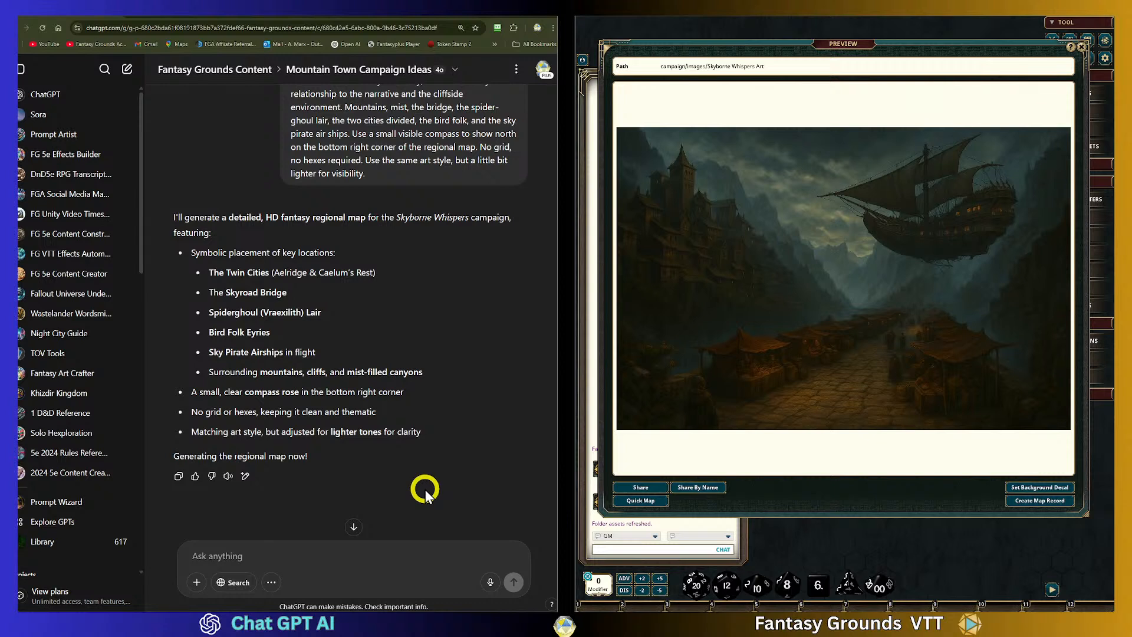
# Send the follow-up message "Generate now." to start creating the regional map
pyautogui.click(259, 551)
pyautogui.write('Gene')
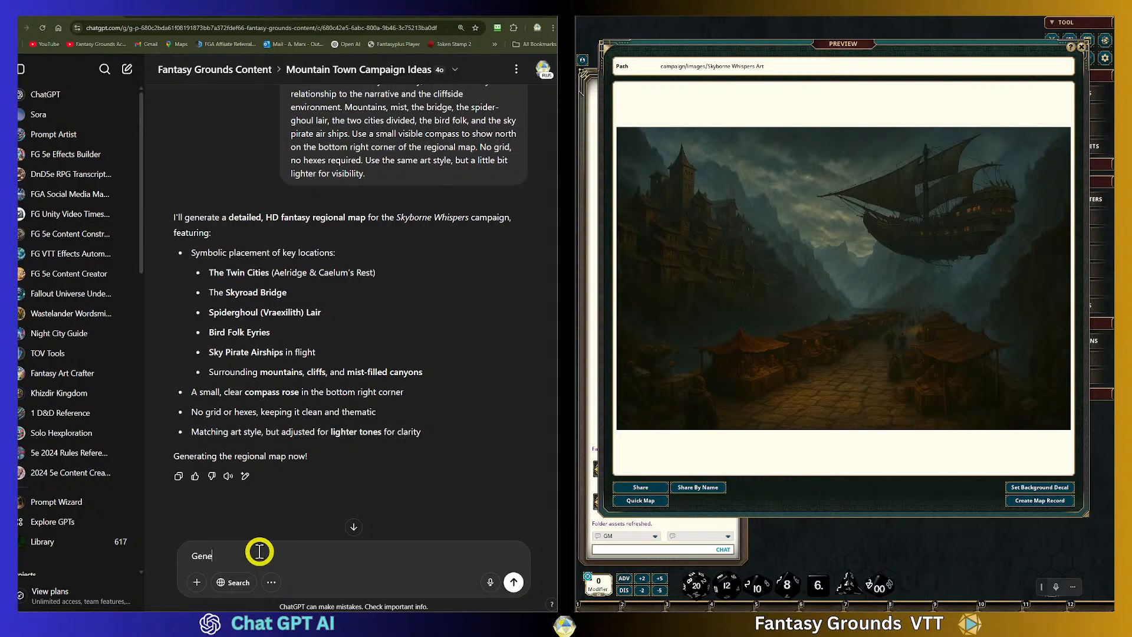
pyautogui.write('rate now.')
pyautogui.press('Return')
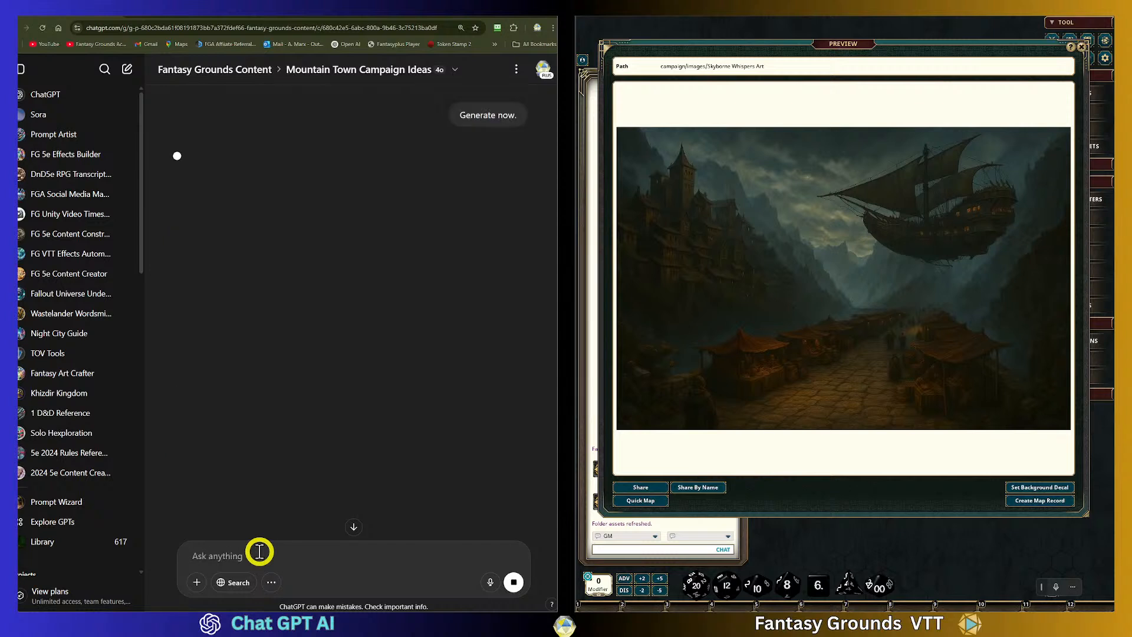
# Examine the generated regional map and its text labels against the listed locations and features
pyautogui.scroll(5, 341, 314)
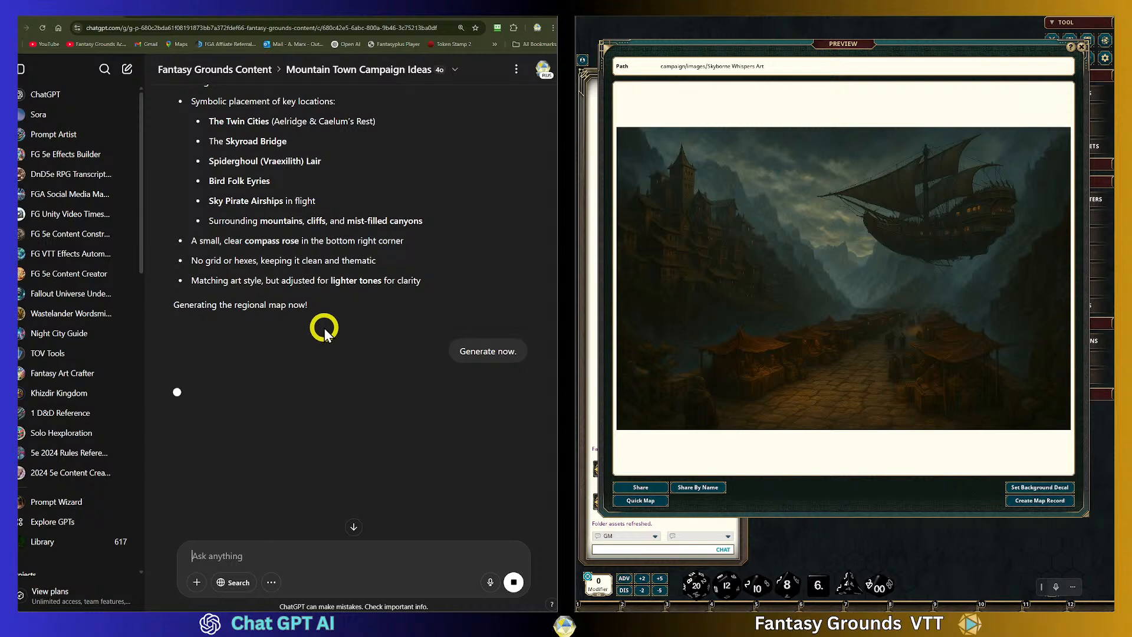
pyautogui.scroll(1, 324, 330)
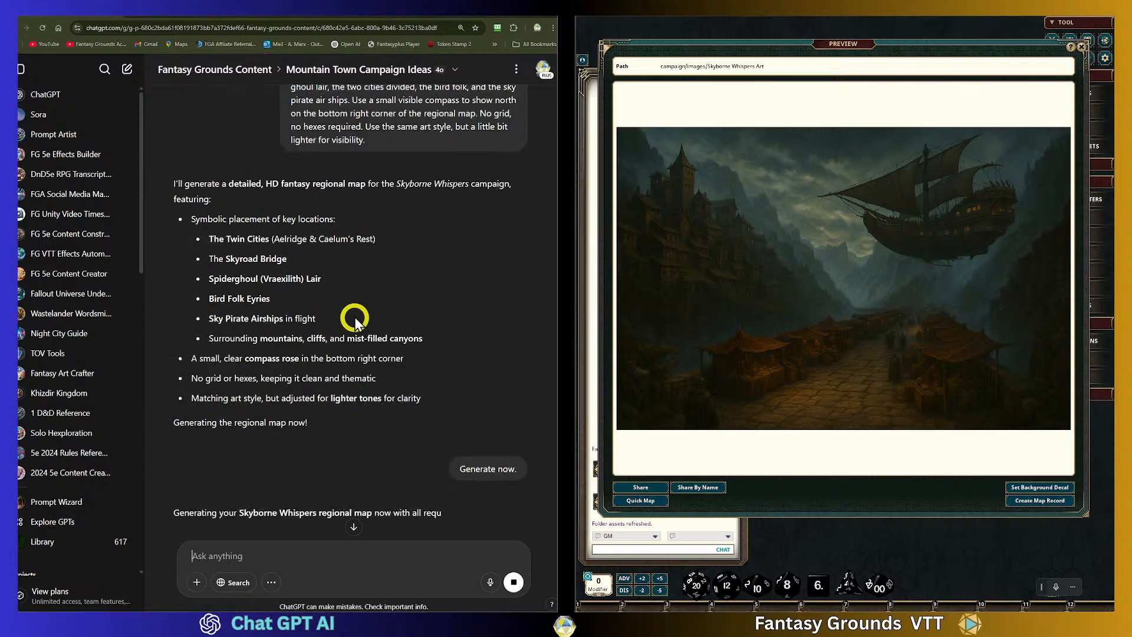
pyautogui.scroll(-3, 354, 322)
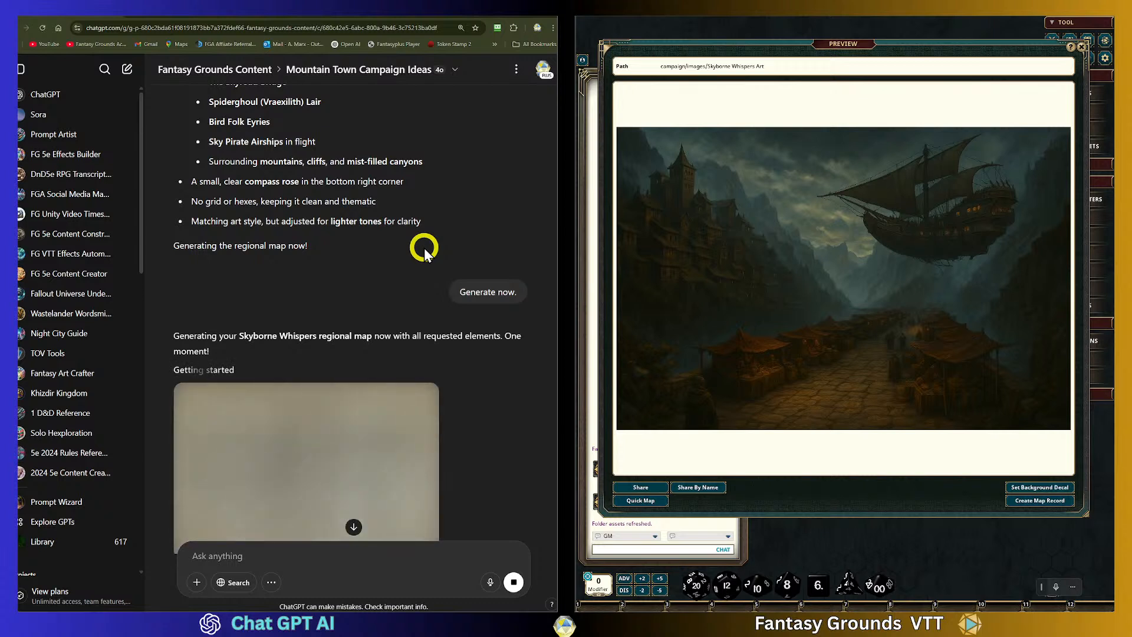
pyautogui.scroll(-1, 348, 352)
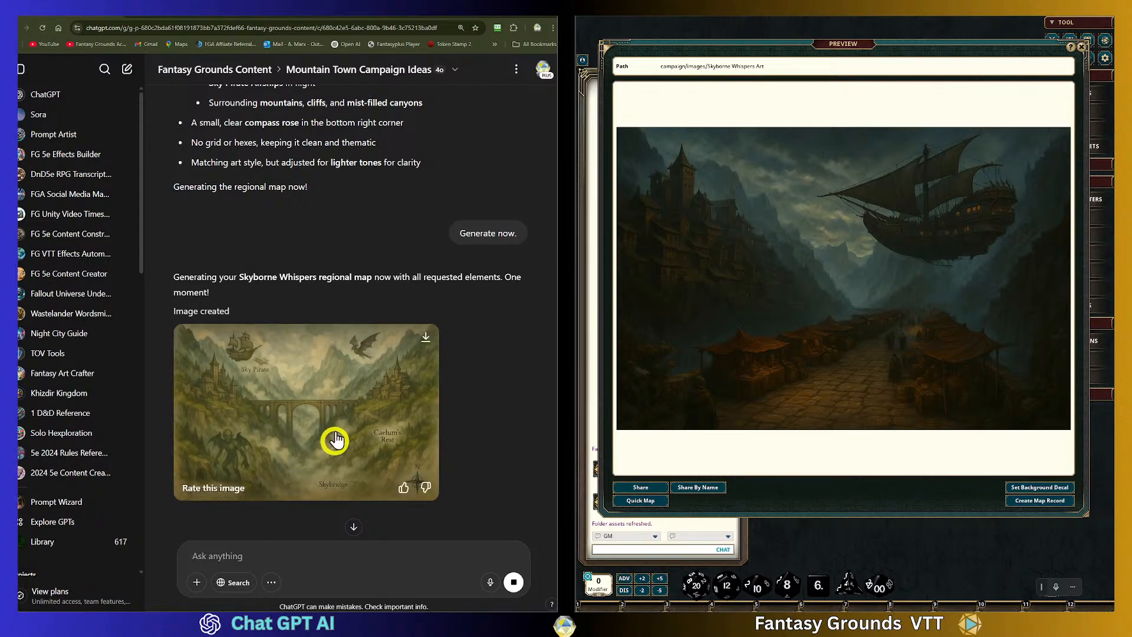
pyautogui.scroll(-2, 247, 475)
pyautogui.moveTo(225, 326)
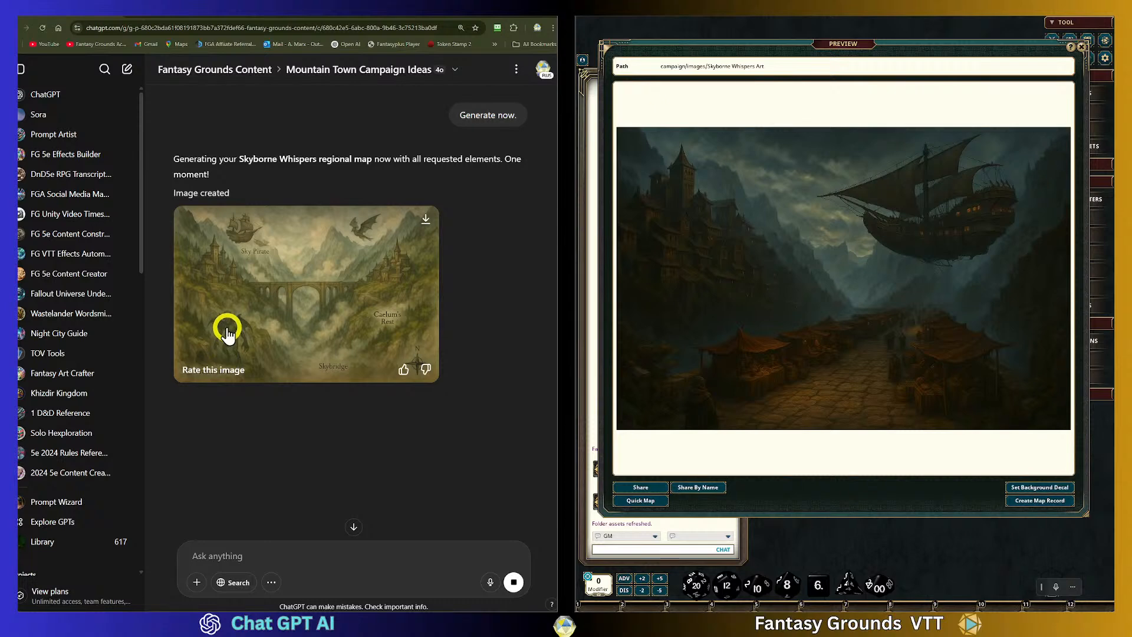
pyautogui.scroll(1, 370, 355)
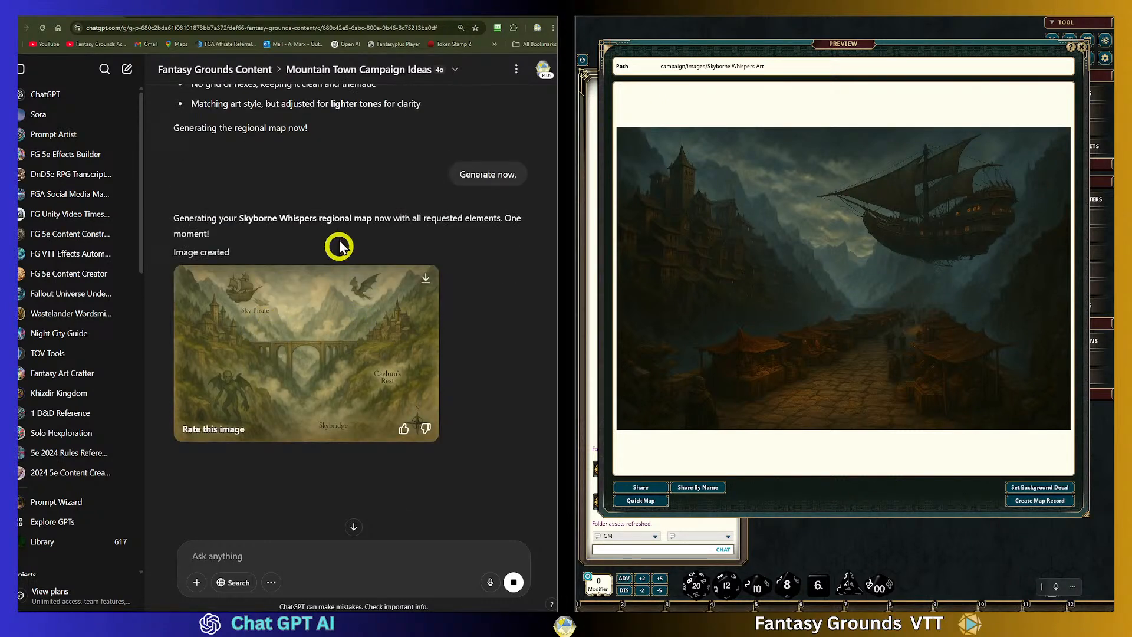
pyautogui.scroll(2, 330, 294)
pyautogui.click(186, 147)
pyautogui.scroll(-1, 359, 354)
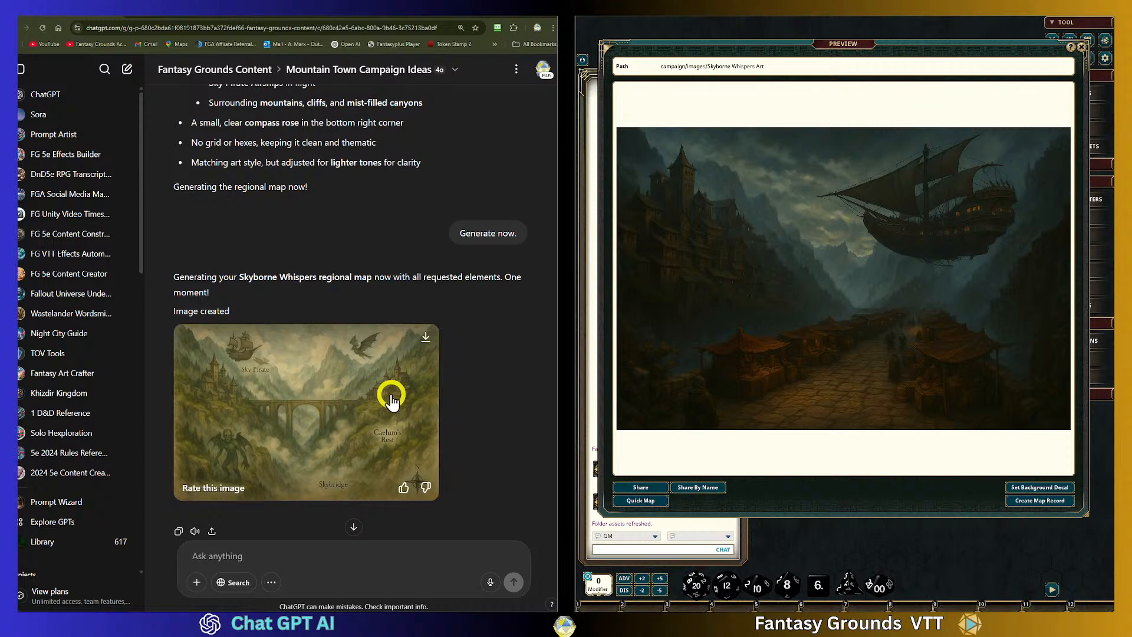
pyautogui.scroll(-2, 213, 401)
pyautogui.scroll(1, 218, 394)
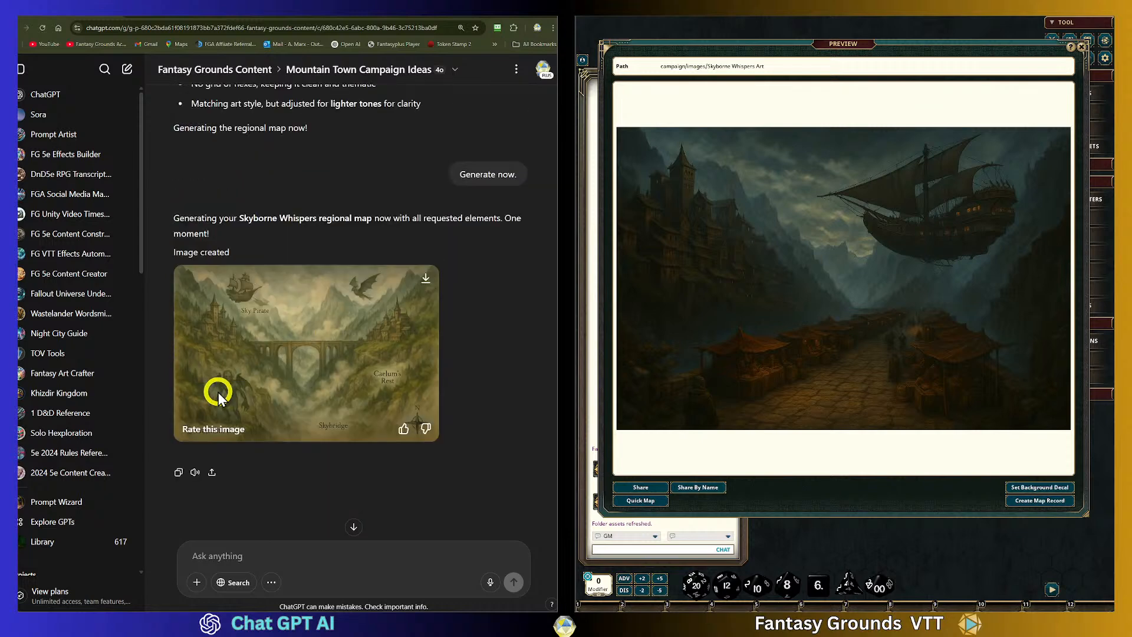
pyautogui.scroll(3, 260, 353)
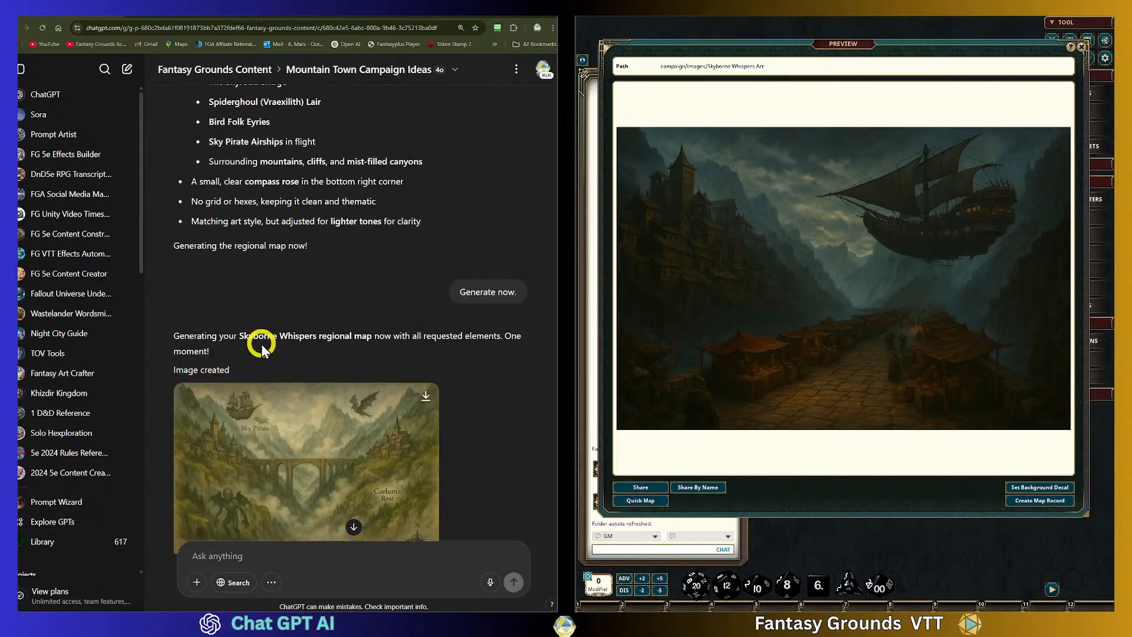
pyautogui.scroll(-3, 260, 348)
# Write the prompt "Recreate the regional map without the text labels and focus on the details and the images." with the spelling corrected
pyautogui.click(240, 552)
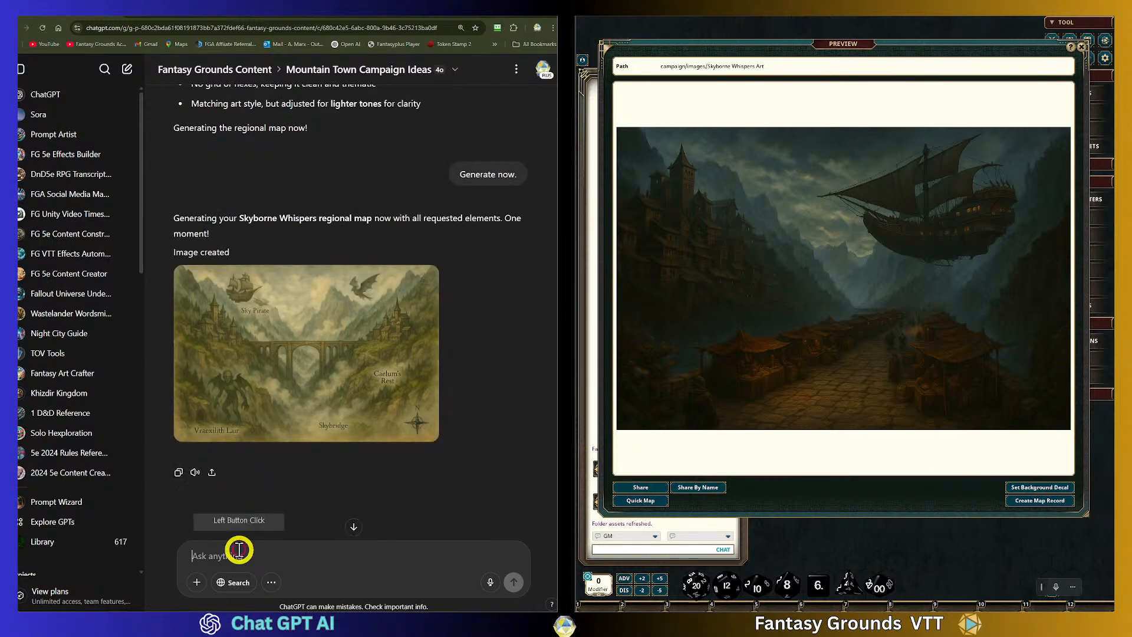
pyautogui.write('Recrteate the reg')
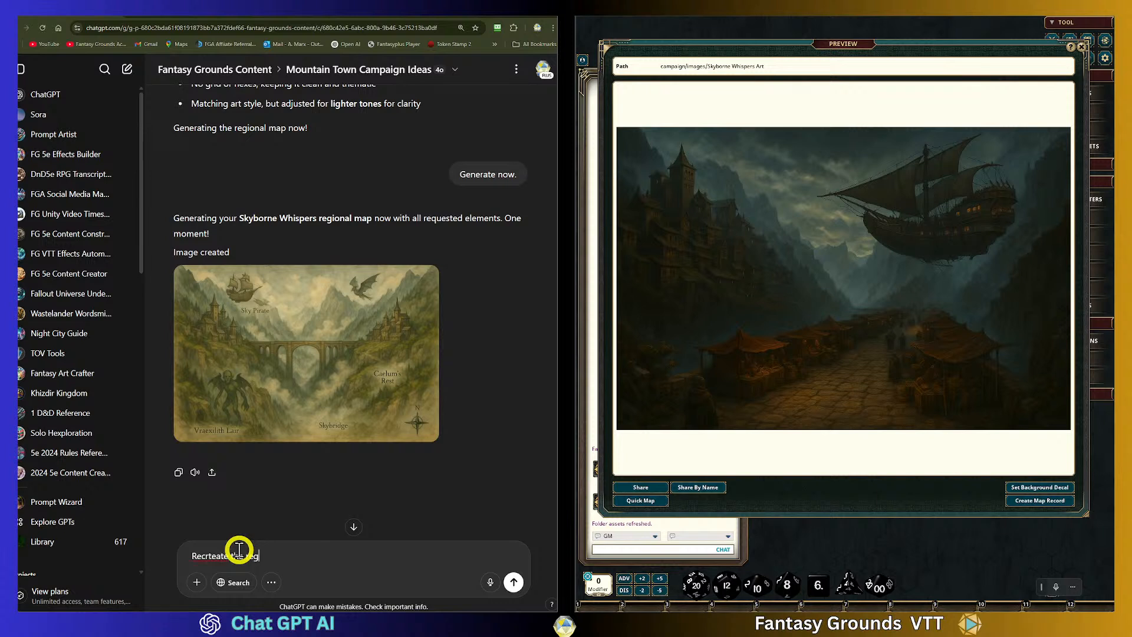
pyautogui.write('al map withoutthe text labels')
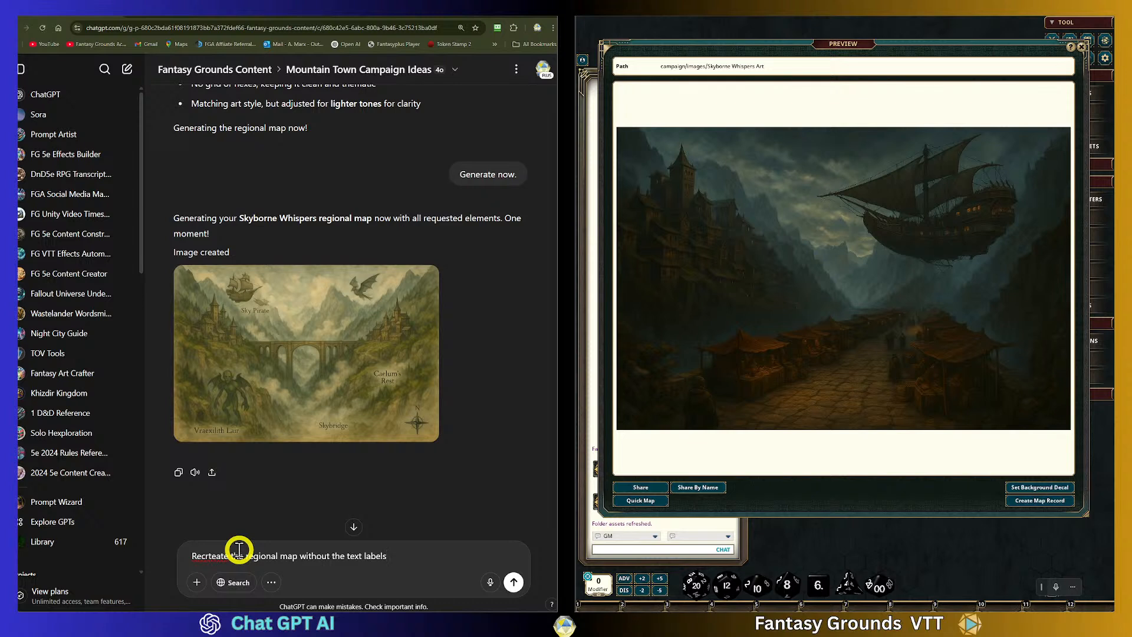
pyautogui.write(' and focus on the details and th')
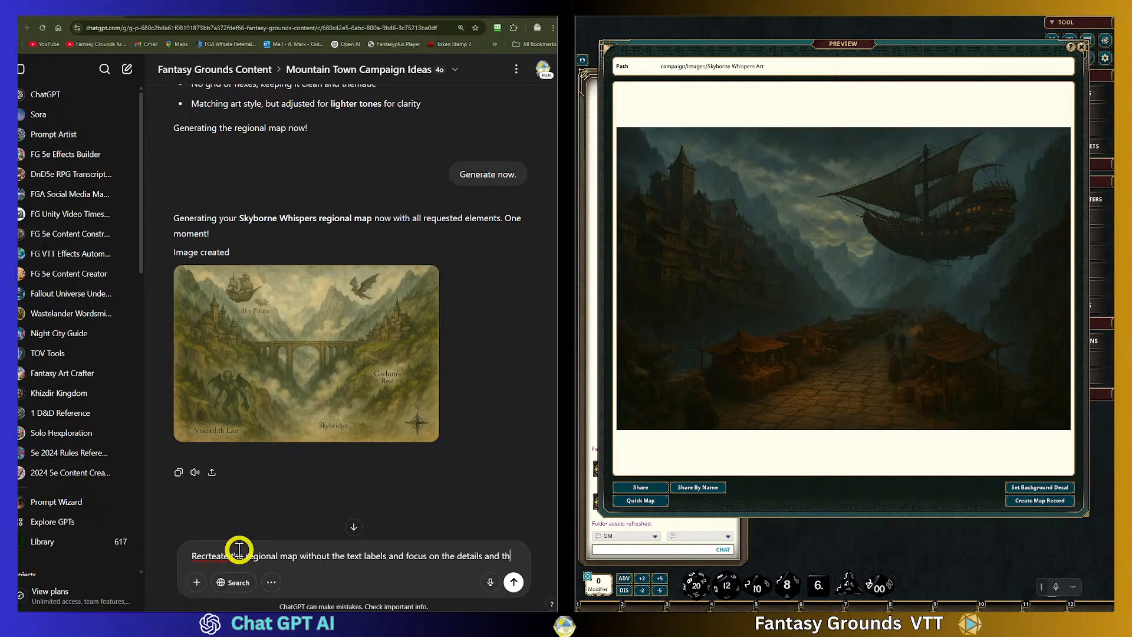
pyautogui.write('e imag')
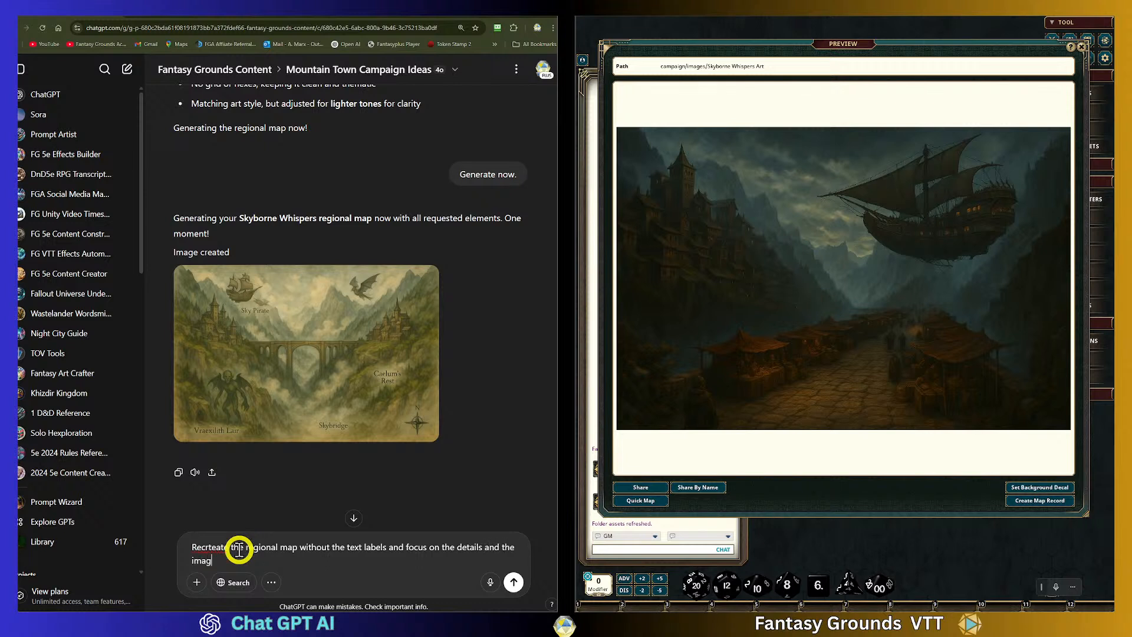
pyautogui.write('es.')
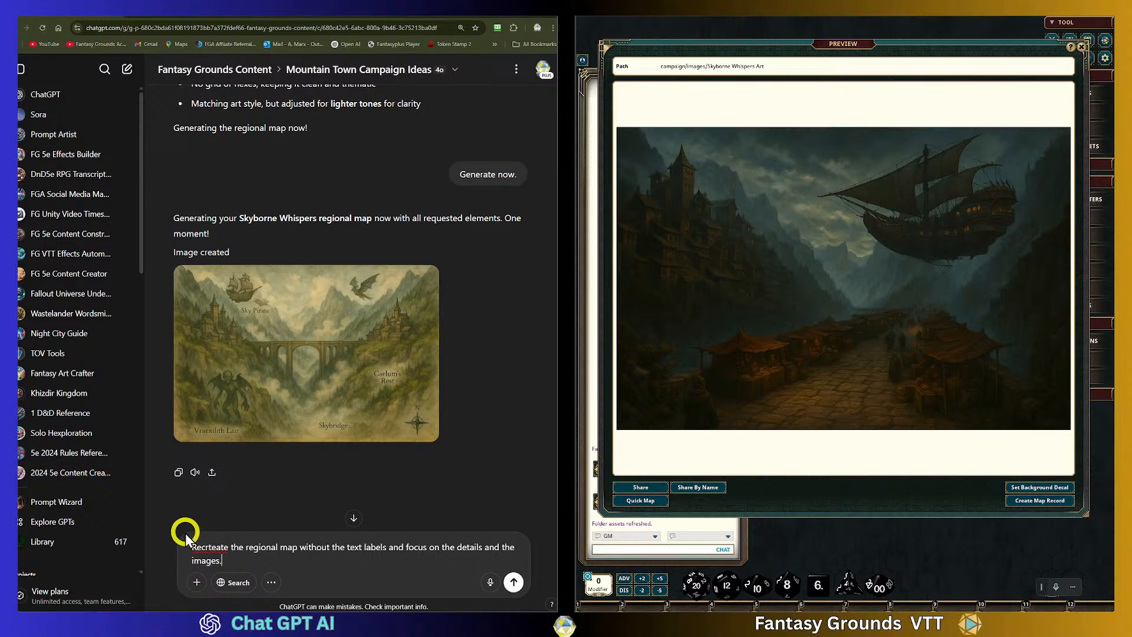
pyautogui.rightClick(207, 548)
pyautogui.click(230, 342)
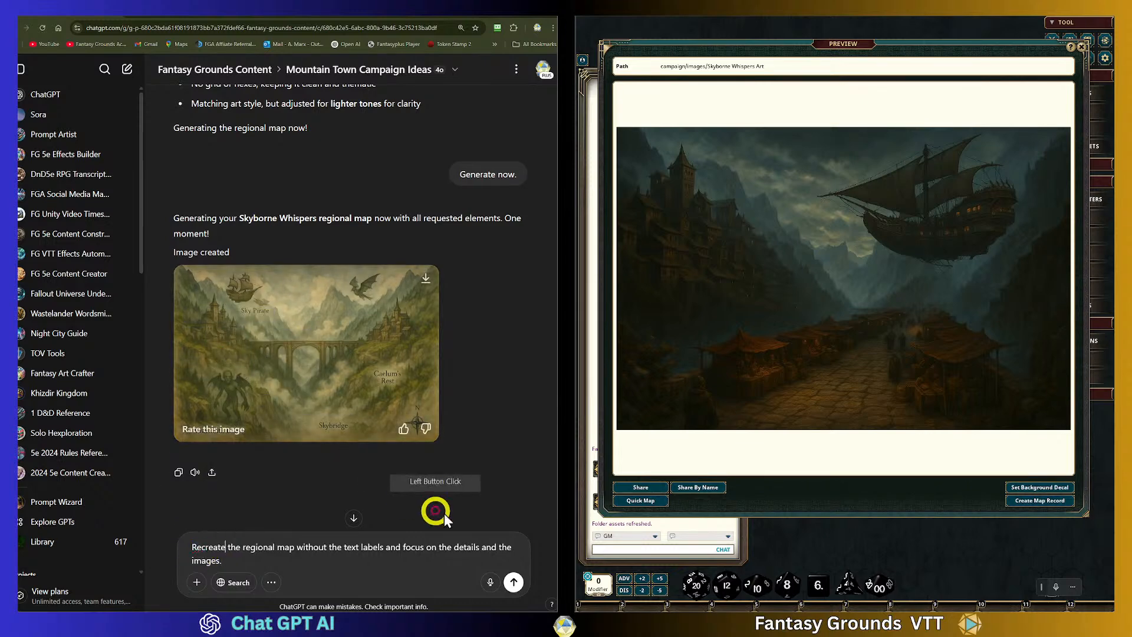
# Submit the prompt to recreate the regional map without text labels and read the reply below it
pyautogui.click(514, 581)
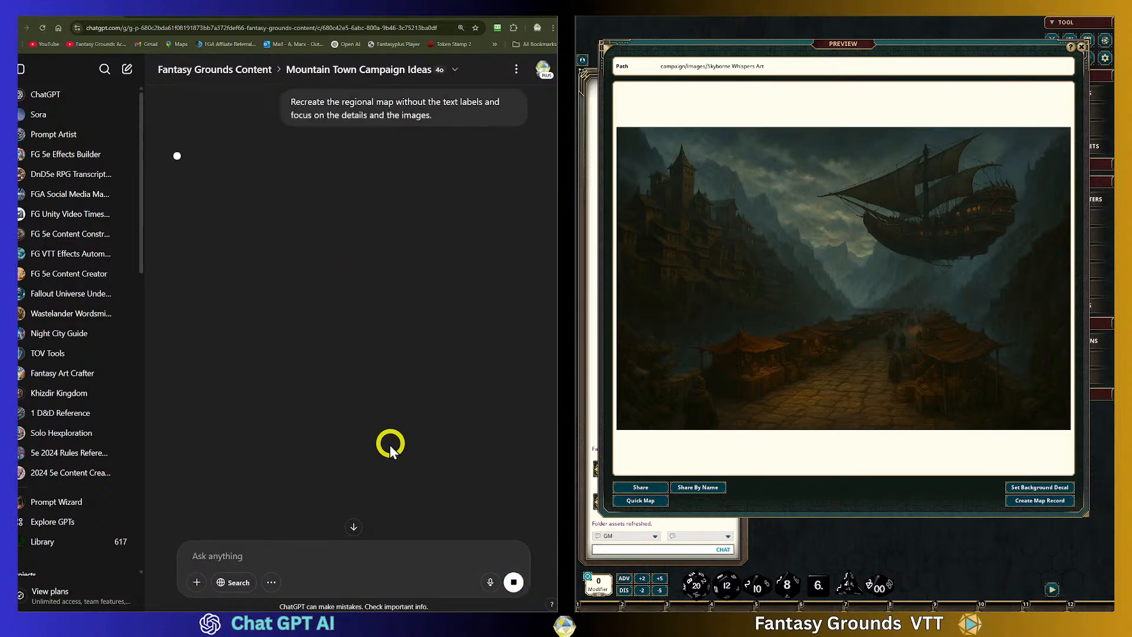
pyautogui.scroll(6, 379, 450)
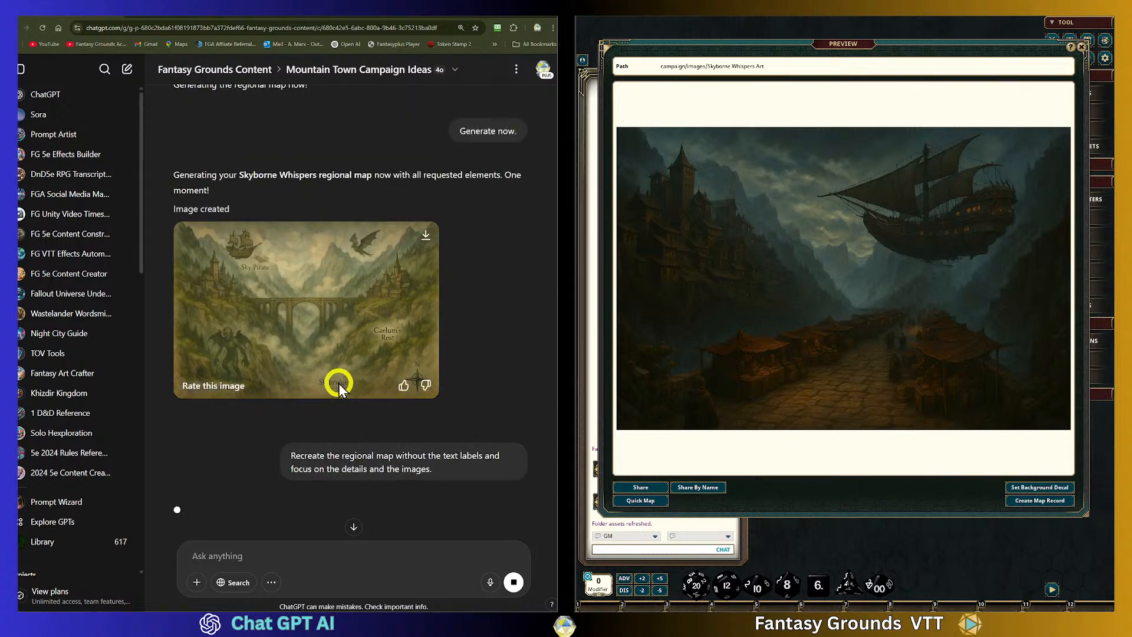
pyautogui.scroll(2, 336, 405)
pyautogui.scroll(-2, 334, 405)
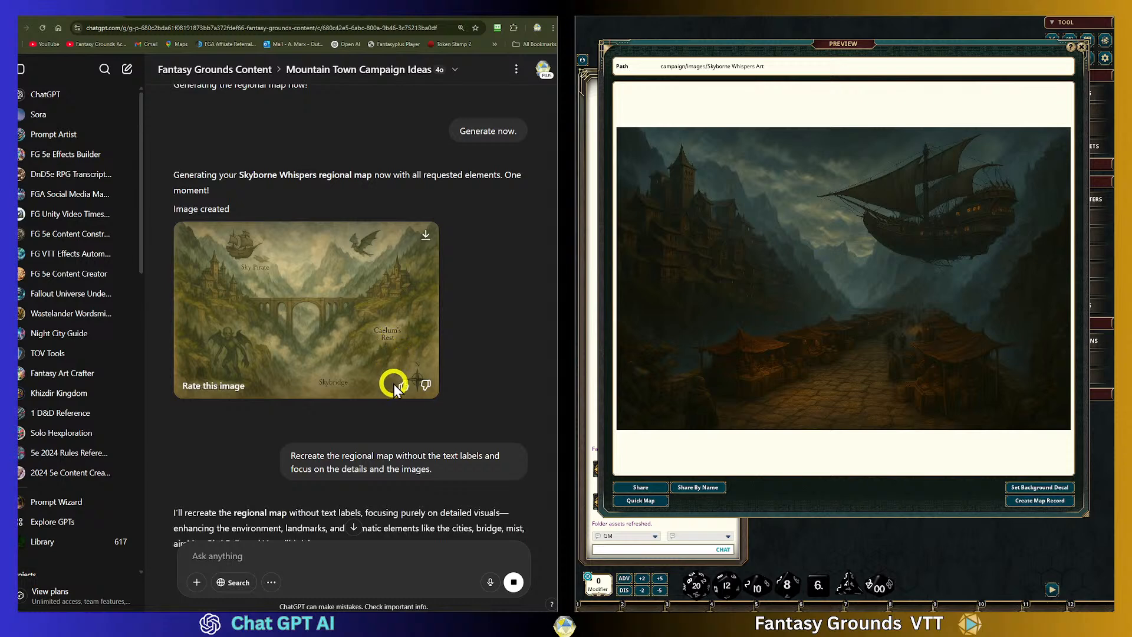
pyautogui.scroll(-4, 380, 421)
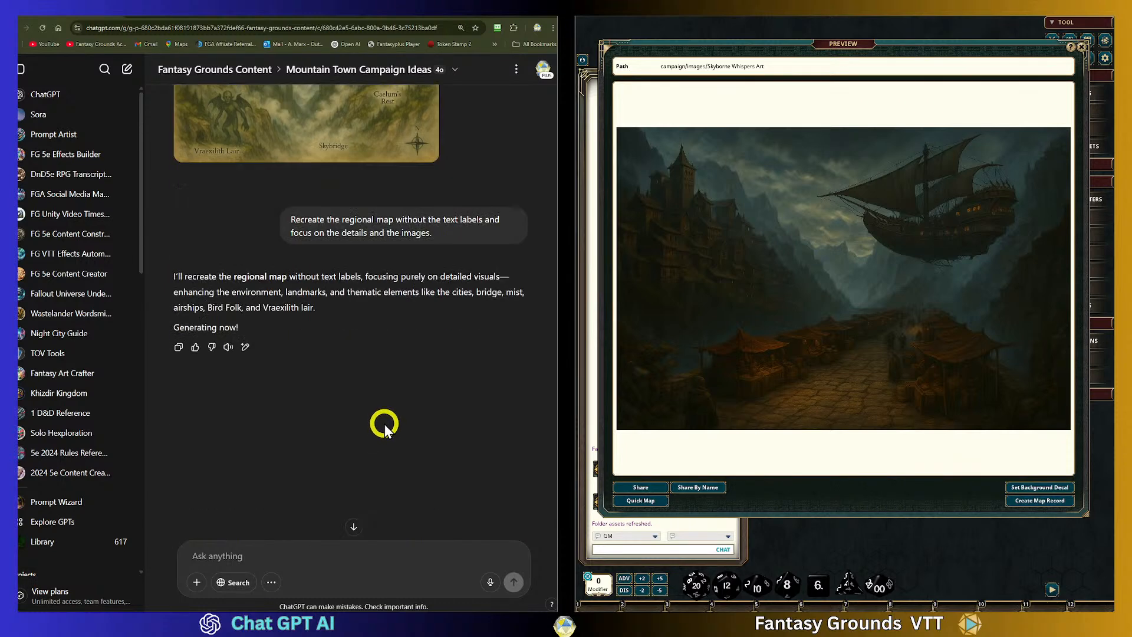
# Compare the reply's planned map elements with the labelled regional map, viewing the map image enlarged and closing it again
pyautogui.scroll(6, 384, 423)
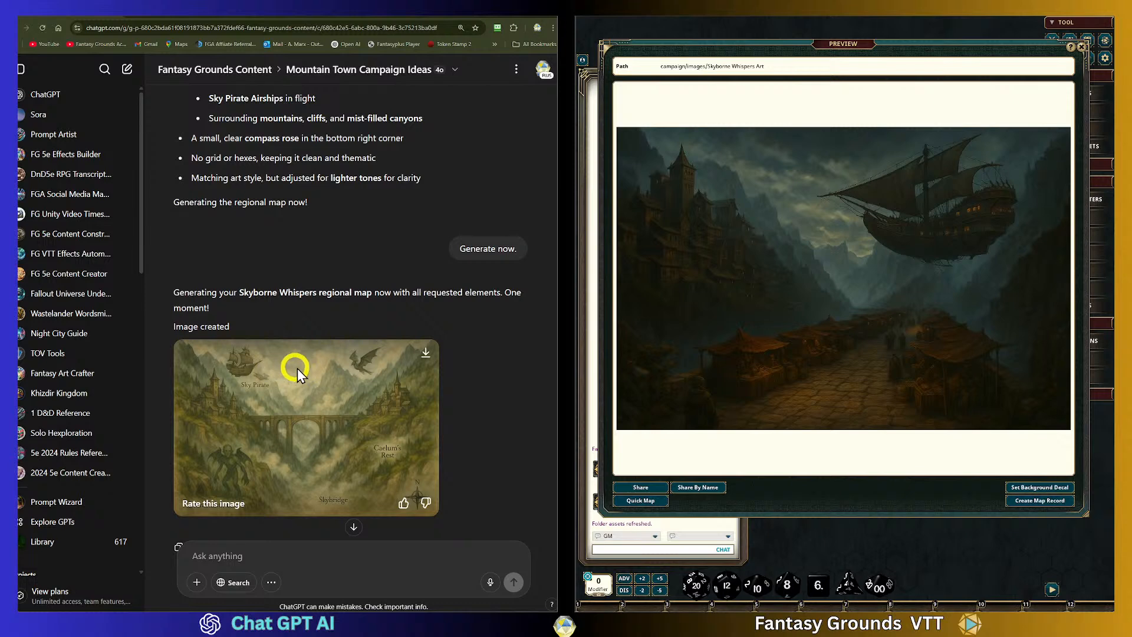
pyautogui.scroll(-6, 347, 427)
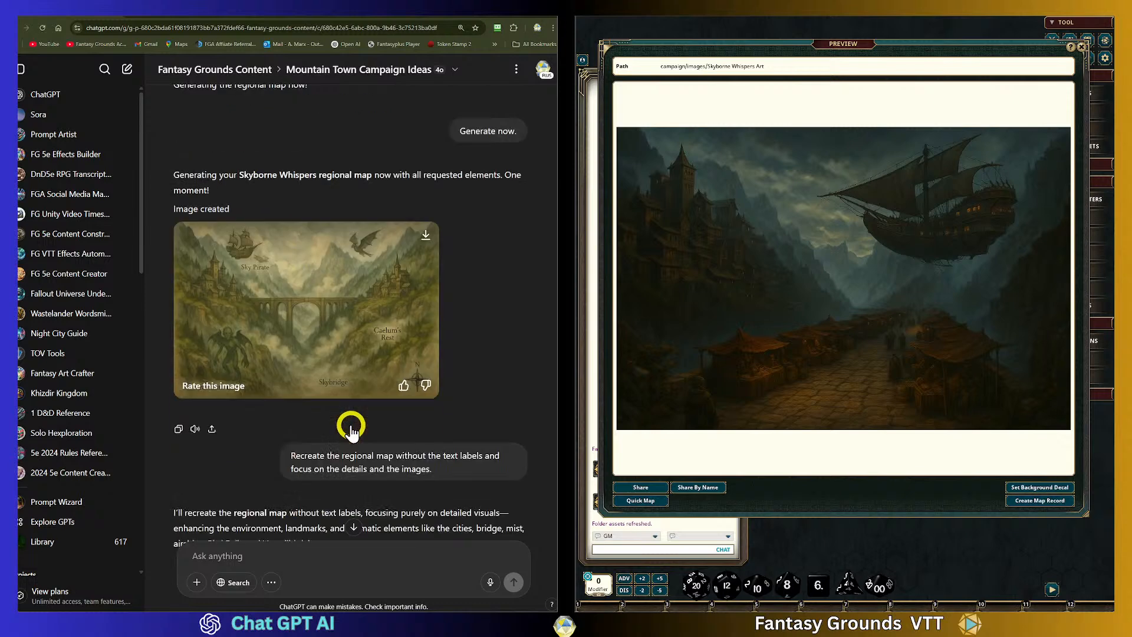
pyautogui.scroll(2, 351, 427)
pyautogui.scroll(-2, 351, 423)
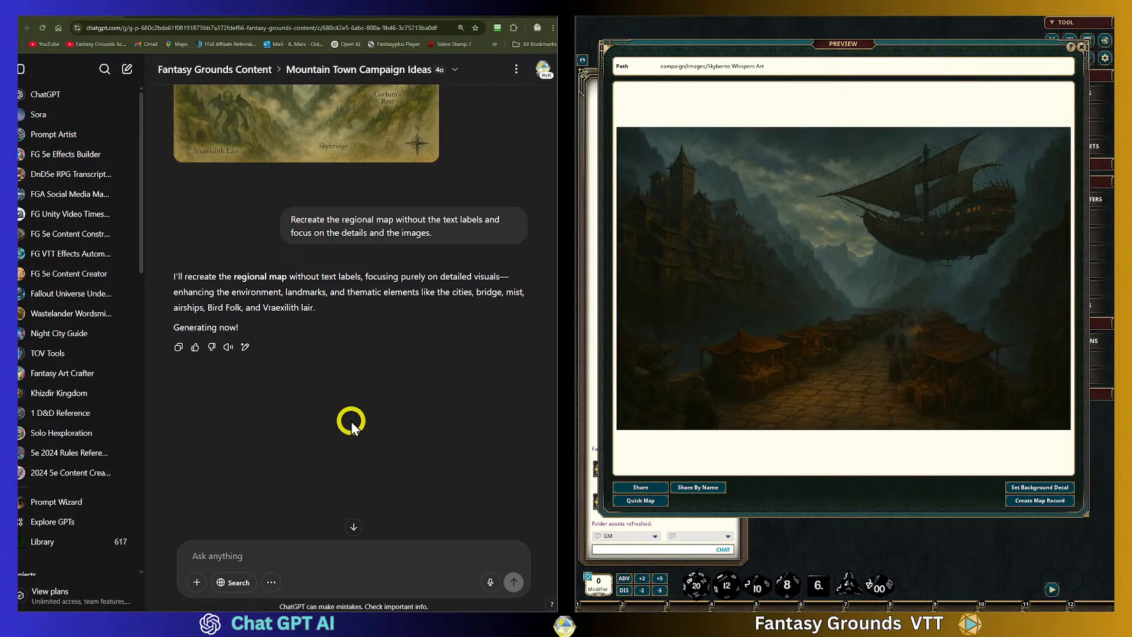
pyautogui.scroll(2, 351, 419)
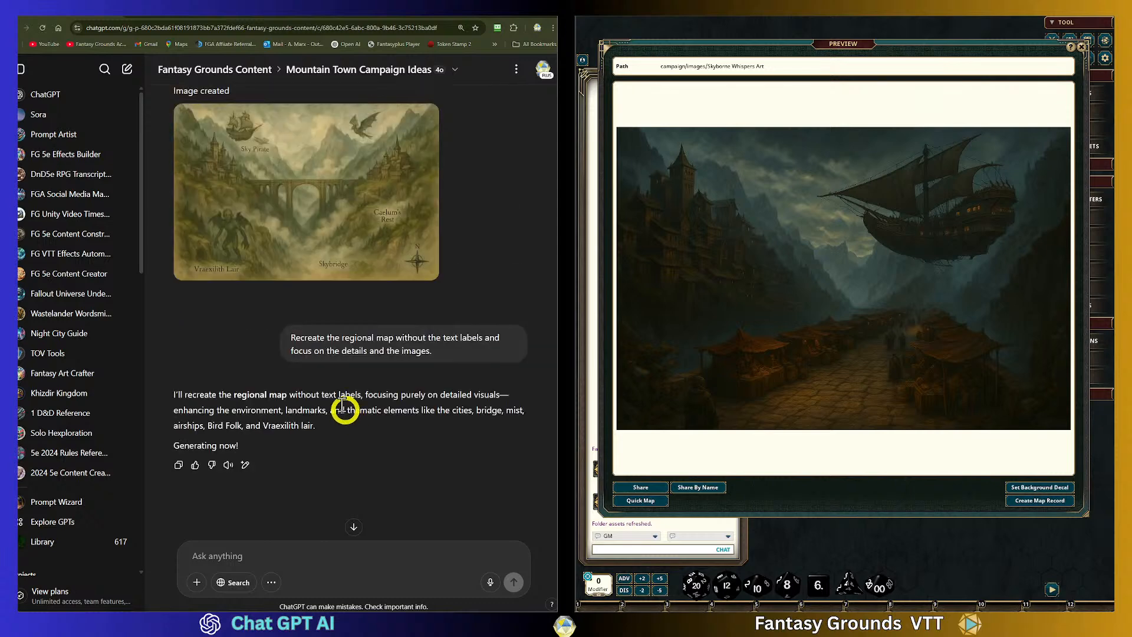
pyautogui.scroll(2, 383, 396)
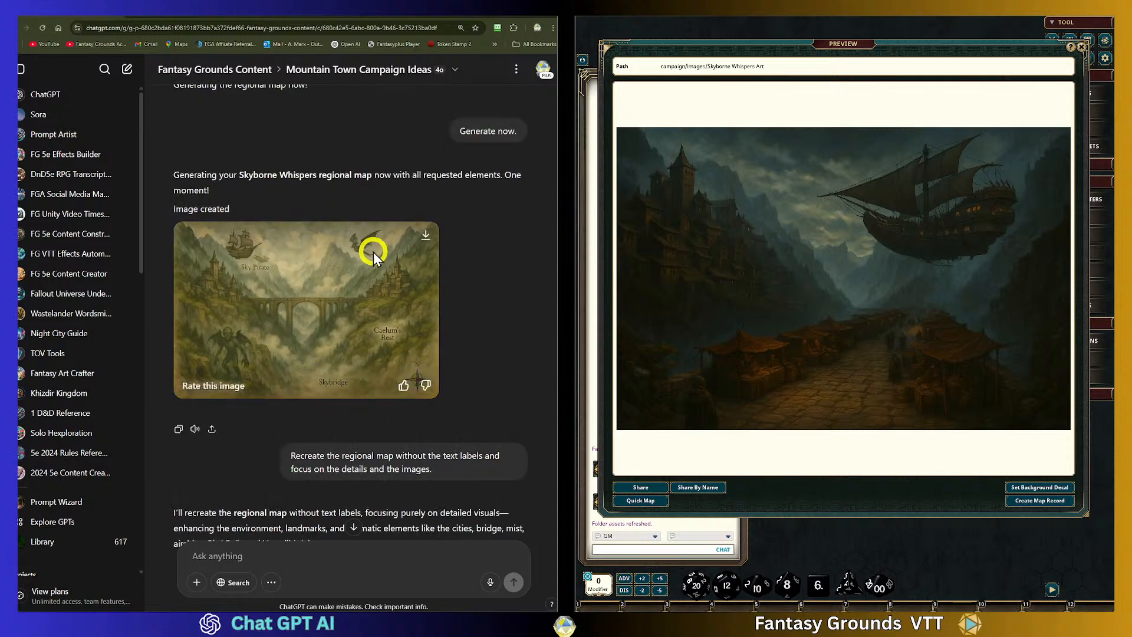
pyautogui.click(354, 236)
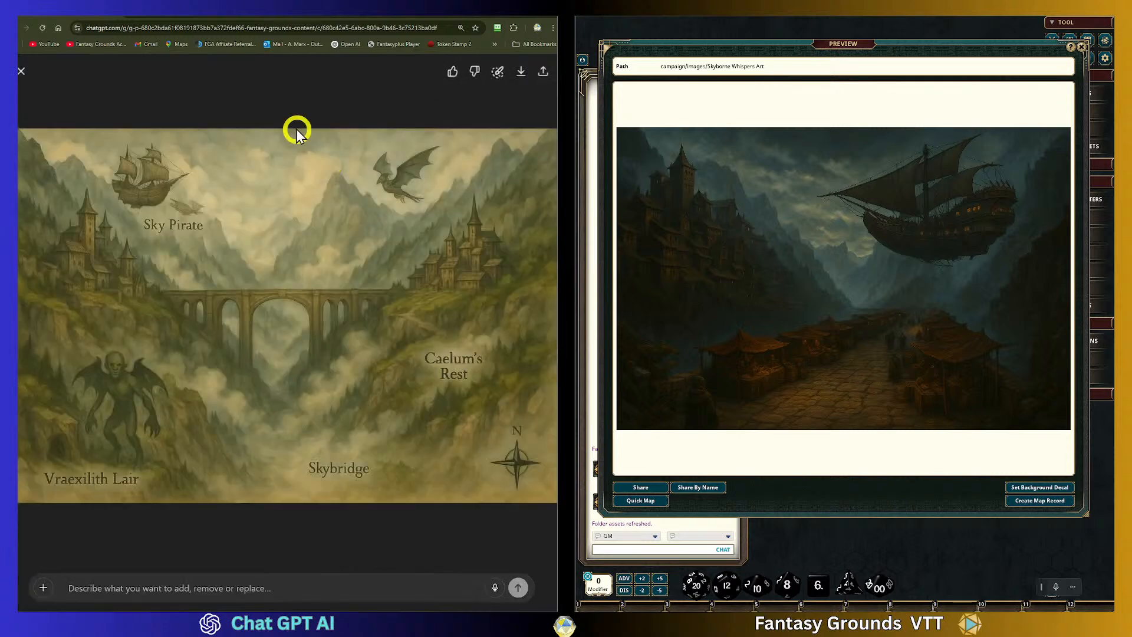
pyautogui.click(21, 70)
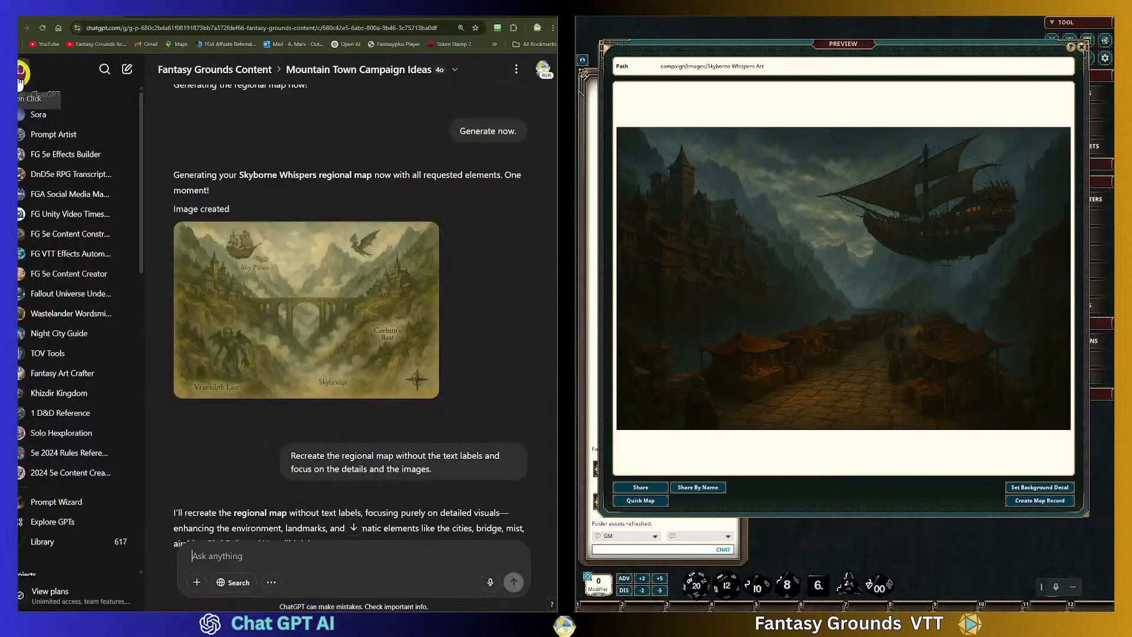
pyautogui.scroll(7, 373, 339)
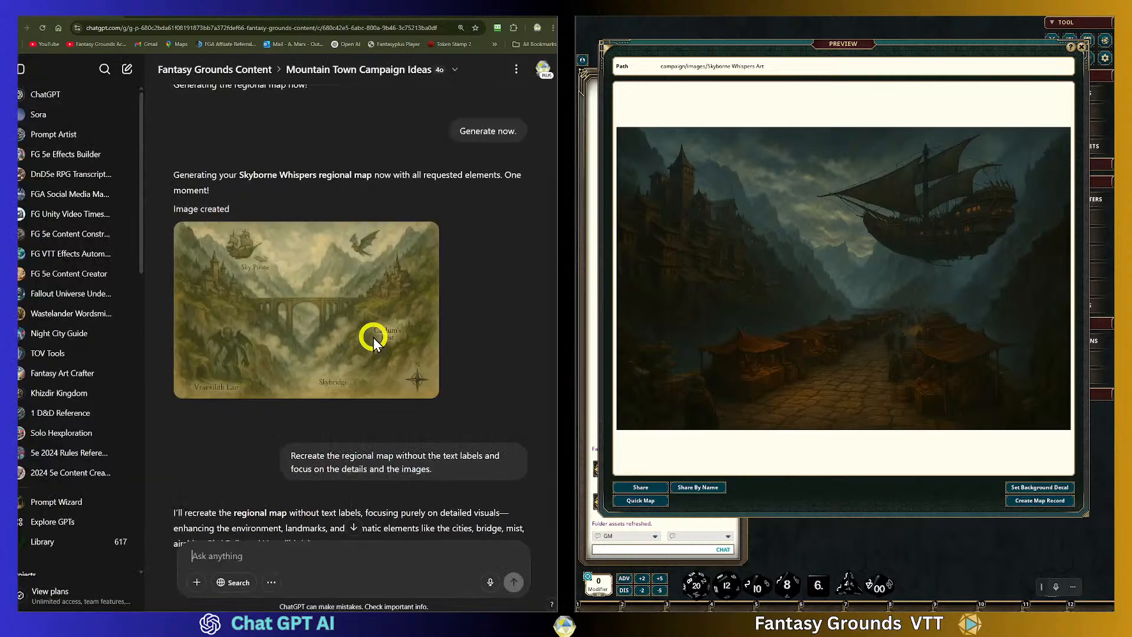
pyautogui.scroll(-2, 342, 370)
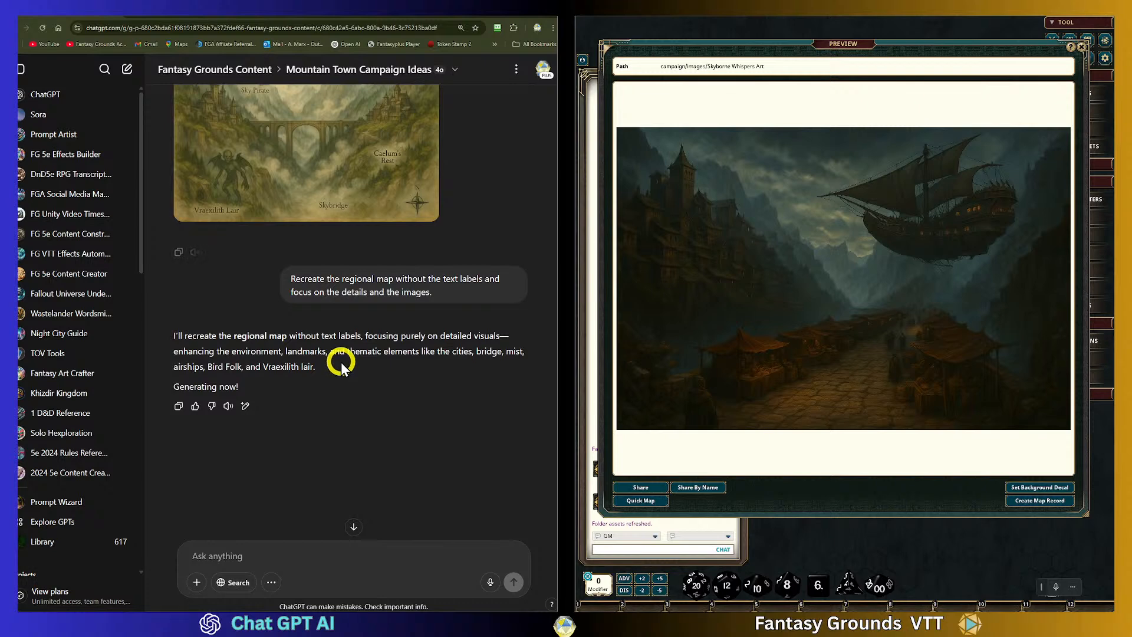
pyautogui.moveTo(386, 312)
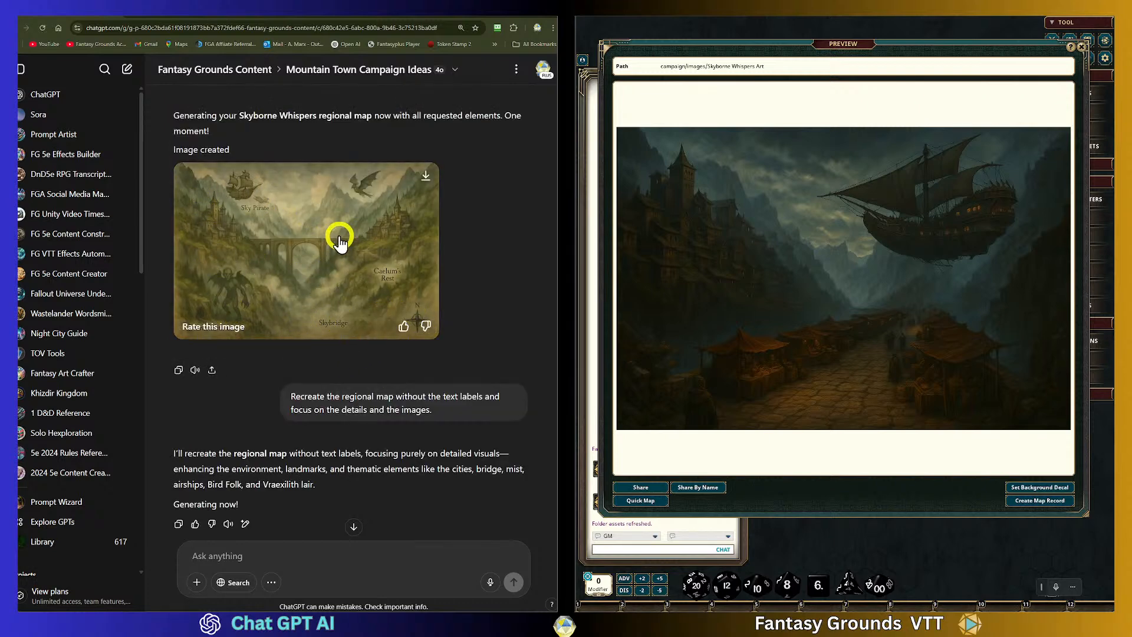
pyautogui.scroll(-4, 376, 362)
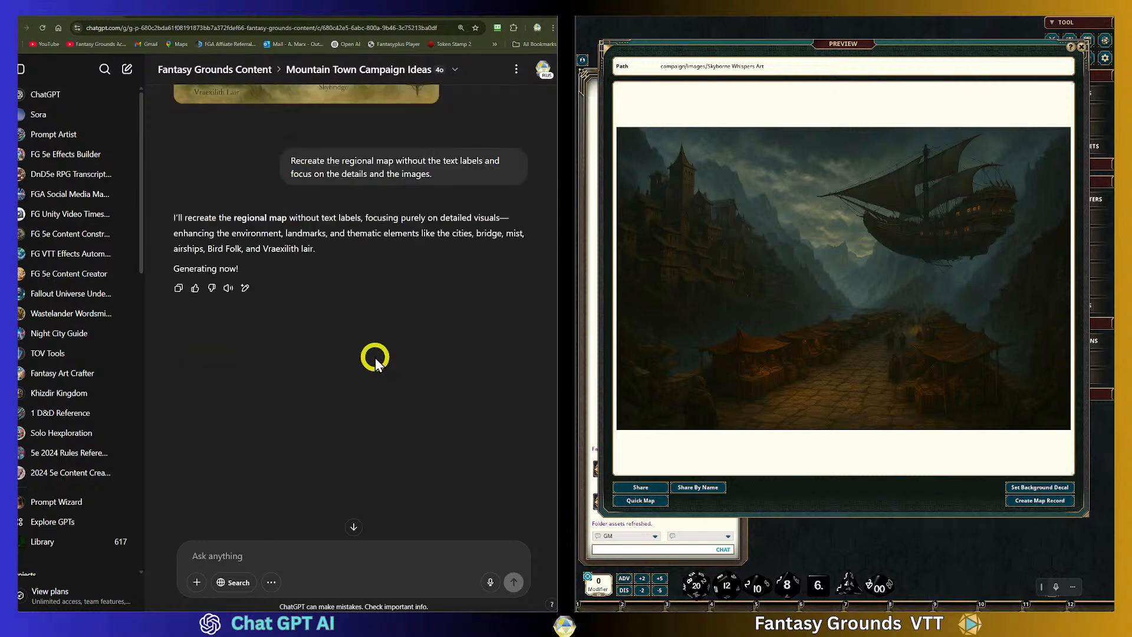
# Send the follow-up message "Create now!" to start generating the label-free regional map
pyautogui.click(242, 554)
pyautogui.write('create mor')
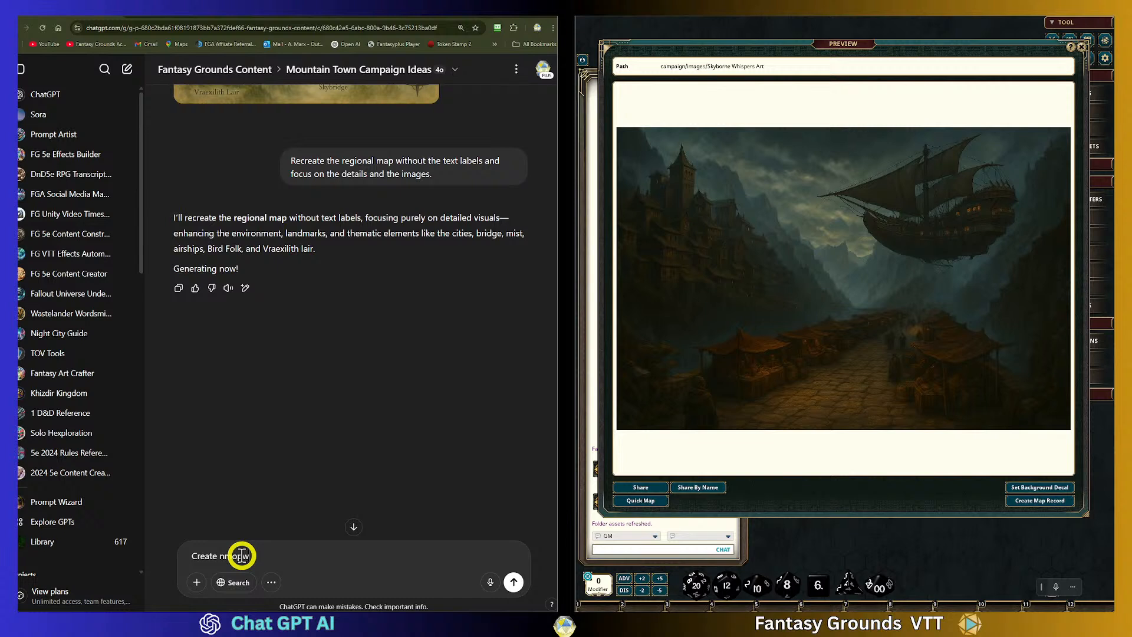
pyautogui.write('w!')
pyautogui.click(497, 563)
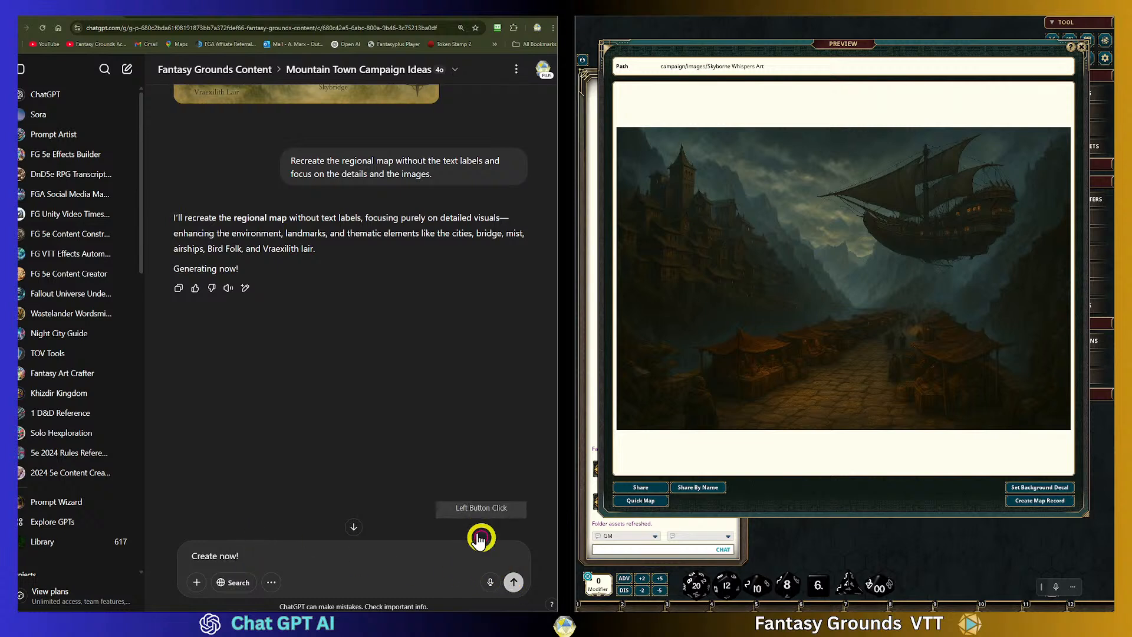
# Review the labelled map and the recreation request in the conversation while the new map is being generated
pyautogui.scroll(6, 385, 393)
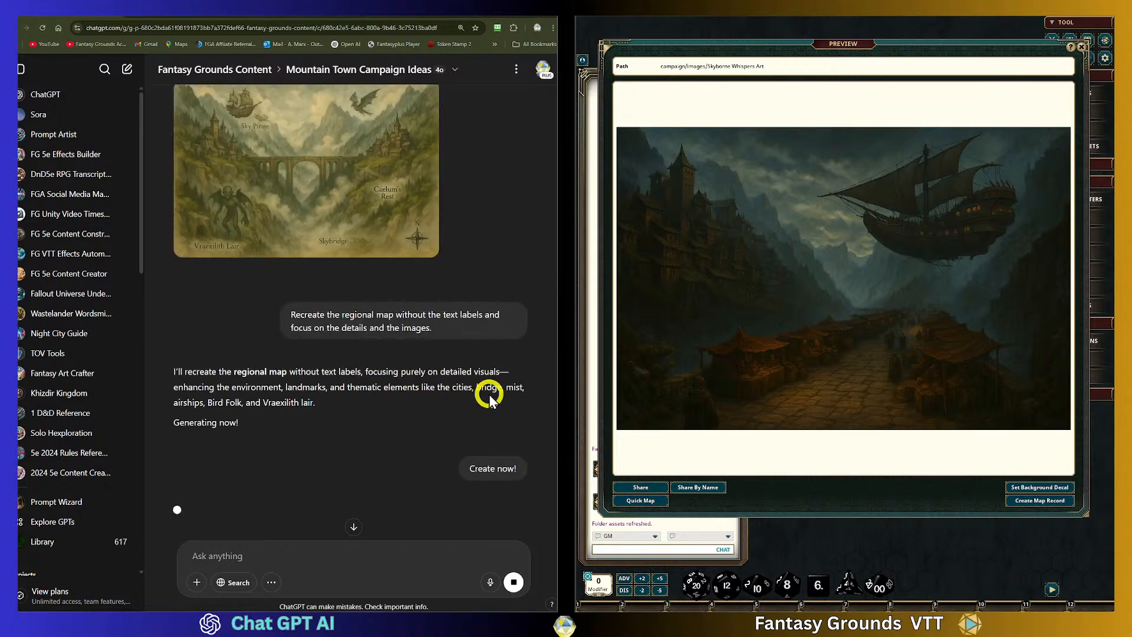
pyautogui.scroll(-1, 321, 438)
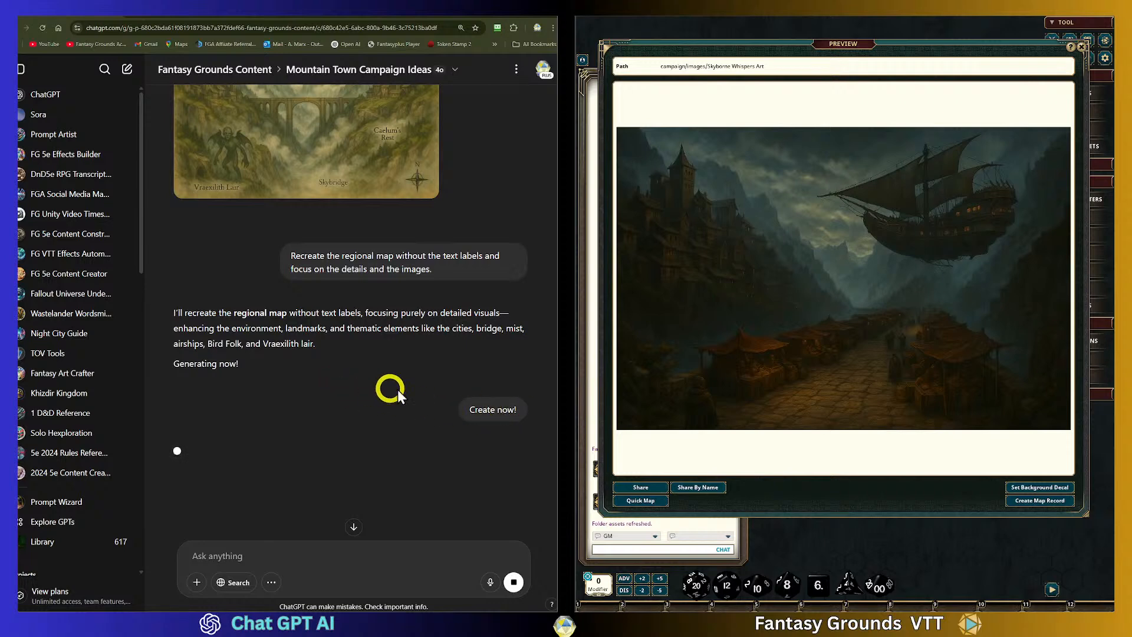
pyautogui.scroll(2, 351, 387)
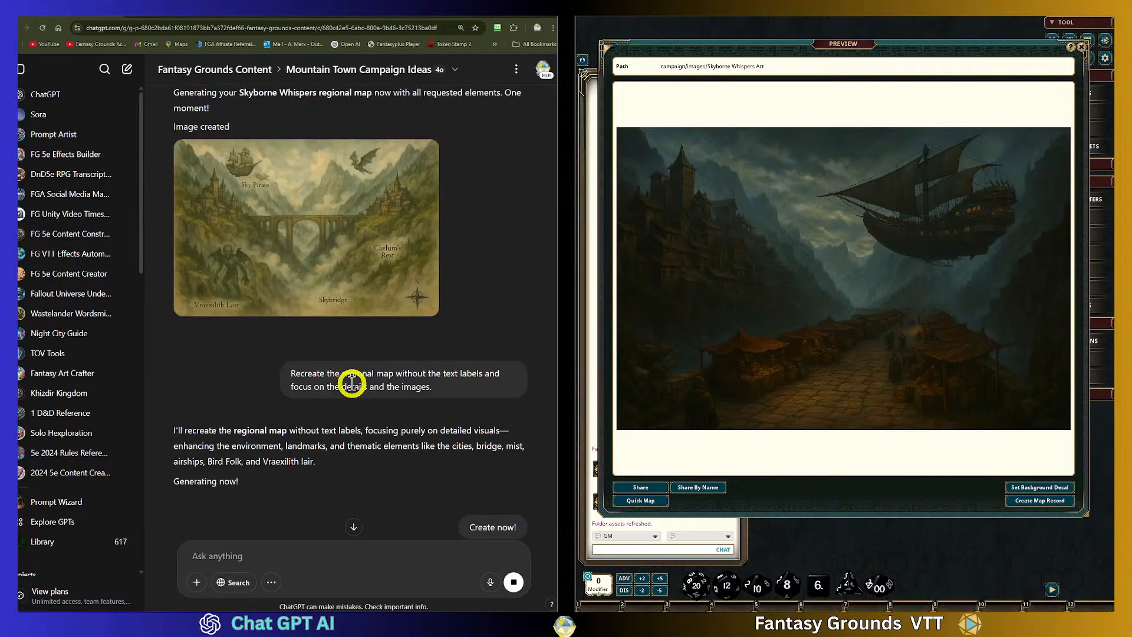
pyautogui.scroll(-2, 352, 383)
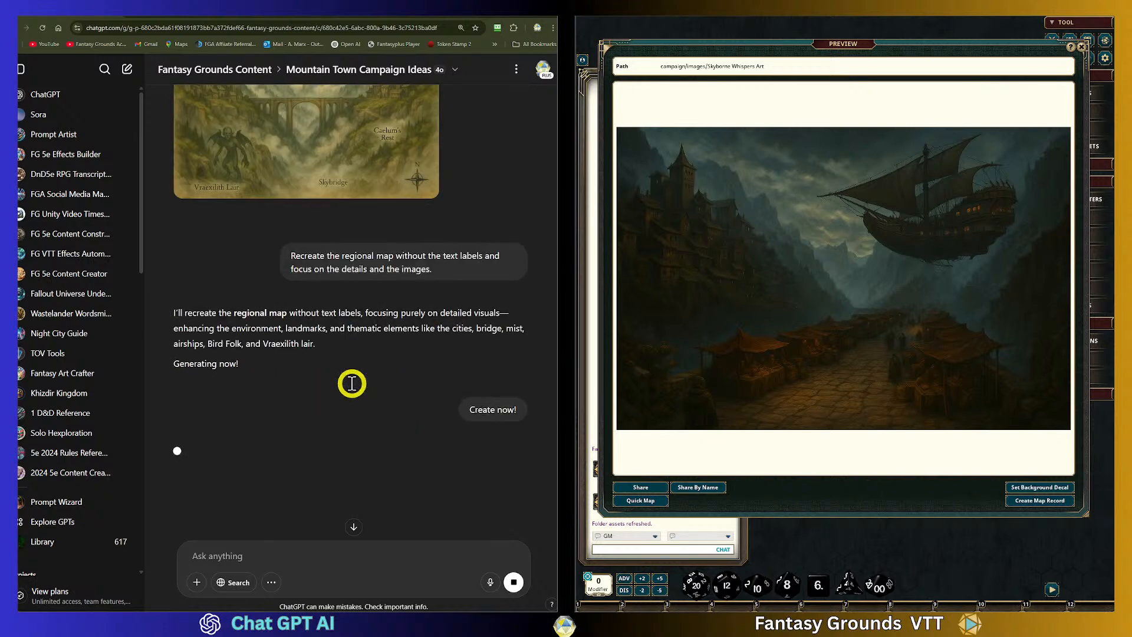
pyautogui.scroll(4, 352, 383)
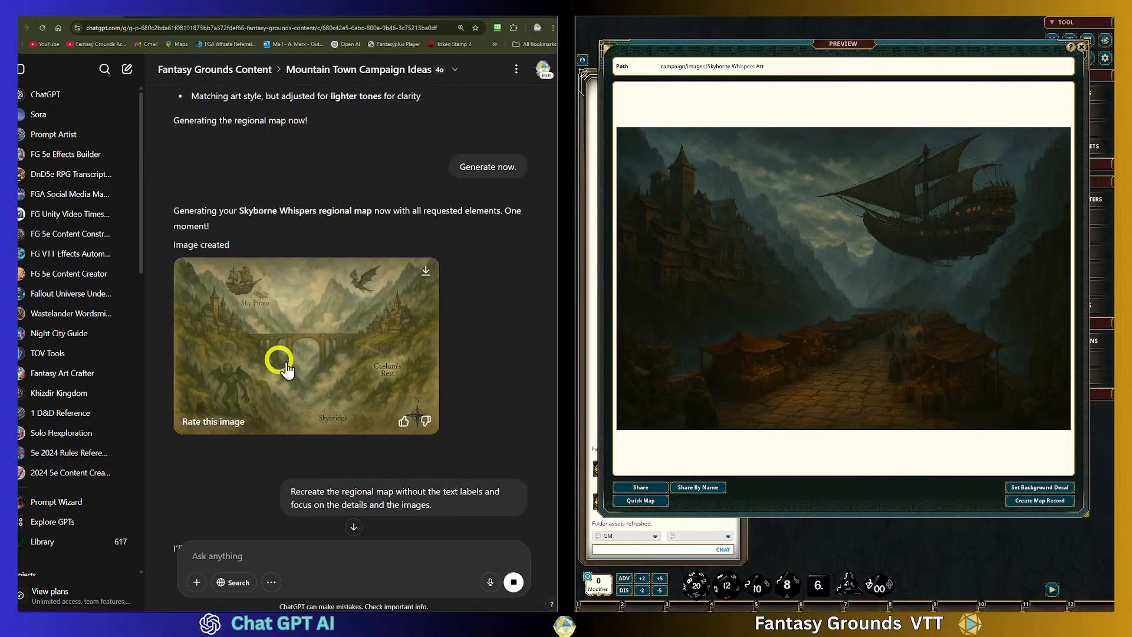
pyautogui.scroll(-7, 298, 365)
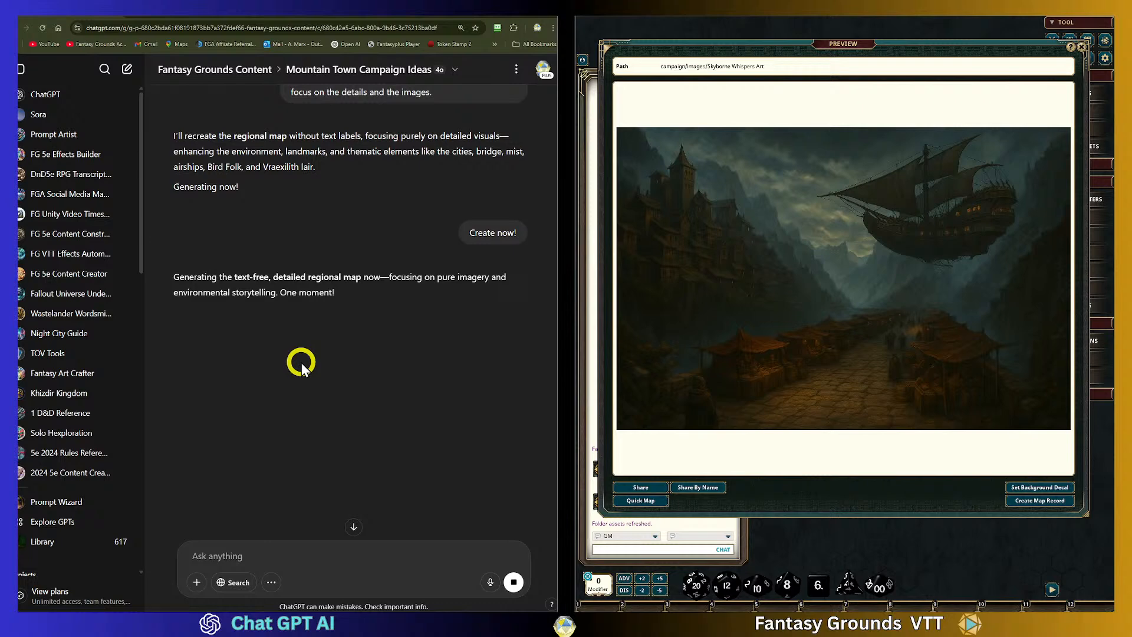
pyautogui.scroll(5, 377, 400)
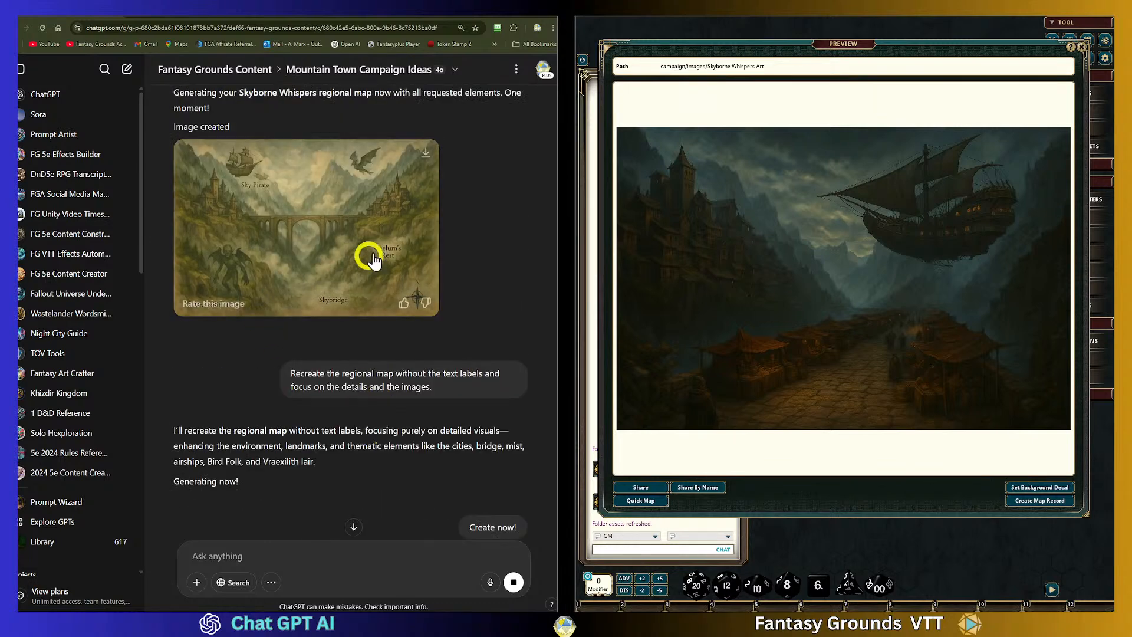
pyautogui.scroll(-2, 401, 419)
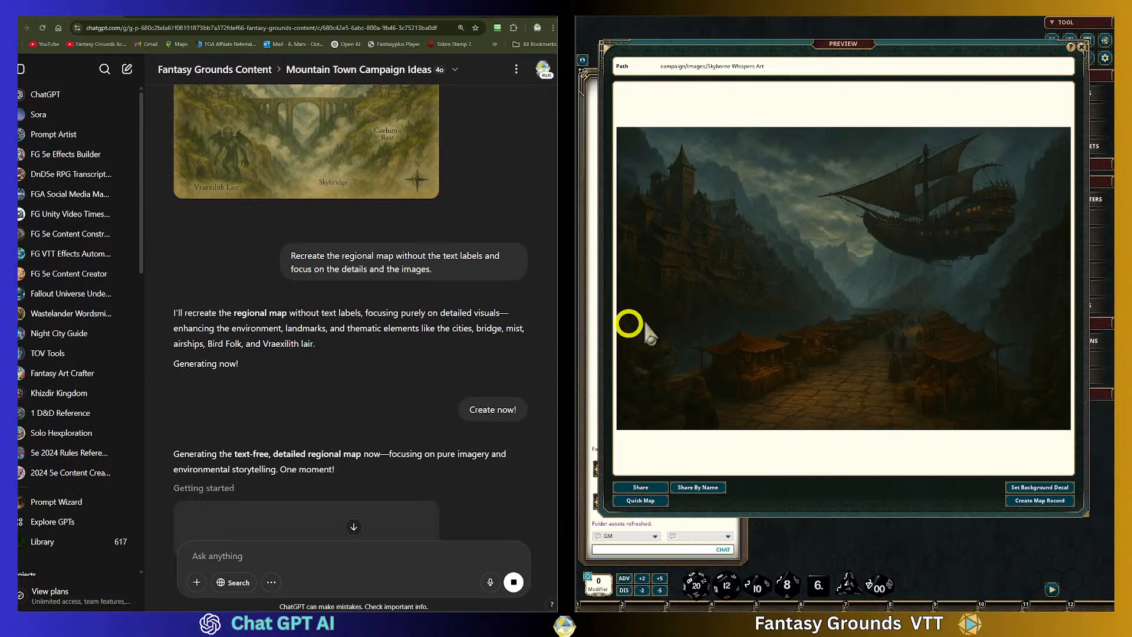
pyautogui.scroll(-2, 319, 203)
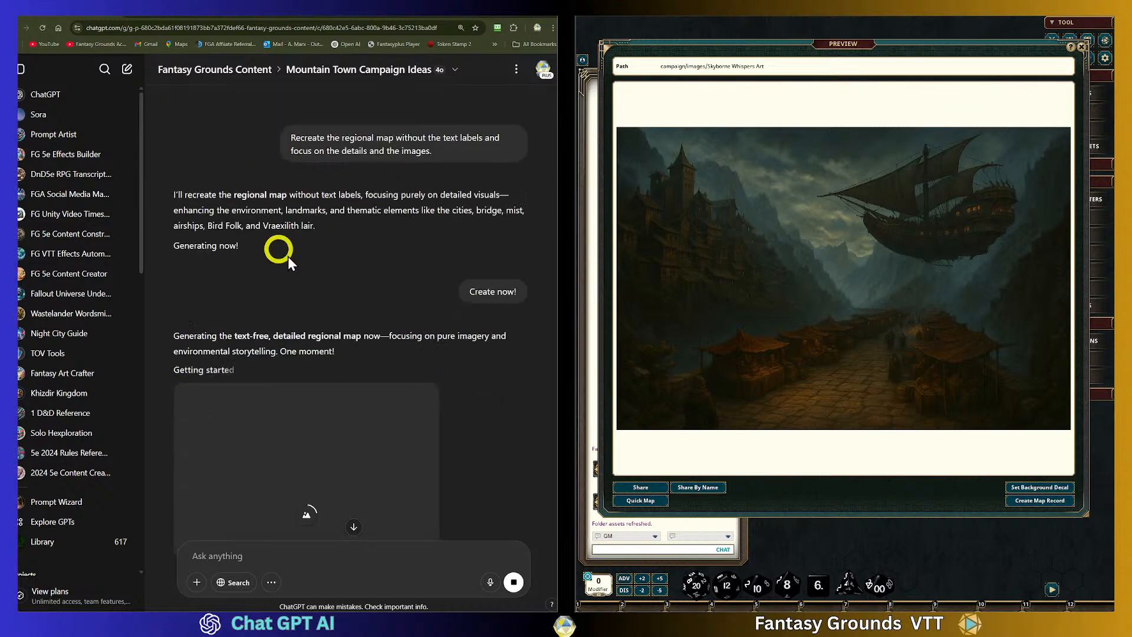
# Examine the newly generated label-free map for its cities, bridge, airships, bird figure and winged creature
pyautogui.scroll(-3, 337, 313)
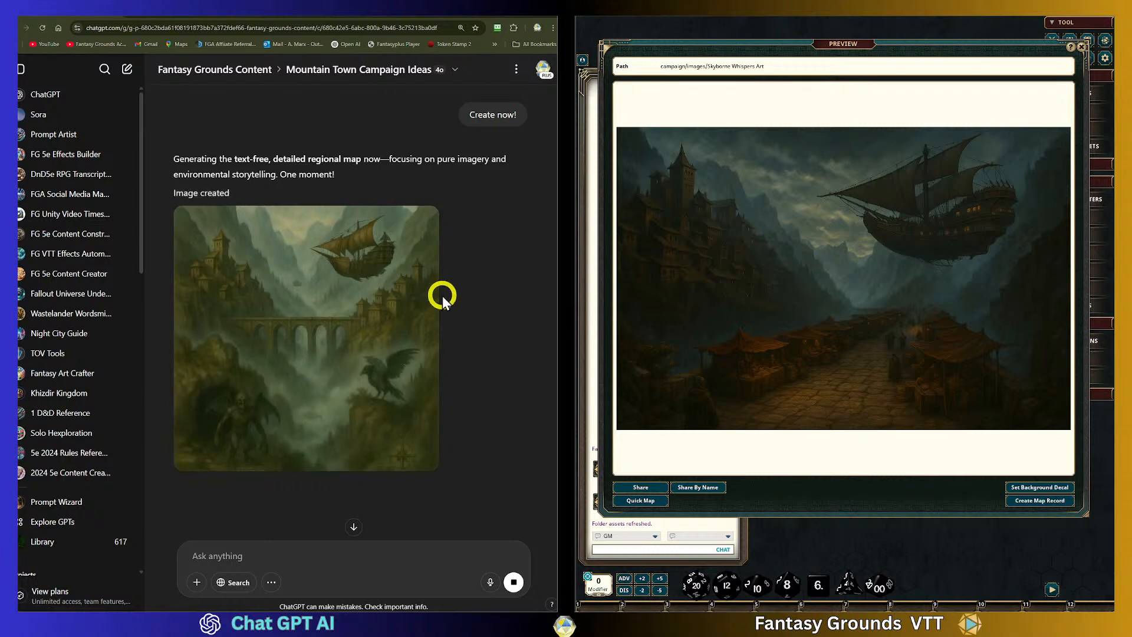
pyautogui.scroll(-1, 398, 373)
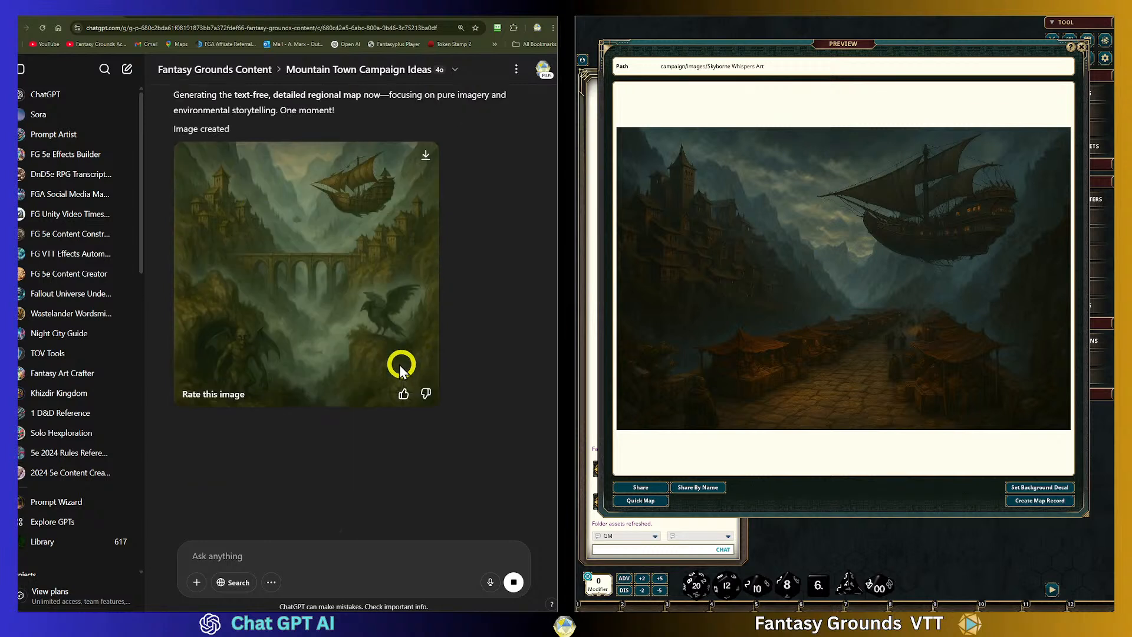
pyautogui.scroll(3, 335, 341)
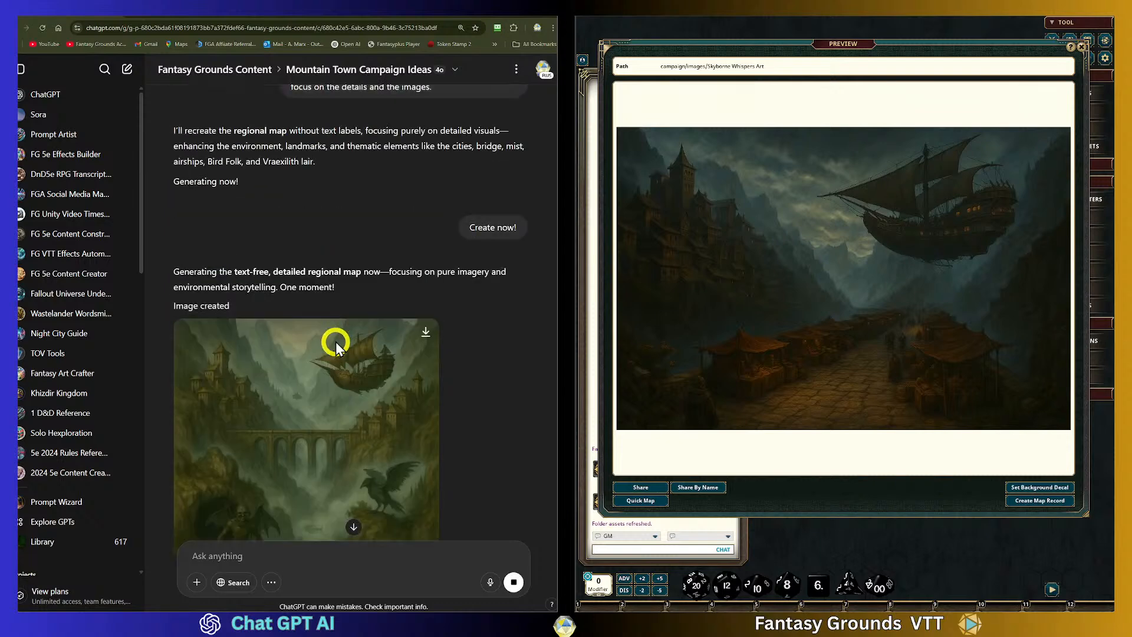
pyautogui.scroll(-2, 389, 354)
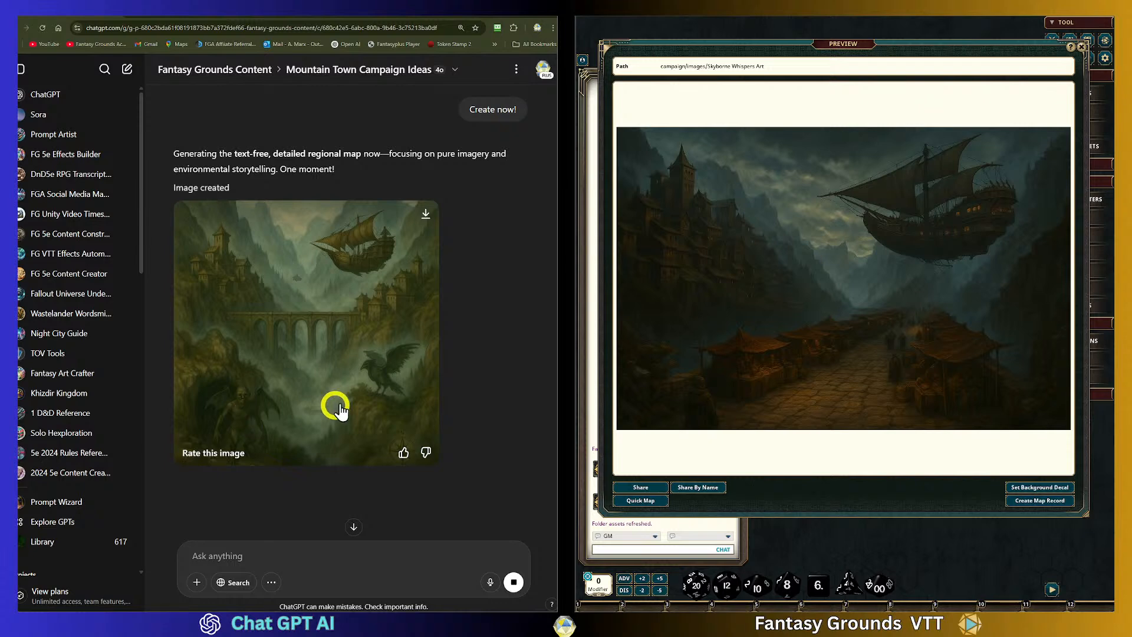
pyautogui.scroll(-1, 346, 382)
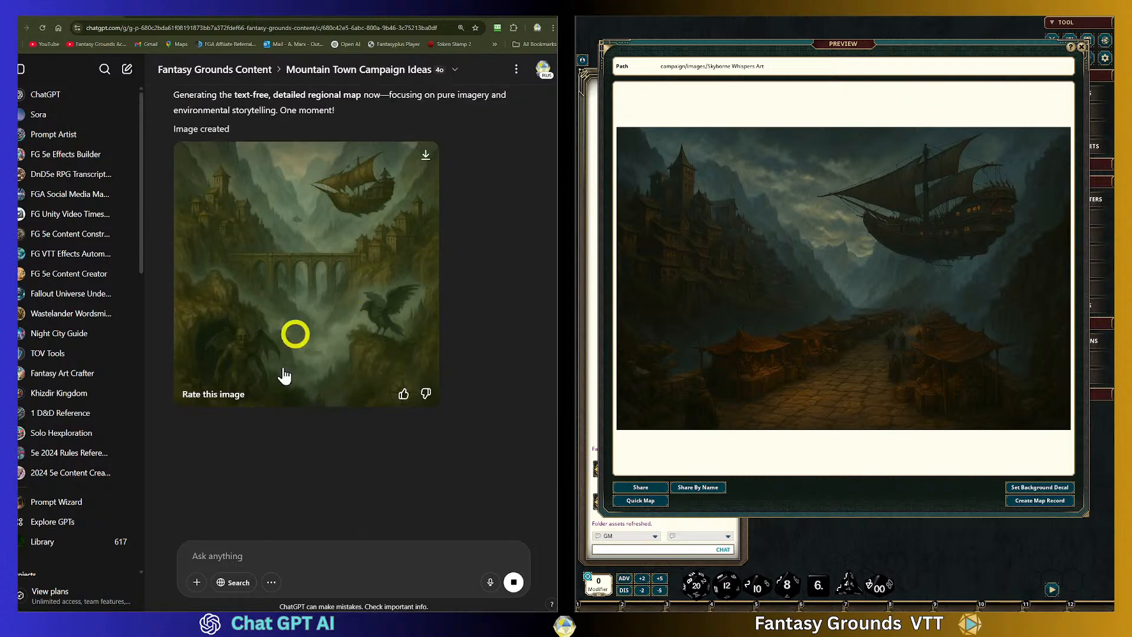
pyautogui.scroll(2, 265, 331)
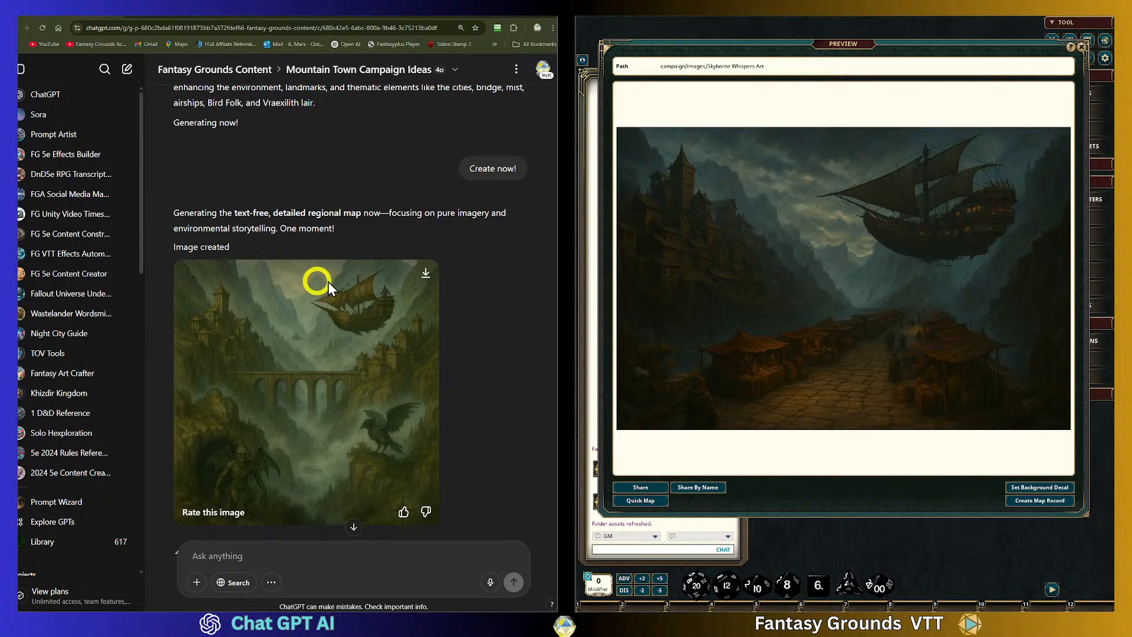
# Open the label-free map for selection editing and mark the small shapes in the mist above and below the bridge
pyautogui.click(356, 321)
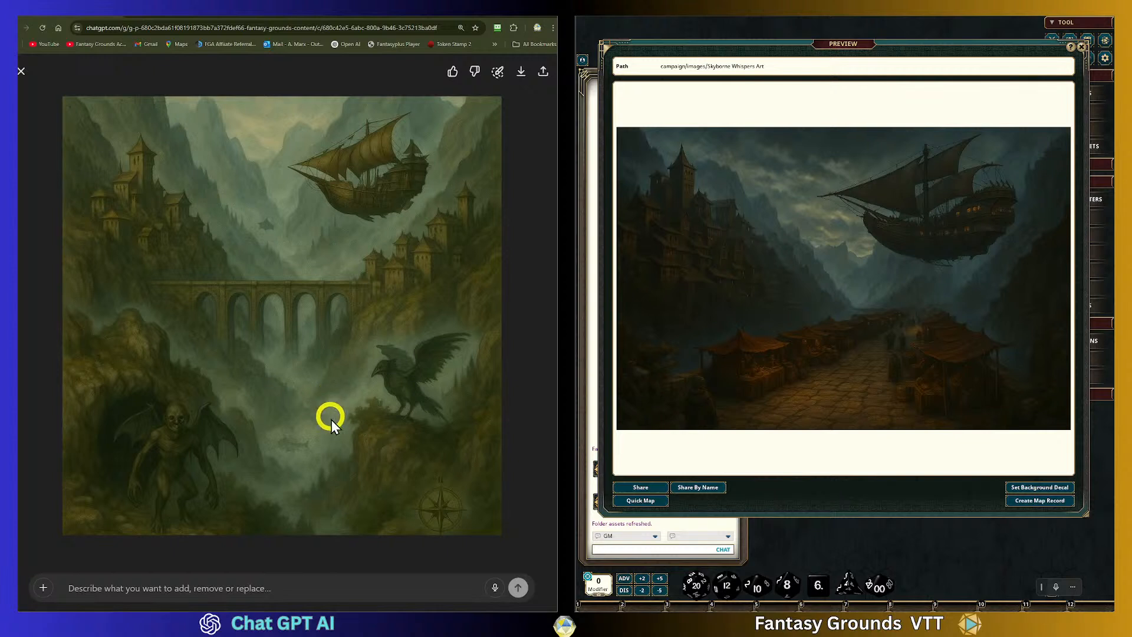
pyautogui.click(498, 72)
pyautogui.moveTo(253, 214)
pyautogui.mouseDown()
pyautogui.moveTo(290, 240)
pyautogui.moveTo(261, 246)
pyautogui.moveTo(245, 225)
pyautogui.mouseUp()
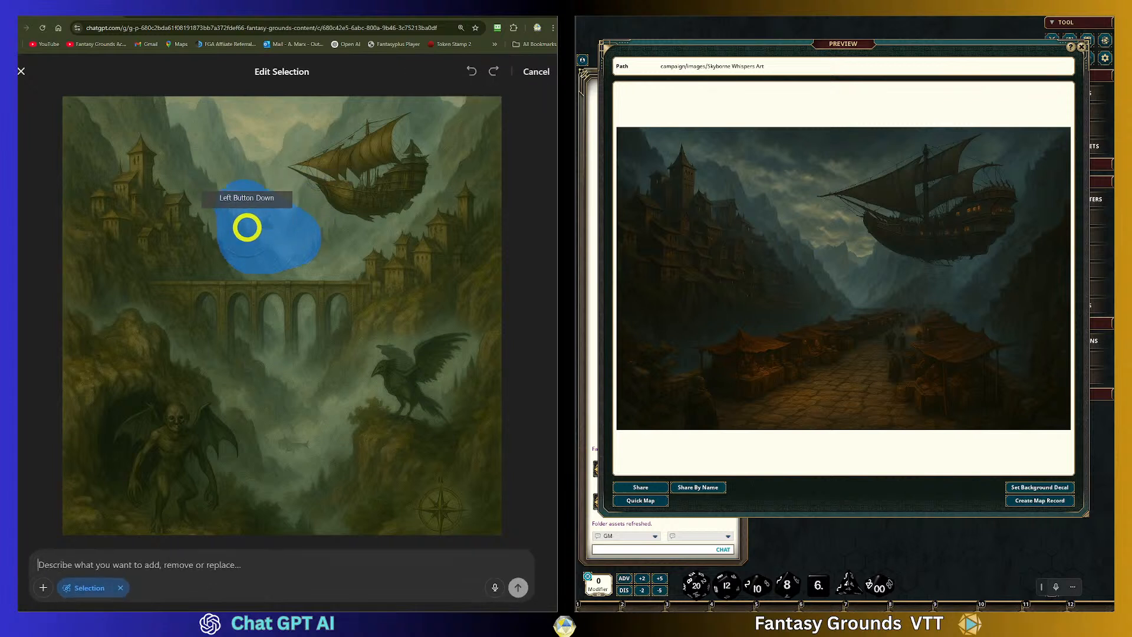
pyautogui.moveTo(262, 425); pyautogui.dragTo(323, 467)
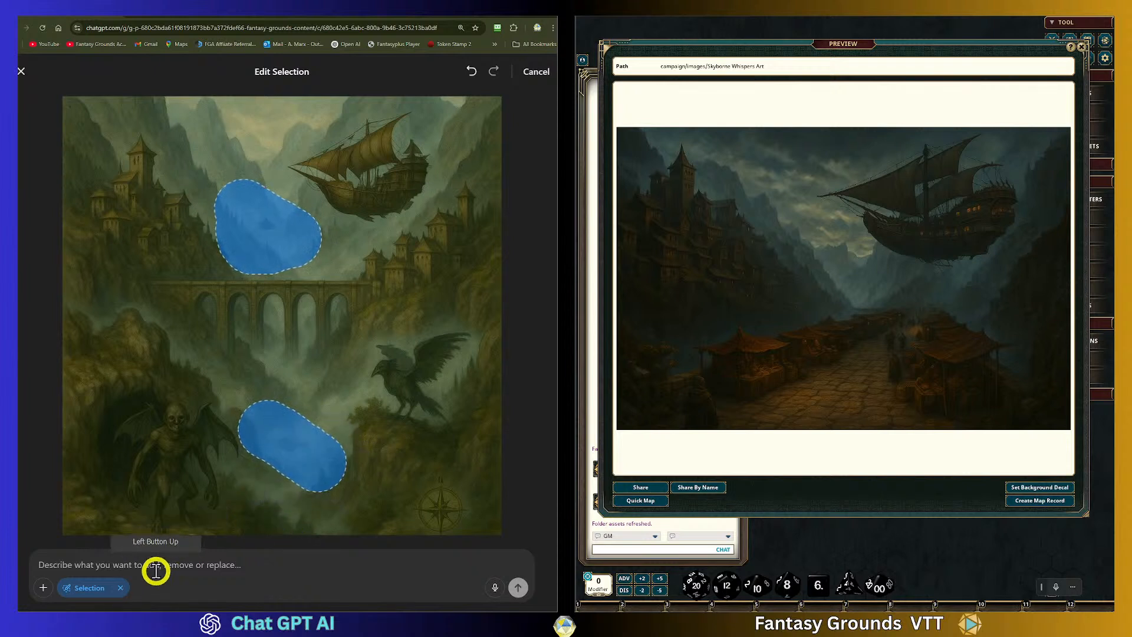
# Enter the edit request "Remove these parts of the image.", enlarge the marked area above the bridge, and submit the request
pyautogui.click(234, 567)
pyautogui.write('Re')
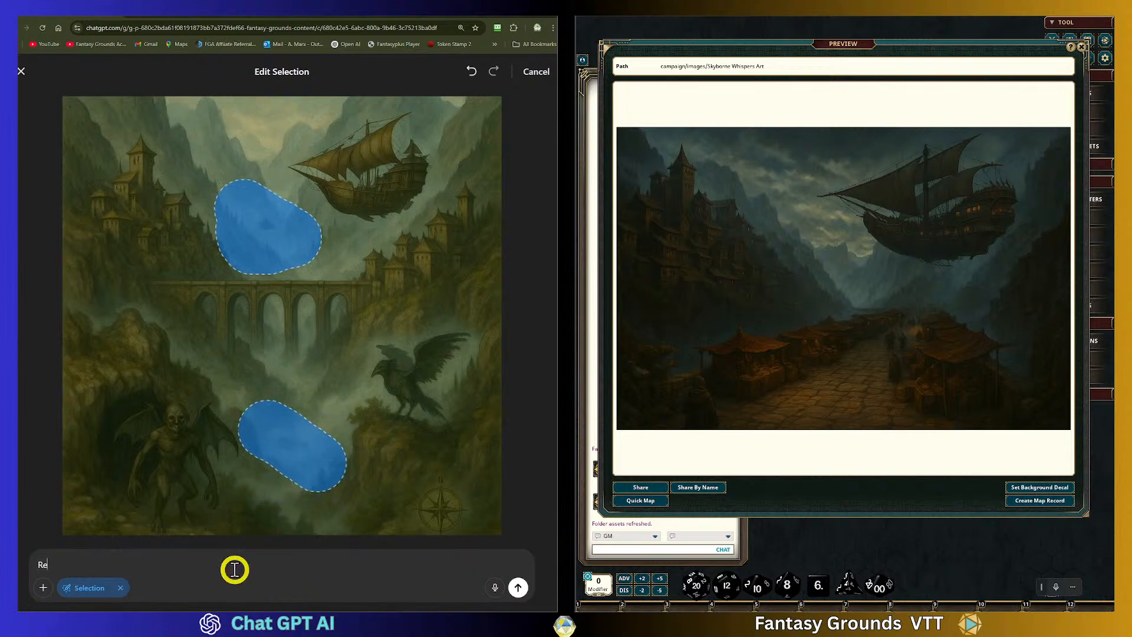
pyautogui.write('move these parts of the imag')
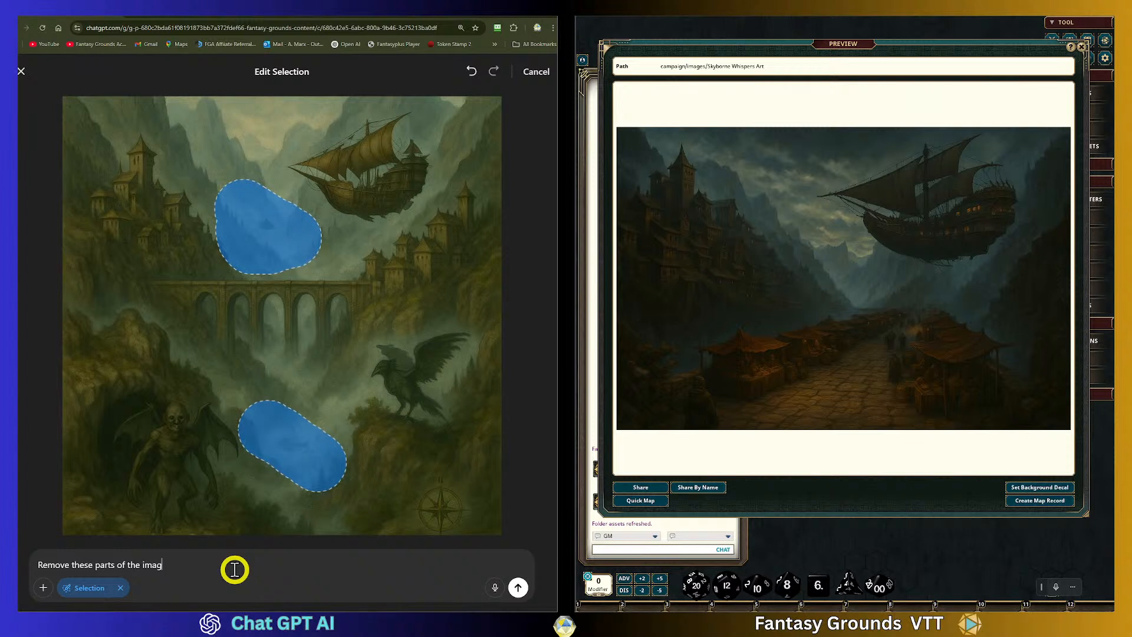
pyautogui.write('e.')
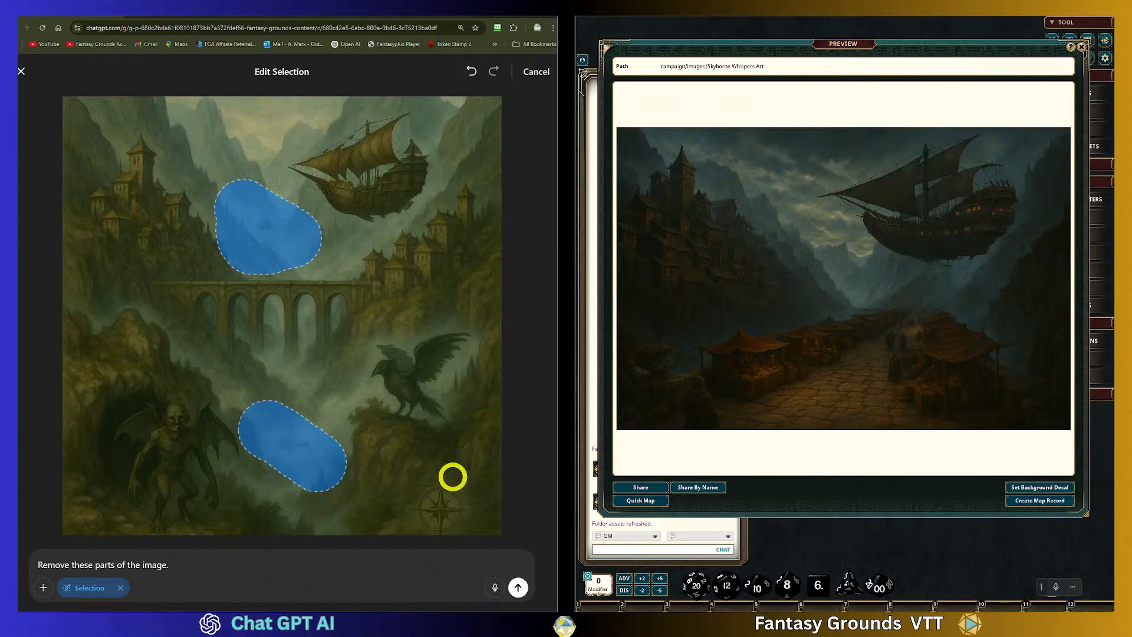
pyautogui.moveTo(232, 182); pyautogui.dragTo(296, 224)
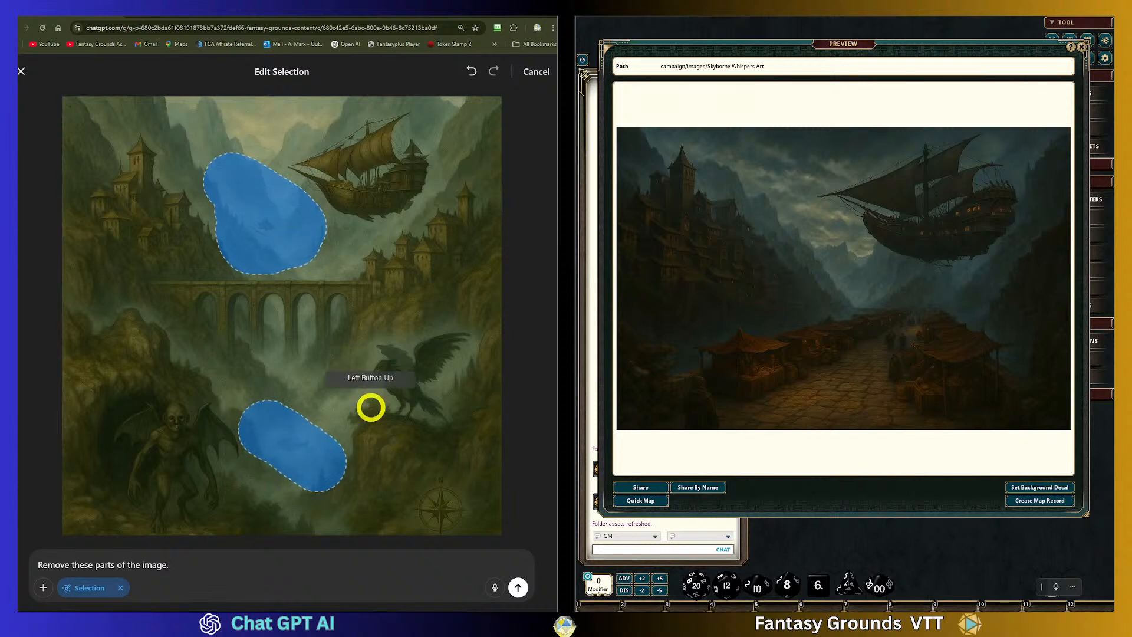
pyautogui.click(518, 589)
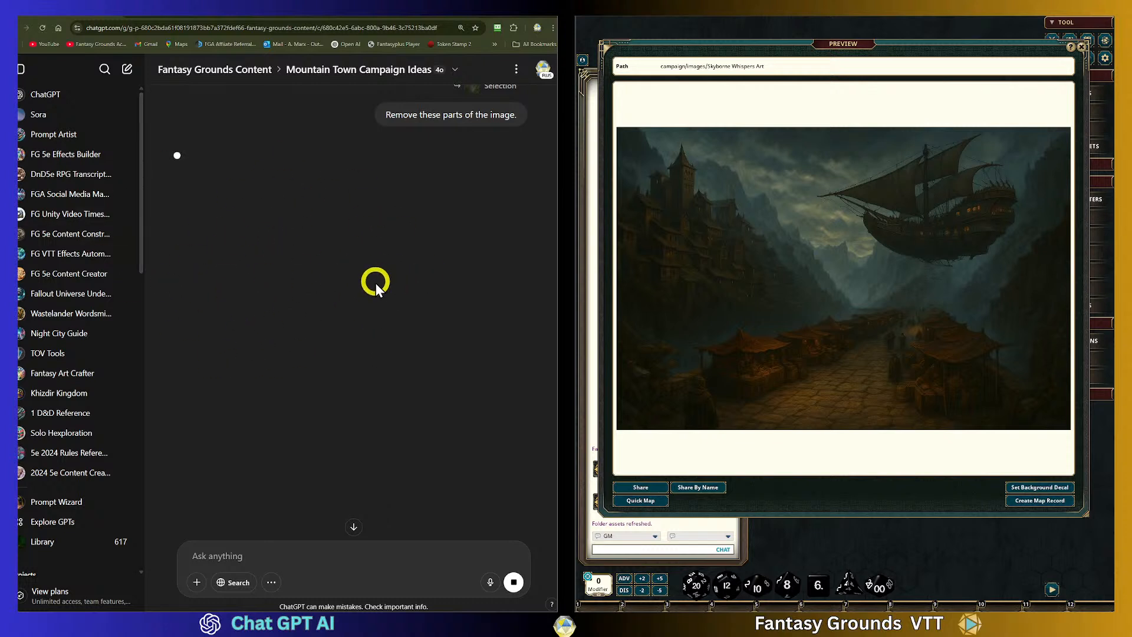
# Reopen the label-free map for selection editing and mark the shapes above and below the bridge again
pyautogui.scroll(2, 315, 306)
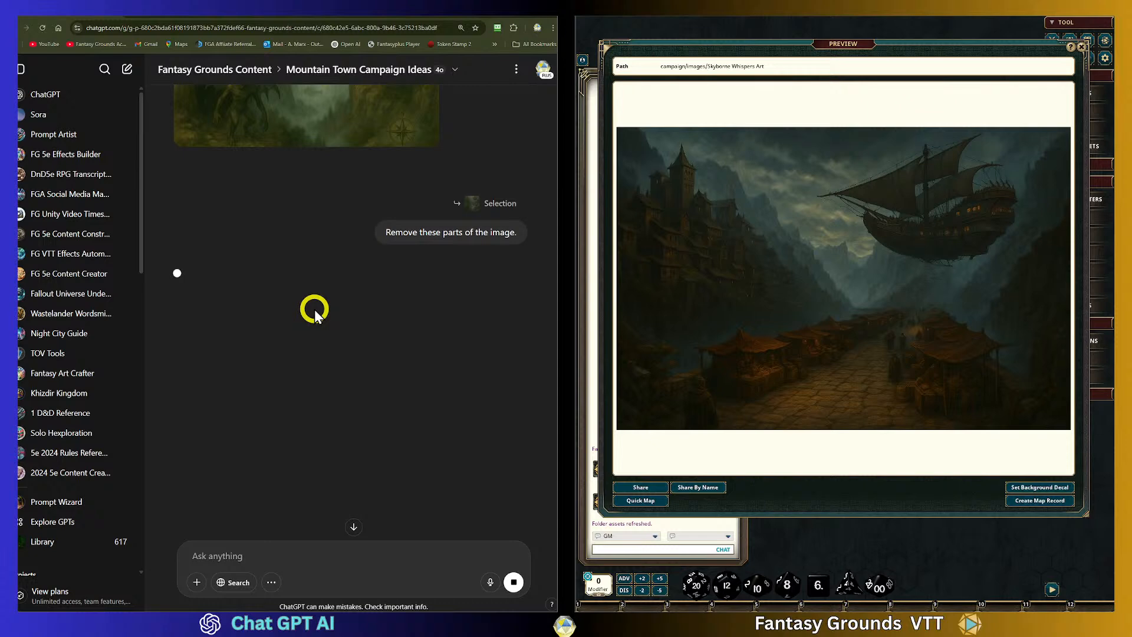
pyautogui.scroll(4, 315, 309)
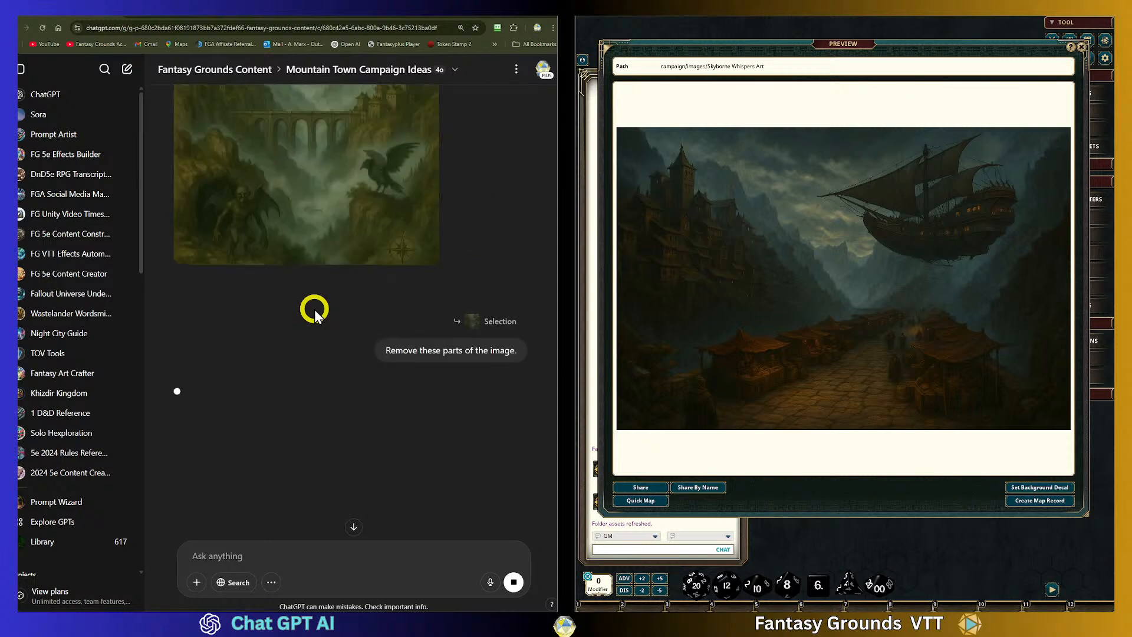
pyautogui.scroll(-4, 315, 308)
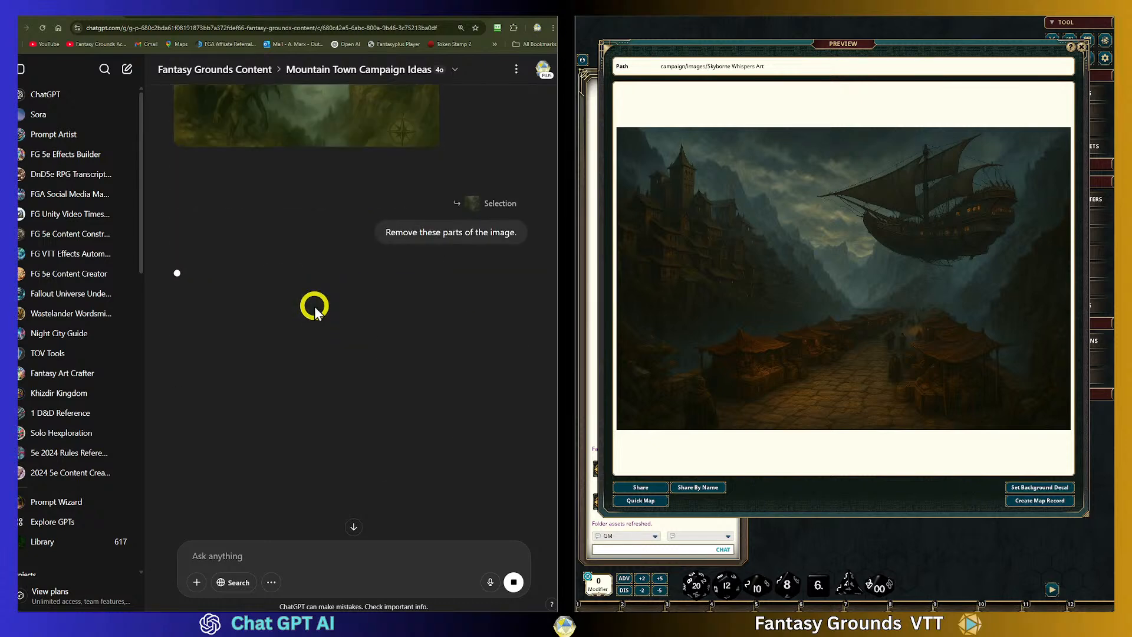
pyautogui.scroll(4, 313, 306)
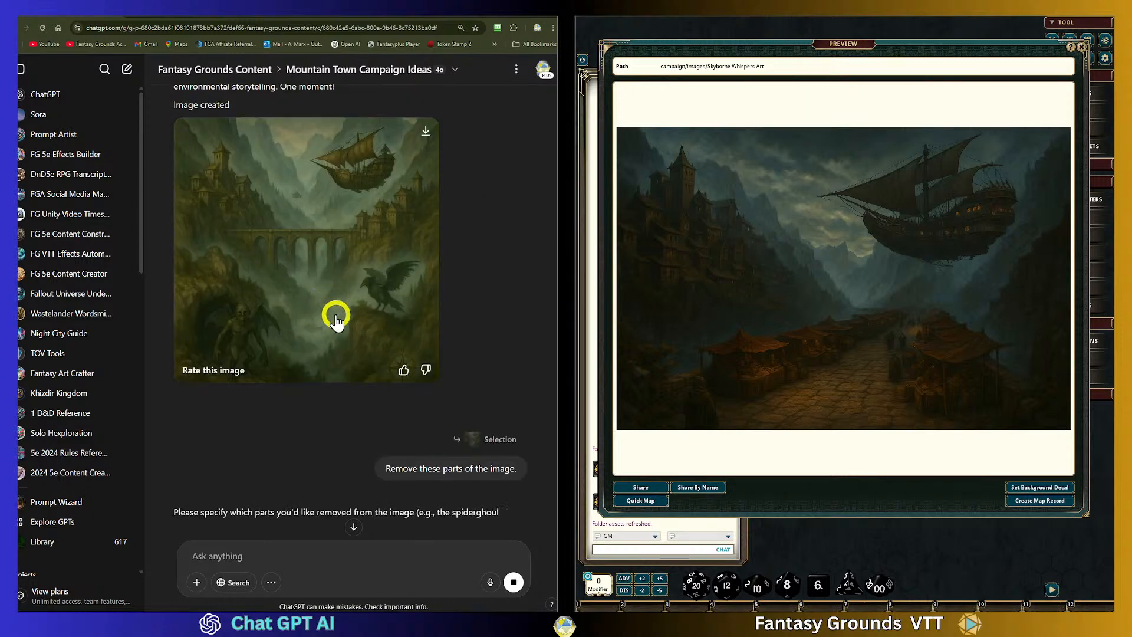
pyautogui.scroll(-2, 321, 309)
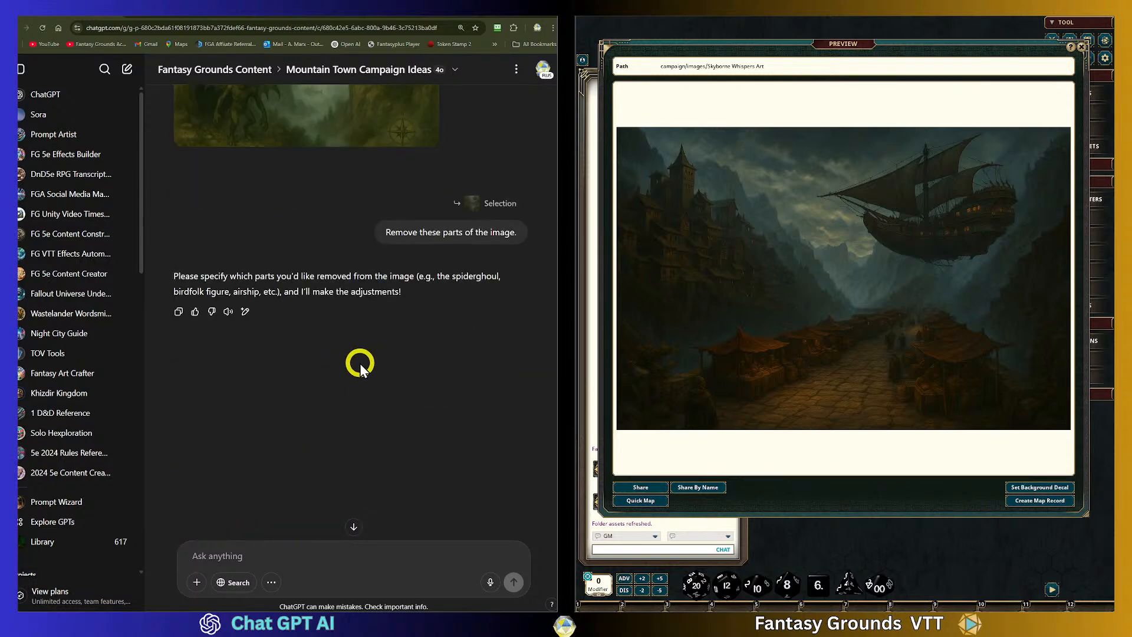
pyautogui.scroll(5, 337, 359)
pyautogui.click(337, 356)
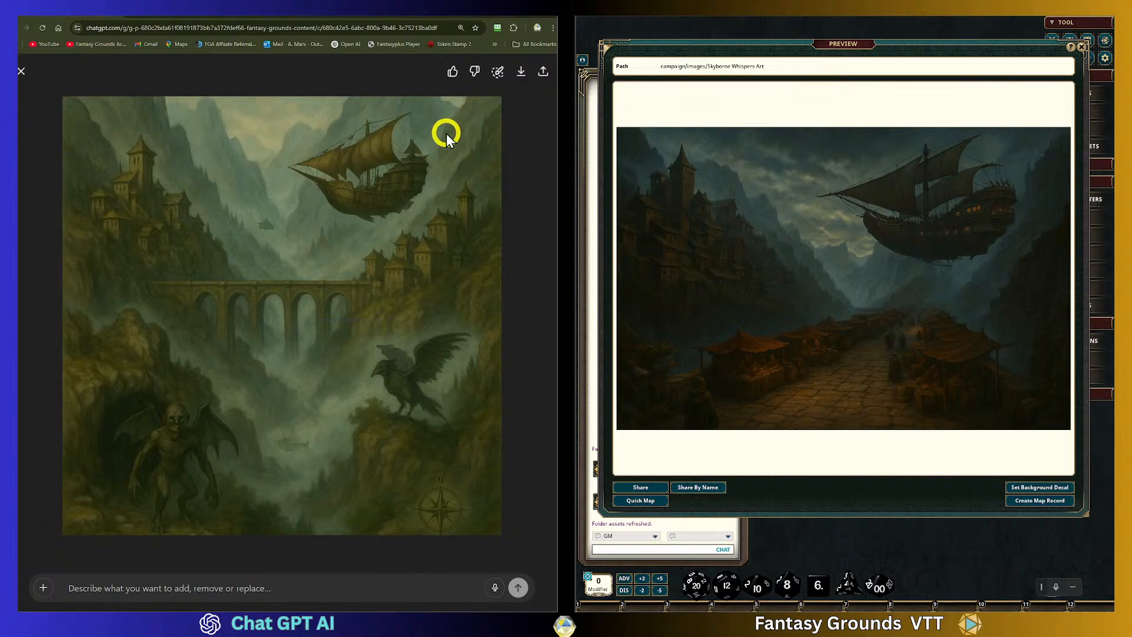
pyautogui.click(498, 82)
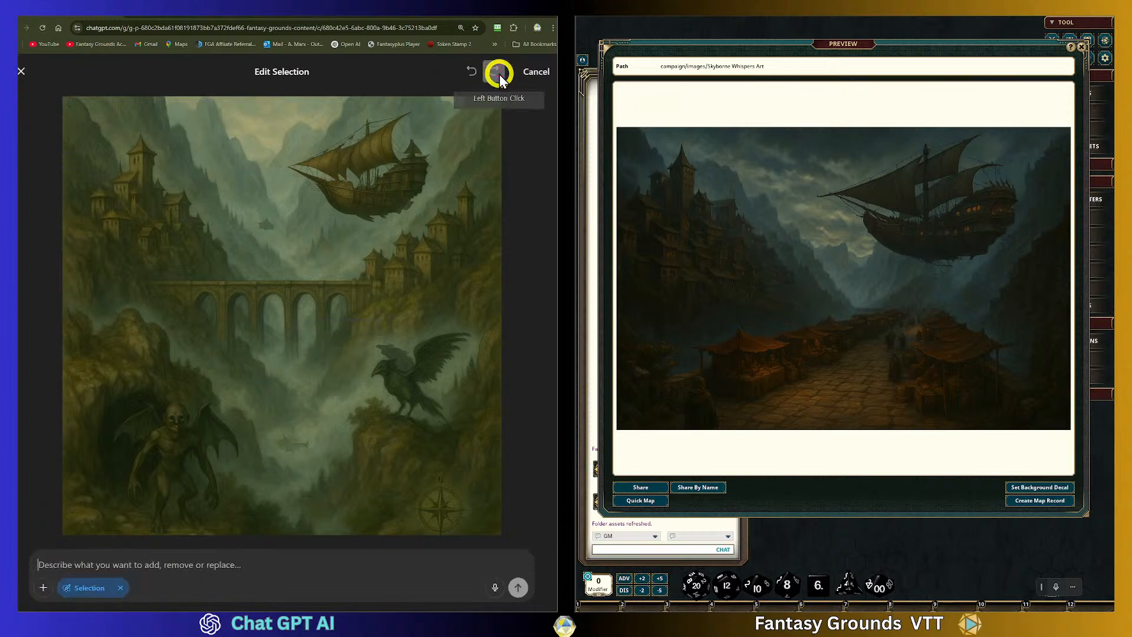
pyautogui.moveTo(247, 211); pyautogui.dragTo(277, 233)
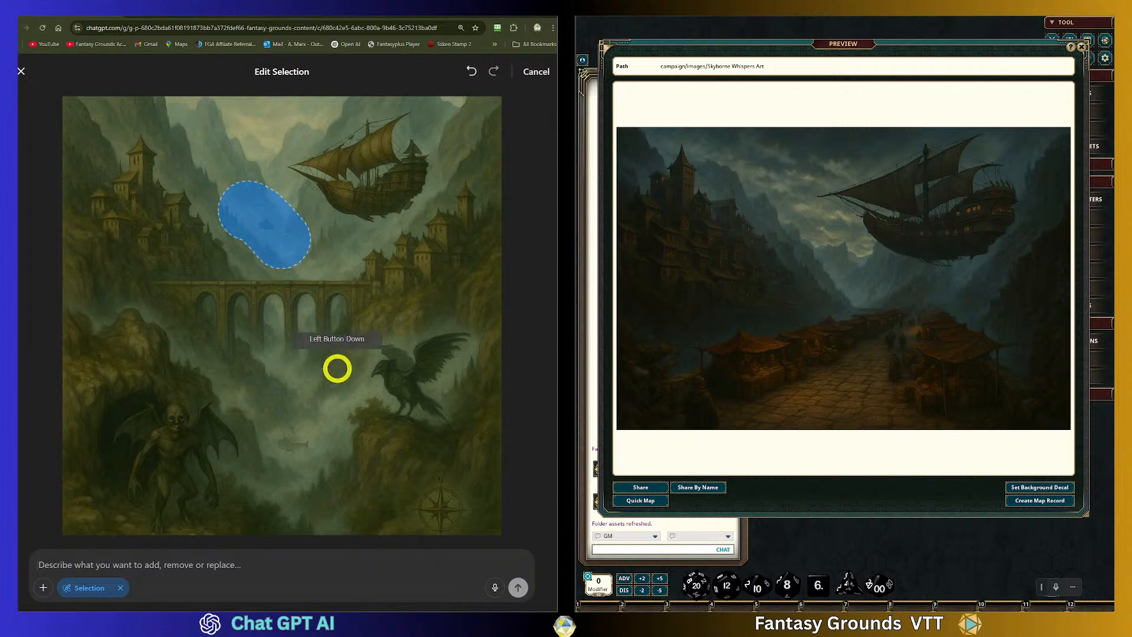
pyautogui.moveTo(290, 436); pyautogui.dragTo(328, 475)
# Submit the edit request "Remove these random shadows from the image to clean up the artistic clutter." for the marked areas, correcting the spelling of "artistic"
pyautogui.click(169, 564)
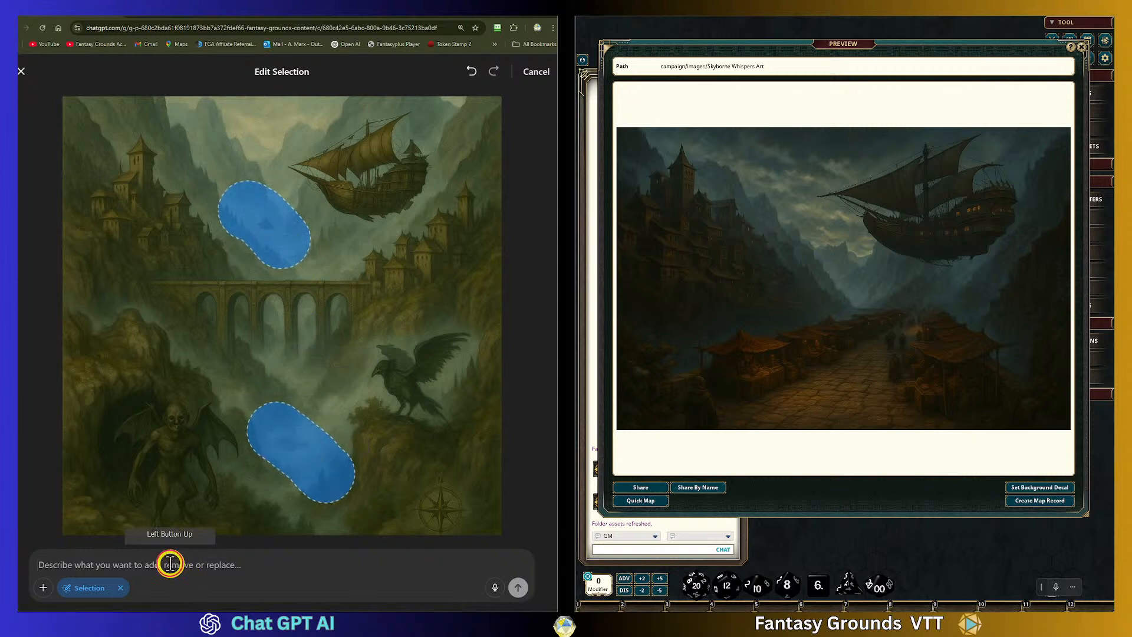
pyautogui.write('Remov')
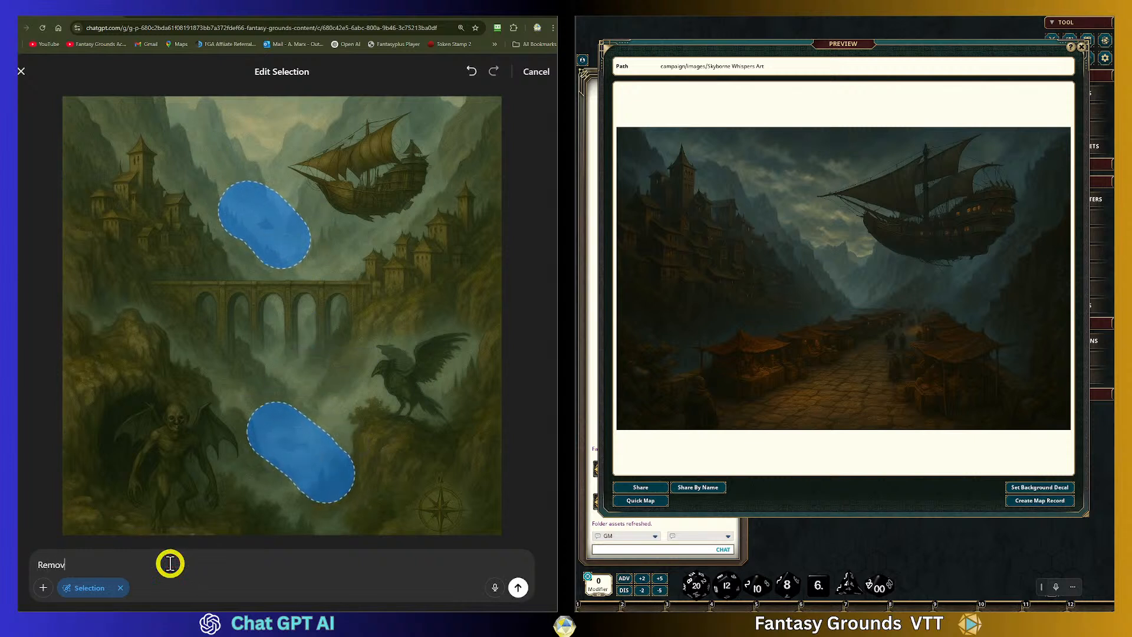
pyautogui.write('e these random shadows from the image to clean up the artisitc')
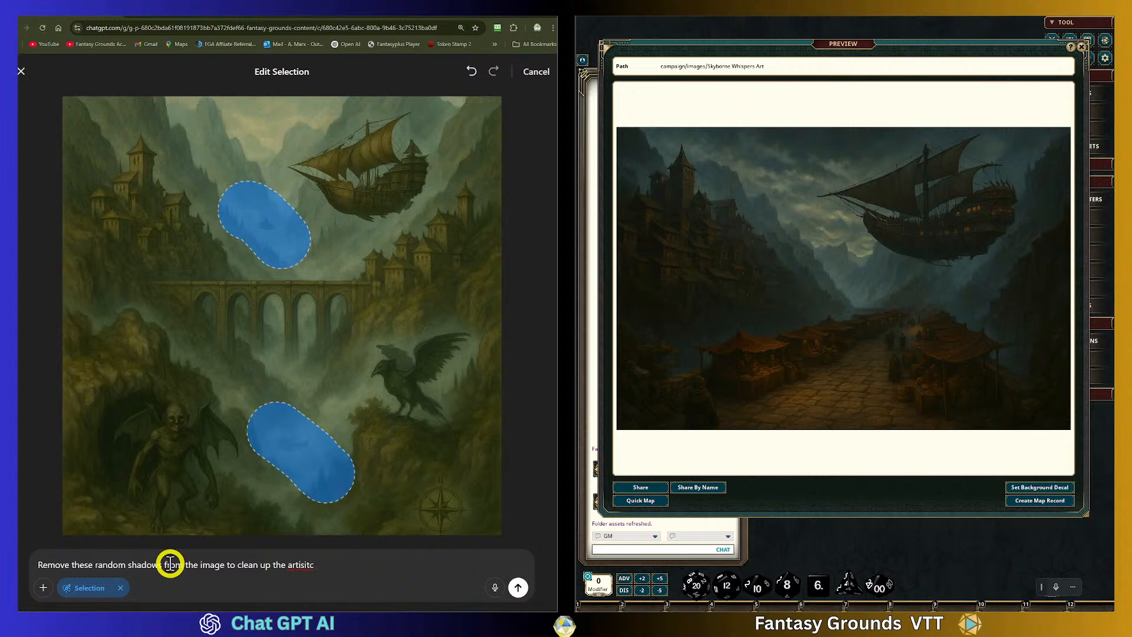
pyautogui.write('er')
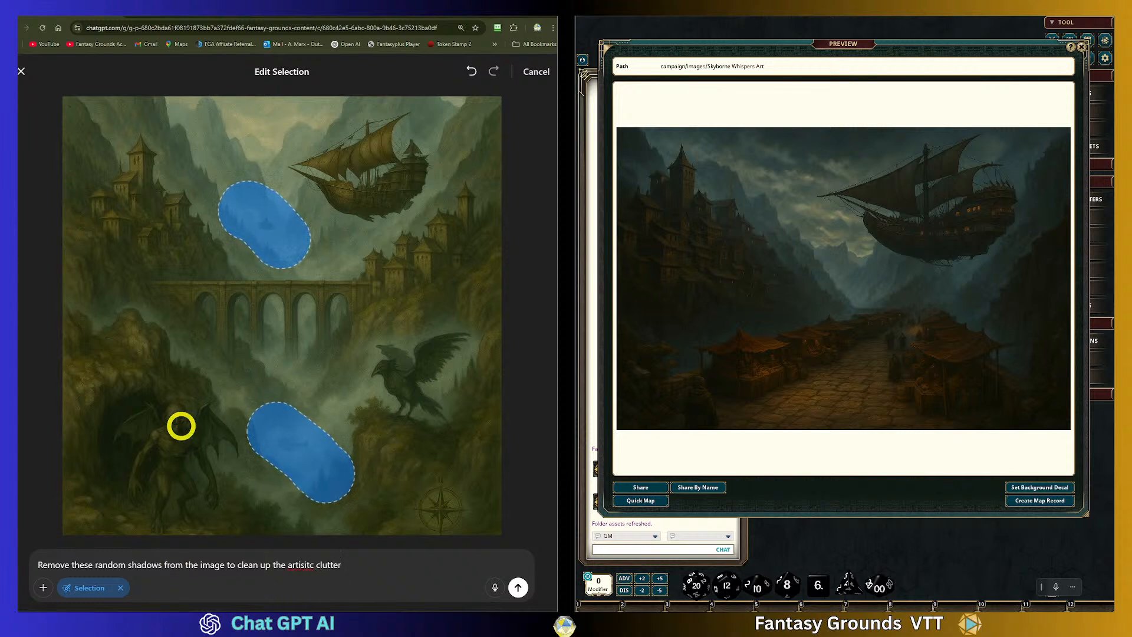
pyautogui.rightClick(300, 566)
pyautogui.click(319, 383)
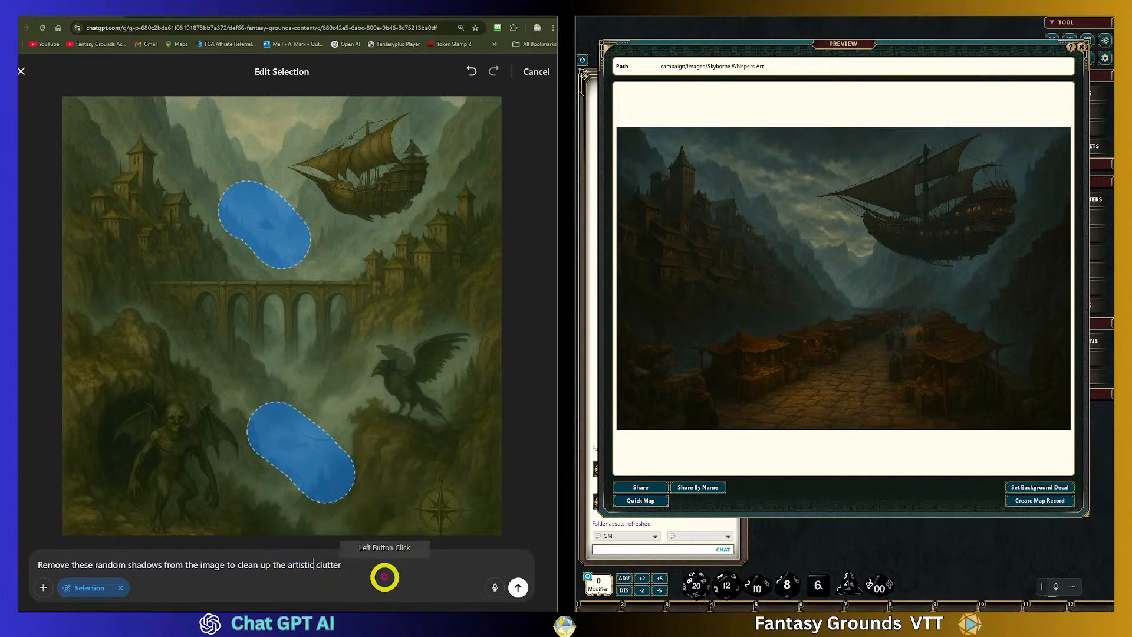
pyautogui.click(351, 564)
pyautogui.write('.')
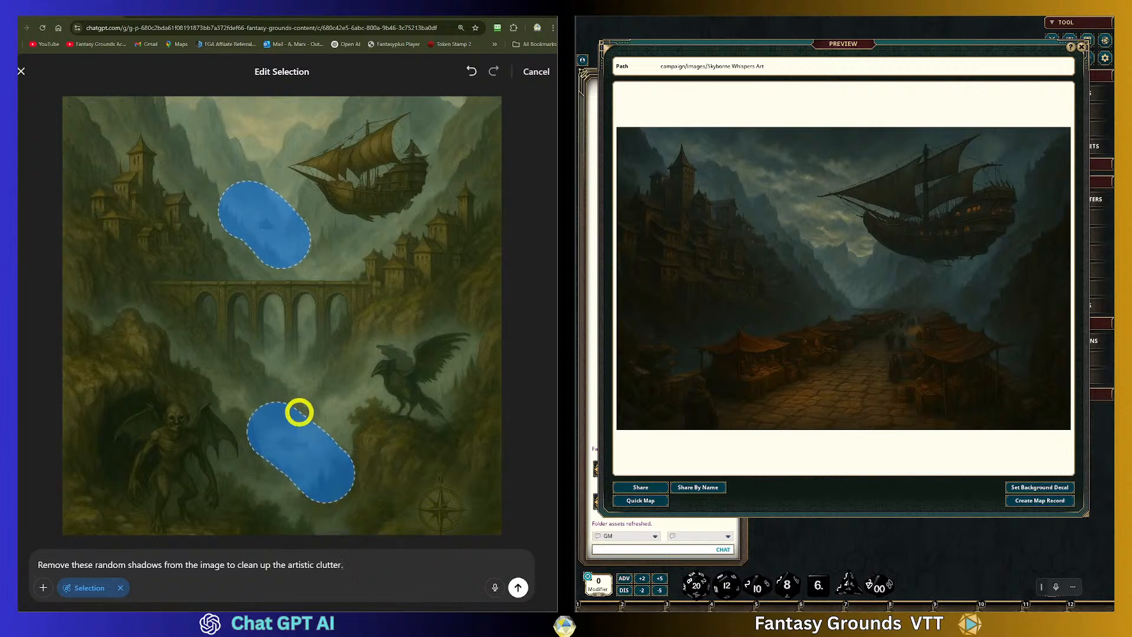
pyautogui.click(518, 587)
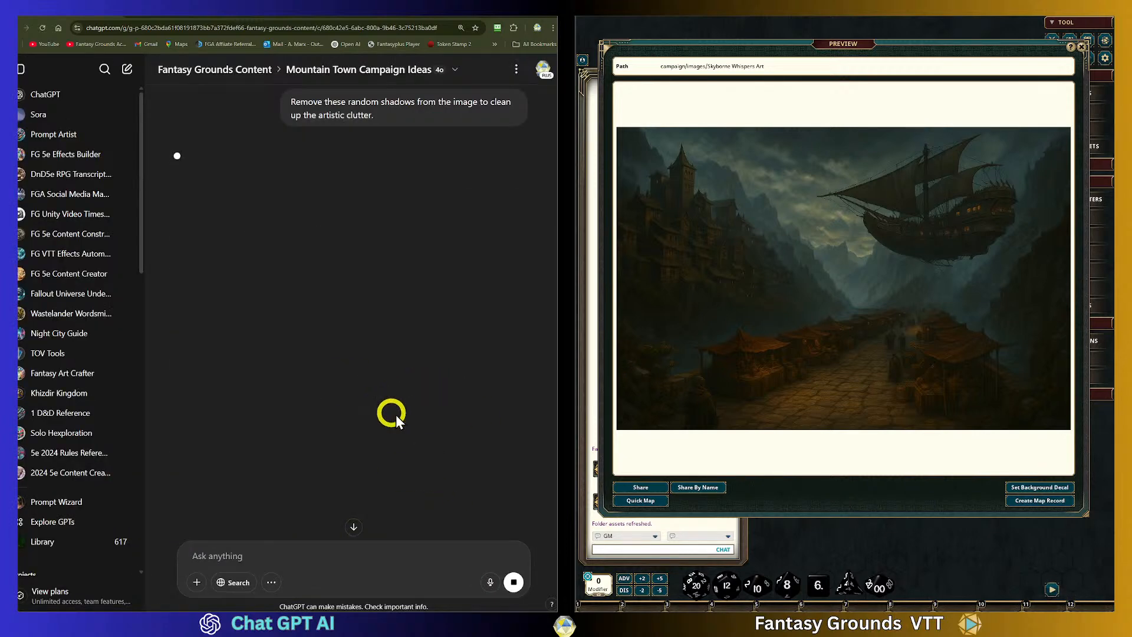
# Review the earlier labelled and label-free maps in the conversation while the edited map is being generated
pyautogui.scroll(4, 417, 401)
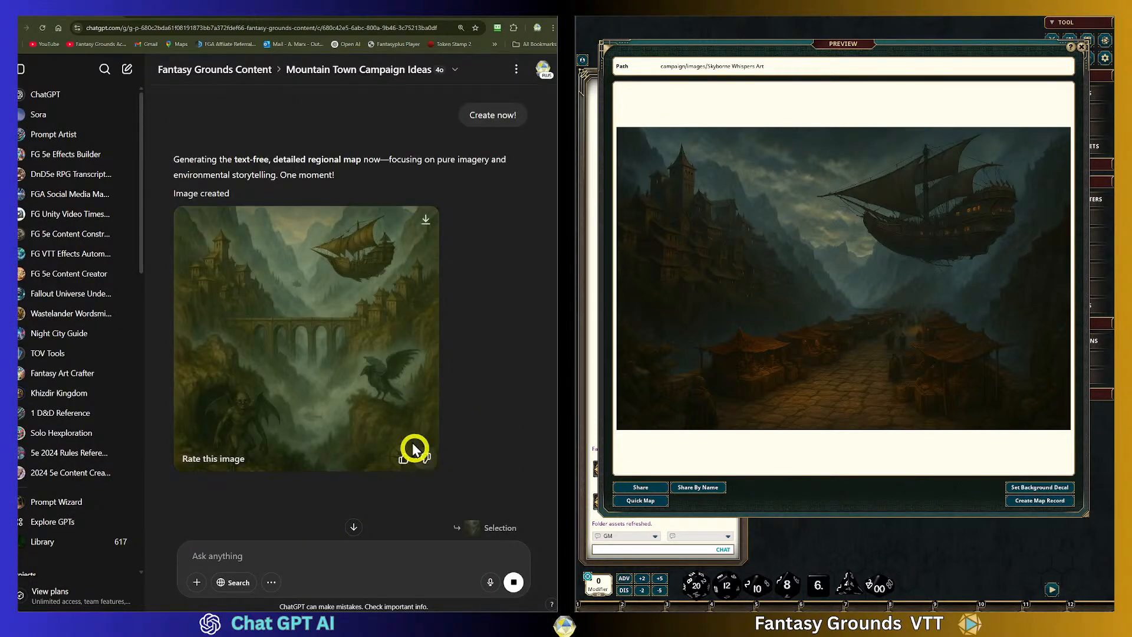
pyautogui.scroll(9, 407, 422)
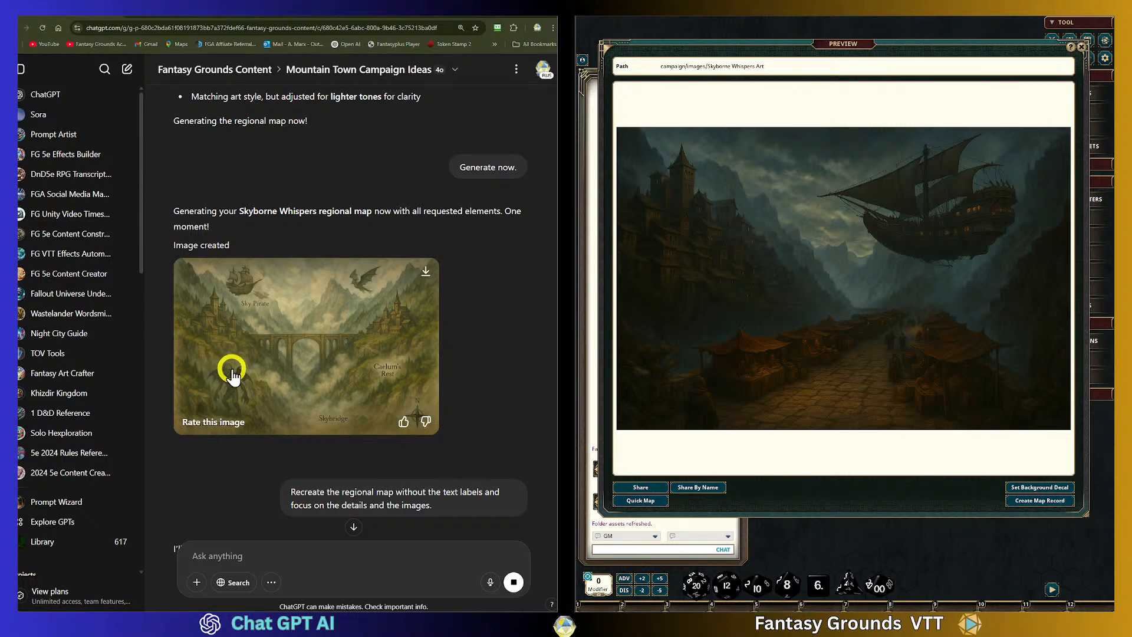
pyautogui.scroll(-15, 313, 393)
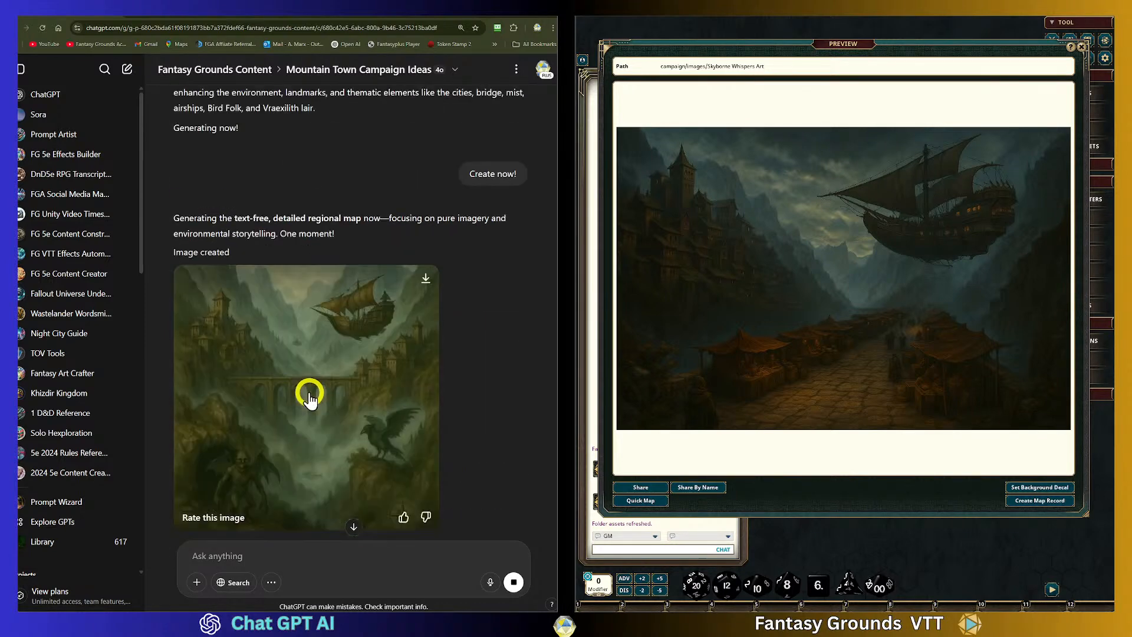
pyautogui.scroll(-4, 310, 397)
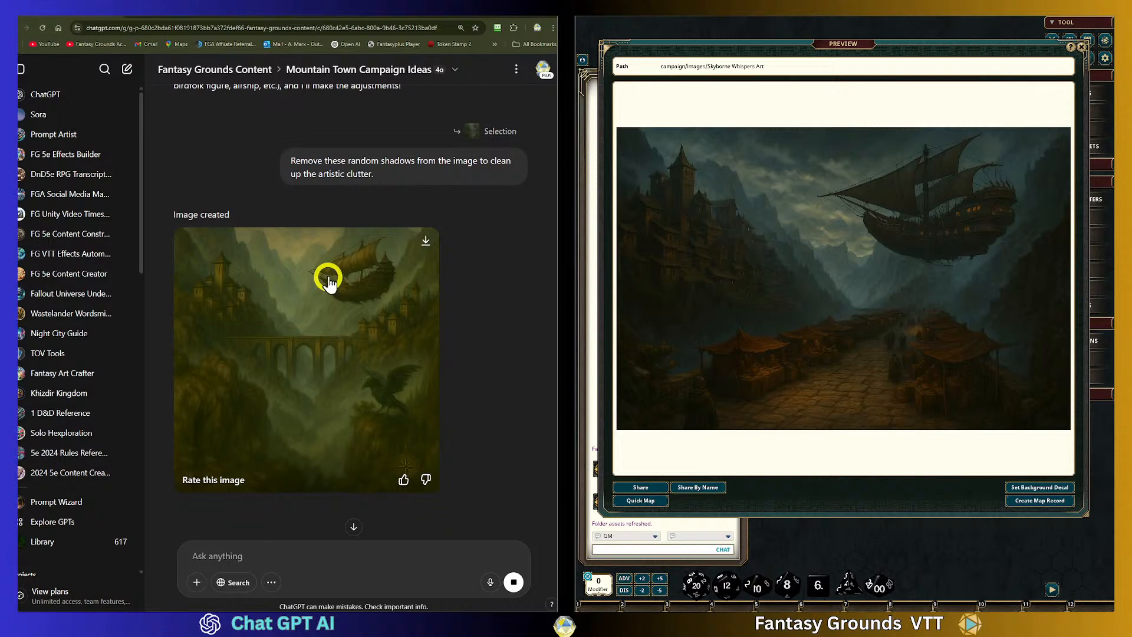
# Examine the edited map in the conversation and at full size, then return to the conversation
pyautogui.scroll(-2, 260, 354)
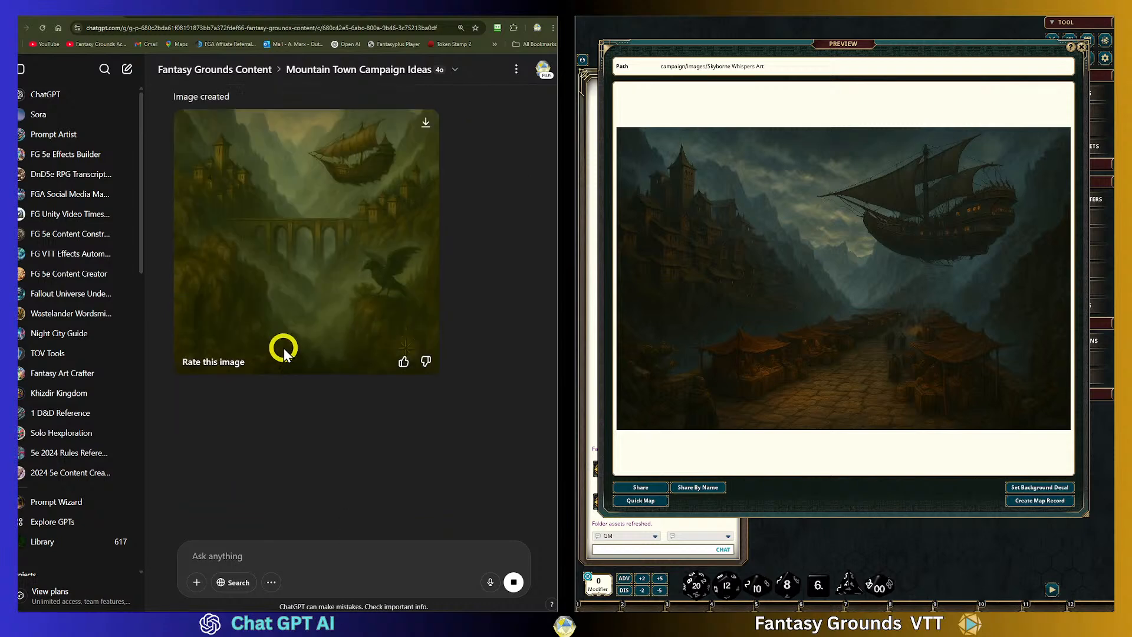
pyautogui.scroll(2, 284, 348)
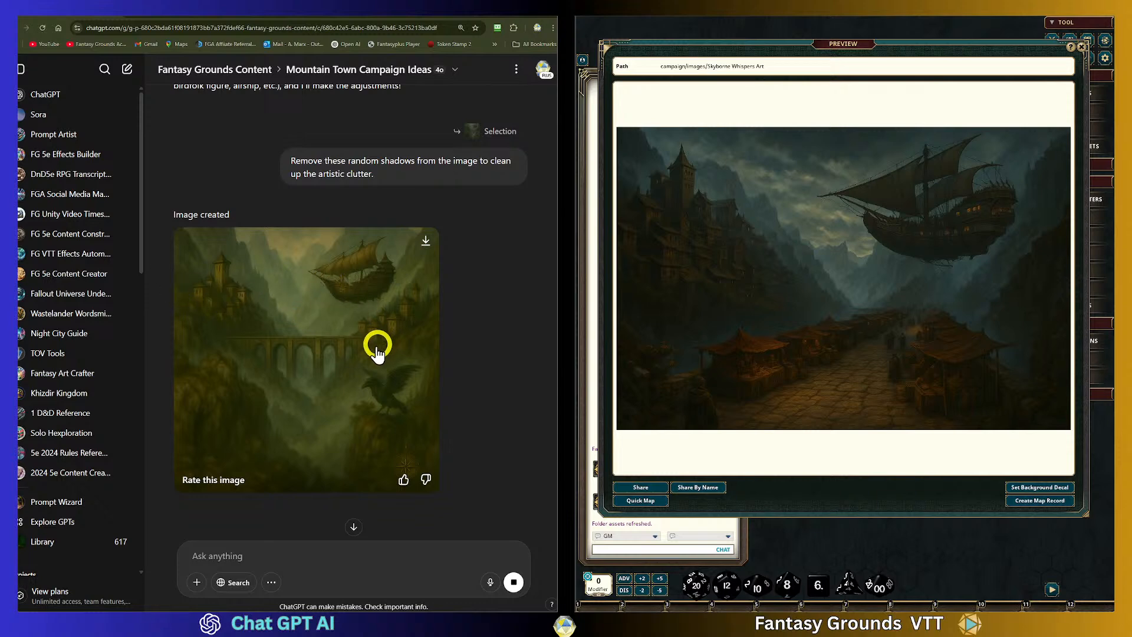
pyautogui.click(332, 337)
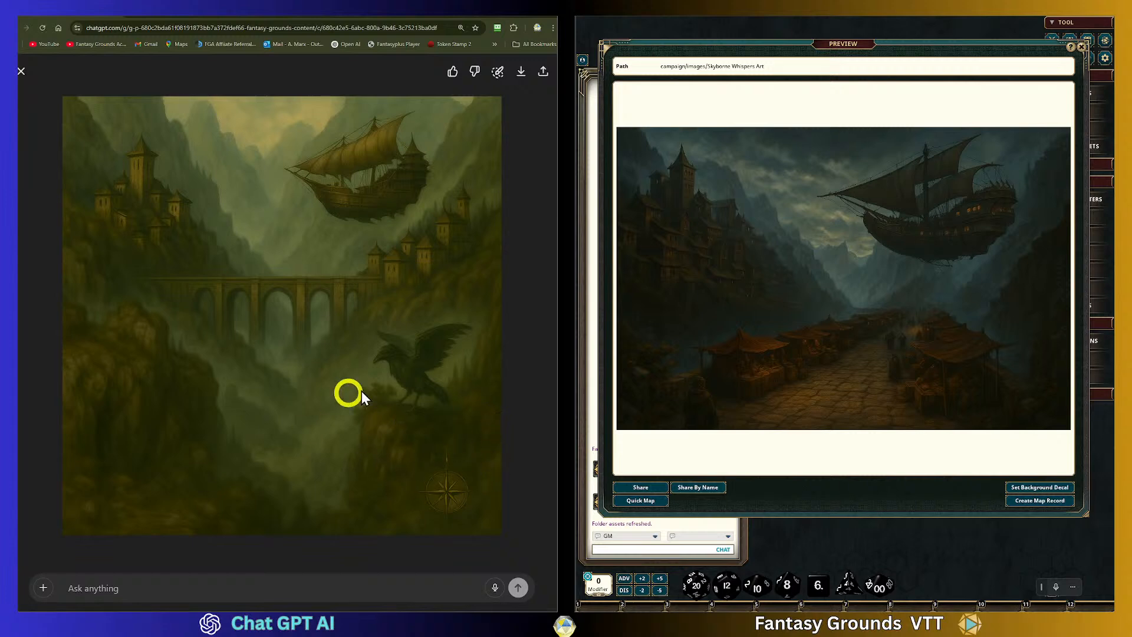
pyautogui.click(21, 70)
pyautogui.click(437, 399)
# Compare the edited map with the original label-free map and the labelled regional map earlier in the conversation
pyautogui.scroll(-2, 457, 428)
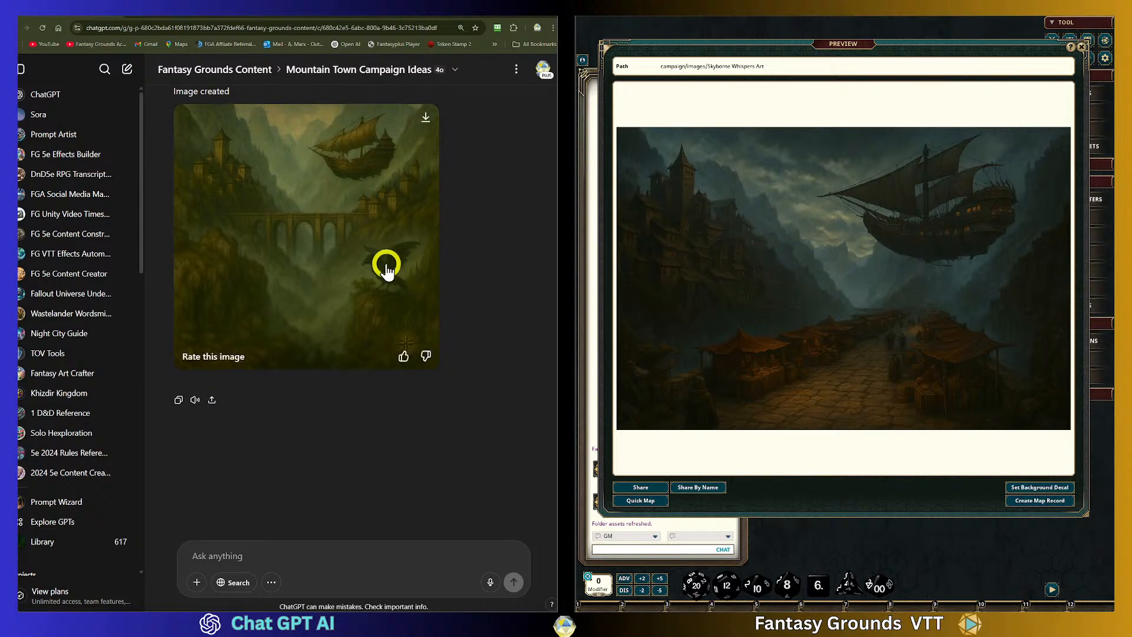
pyautogui.scroll(2, 331, 283)
pyautogui.scroll(-2, 329, 283)
pyautogui.scroll(2, 348, 271)
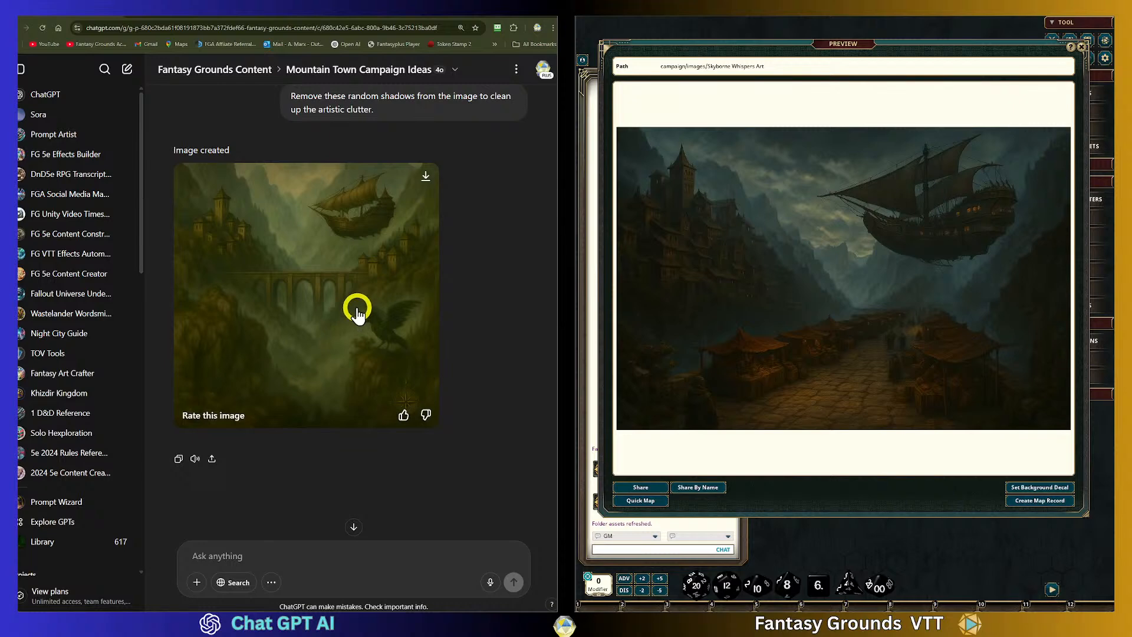
pyautogui.scroll(2, 401, 296)
pyautogui.scroll(-3, 426, 320)
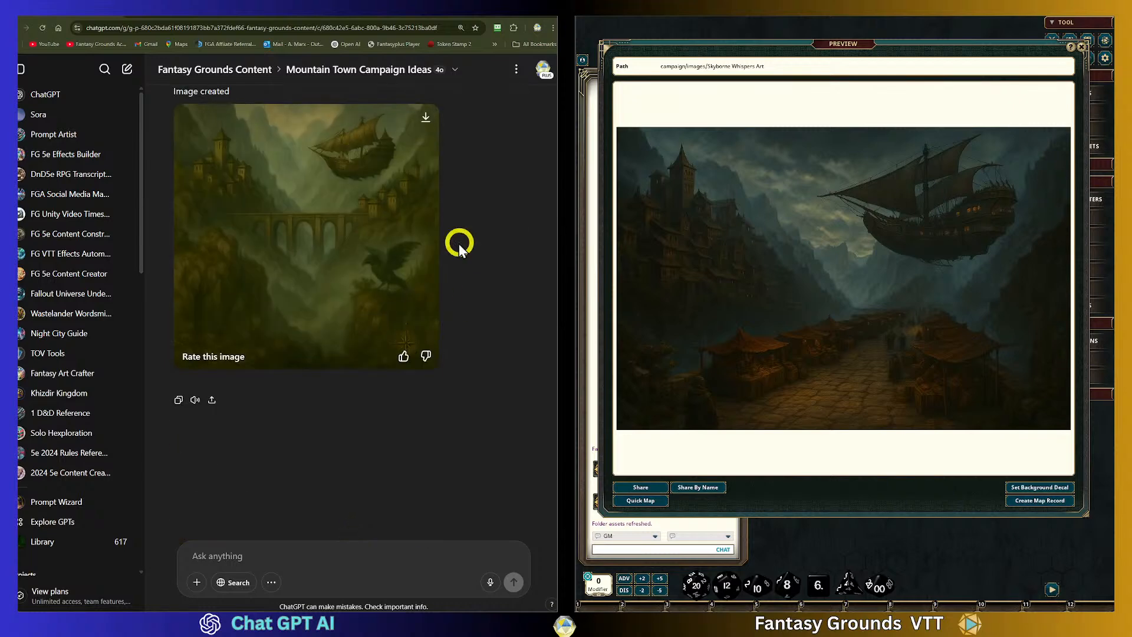
pyautogui.scroll(2, 354, 383)
pyautogui.scroll(12, 330, 439)
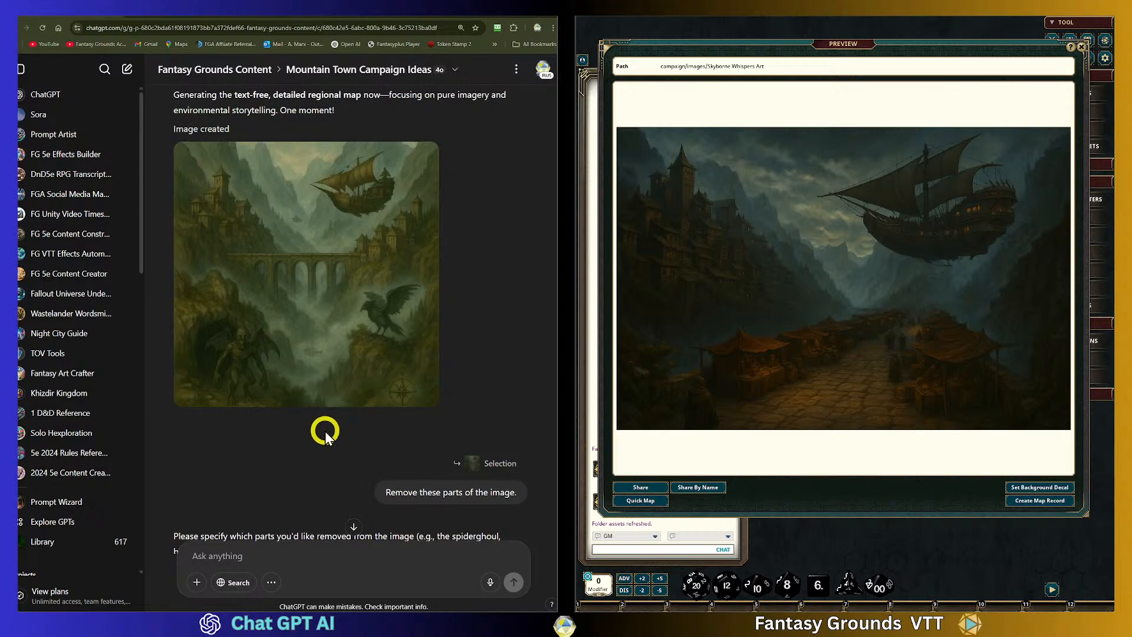
pyautogui.scroll(4, 322, 430)
pyautogui.scroll(-15, 320, 433)
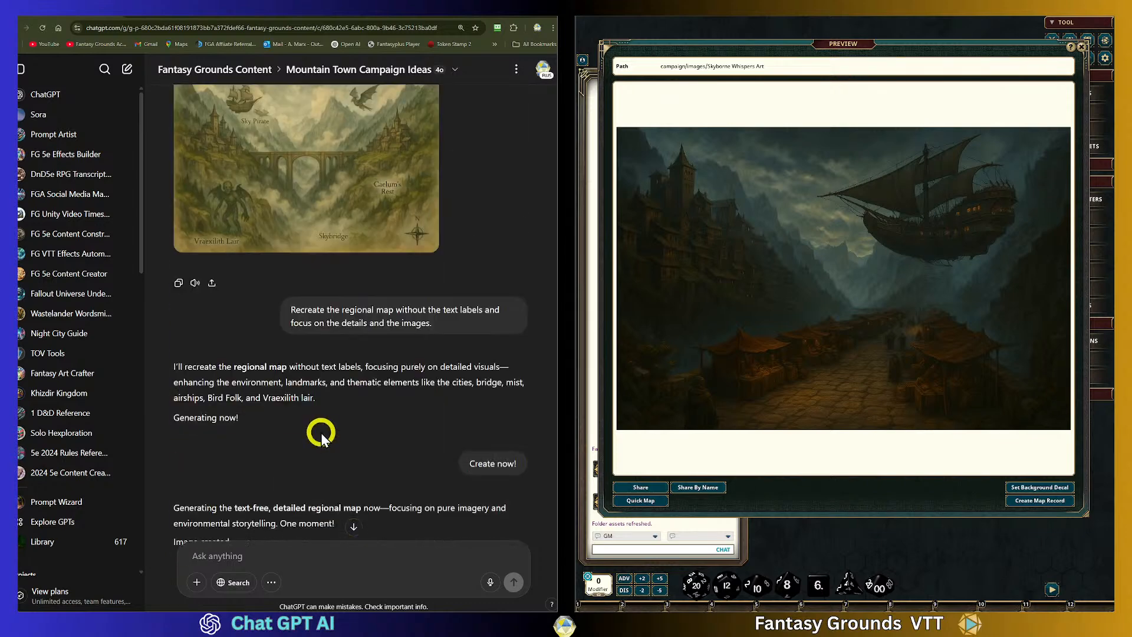
pyautogui.scroll(-12, 319, 433)
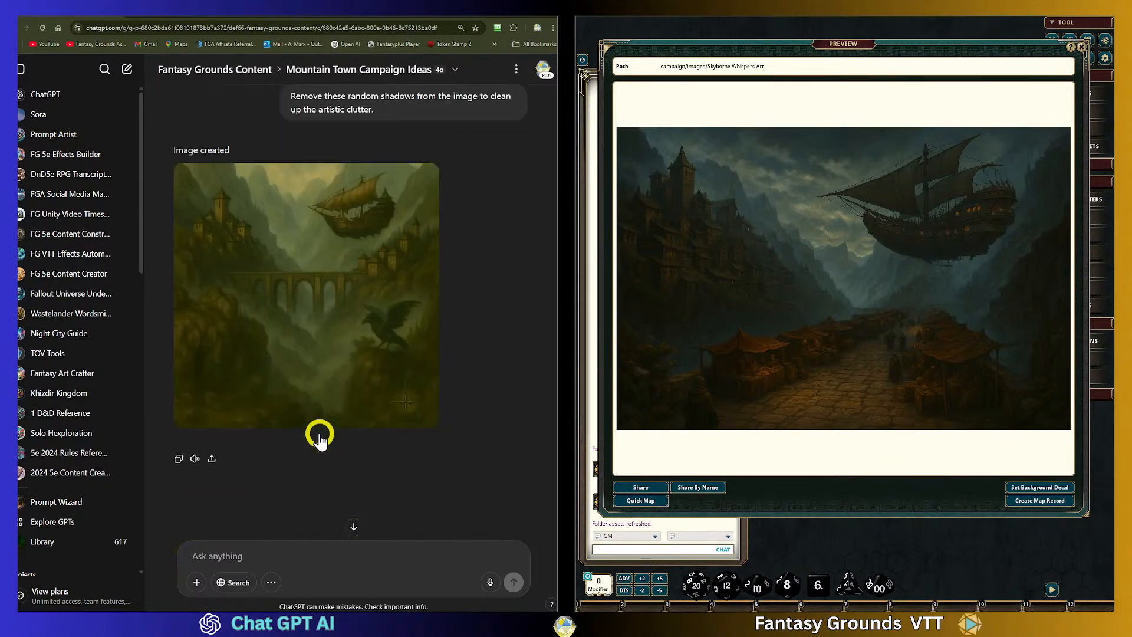
# Start an image prompt with "Create a HD fantasy POG with a thin silver border, and the silhouette of the four cliche"
pyautogui.click(264, 556)
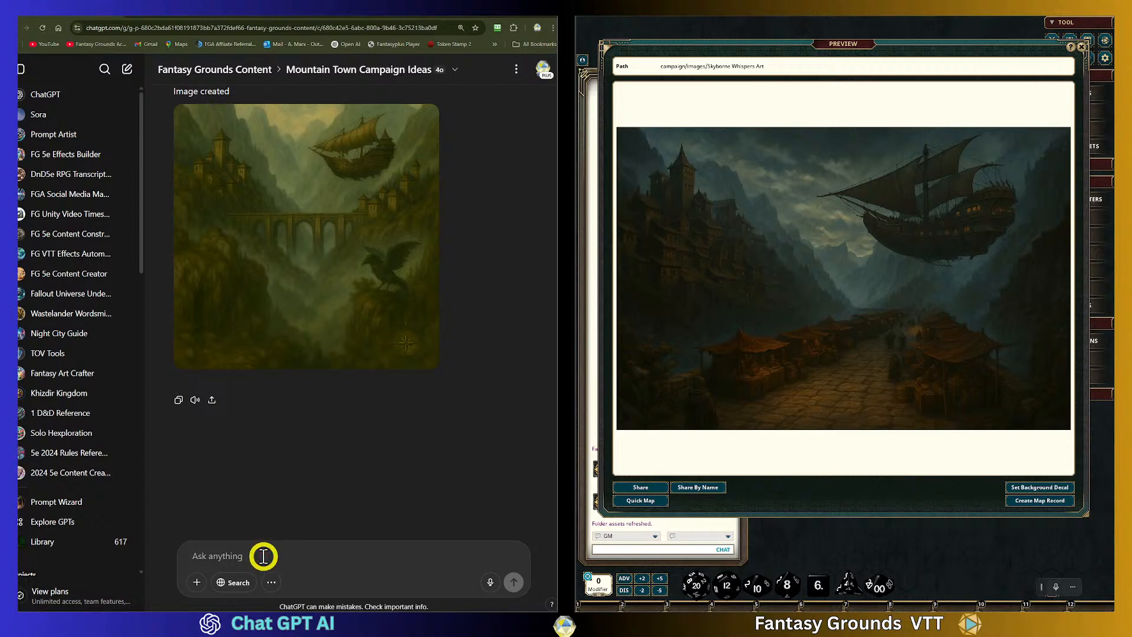
pyautogui.write('Create a HD fantasy RPG with ')
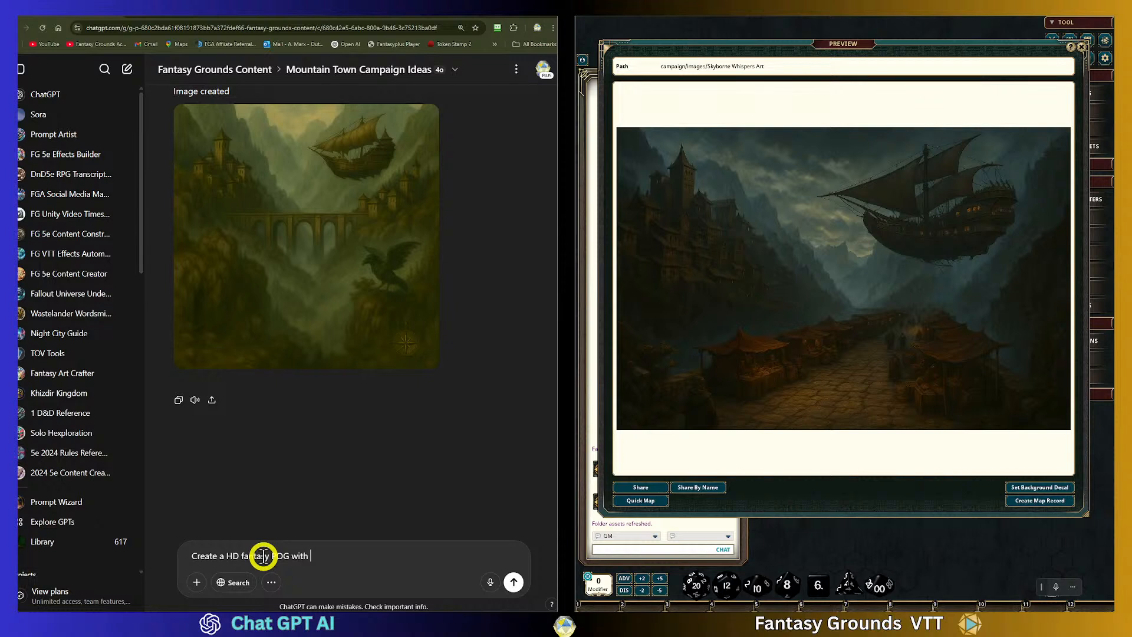
pyautogui.write('a silvewr')
pyautogui.press('BackSpace')
pyautogui.press('BackSpace')
pyautogui.press('BackSpace')
pyautogui.press('BackSpace')
pyautogui.press('BackSpace')
pyautogui.write('thin silver border, and the silho')
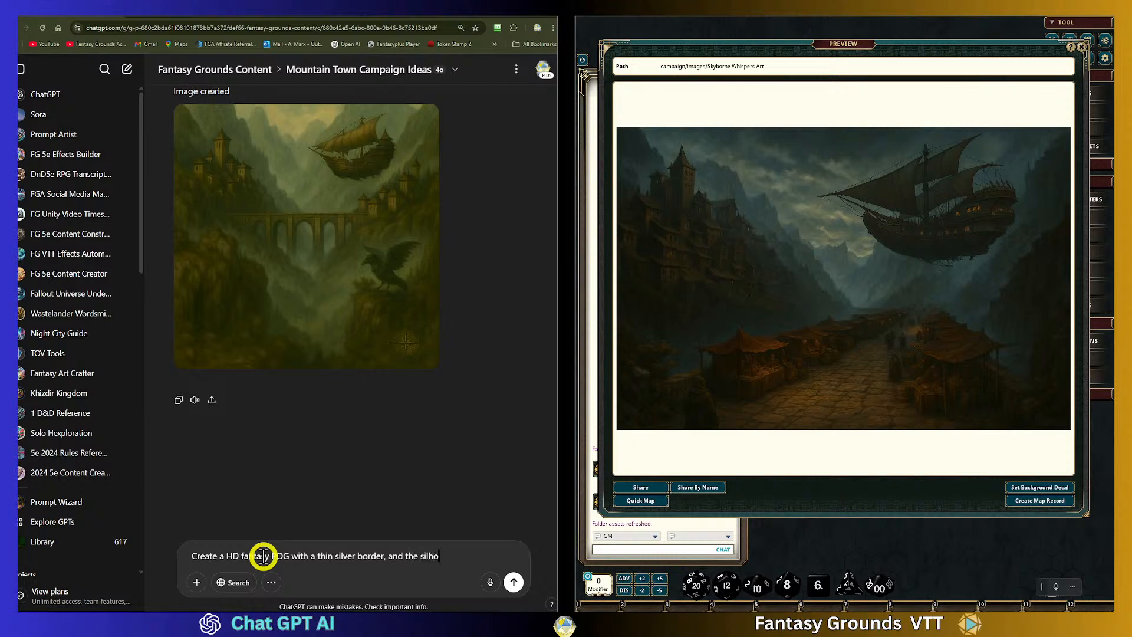
pyautogui.write('uette of the four cliche')
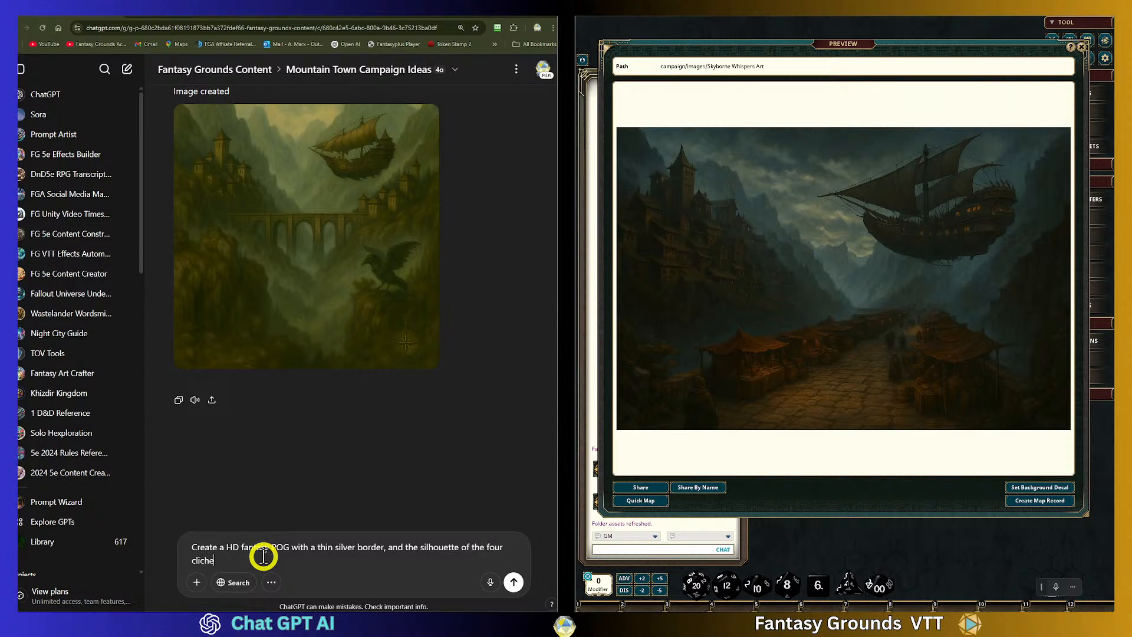
# Continue the prompt with "adventurer archetypes, with a grayish blue misty background. and", correcting the spelling of "adventurer"
pyautogui.write("' advebnture")
pyautogui.rightClick(263, 556)
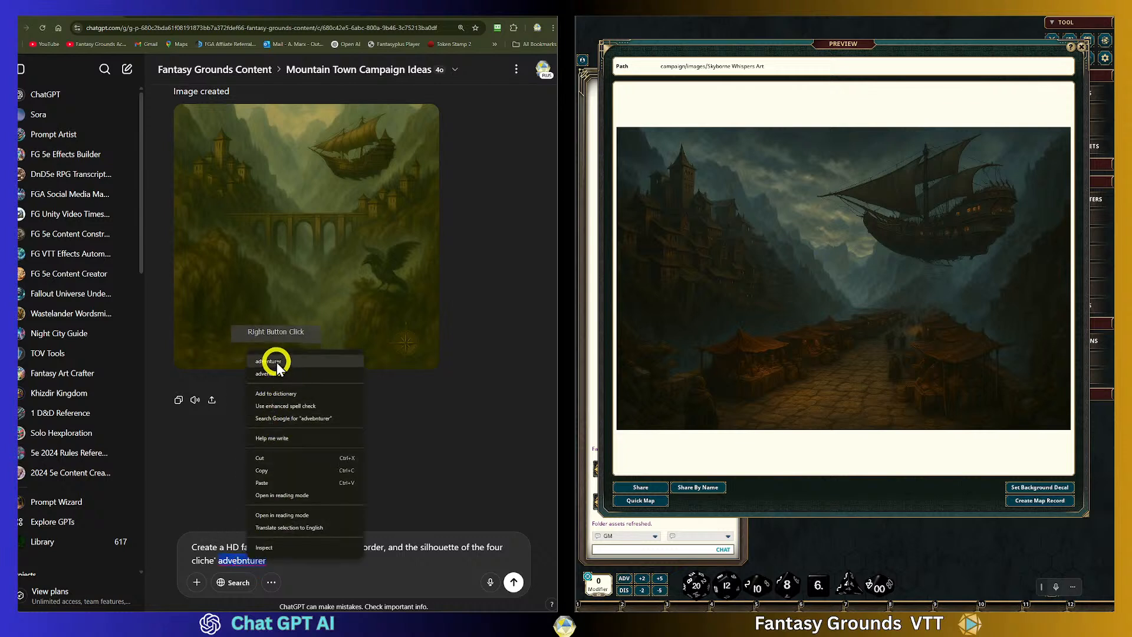
pyautogui.click(293, 521)
pyautogui.write('arche')
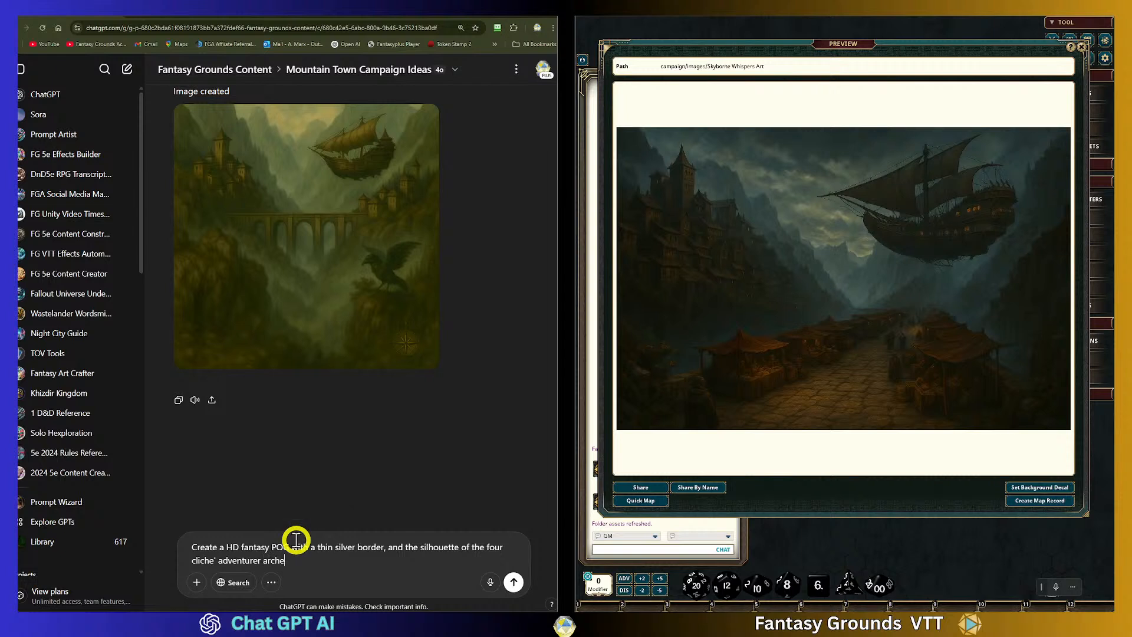
pyautogui.write('types, with a grayish blue misty background. and ')
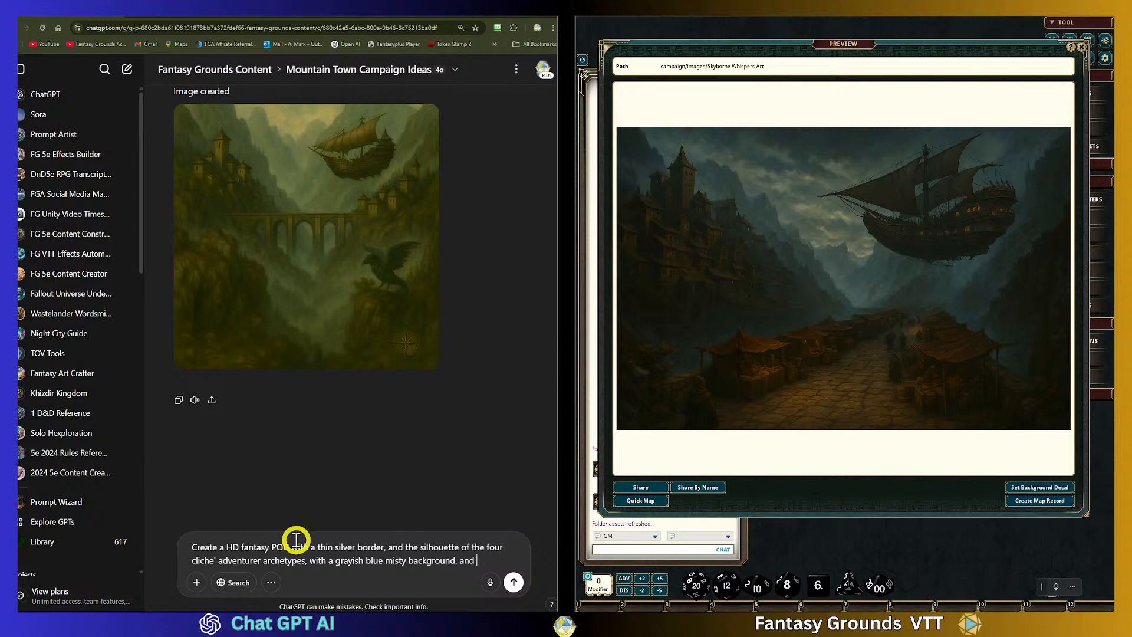
# Finish the prompt with "around the outside of the POG, a plain white background." and submit it
pyautogui.write('around the out')
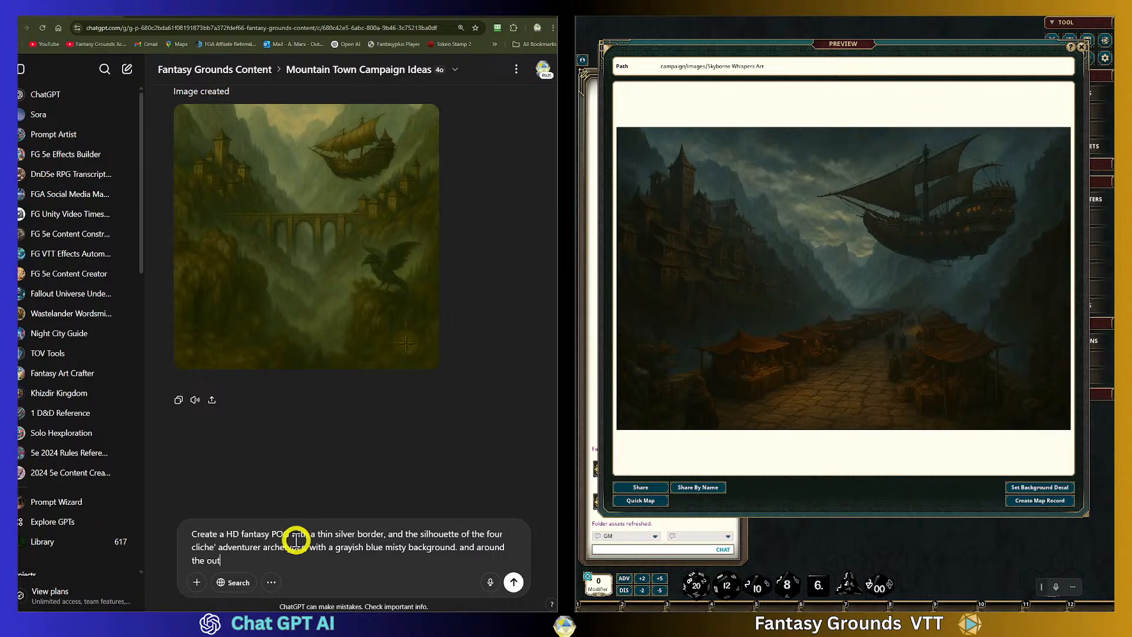
pyautogui.write('side of the POG, ap')
pyautogui.press('BackSpace')
pyautogui.press('BackSpace')
pyautogui.write('plain white background.')
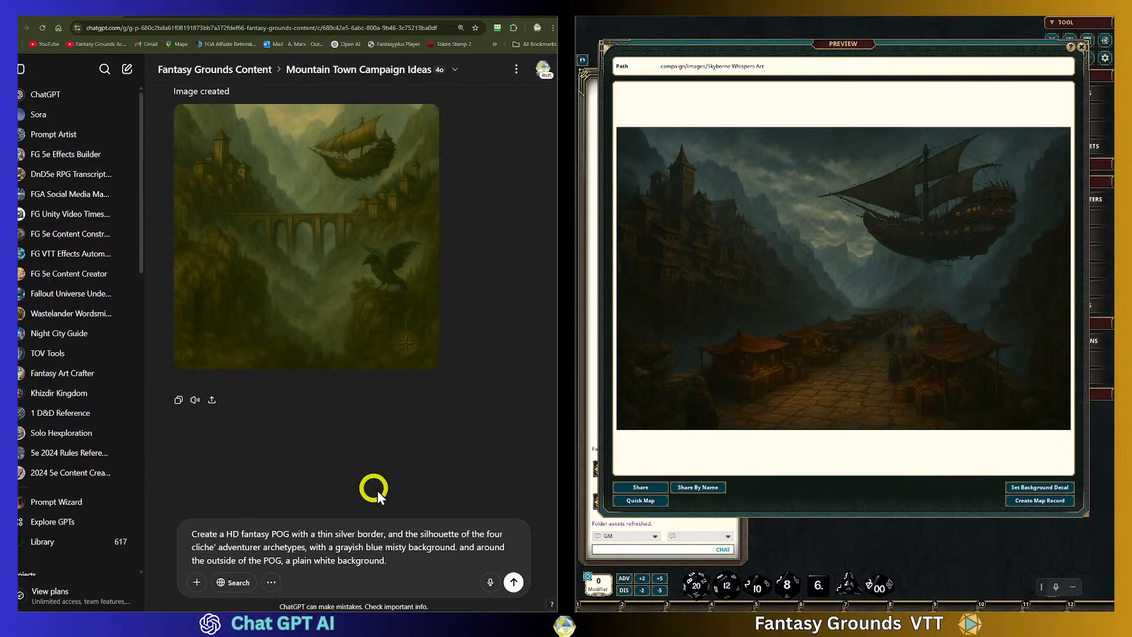
pyautogui.click(514, 582)
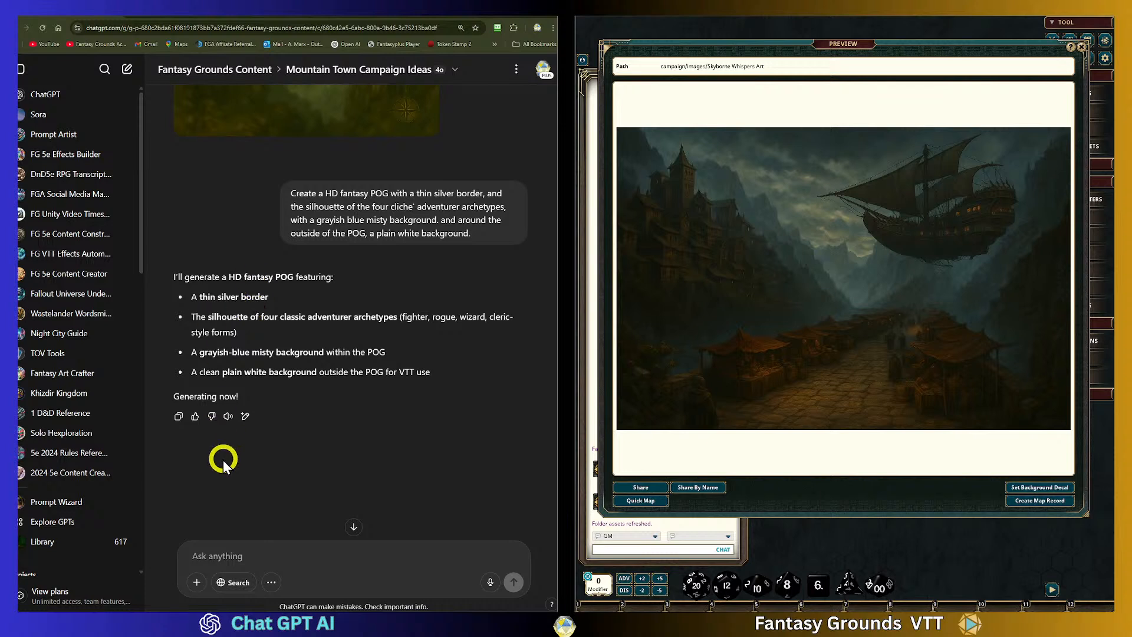
# Submit the follow-up message "Create it now." to have the described POG generated
pyautogui.click(223, 548)
pyautogui.write('Create')
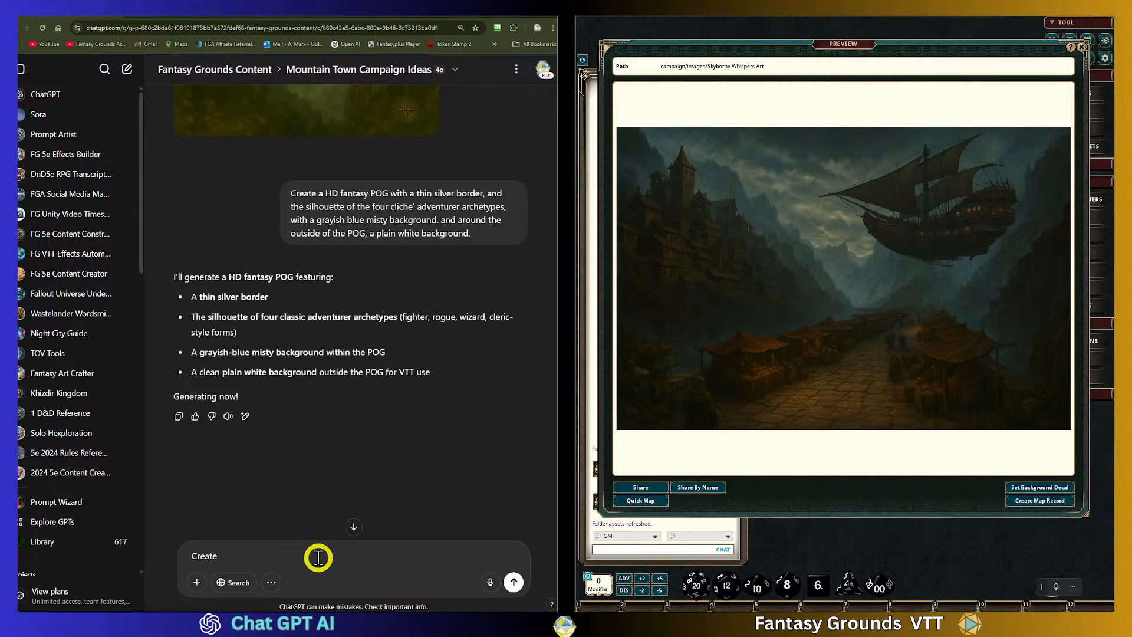
pyautogui.write('a')
pyautogui.press('BackSpace')
pyautogui.press('BackSpace')
pyautogui.write('it now.')
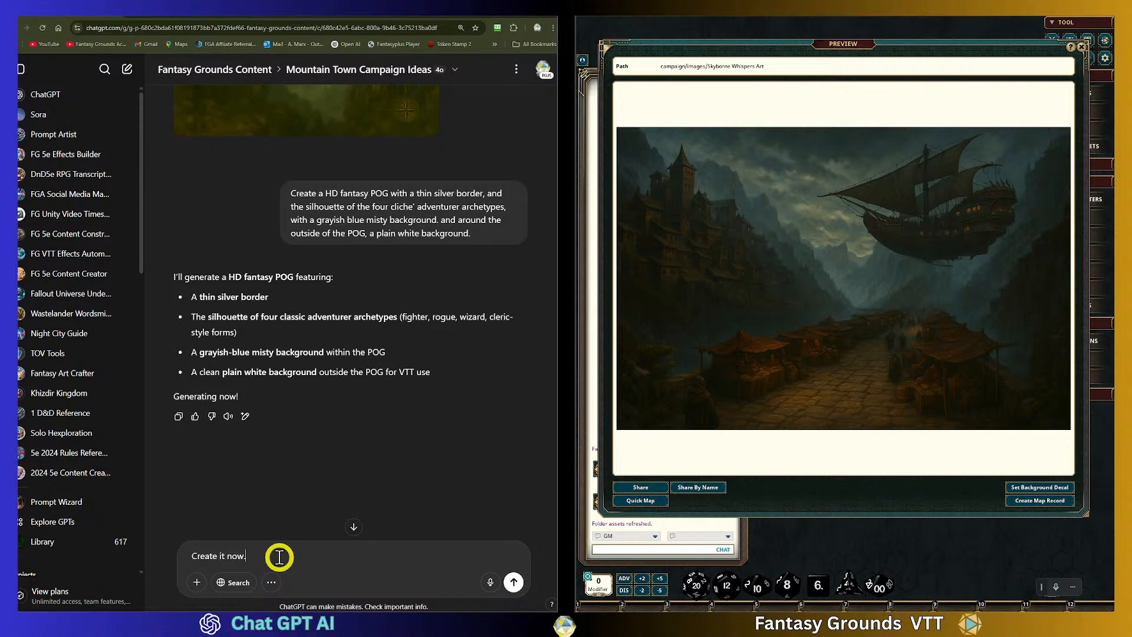
pyautogui.press('Return')
# Review the POG prompt, the listed design features and the previous map while the image is being generated
pyautogui.scroll(5, 289, 352)
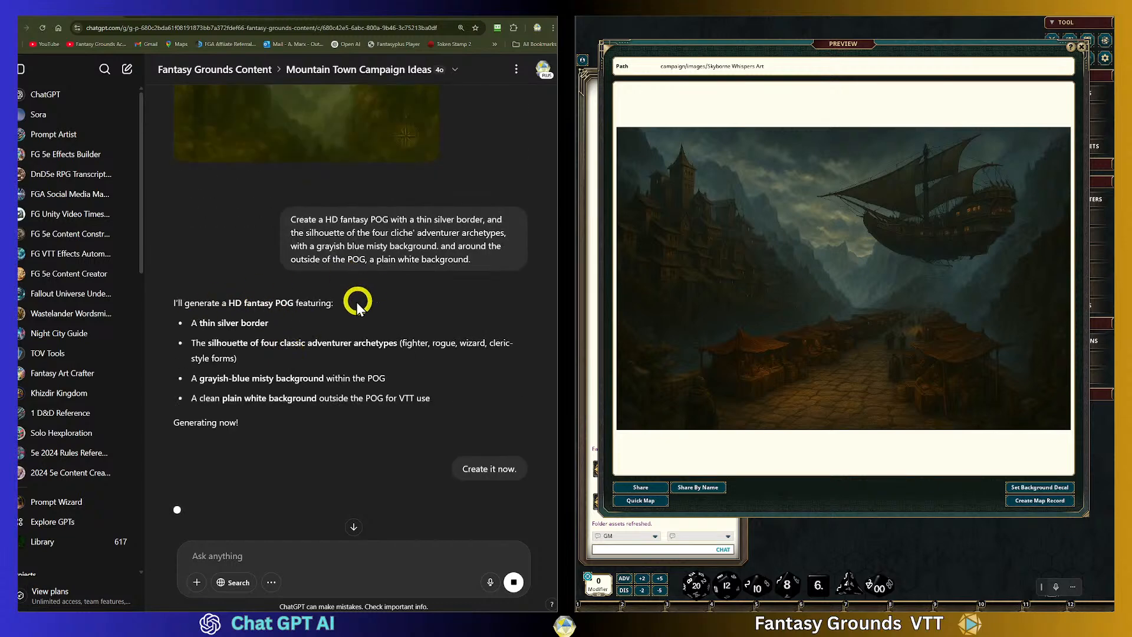
pyautogui.moveTo(186, 302); pyautogui.dragTo(332, 302)
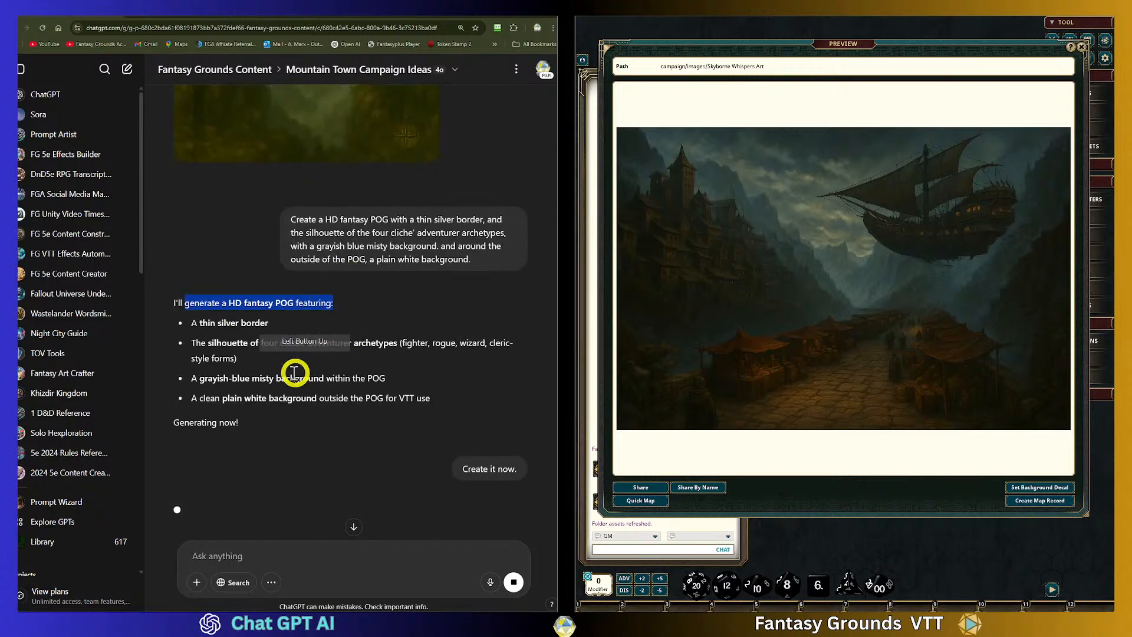
pyautogui.click(293, 430)
pyautogui.scroll(-3, 302, 423)
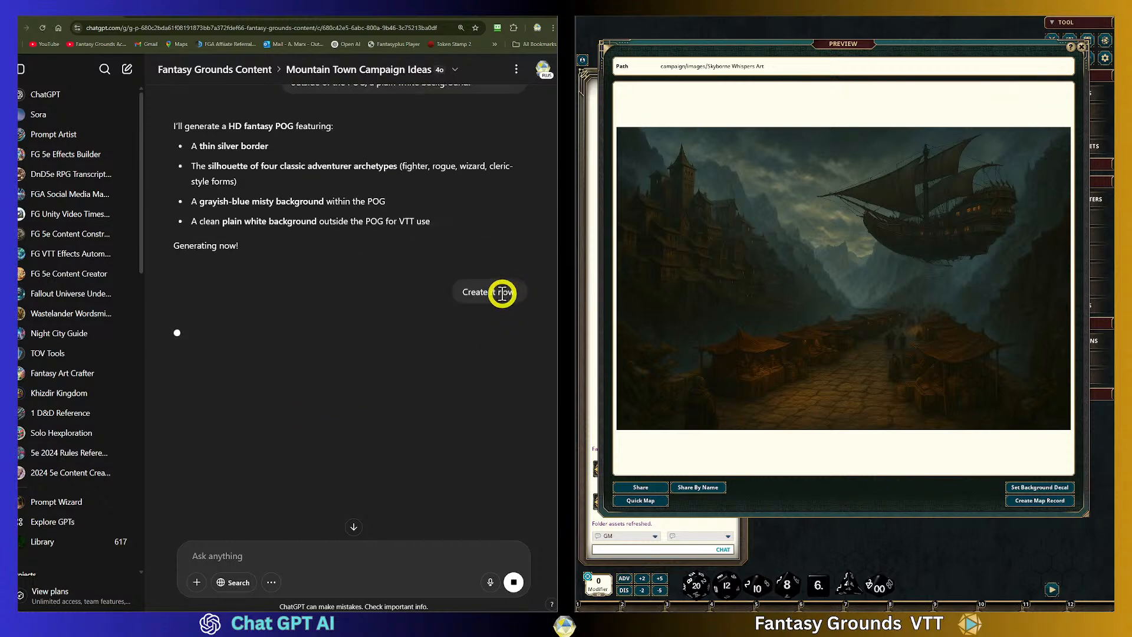
pyautogui.scroll(1, 367, 390)
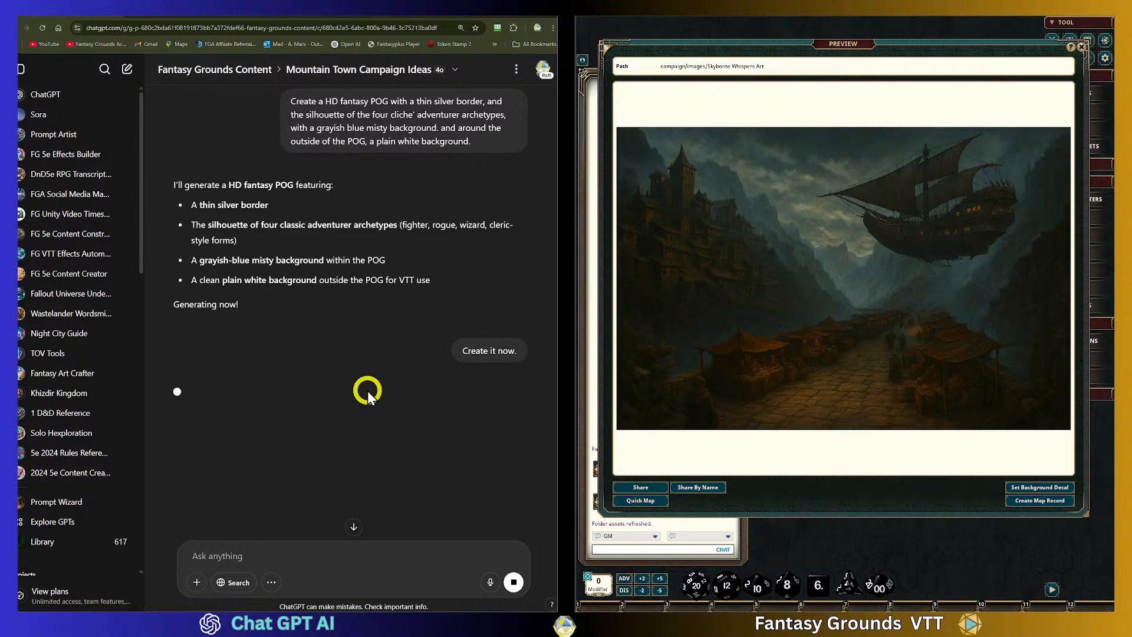
pyautogui.scroll(-3, 367, 390)
pyautogui.scroll(5, 367, 390)
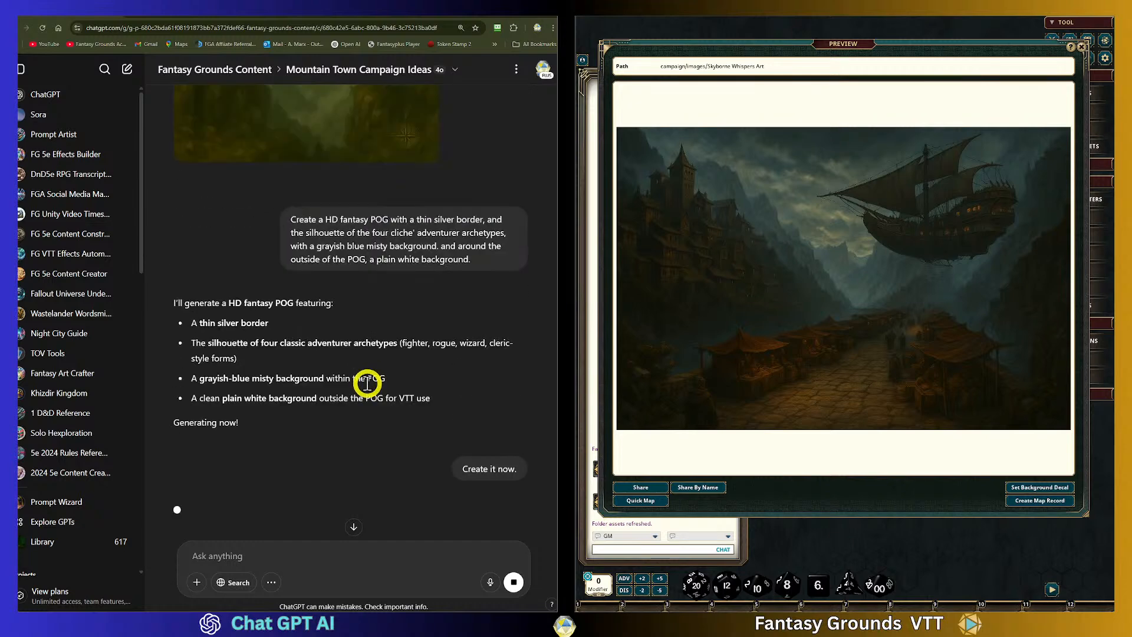
pyautogui.scroll(-2, 368, 383)
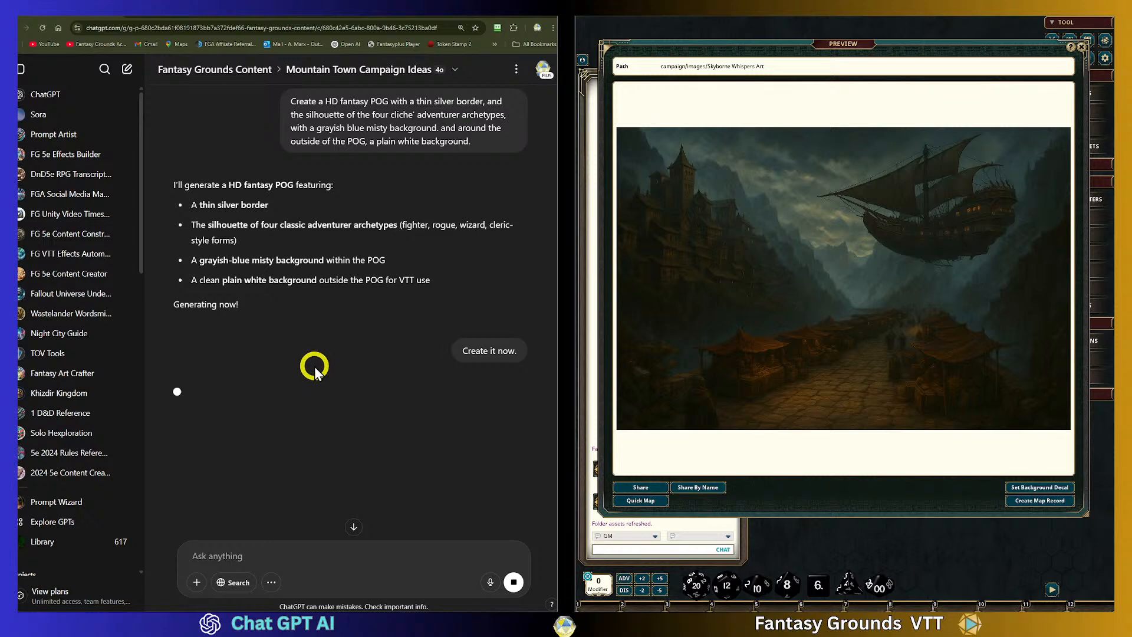
pyautogui.scroll(2, 337, 381)
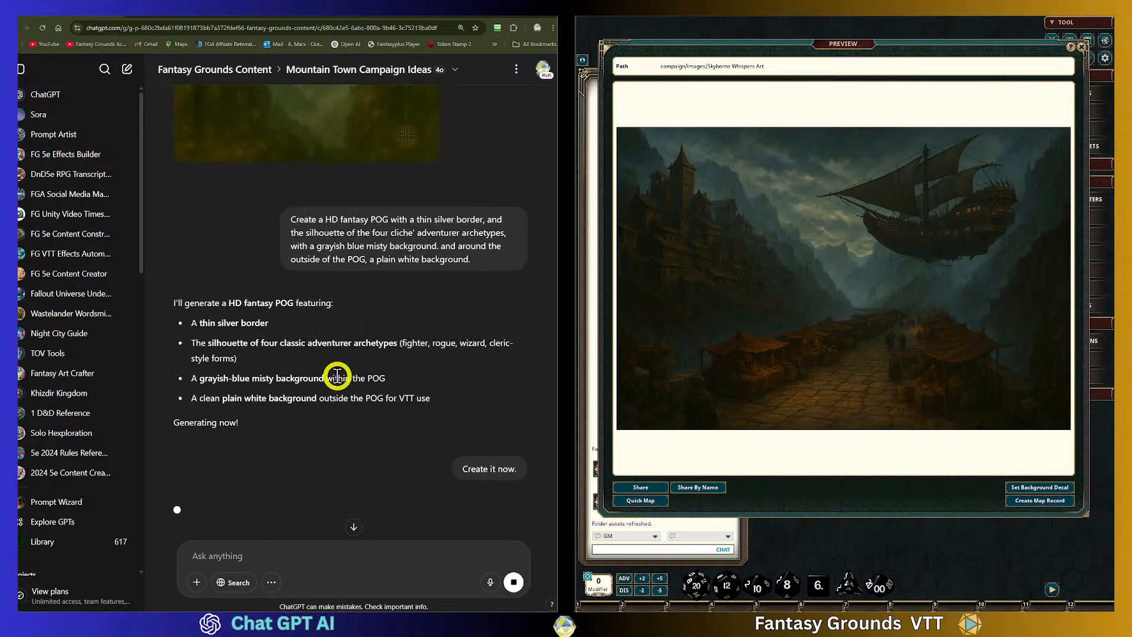
pyautogui.scroll(4, 337, 381)
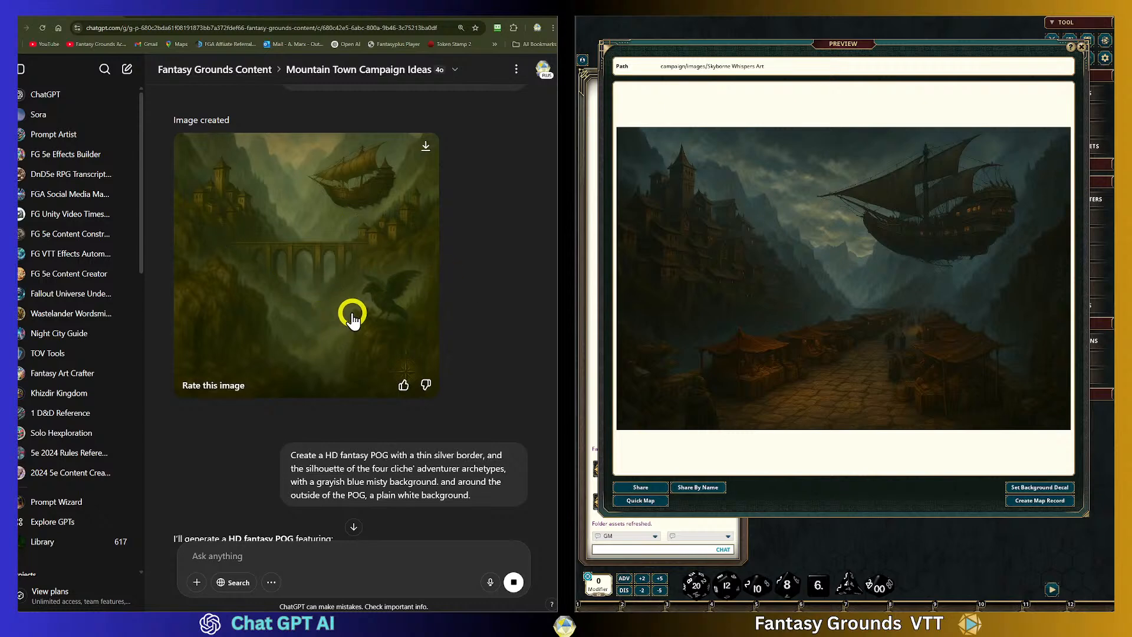
pyautogui.scroll(-6, 352, 319)
pyautogui.scroll(4, 352, 313)
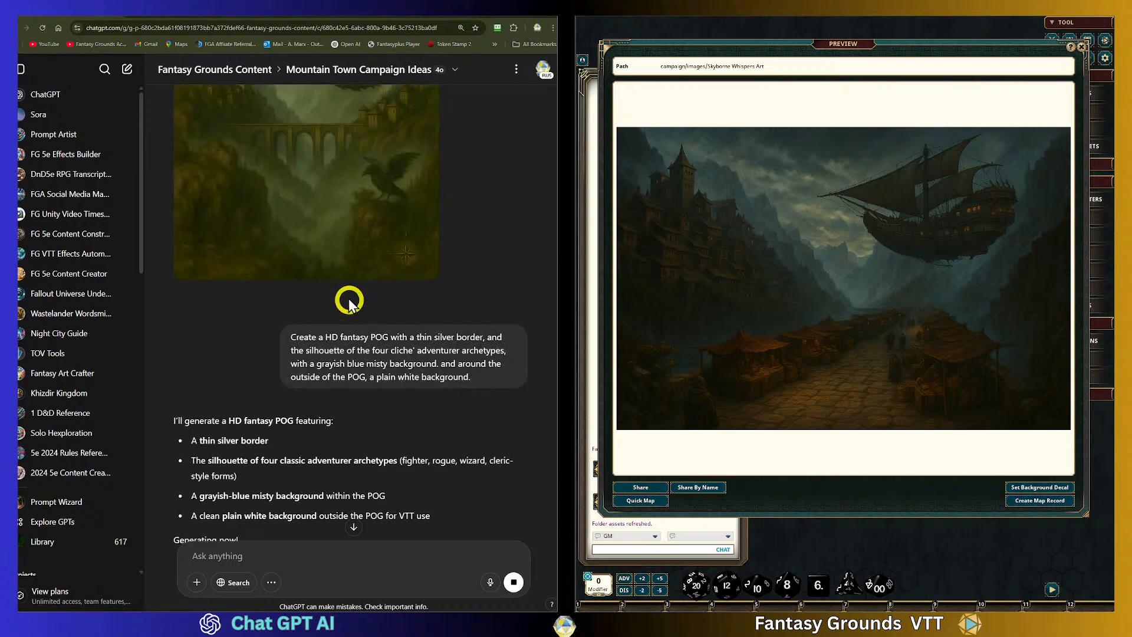
pyautogui.scroll(-2, 365, 370)
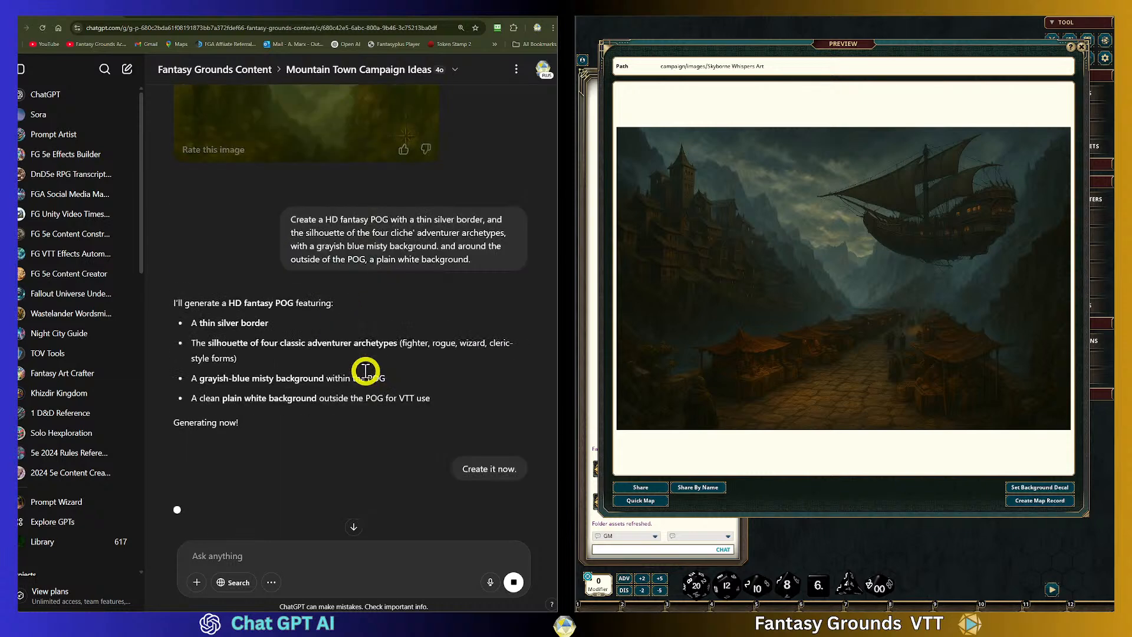
pyautogui.scroll(-3, 366, 371)
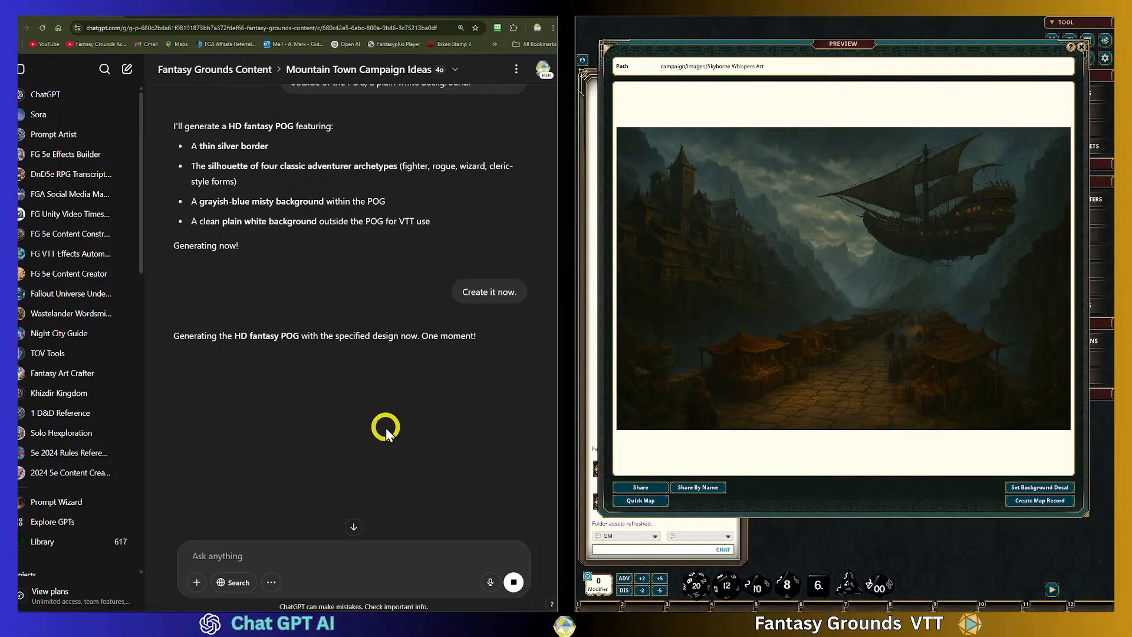
pyautogui.scroll(-1, 433, 420)
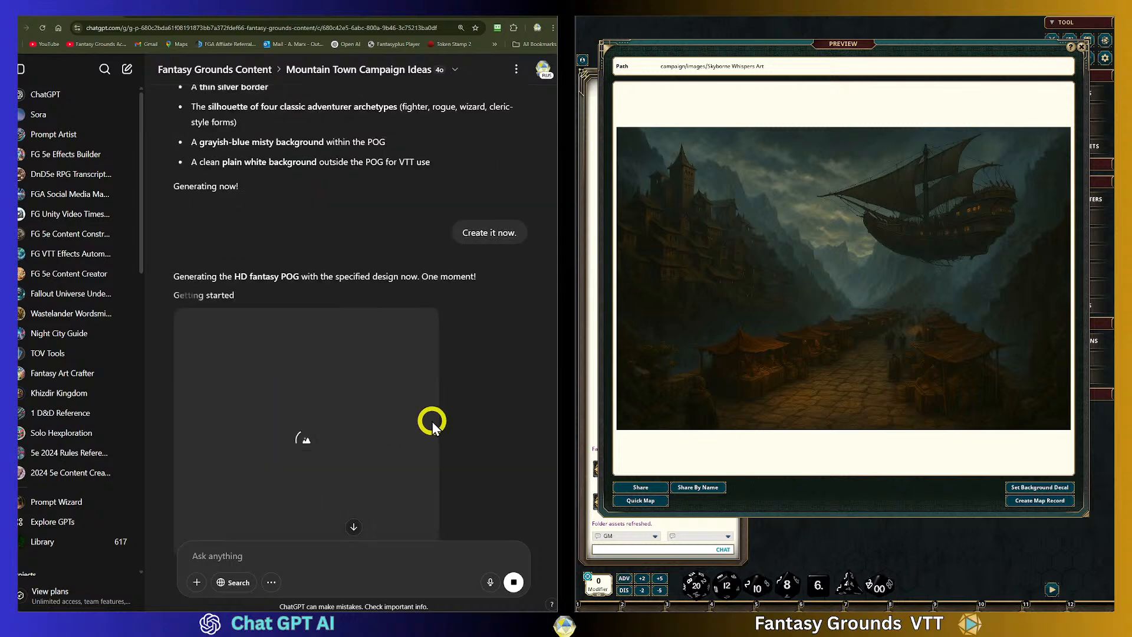
pyautogui.scroll(-1, 432, 421)
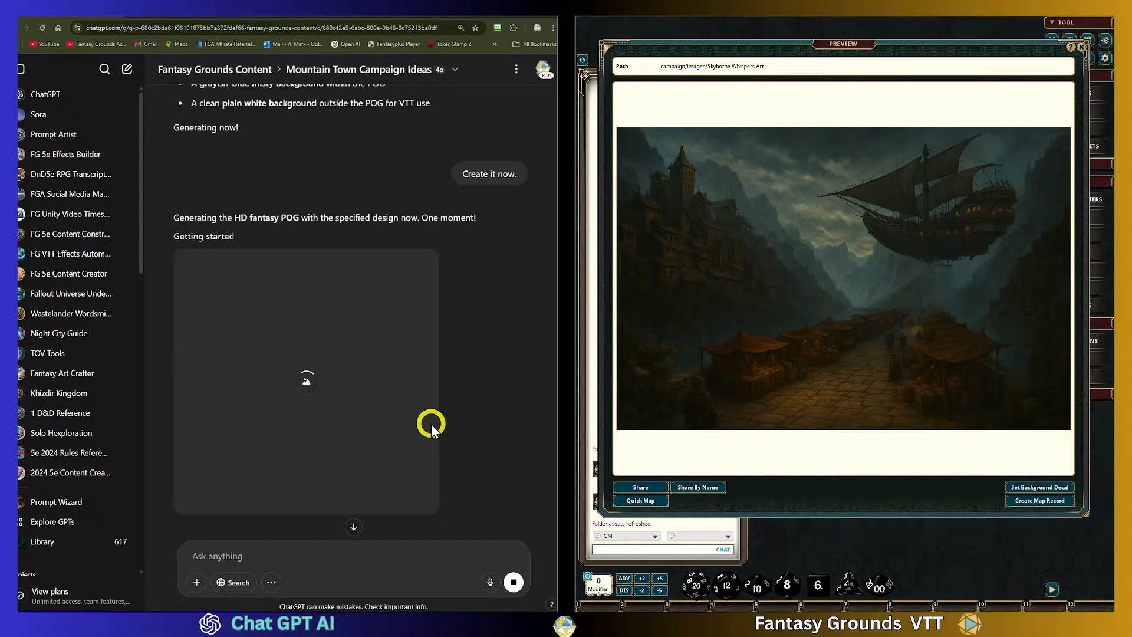
pyautogui.scroll(-2, 430, 423)
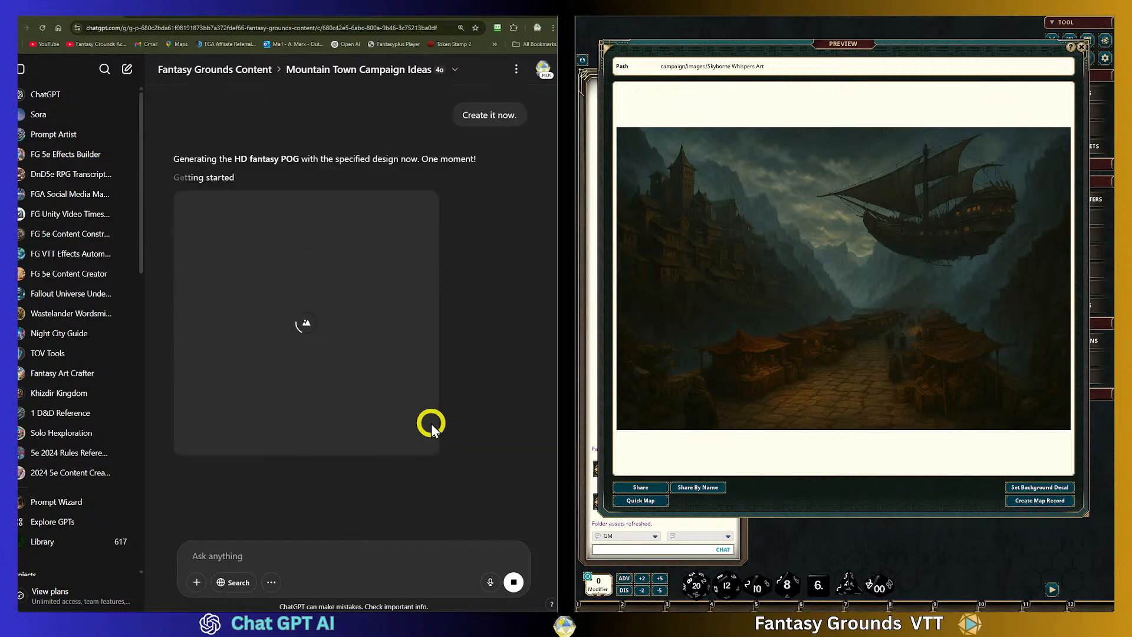
# Examine the generated POG image and compare it with the requested plain white background and other listed features
pyautogui.scroll(2, 430, 423)
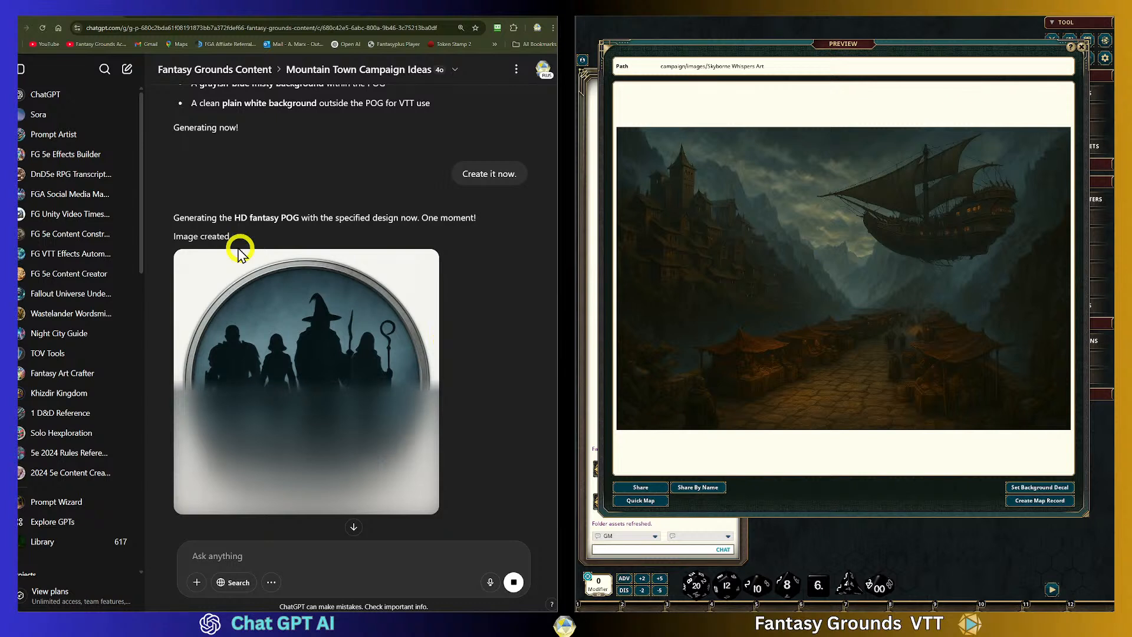
pyautogui.doubleClick(230, 104)
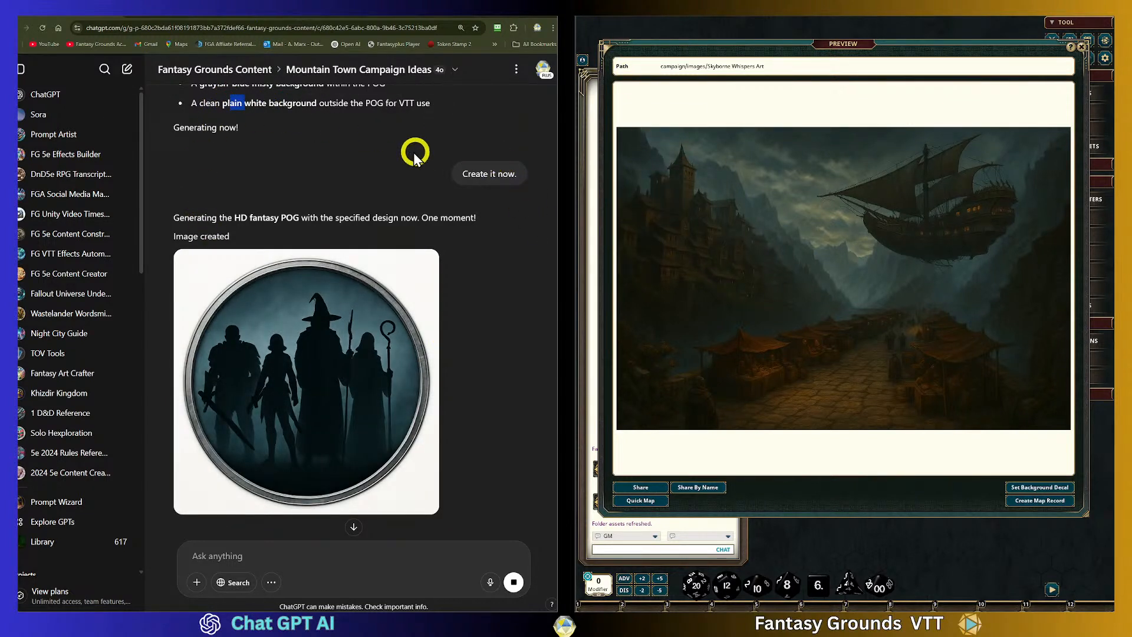
pyautogui.click(197, 184)
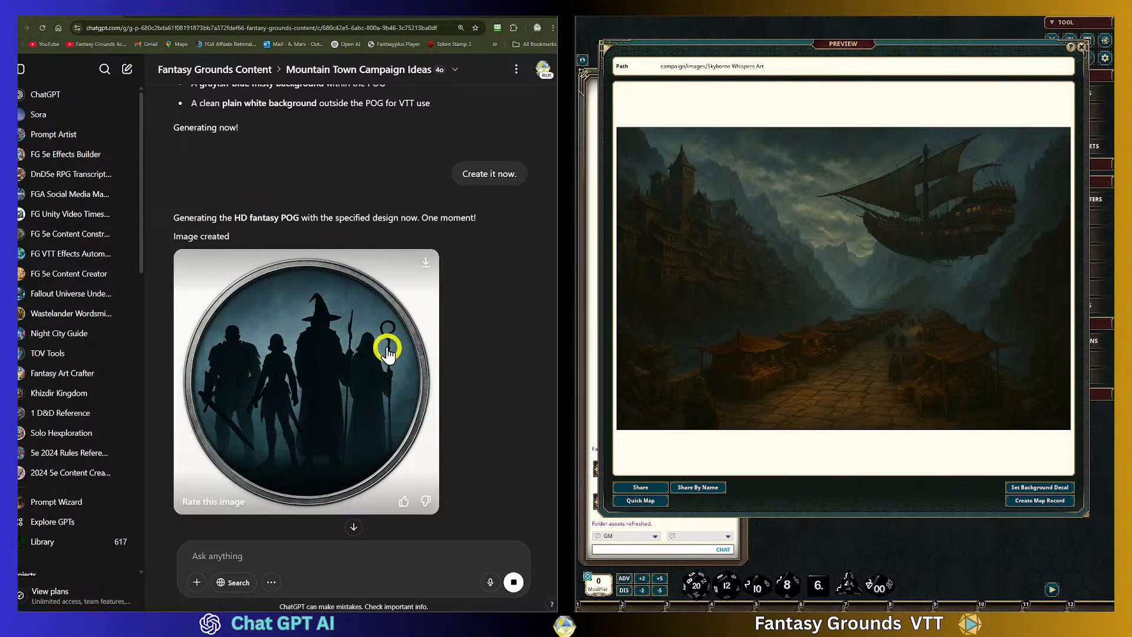
pyautogui.scroll(-1, 387, 348)
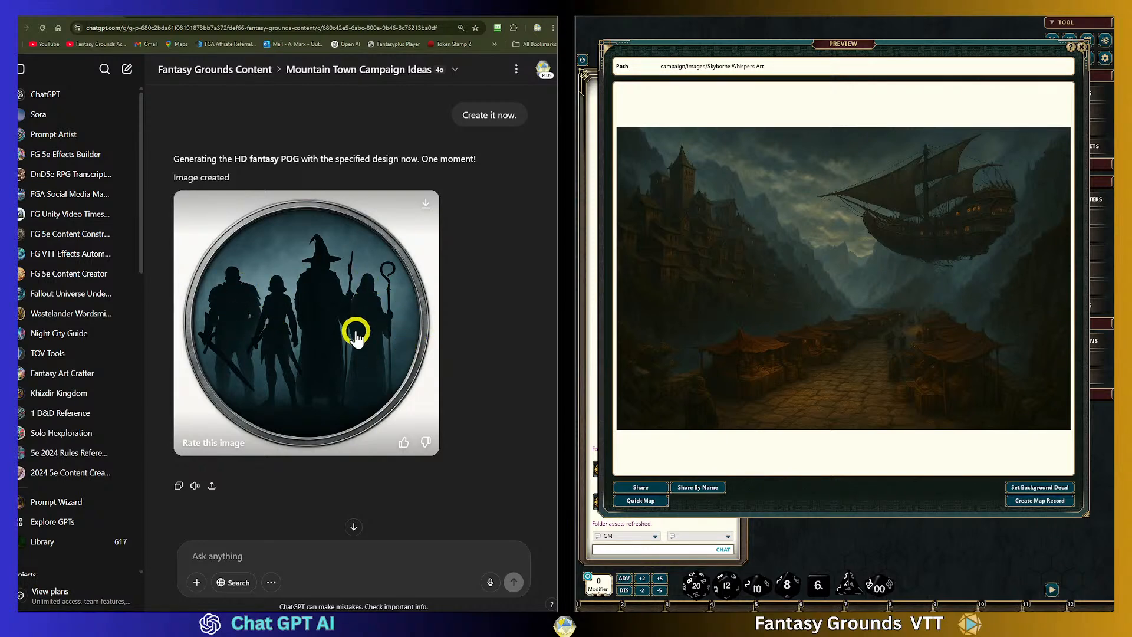
pyautogui.scroll(-1, 356, 336)
pyautogui.scroll(3, 356, 336)
pyautogui.scroll(-3, 355, 335)
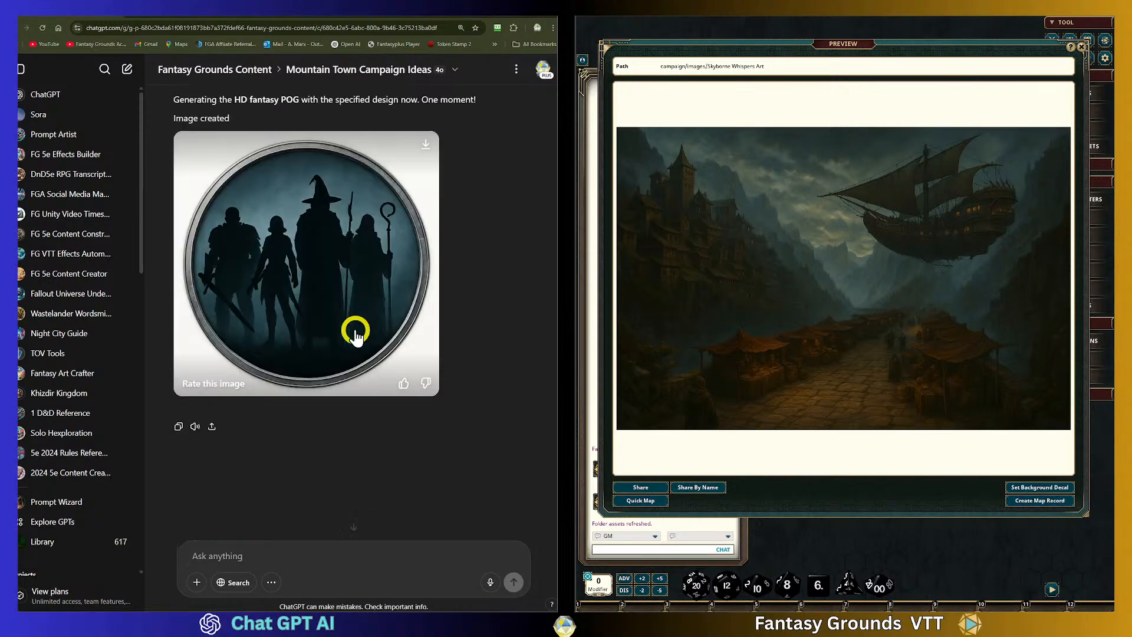
pyautogui.scroll(2, 355, 336)
pyautogui.scroll(-2, 355, 336)
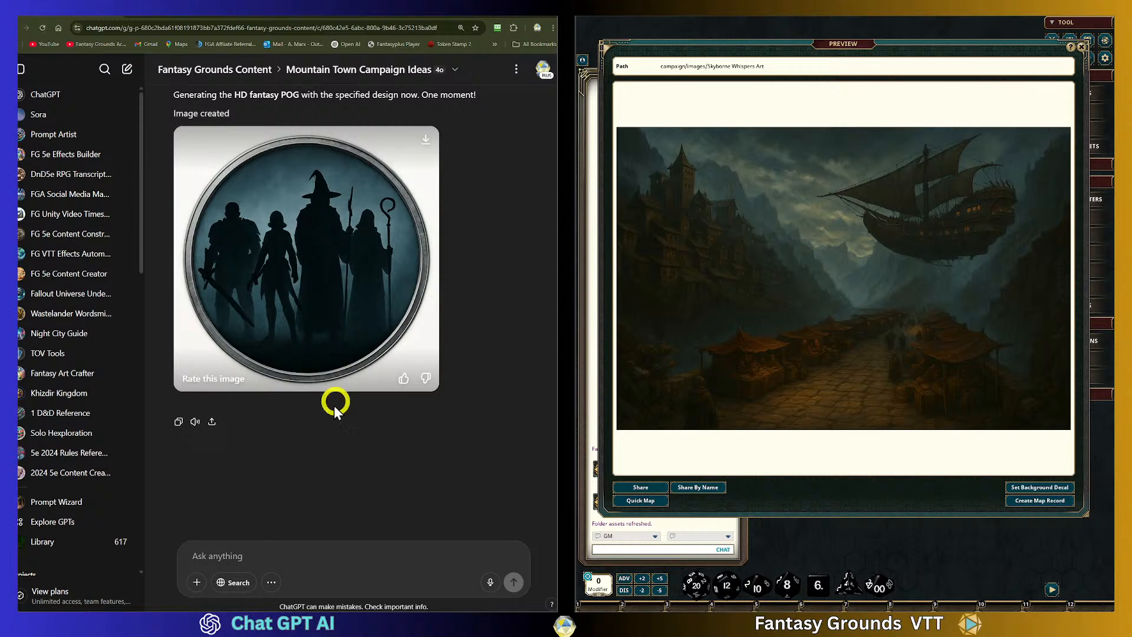
# Copy the full text of the earlier HD fantasy POG prompt with the thin silver border from the conversation
pyautogui.scroll(2, 306, 348)
pyautogui.scroll(2, 270, 239)
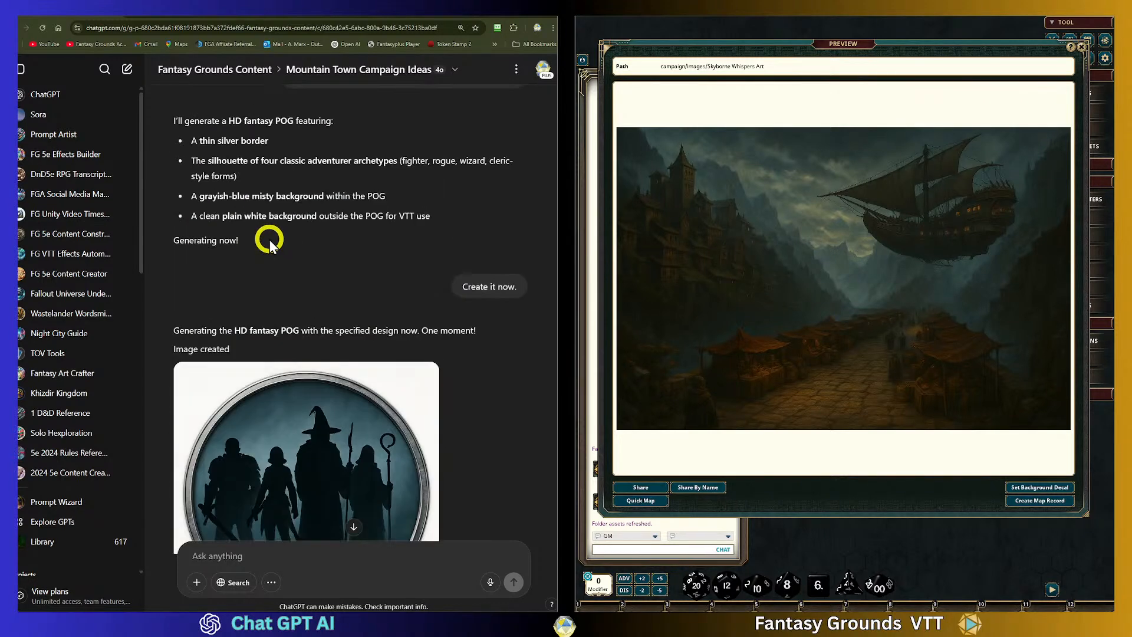
pyautogui.scroll(3, 270, 240)
pyautogui.moveTo(474, 253); pyautogui.dragTo(291, 214)
pyautogui.hotkey('ctrl', 'c')
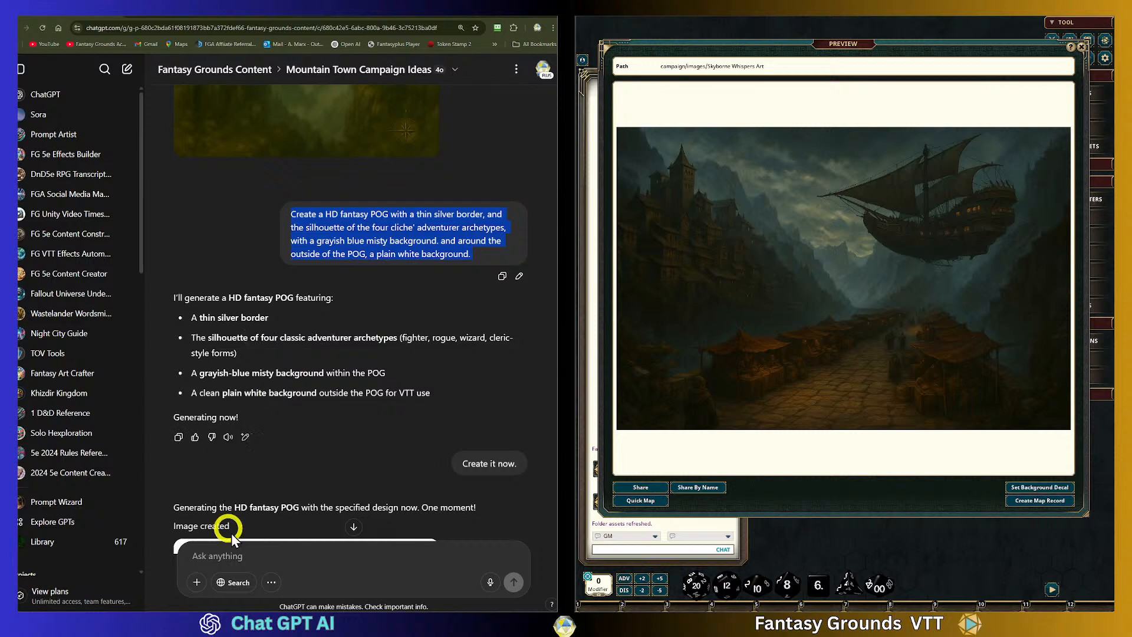
# Start a new message with "Using the same art style as before," followed by the copied POG prompt, and change the border colour to gold
pyautogui.click(229, 556)
pyautogui.write('Using the same art style as before,')
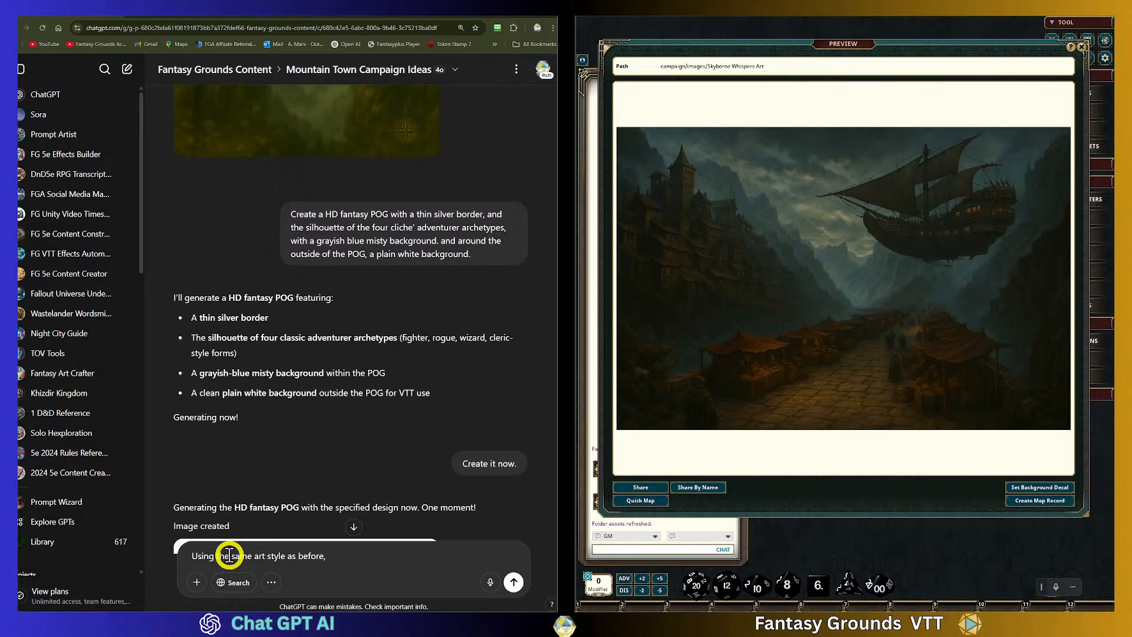
pyautogui.hotkey('ctrl', 'v')
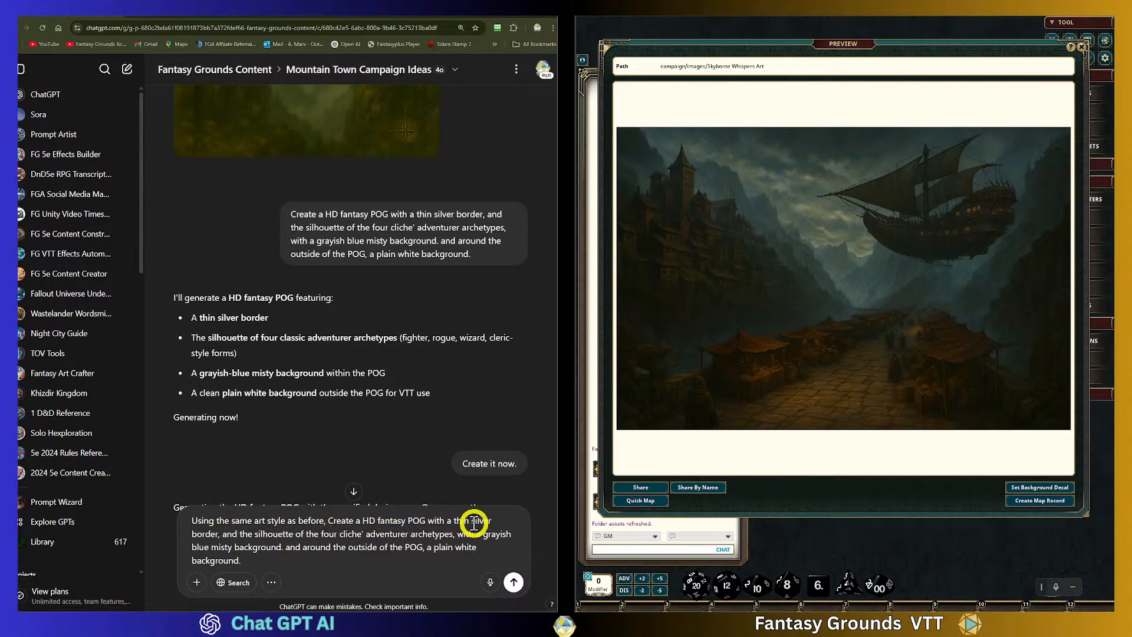
pyautogui.moveTo(495, 520); pyautogui.dragTo(519, 542)
pyautogui.write('gold')
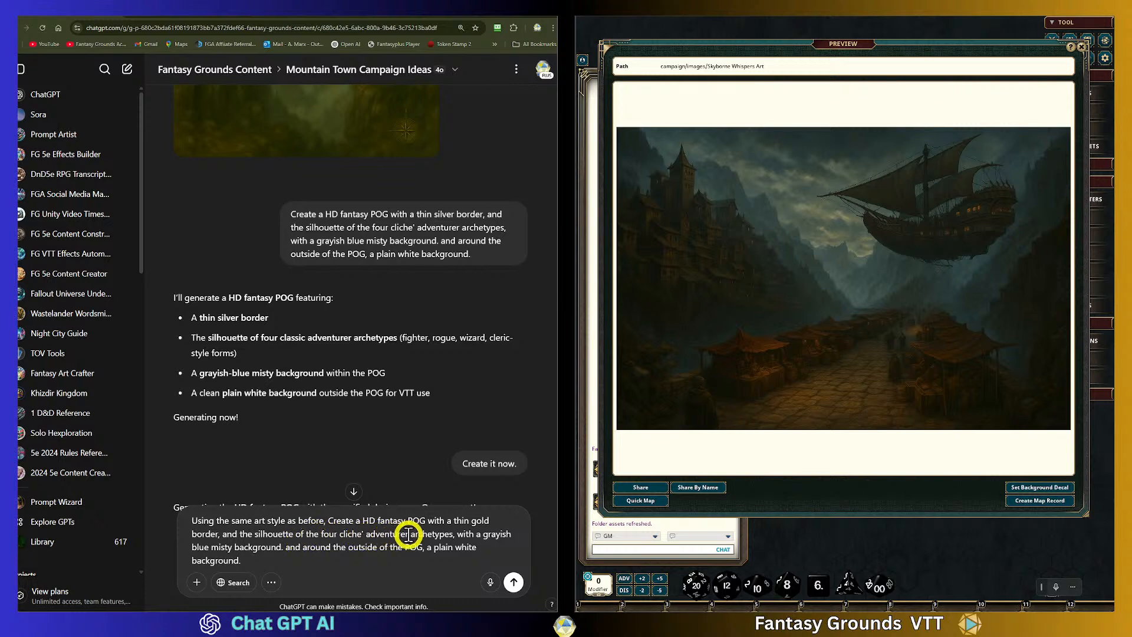
# Replace "four cliche' adventurer archetypes," in the message draft with "separatists faction" as the silhouette subject
pyautogui.moveTo(454, 534); pyautogui.dragTo(316, 535)
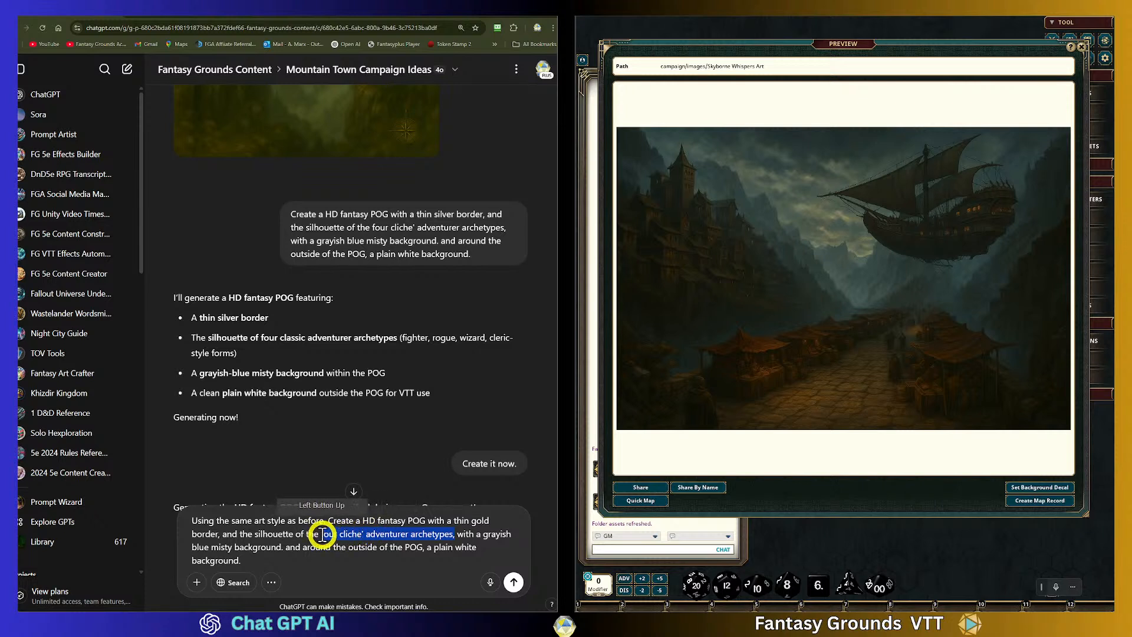
pyautogui.press('BackSpace')
pyautogui.write('separa')
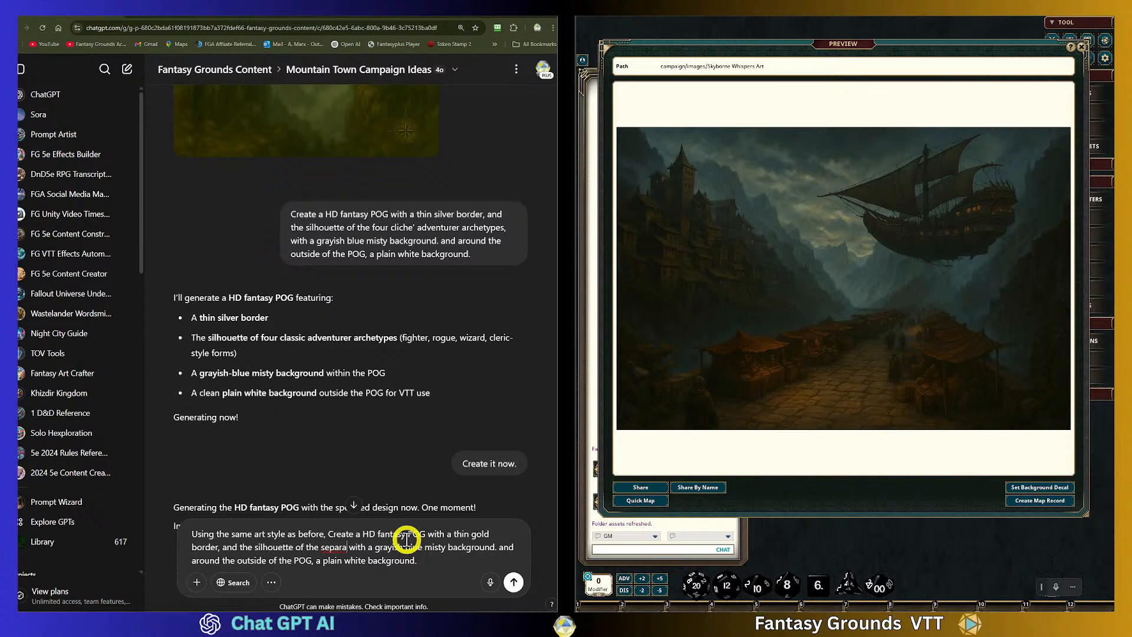
pyautogui.write('tis')
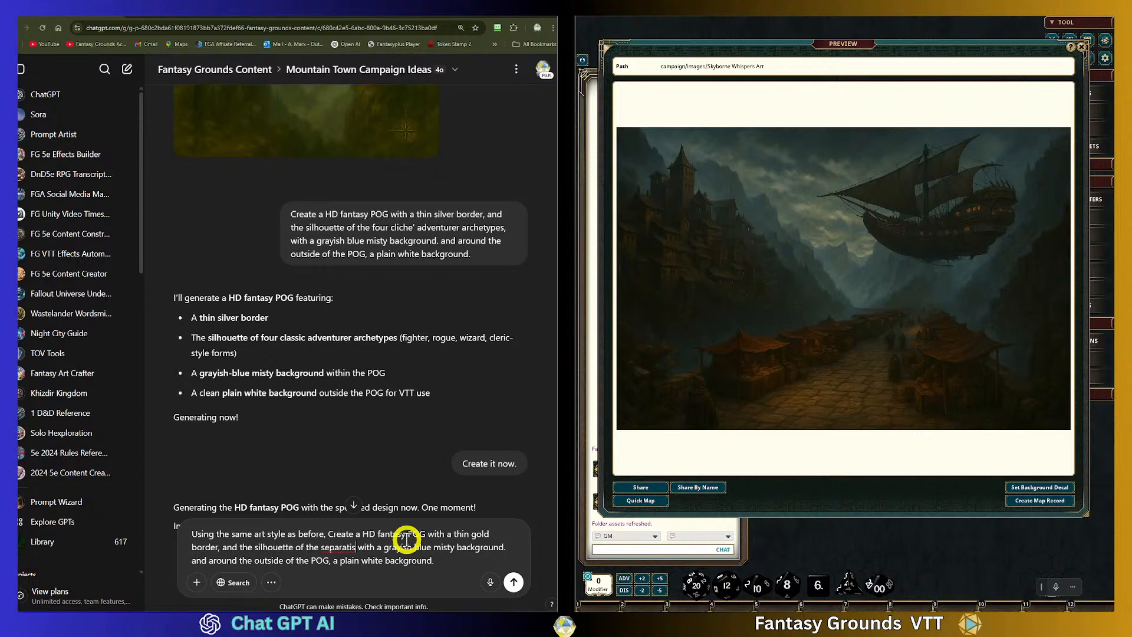
pyautogui.write('t')
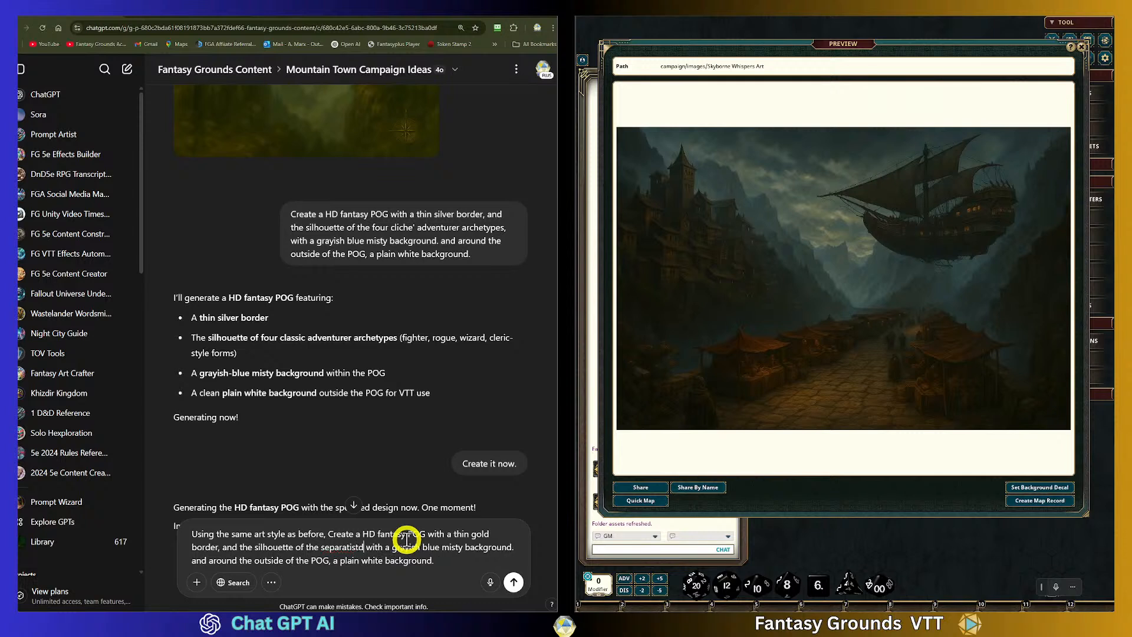
pyautogui.write('s factio')
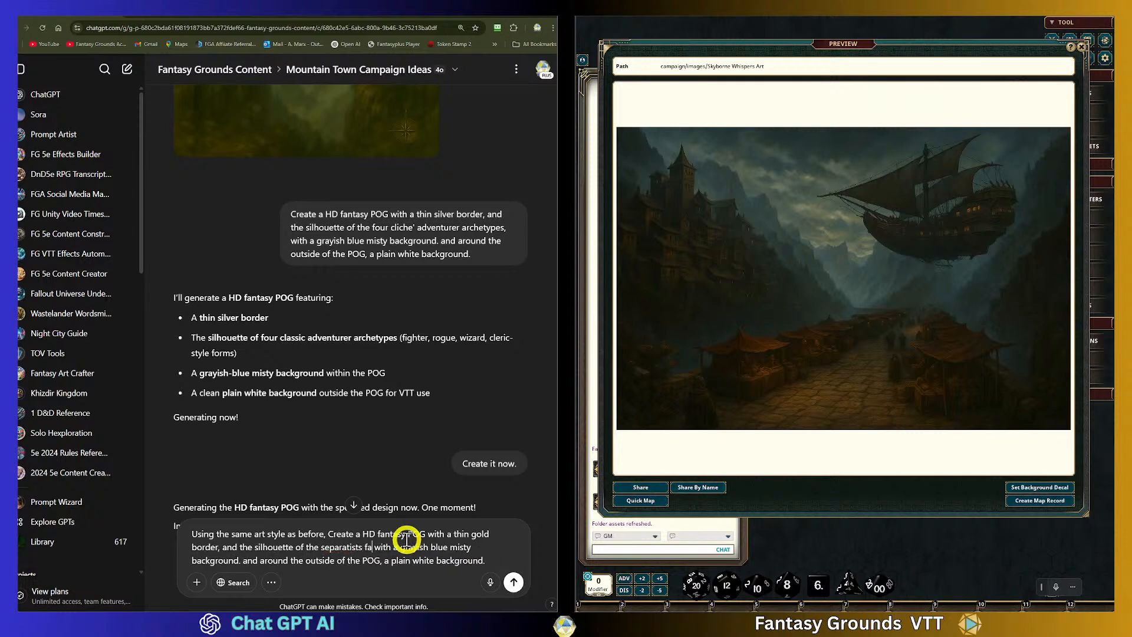
pyautogui.write('n')
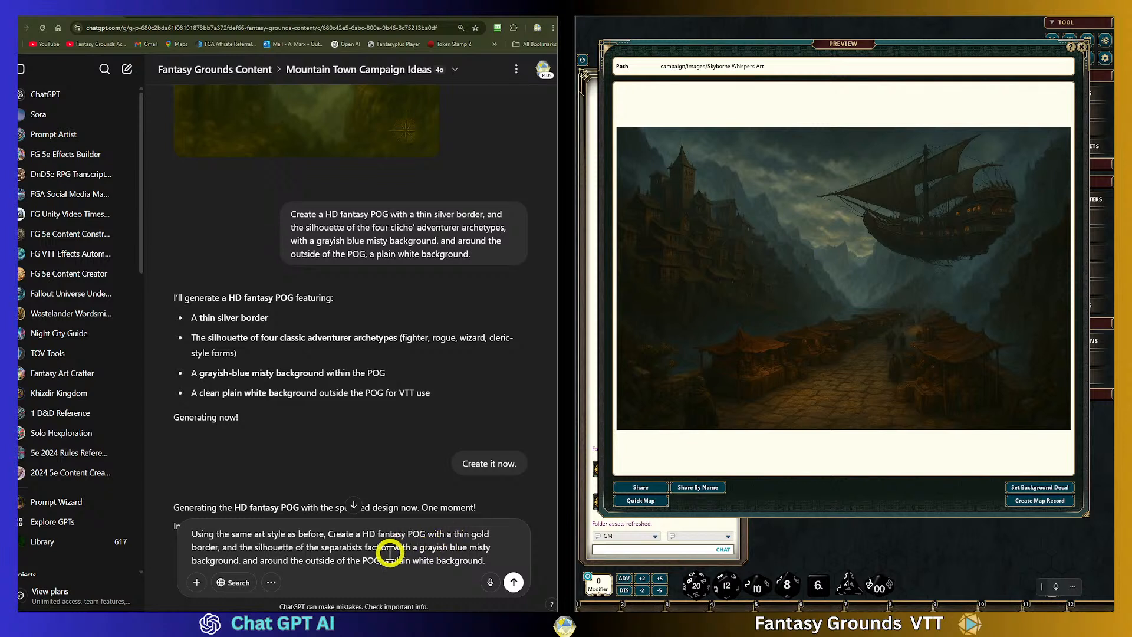
# Change the faction name in the message draft to "Loyalists", so the silhouette phrase reads "the Loyalists faction"
pyautogui.moveTo(363, 548); pyautogui.dragTo(324, 547)
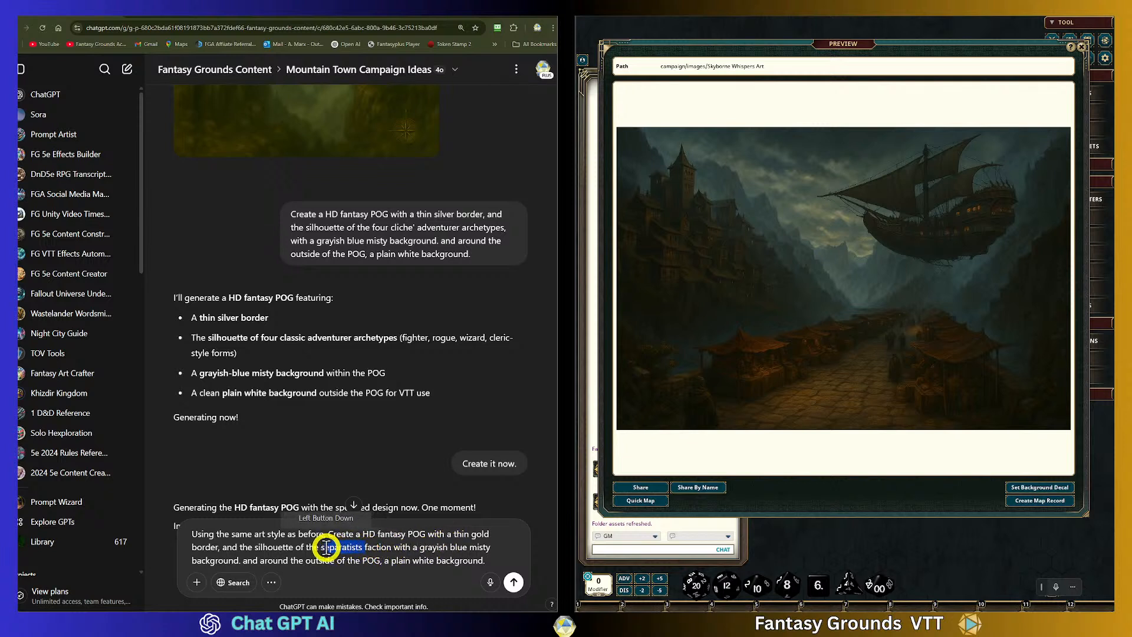
pyautogui.write('Loyalist')
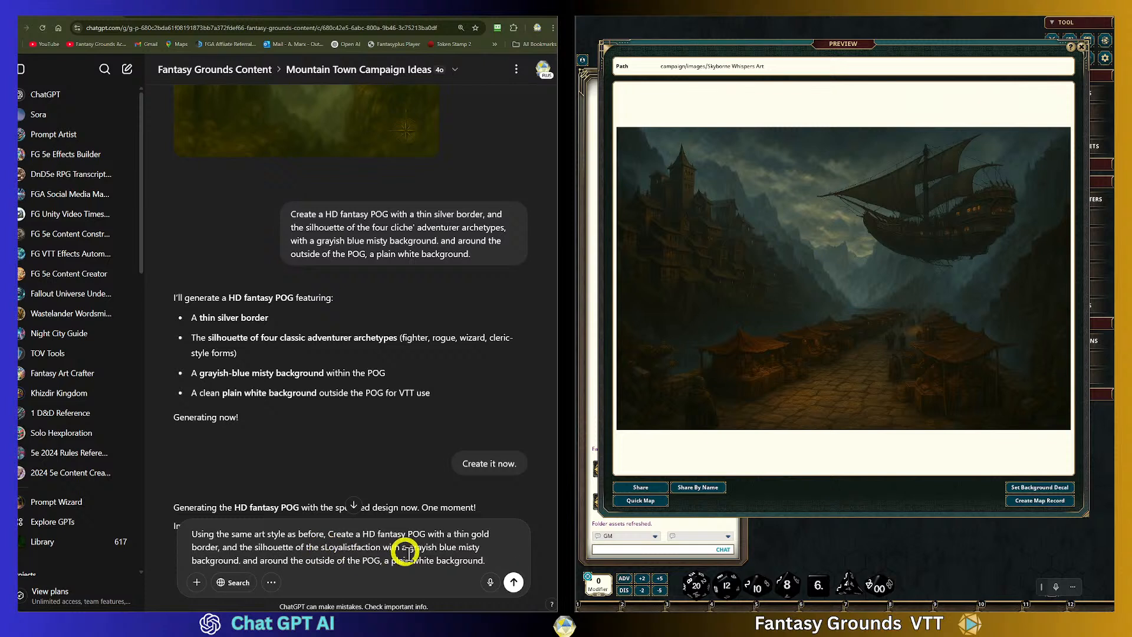
pyautogui.write('s')
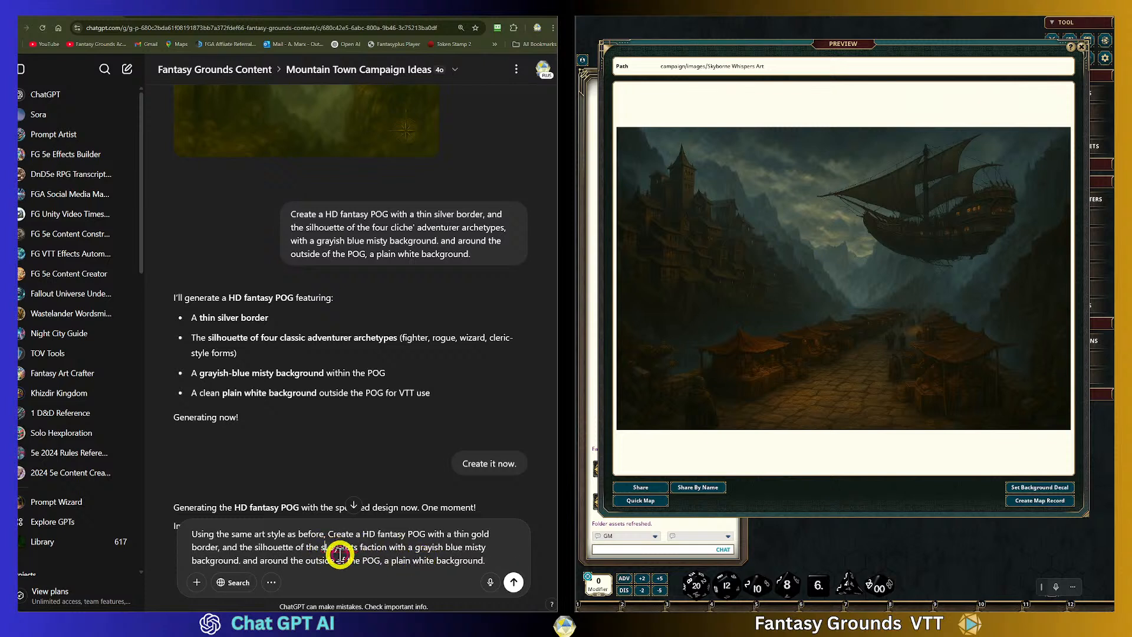
pyautogui.click(340, 555)
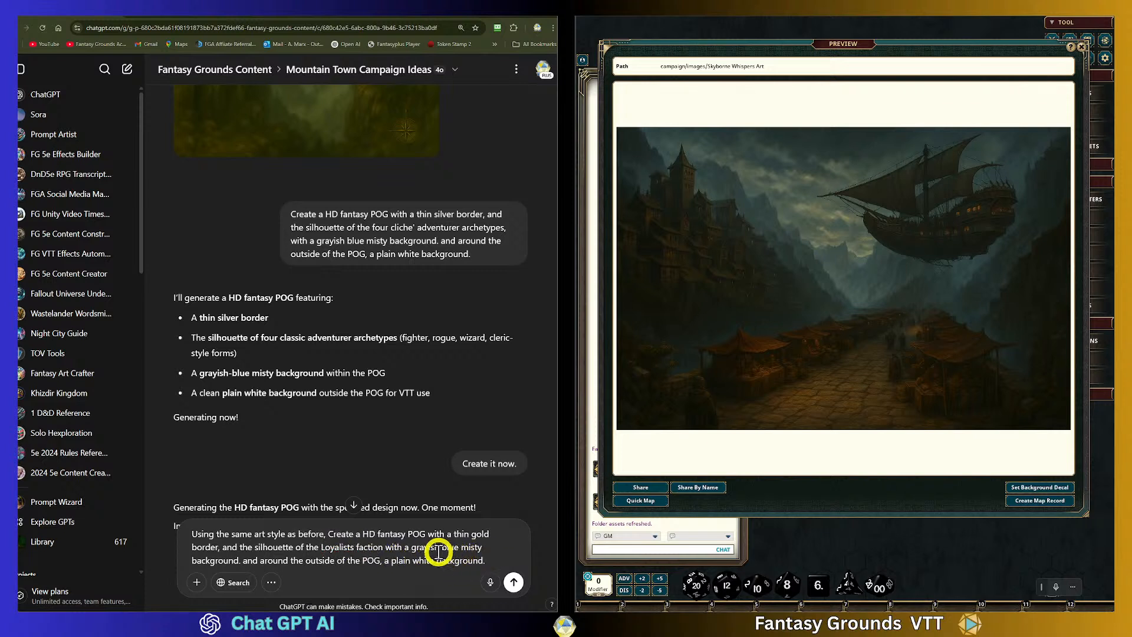
# Change the Loyalists POG prompt's misty background to grayish red, copy the full prompt text and send it
pyautogui.click(426, 548)
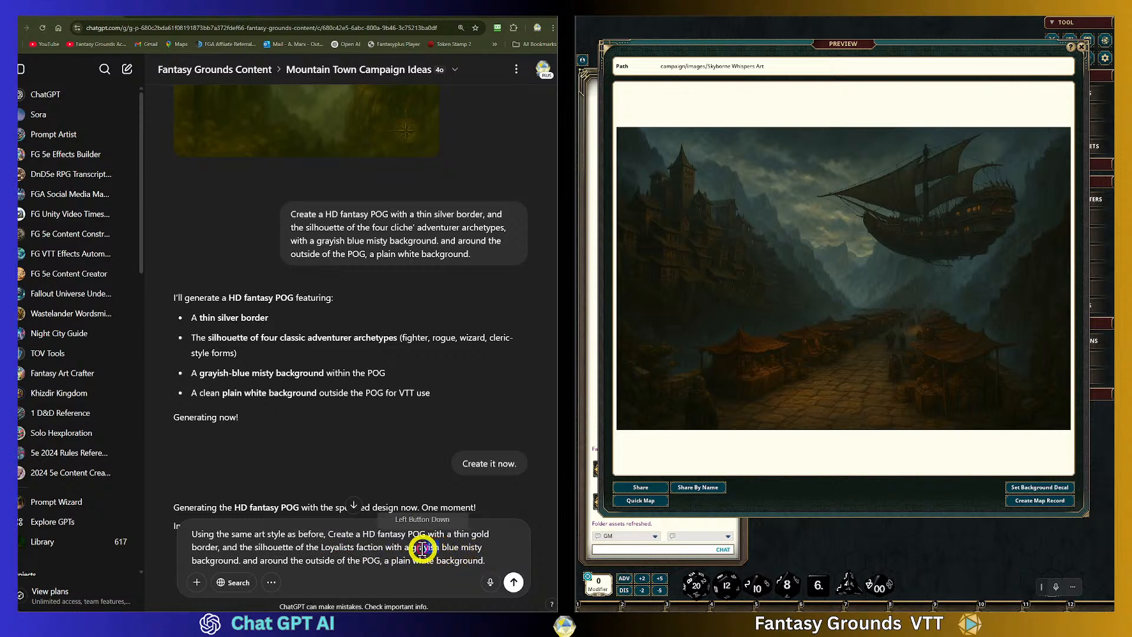
pyautogui.doubleClick(453, 548)
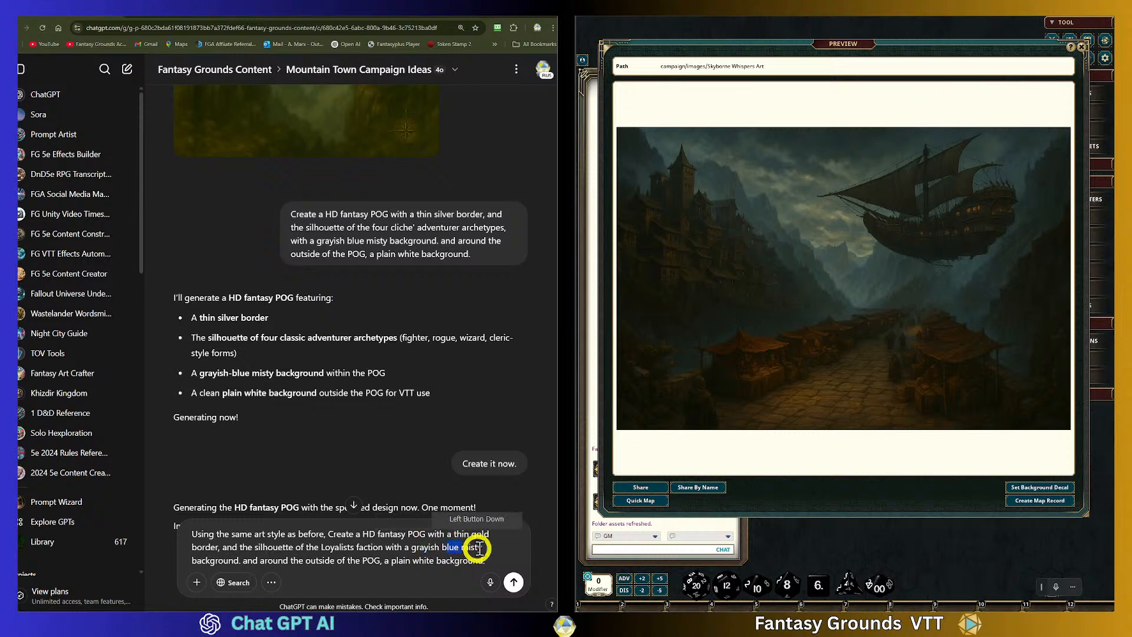
pyautogui.write('bred')
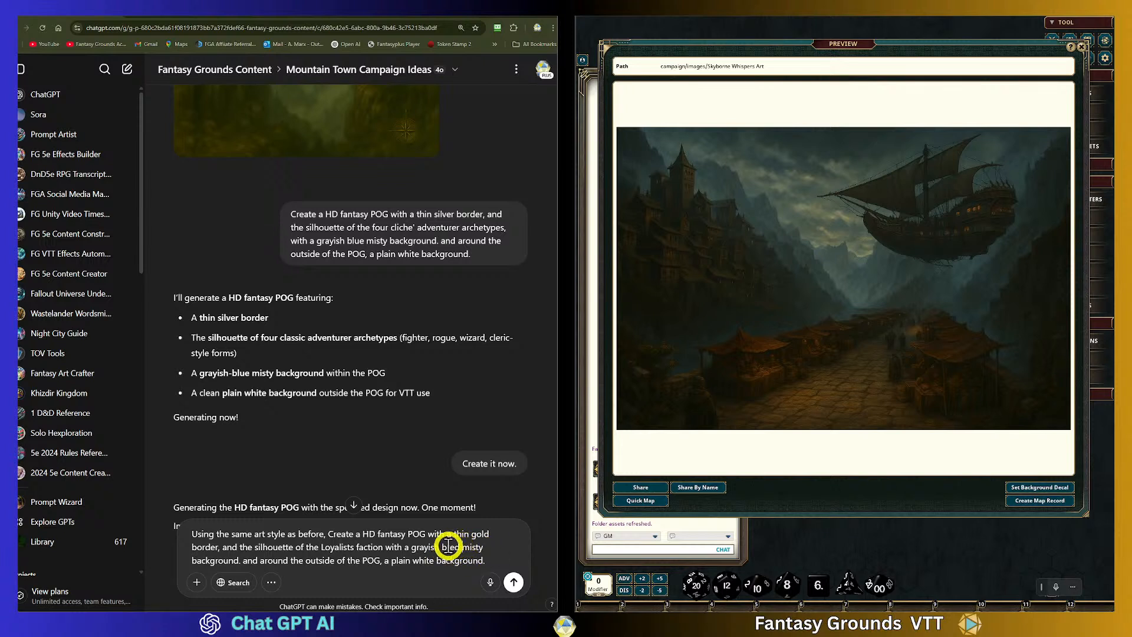
pyautogui.click(475, 560)
pyautogui.press('BackSpace')
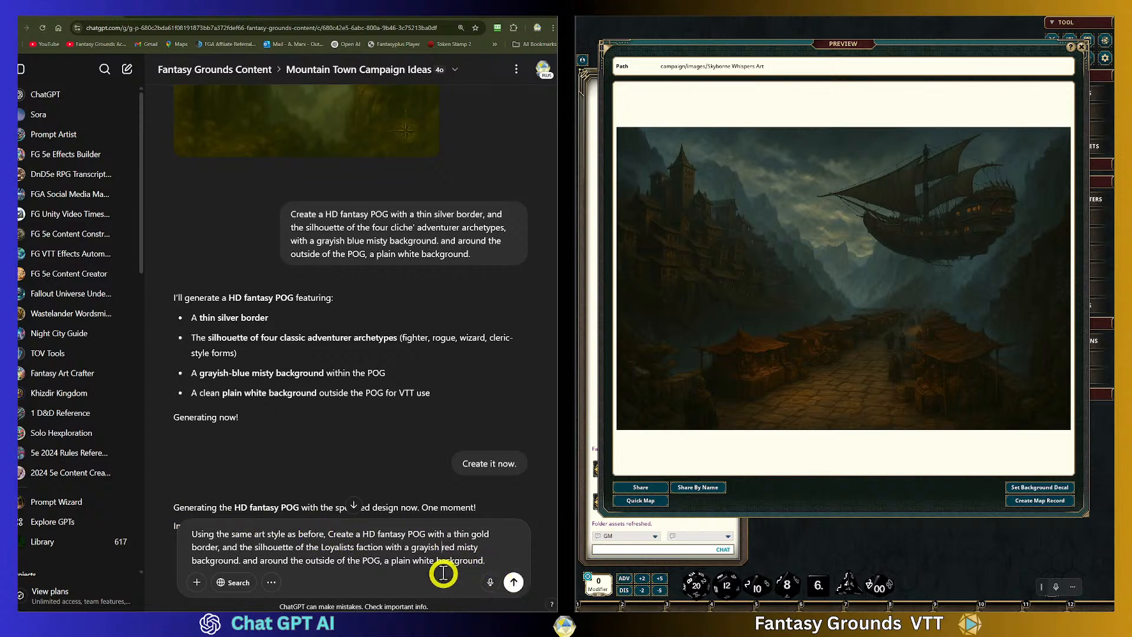
pyautogui.moveTo(485, 559); pyautogui.dragTo(171, 526)
pyautogui.moveTo(528, 486)
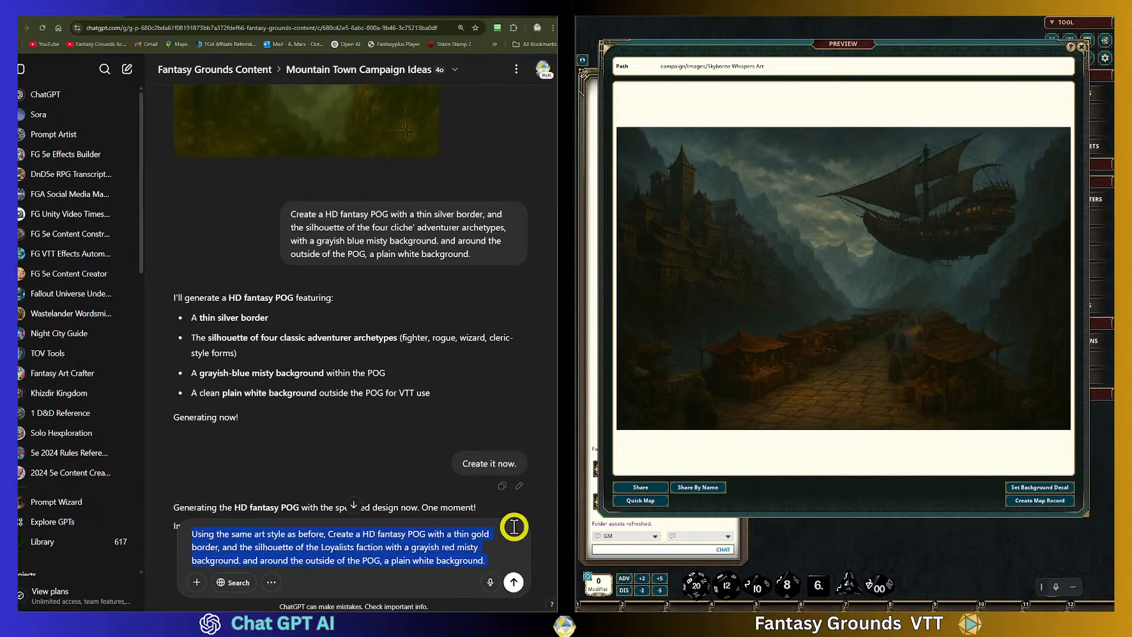
pyautogui.click(513, 584)
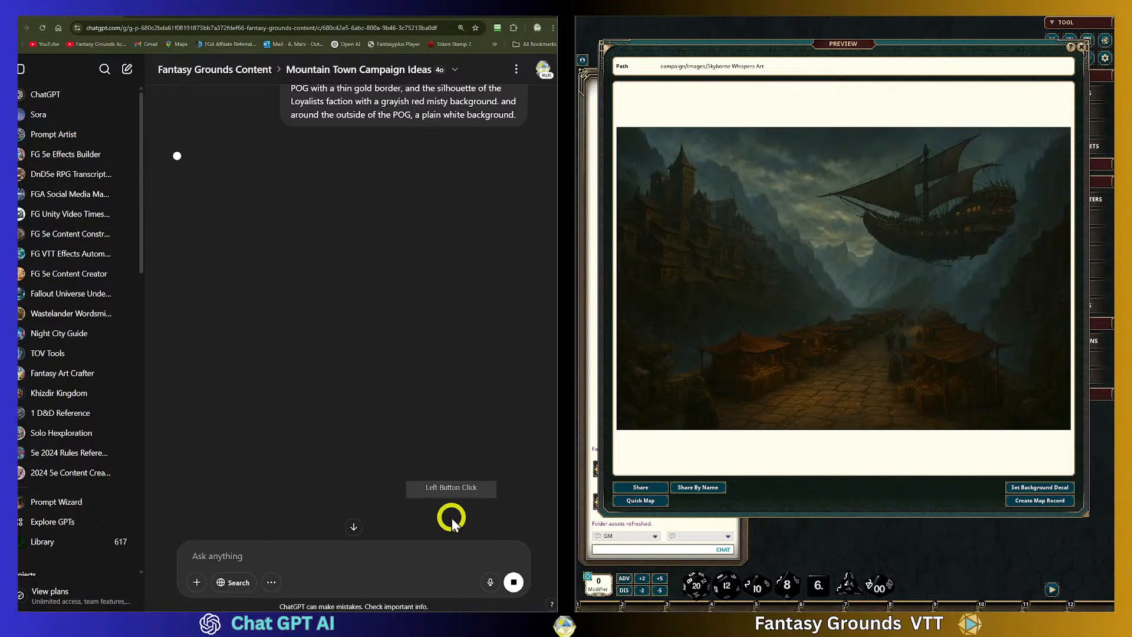
# Review the reply about the gold-bordered Loyalists POG and send "create now." to start generating the image
pyautogui.scroll(4, 451, 507)
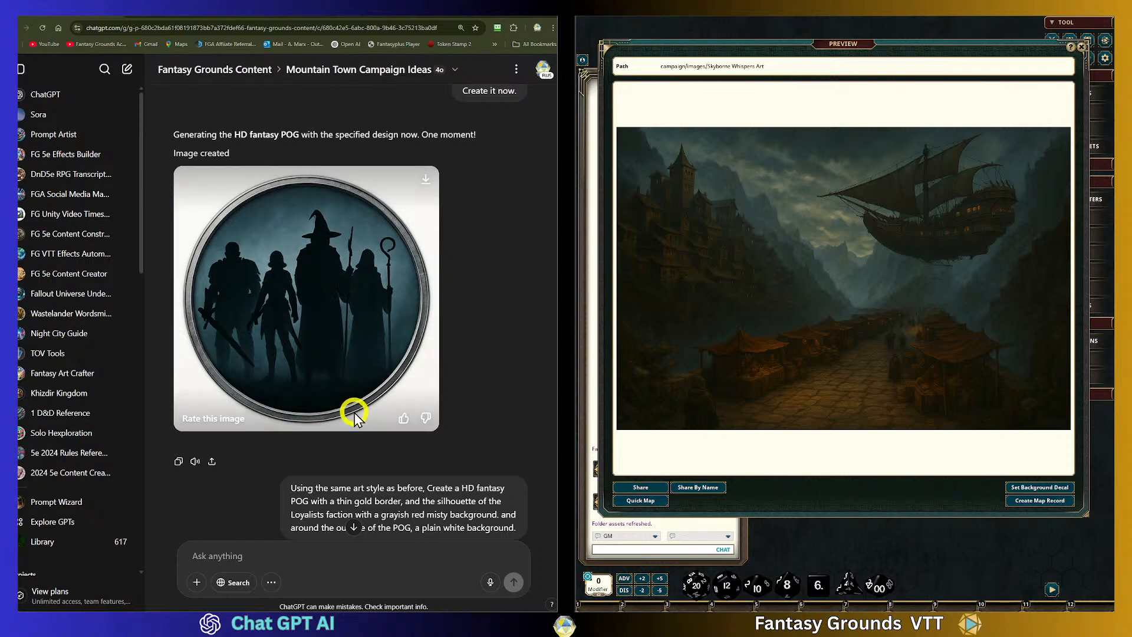
pyautogui.scroll(-1, 353, 407)
pyautogui.scroll(-5, 321, 315)
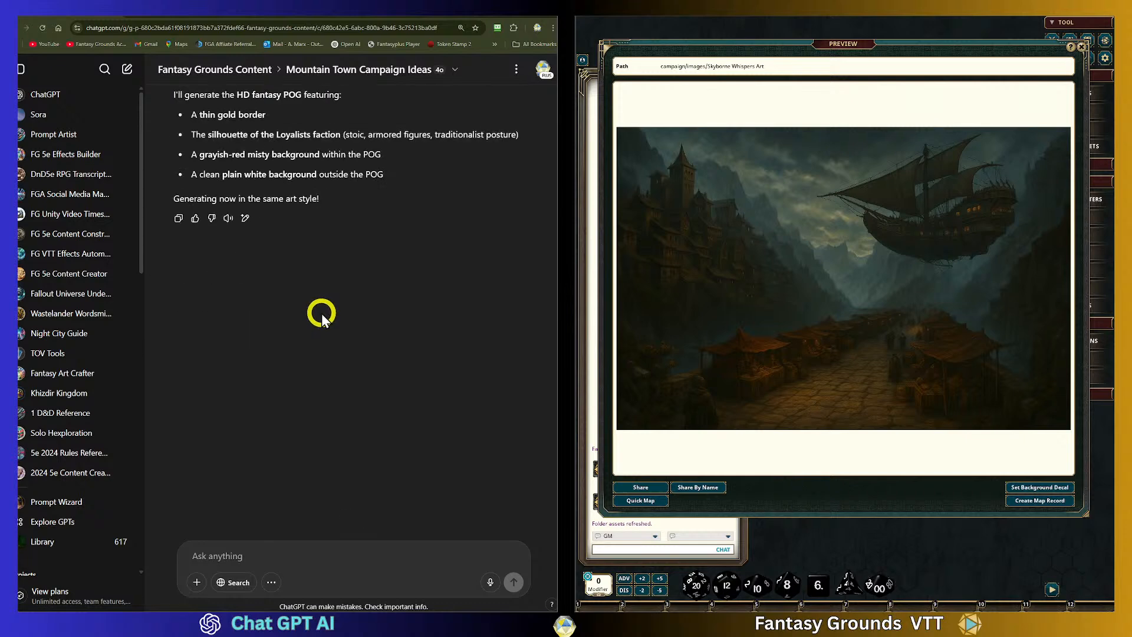
pyautogui.click(226, 555)
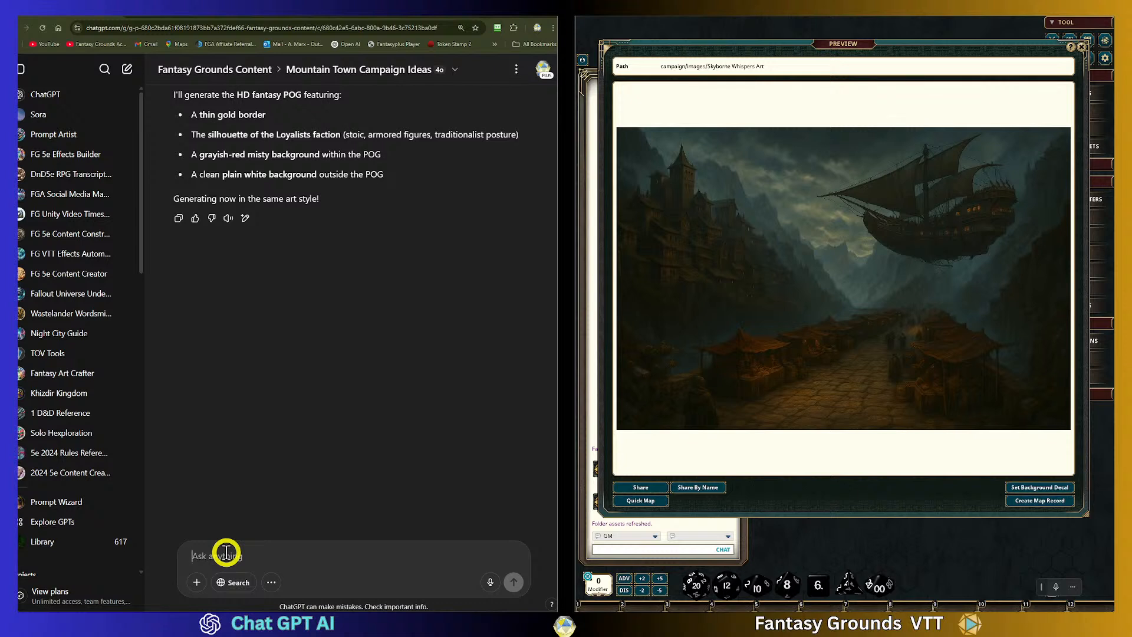
pyautogui.write('create now.')
pyautogui.press('Return')
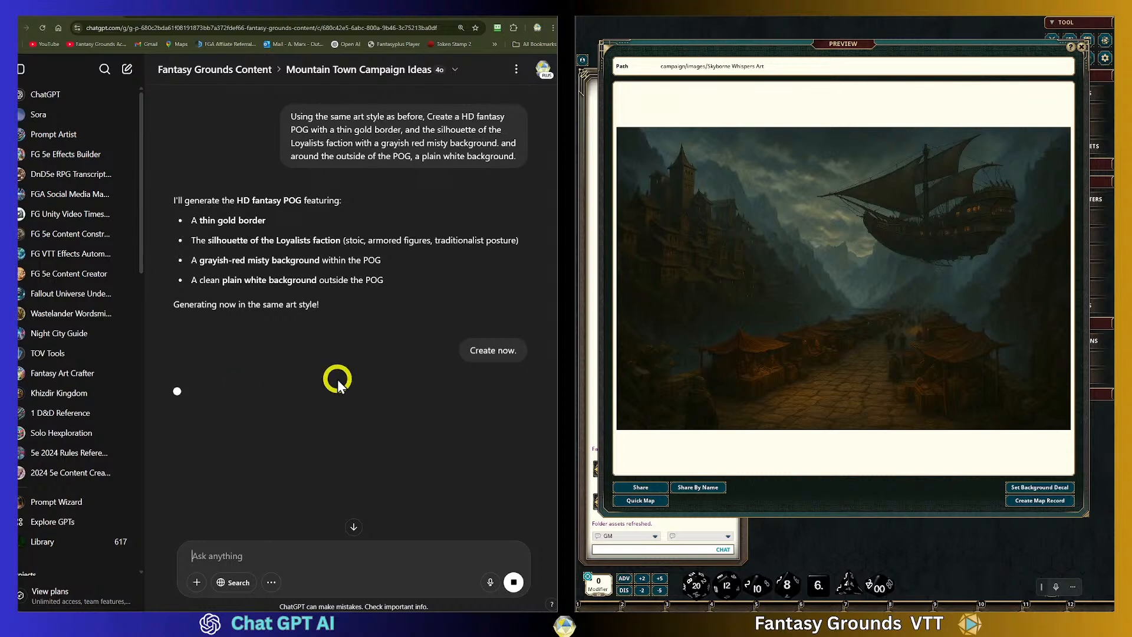
# Examine the Loyalists POG image as it generates and compare it with the requested border, silhouette and background
pyautogui.moveTo(331, 309)
pyautogui.mouseDown()
pyautogui.moveTo(147, 291)
pyautogui.moveTo(182, 219)
pyautogui.moveTo(235, 230)
pyautogui.moveTo(340, 303)
pyautogui.mouseUp()
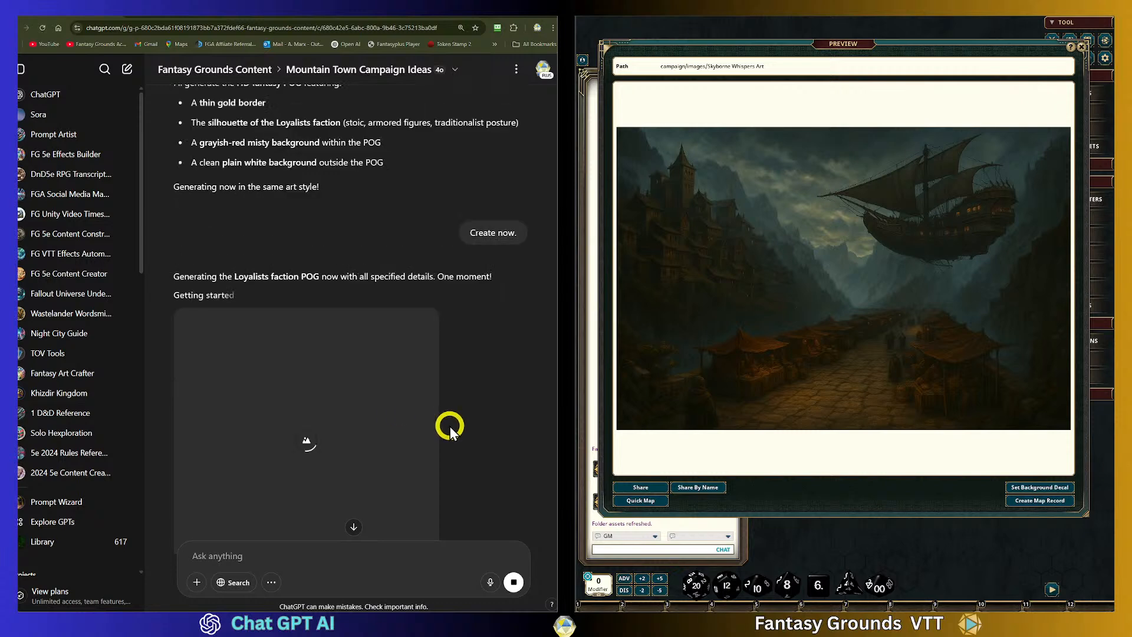
pyautogui.scroll(-3, 450, 426)
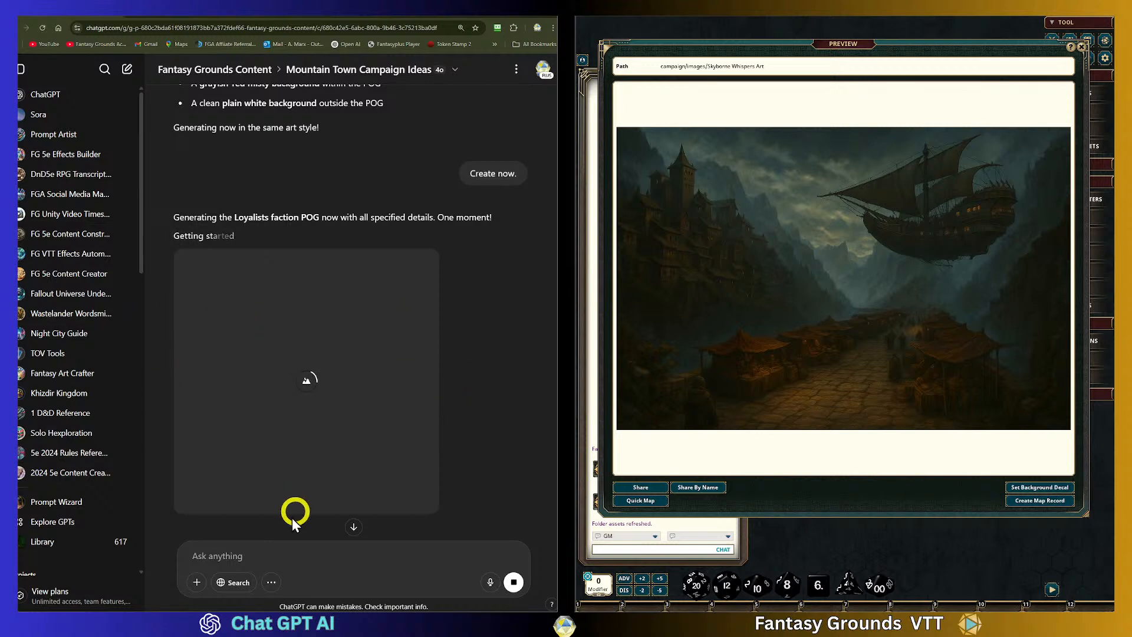
pyautogui.click(269, 549)
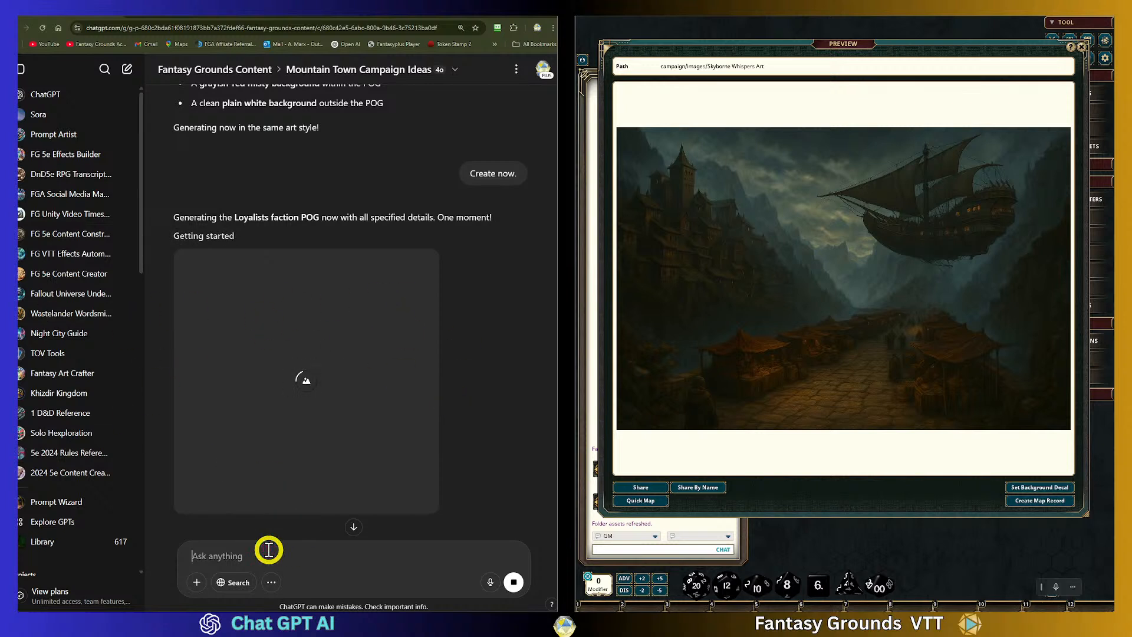
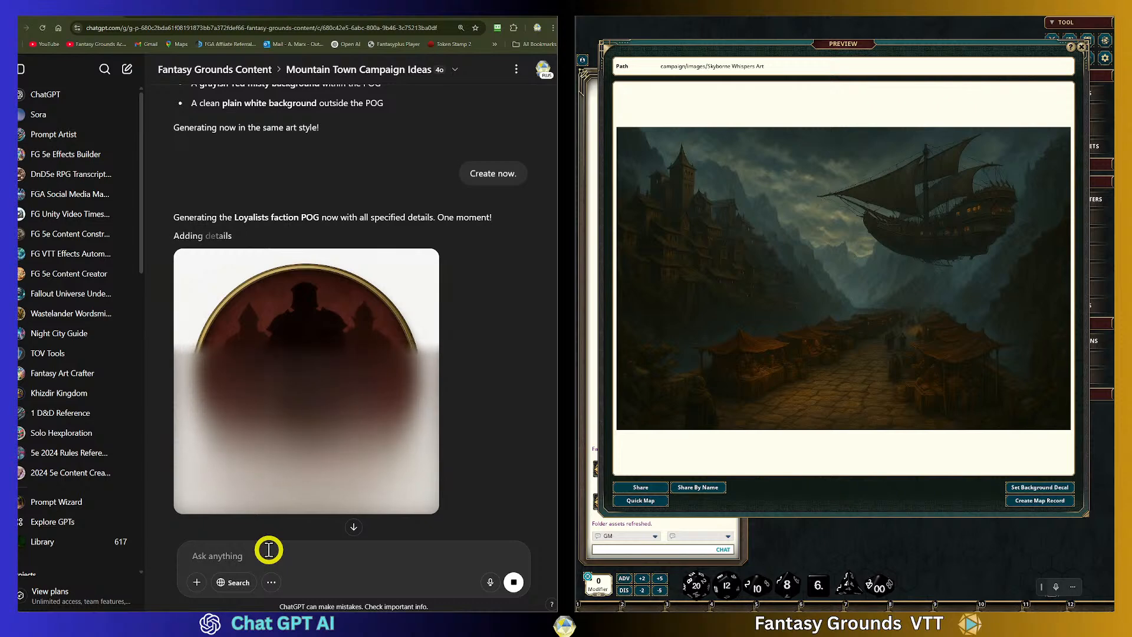
pyautogui.scroll(3, 266, 471)
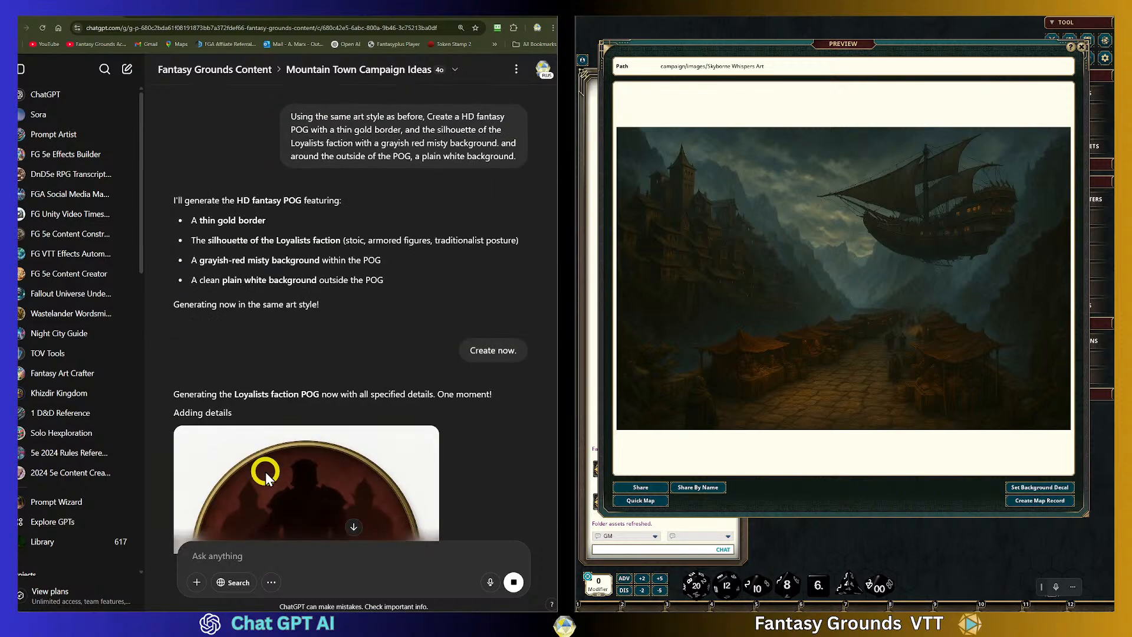
pyautogui.scroll(-3, 266, 472)
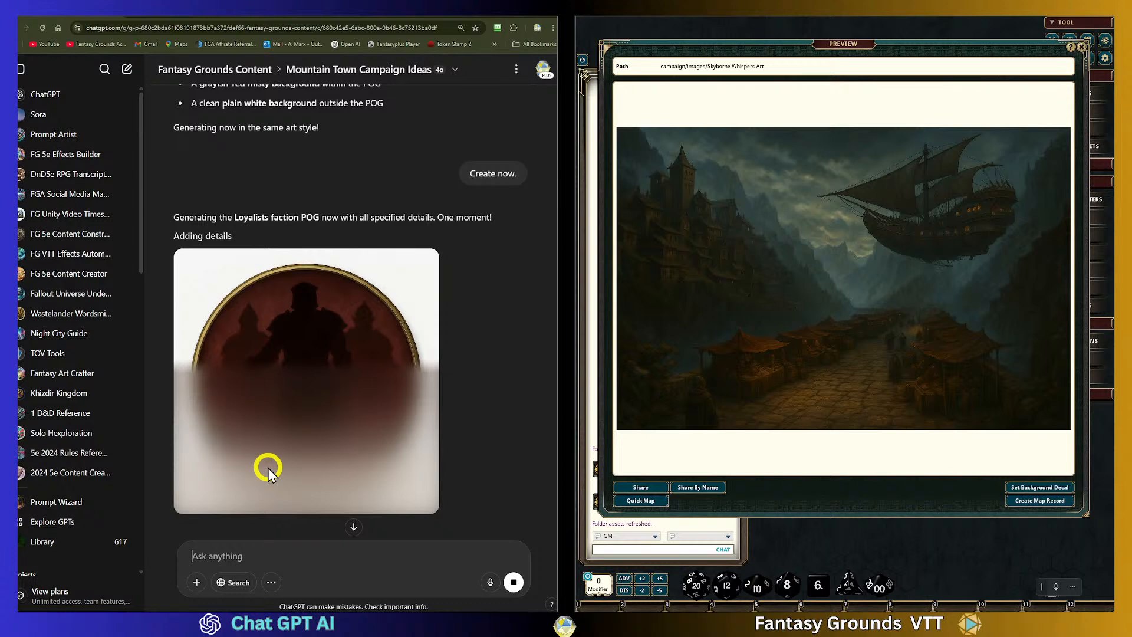
pyautogui.scroll(2, 267, 467)
pyautogui.scroll(-2, 269, 465)
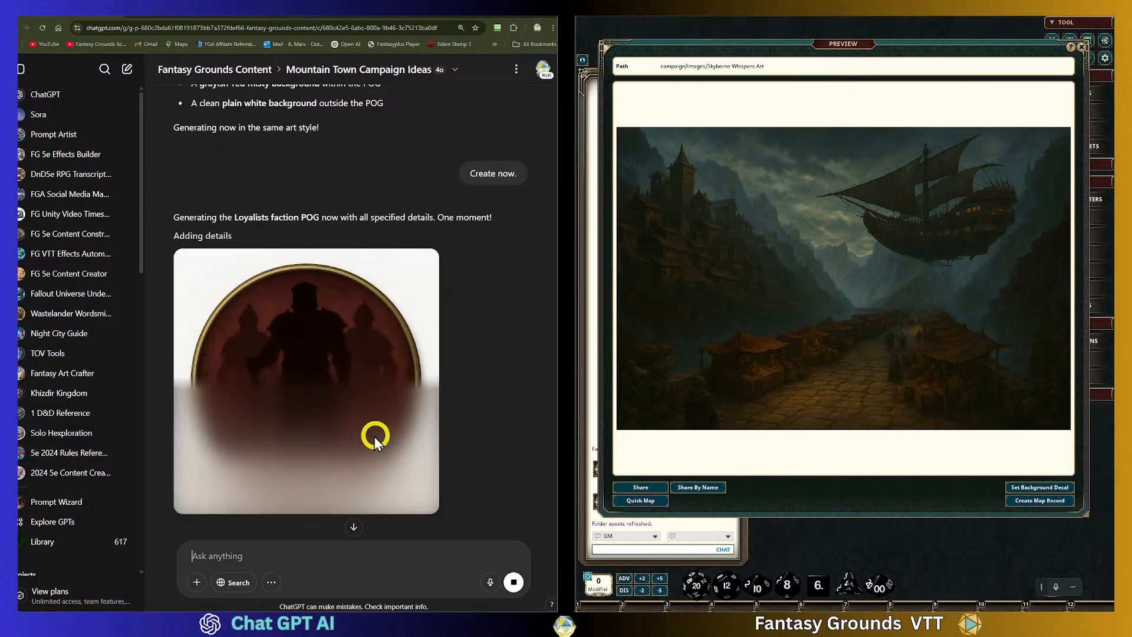
pyautogui.scroll(2, 303, 329)
pyautogui.scroll(-2, 340, 350)
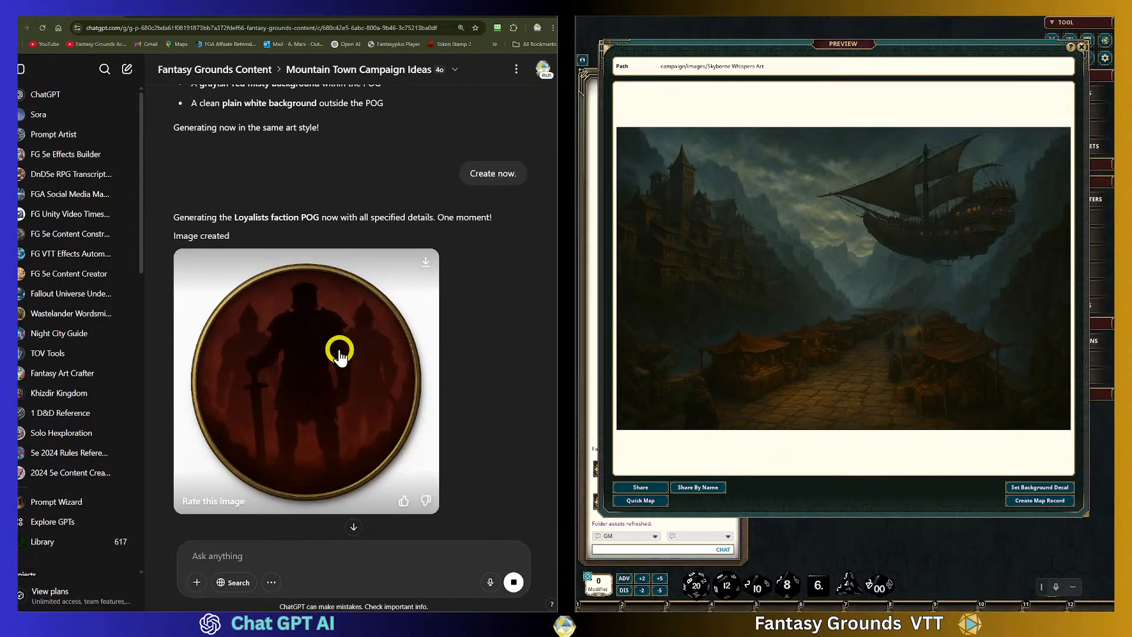
pyautogui.scroll(5, 321, 410)
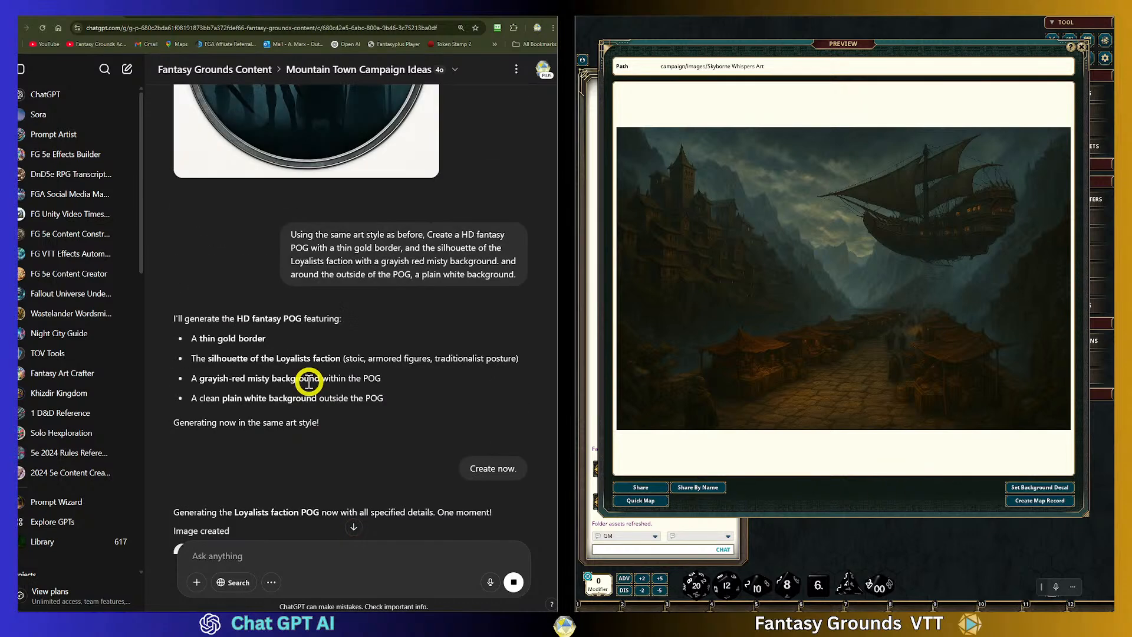
pyautogui.scroll(-5, 313, 365)
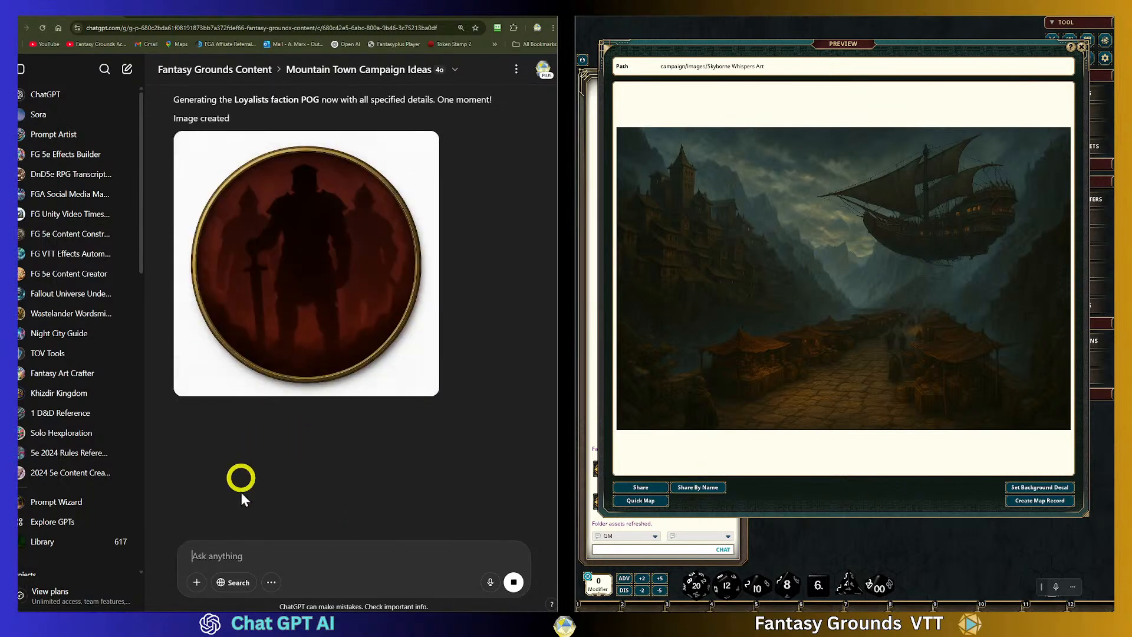
# Reuse the Loyalists POG prompt as a new message and change its border colour to Bronze
pyautogui.click(253, 548)
pyautogui.click(374, 532)
pyautogui.write('Using the same art style as before, Create a 2D fantasy POG with a thin gold border, and the silhouette of the Loyalists faction with a grayish red misty background. and around the outside of the POG, a plain white background.')
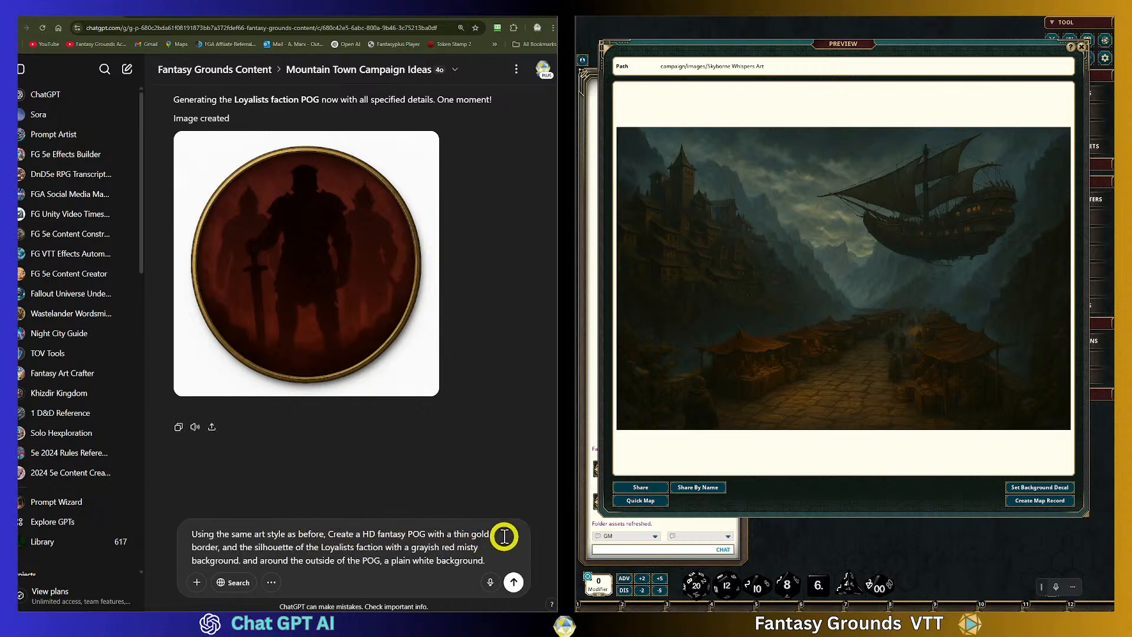
pyautogui.moveTo(492, 535)
pyautogui.mouseDown()
pyautogui.moveTo(473, 537)
pyautogui.moveTo(512, 542)
pyautogui.mouseUp()
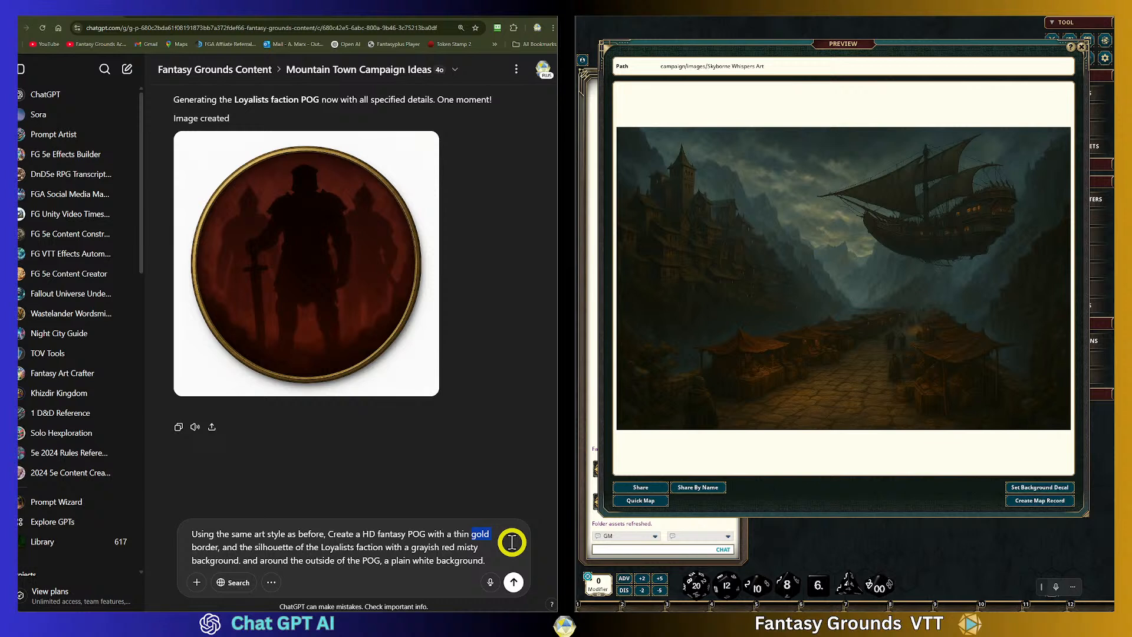
pyautogui.write('Bronze')
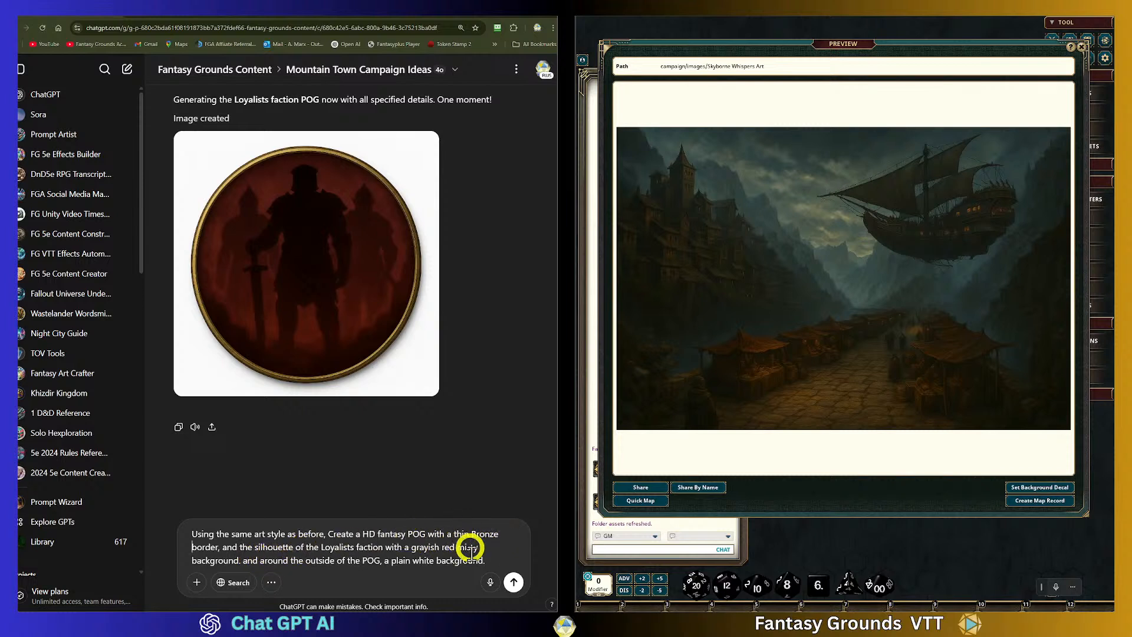
# Change the misty background colour in the new POG prompt to grayish green
pyautogui.doubleClick(447, 547)
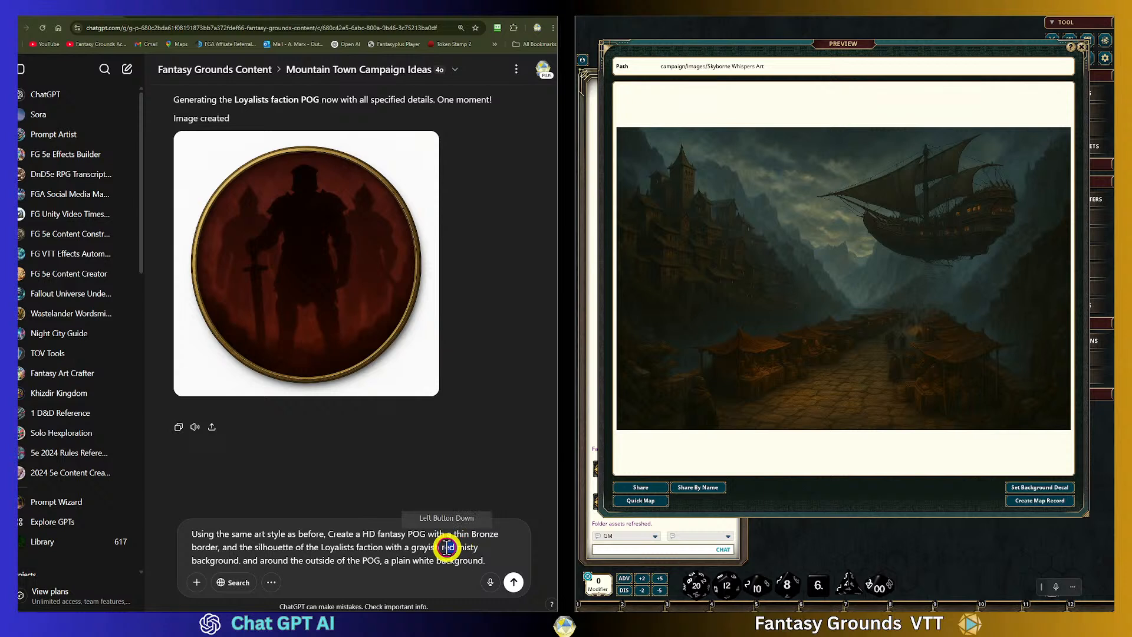
pyautogui.write('g')
pyautogui.click(492, 561)
pyautogui.write('reen')
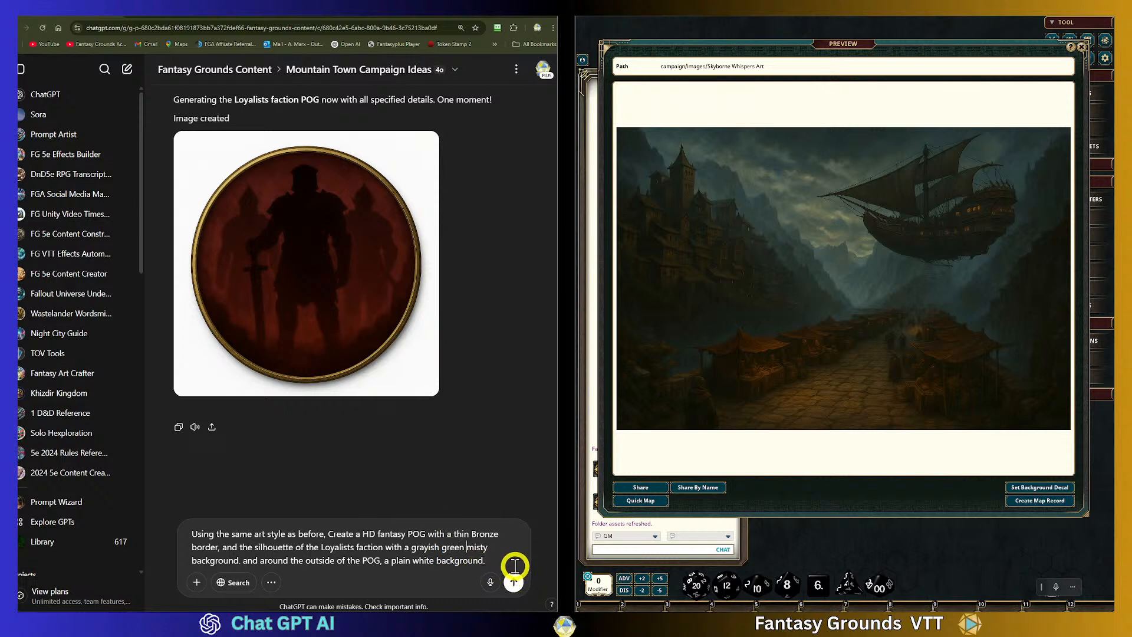
# Replace the period after "background" in the middle of the prompt with a comma and send the prompt
pyautogui.click(241, 560)
pyautogui.press('BackSpace')
pyautogui.write(',')
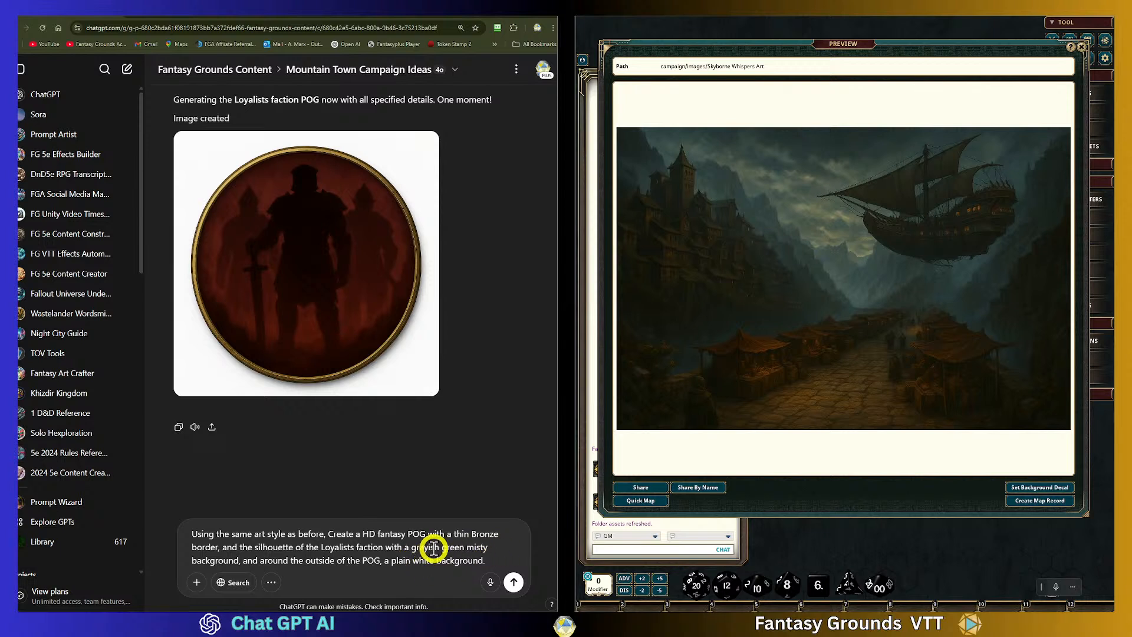
pyautogui.click(514, 583)
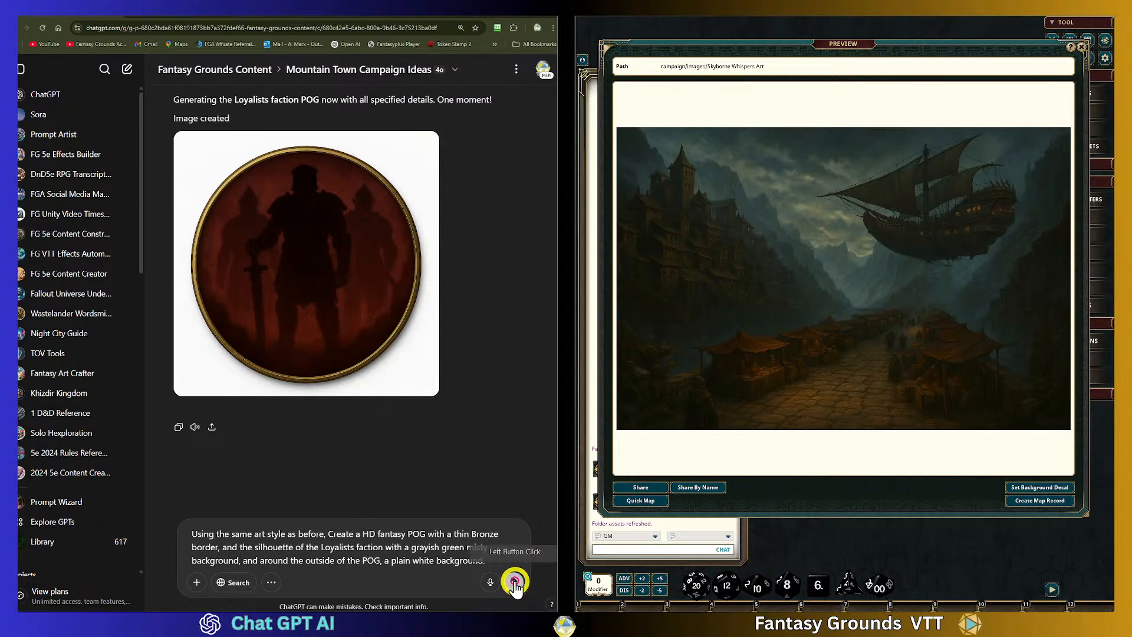
# Examine the adventurers and Loyalists POG images and read the reply to the bronze-bordered POG prompt
pyautogui.scroll(7, 455, 495)
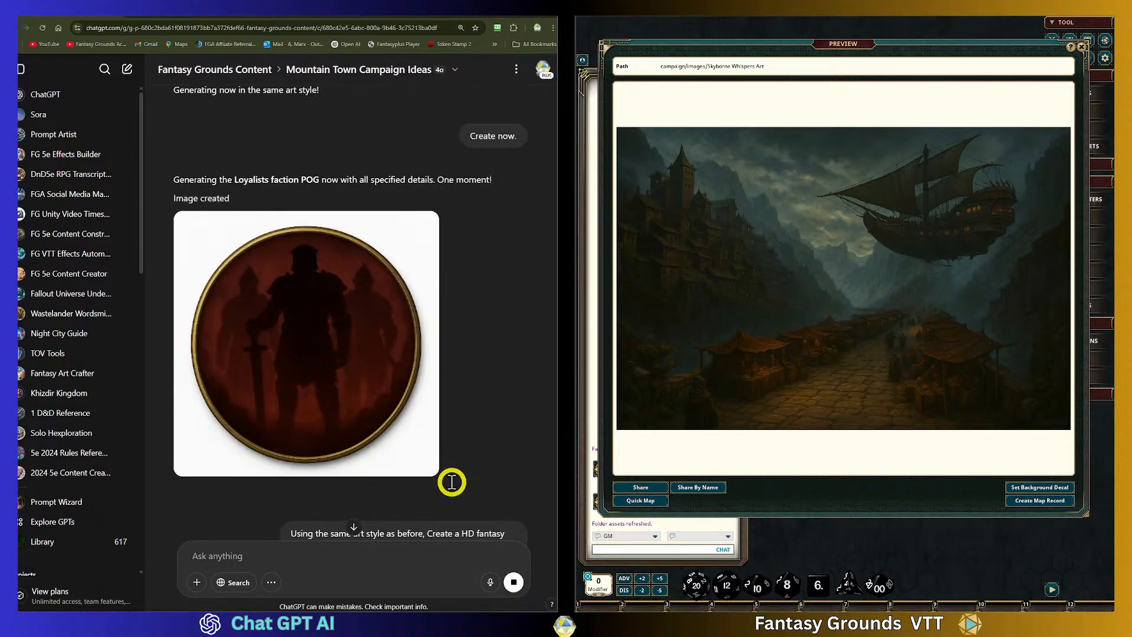
pyautogui.scroll(9, 449, 478)
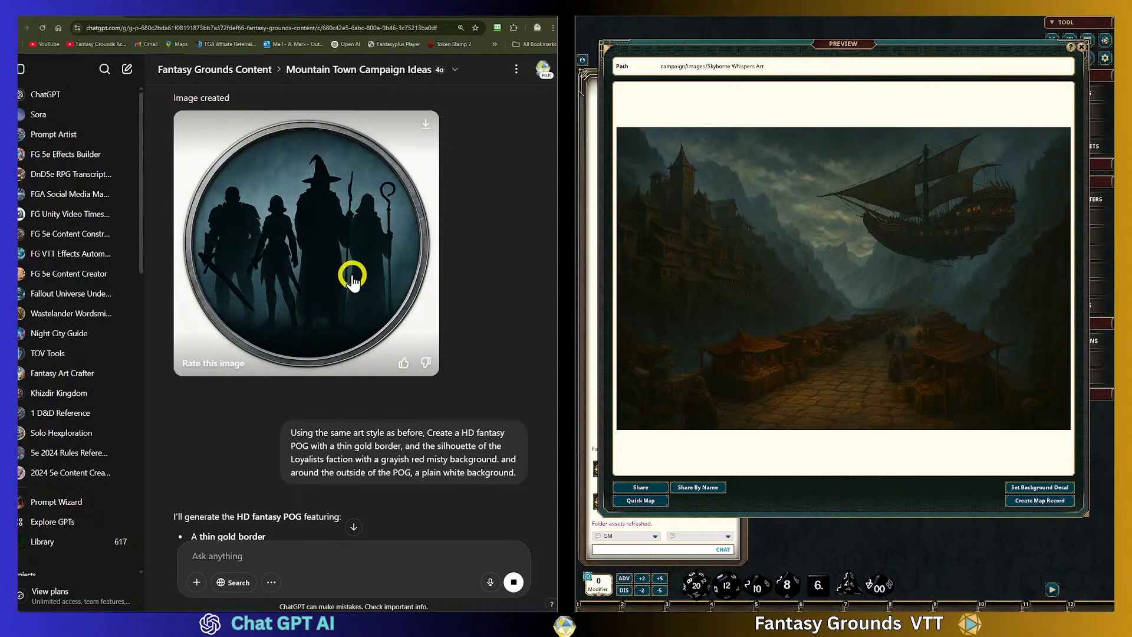
pyautogui.scroll(-3, 312, 283)
pyautogui.scroll(-8, 315, 293)
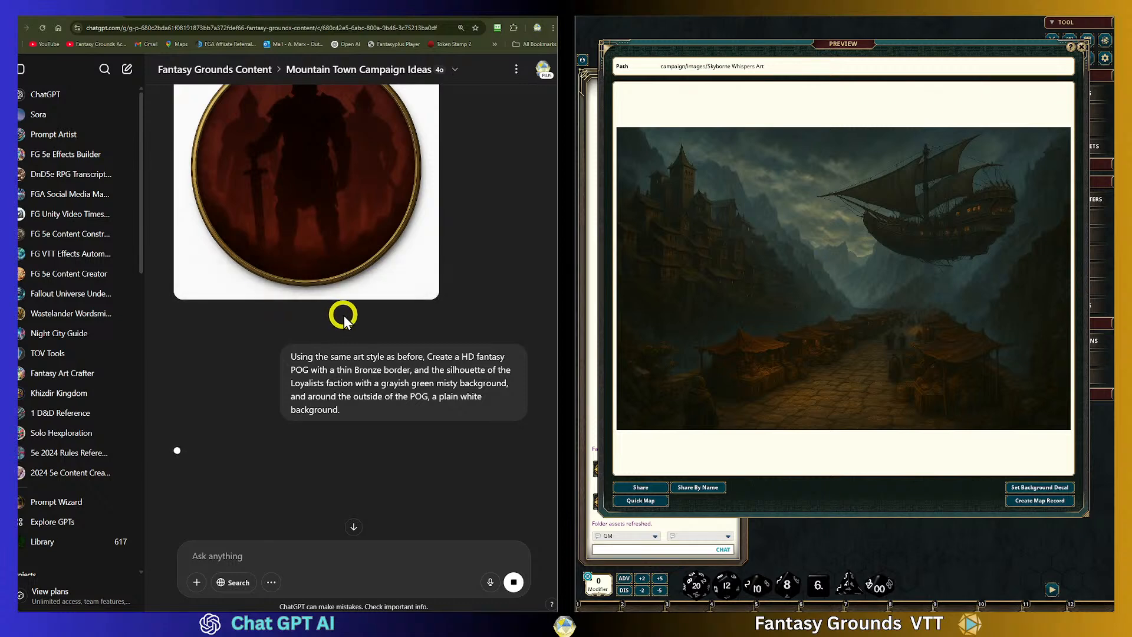
pyautogui.scroll(4, 283, 310)
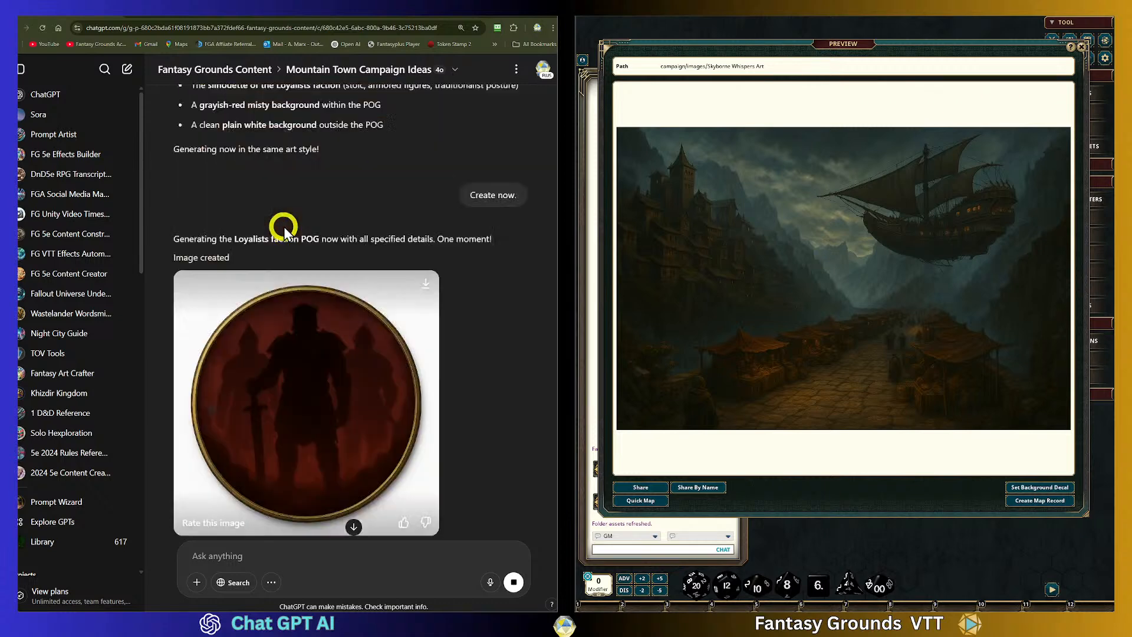
pyautogui.scroll(-2, 289, 318)
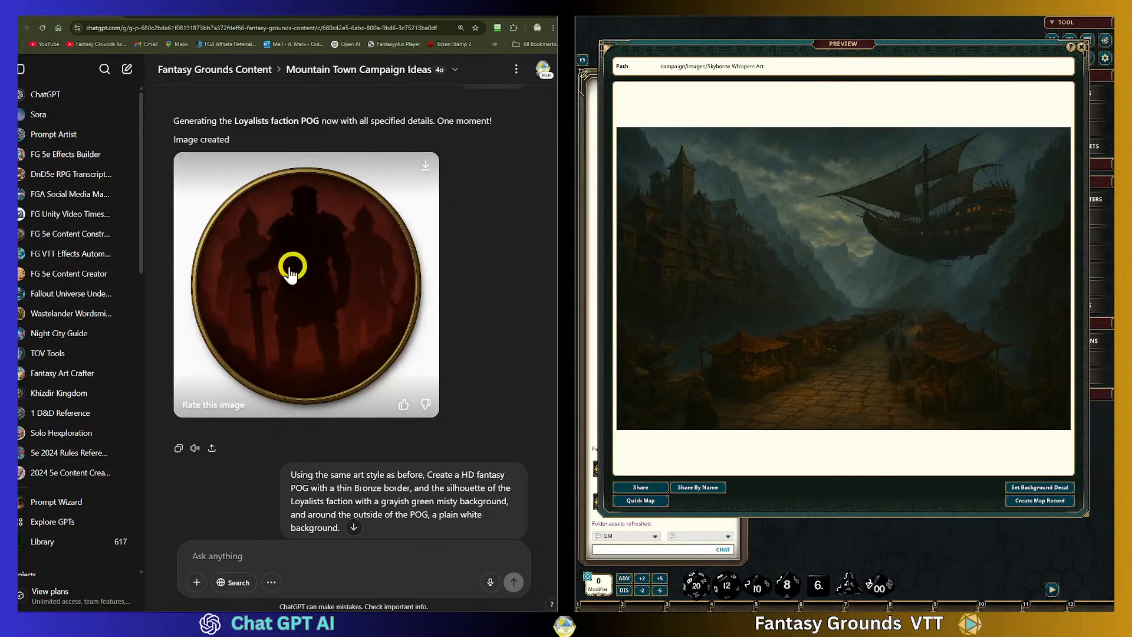
pyautogui.scroll(-3, 297, 251)
pyautogui.scroll(-4, 297, 251)
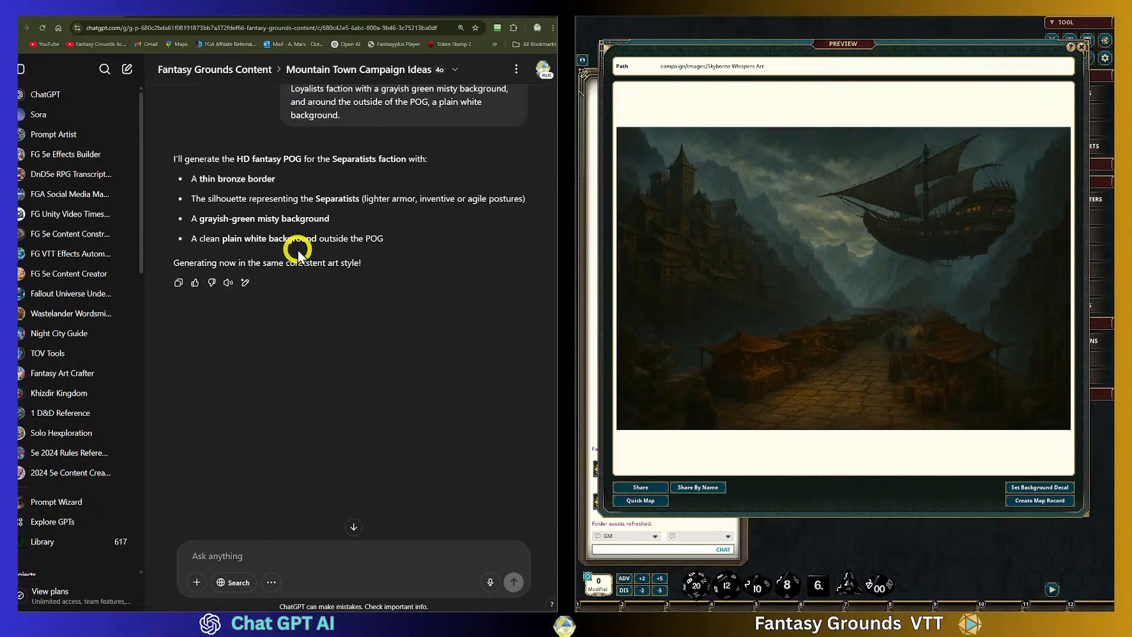
pyautogui.scroll(2, 259, 336)
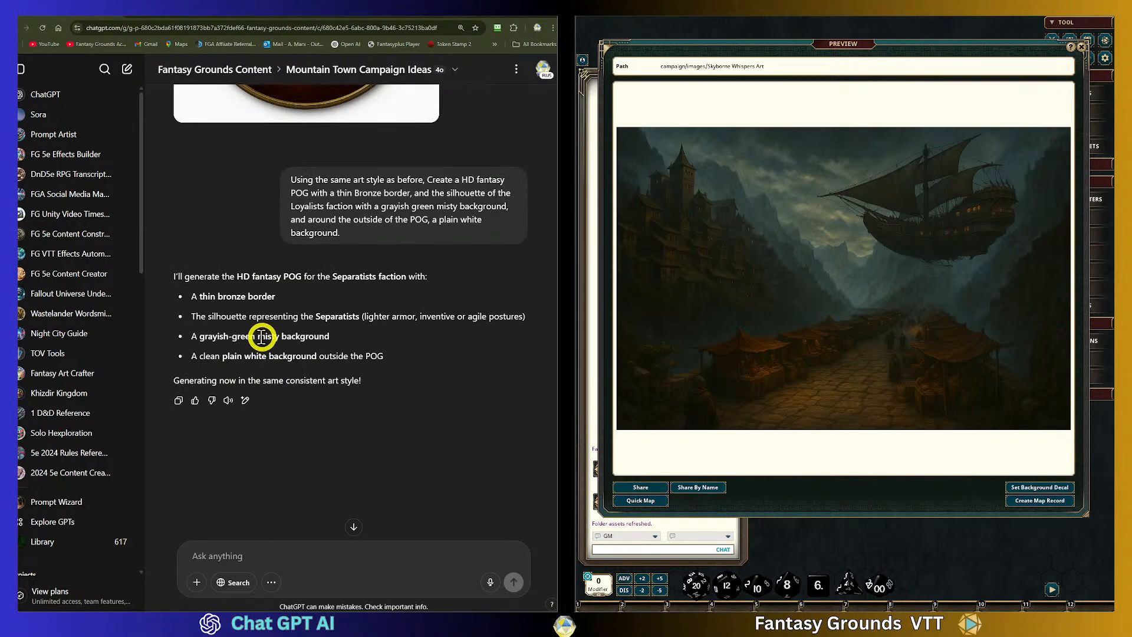
pyautogui.scroll(-2, 265, 424)
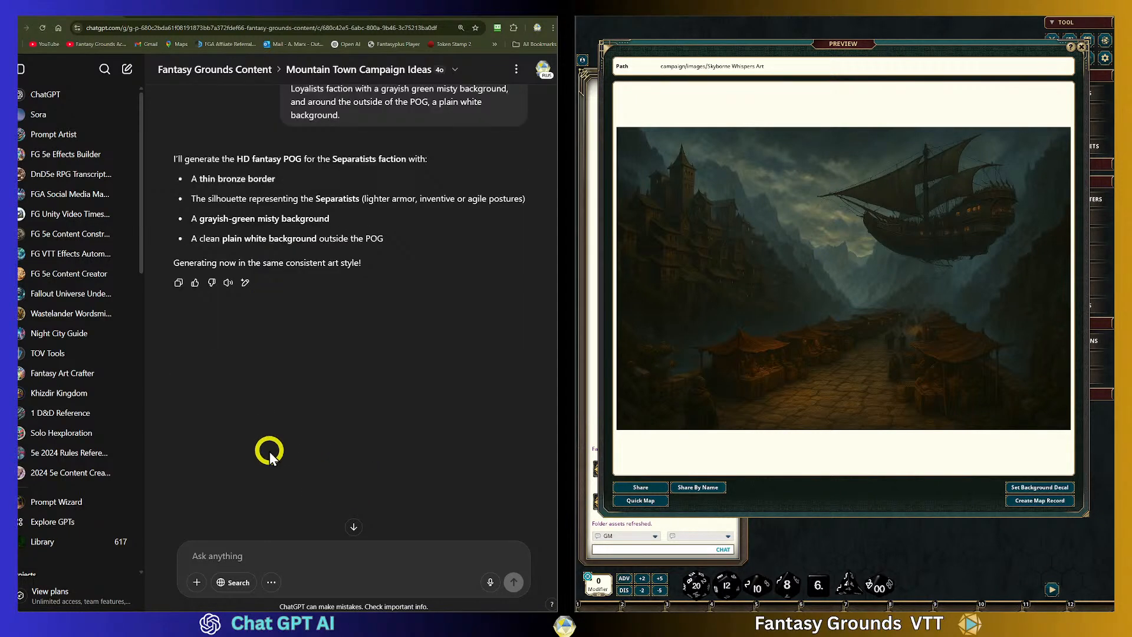
# Send the follow-up message "Generate now." to have the bronze-bordered faction POG created
pyautogui.click(262, 551)
pyautogui.write('Generate now.')
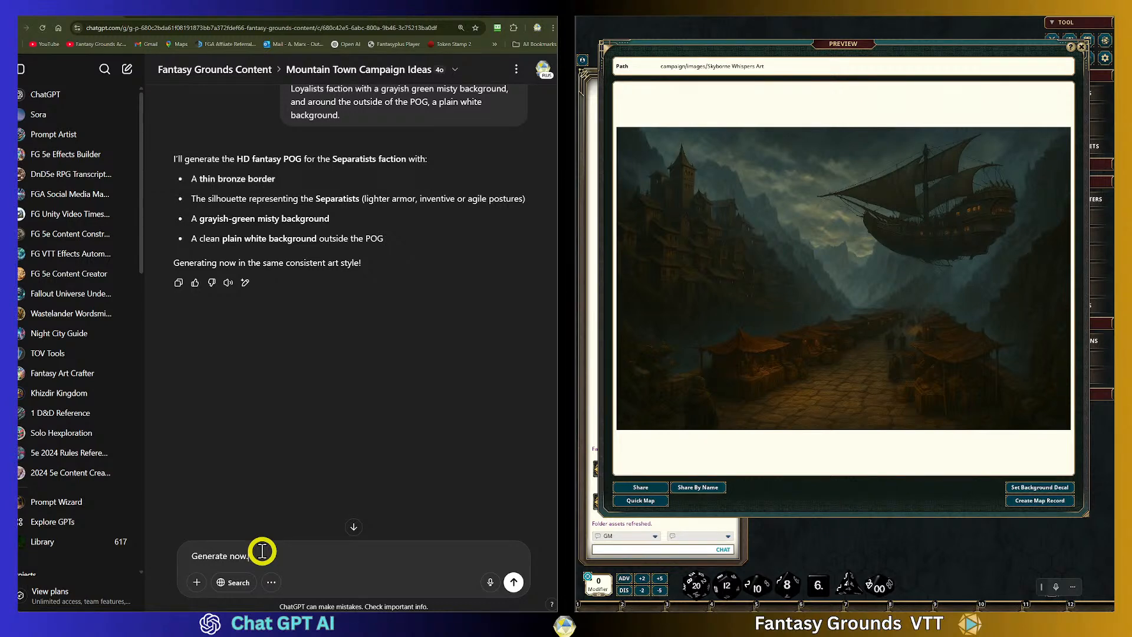
pyautogui.press('Return')
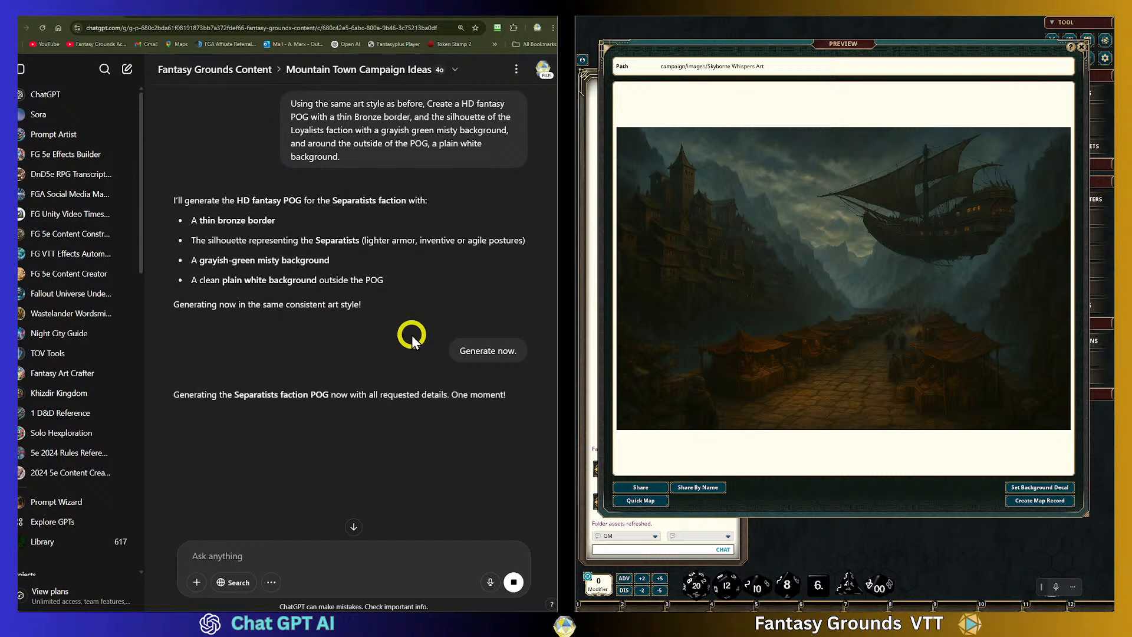
pyautogui.scroll(5, 411, 334)
pyautogui.scroll(-2, 411, 334)
pyautogui.scroll(-2, 412, 335)
pyautogui.scroll(-2, 411, 335)
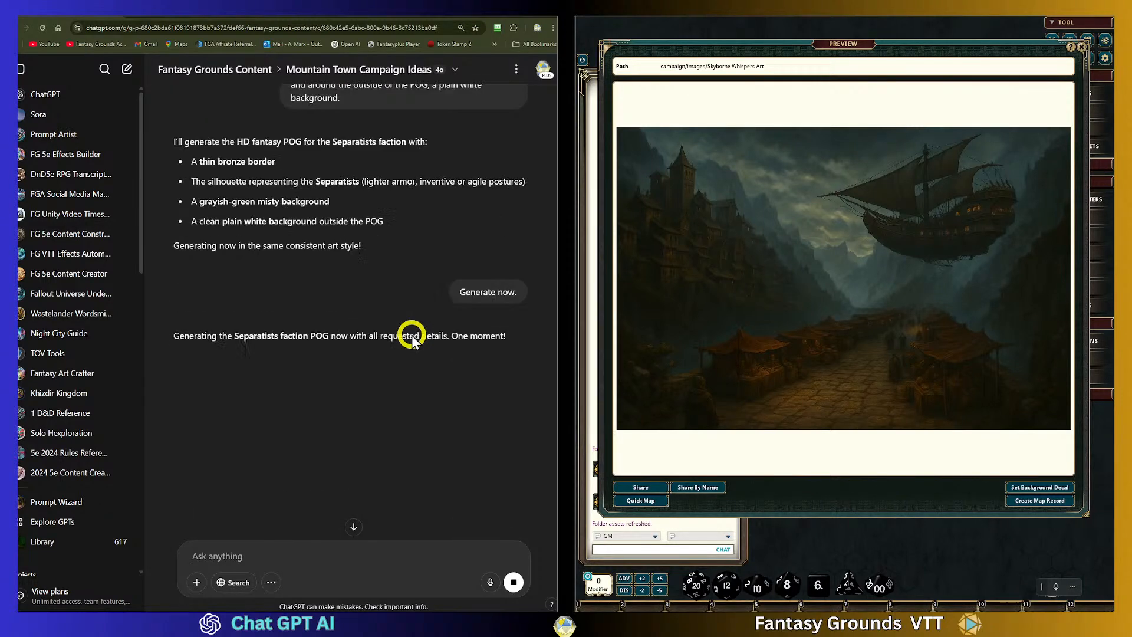
pyautogui.scroll(-4, 410, 336)
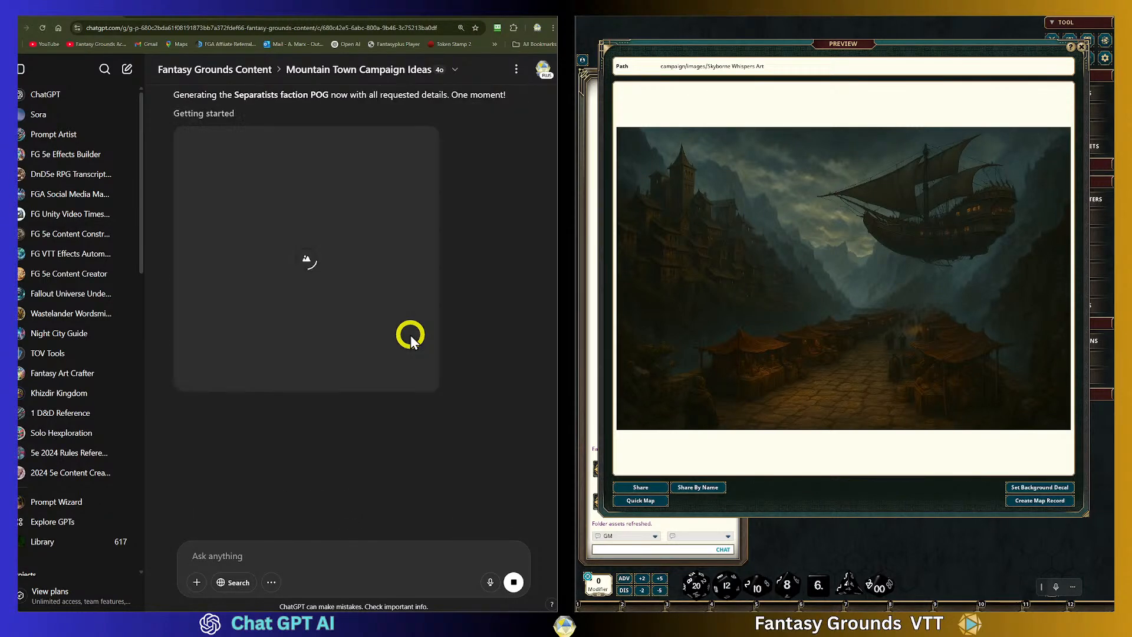
# Follow the bronze-bordered POG's image generation and check it against the prompt and the listed details
pyautogui.scroll(5, 398, 356)
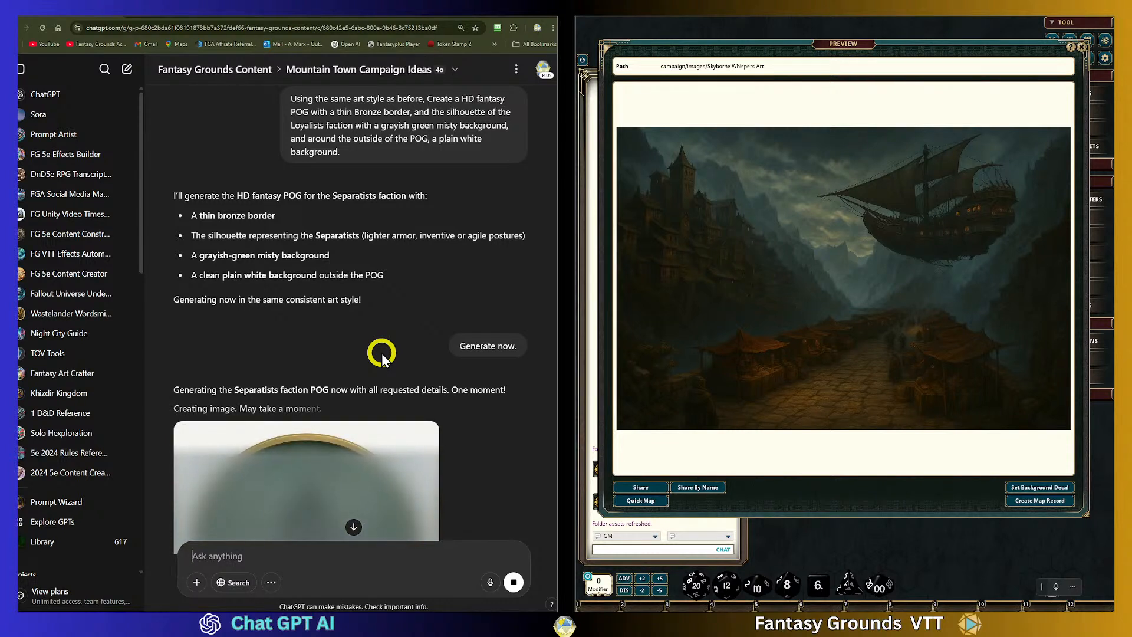
pyautogui.scroll(-1, 412, 274)
pyautogui.scroll(-2, 409, 273)
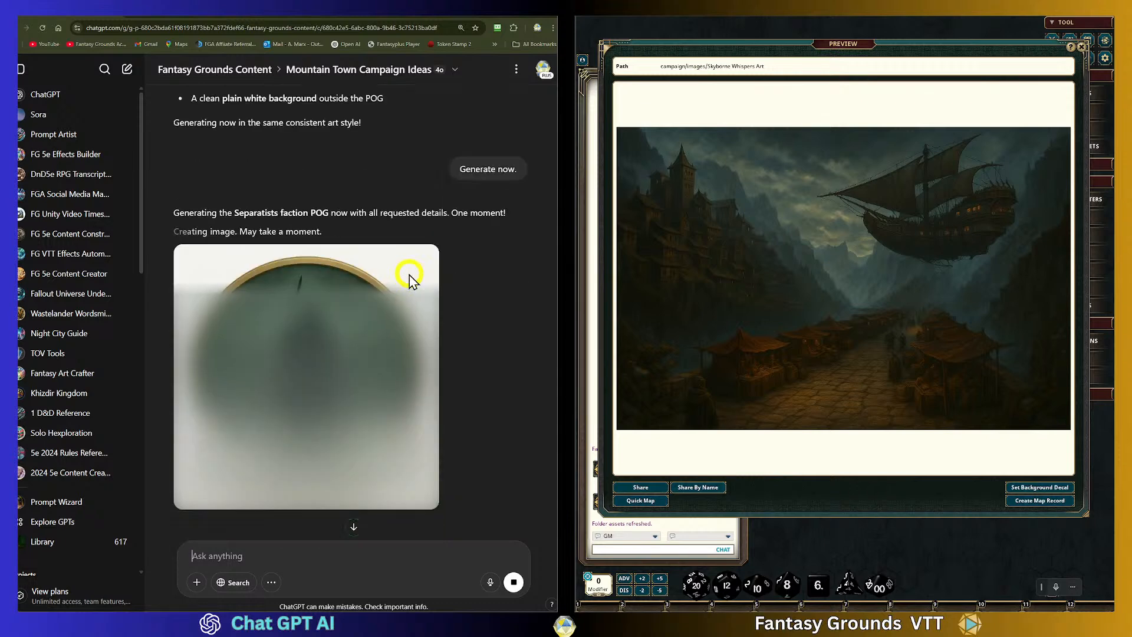
pyautogui.scroll(1, 472, 323)
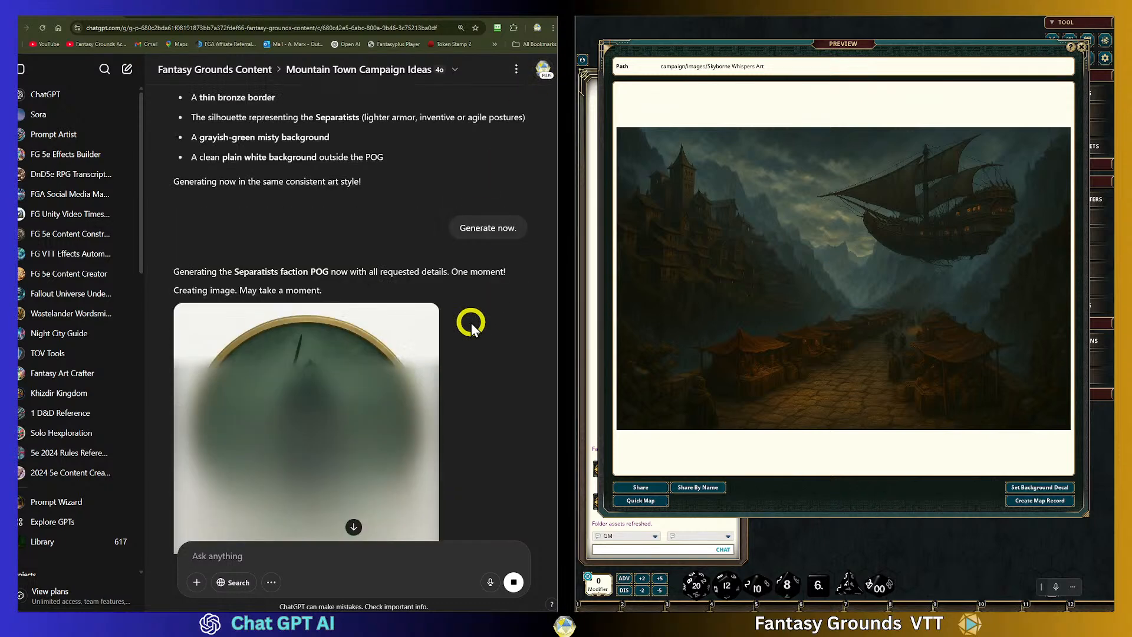
pyautogui.scroll(2, 472, 323)
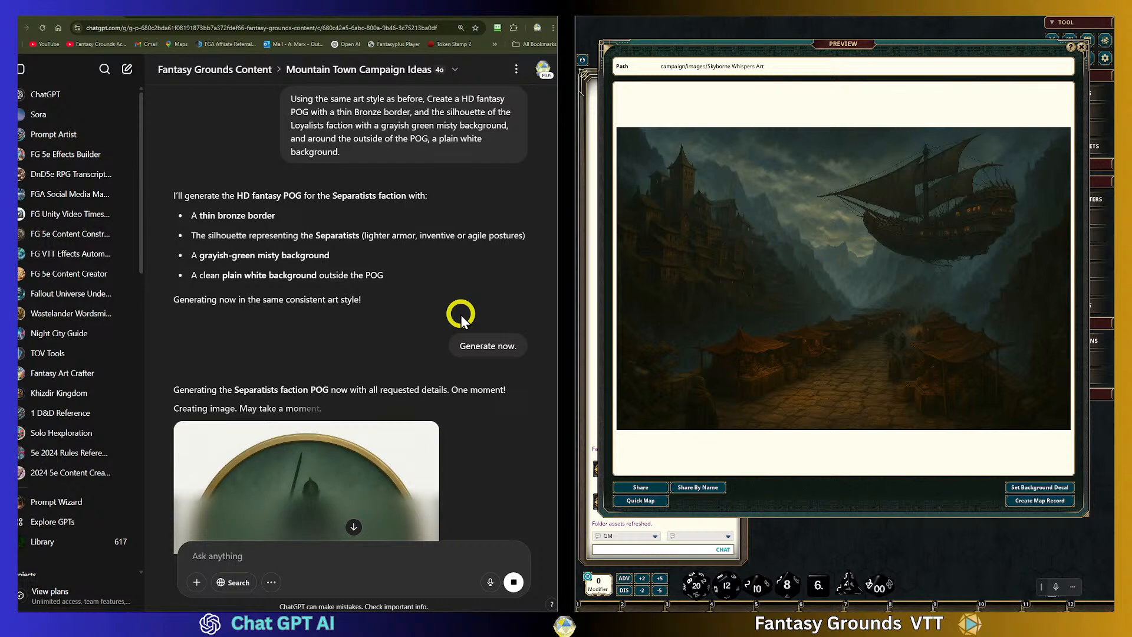
pyautogui.scroll(-2, 409, 333)
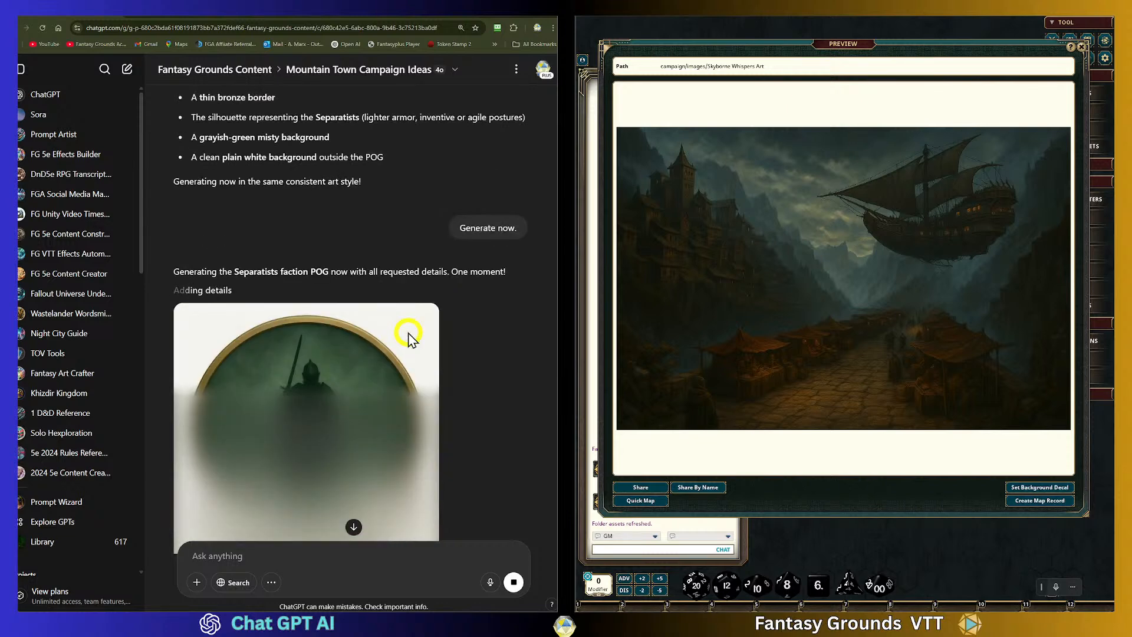
pyautogui.scroll(2, 416, 316)
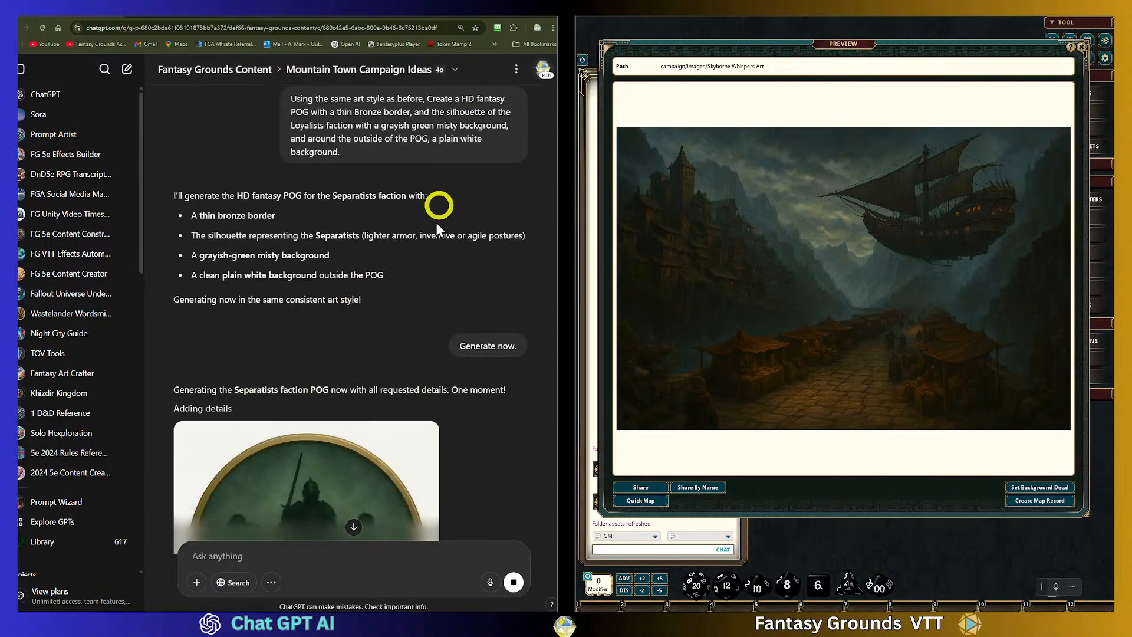
pyautogui.scroll(-2, 321, 342)
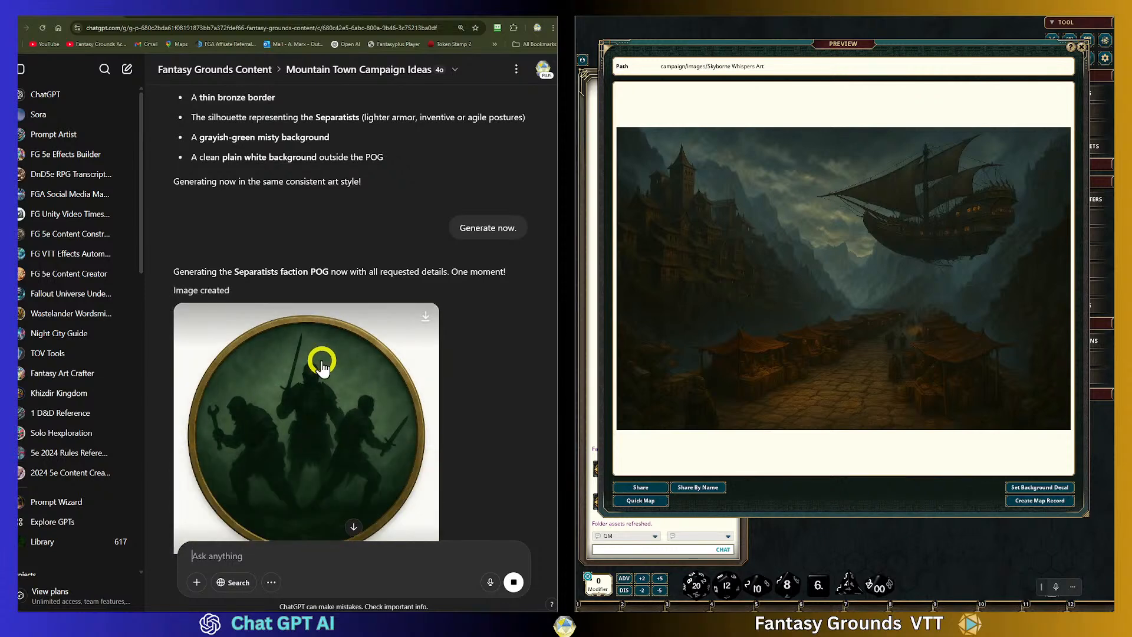
# Compare the finished green-background POG with the earlier Loyalists and adventurers POGs and with its own prompt
pyautogui.scroll(2, 373, 407)
pyautogui.scroll(5, 372, 398)
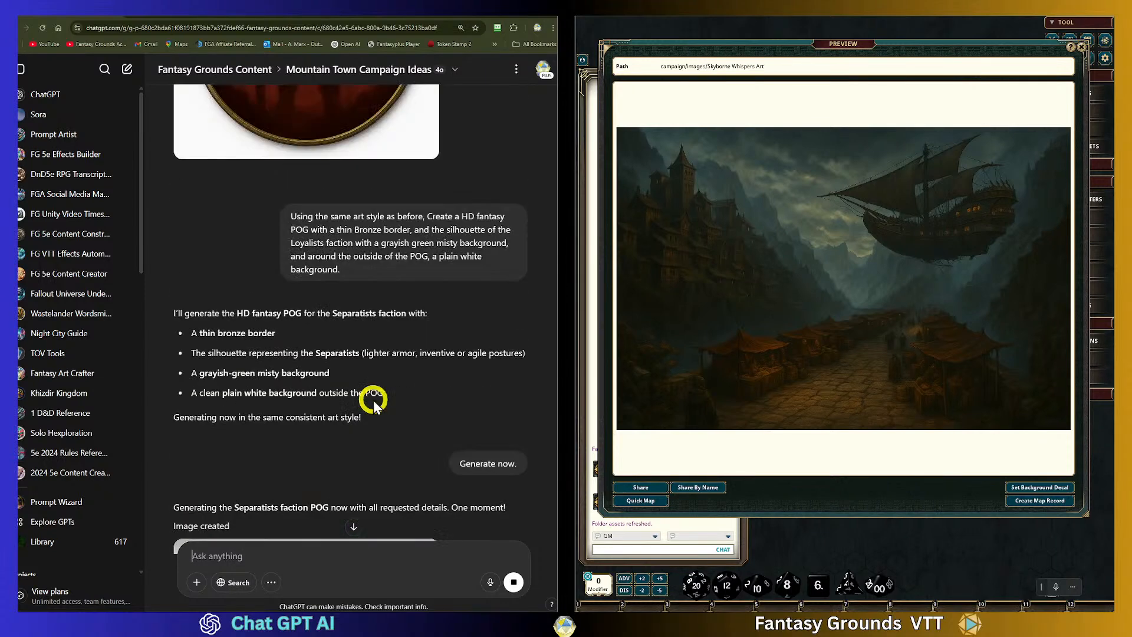
pyautogui.scroll(-9, 371, 389)
pyautogui.scroll(3, 371, 395)
pyautogui.scroll(-2, 270, 316)
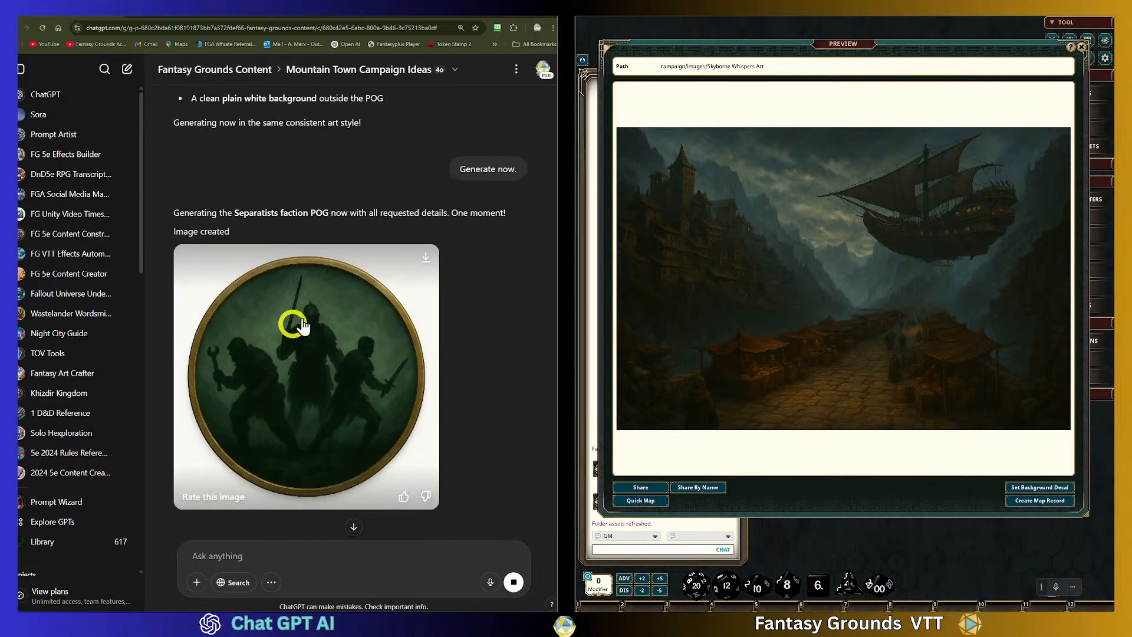
pyautogui.scroll(10, 277, 354)
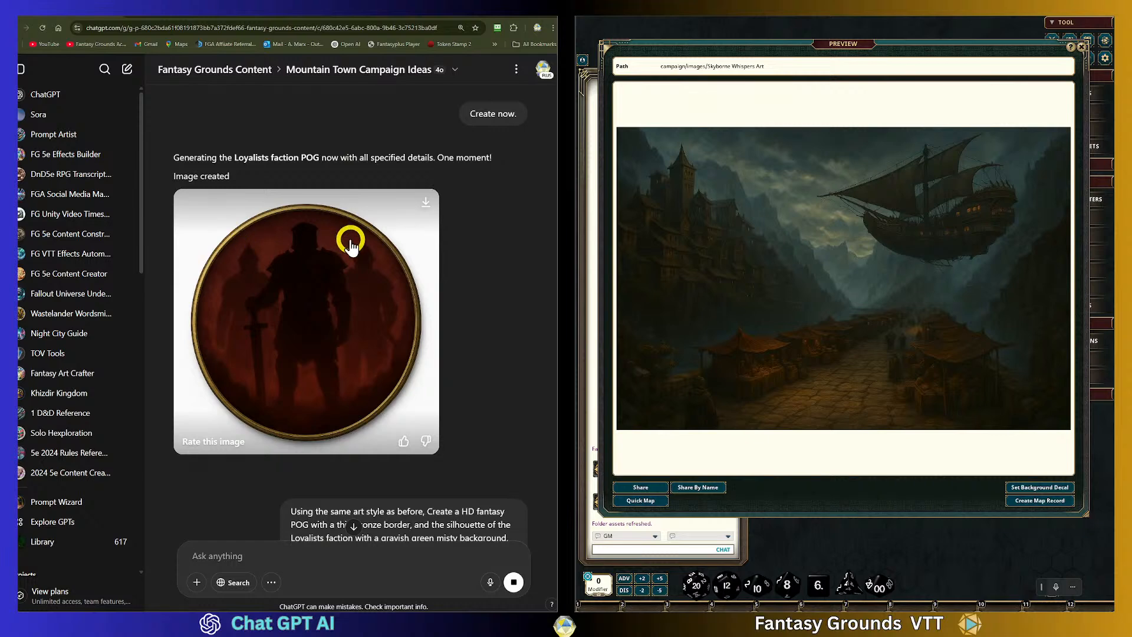
pyautogui.scroll(10, 345, 375)
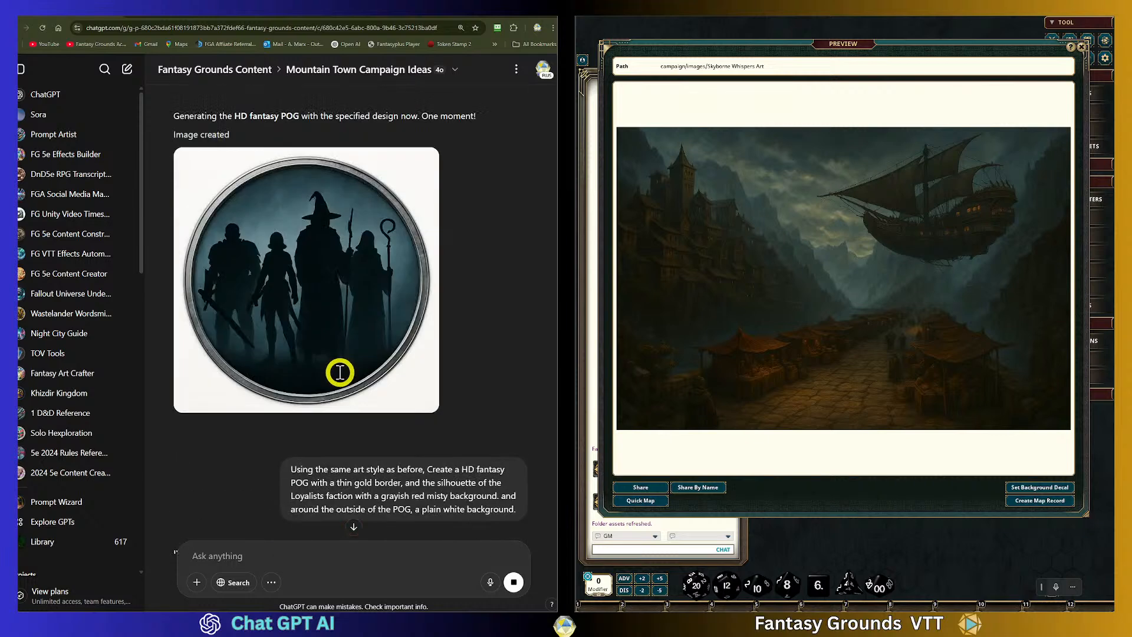
pyautogui.scroll(2, 339, 372)
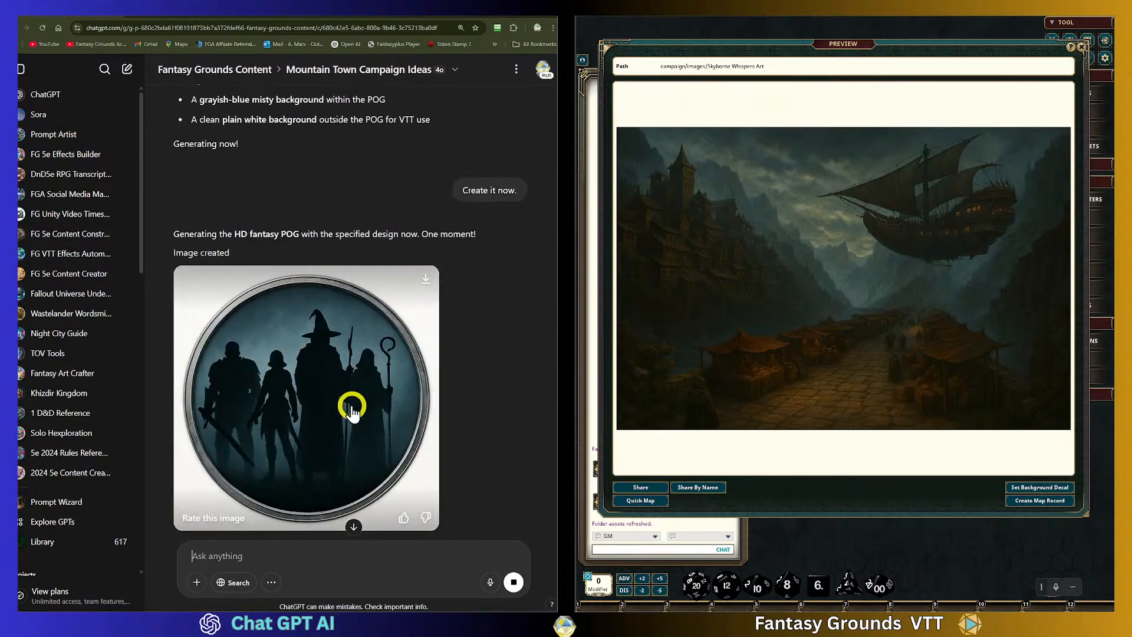
pyautogui.scroll(-15, 352, 407)
pyautogui.scroll(-8, 348, 408)
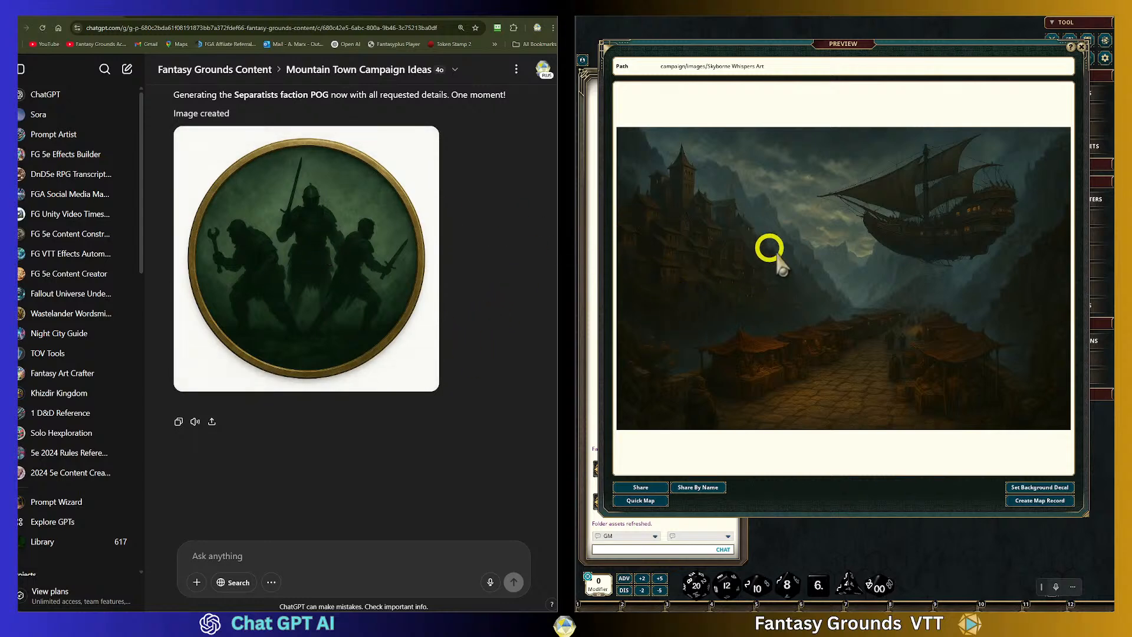
pyautogui.scroll(2, 483, 332)
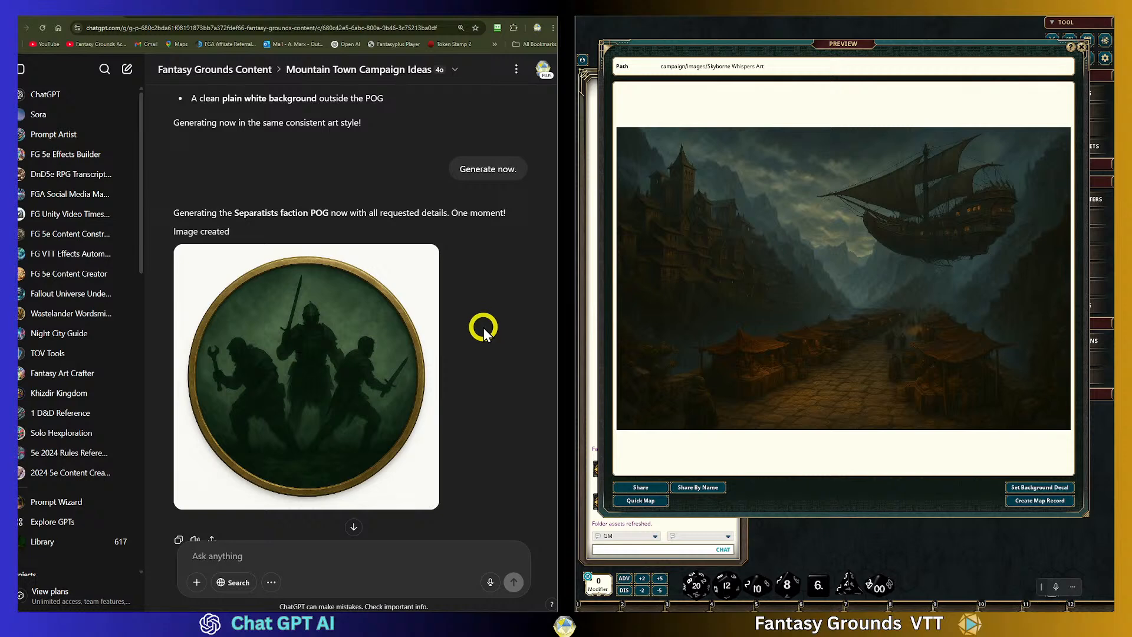
pyautogui.scroll(5, 483, 330)
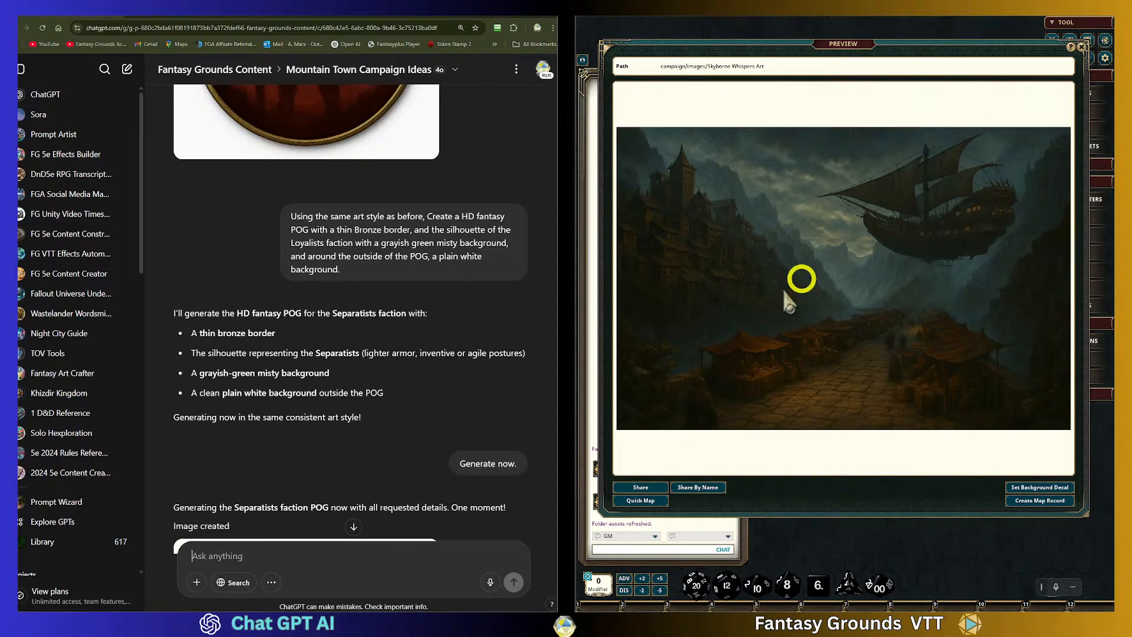
pyautogui.scroll(-7, 333, 348)
pyautogui.scroll(5, 328, 346)
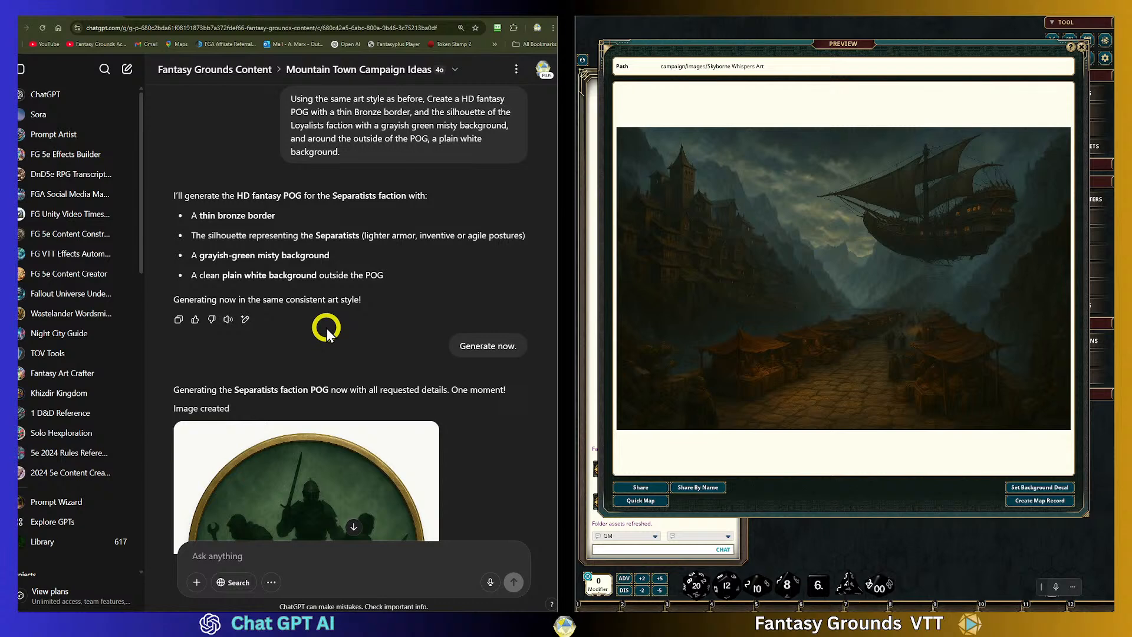
# Reuse the gold-bordered Loyalists POG prompt as a new message and change its border colour to gray
pyautogui.scroll(5, 363, 157)
pyautogui.moveTo(361, 158); pyautogui.dragTo(464, 227)
pyautogui.scroll(-2, 424, 399)
pyautogui.click(238, 560)
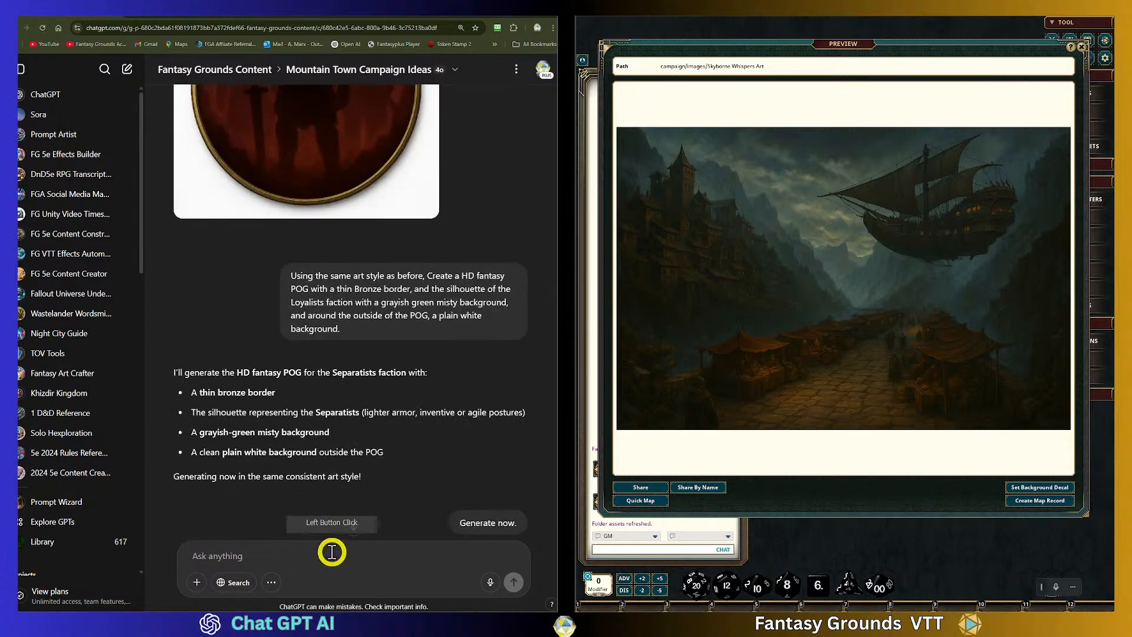
pyautogui.write('Using the same art style as before, Create a HD fantasy POG with a thin gold border, and the silhouette of the Loyalists faction with a grayish red misty background. and around the outside of the POG, a plain white background.')
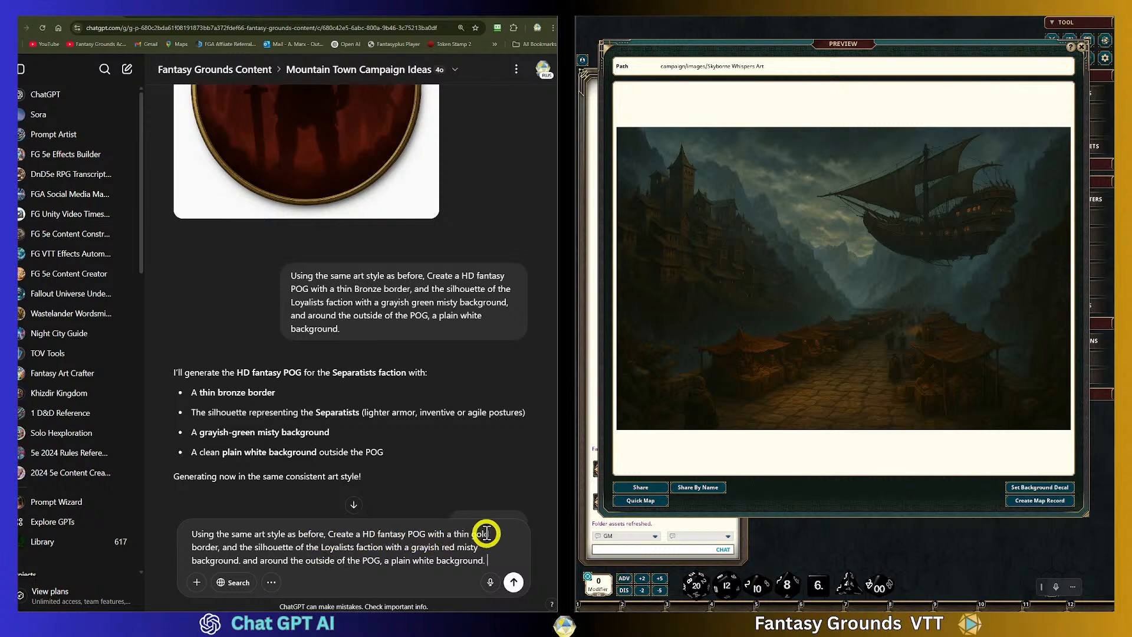
pyautogui.moveTo(492, 532); pyautogui.dragTo(482, 532)
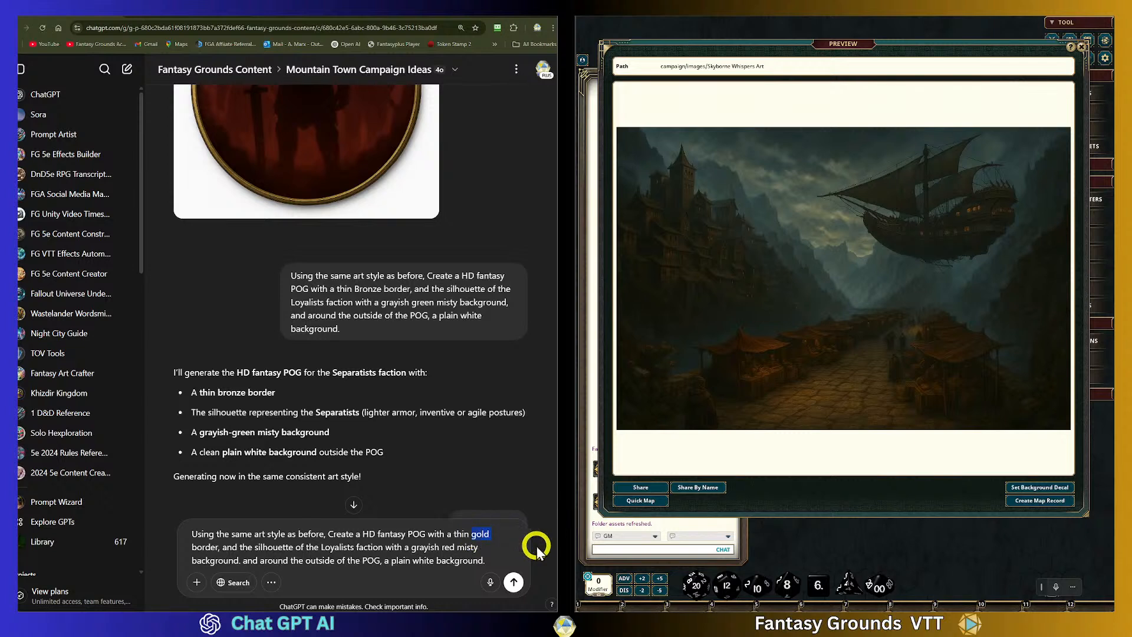
pyautogui.write('gray')
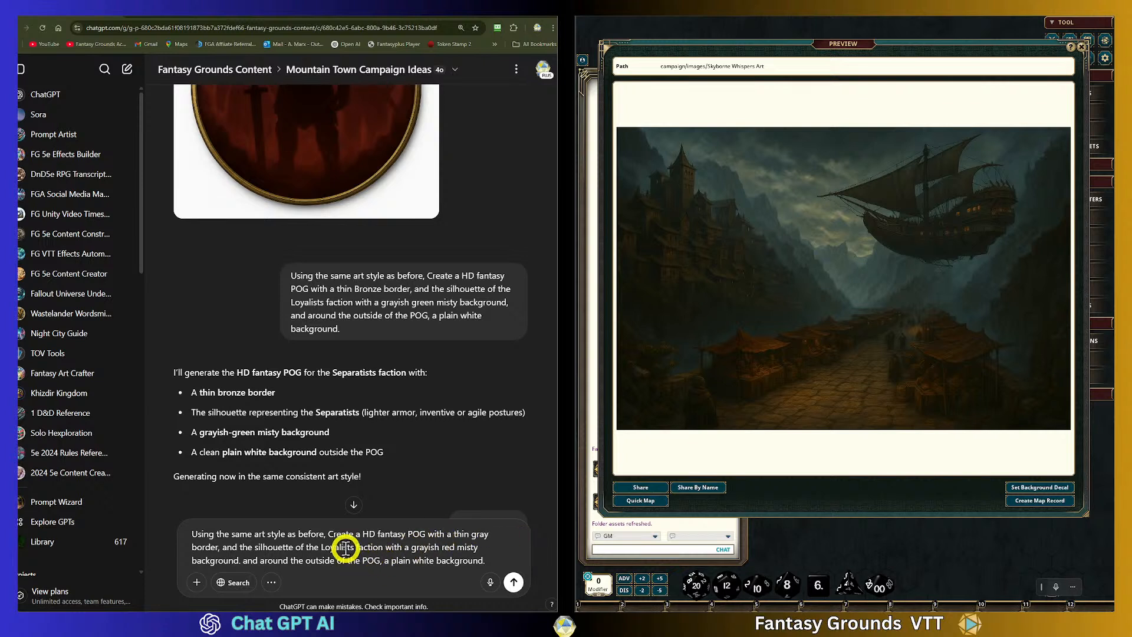
# Change the faction in the new POG prompt to Sky Pirates and the misty background colour to grayish purple
pyautogui.moveTo(347, 546); pyautogui.dragTo(321, 547)
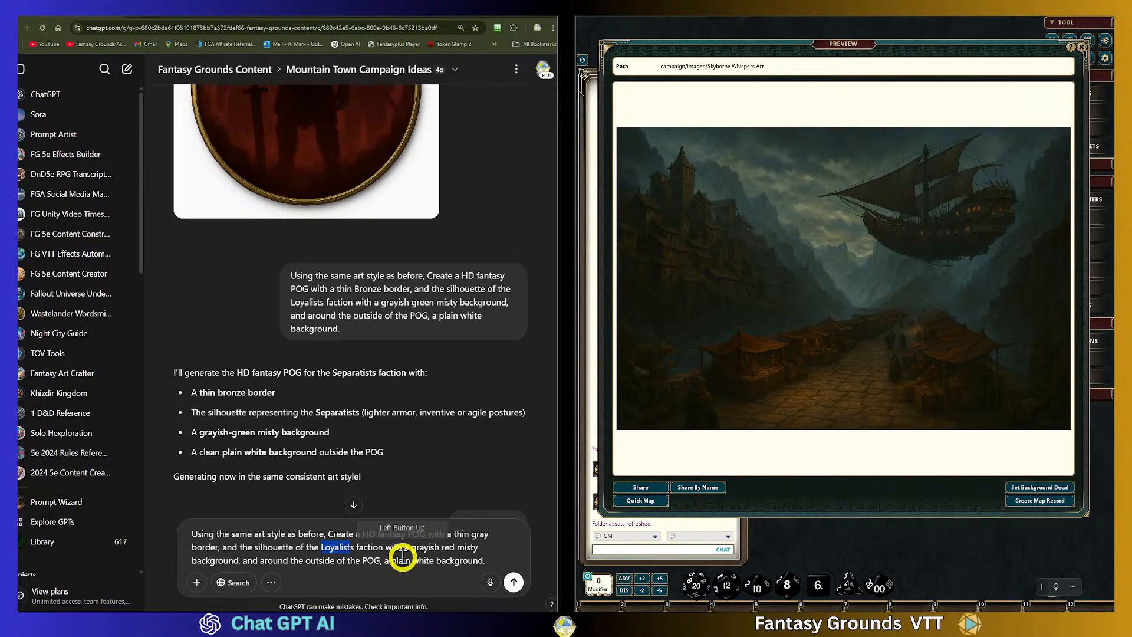
pyautogui.write('Sk')
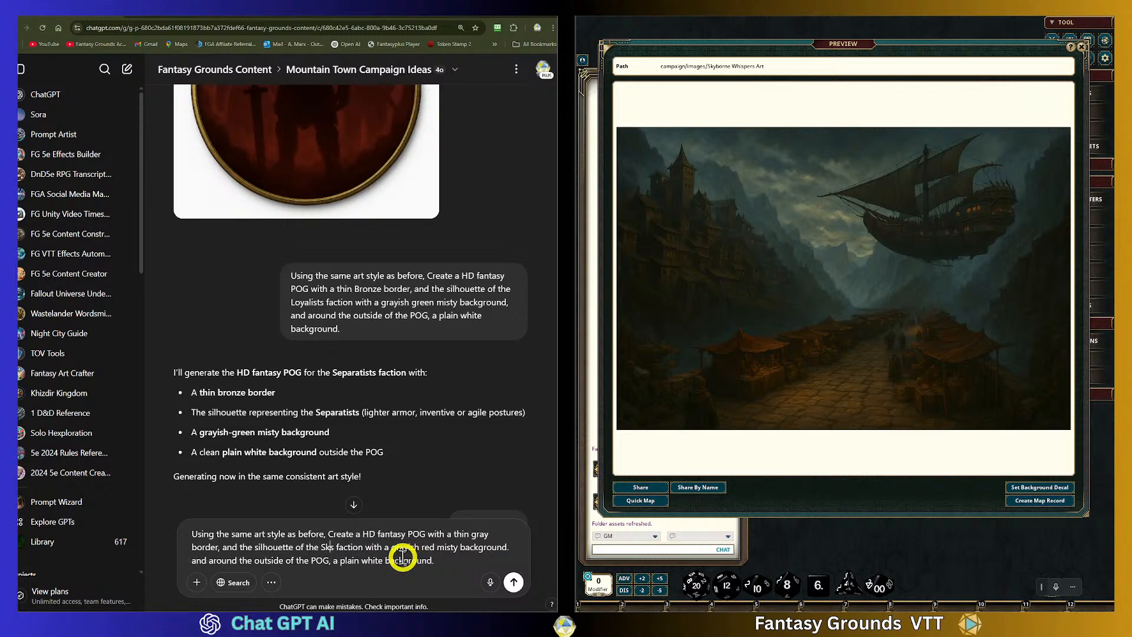
pyautogui.write('y Pirate')
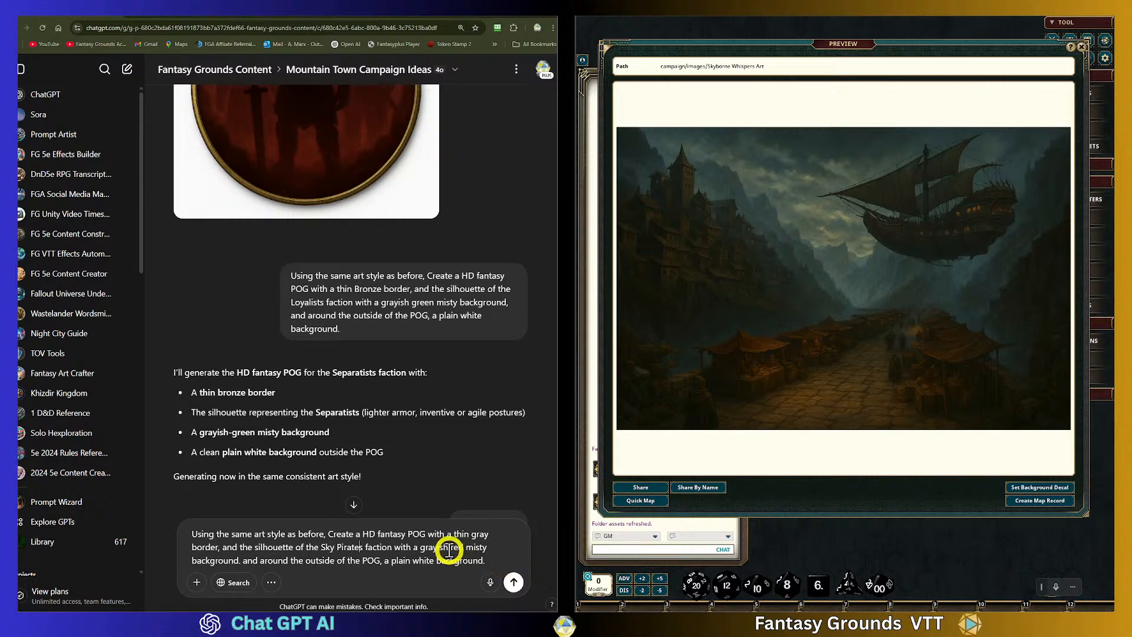
pyautogui.moveTo(469, 547); pyautogui.dragTo(452, 547)
pyautogui.write('p')
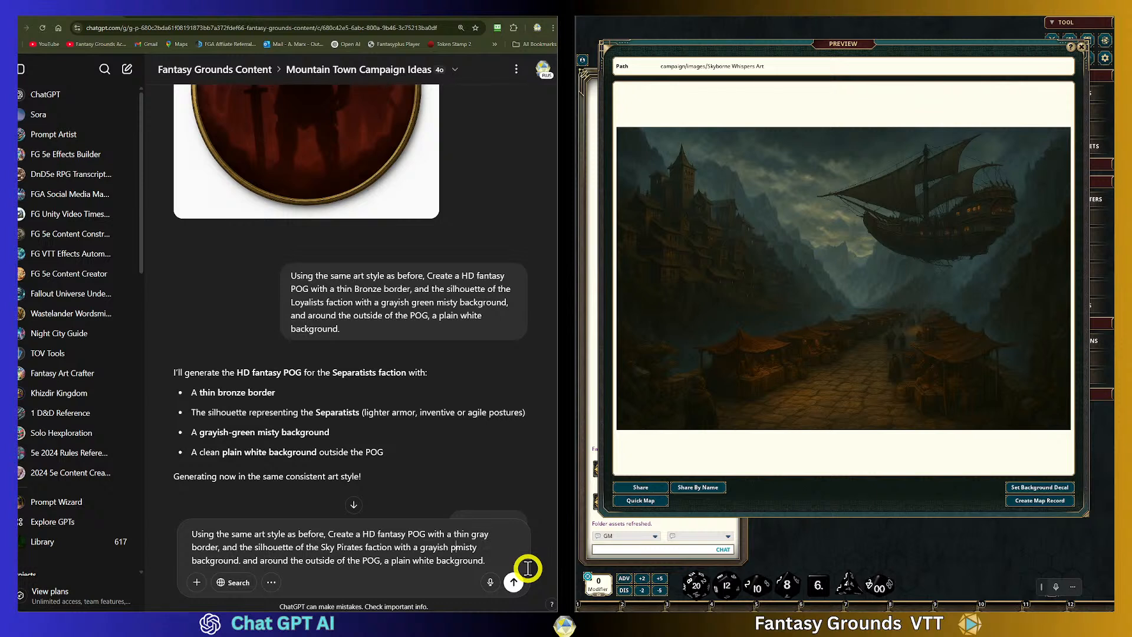
pyautogui.write('urple')
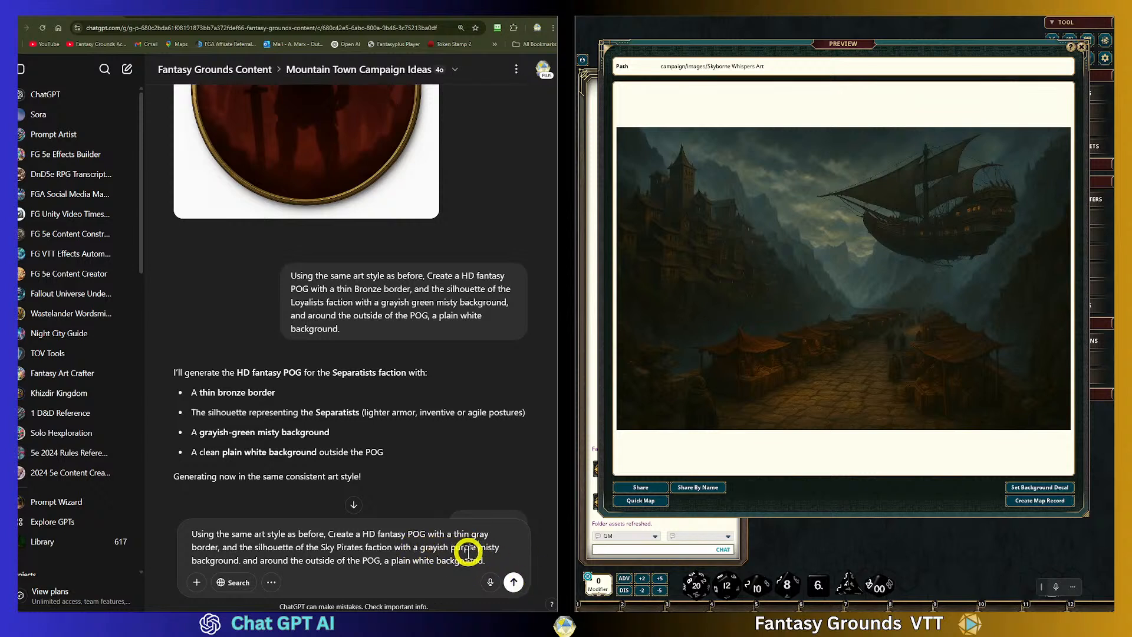
# Insert "airship" after "Sky Pirates faction" in the prompt and send it
pyautogui.click(431, 555)
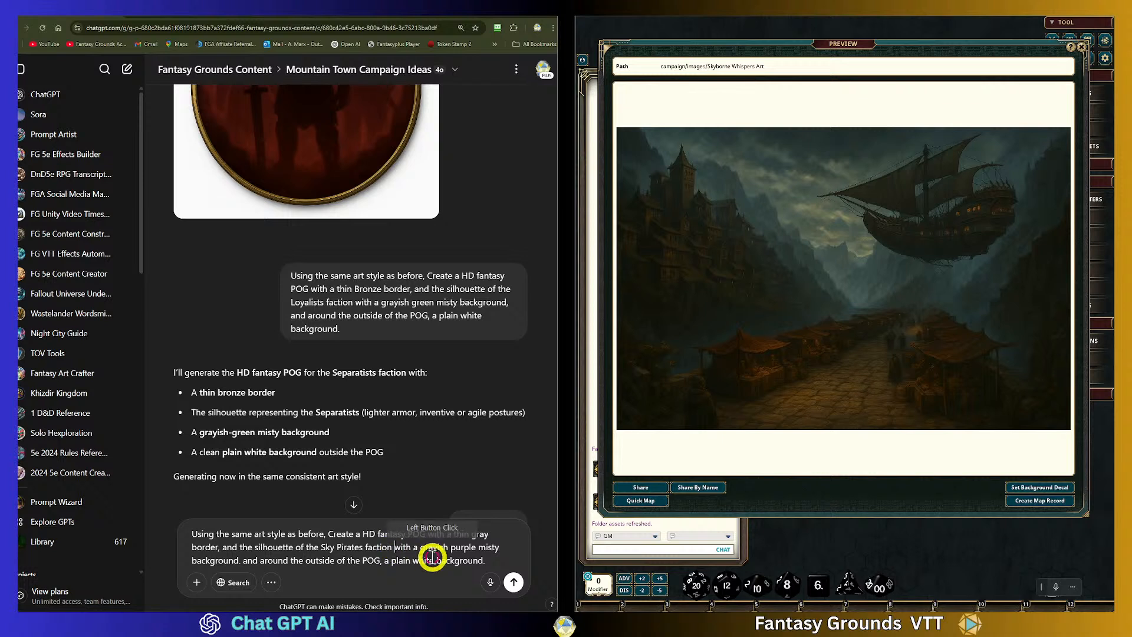
pyautogui.click(422, 558)
pyautogui.write('airsh ')
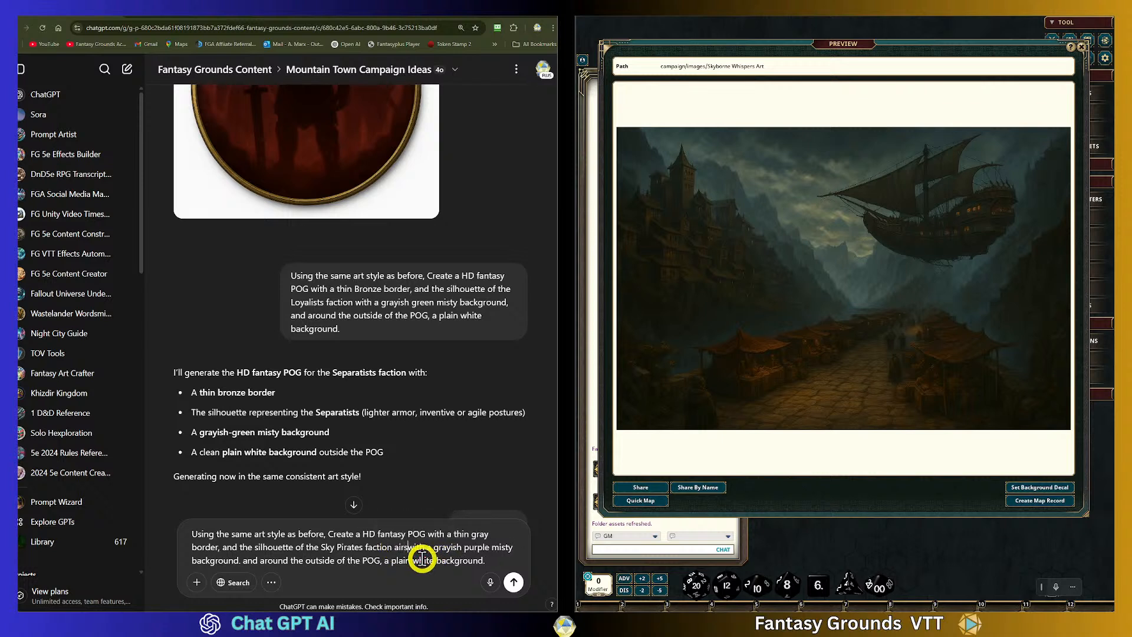
pyautogui.write('ip')
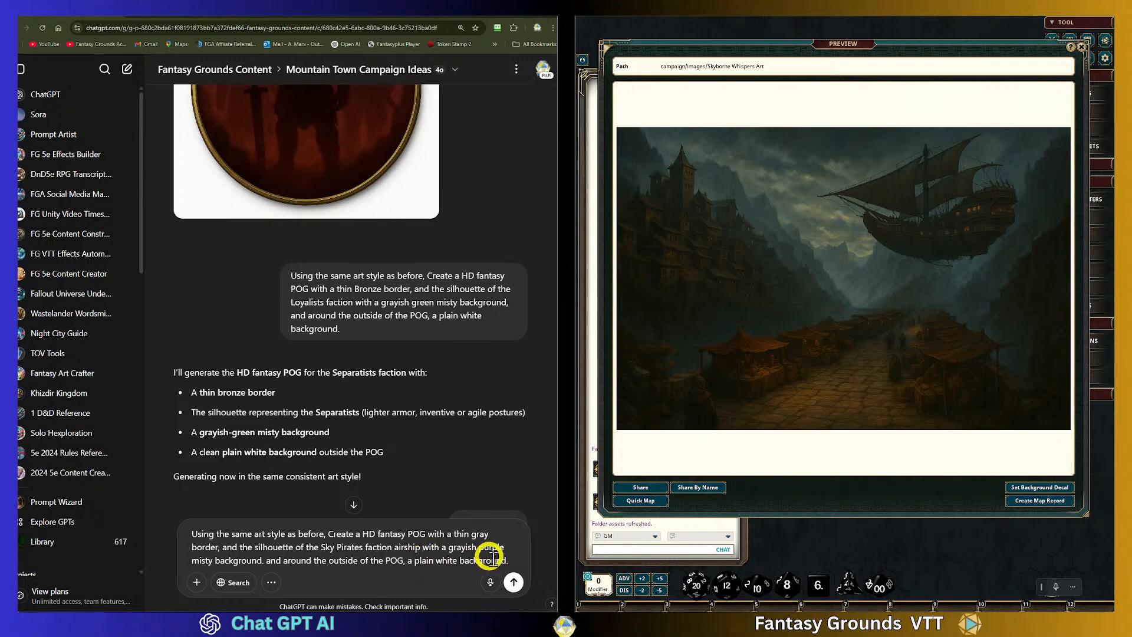
pyautogui.click(516, 587)
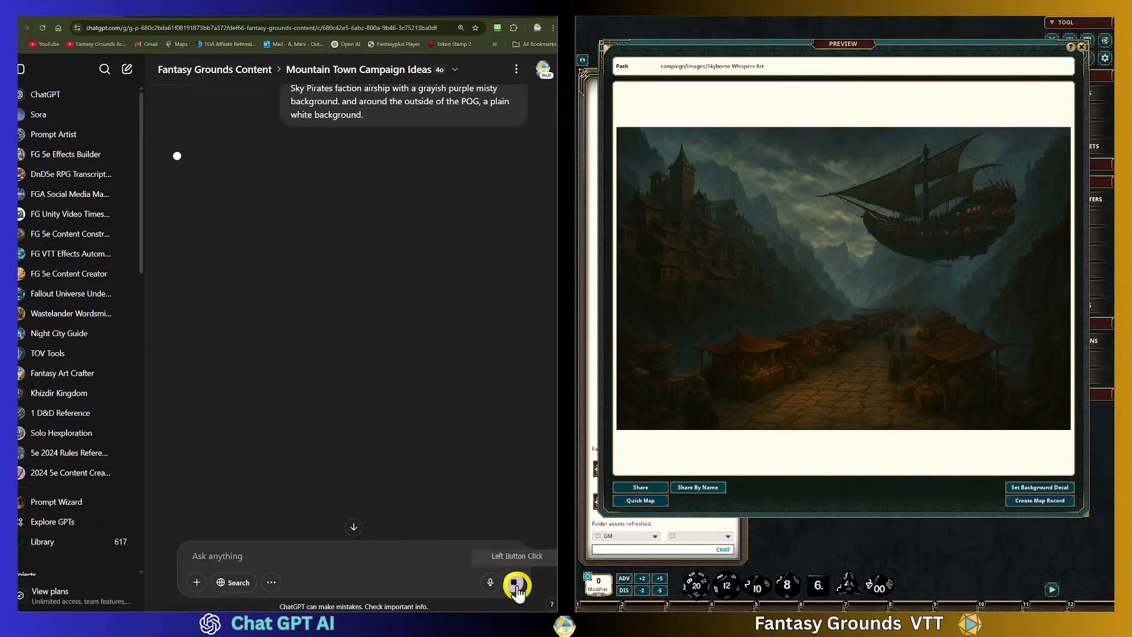
pyautogui.scroll(5, 475, 458)
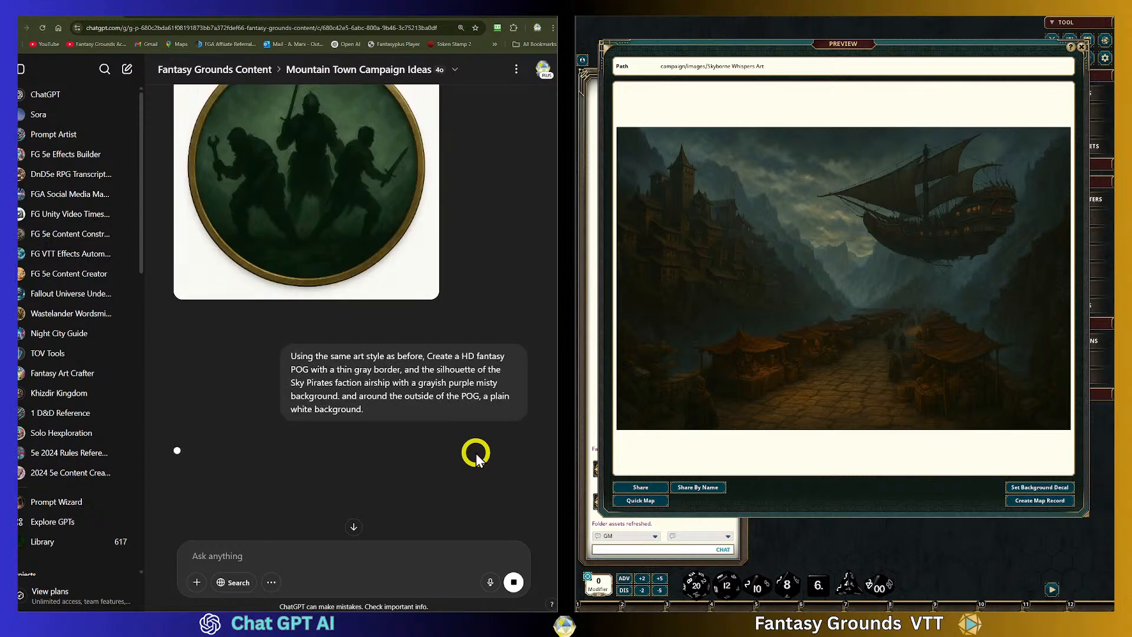
pyautogui.scroll(2, 476, 452)
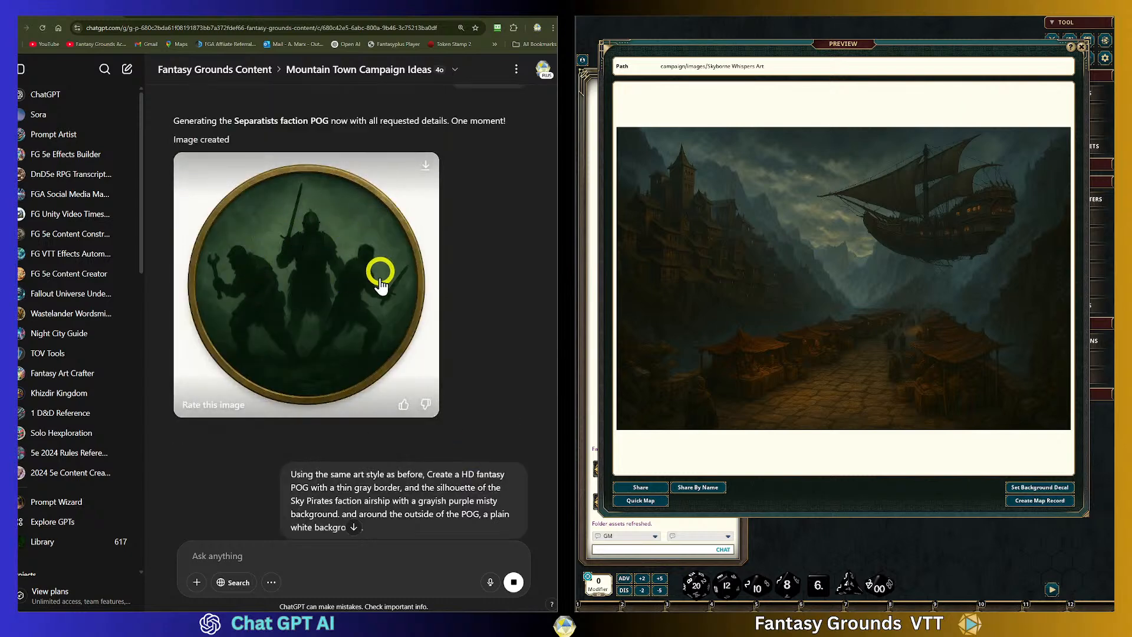
pyautogui.scroll(-4, 330, 331)
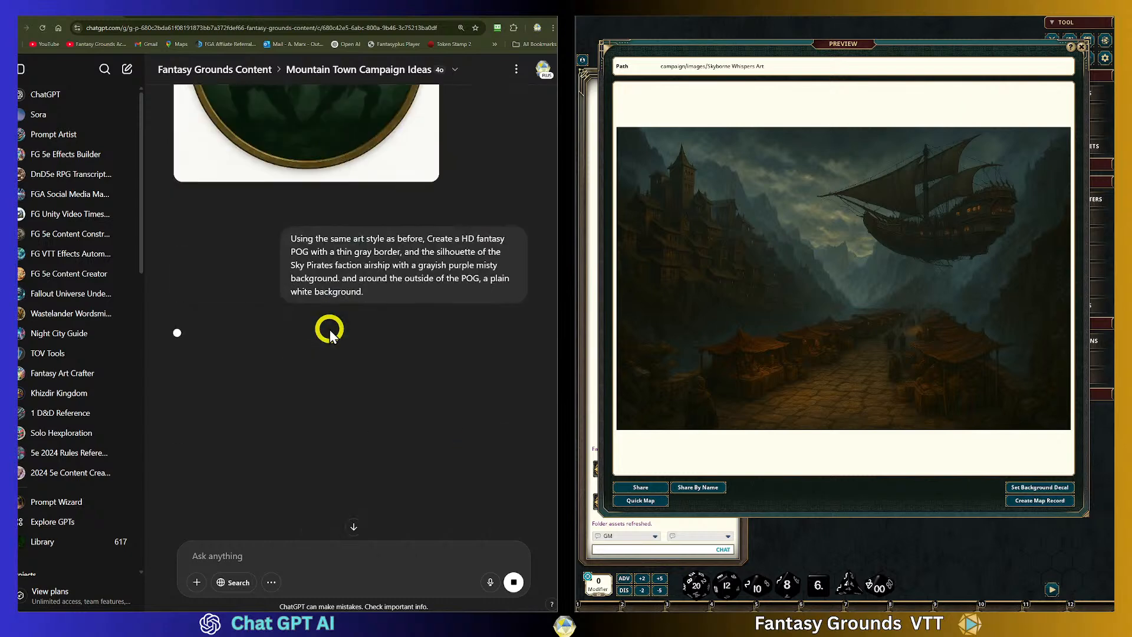
pyautogui.scroll(2, 317, 363)
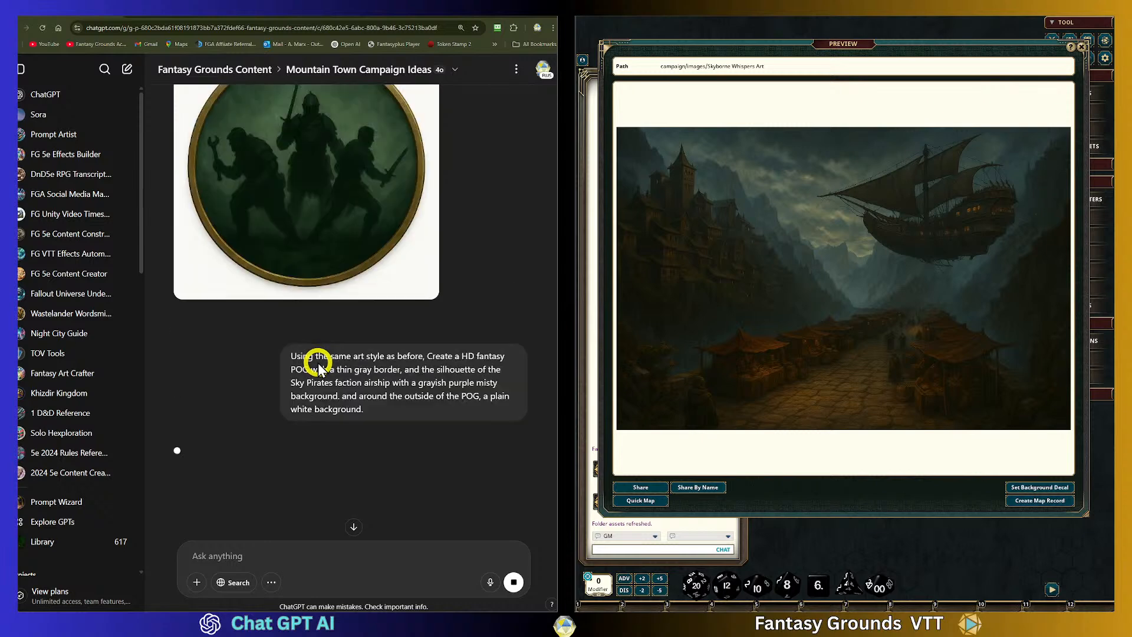
pyautogui.scroll(4, 317, 362)
pyautogui.scroll(-2, 317, 360)
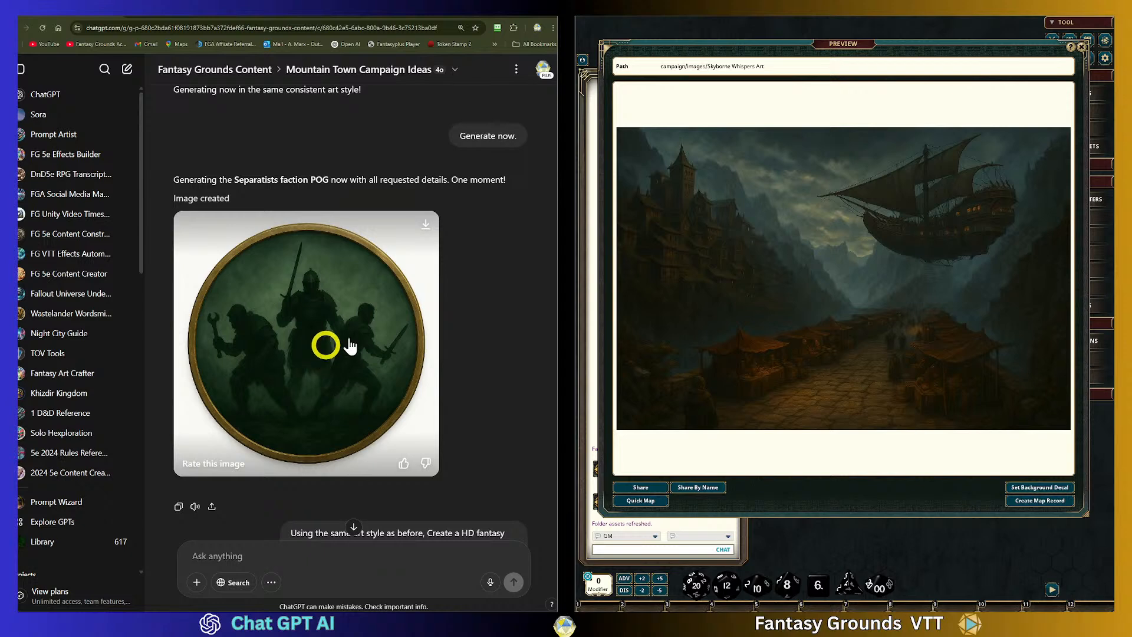
# Prompt ChatGPT to produce the pending Sky Pirates POG image by sending "Create it now!"
pyautogui.scroll(-10, 345, 389)
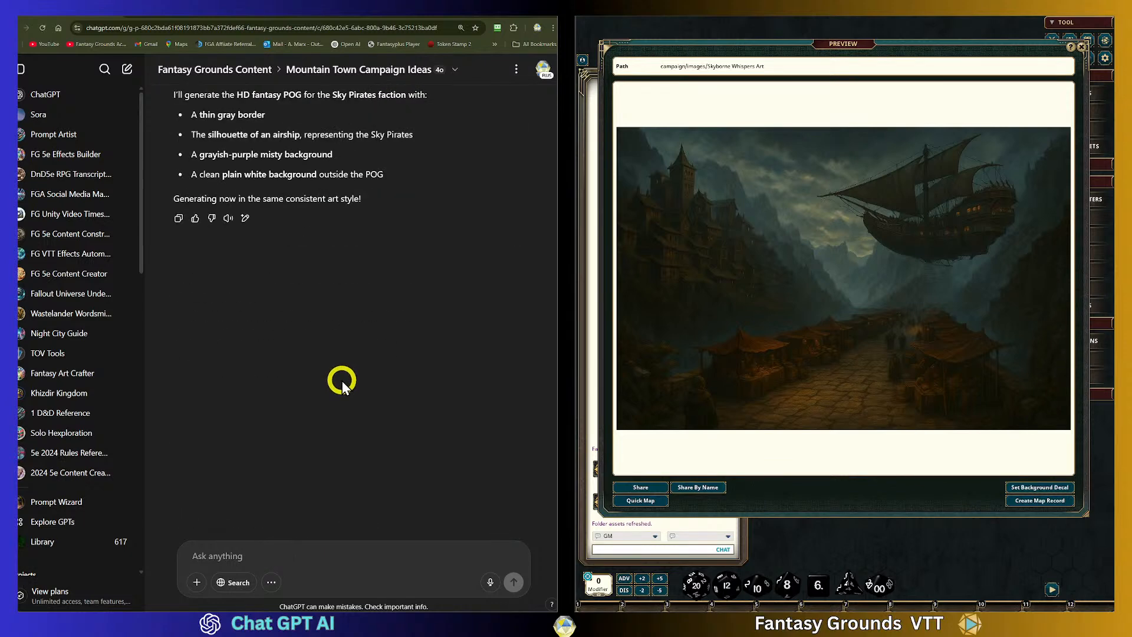
pyautogui.scroll(3, 351, 386)
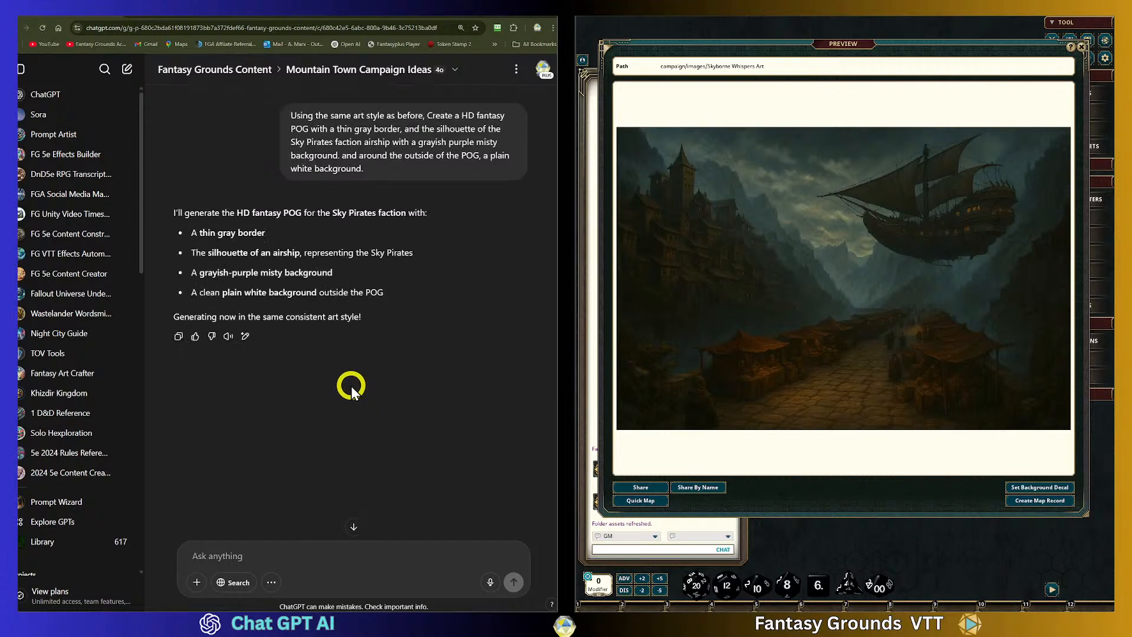
pyautogui.scroll(-2, 353, 381)
pyautogui.click(256, 551)
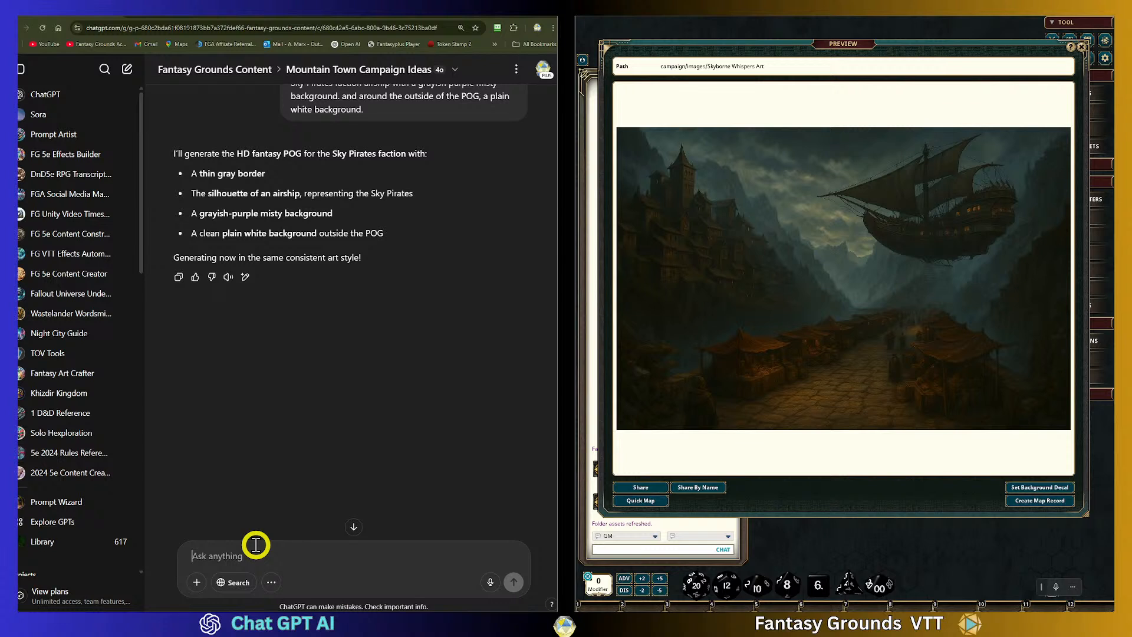
pyautogui.click(252, 550)
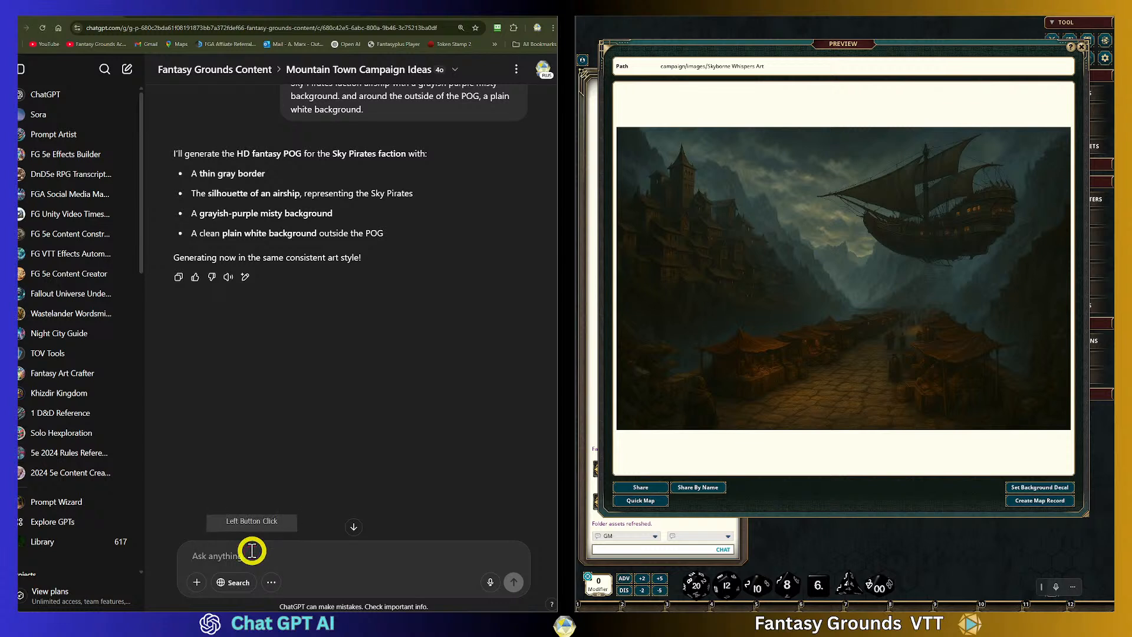
pyautogui.write('Create it now')
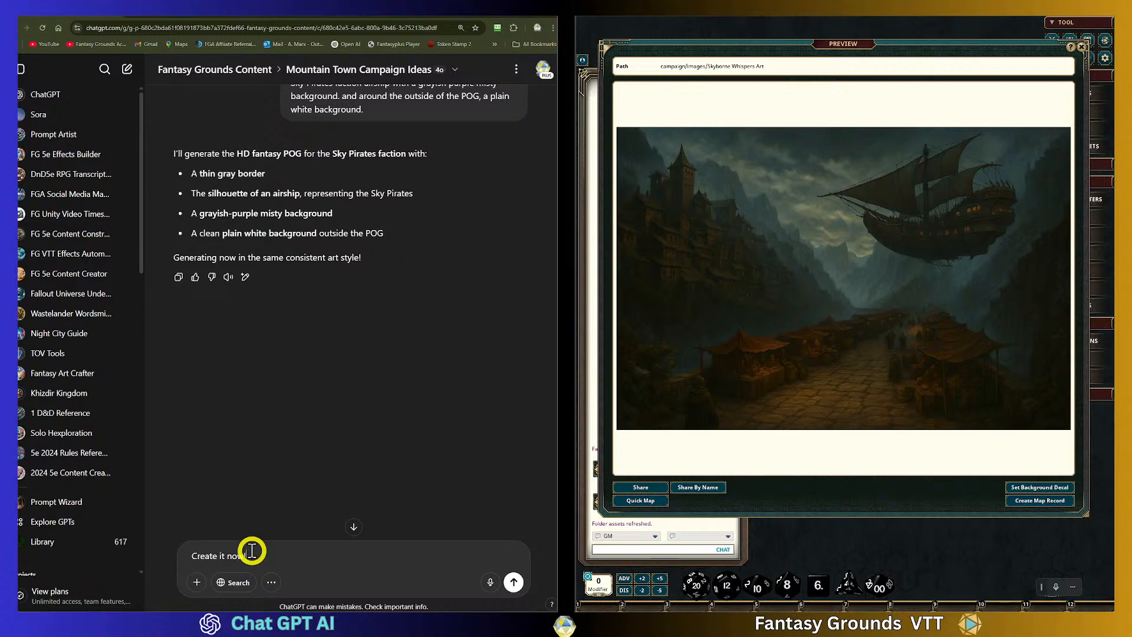
pyautogui.press('Return')
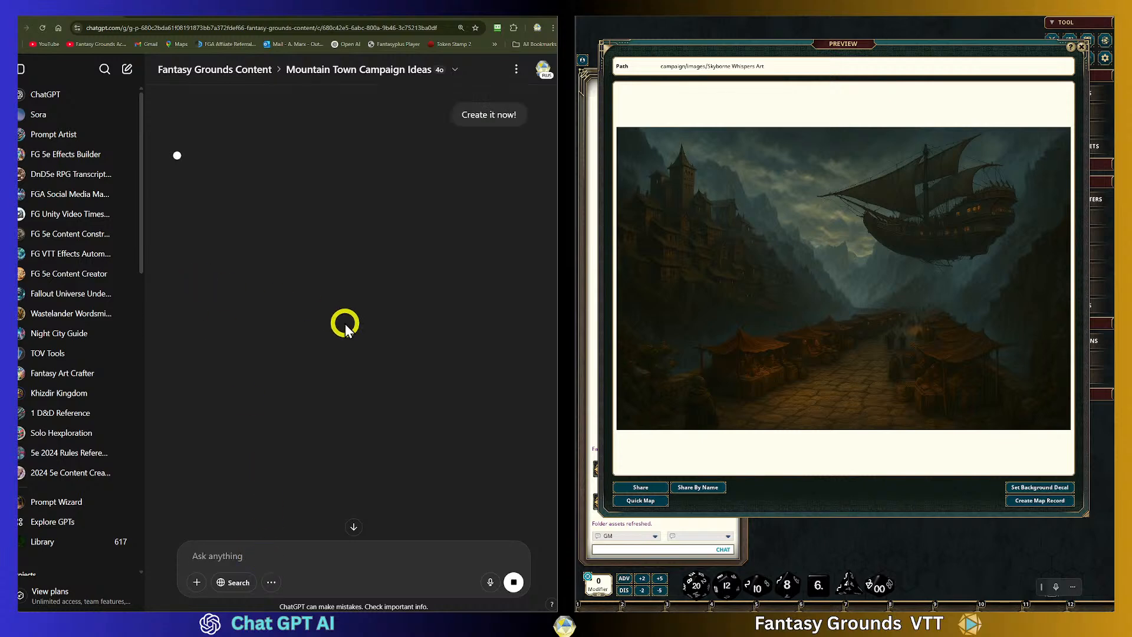
# Review the Separatists POG and its prompt alongside the new Sky Pirates airship POG and its prompt
pyautogui.scroll(6, 345, 324)
pyautogui.scroll(5, 334, 318)
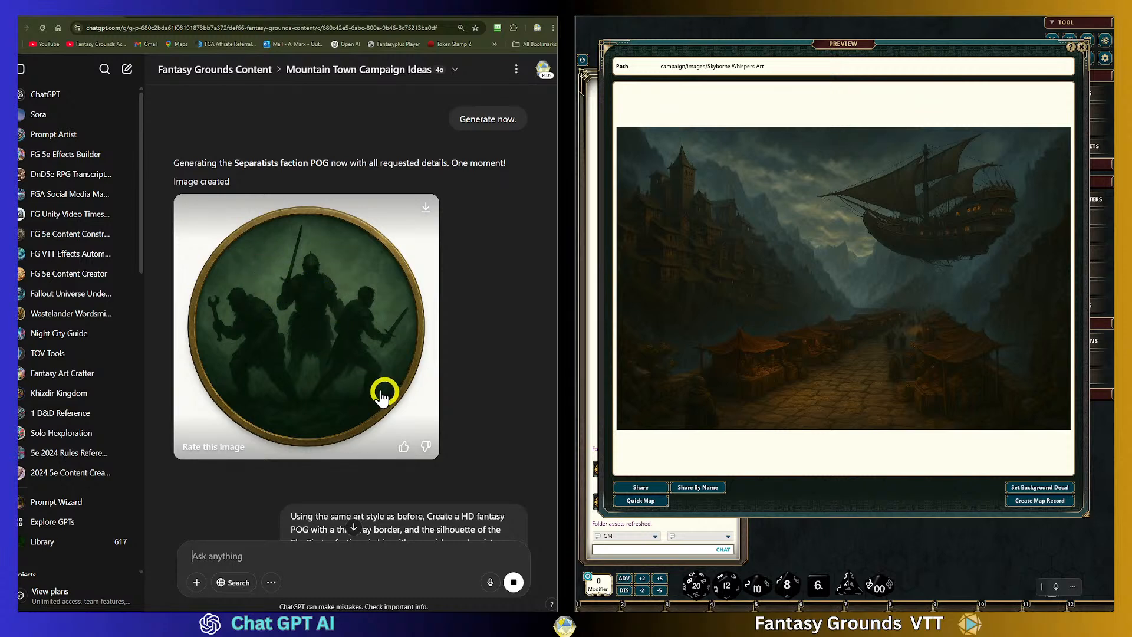
pyautogui.scroll(-3, 377, 389)
pyautogui.scroll(-6, 380, 387)
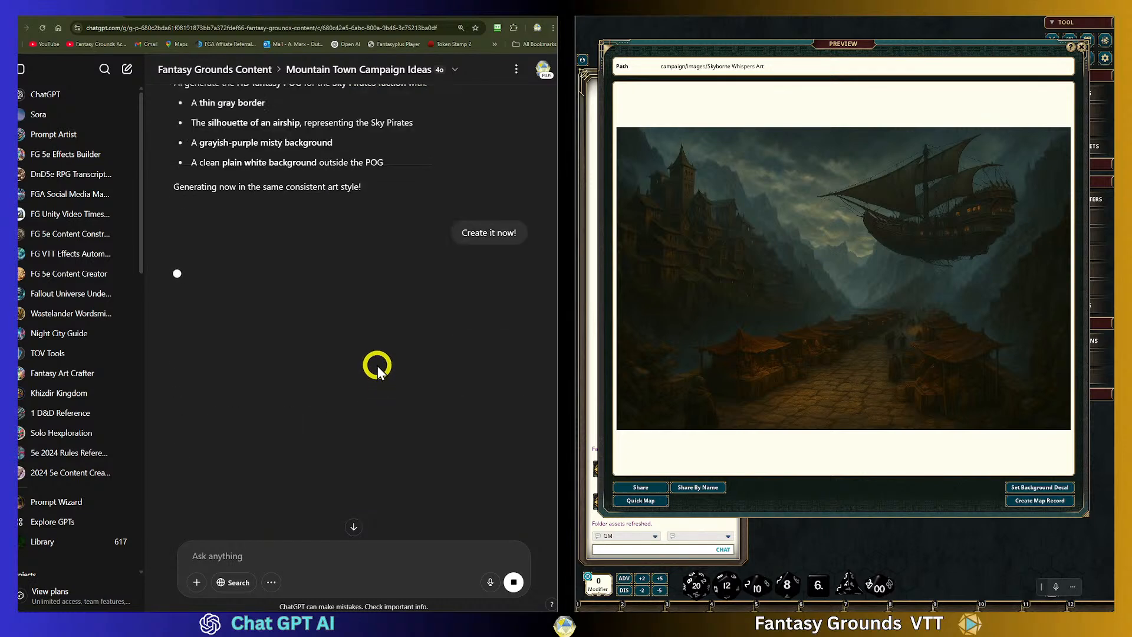
pyautogui.scroll(14, 377, 364)
pyautogui.scroll(3, 377, 365)
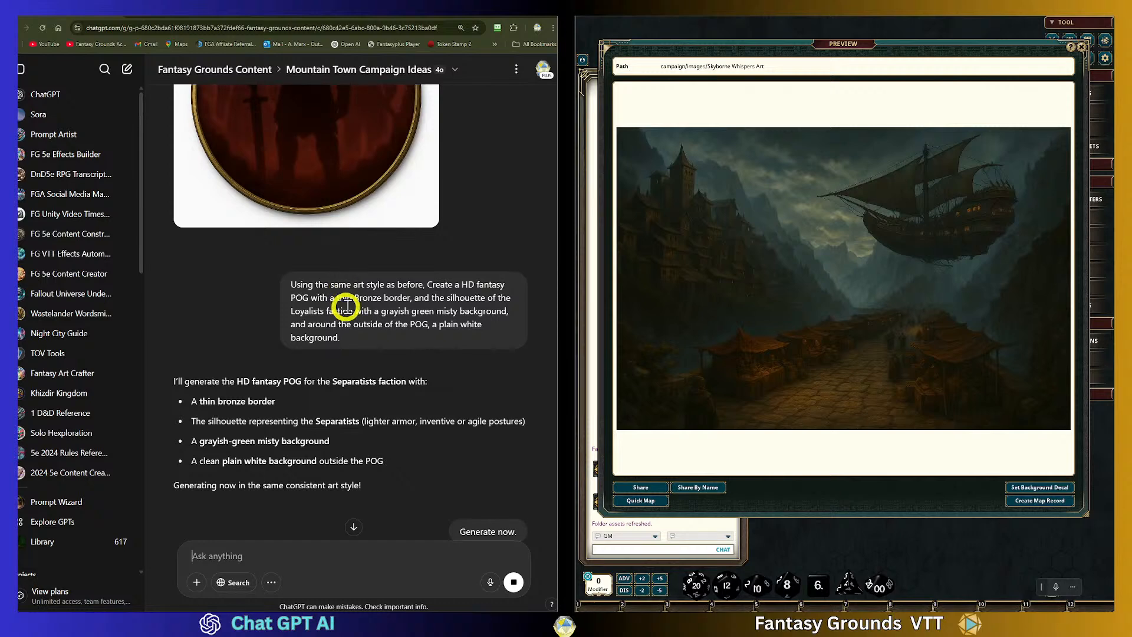
pyautogui.scroll(4, 344, 306)
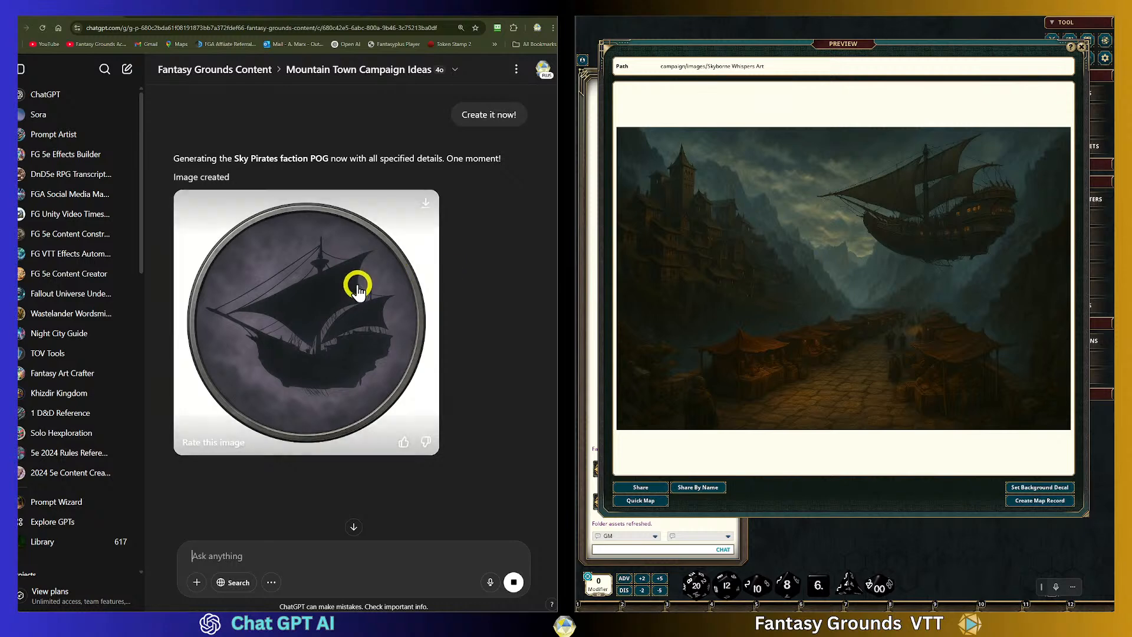
pyautogui.scroll(3, 358, 280)
pyautogui.scroll(3, 355, 274)
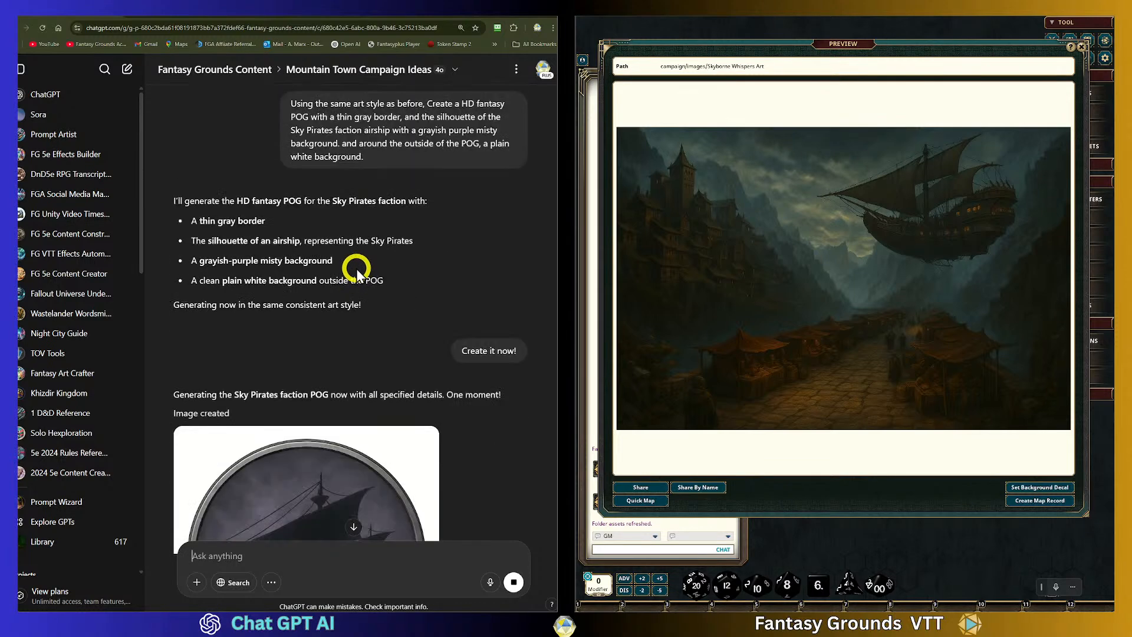
pyautogui.scroll(8, 356, 267)
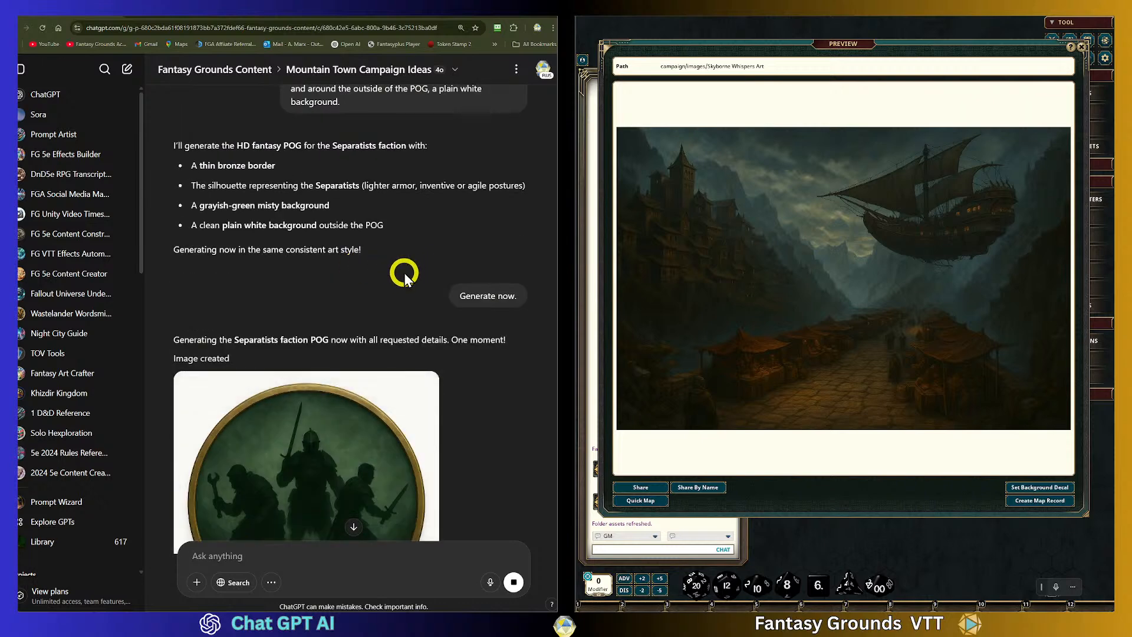
# Reuse the gold-bordered Loyalists POG prompt as a new message and change its border colour to black
pyautogui.scroll(-9, 405, 262)
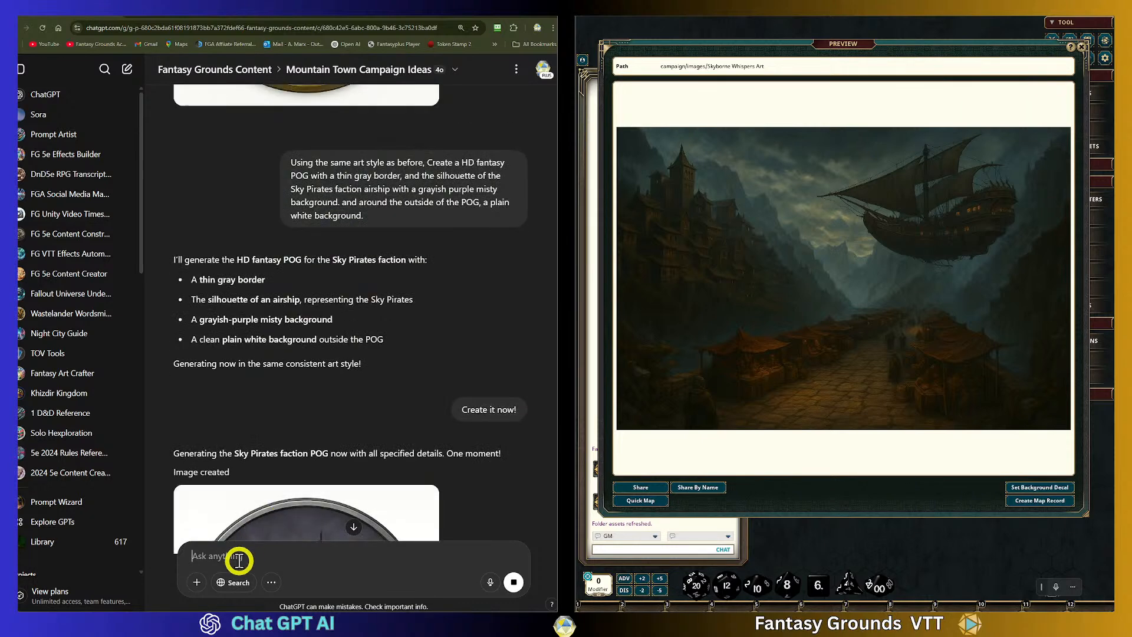
pyautogui.write('Using the same art style as before, Create a HD fantasy POG with a thin gold border, and the silhouette of the Loyalists faction with a grayish red misty background. and around the outside of the POG, a plain white background.')
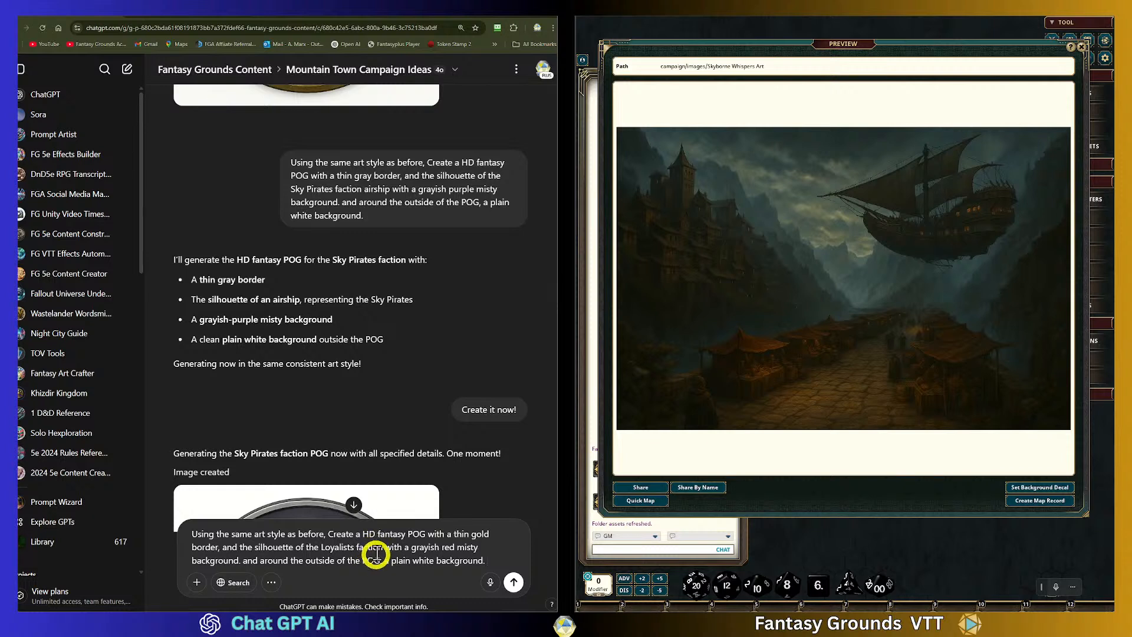
pyautogui.doubleClick(491, 533)
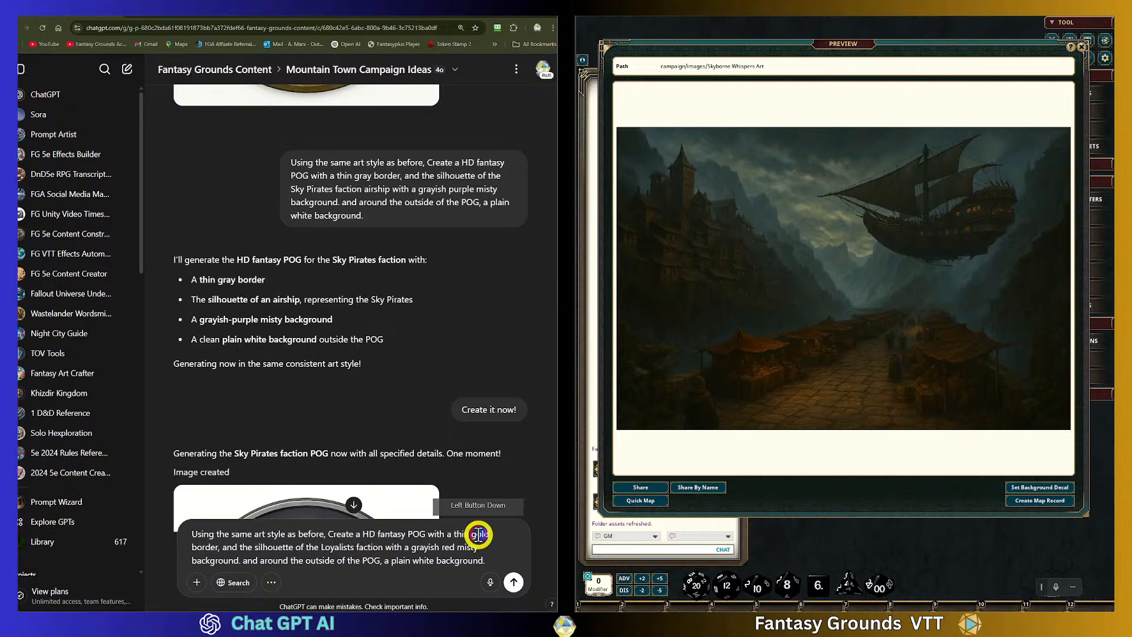
pyautogui.write('black')
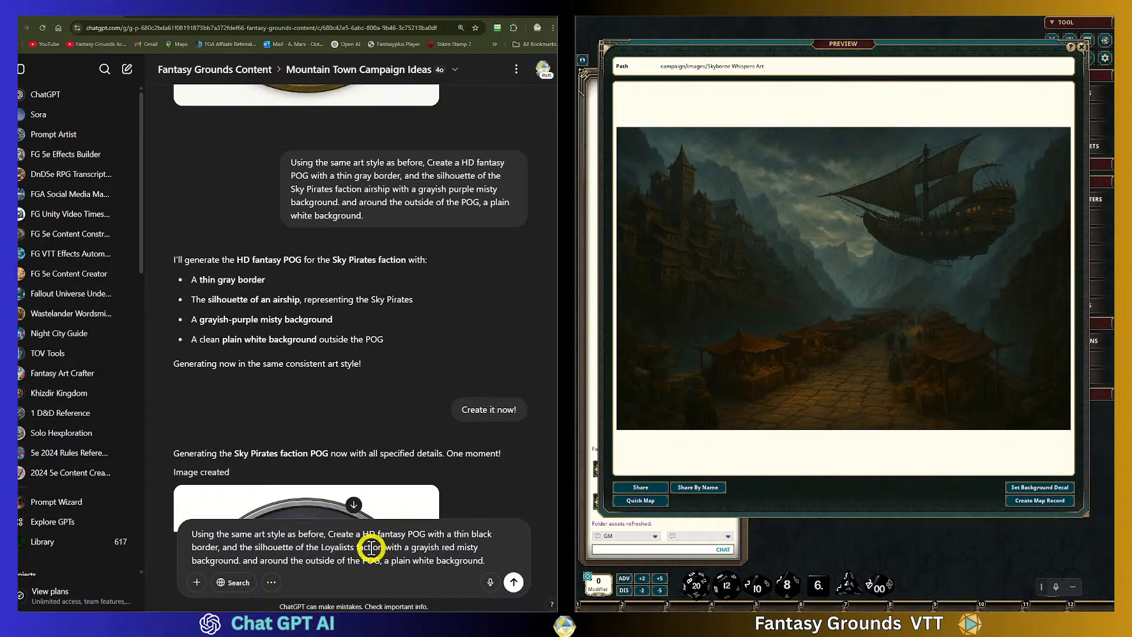
# Replace "Loyalists" in the new POG prompt with "anthropomorphic bird men" as the faction for the silhouette
pyautogui.doubleClick(329, 547)
pyautogui.moveTo(329, 547); pyautogui.dragTo(324, 546)
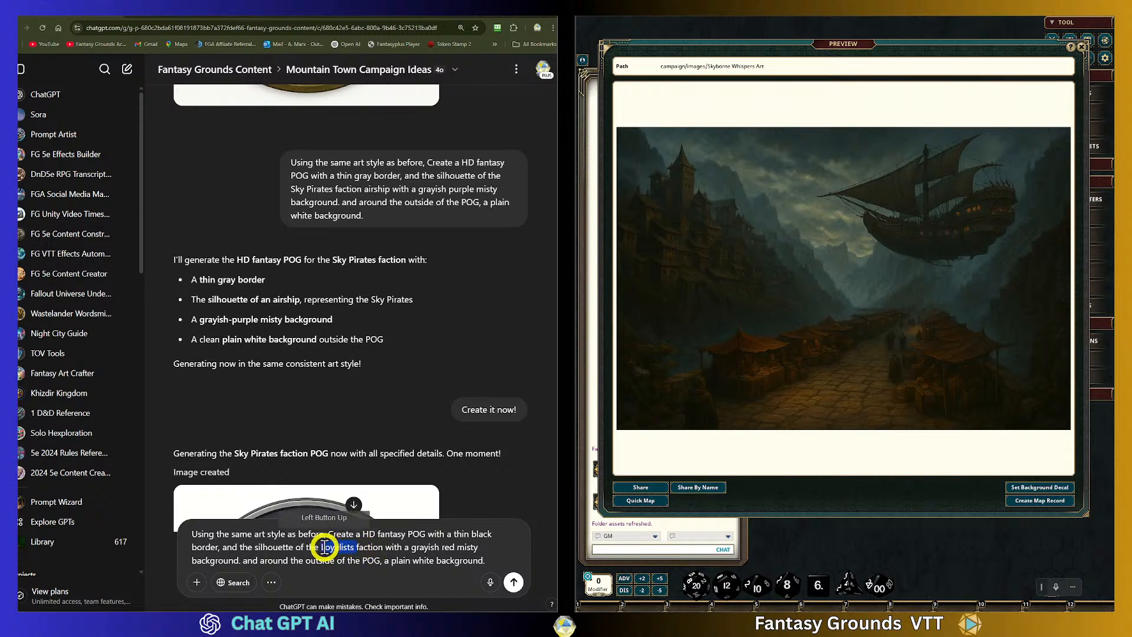
pyautogui.write('Fireme')
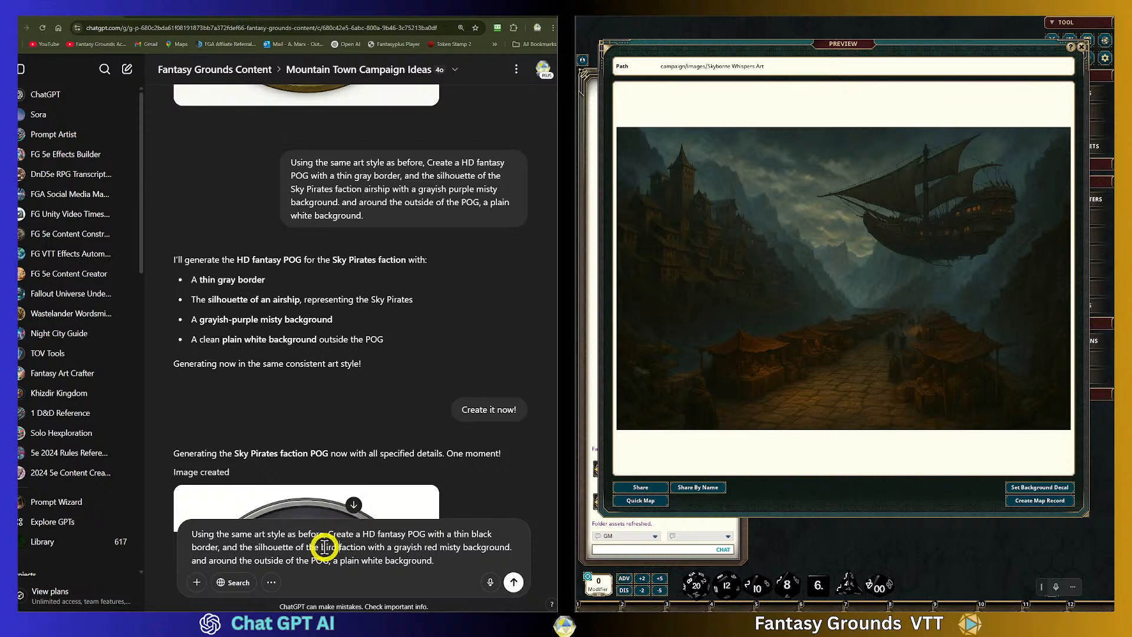
pyautogui.write('n')
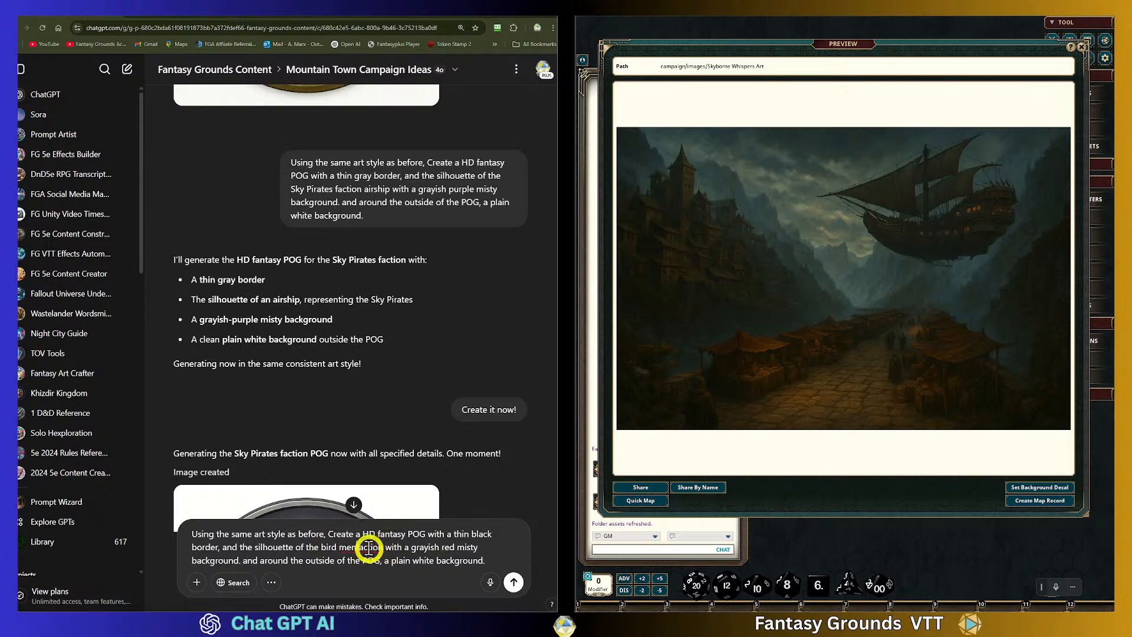
pyautogui.click(322, 546)
pyautogui.write('anthro')
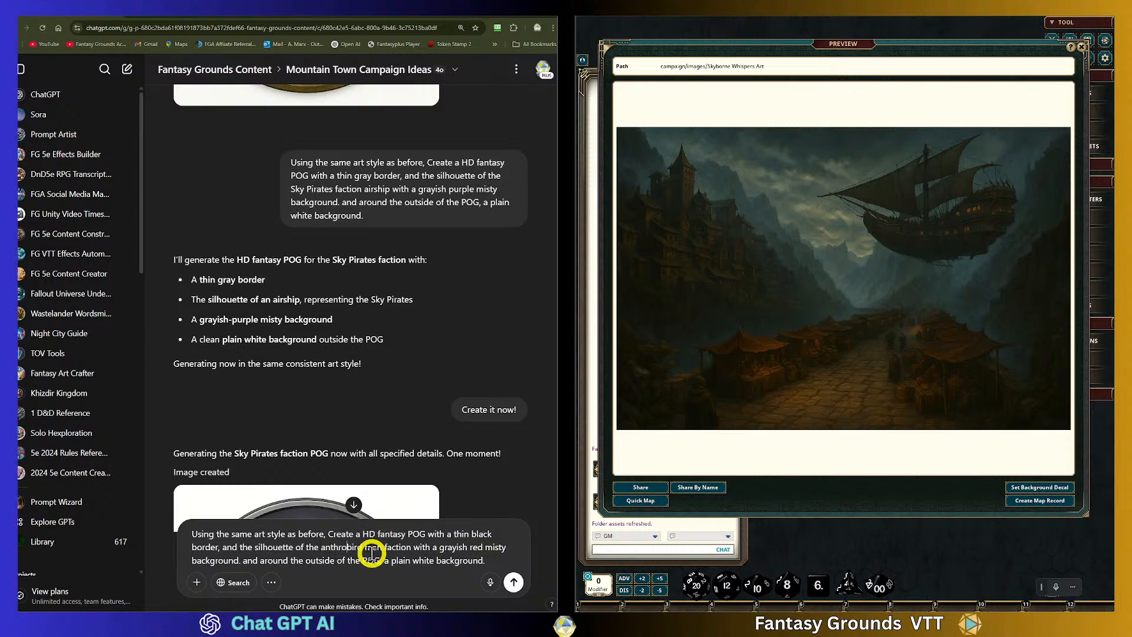
pyautogui.write('pomor')
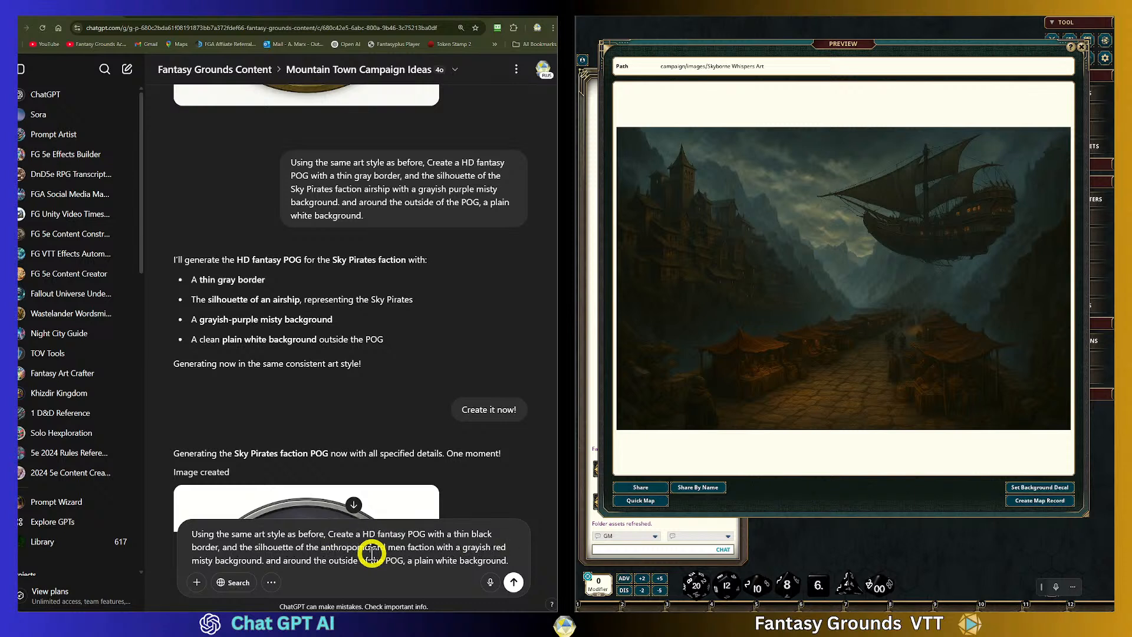
pyautogui.write('phic')
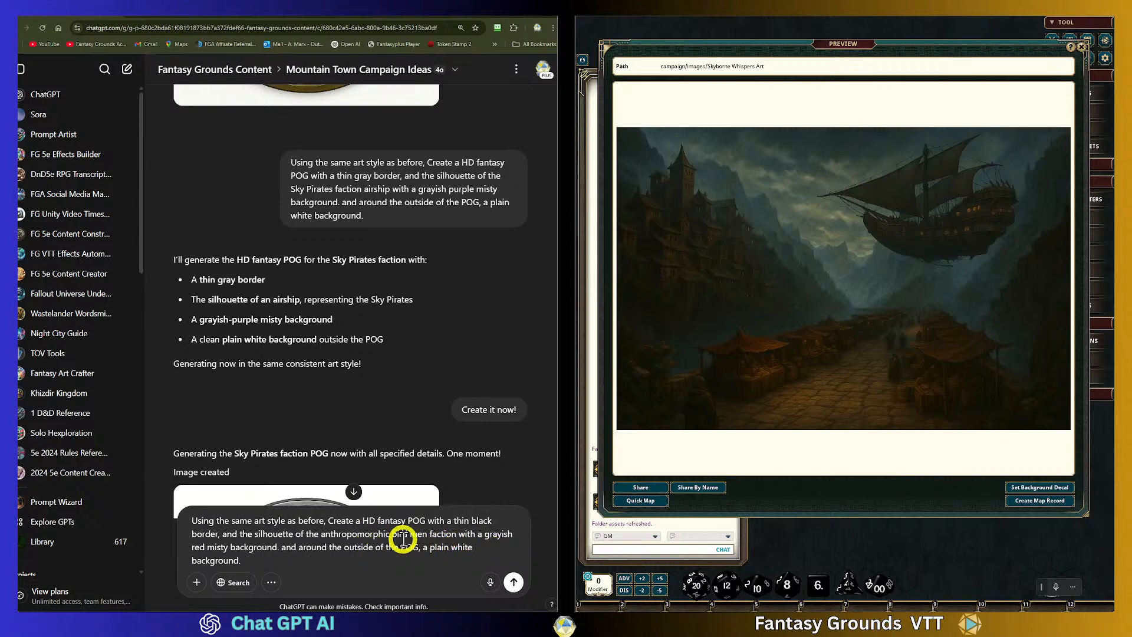
pyautogui.click(411, 534)
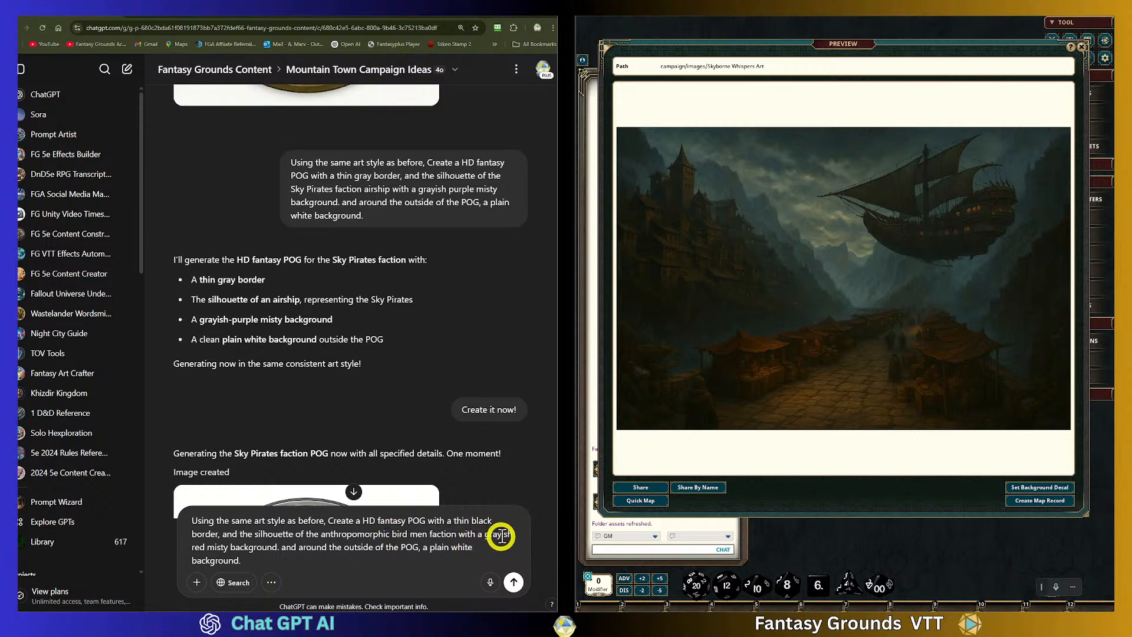
# Change the misty background colour in the bird men prompt from grayish red to orangish and send the prompt
pyautogui.moveTo(513, 534); pyautogui.dragTo(483, 533)
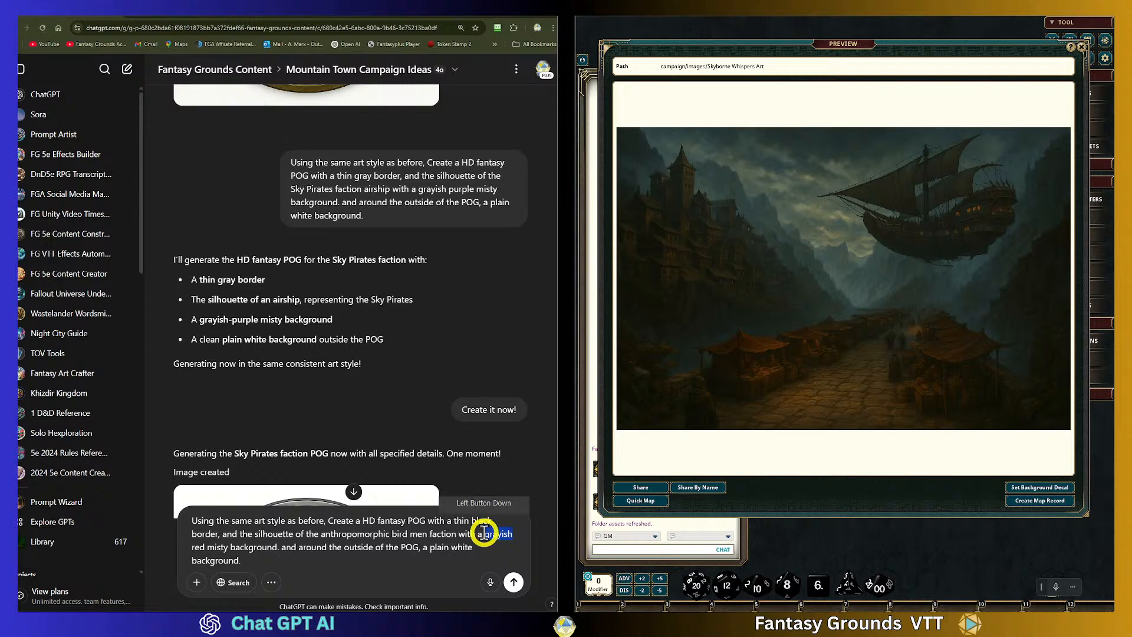
pyautogui.write('clean')
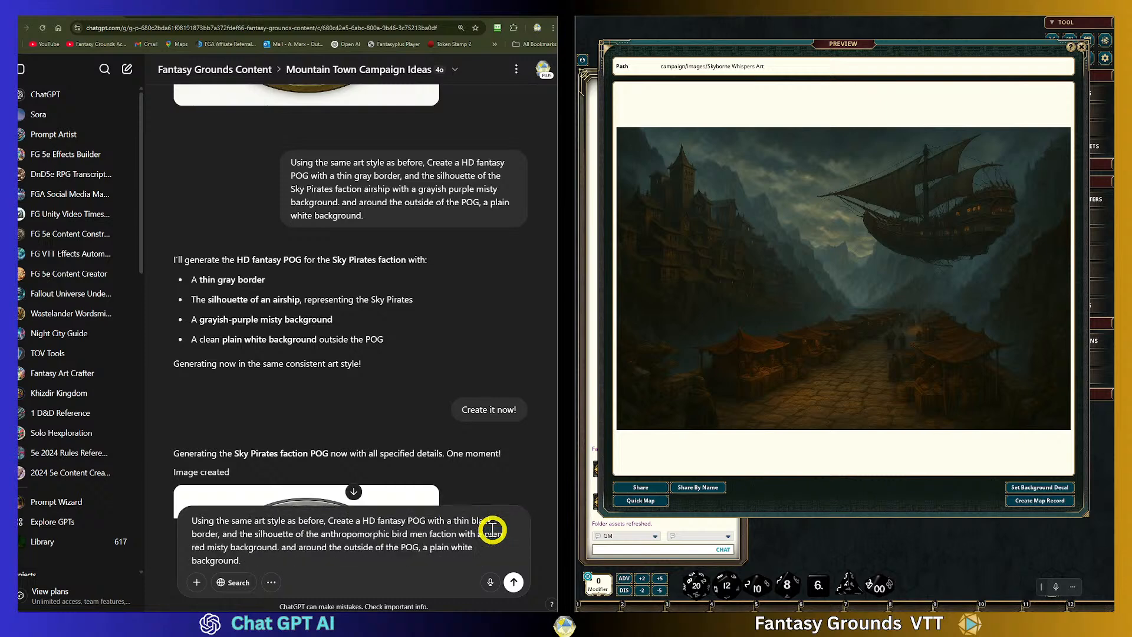
pyautogui.write('sh')
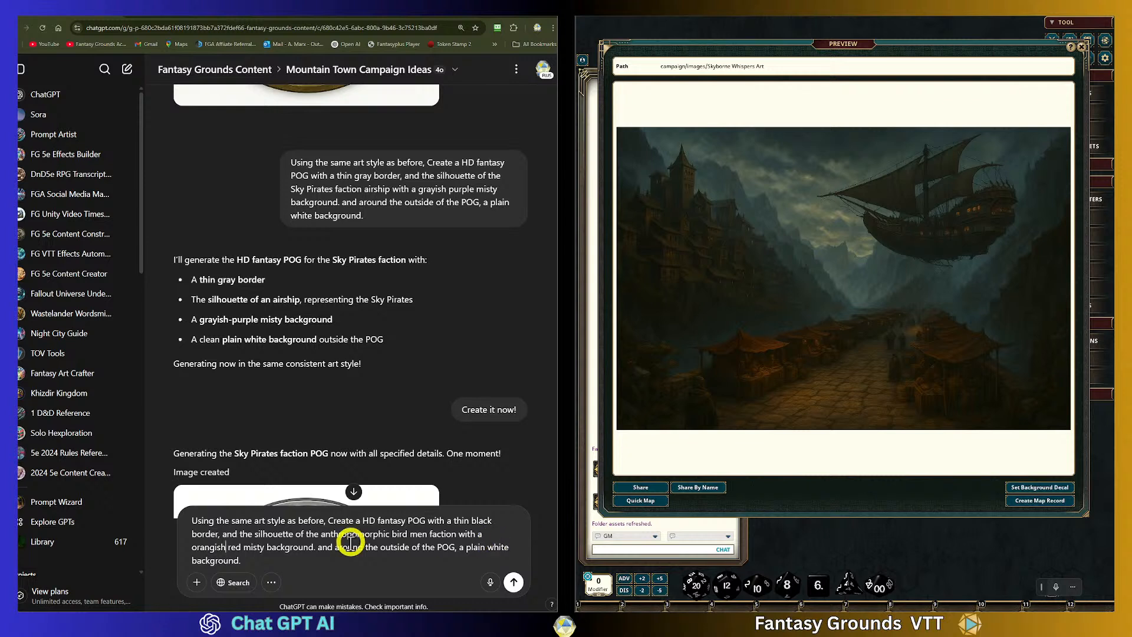
pyautogui.click(244, 547)
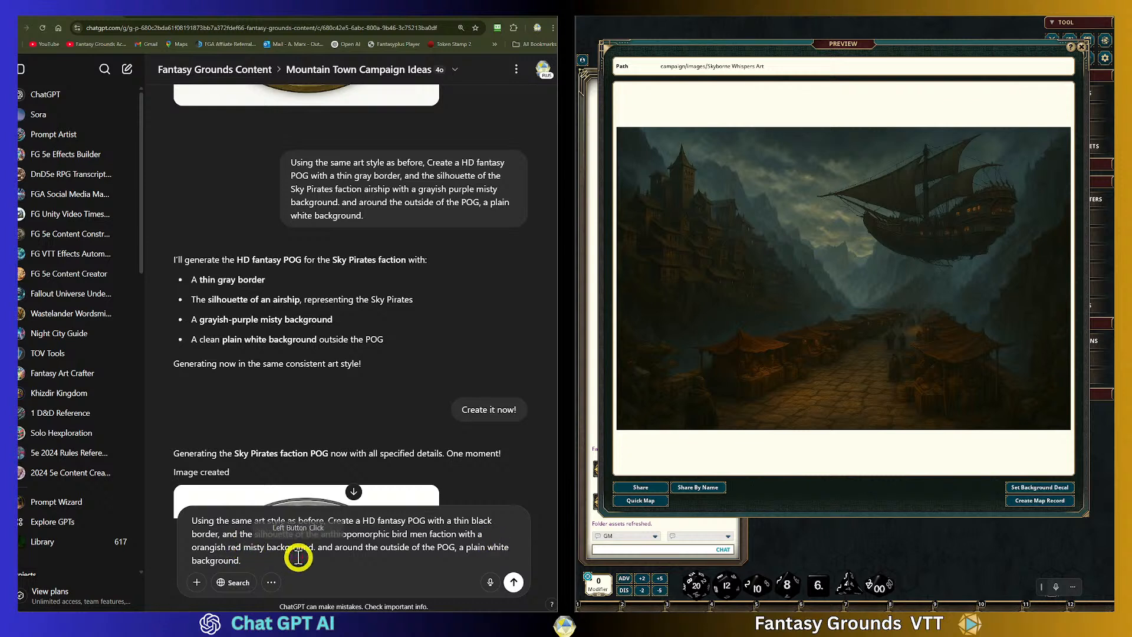
pyautogui.press('BackSpace')
pyautogui.press('BackSpace')
pyautogui.press('BackSpace')
pyautogui.press('BackSpace')
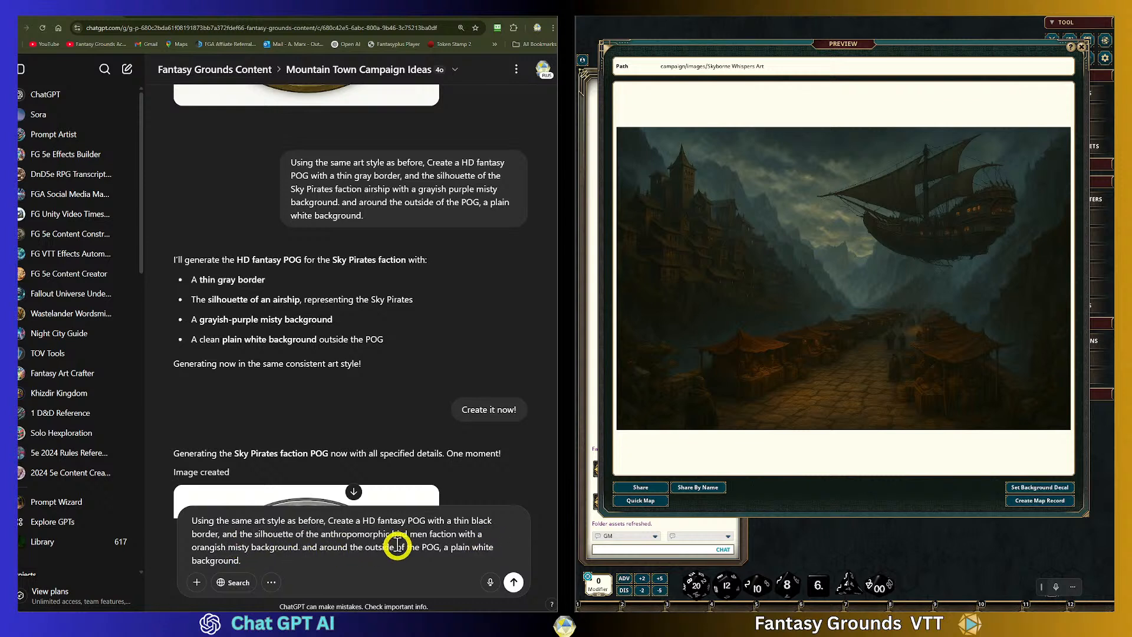
pyautogui.click(513, 582)
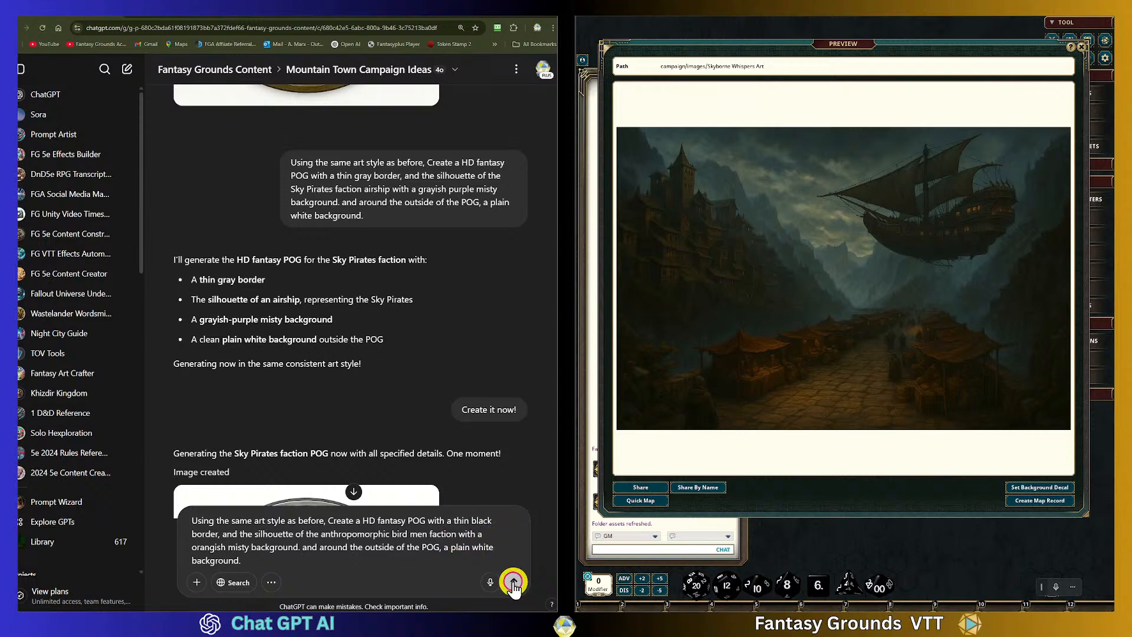
pyautogui.click(430, 469)
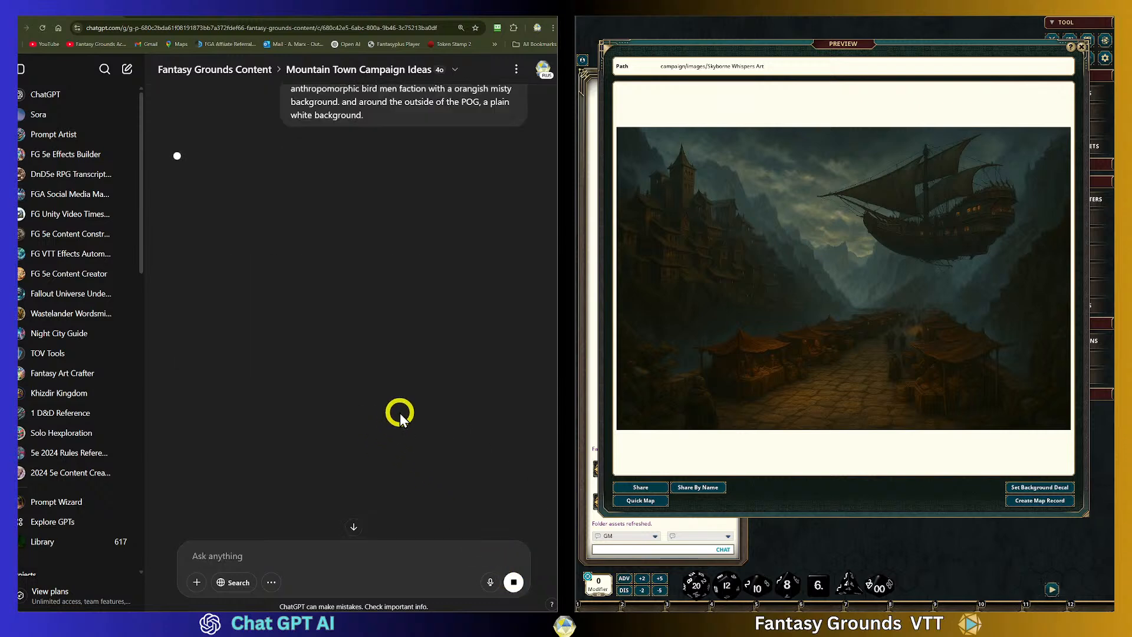
pyautogui.scroll(5, 391, 384)
pyautogui.scroll(2, 391, 384)
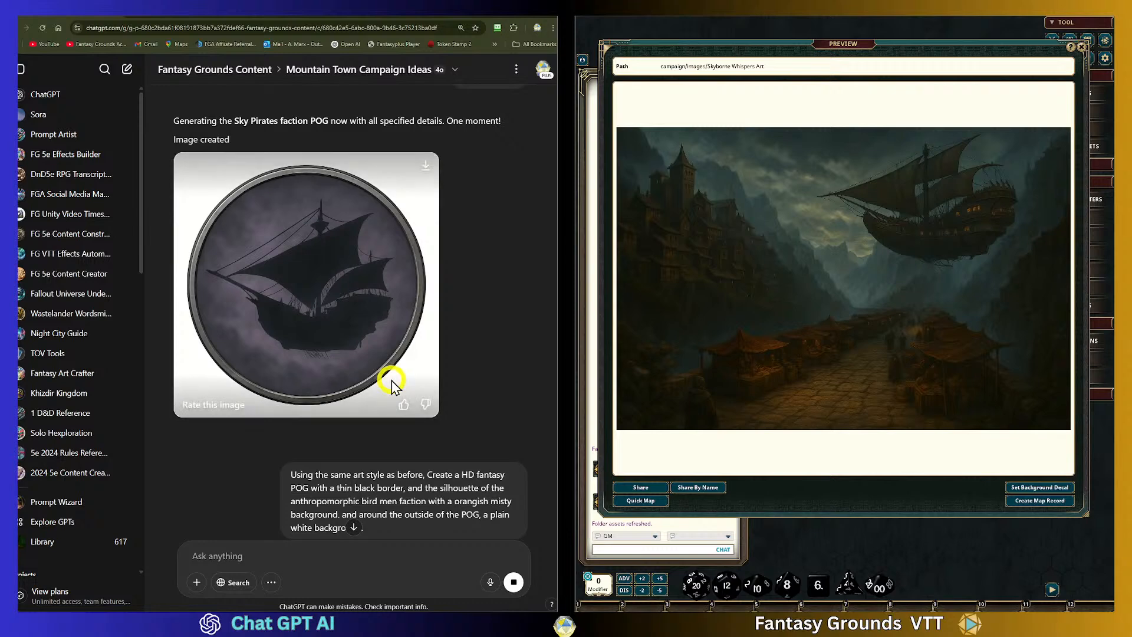
pyautogui.scroll(-6, 392, 381)
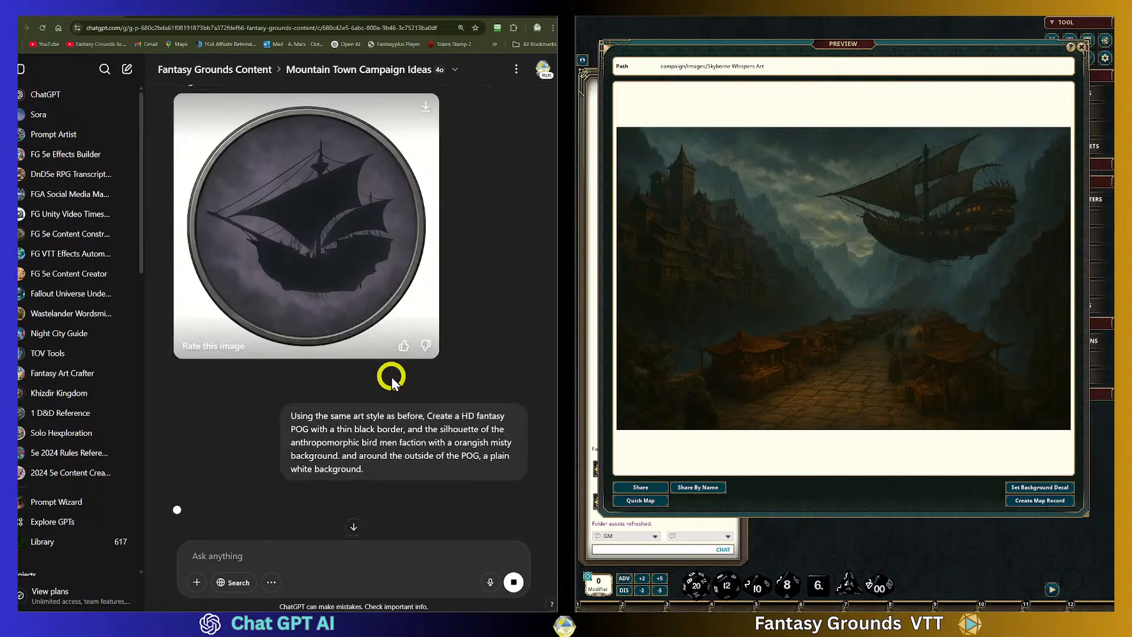
# Send "Create it please." as a reply so that the bird men POG is generated
pyautogui.scroll(8, 388, 379)
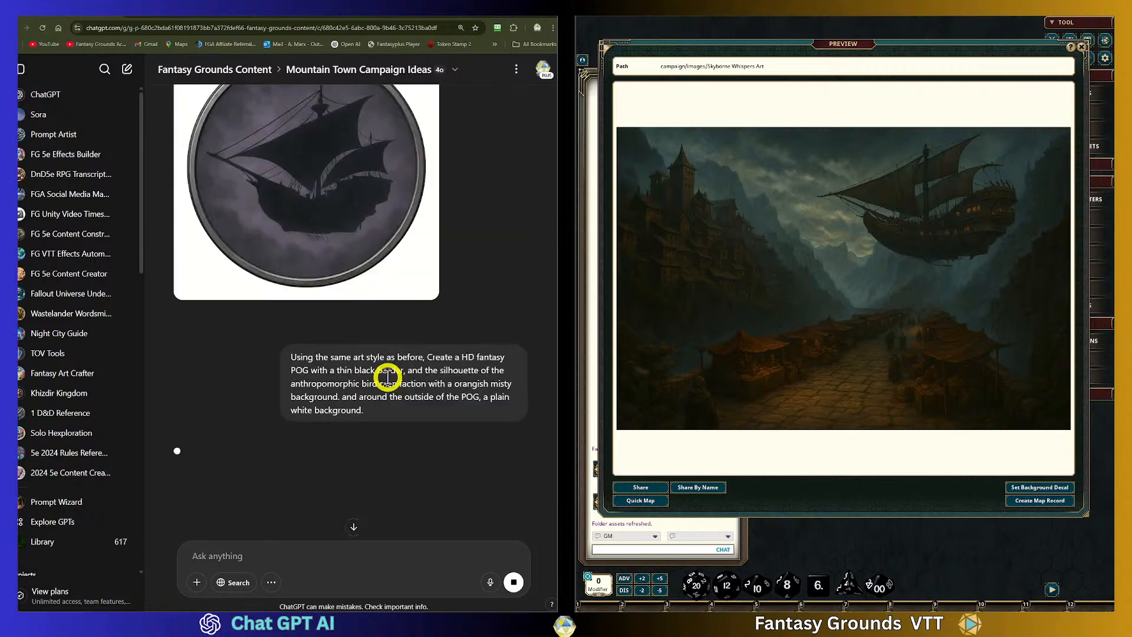
pyautogui.scroll(-5, 388, 377)
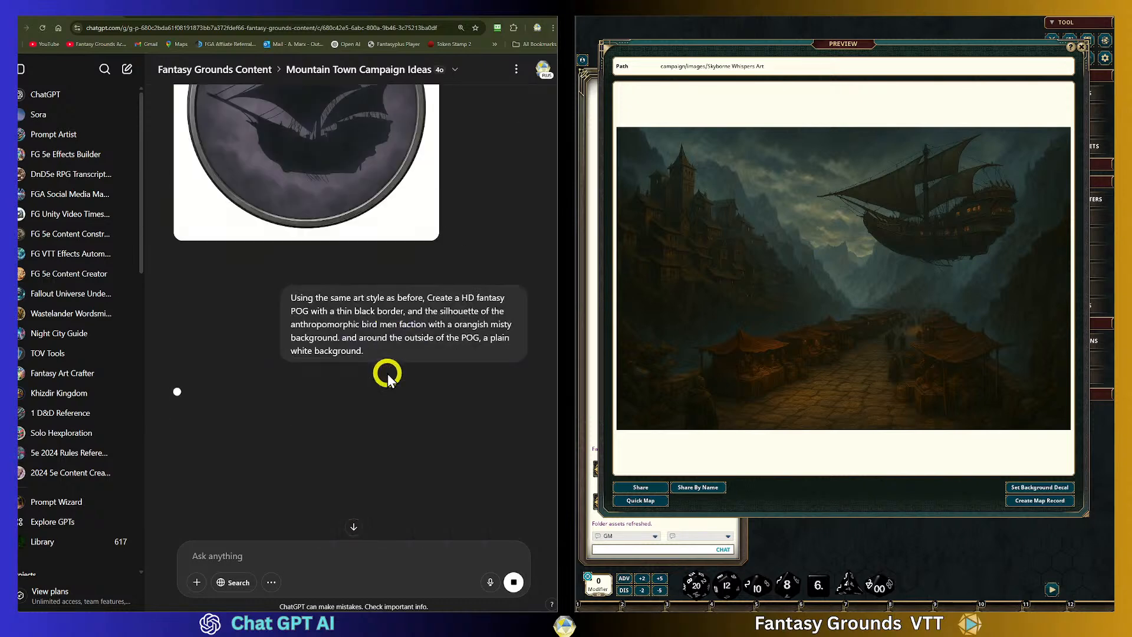
pyautogui.scroll(2, 387, 373)
pyautogui.scroll(2, 387, 373)
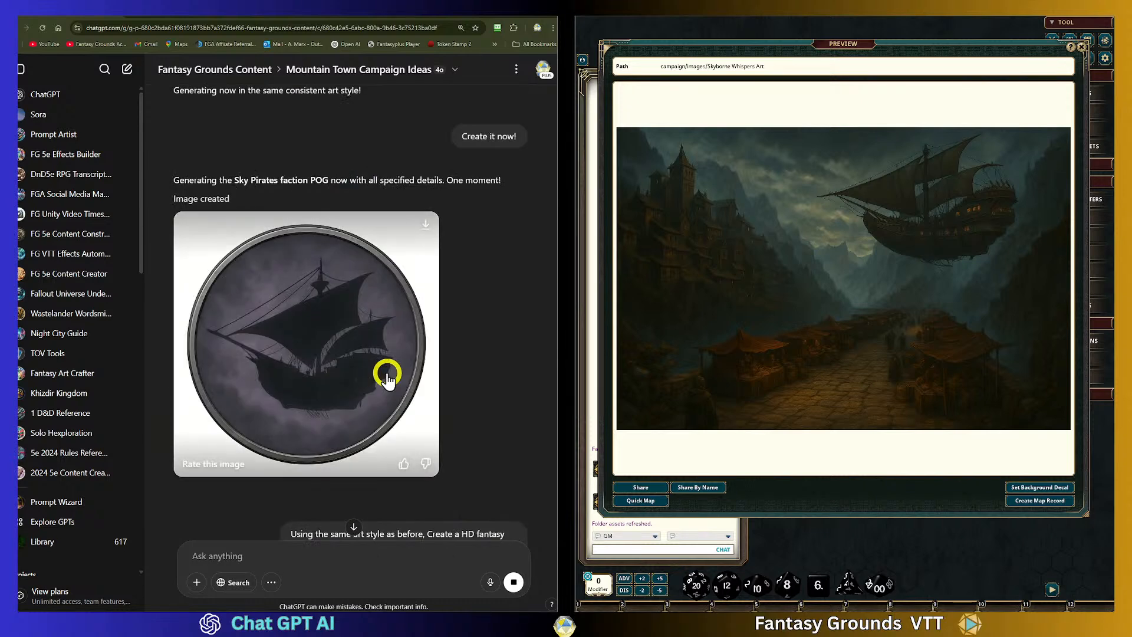
pyautogui.scroll(-5, 403, 409)
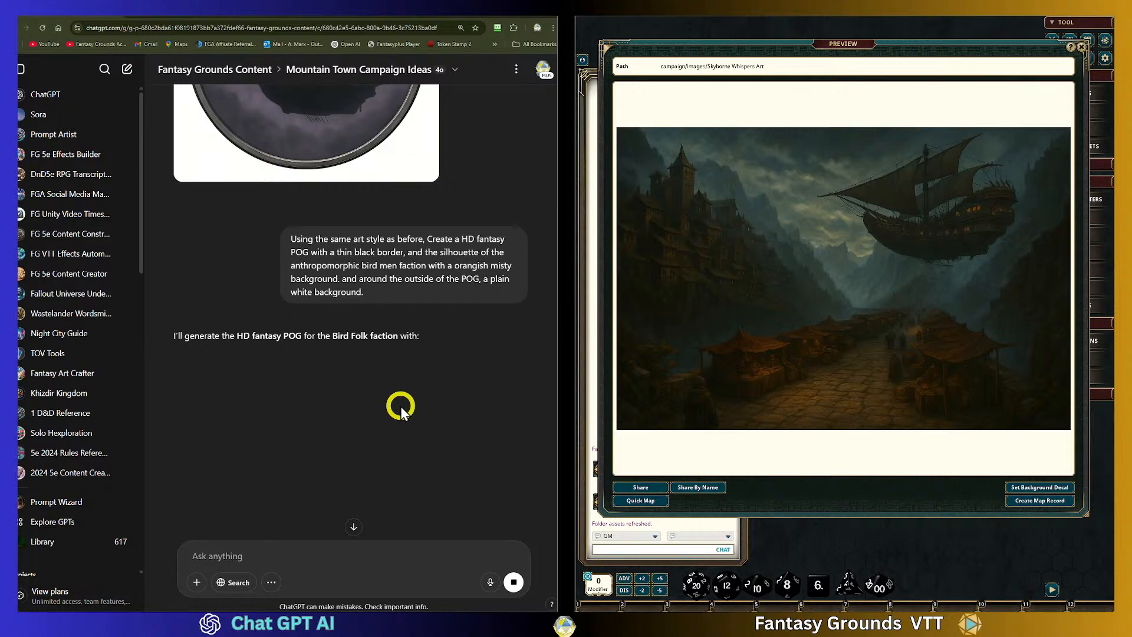
pyautogui.scroll(-2, 400, 403)
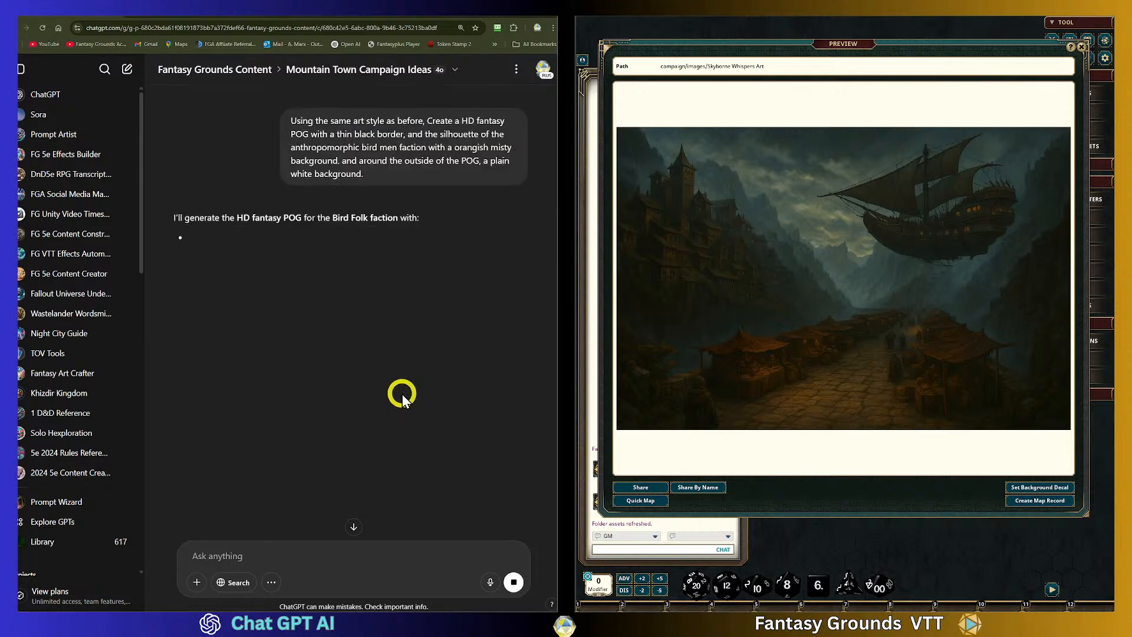
pyautogui.scroll(-4, 393, 352)
pyautogui.click(267, 547)
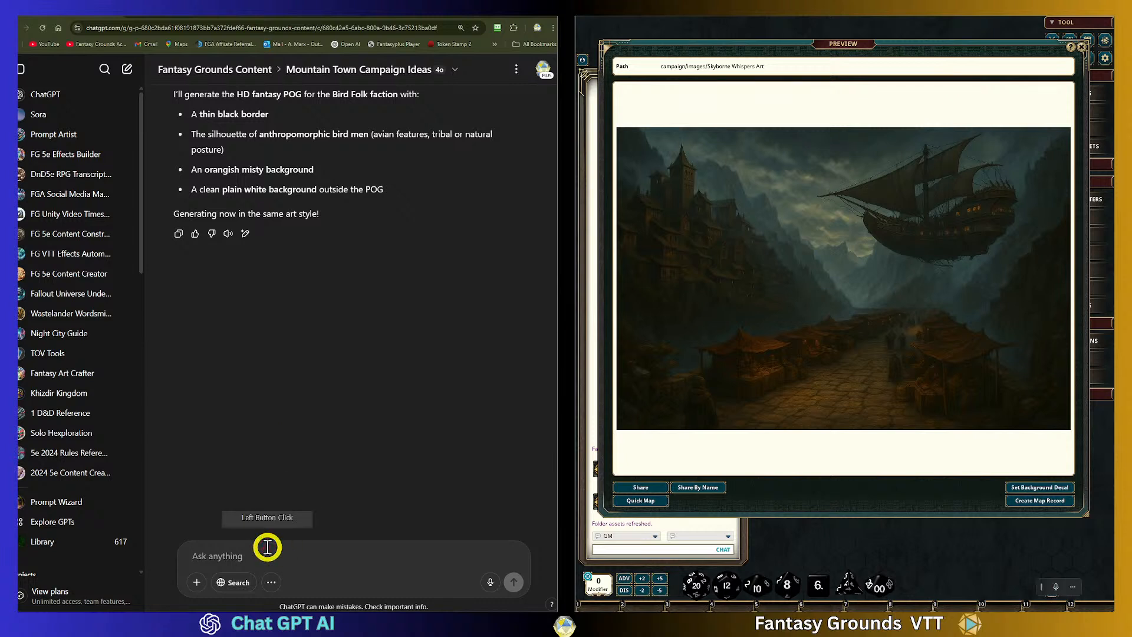
pyautogui.write('Create it please.')
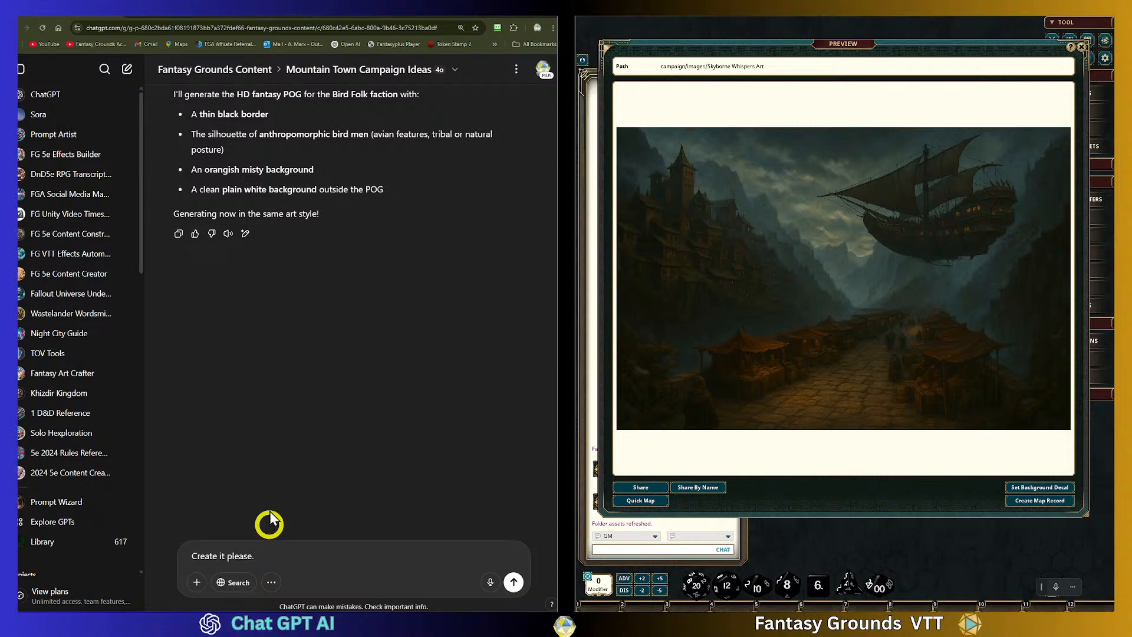
pyautogui.press('Return')
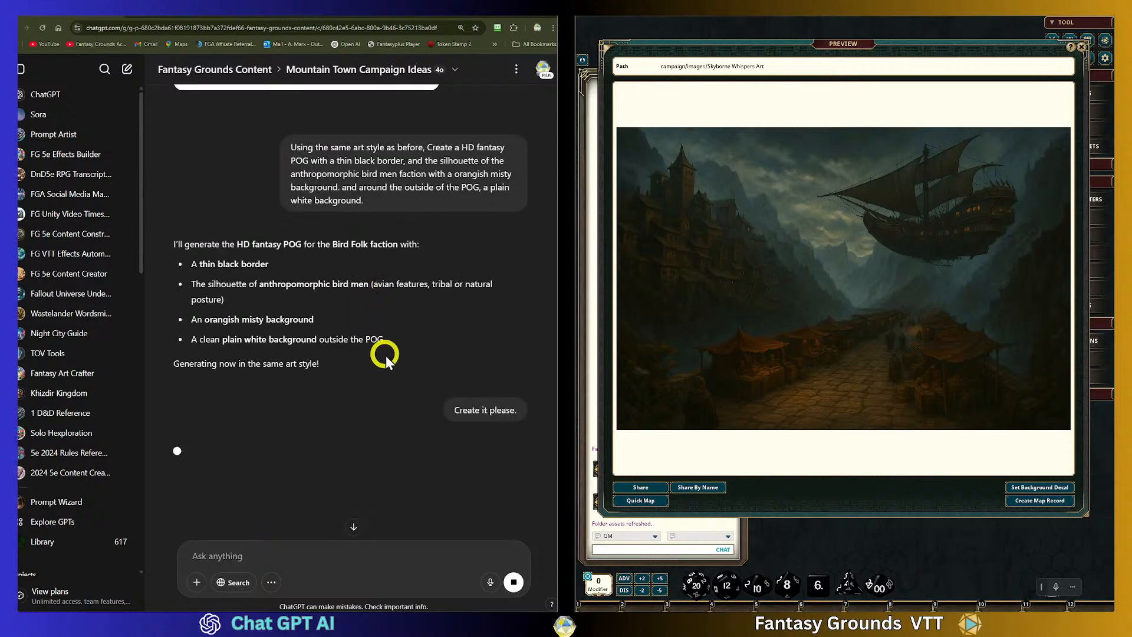
# Review the earlier Separatists and Sky Pirates POGs with their prompts and check the progress of the bird men POG
pyautogui.scroll(-2, 386, 354)
pyautogui.scroll(7, 386, 353)
pyautogui.scroll(6, 386, 355)
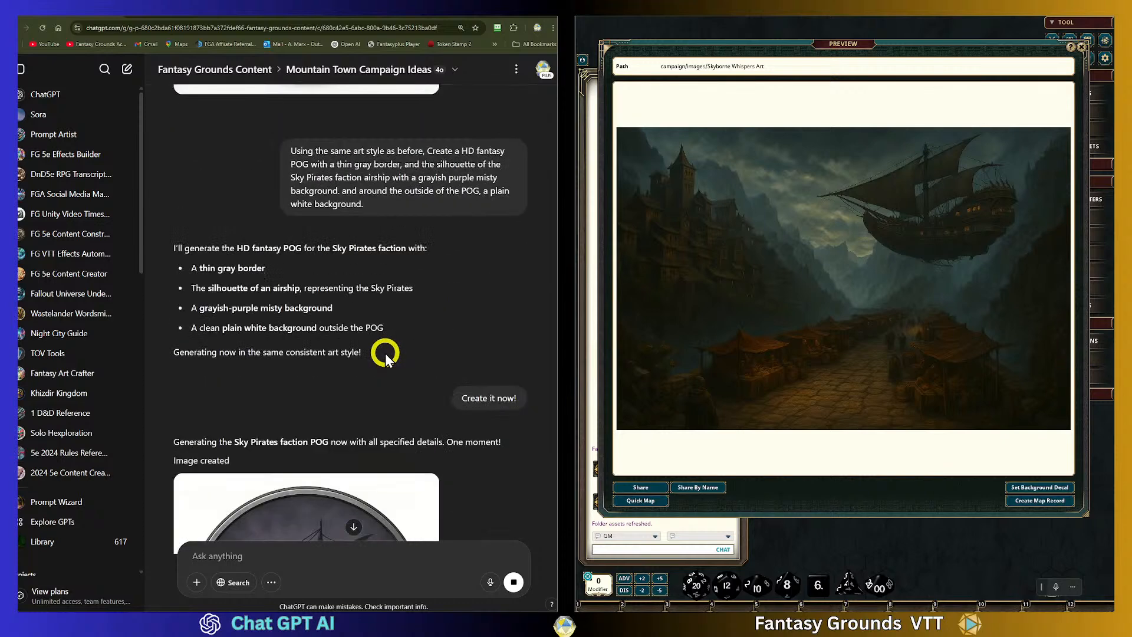
pyautogui.scroll(12, 384, 353)
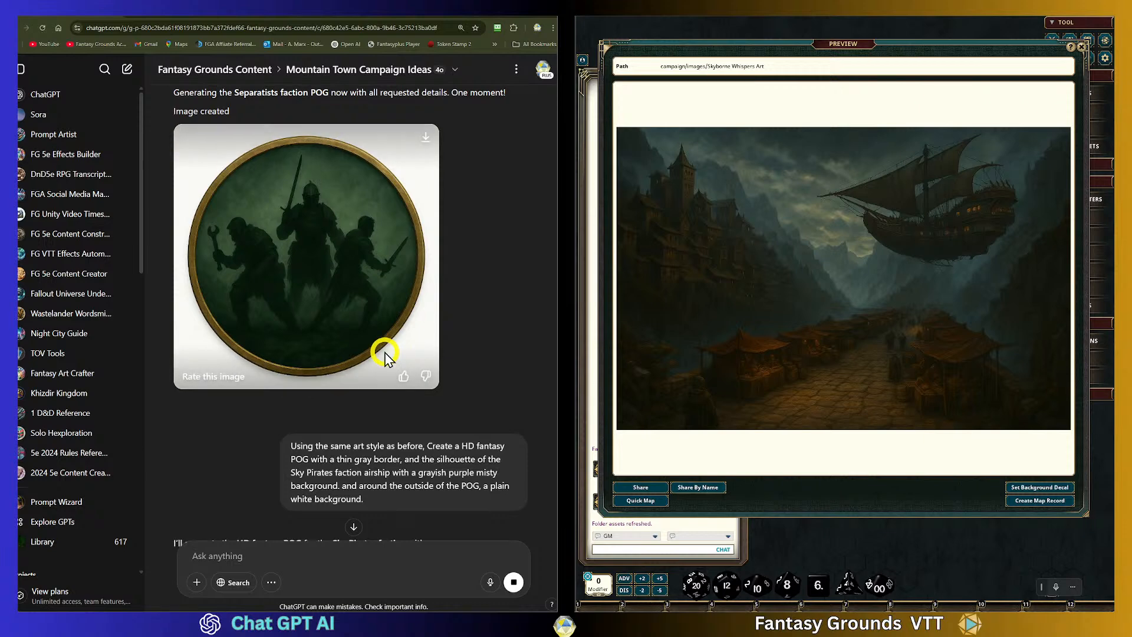
pyautogui.scroll(-5, 384, 354)
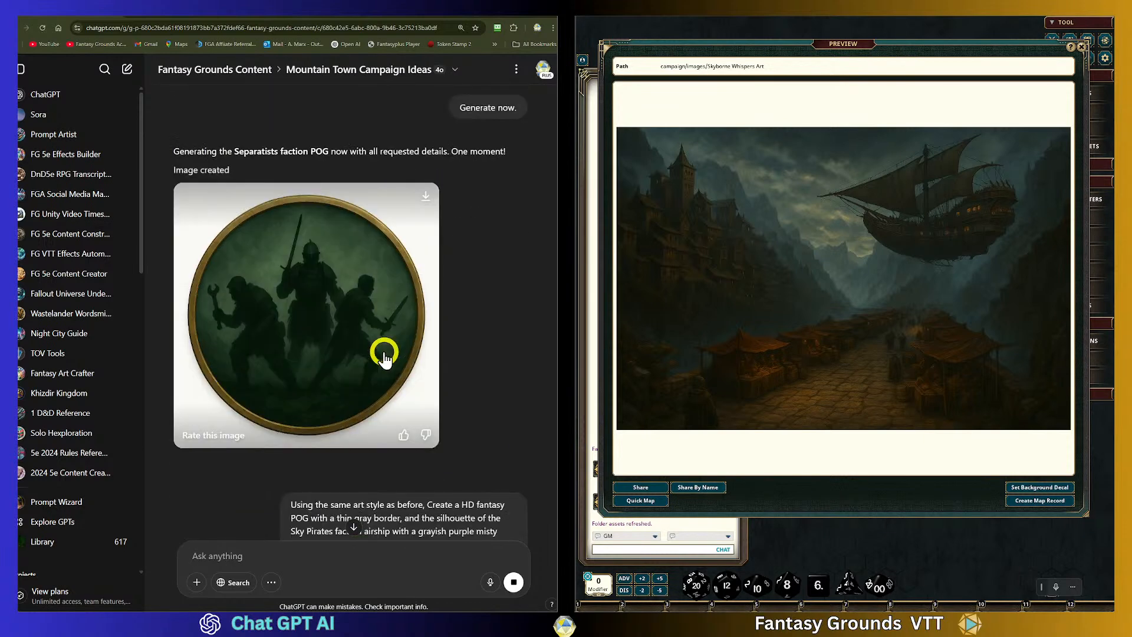
pyautogui.scroll(-7, 384, 356)
pyautogui.scroll(-12, 384, 354)
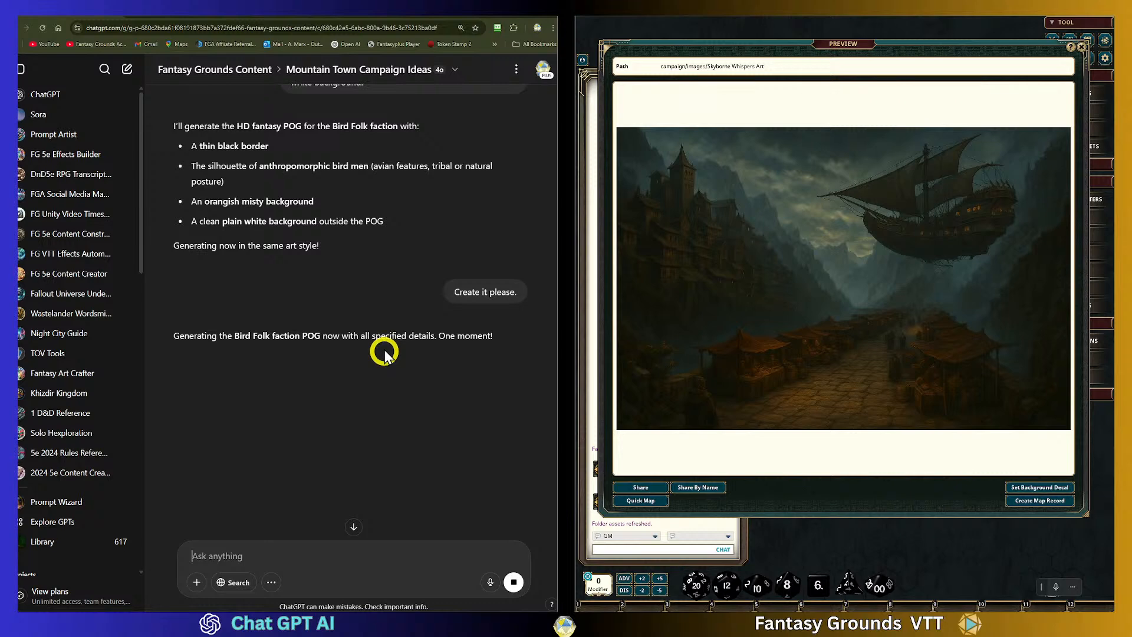
pyautogui.scroll(4, 389, 347)
pyautogui.scroll(3, 390, 344)
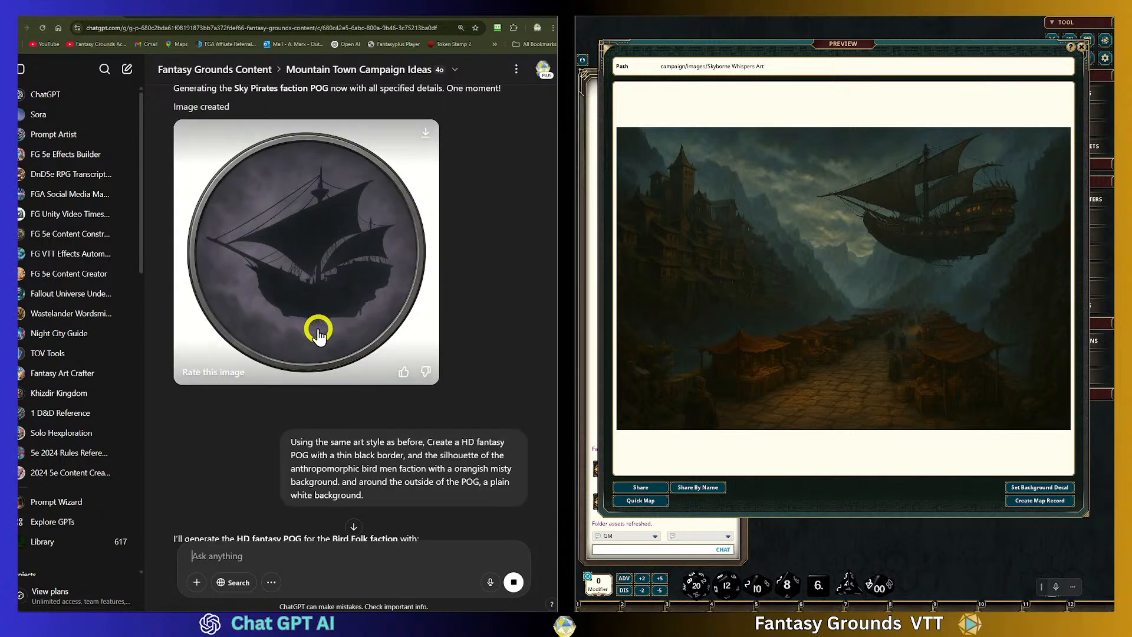
pyautogui.scroll(-4, 316, 340)
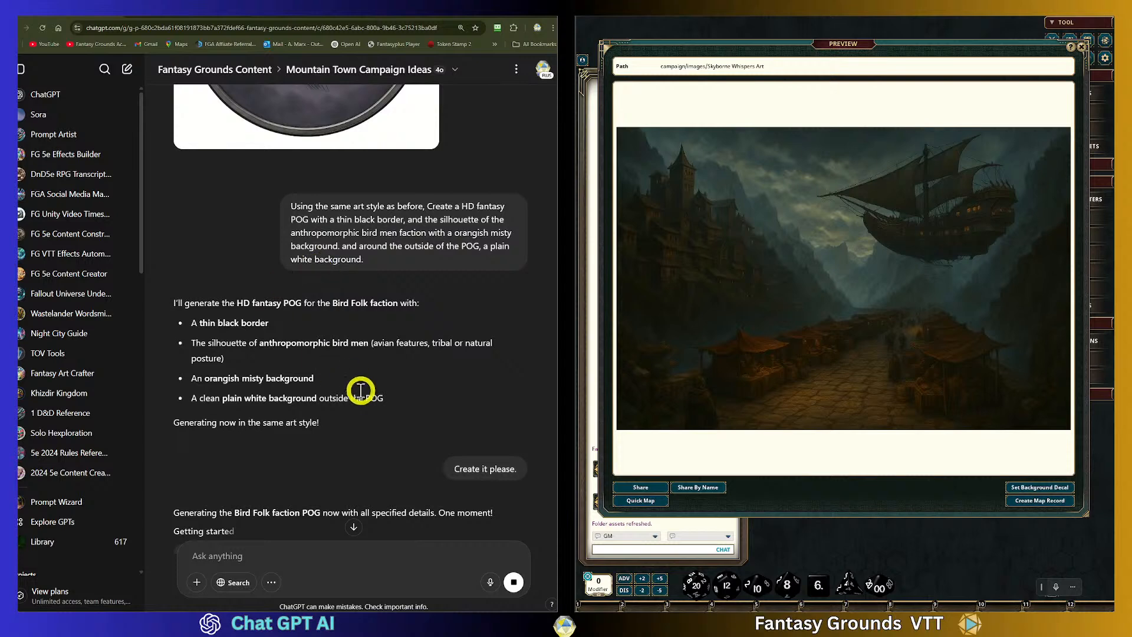
pyautogui.scroll(-5, 359, 397)
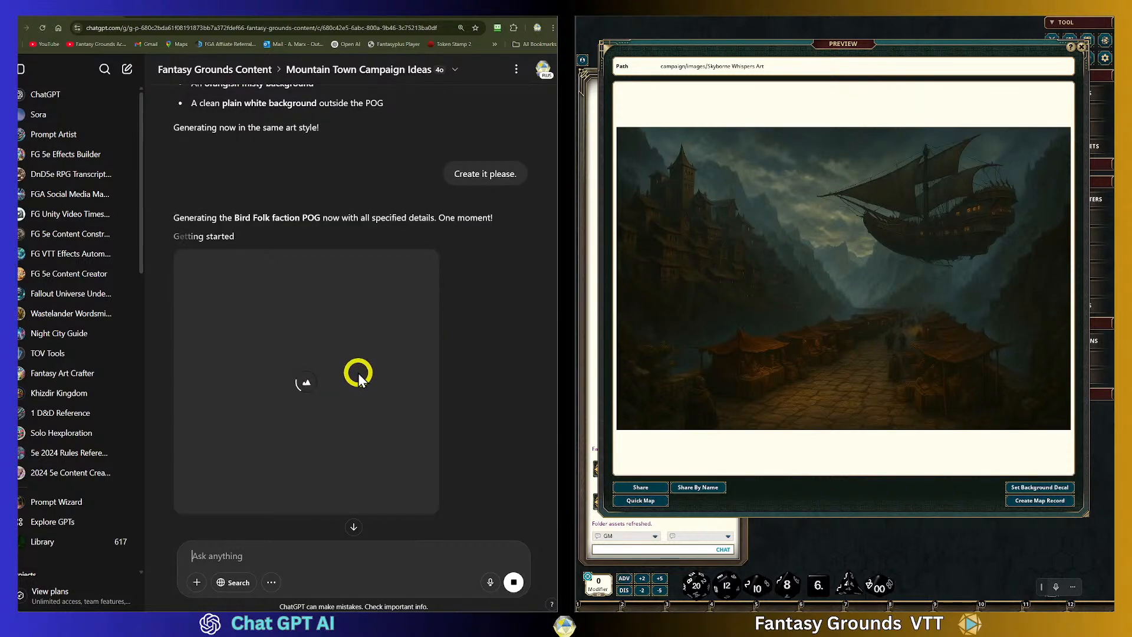
pyautogui.scroll(3, 359, 366)
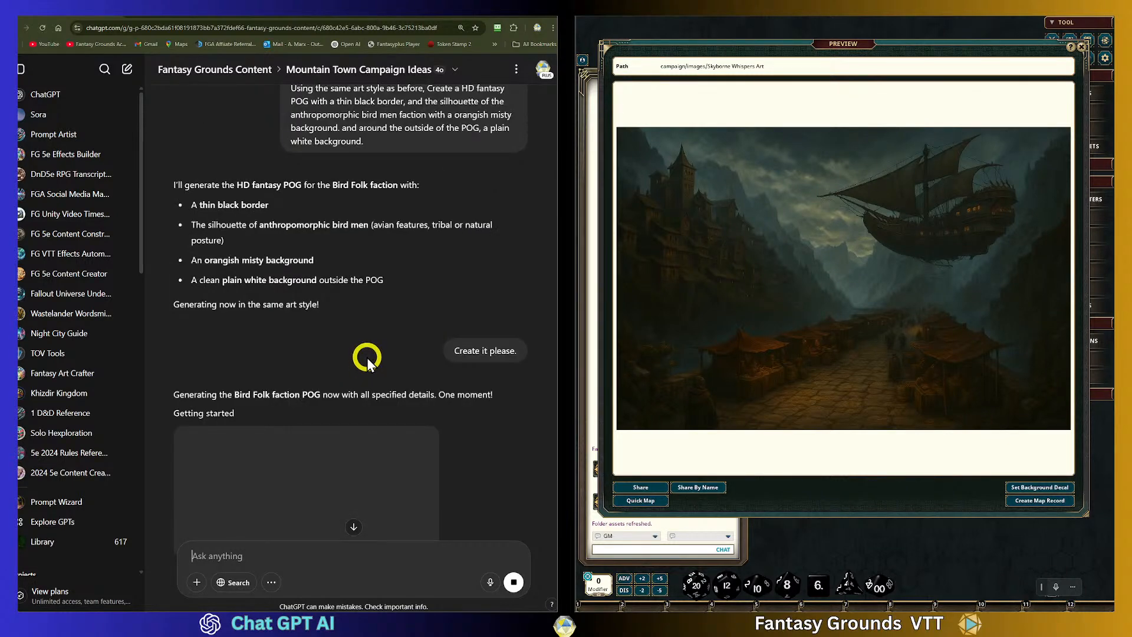
pyautogui.scroll(7, 366, 357)
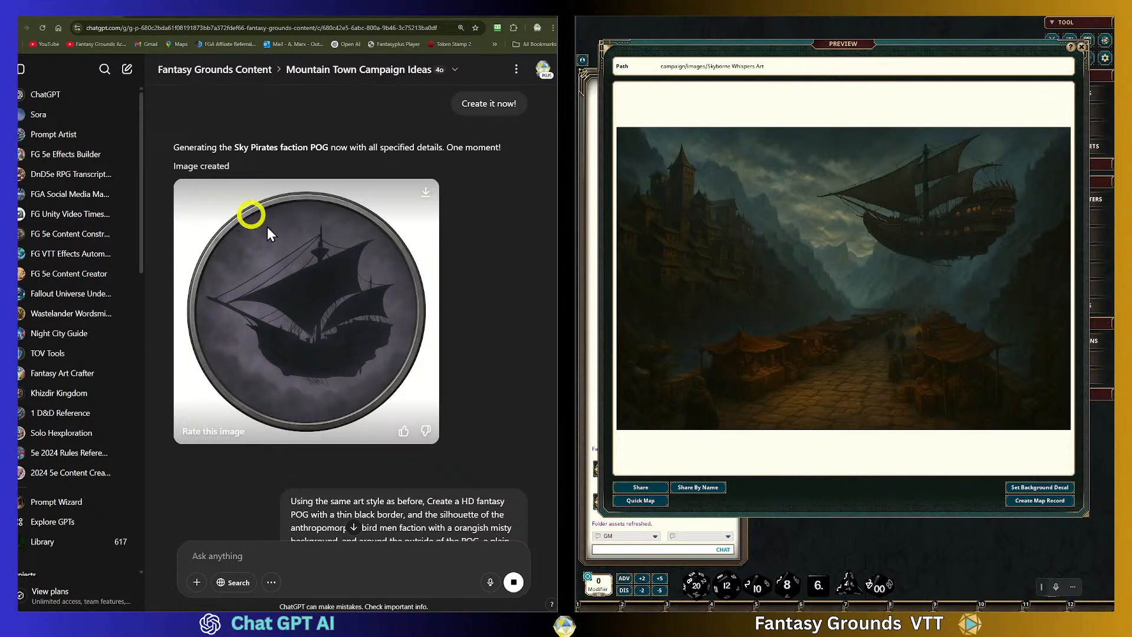
pyautogui.scroll(-13, 293, 370)
pyautogui.scroll(-1, 292, 372)
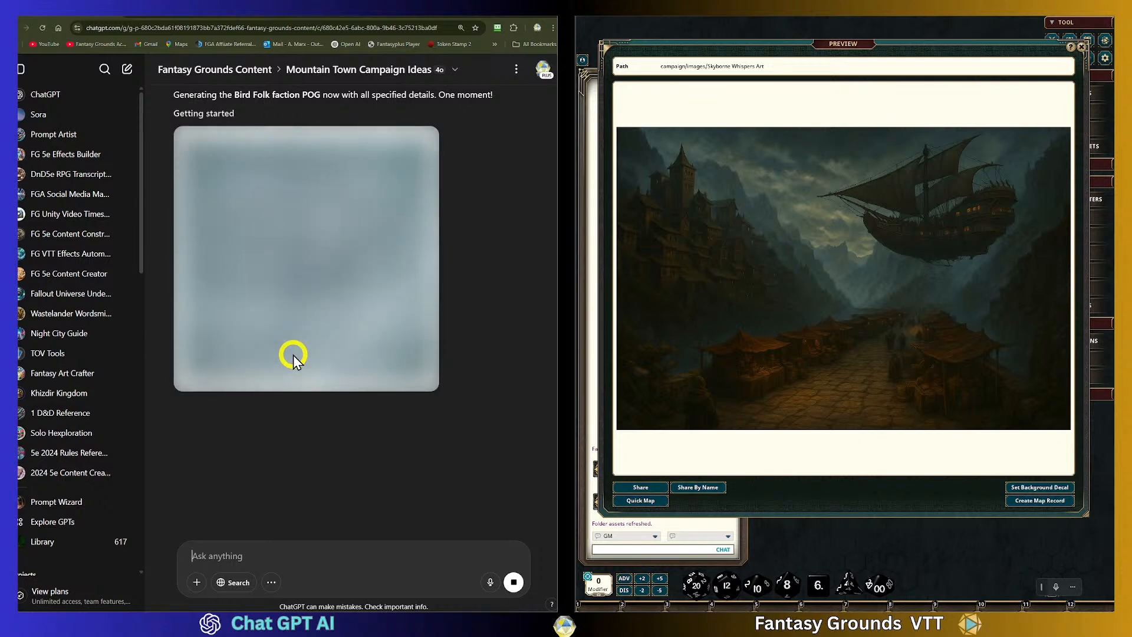
pyautogui.scroll(2, 293, 354)
pyautogui.scroll(-2, 259, 371)
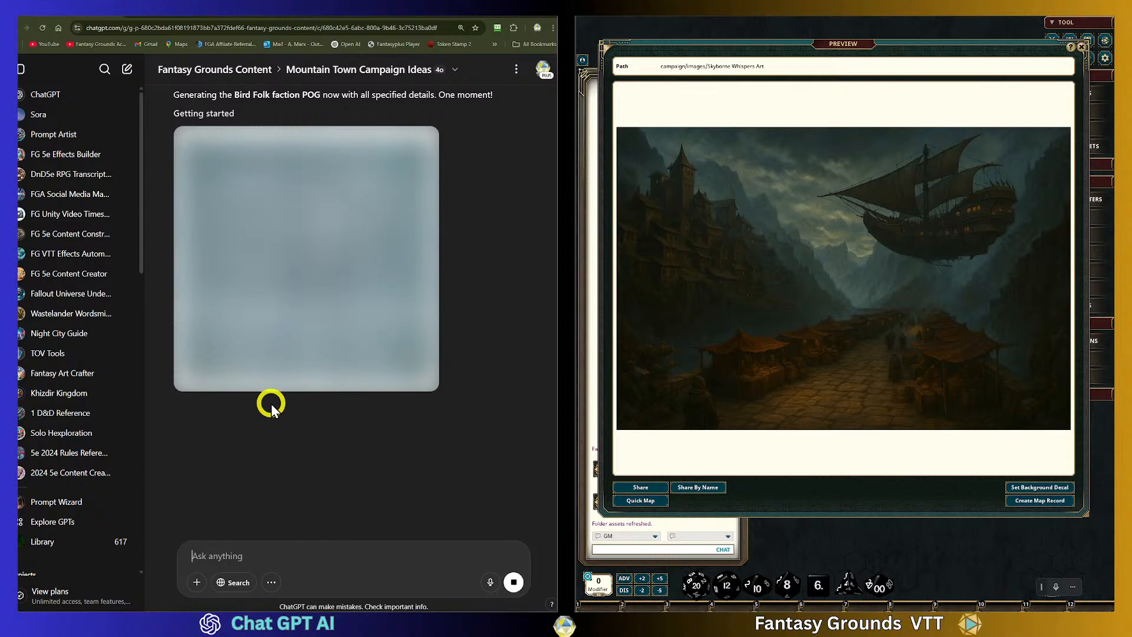
# Reuse the gold-bordered Loyalists POG prompt as a new message and change its border colour to white
pyautogui.click(375, 518)
pyautogui.write('Using the same art style as before, Create a HD fantasy POG with a thin gold border, and the silhouette of the Loyalists faction with a grayish red misty background. and around the outside of the POG, a plain white background.')
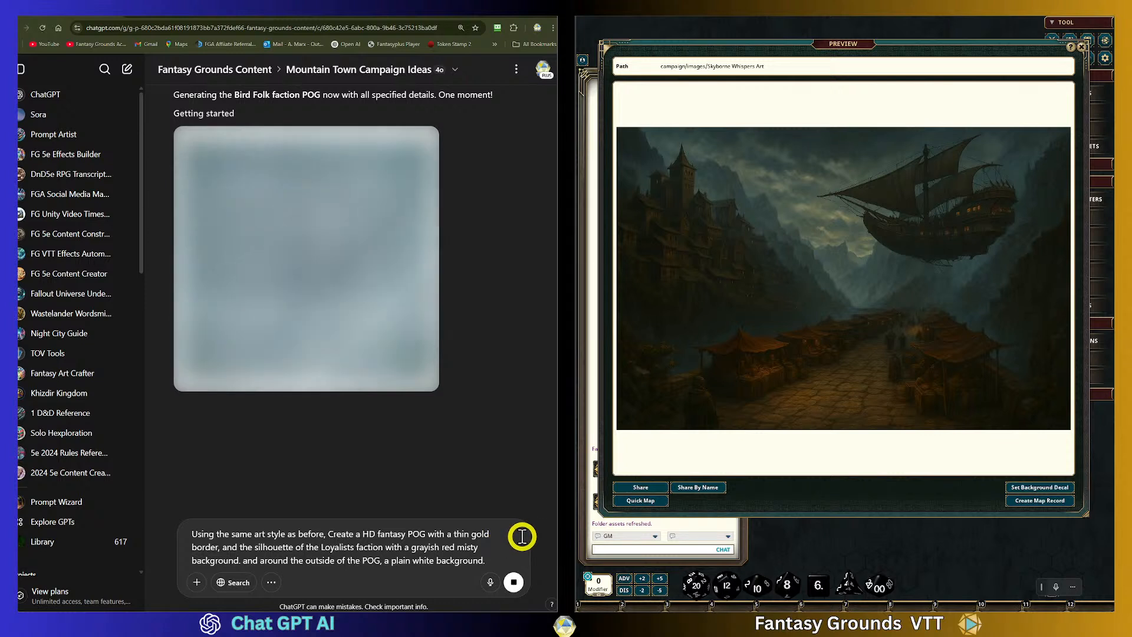
pyautogui.moveTo(491, 533); pyautogui.dragTo(473, 534)
pyautogui.moveTo(493, 533); pyautogui.dragTo(501, 534)
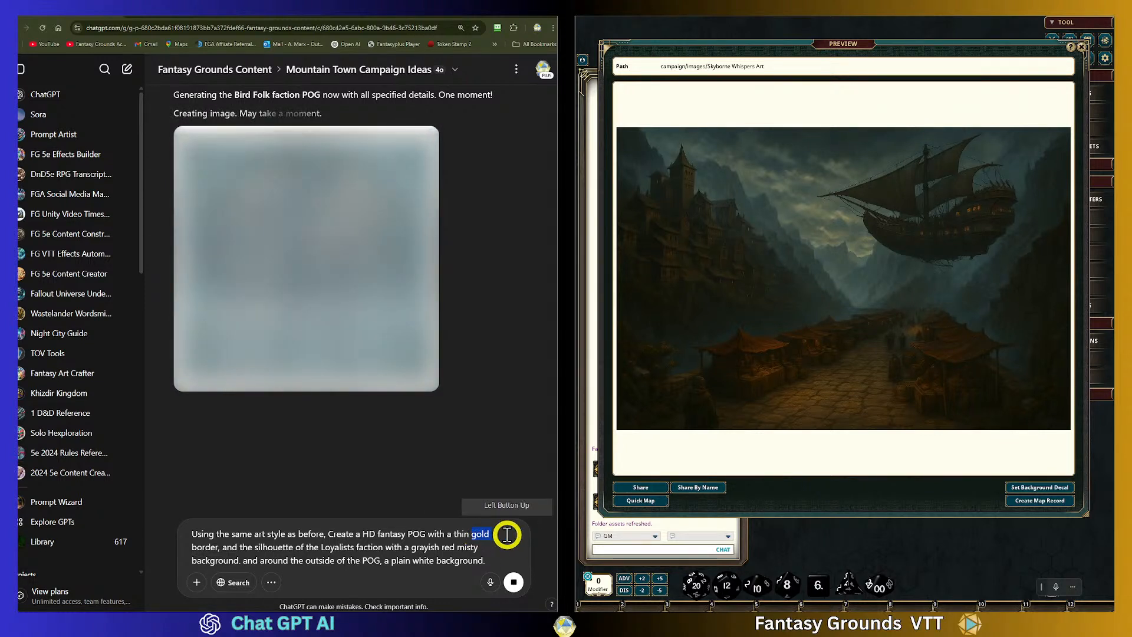
pyautogui.write('white')
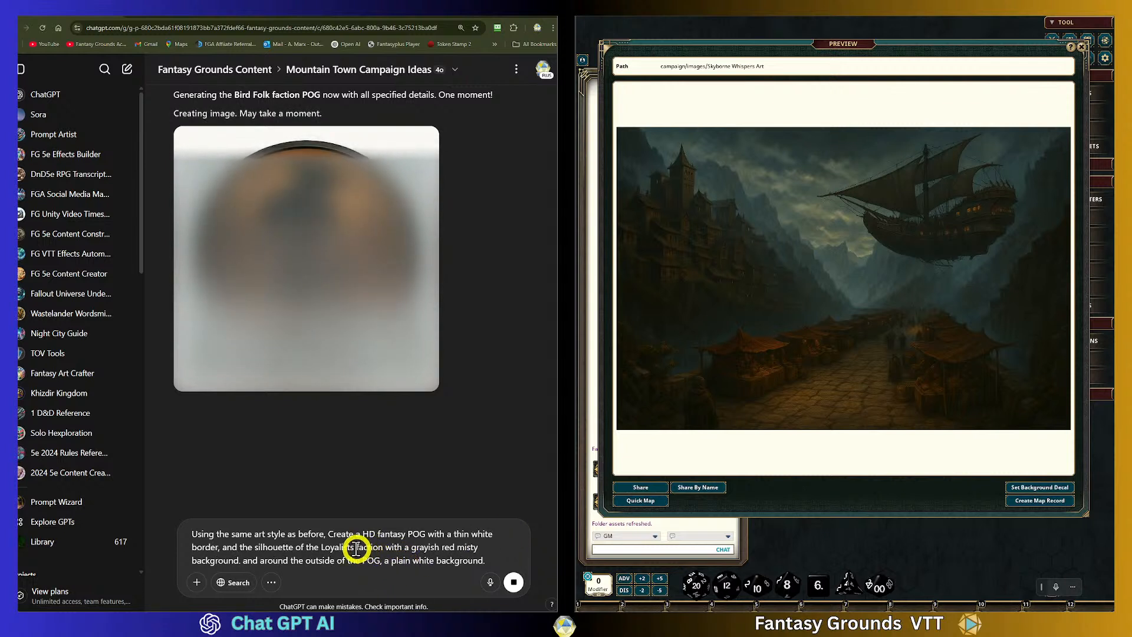
# Replace "Loyalists" in the white-bordered POG prompt with "Spiderghoul" and set the misty background colour to grayish gray
pyautogui.moveTo(354, 547); pyautogui.dragTo(321, 547)
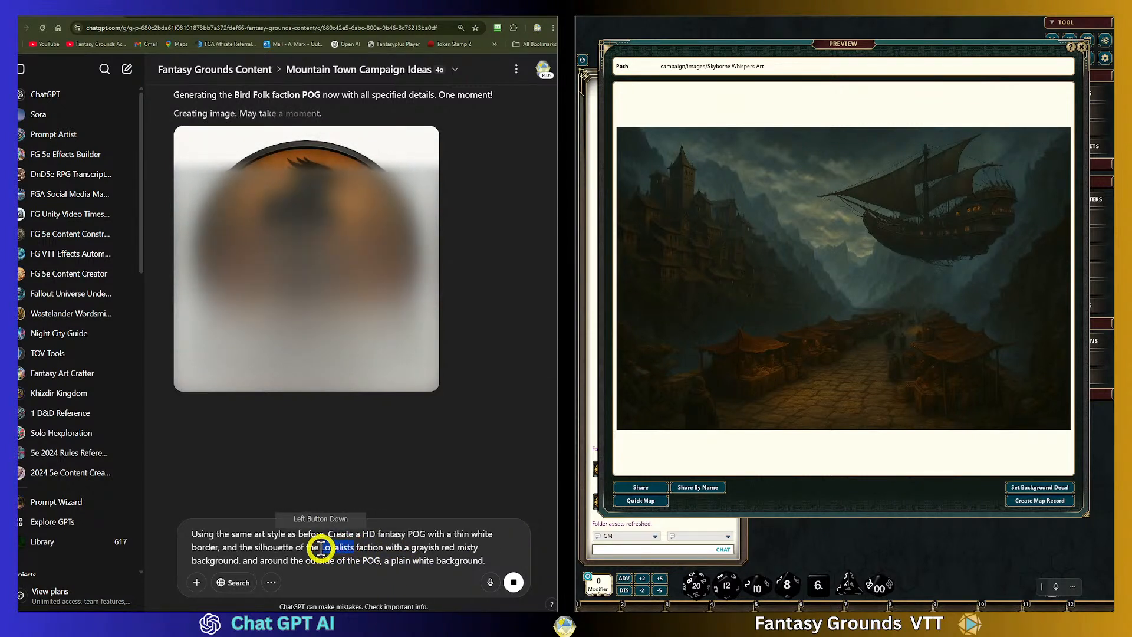
pyautogui.write('Spp')
pyautogui.press('BackSpace')
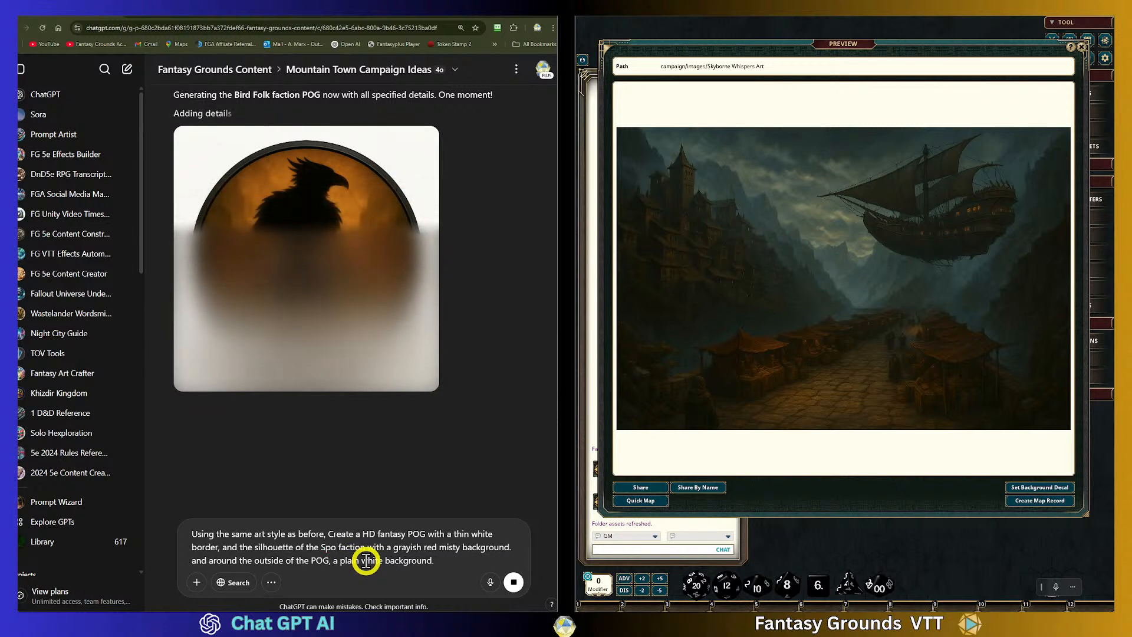
pyautogui.write('idergh')
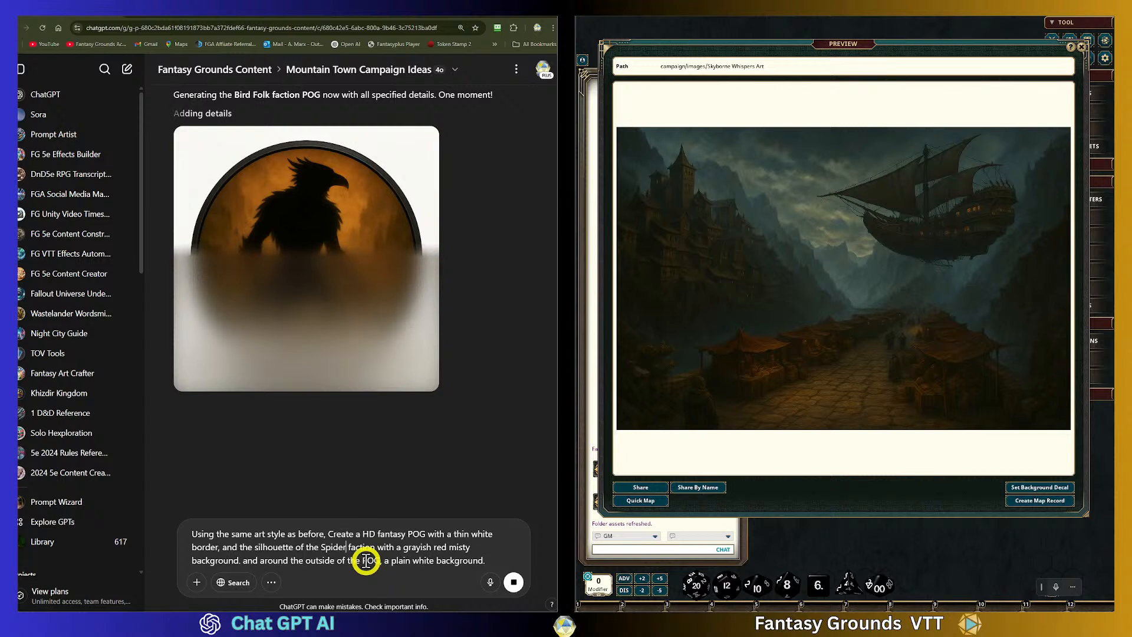
pyautogui.write('ol')
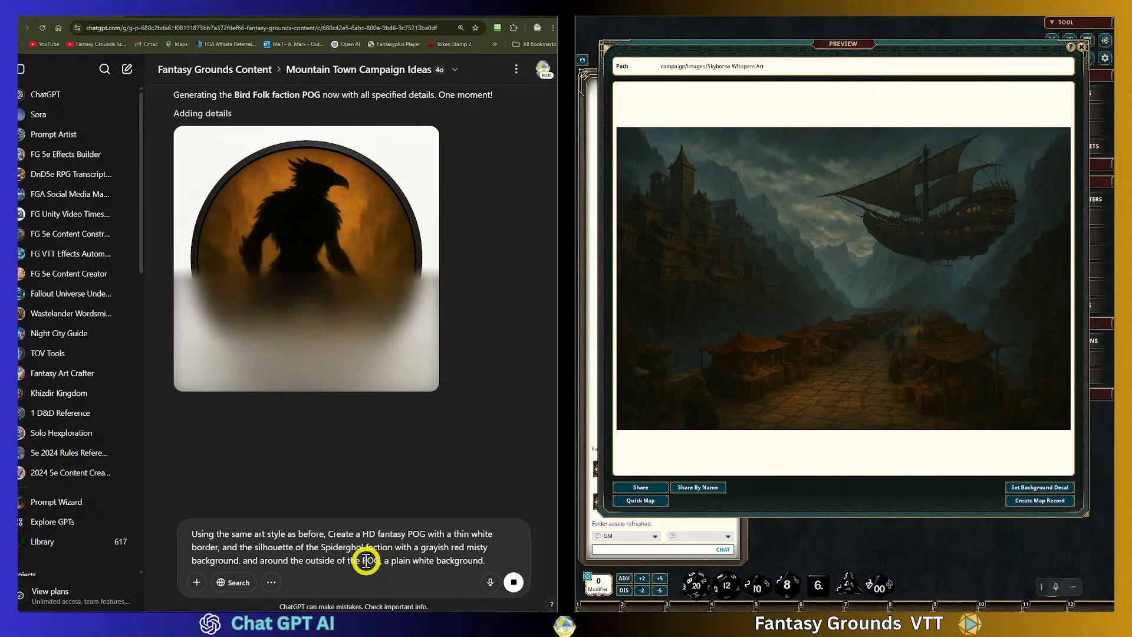
pyautogui.click(362, 545)
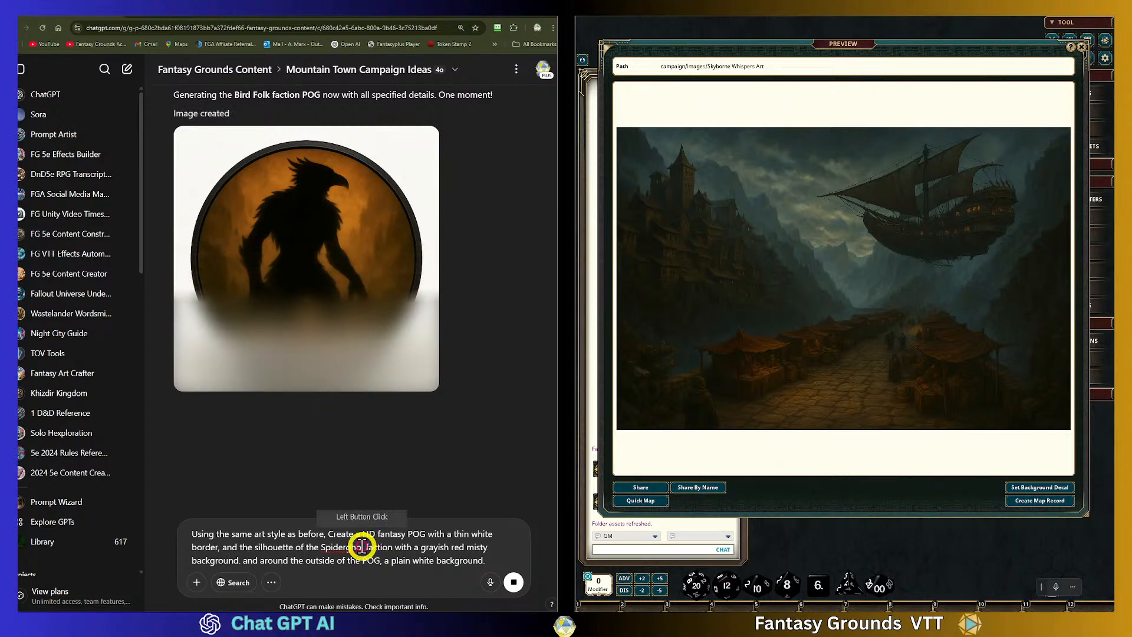
pyautogui.click(393, 553)
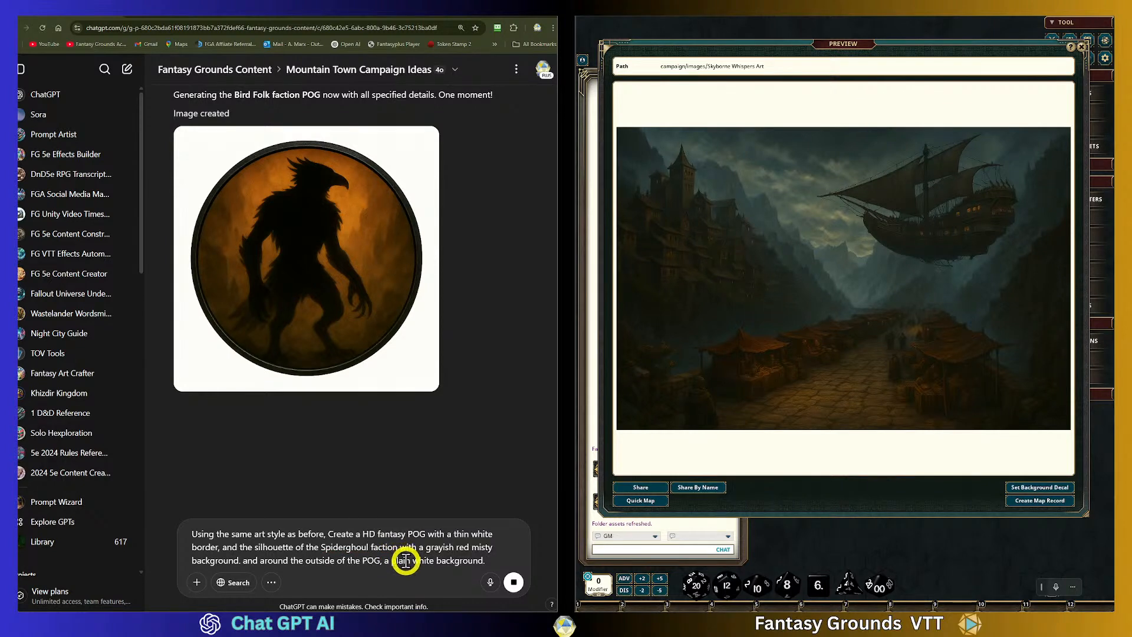
pyautogui.click(457, 547)
pyautogui.doubleClick(458, 547)
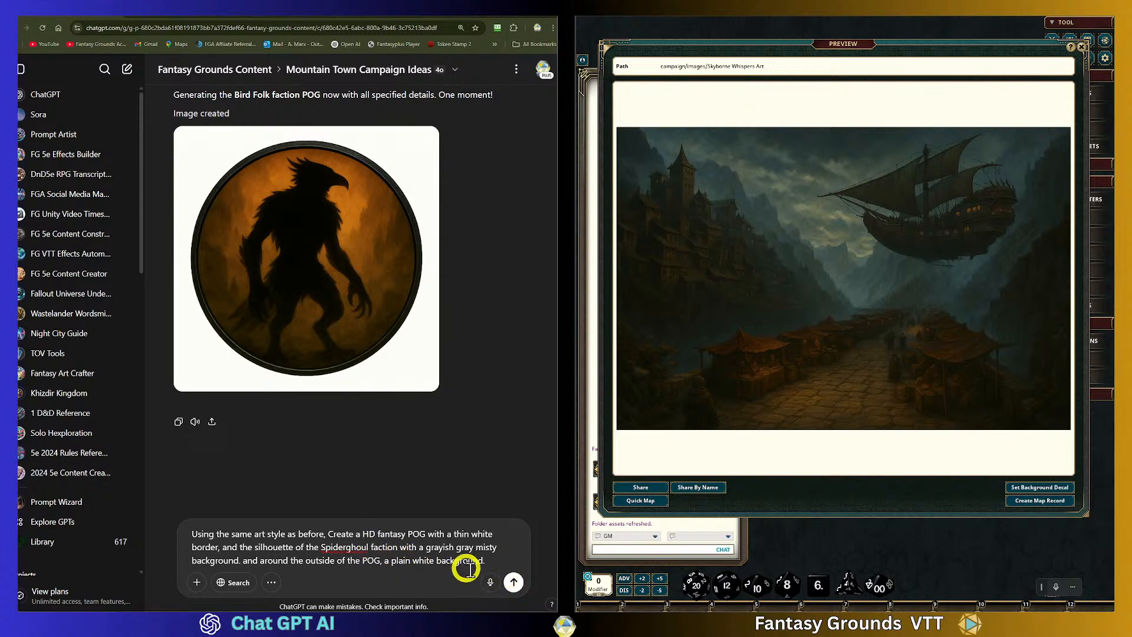
# Refine the faction wording in the prompt to "Spider-ghoul creature" and send the prompt
pyautogui.click(368, 547)
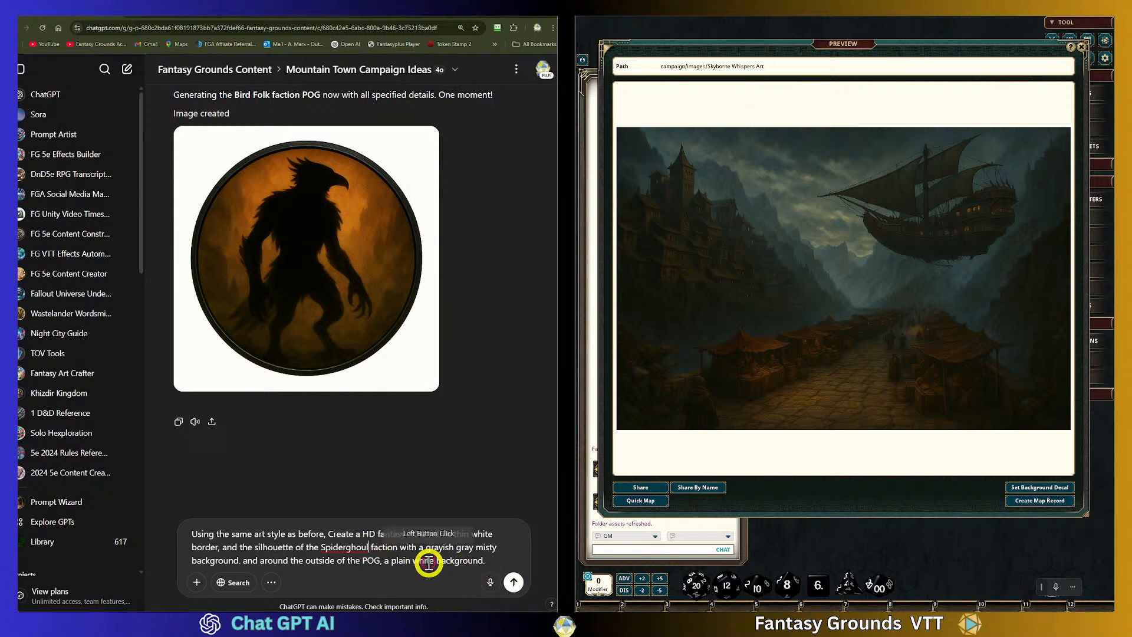
pyautogui.write('creature')
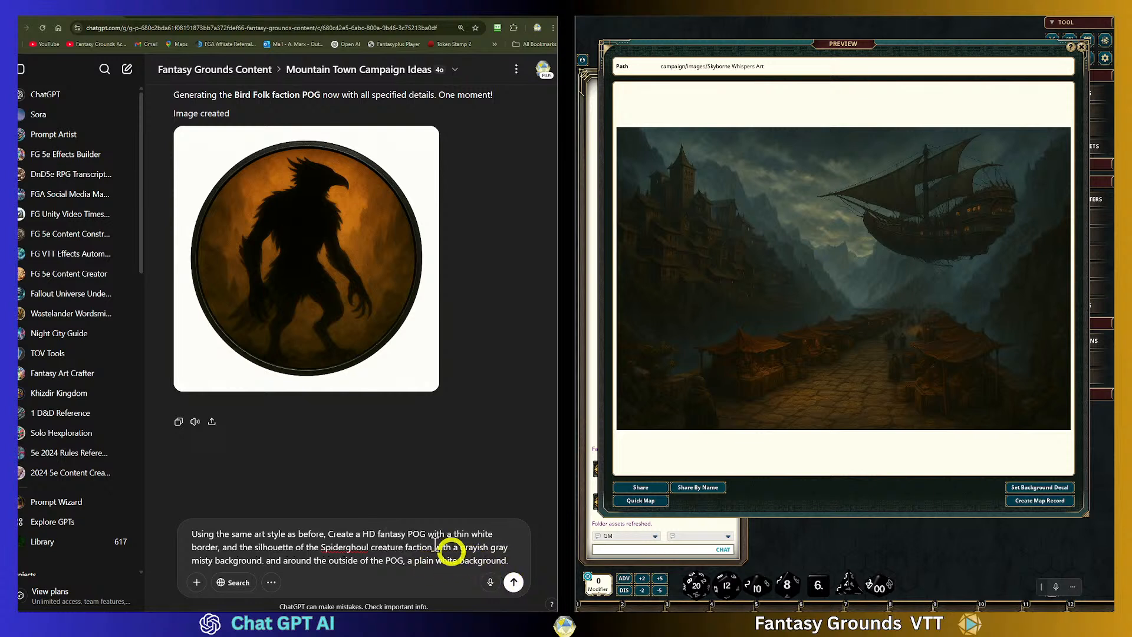
pyautogui.click(345, 548)
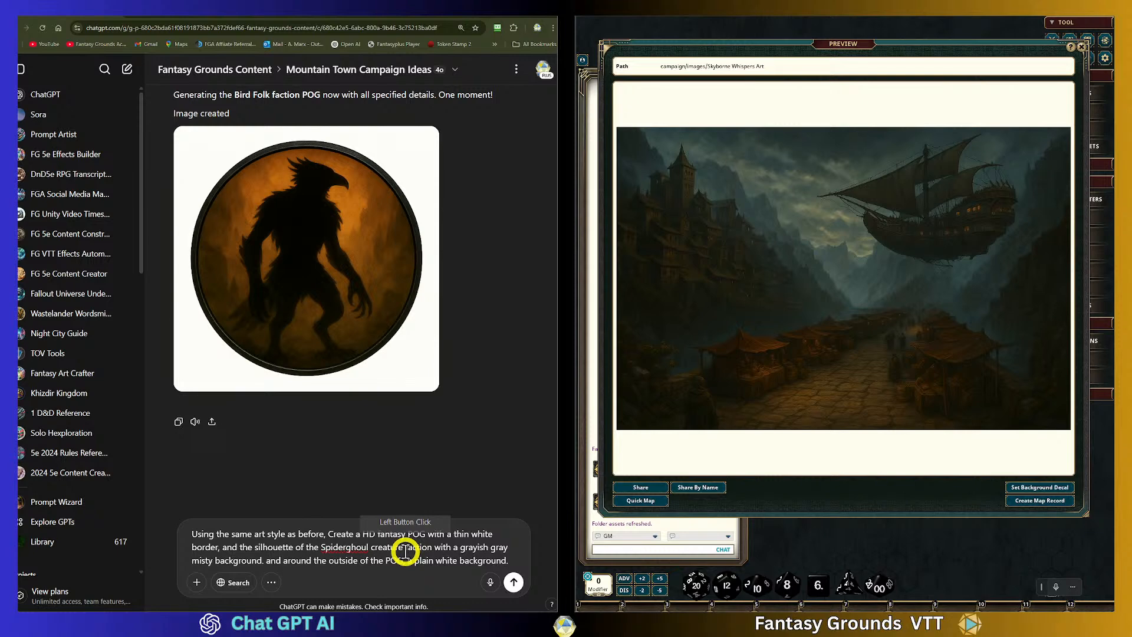
pyautogui.write('-')
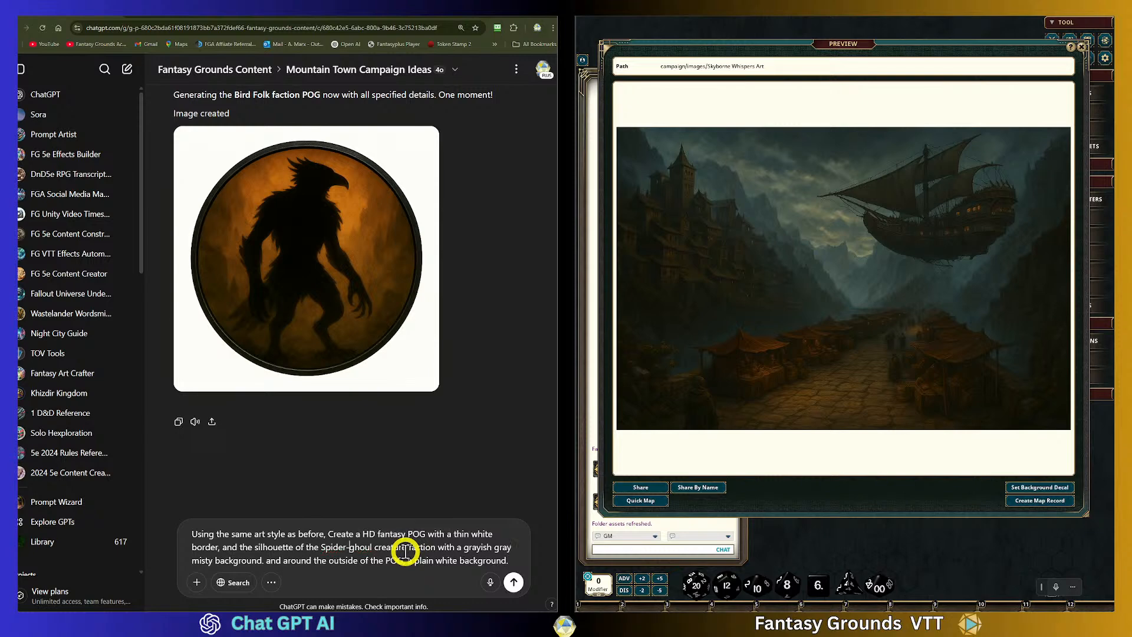
pyautogui.click(513, 583)
pyautogui.scroll(5, 464, 476)
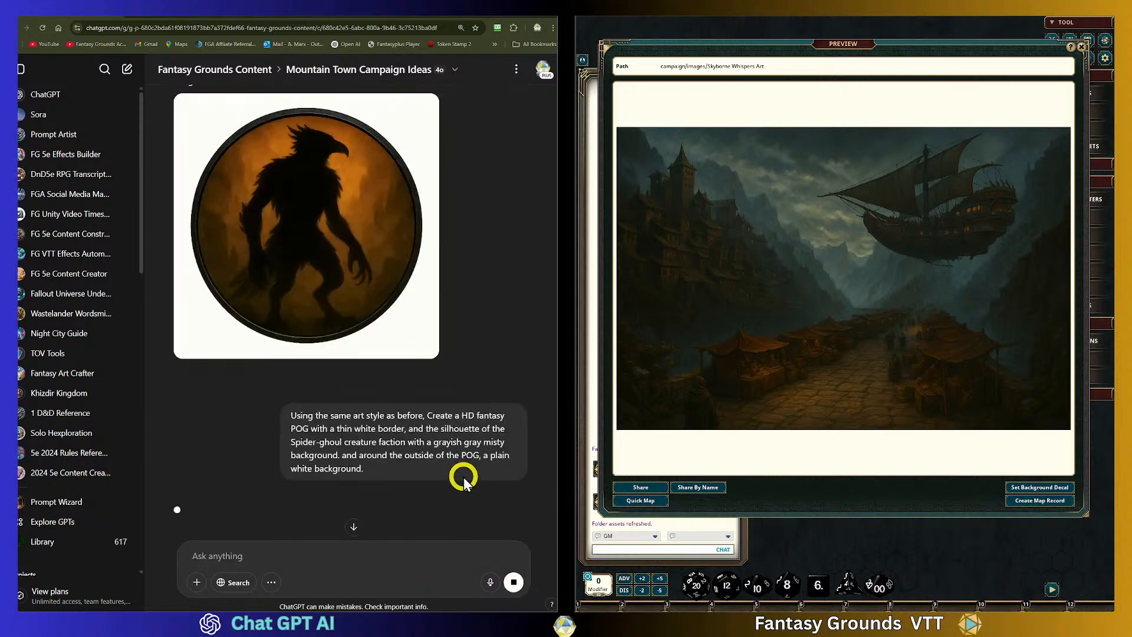
pyautogui.scroll(-3, 326, 440)
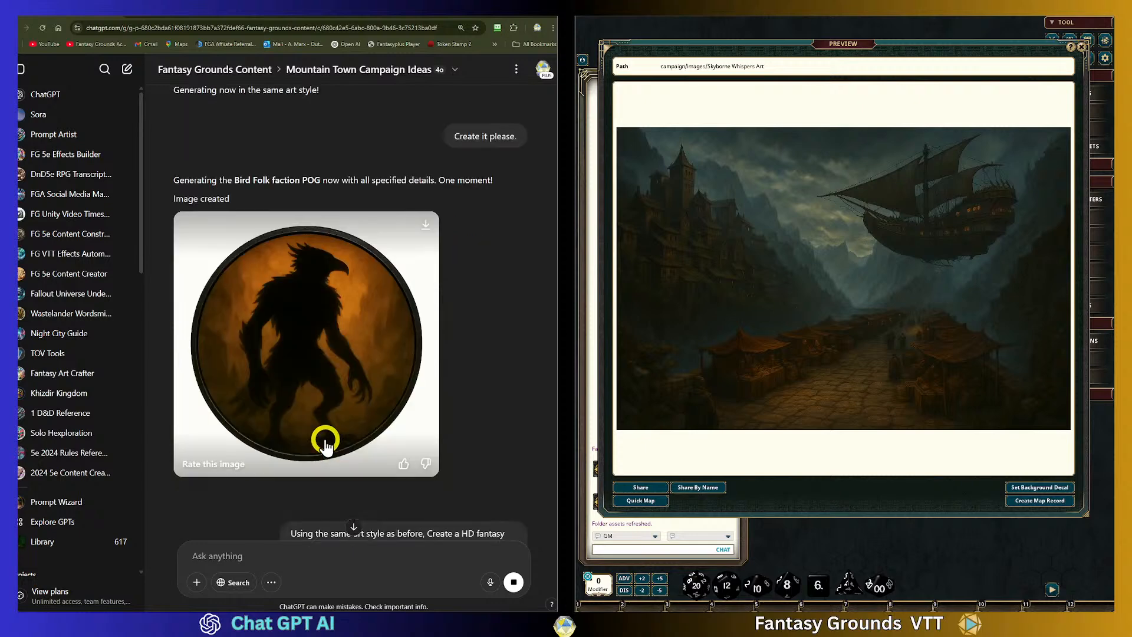
# Review the earlier POGs and the reply to the Spider-ghoul prompt, and send "Do it." to start generating the image
pyautogui.scroll(2, 325, 440)
pyautogui.scroll(6, 316, 428)
pyautogui.scroll(15, 317, 428)
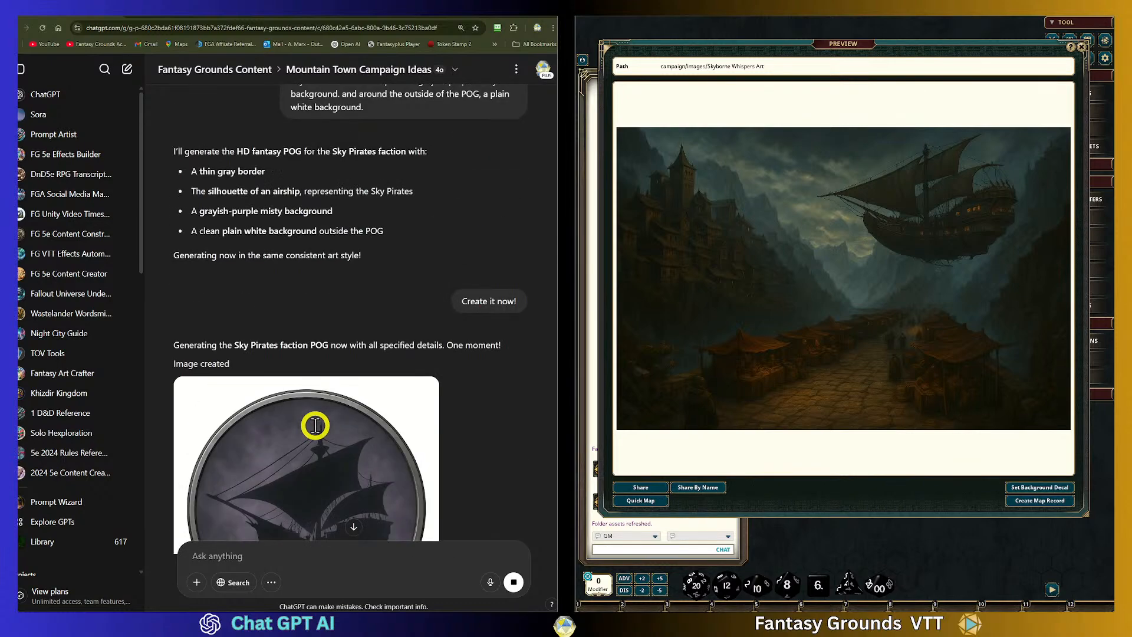
pyautogui.scroll(-15, 313, 424)
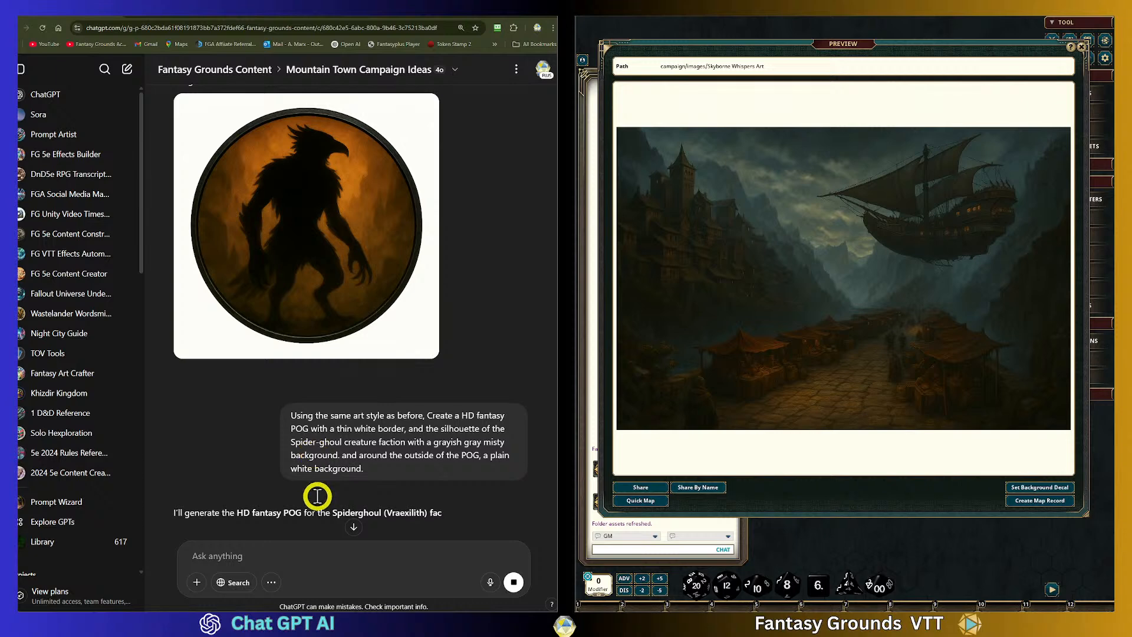
pyautogui.scroll(-4, 312, 472)
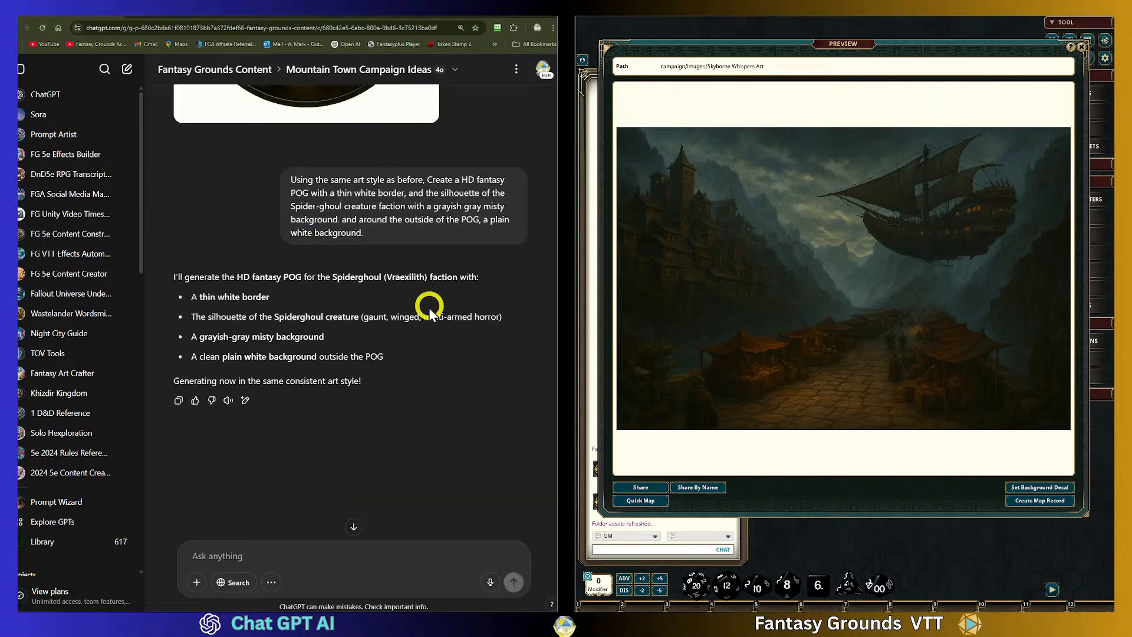
pyautogui.click(244, 557)
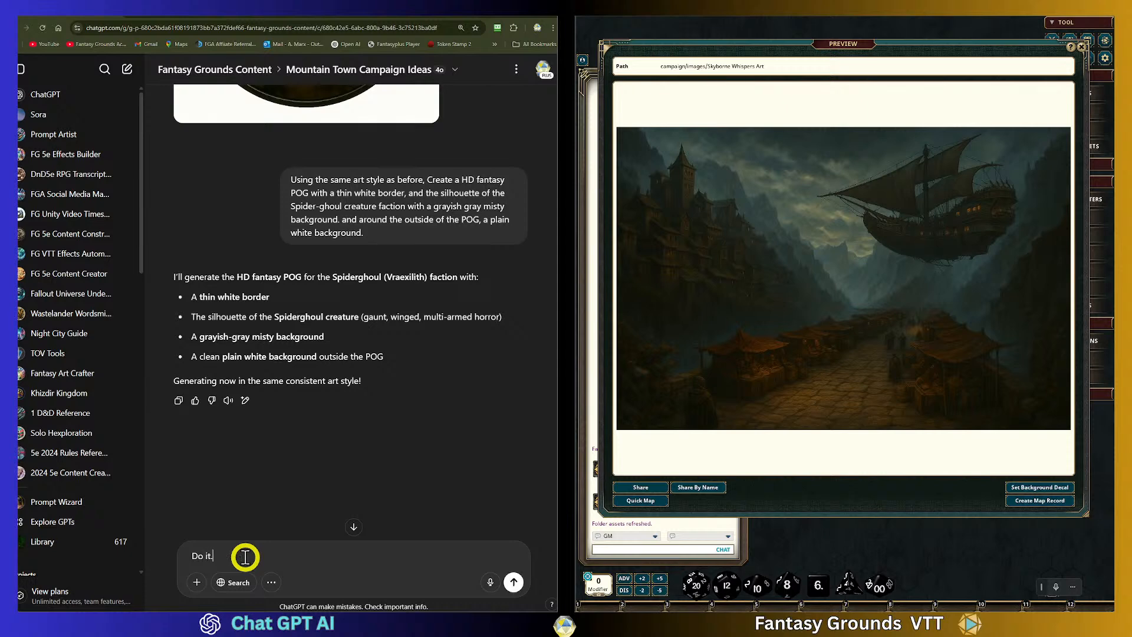
pyautogui.write('Do it.')
pyautogui.press('Return')
# Reread the Bird Folk POG prompt and follow the Spiderghoul POG's generation, examining the resulting image
pyautogui.scroll(12, 356, 457)
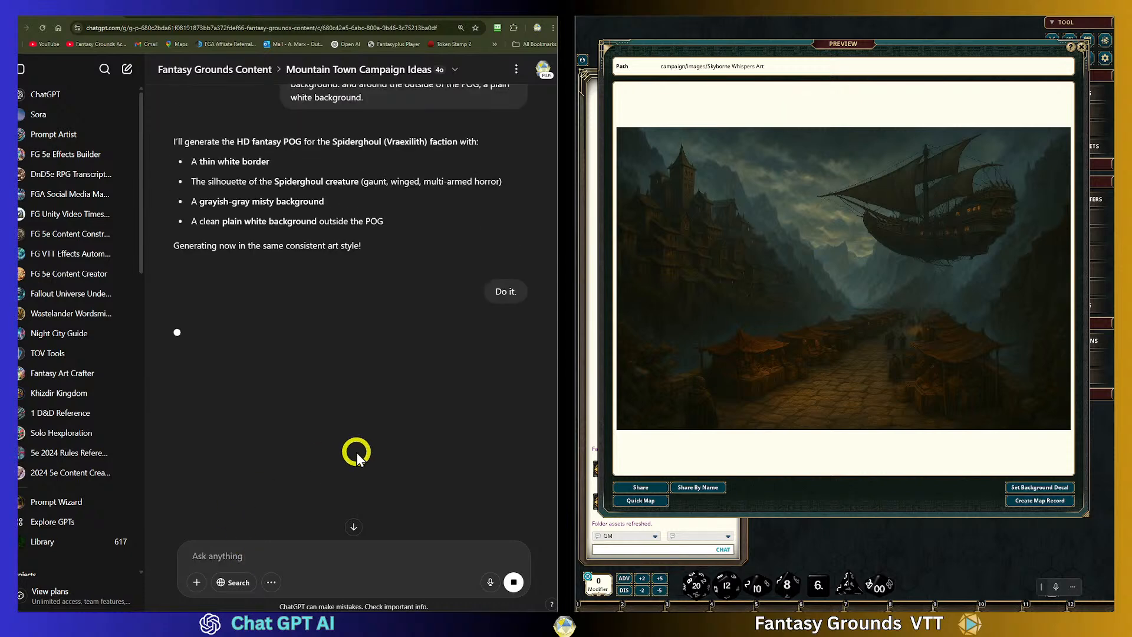
pyautogui.scroll(-3, 356, 451)
pyautogui.scroll(-3, 356, 450)
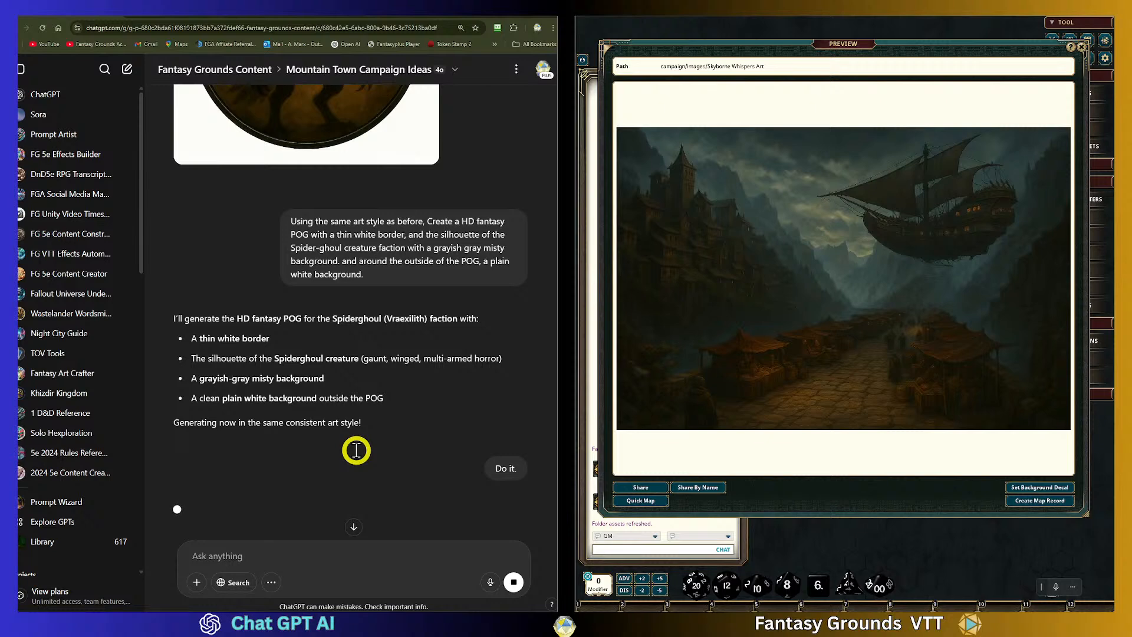
pyautogui.scroll(10, 353, 445)
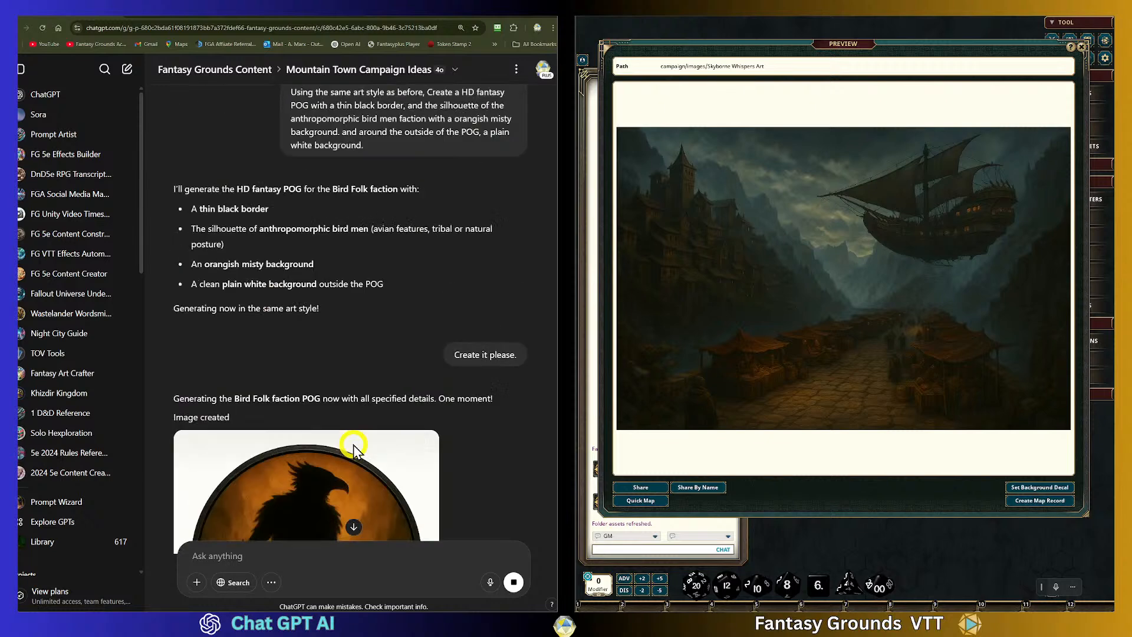
pyautogui.scroll(-10, 352, 445)
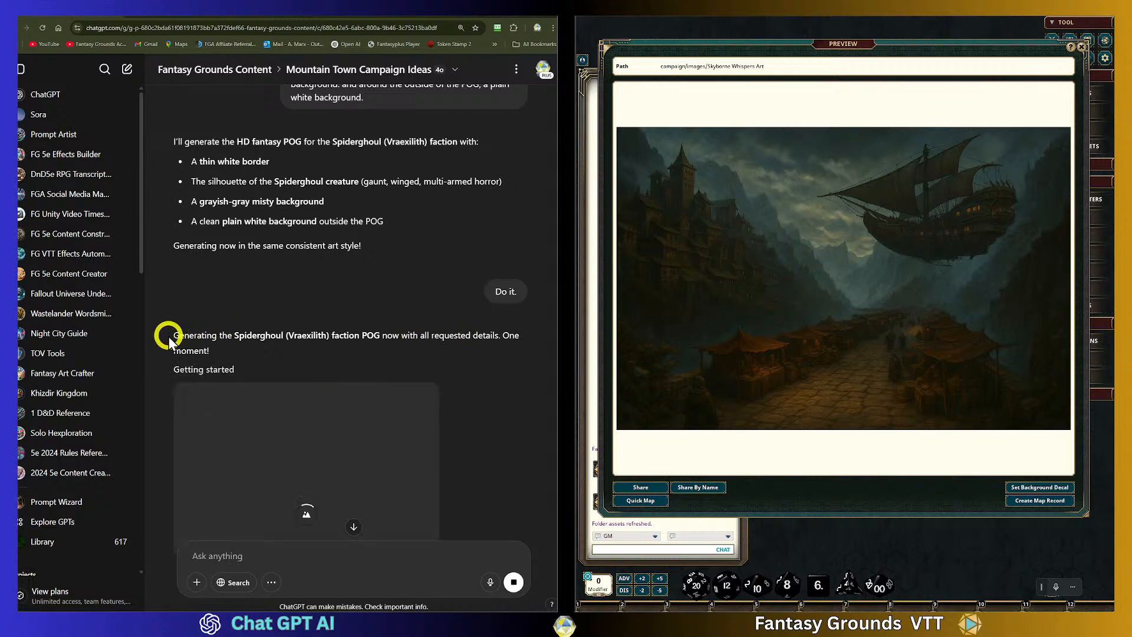
pyautogui.moveTo(178, 335); pyautogui.dragTo(247, 348)
pyautogui.click(366, 343)
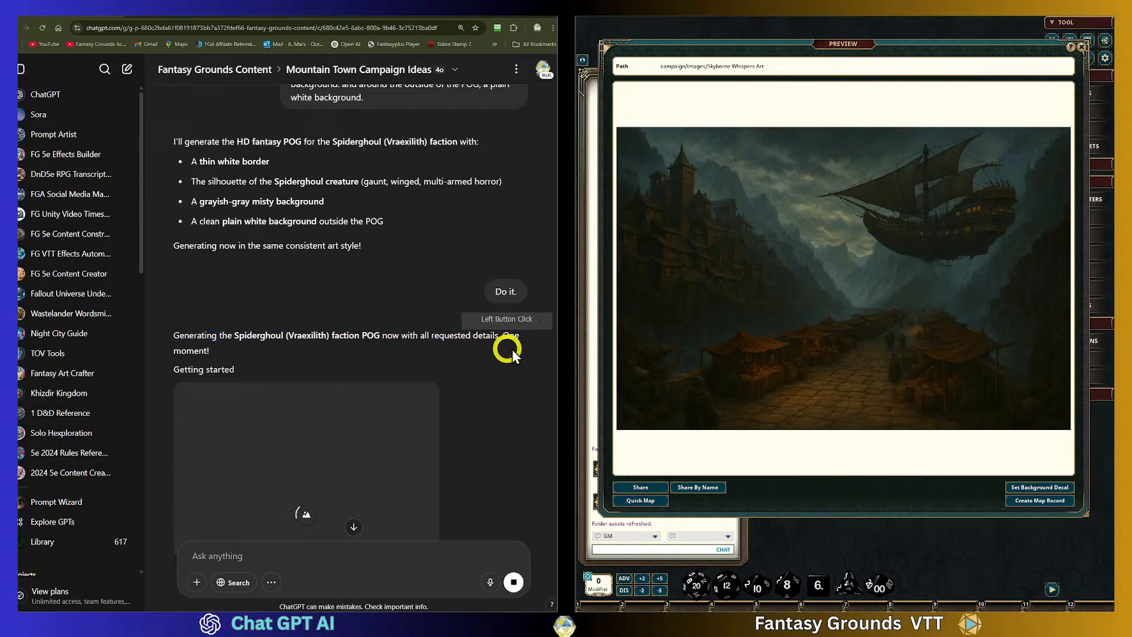
pyautogui.scroll(-1, 526, 395)
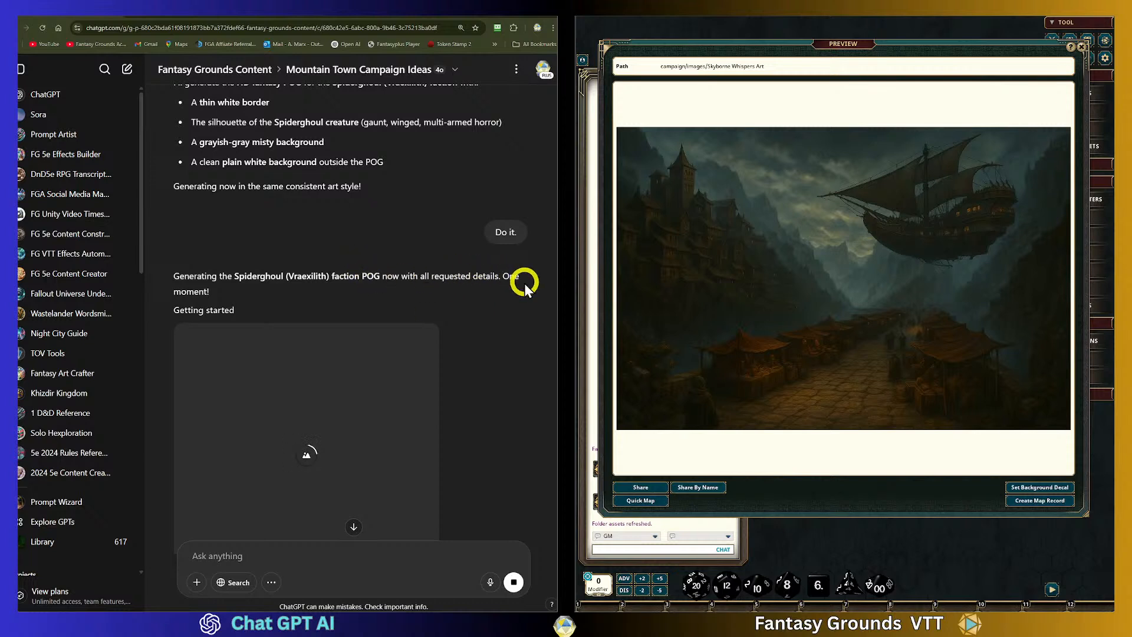
pyautogui.click(500, 310)
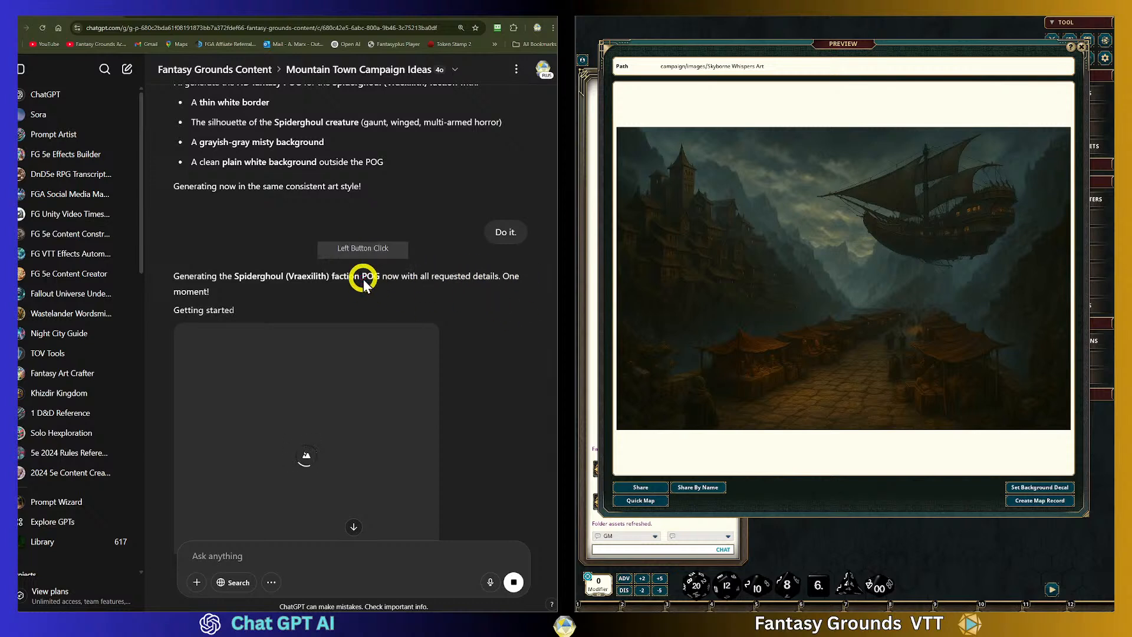
pyautogui.scroll(-1, 456, 395)
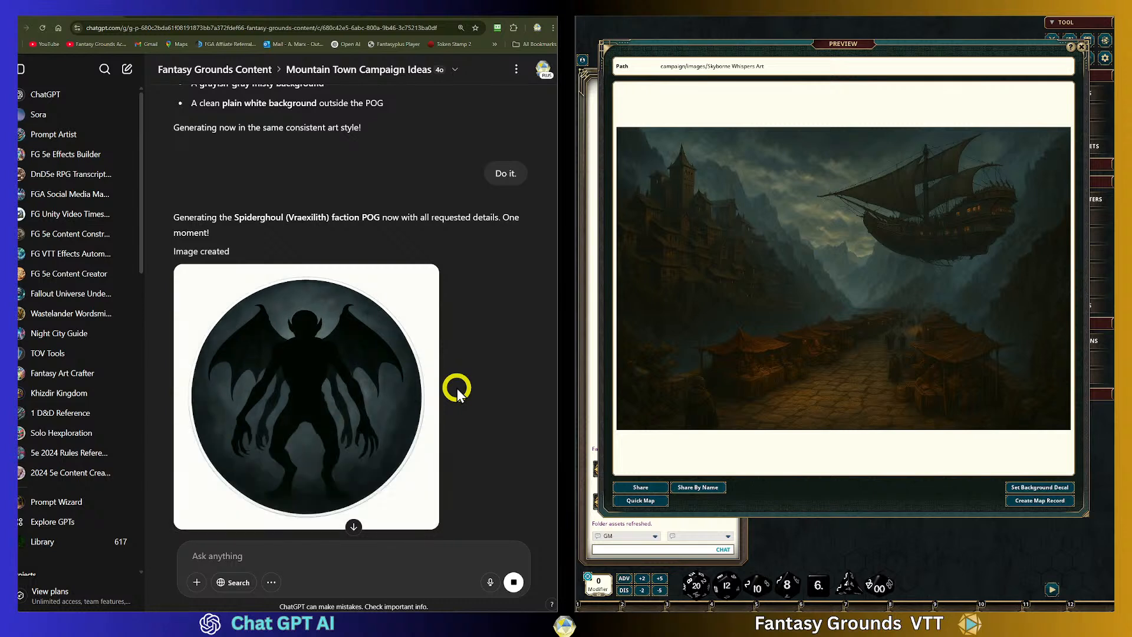
pyautogui.scroll(-1, 247, 226)
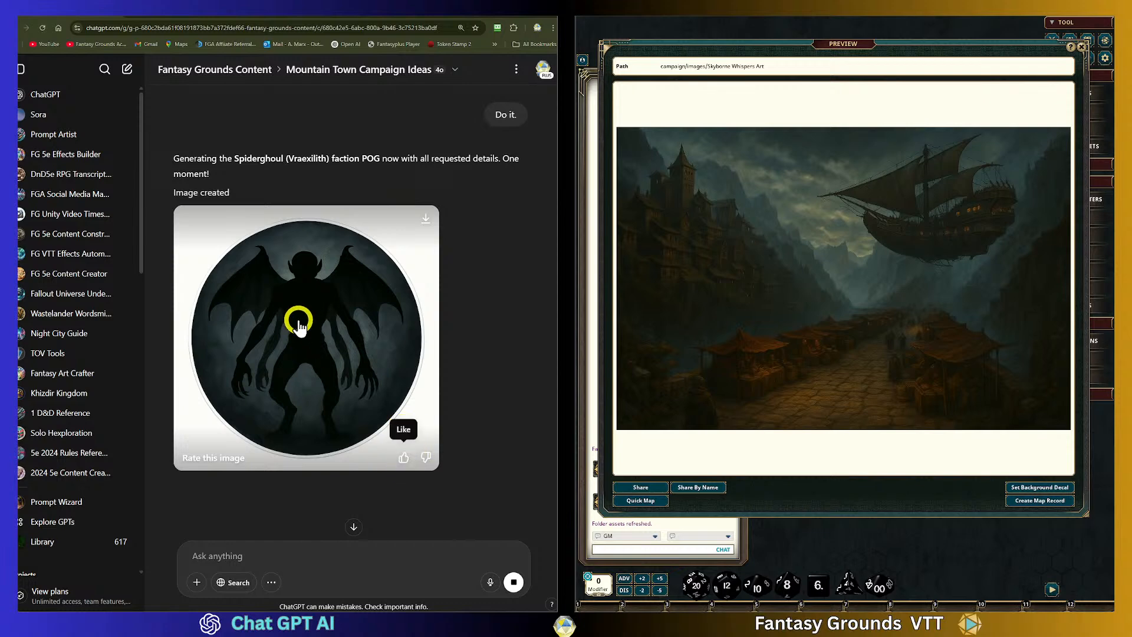
pyautogui.scroll(1, 312, 327)
pyautogui.scroll(-1, 313, 327)
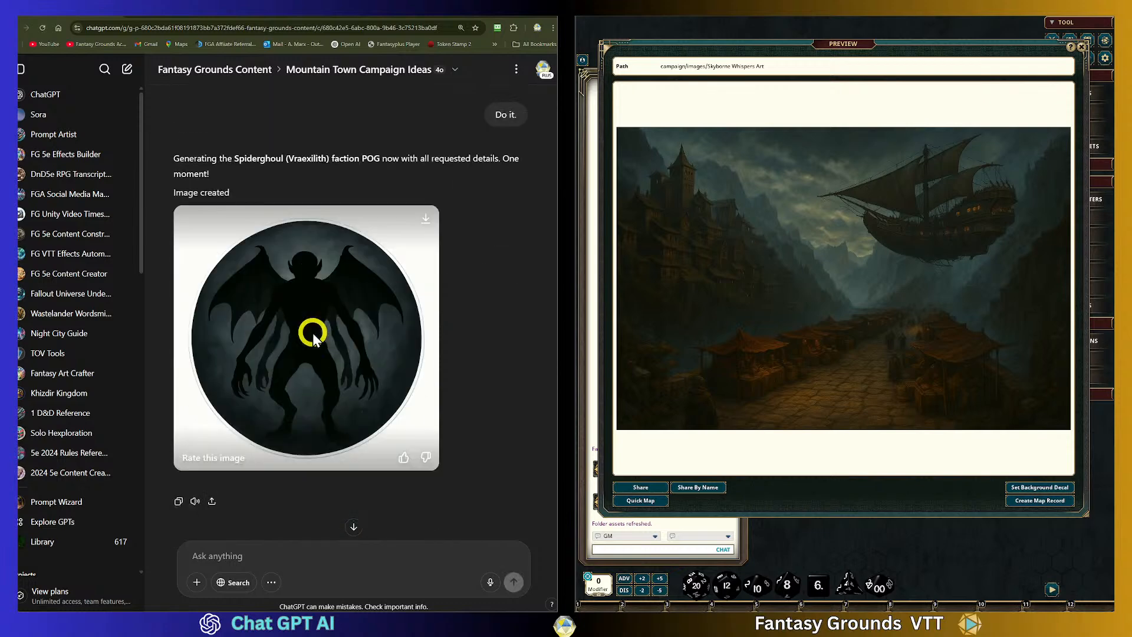
# View the Bird Folk POG at full size and return to the conversation
pyautogui.scroll(6, 341, 372)
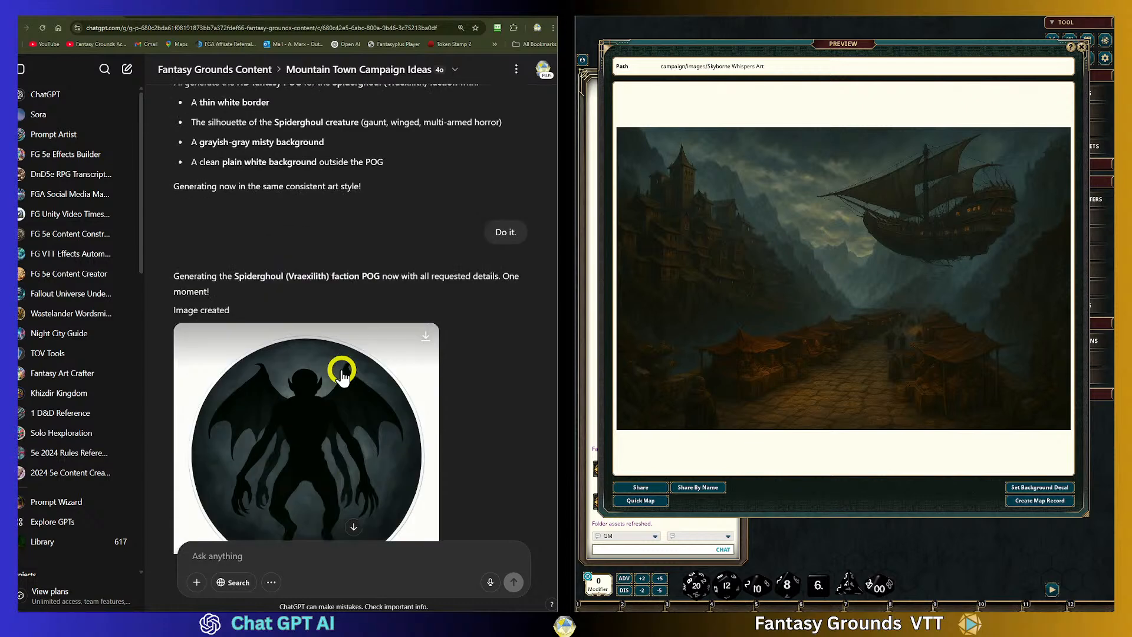
pyautogui.scroll(4, 342, 372)
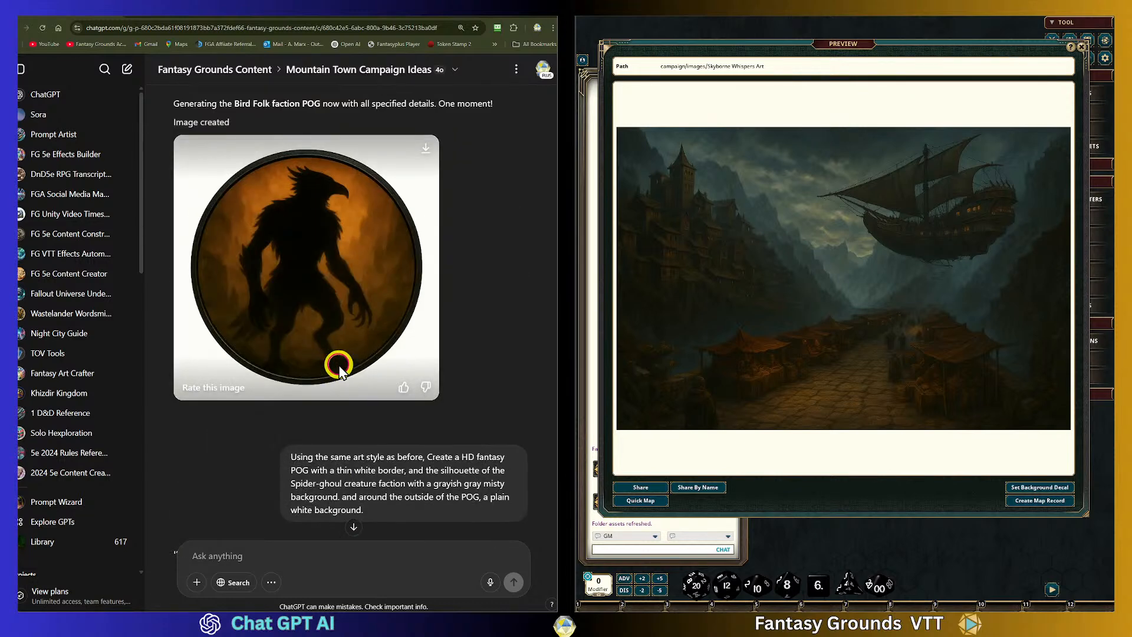
pyautogui.click(338, 352)
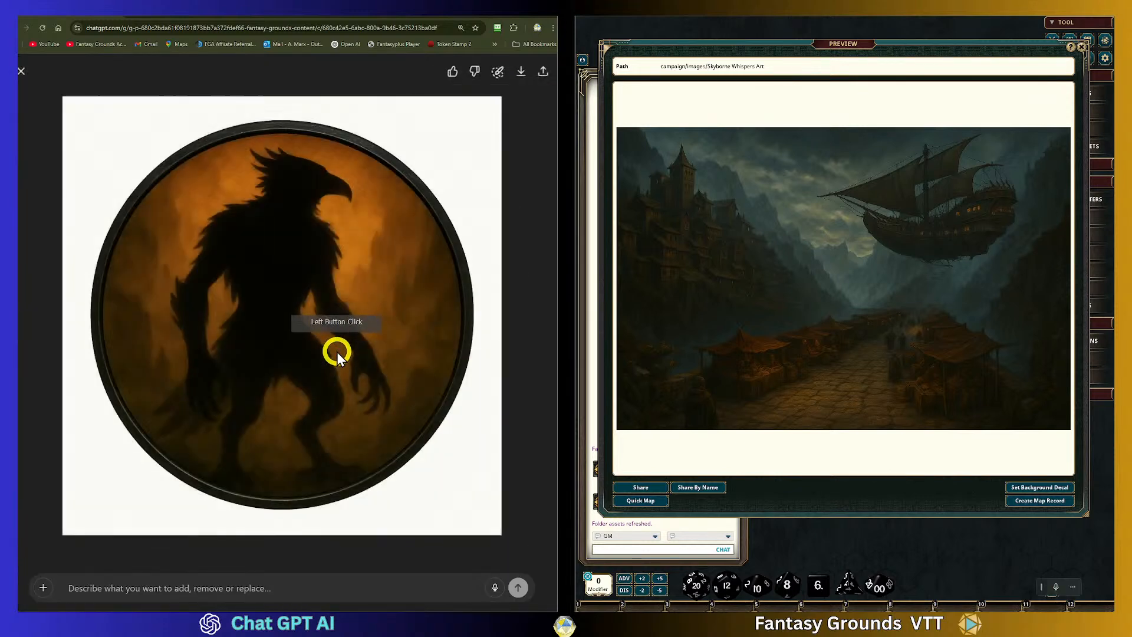
pyautogui.click(21, 70)
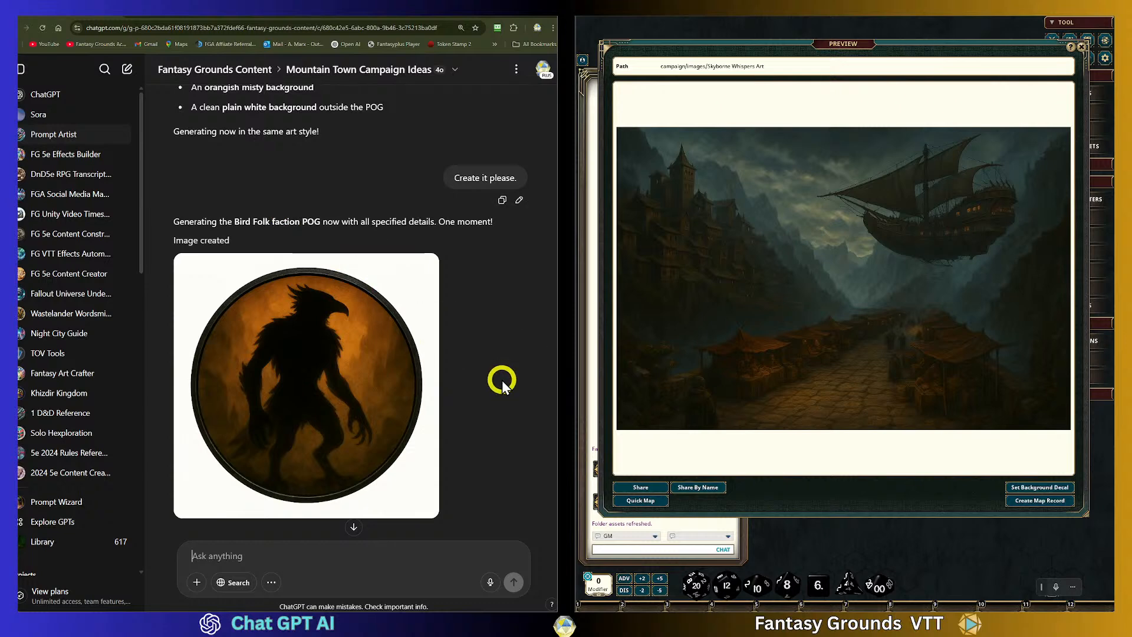
# Open the image library and download the Spiderghoul POG with the winged, multi-armed silhouette
pyautogui.scroll(6, 501, 379)
pyautogui.scroll(15, 501, 380)
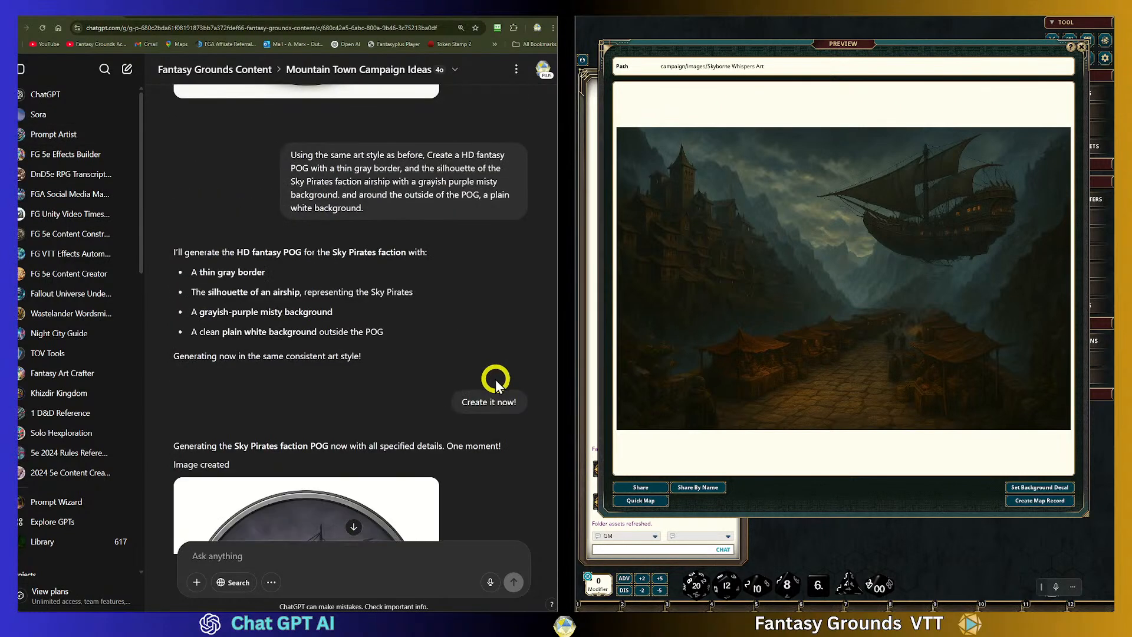
pyautogui.scroll(3, 494, 379)
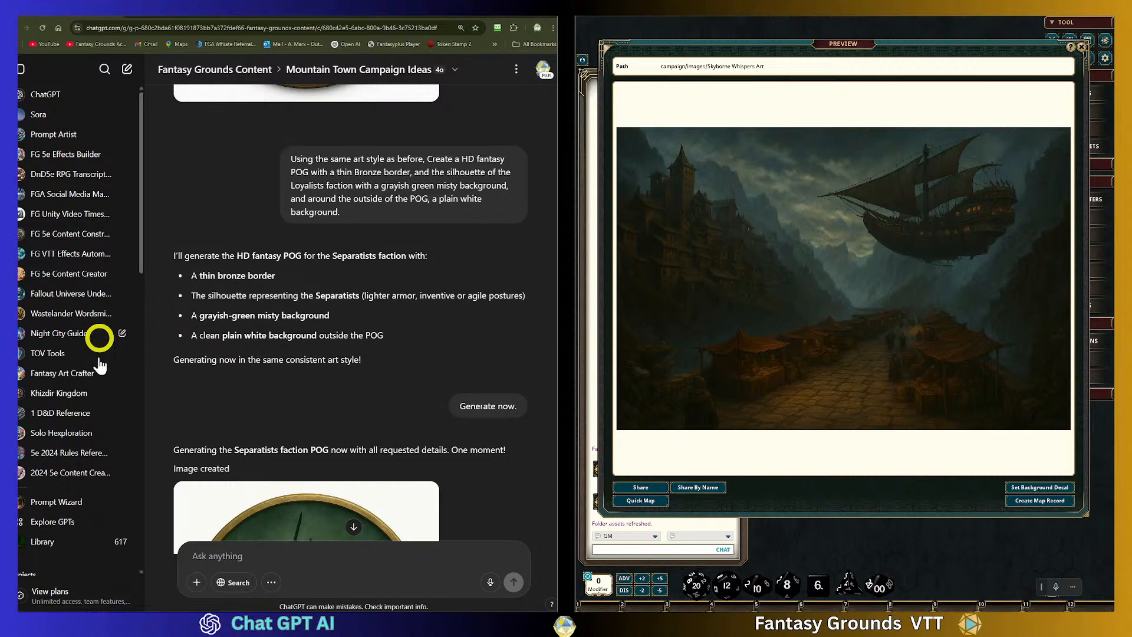
pyautogui.scroll(-2, 112, 360)
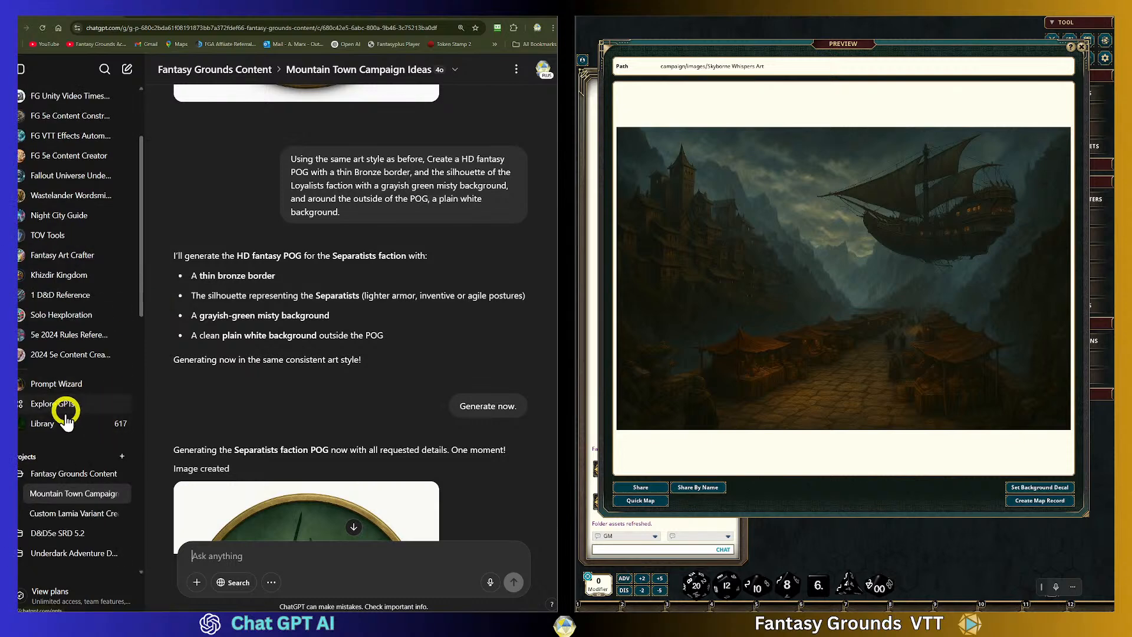
pyautogui.click(44, 424)
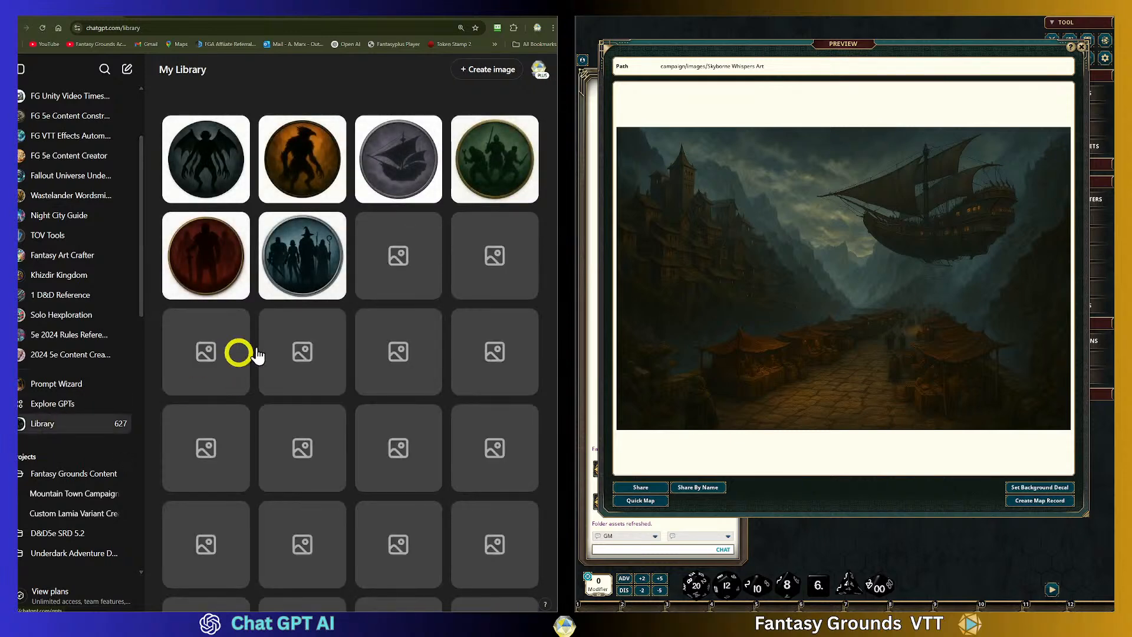
pyautogui.click(215, 158)
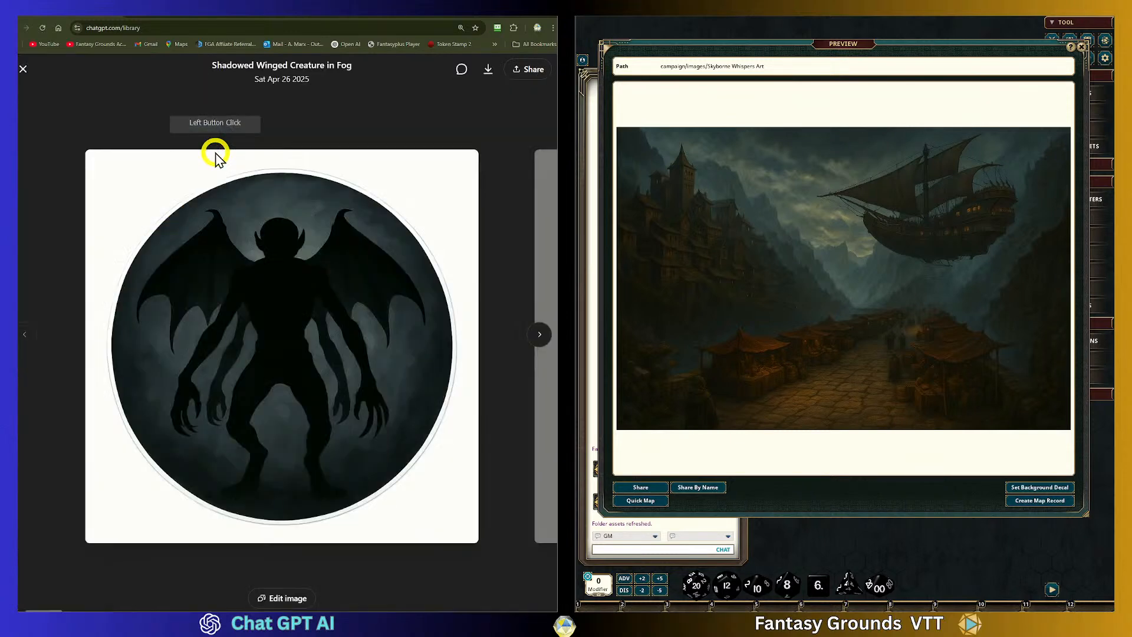
pyautogui.click(488, 74)
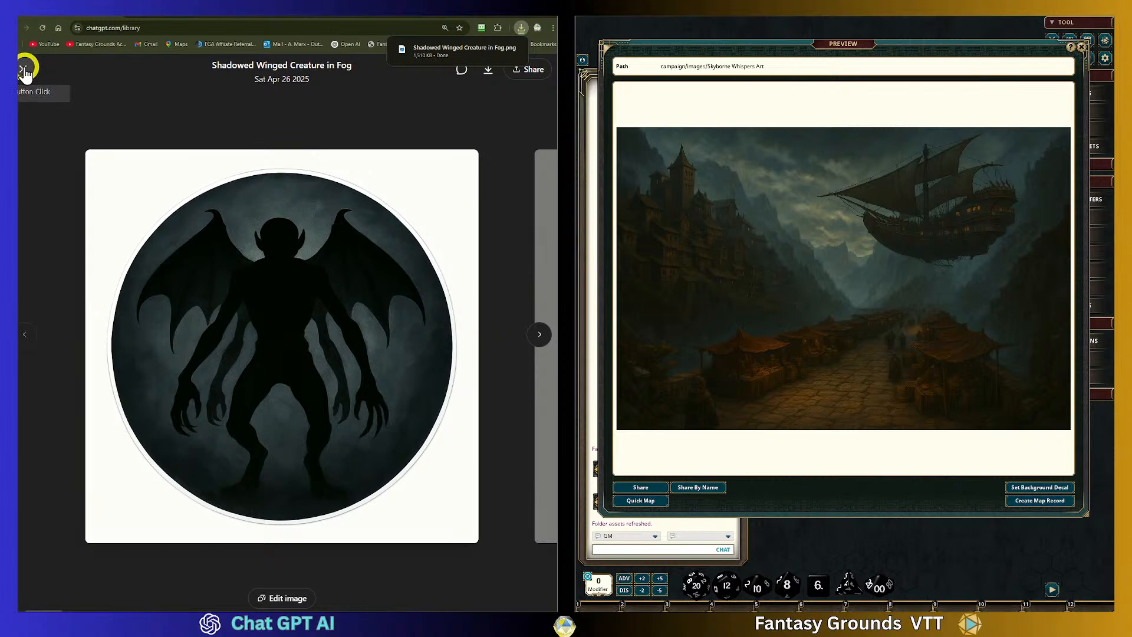
# Download the orange bird man POG and the purple Sky Pirates airship POG from the library
pyautogui.click(23, 69)
pyautogui.click(317, 152)
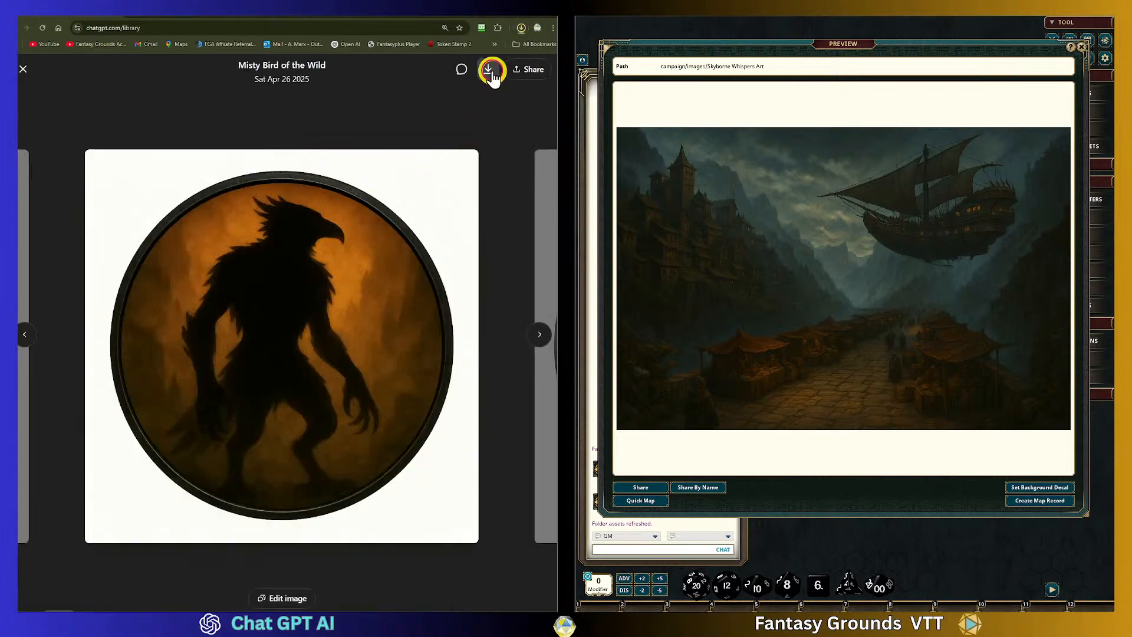
pyautogui.click(26, 70)
pyautogui.click(315, 117)
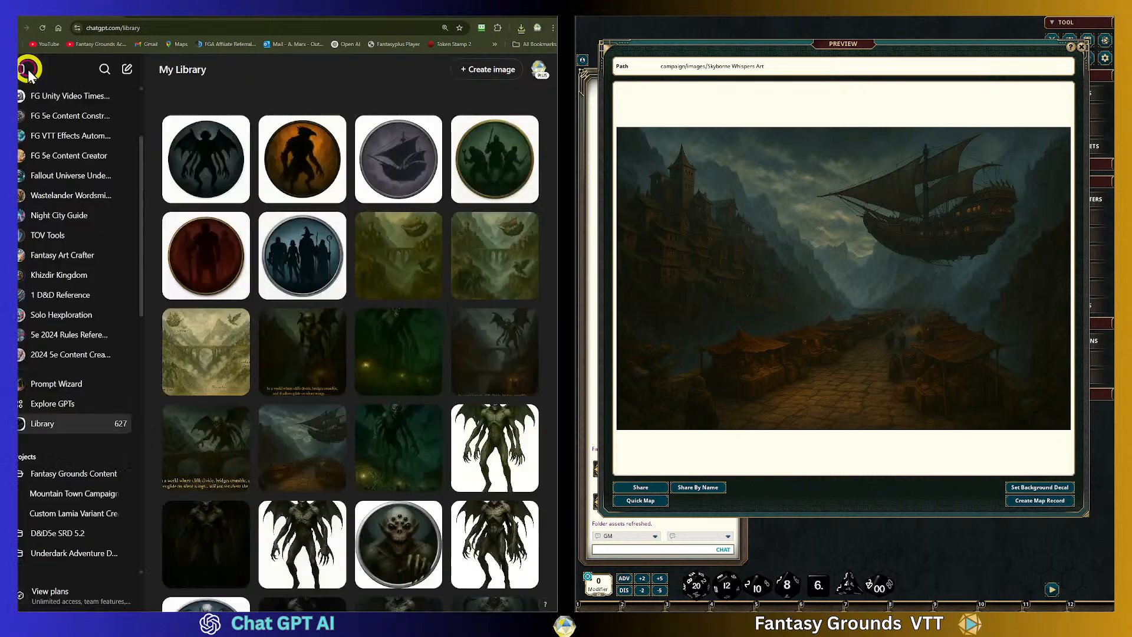
pyautogui.click(415, 160)
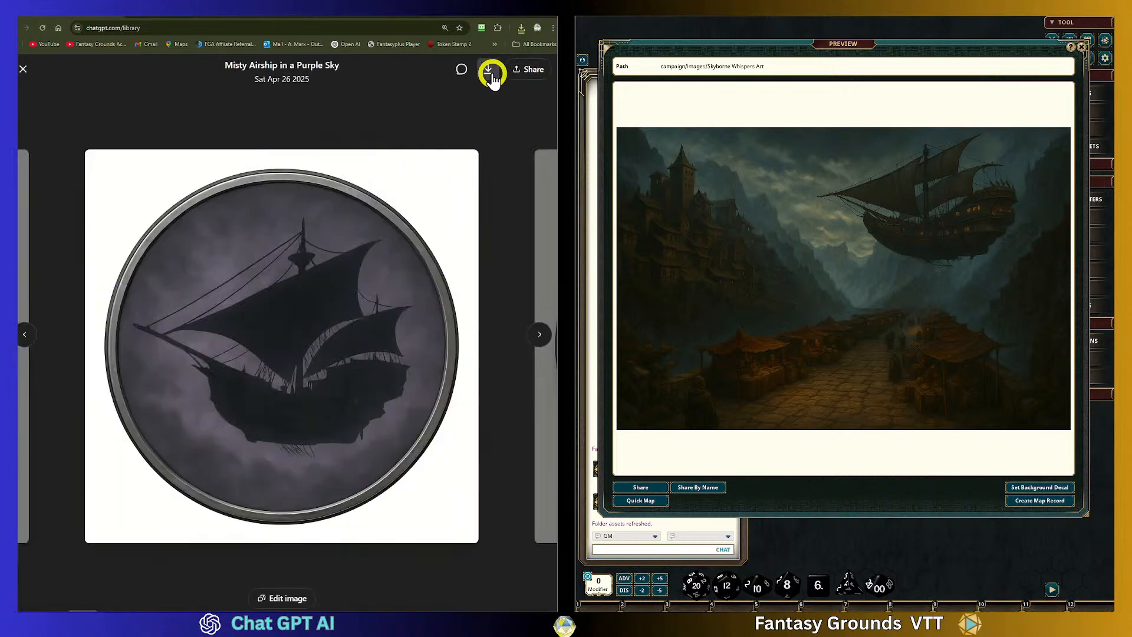
pyautogui.click(491, 74)
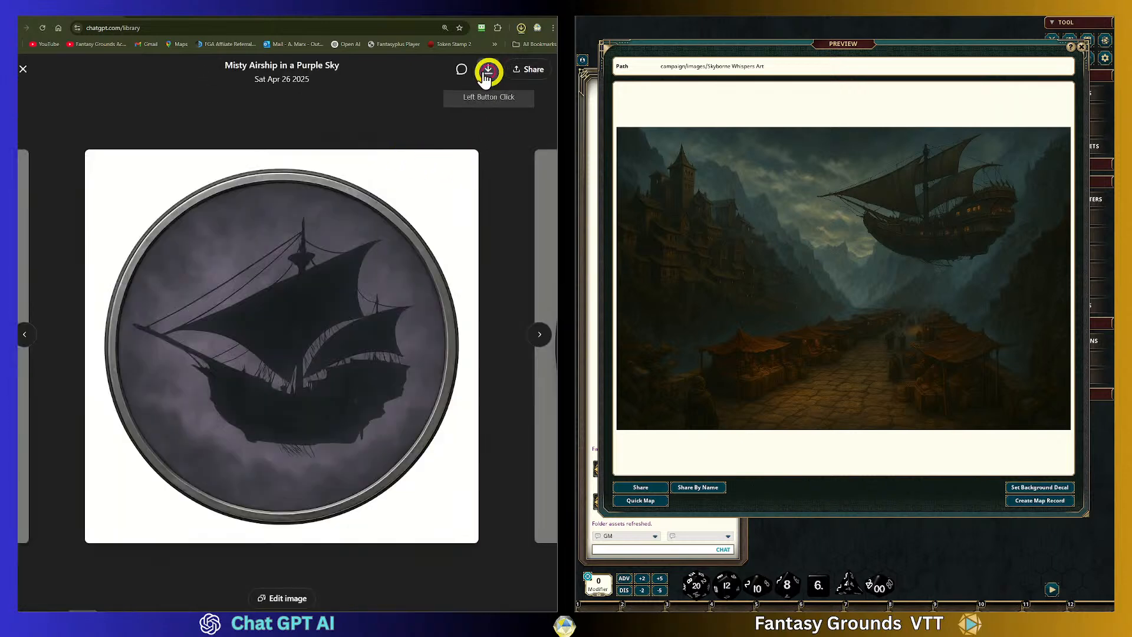
# Download the green Separatists POG and the red Loyalists POG from the library
pyautogui.click(23, 70)
pyautogui.click(504, 175)
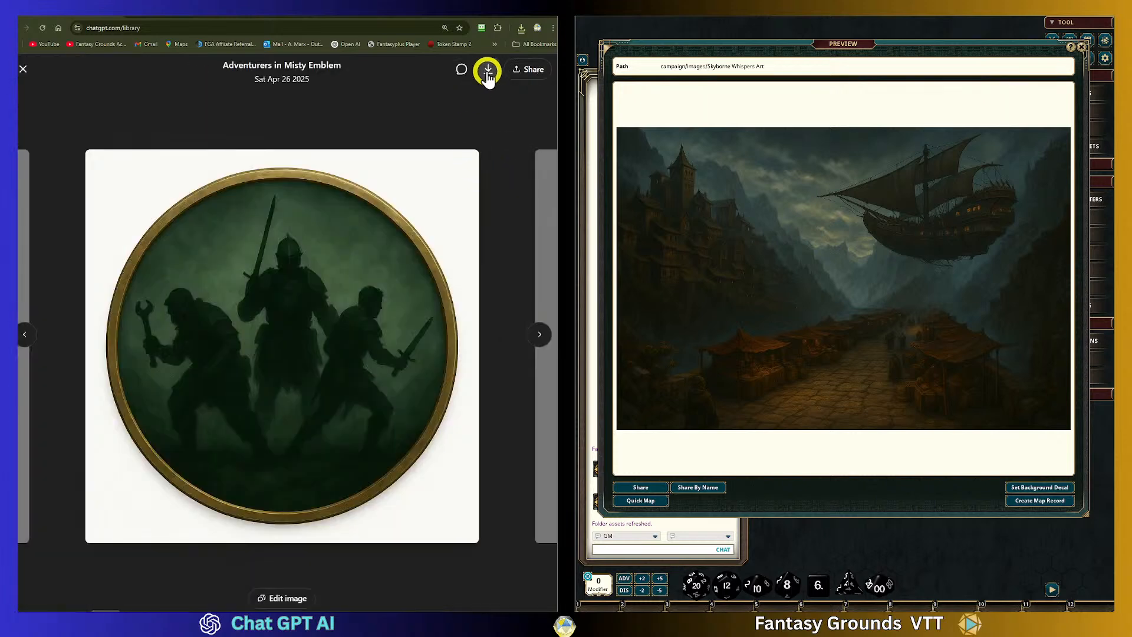
pyautogui.click(488, 72)
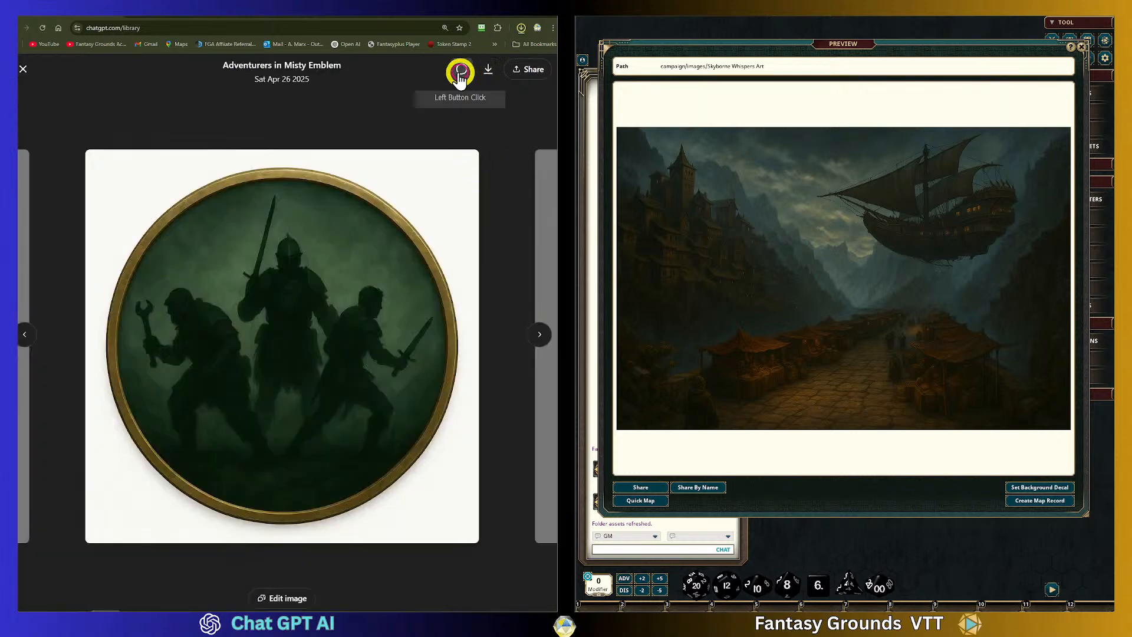
pyautogui.click(23, 69)
pyautogui.click(196, 239)
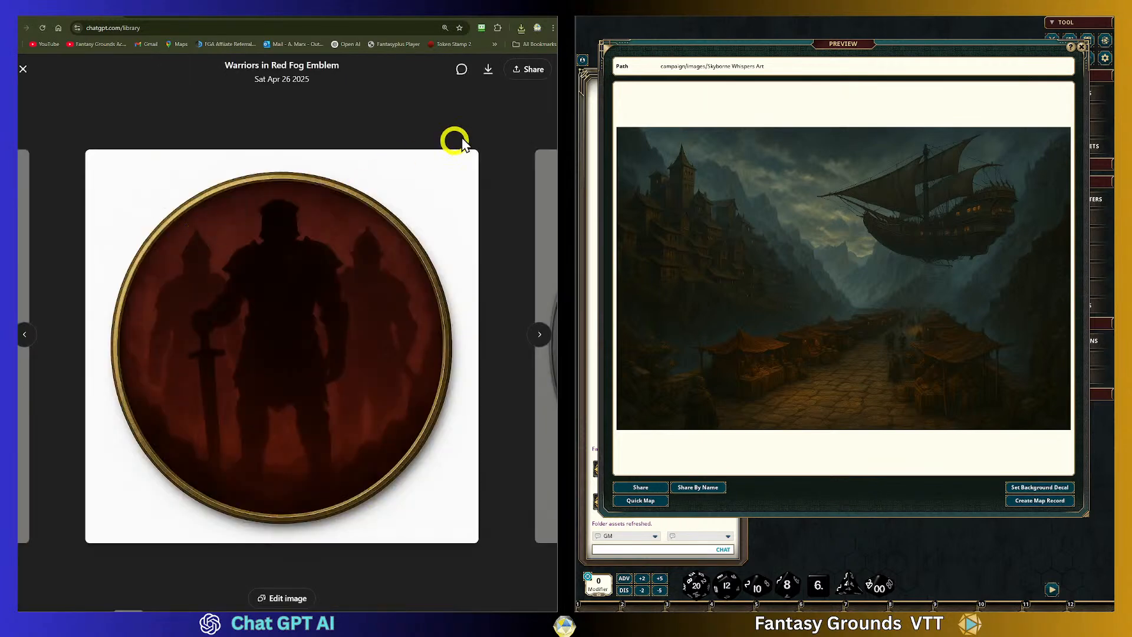
# Download the blue adventurers POG with the silver border and return to the image library
pyautogui.click(23, 69)
pyautogui.click(291, 253)
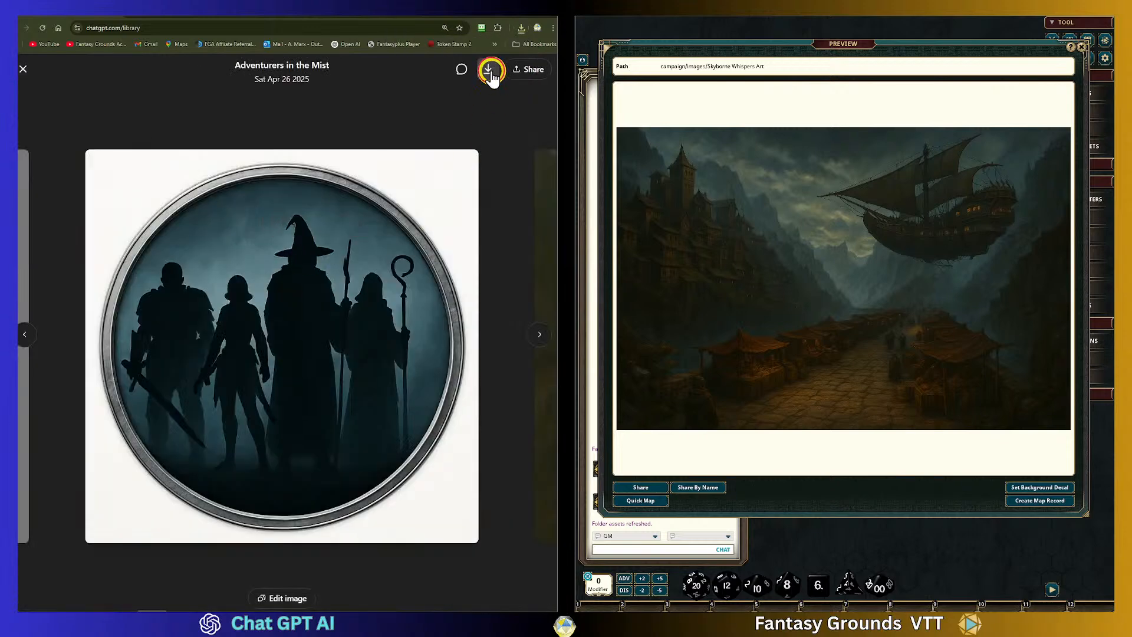
pyautogui.click(489, 70)
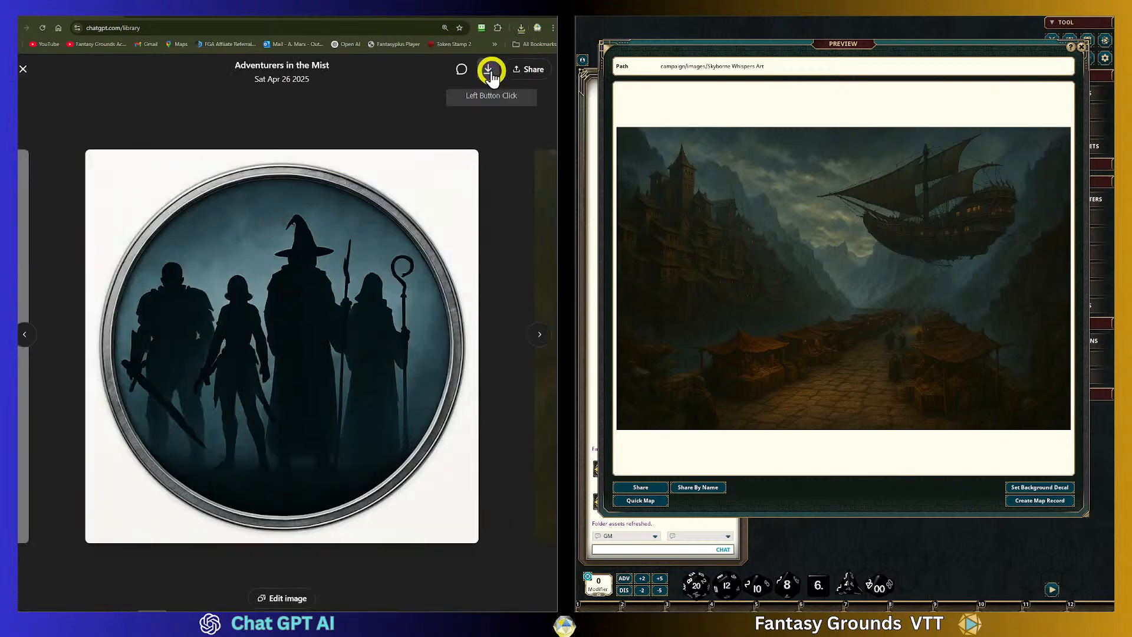
pyautogui.click(23, 69)
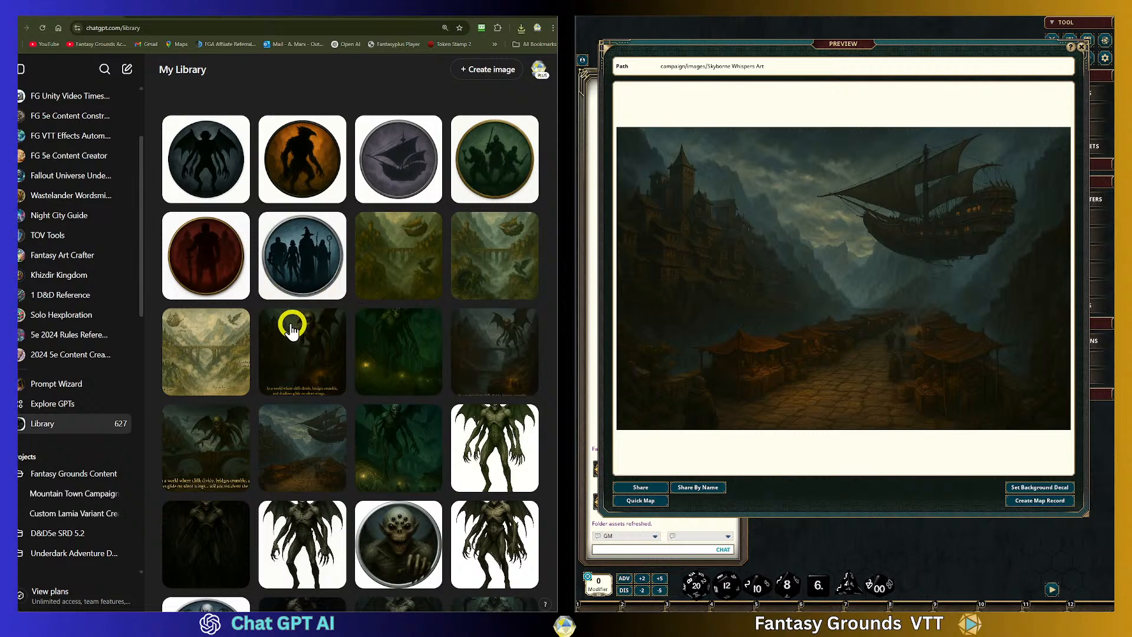
pyautogui.click(63, 434)
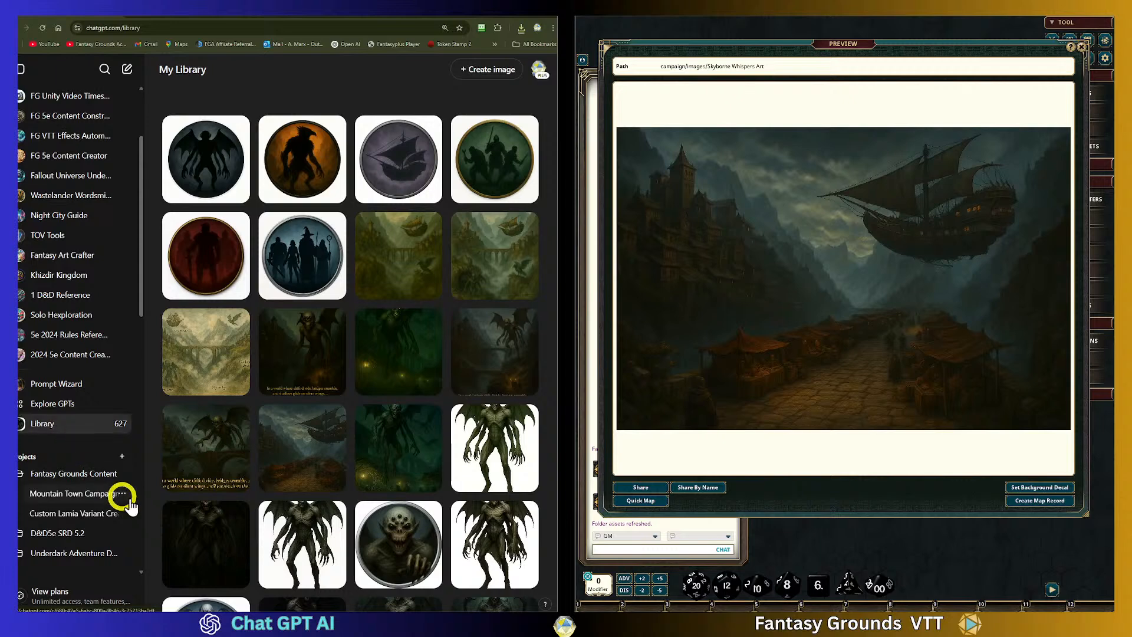
# Switch to Canva in a new browser tab and create a blank custom-size design of 256 × 256 px
pyautogui.click(140, 16)
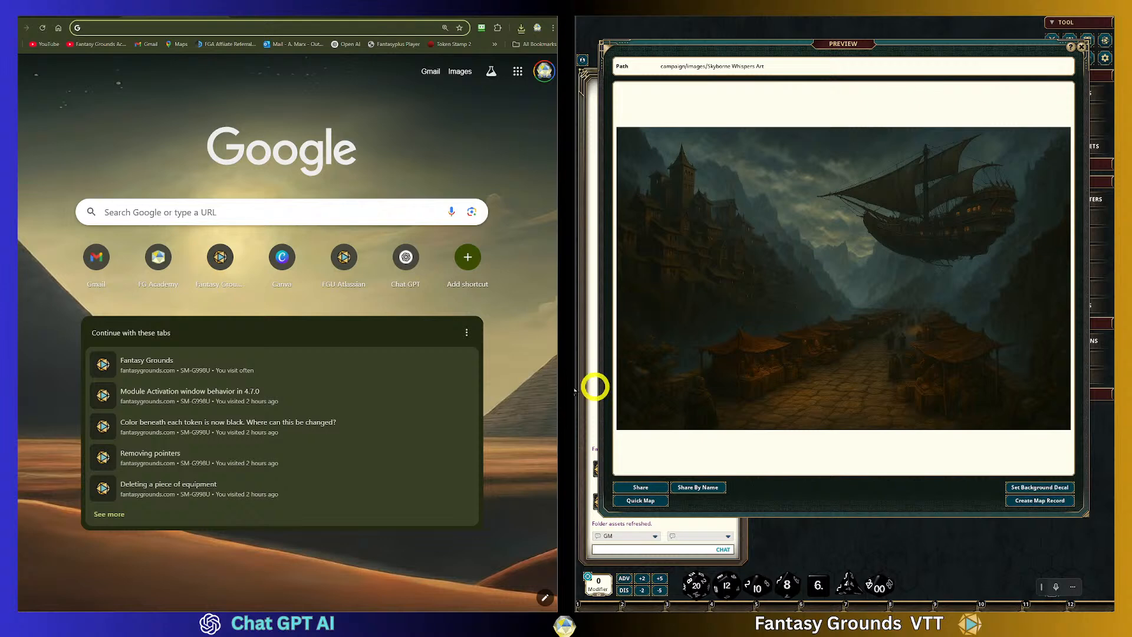
pyautogui.click(281, 259)
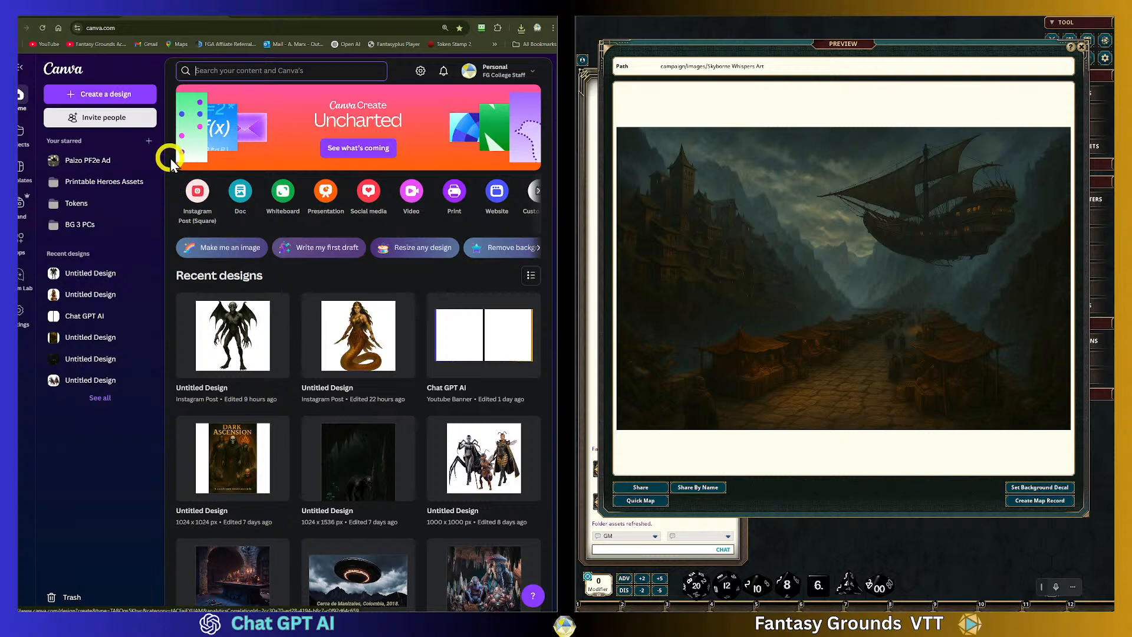
pyautogui.click(101, 93)
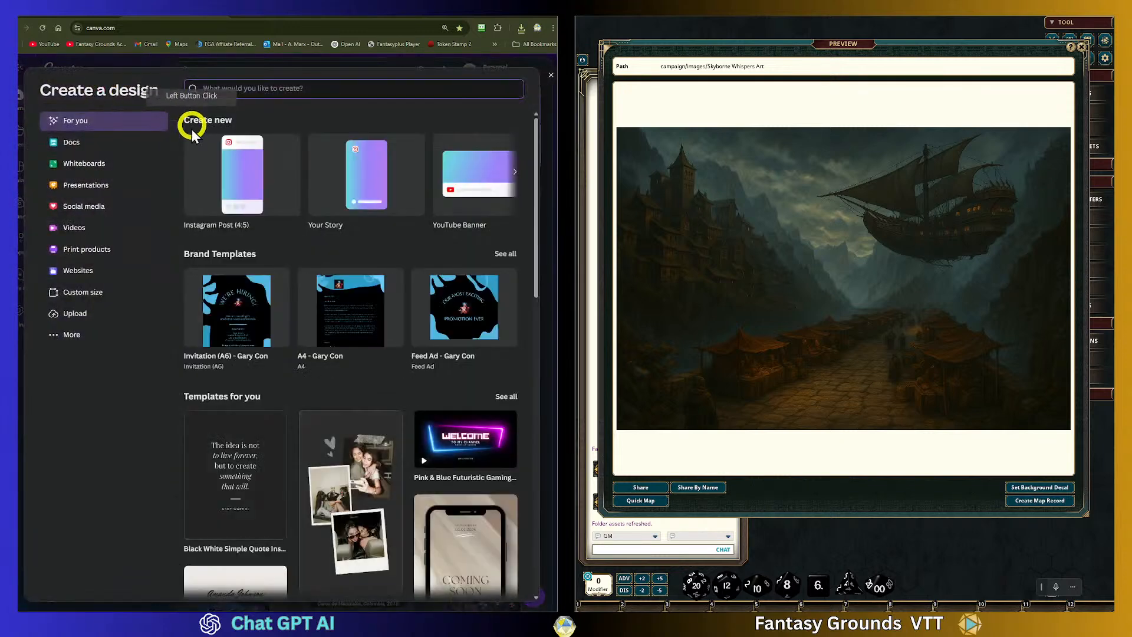
pyautogui.click(79, 304)
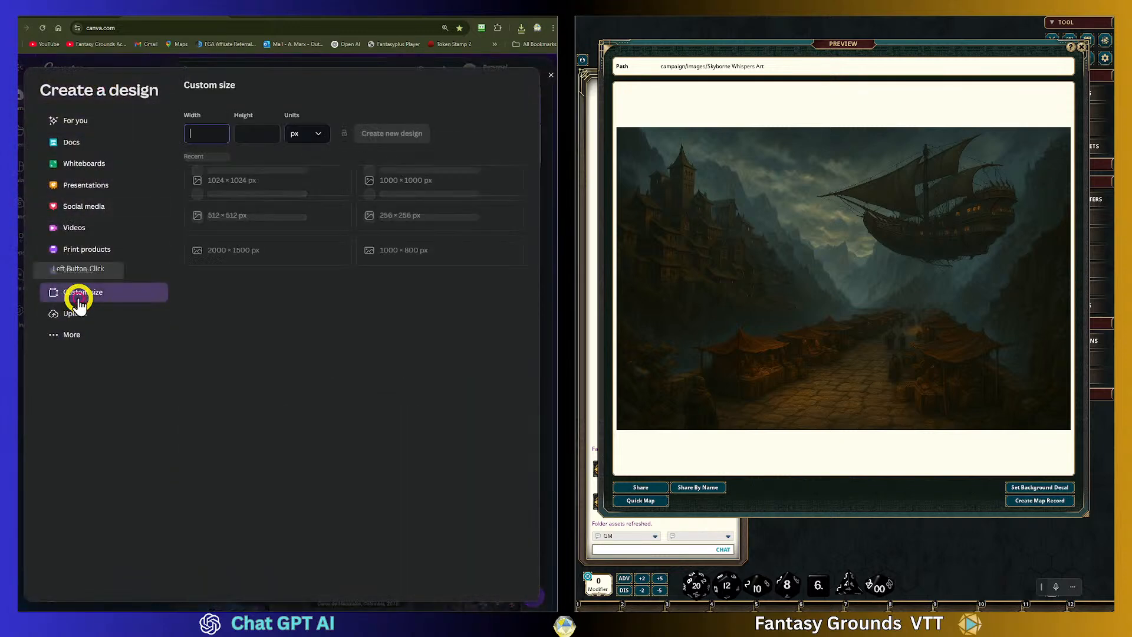
pyautogui.click(202, 132)
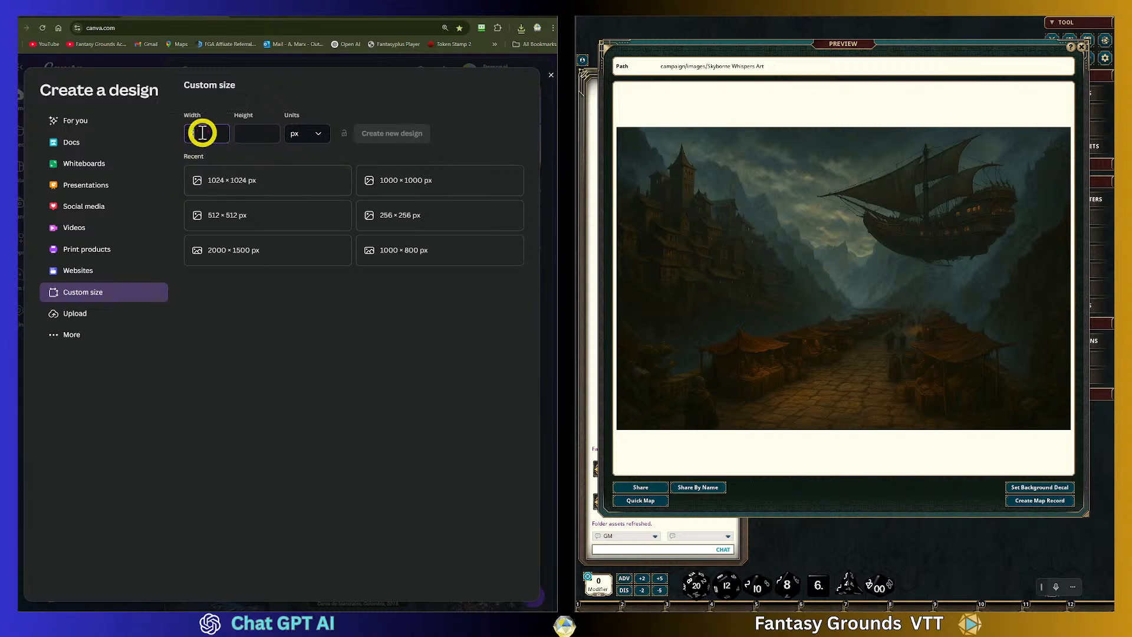
pyautogui.click(236, 136)
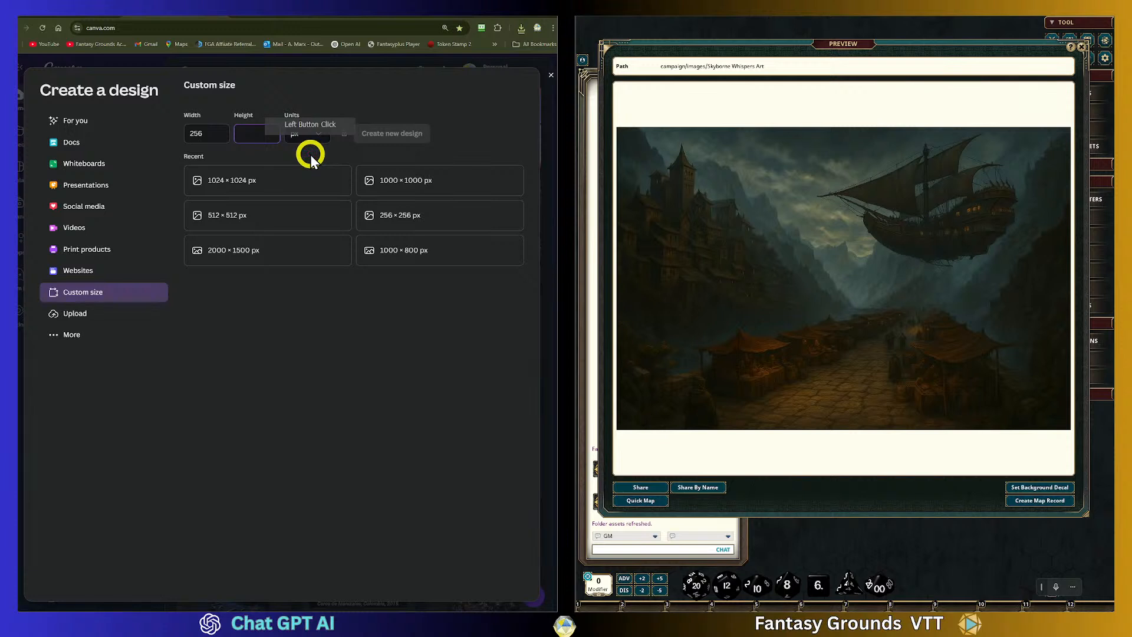
pyautogui.write('256')
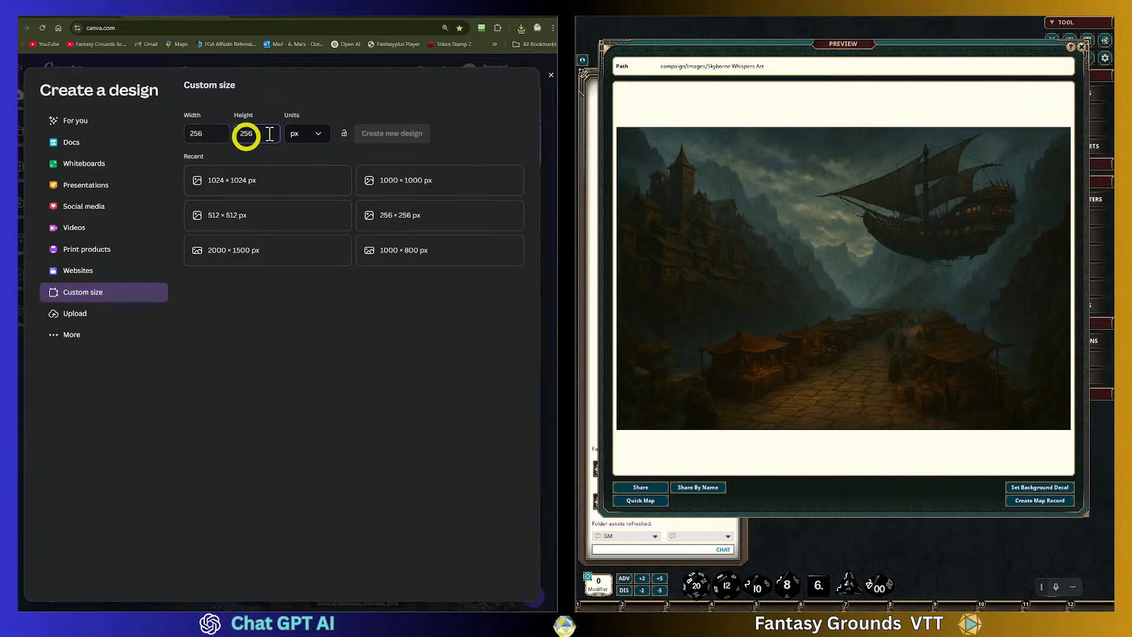
pyautogui.click(390, 134)
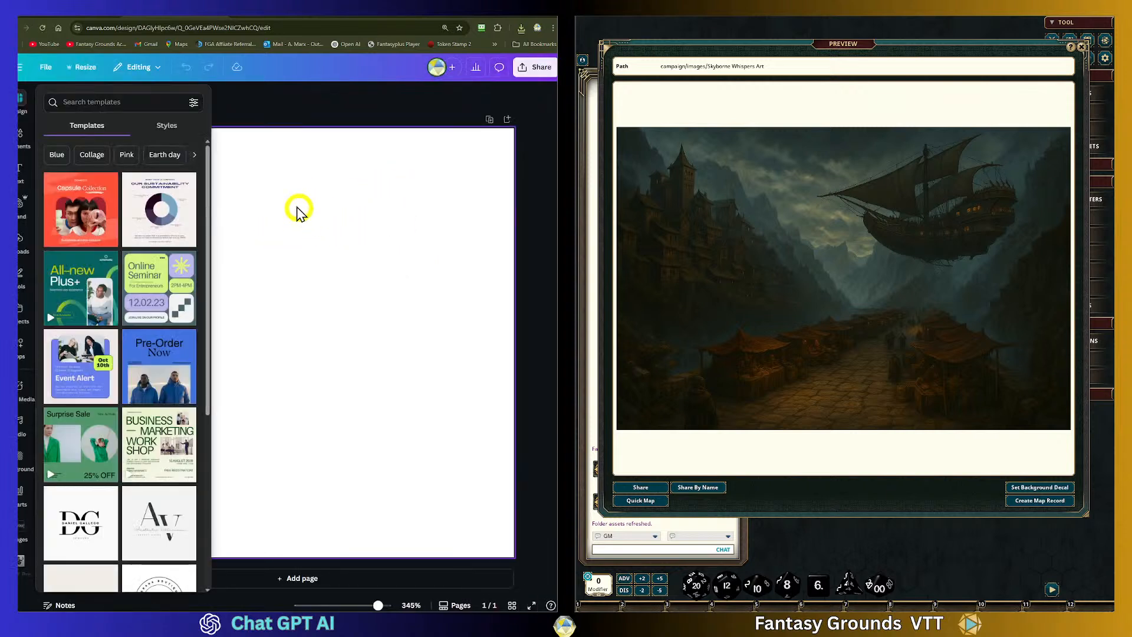
pyautogui.click(324, 153)
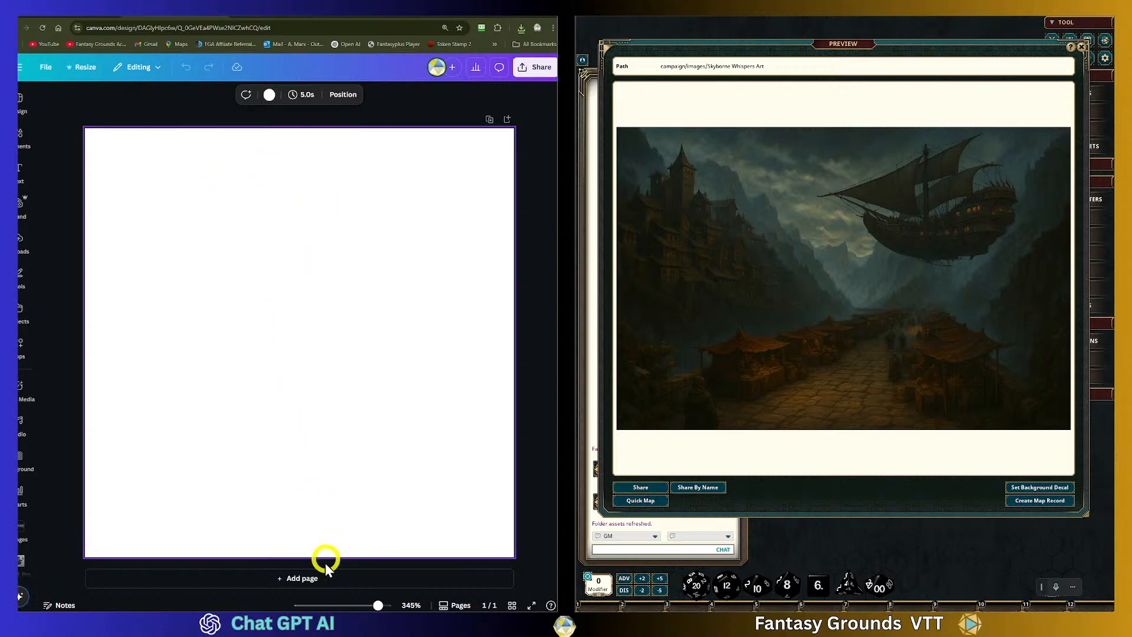
# Add the six downloaded POG images from the Downloads folder to the blank design page, putting the folder window away
pyautogui.moveTo(173, 623)
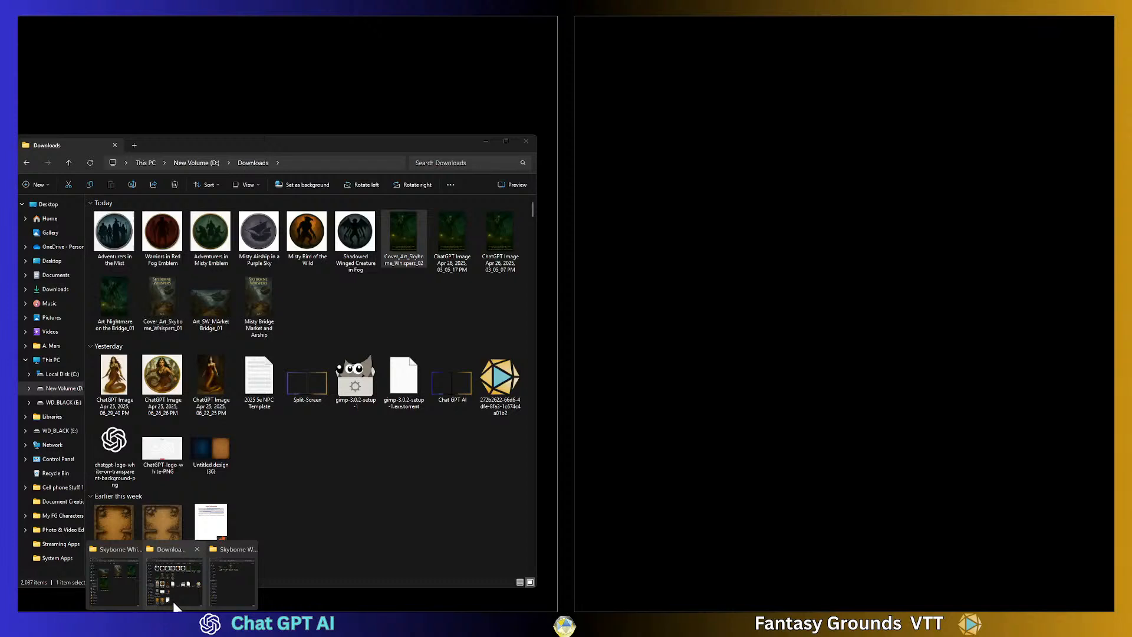
pyautogui.click(172, 595)
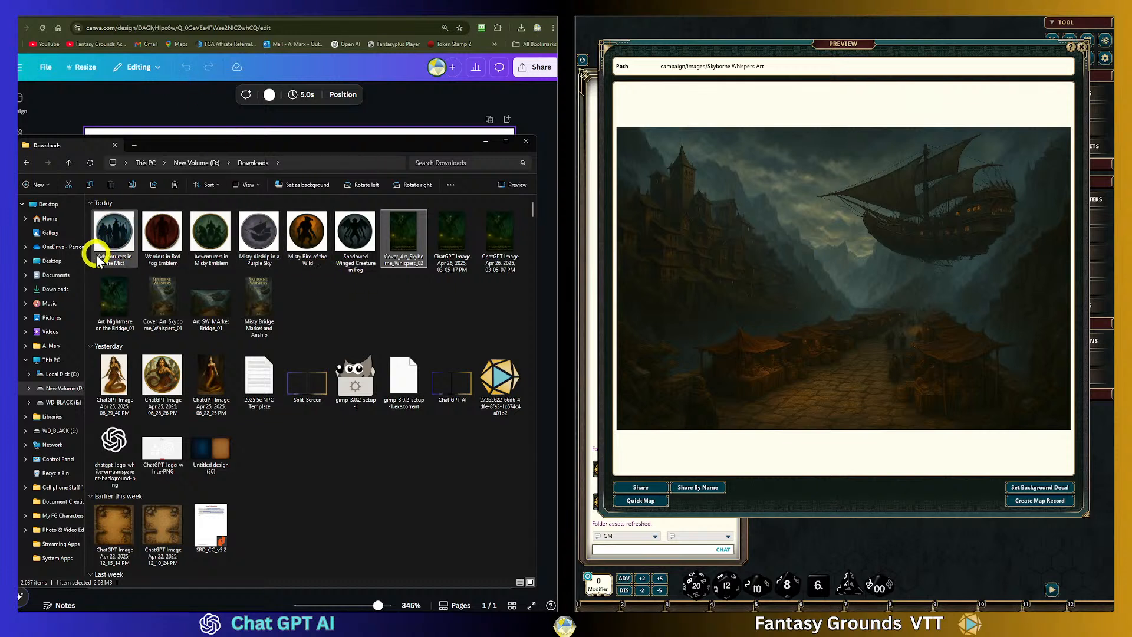
pyautogui.moveTo(93, 265); pyautogui.dragTo(345, 220)
pyautogui.moveTo(401, 153); pyautogui.dragTo(668, 165)
pyautogui.moveTo(365, 229); pyautogui.dragTo(354, 336)
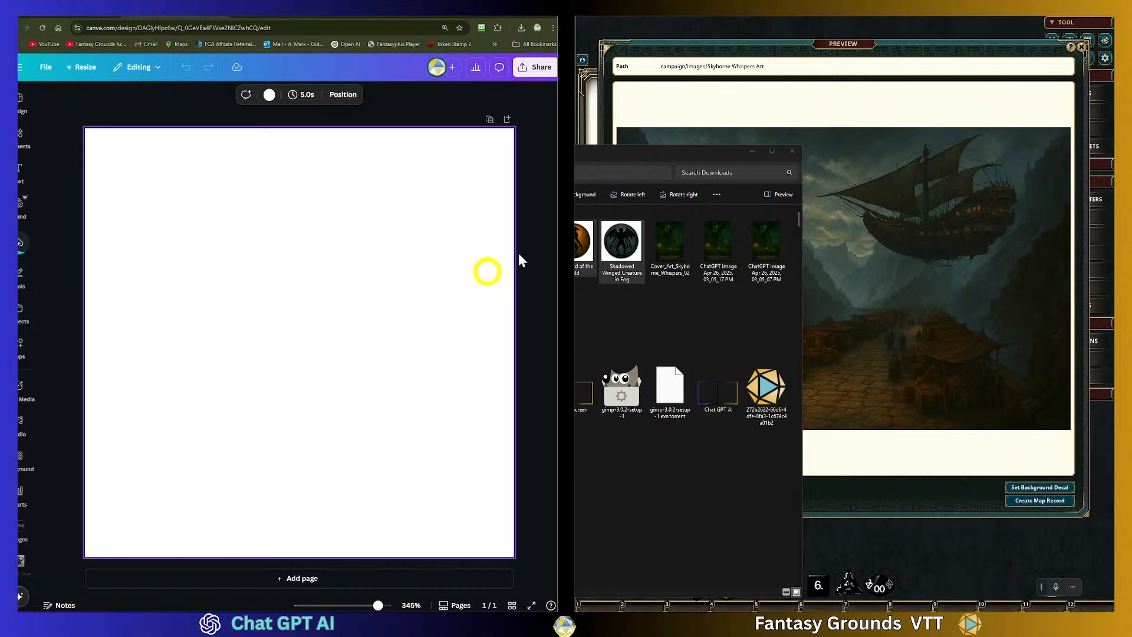
pyautogui.click(614, 160)
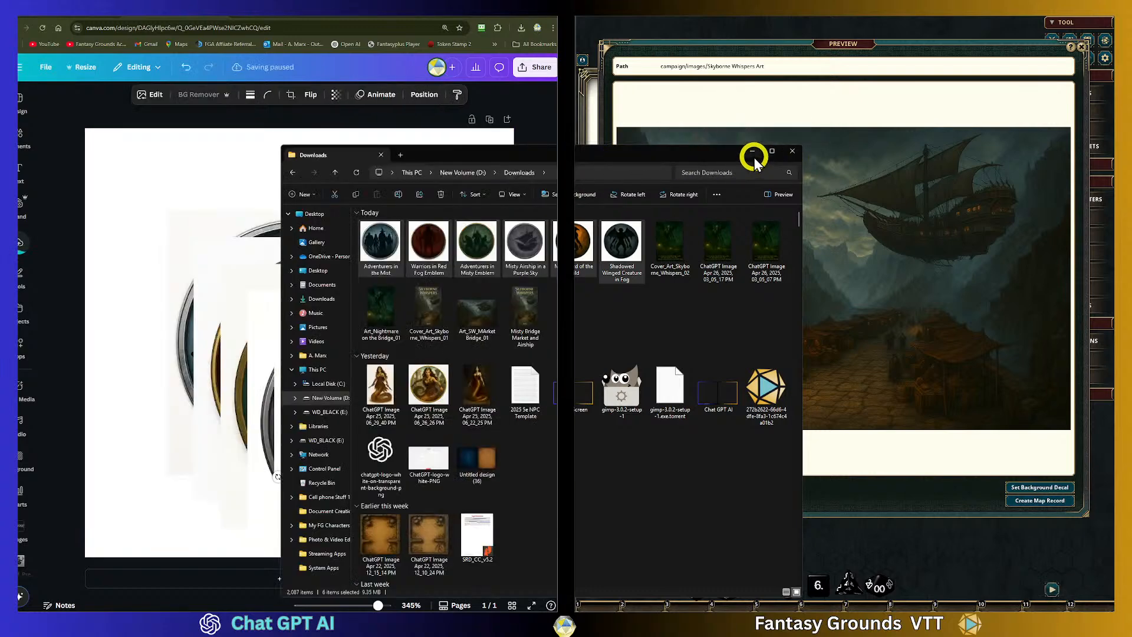
pyautogui.click(754, 153)
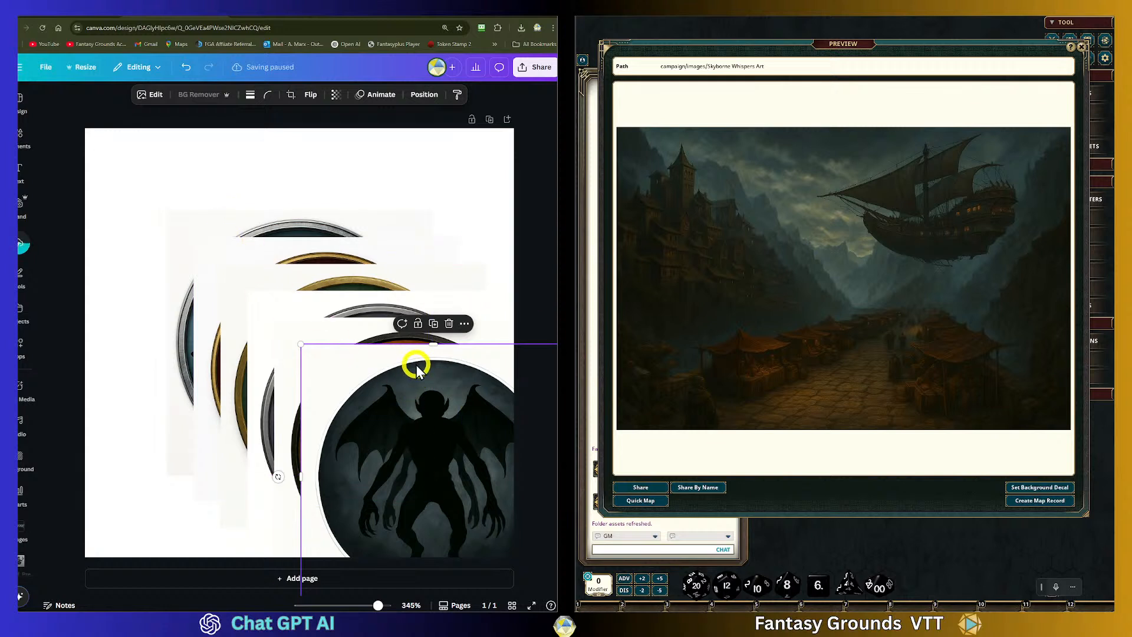
# Delete the other five POG images from the page, keeping only the blue adventurers POG
pyautogui.scroll(-1, 400, 312)
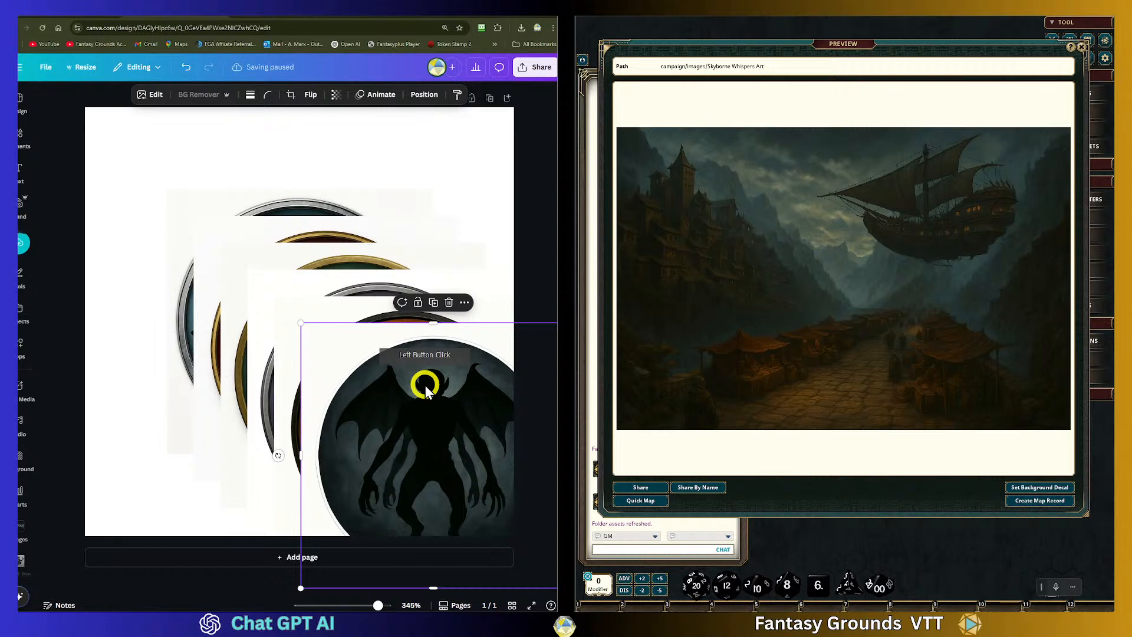
pyautogui.press('Delete')
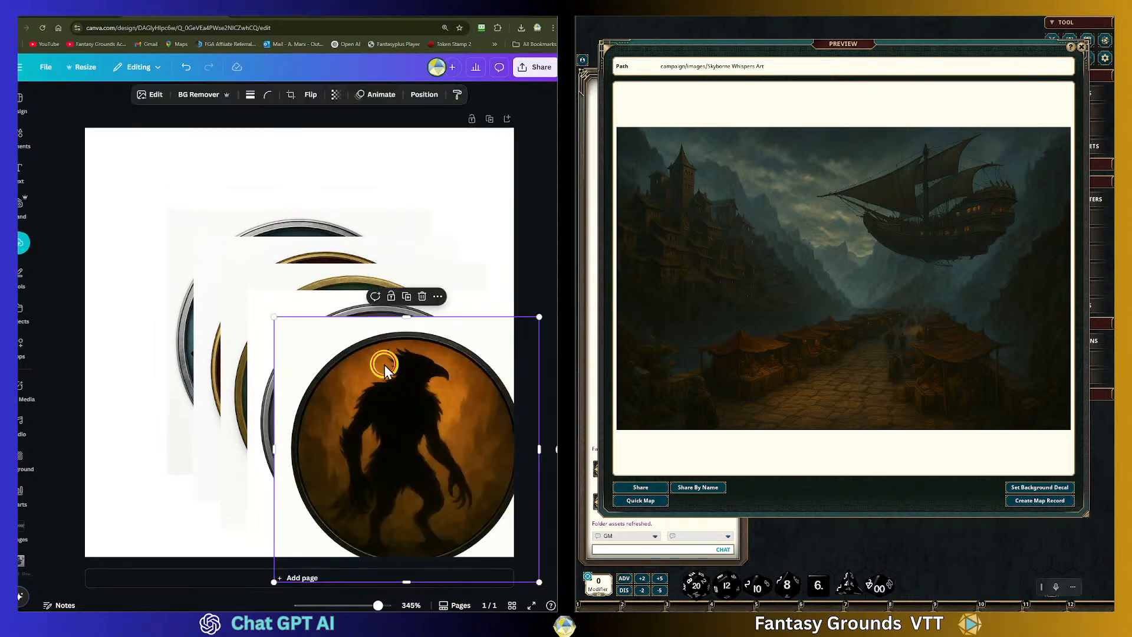
pyautogui.press('Delete')
pyautogui.click(380, 352)
pyautogui.press('Delete')
pyautogui.click(380, 351)
pyautogui.press('Delete')
pyautogui.click(365, 336)
pyautogui.press('Delete')
# Centre the blue adventurers POG and enlarge it slightly beyond the page edges so its silver border nearly fills the page
pyautogui.click(341, 323)
pyautogui.moveTo(340, 323); pyautogui.dragTo(242, 242)
pyautogui.moveTo(350, 392); pyautogui.dragTo(510, 555)
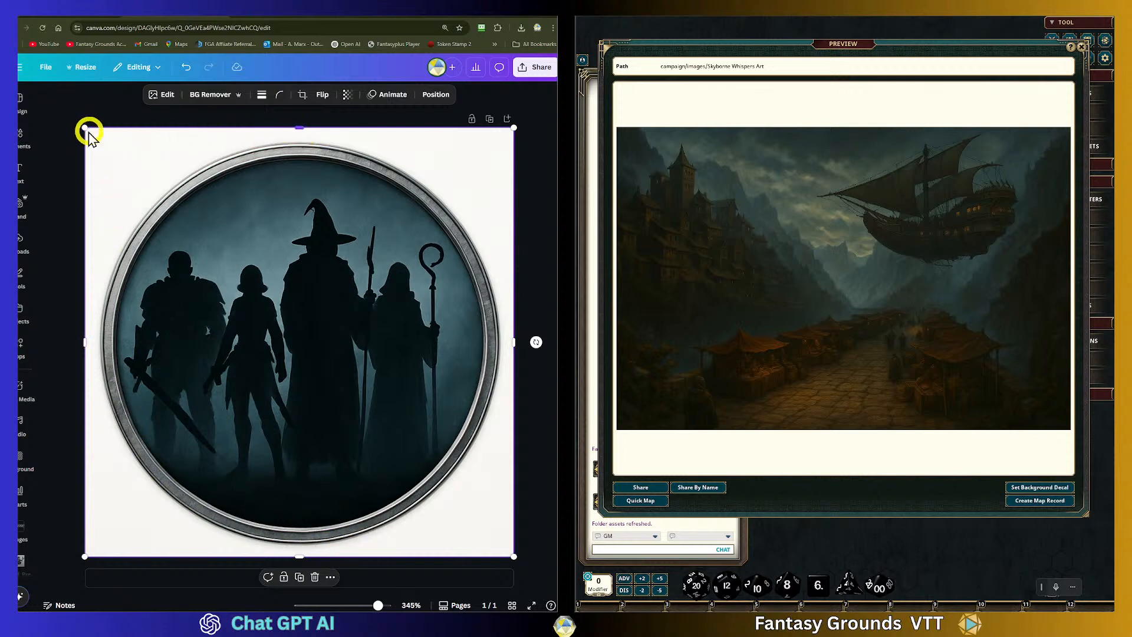
pyautogui.moveTo(86, 128); pyautogui.dragTo(72, 119)
pyautogui.moveTo(298, 283); pyautogui.dragTo(303, 298)
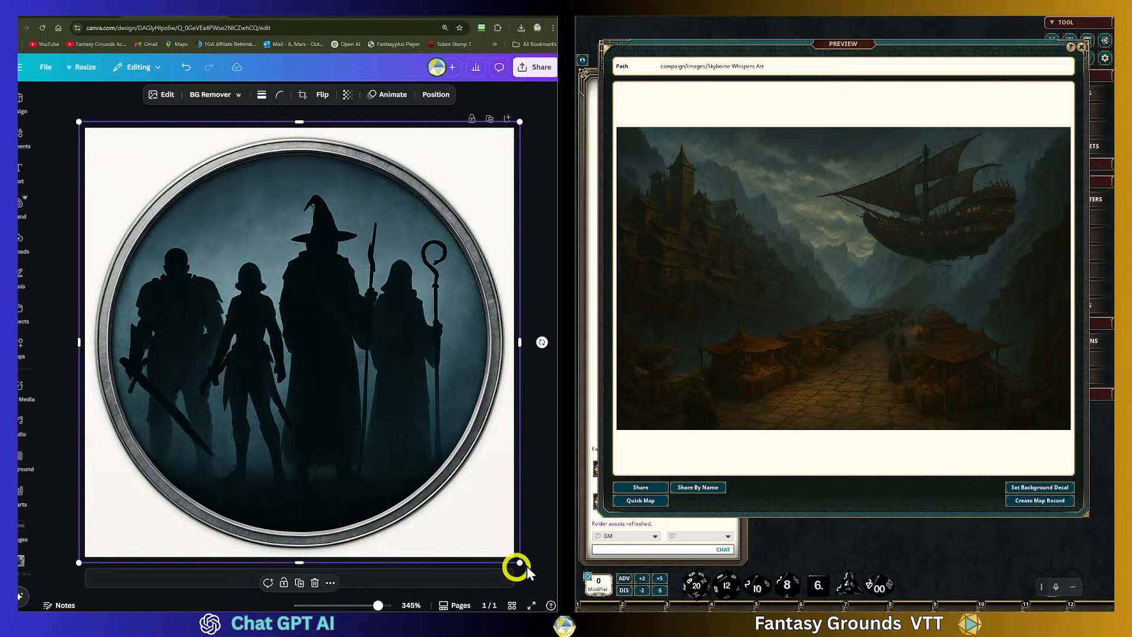
pyautogui.moveTo(520, 561); pyautogui.dragTo(522, 566)
pyautogui.moveTo(359, 424); pyautogui.dragTo(356, 422)
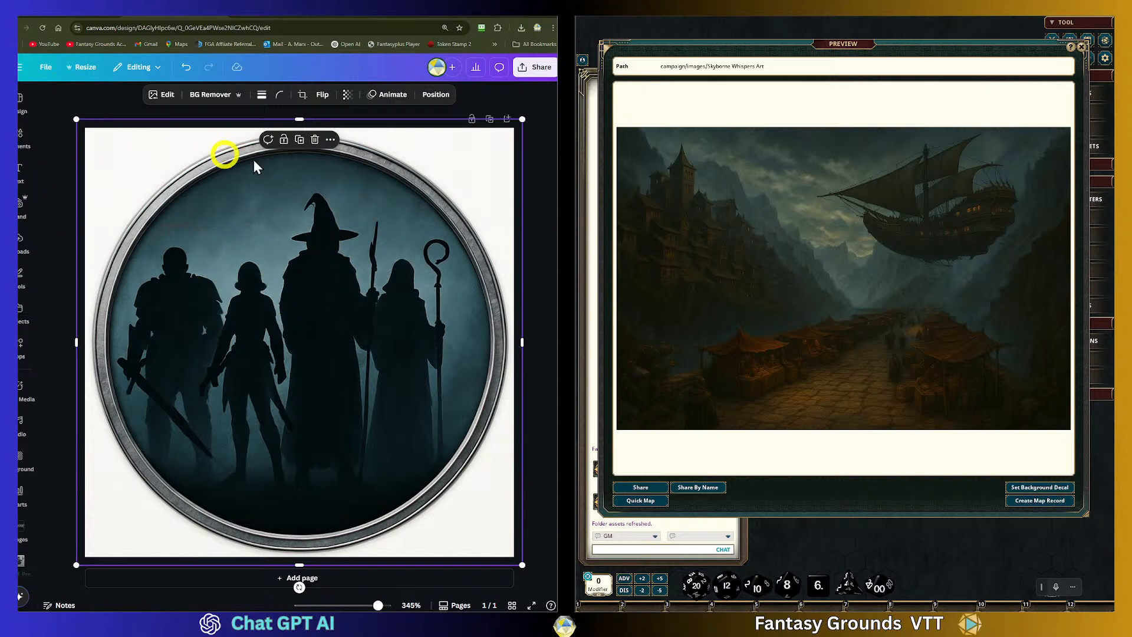
pyautogui.click(545, 196)
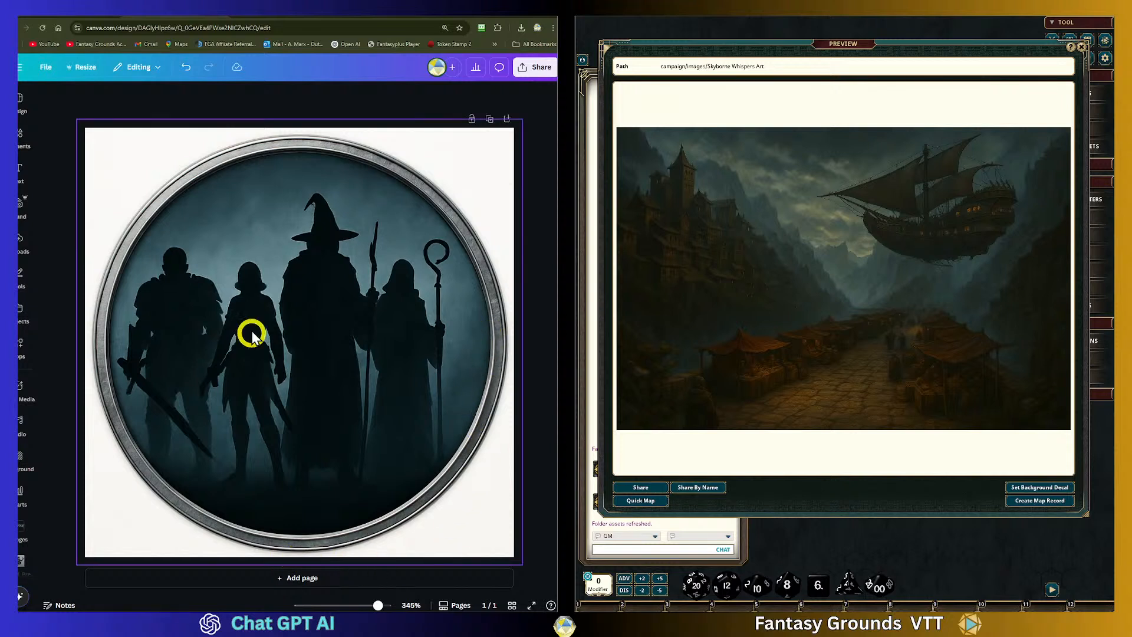
# Add a second page and place the uploaded red Loyalists POG on it, enlarged and centred to fill the page
pyautogui.click(328, 583)
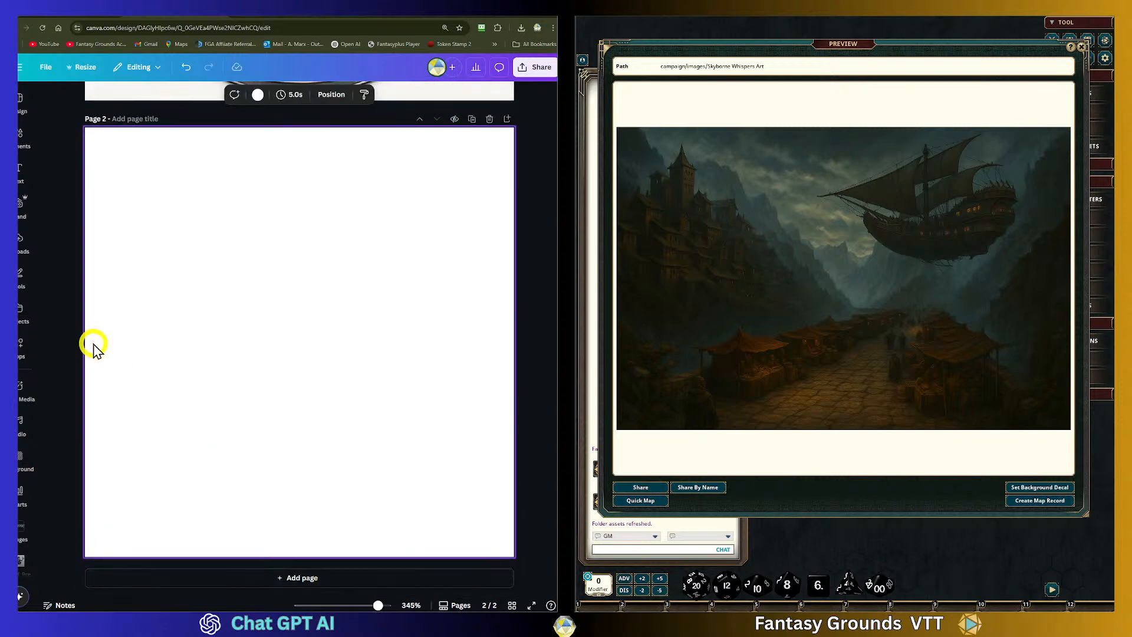
pyautogui.click(23, 252)
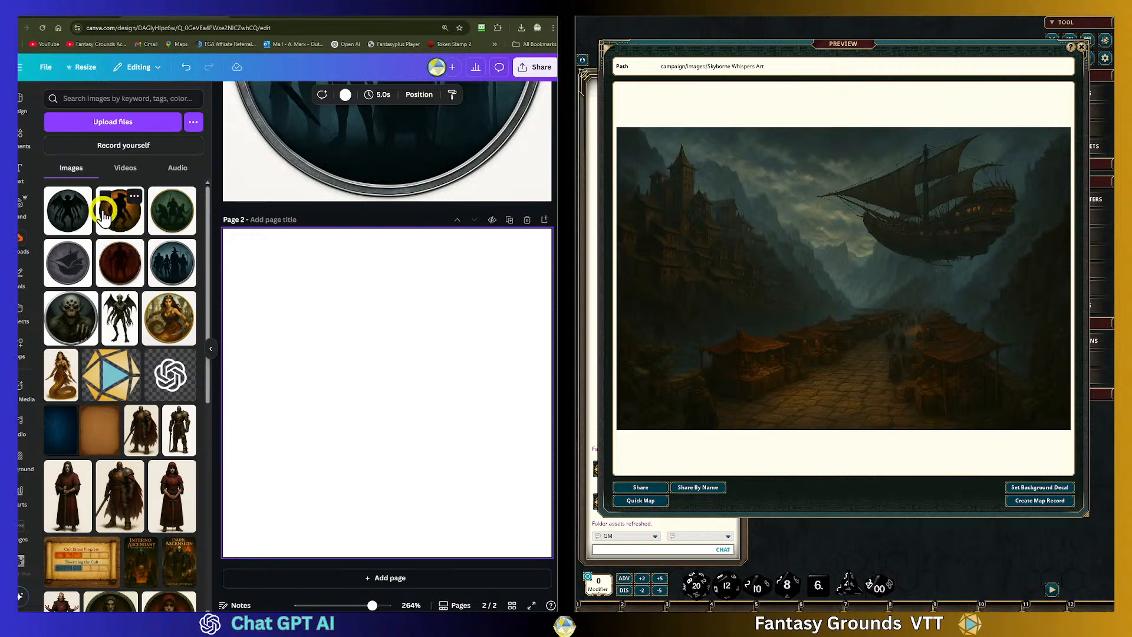
pyautogui.scroll(4, 272, 384)
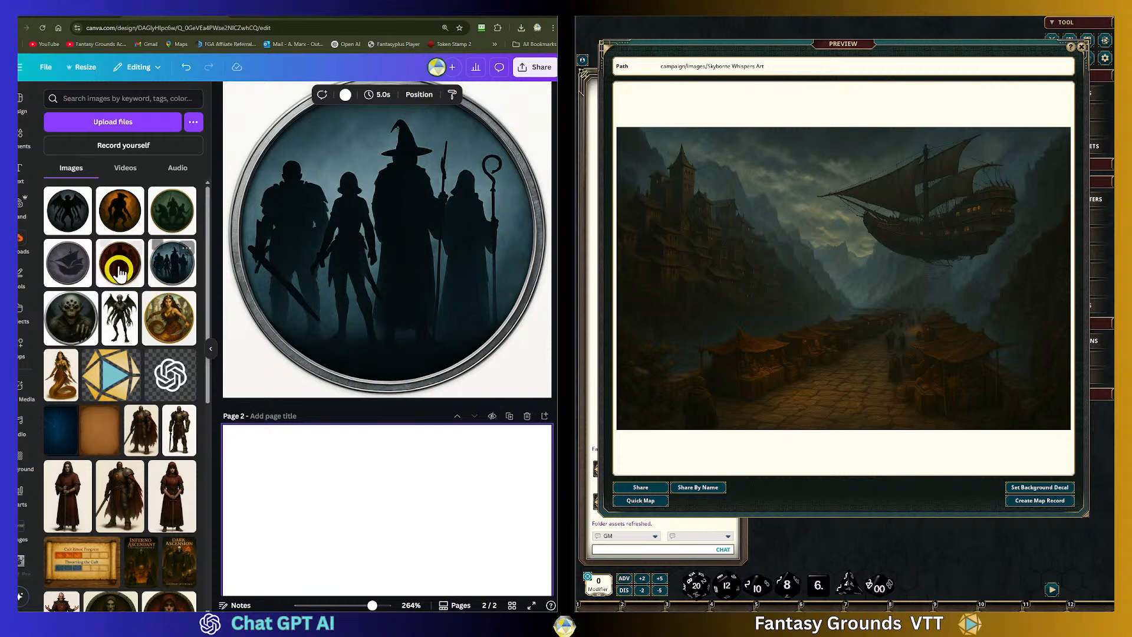
pyautogui.moveTo(112, 265); pyautogui.dragTo(345, 504)
pyautogui.moveTo(427, 539); pyautogui.dragTo(342, 494)
pyautogui.scroll(-3, 436, 501)
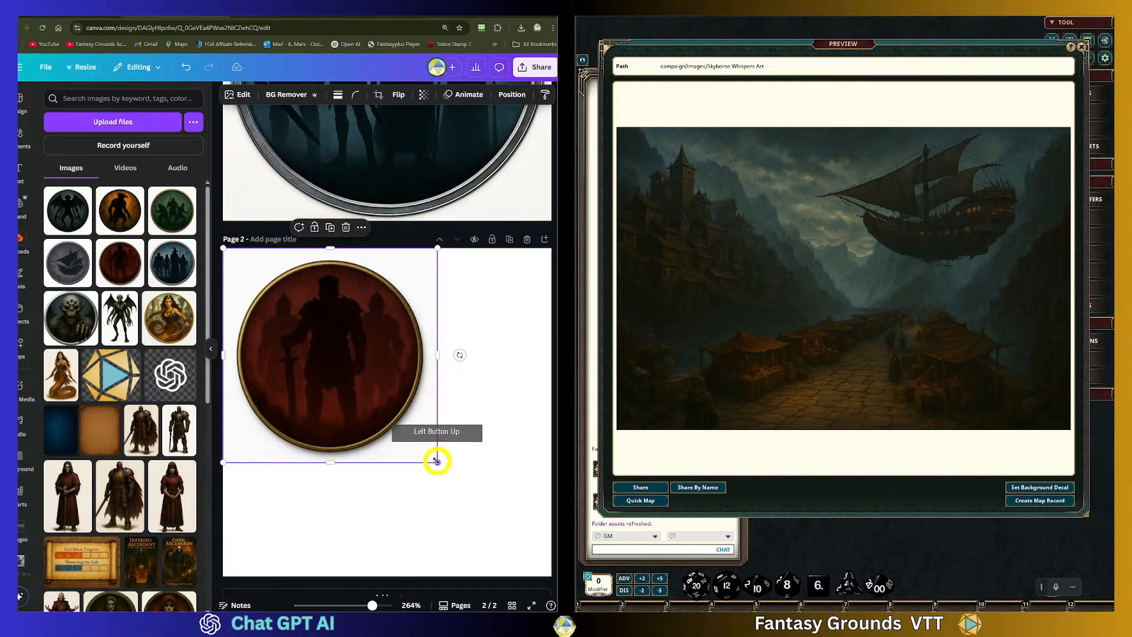
pyautogui.moveTo(437, 462); pyautogui.dragTo(576, 596)
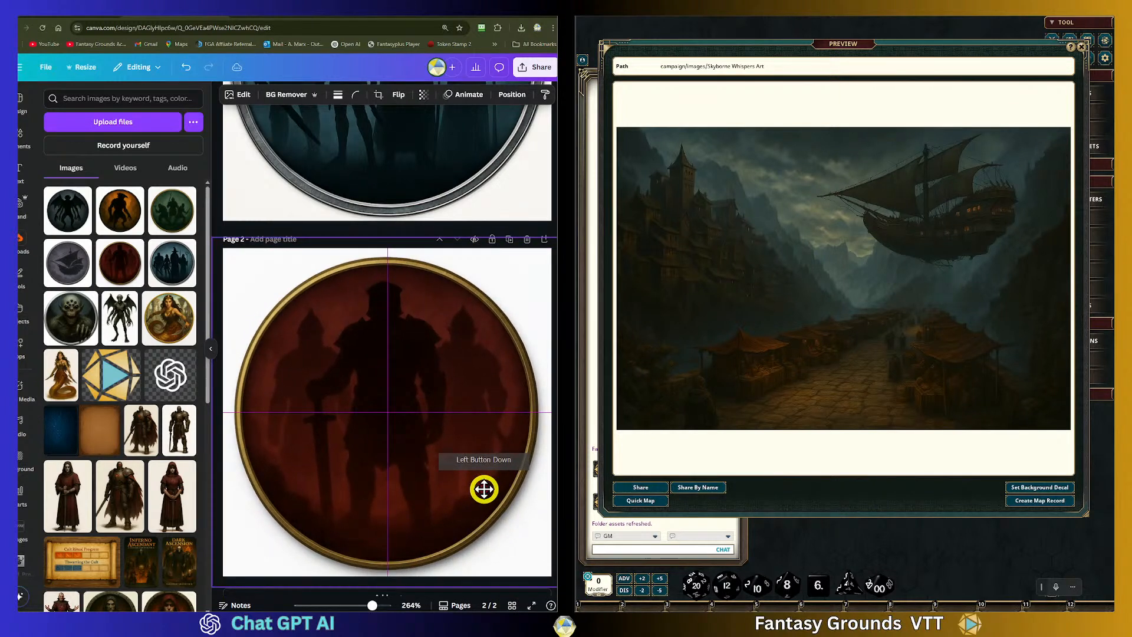
pyautogui.click(228, 235)
# Title the first page, with the blue adventurers POG, "TKN_01_Party Token"
pyautogui.scroll(5, 395, 357)
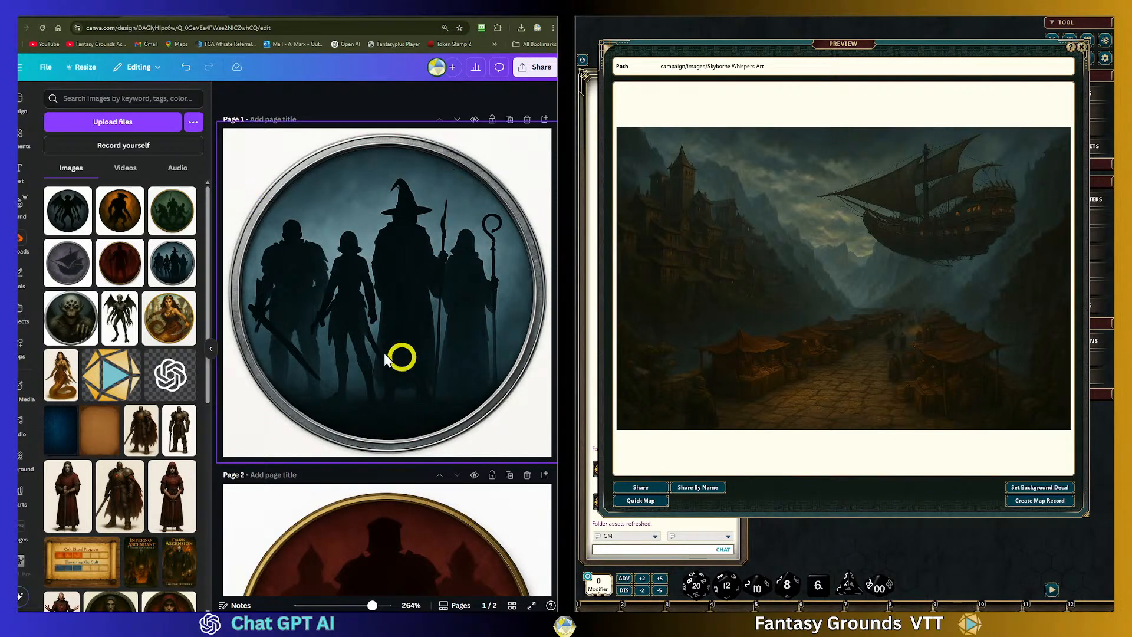
pyautogui.click(306, 124)
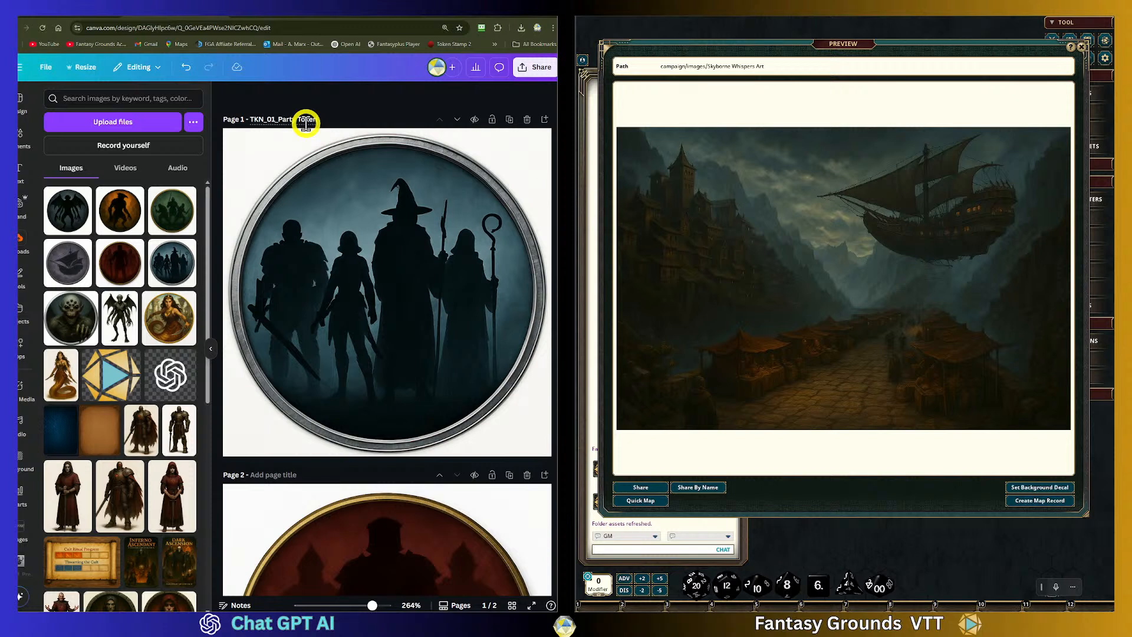
pyautogui.click(346, 254)
# Title the second page, with the red Loyalists POG, "TKN_02_Loyalists Faction"
pyautogui.scroll(-1, 375, 410)
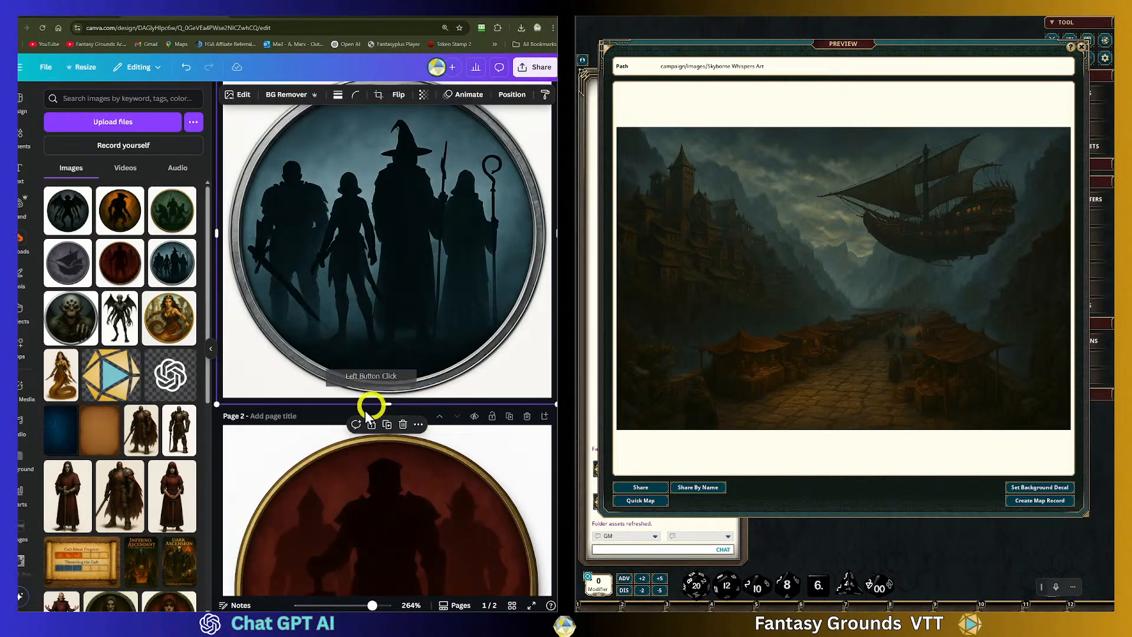
pyautogui.click(278, 416)
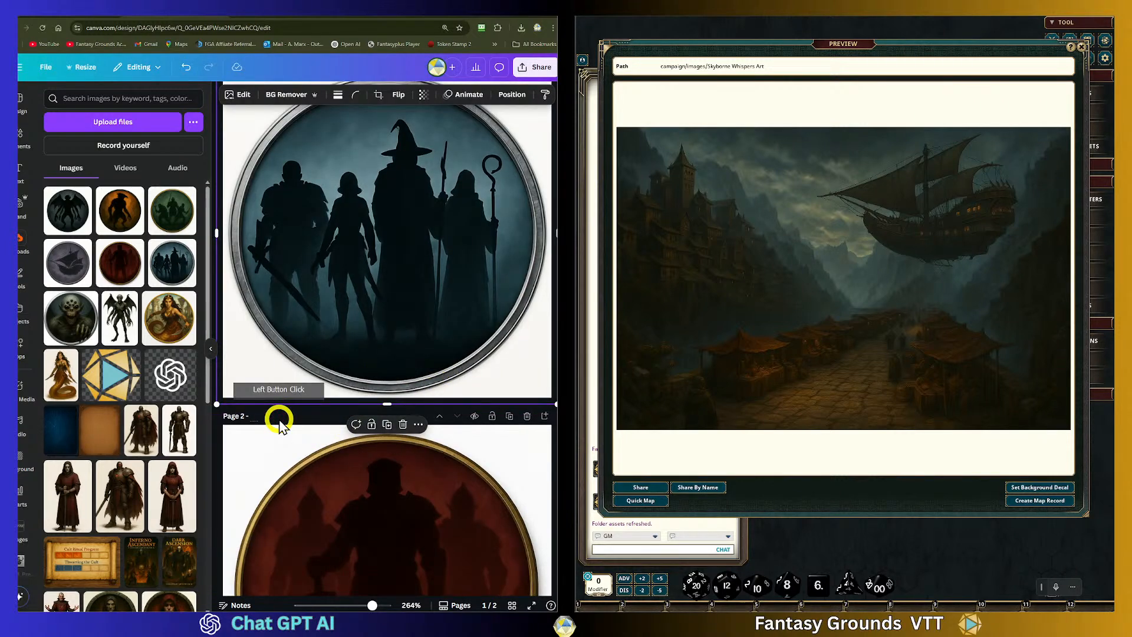
pyautogui.write('TKN_02')
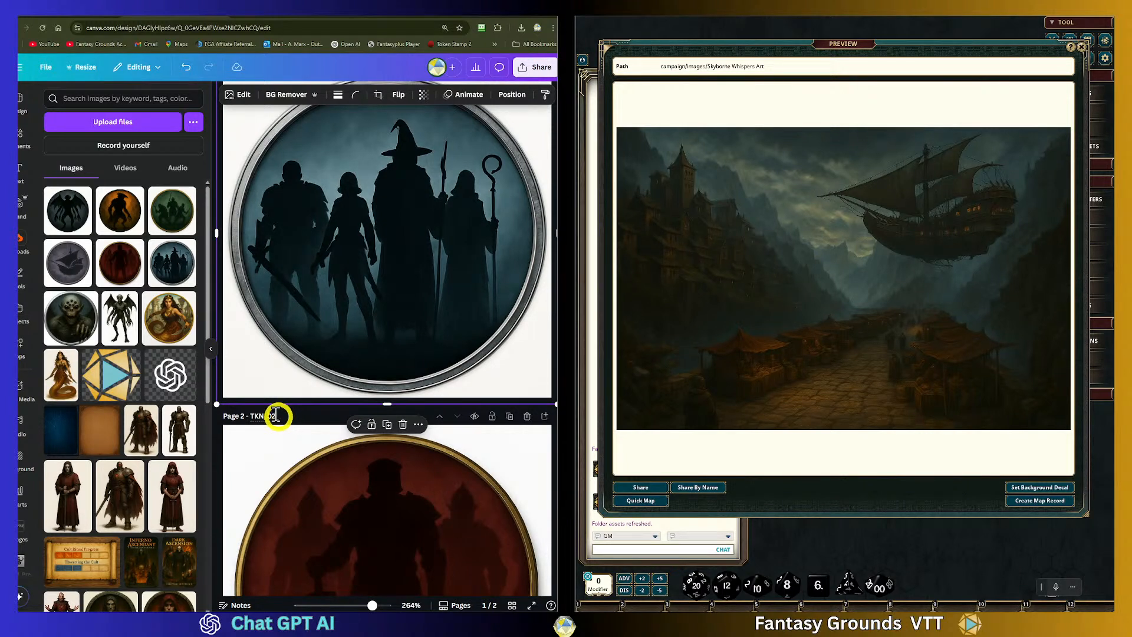
pyautogui.write('_Loyalis')
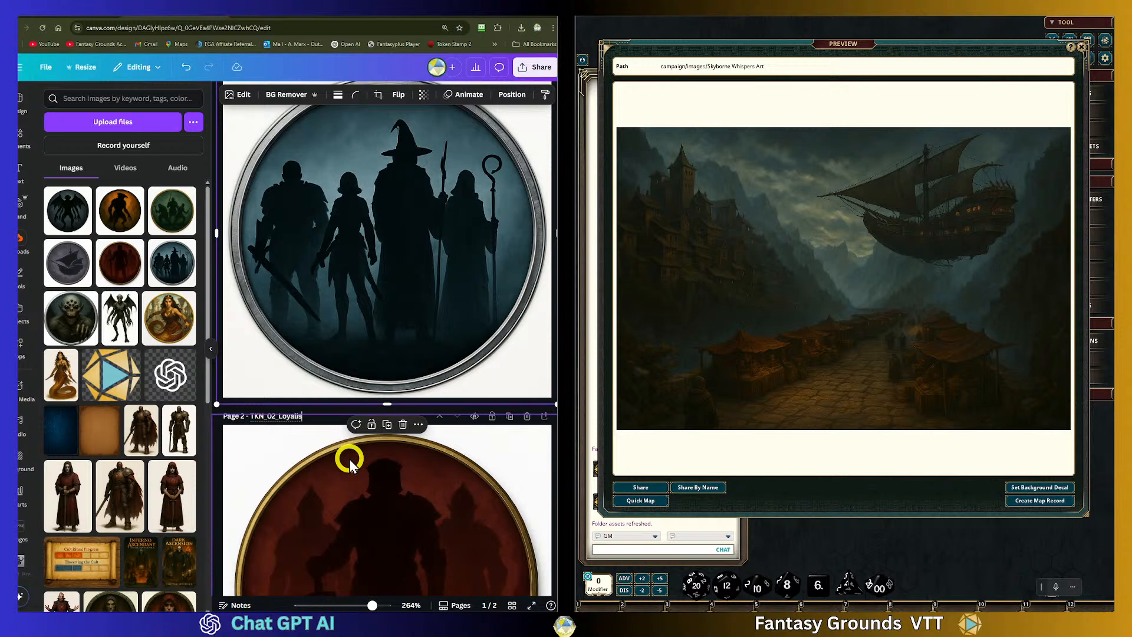
pyautogui.write('ts Faction')
pyautogui.click(265, 448)
# Add a blank third page below the red Loyalists page
pyautogui.scroll(-3, 291, 429)
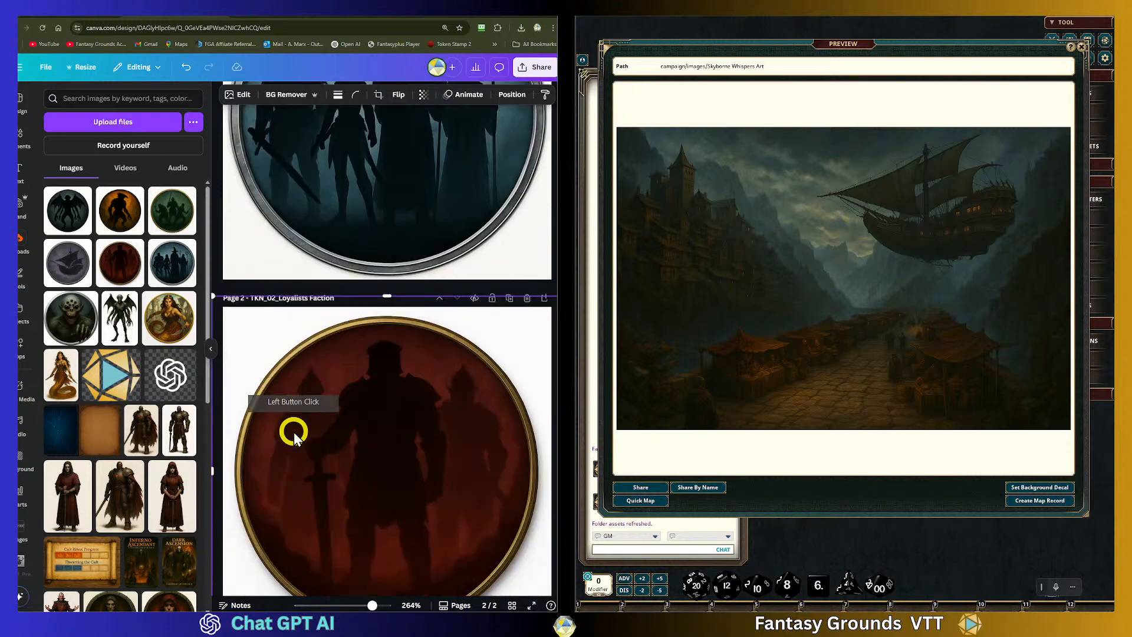
pyautogui.click(352, 581)
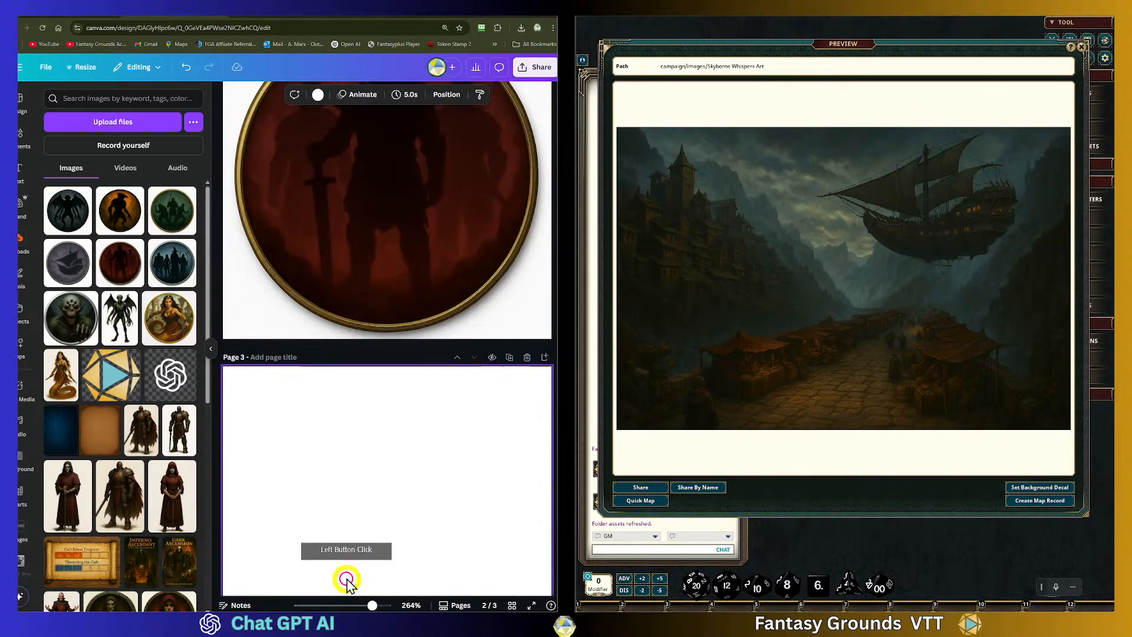
pyautogui.scroll(5, 341, 473)
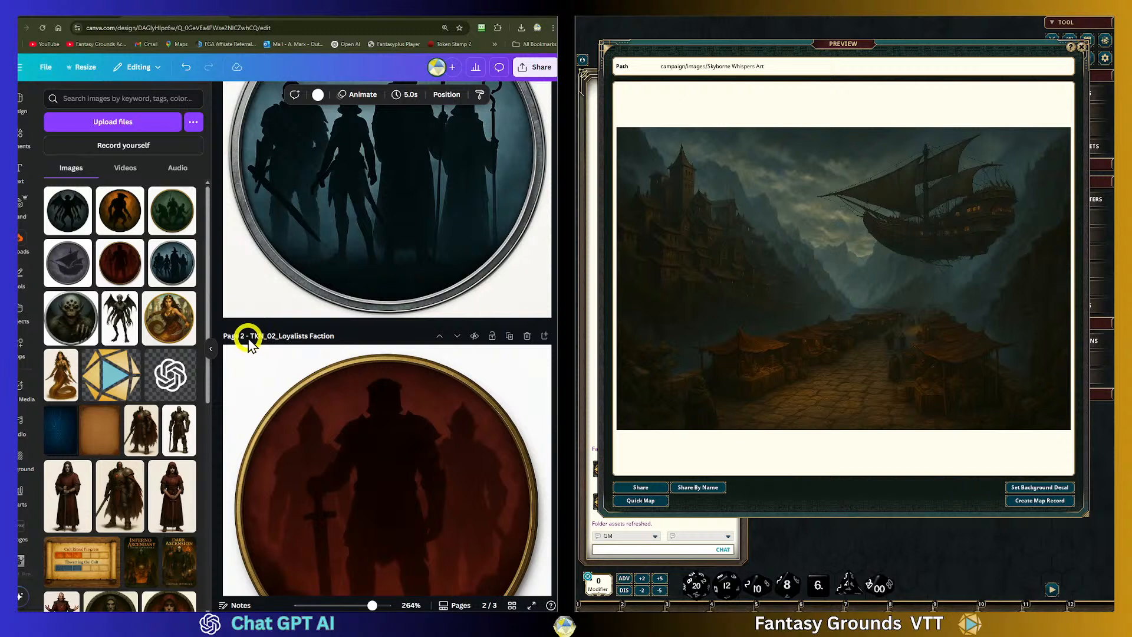
pyautogui.moveTo(252, 336); pyautogui.dragTo(342, 347)
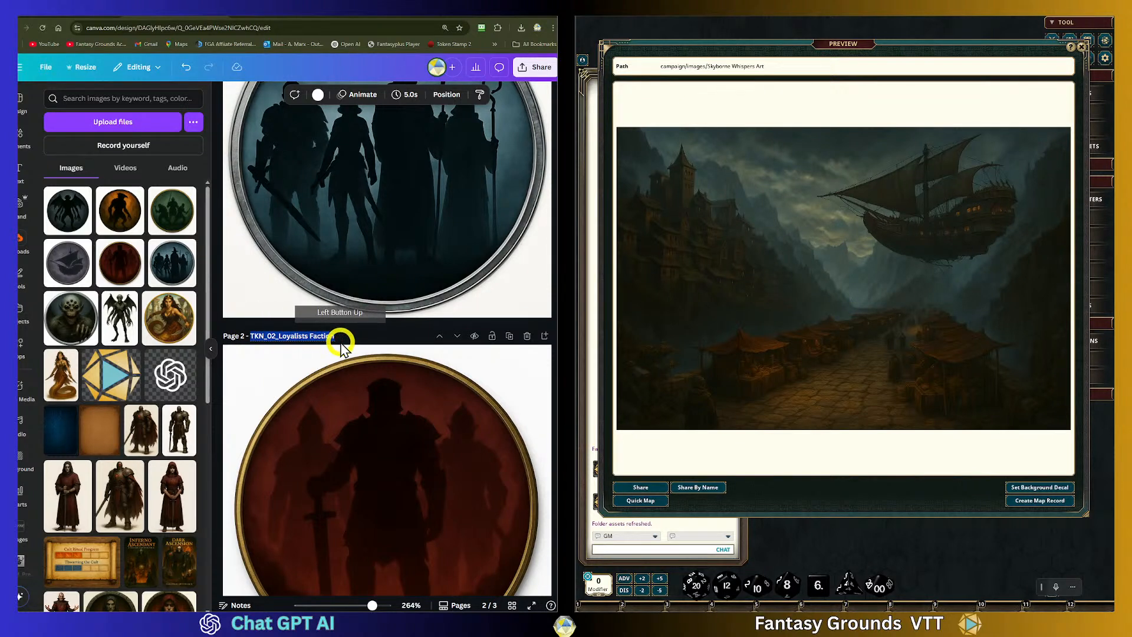
pyautogui.click(275, 354)
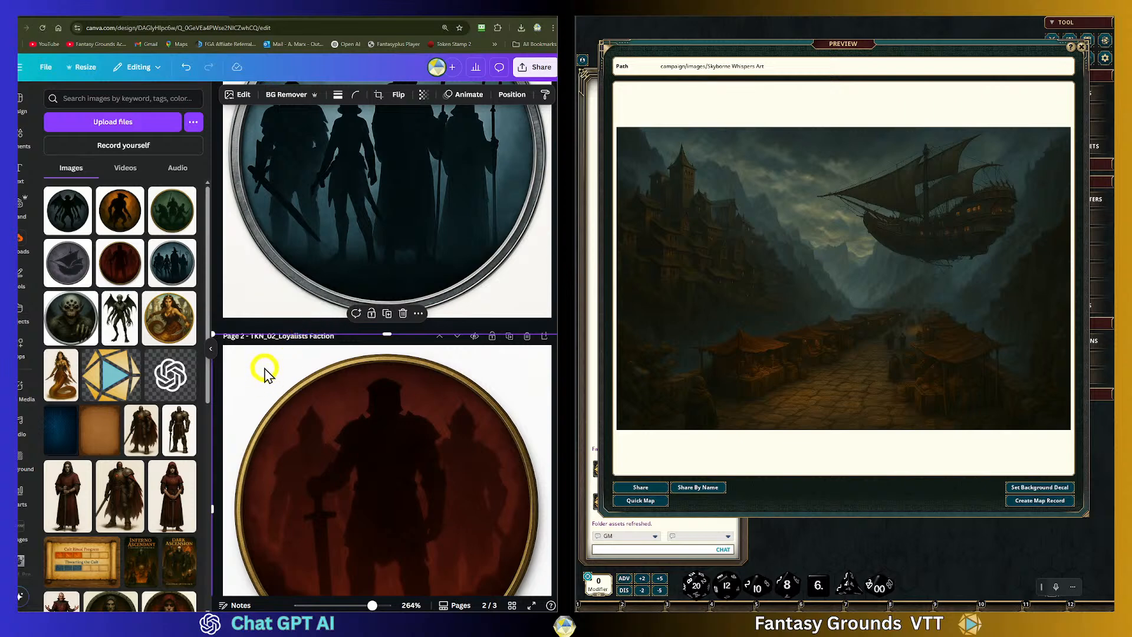
# Remove the background from the blue adventurers POG on page 1 and the red Loyalists POG on page 2
pyautogui.scroll(3, 319, 385)
pyautogui.click(291, 169)
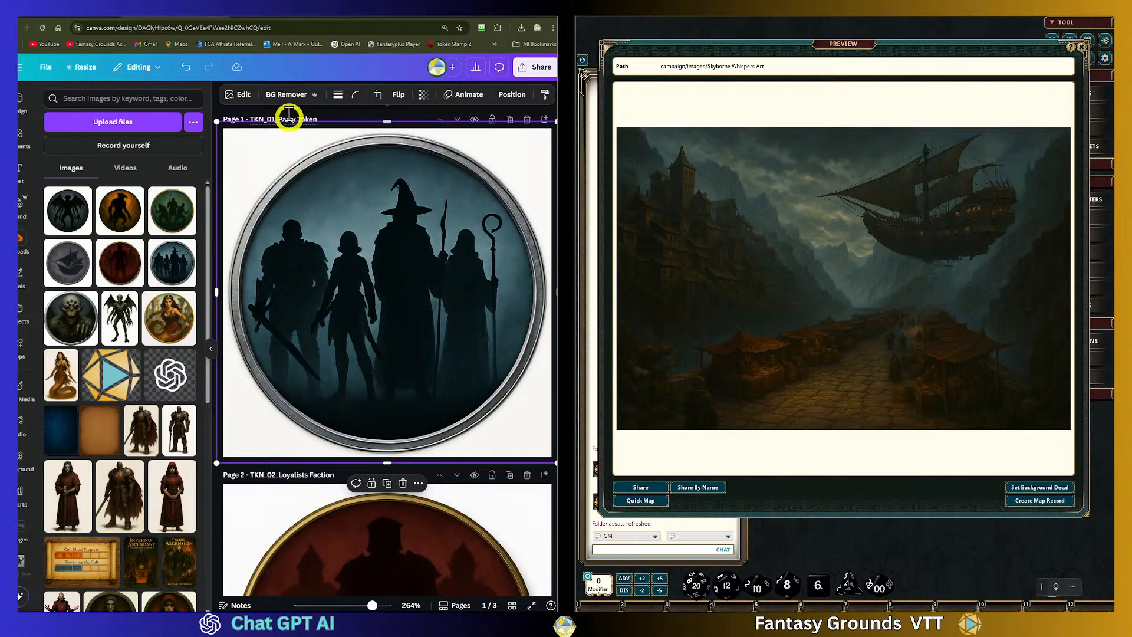
pyautogui.click(286, 95)
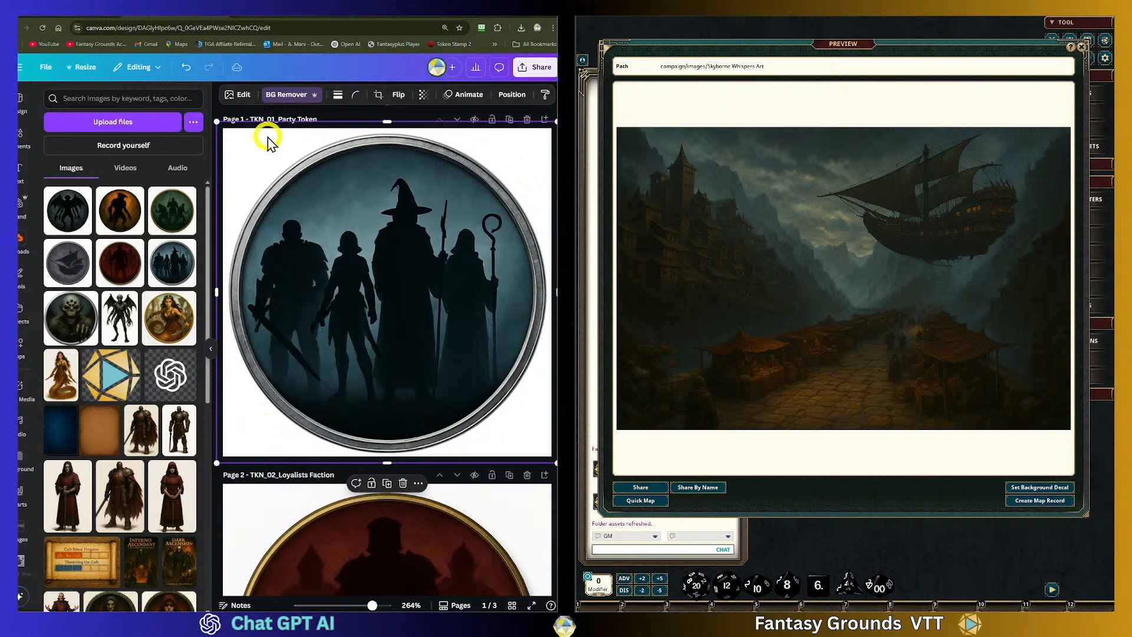
pyautogui.scroll(-3, 408, 338)
pyautogui.click(297, 223)
pyautogui.click(290, 96)
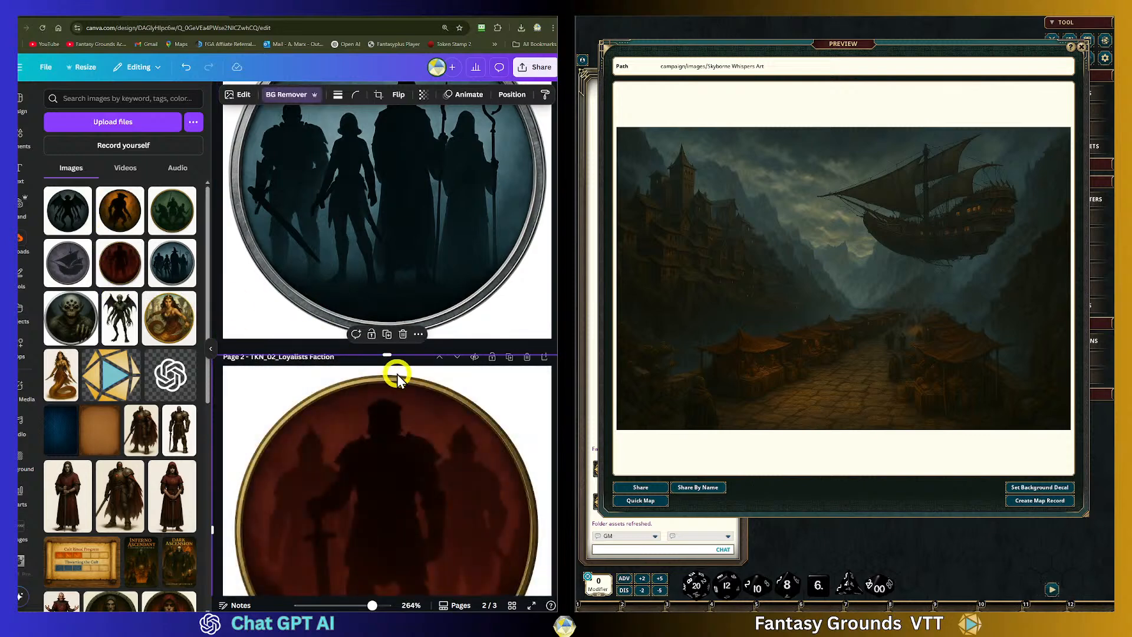
# Place the uploaded green three-fighter POG on the third page and enlarge it to roughly fill the page
pyautogui.scroll(-5, 397, 374)
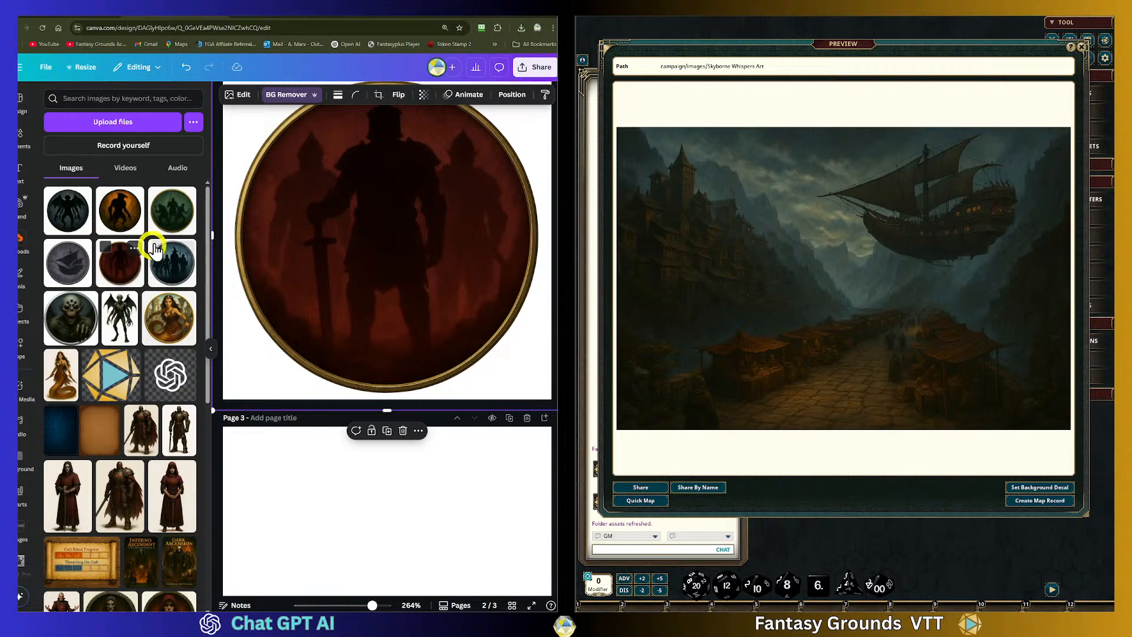
pyautogui.moveTo(177, 223); pyautogui.dragTo(524, 504)
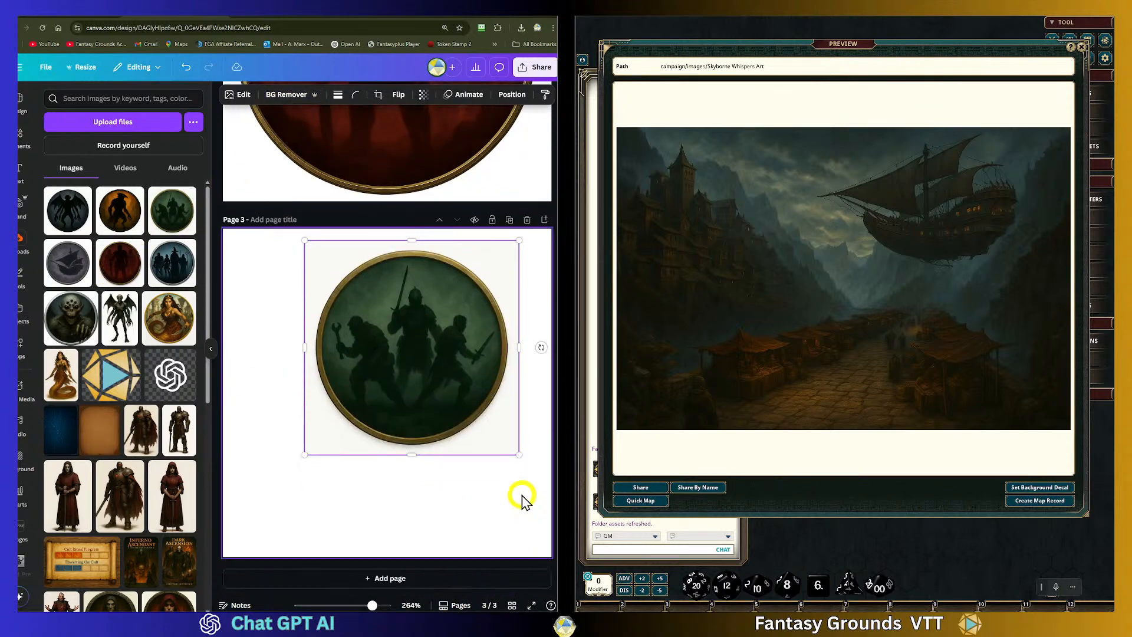
pyautogui.moveTo(425, 386); pyautogui.dragTo(336, 363)
pyautogui.moveTo(429, 431)
pyautogui.mouseDown()
pyautogui.moveTo(551, 551)
pyautogui.moveTo(557, 577)
pyautogui.moveTo(433, 431)
pyautogui.mouseUp()
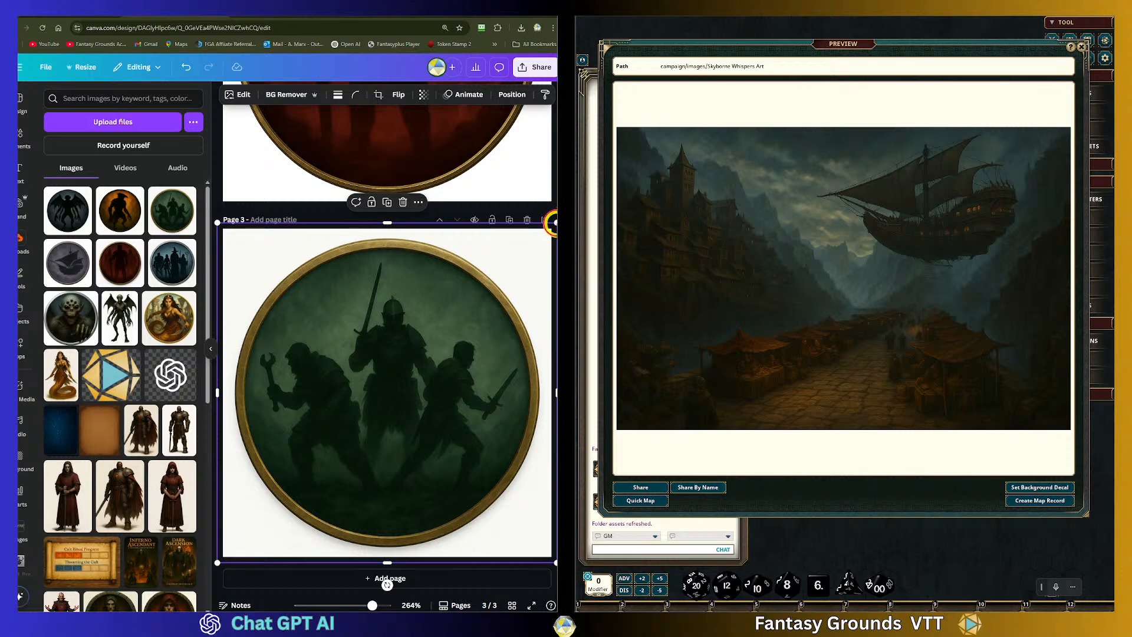
# Enlarge the green POG slightly beyond the page edges and centre it so its gold border nearly fills the page
pyautogui.scroll(4, 540, 223)
pyautogui.scroll(-2, 492, 454)
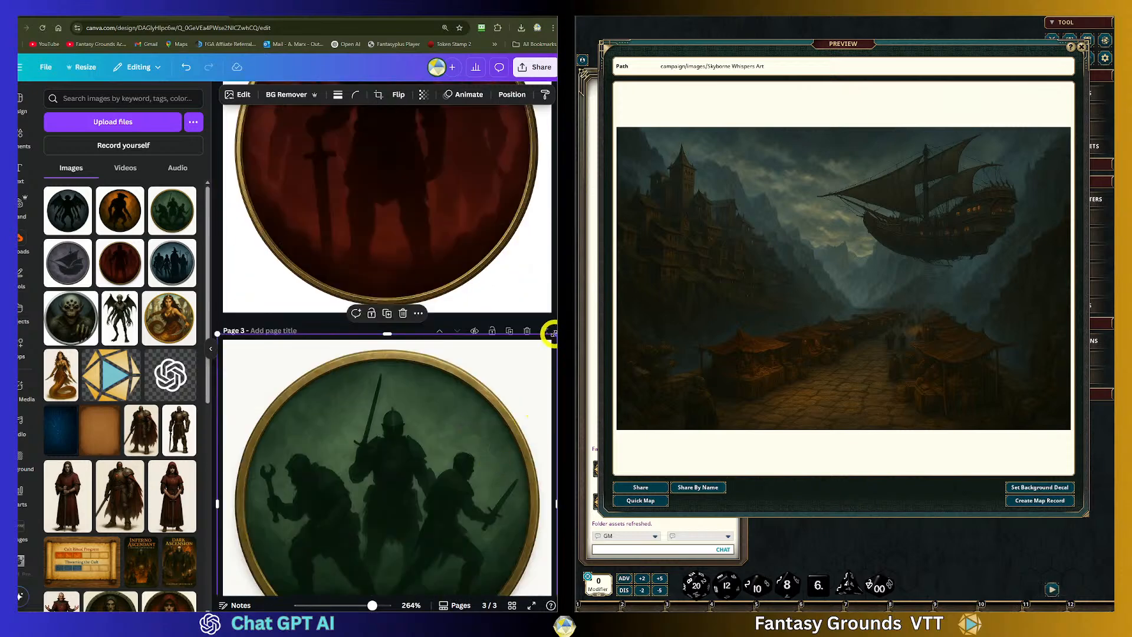
pyautogui.moveTo(555, 334); pyautogui.dragTo(559, 329)
pyautogui.scroll(-2, 526, 390)
pyautogui.moveTo(468, 367); pyautogui.dragTo(467, 374)
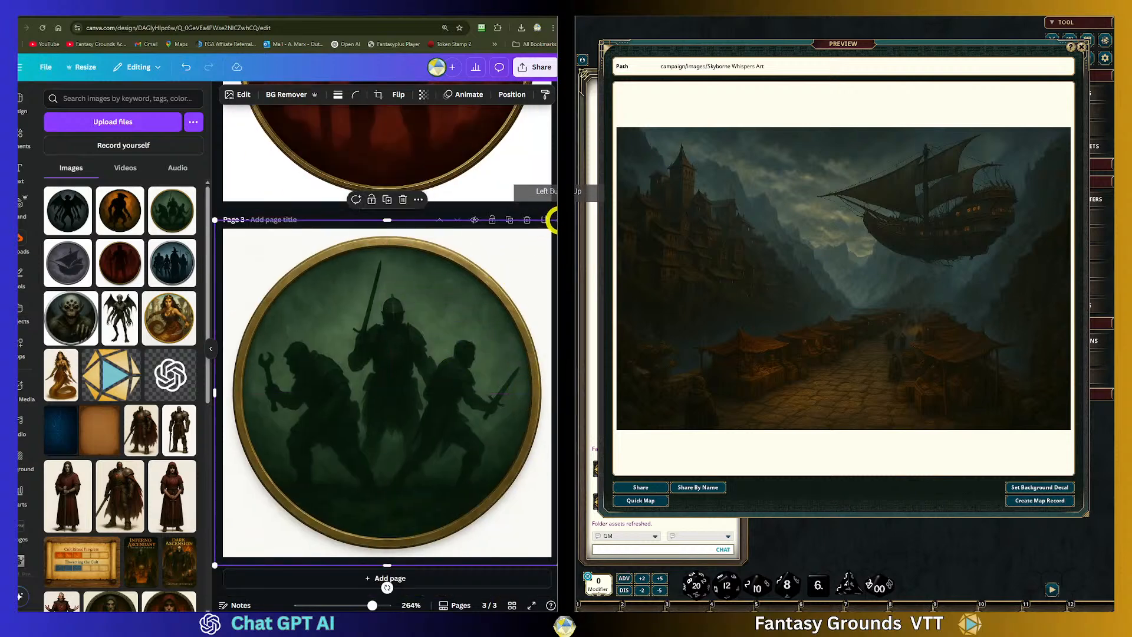
pyautogui.scroll(2, 519, 297)
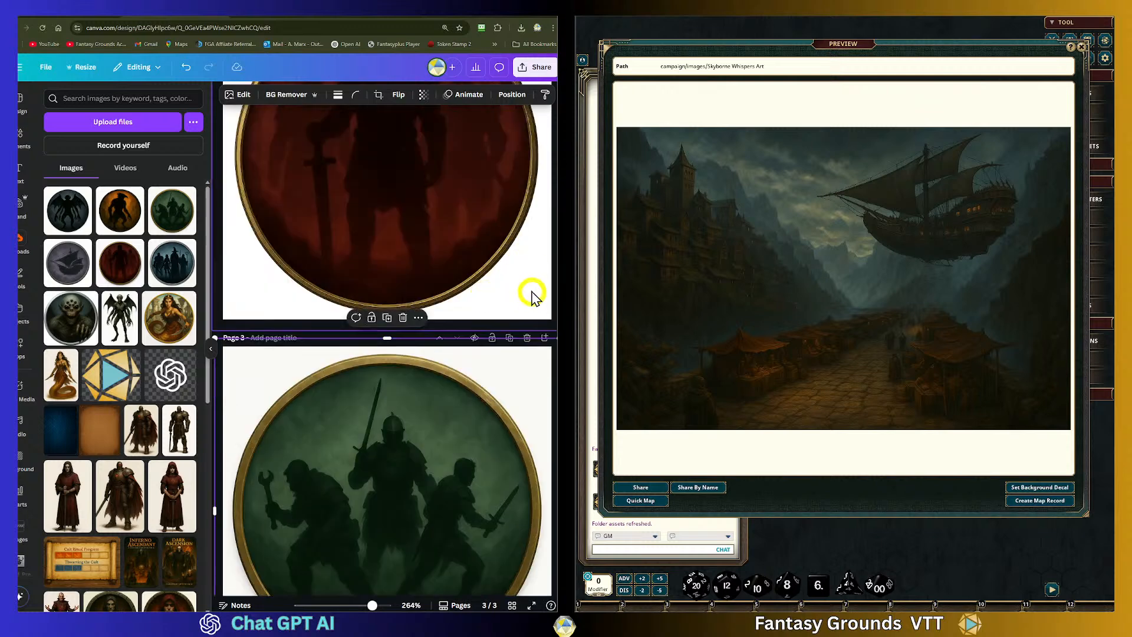
pyautogui.click(512, 313)
pyautogui.click(496, 422)
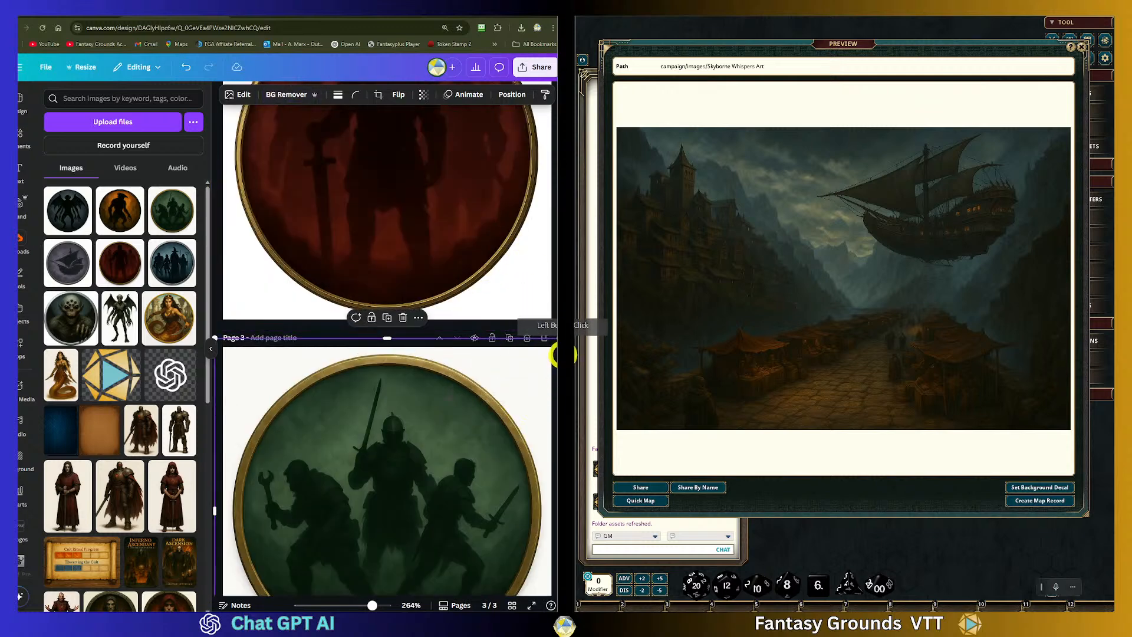
pyautogui.moveTo(220, 335); pyautogui.dragTo(213, 334)
pyautogui.moveTo(368, 420); pyautogui.dragTo(370, 423)
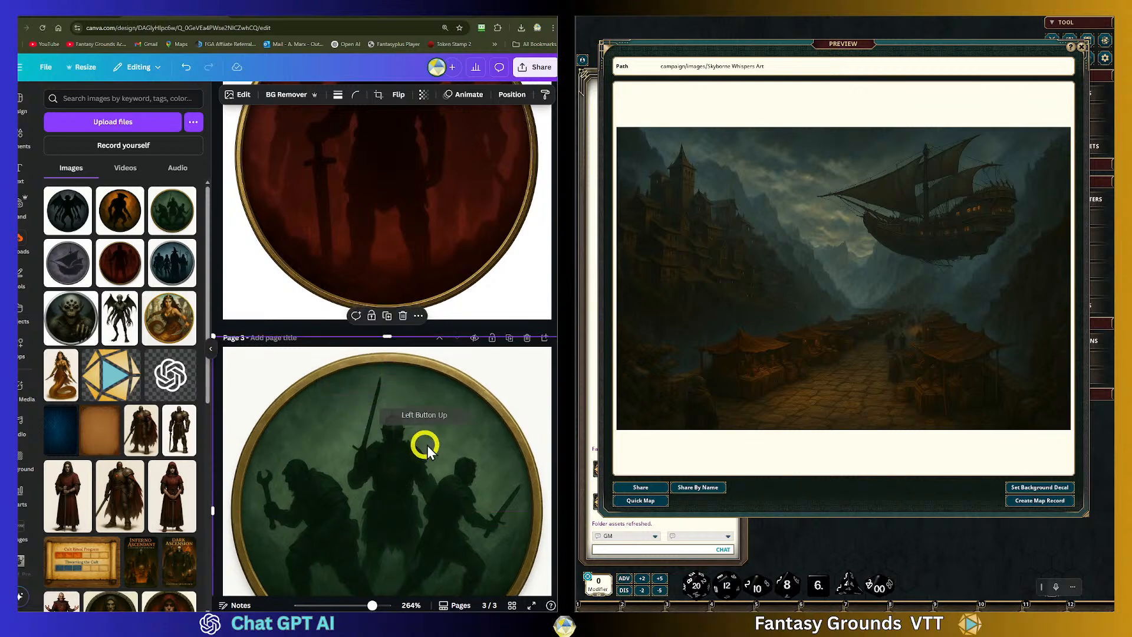
pyautogui.scroll(-2, 415, 444)
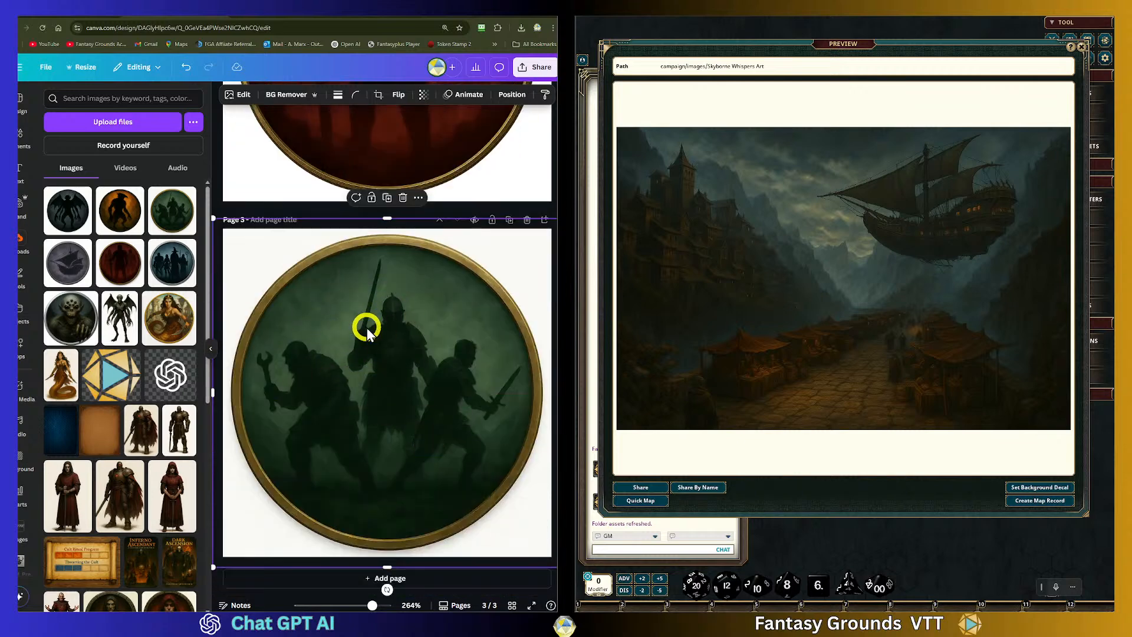
# Title the third page, with the green POG, "TKN_03_Separatists Faction"
pyautogui.click(268, 218)
pyautogui.scroll(1, 332, 224)
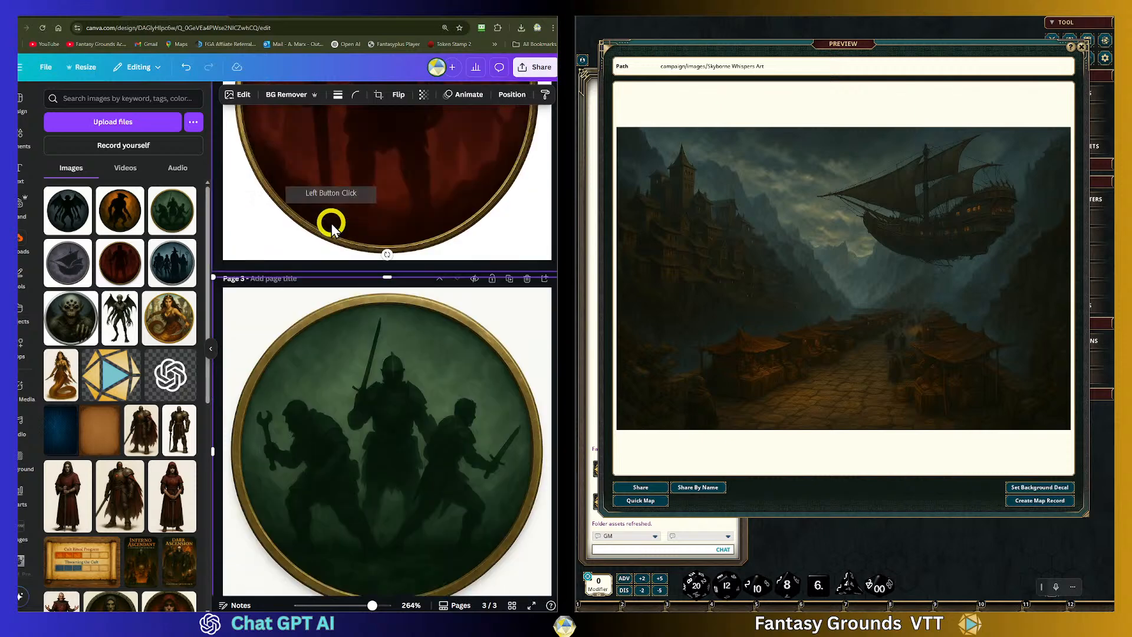
pyautogui.scroll(2, 312, 259)
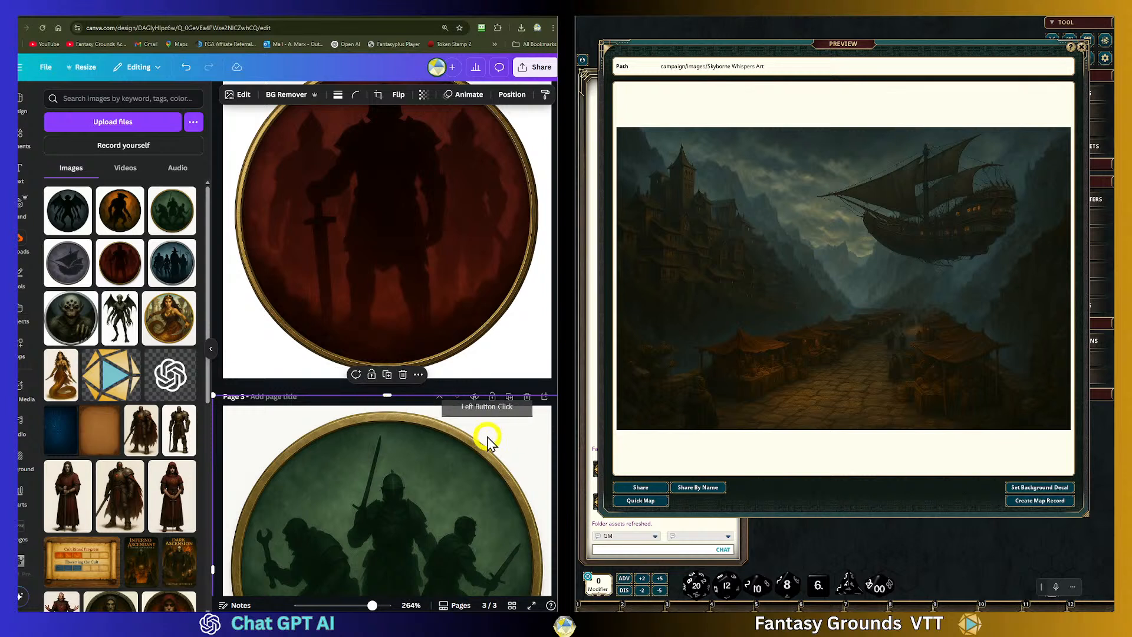
pyautogui.click(514, 344)
pyautogui.click(280, 399)
pyautogui.click(285, 401)
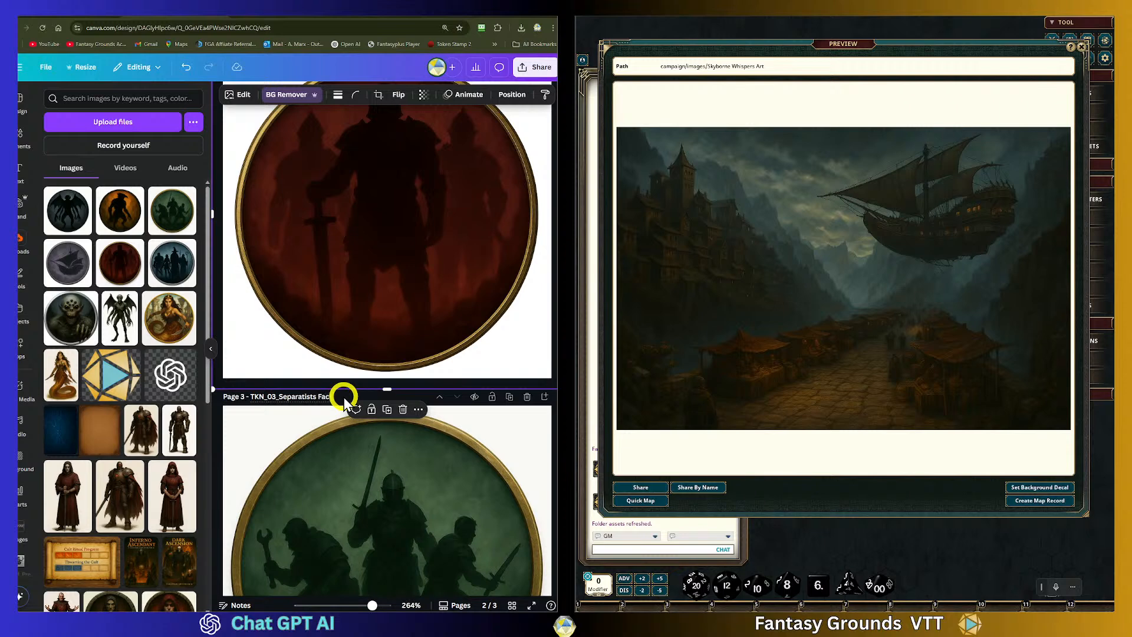
pyautogui.click(322, 360)
# Add a fourth page and place the uploaded grey airship POG on it, enlarged and centred to fill the page
pyautogui.scroll(-3, 320, 413)
pyautogui.click(320, 451)
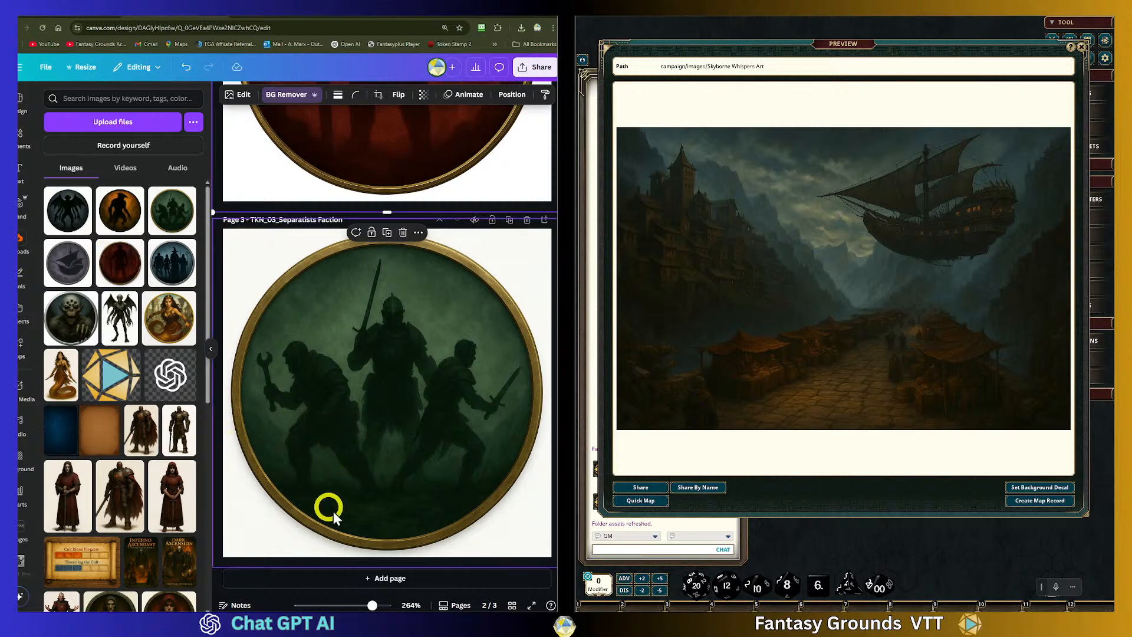
pyautogui.click(377, 581)
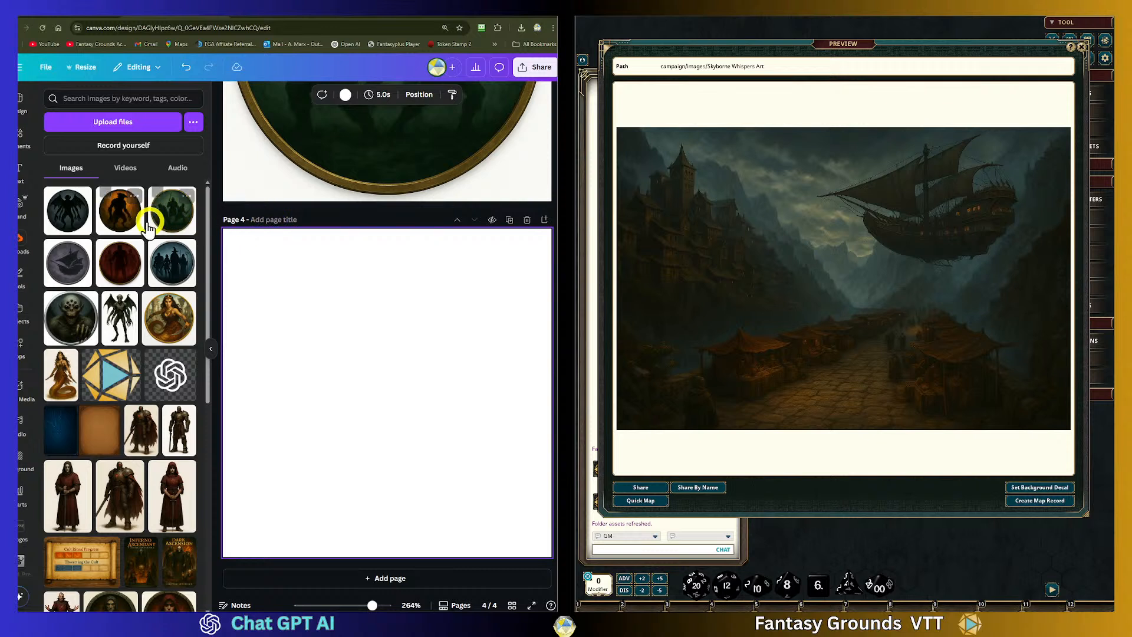
pyautogui.moveTo(77, 271); pyautogui.dragTo(298, 353)
pyautogui.moveTo(355, 412); pyautogui.dragTo(310, 309)
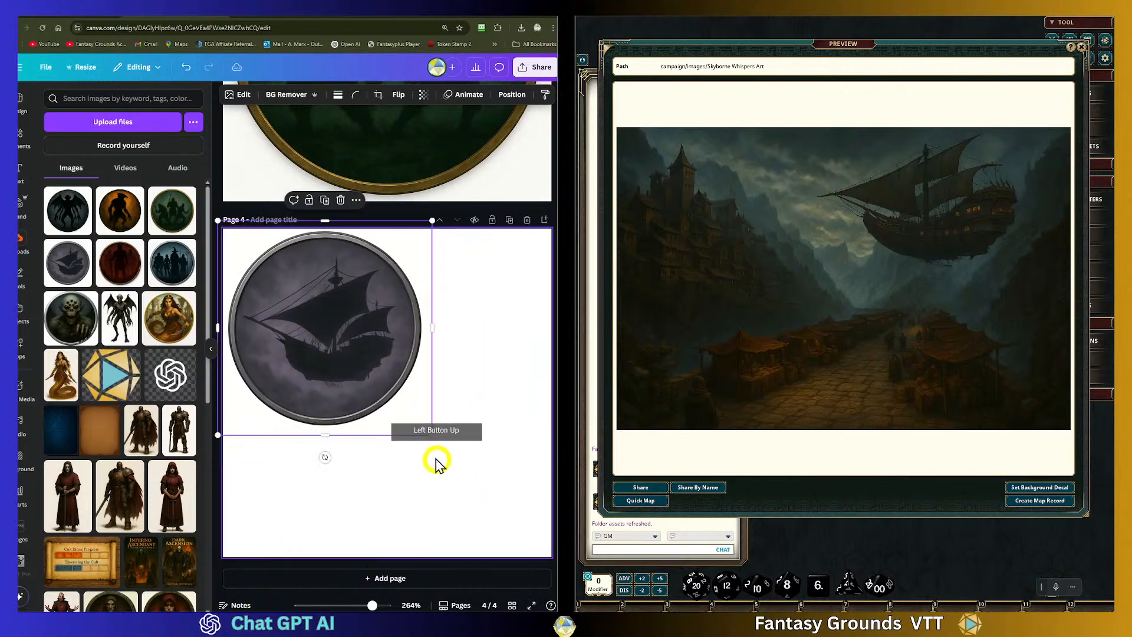
pyautogui.moveTo(433, 435); pyautogui.dragTo(557, 581)
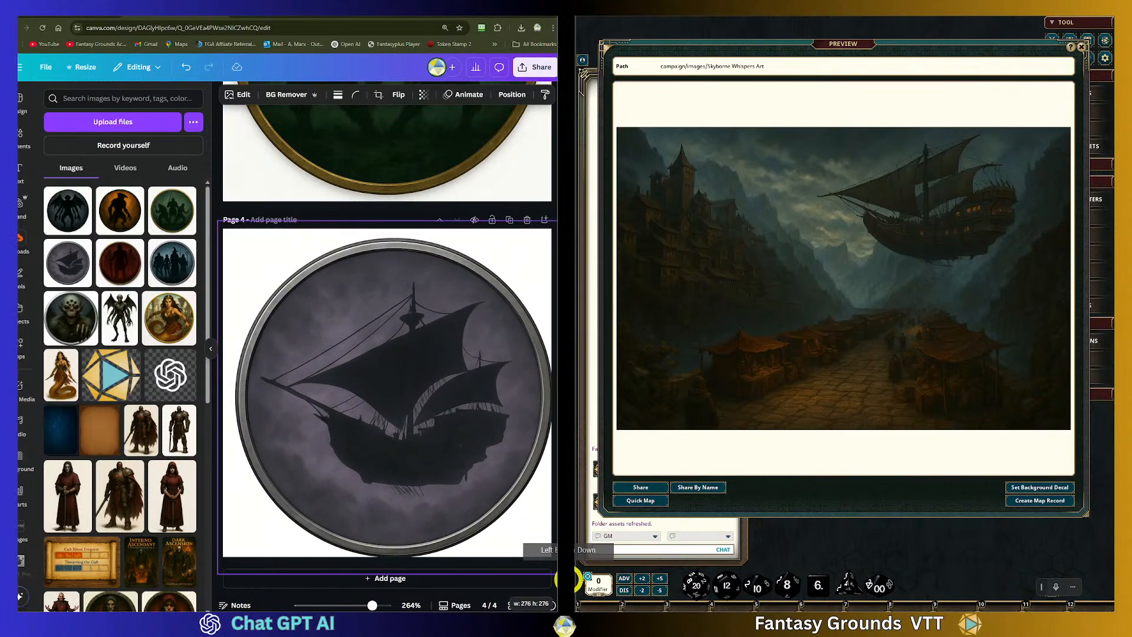
pyautogui.moveTo(466, 462); pyautogui.dragTo(460, 459)
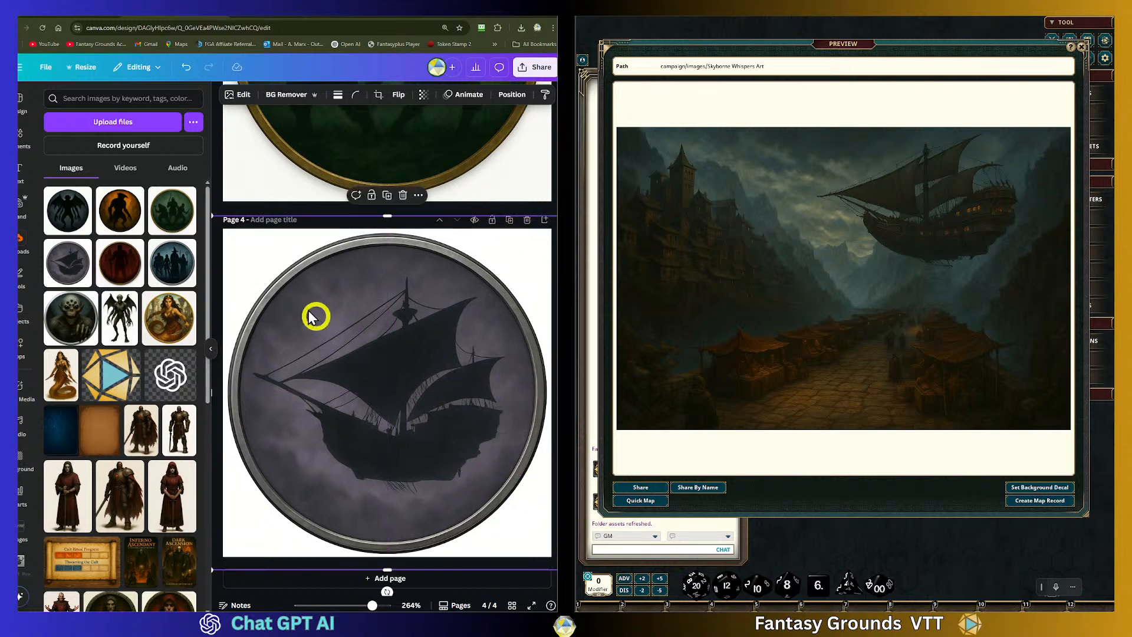
# Title the fourth page, with the grey airship POG, "TKN_04_Sky Pirate Faction"
pyautogui.click(290, 220)
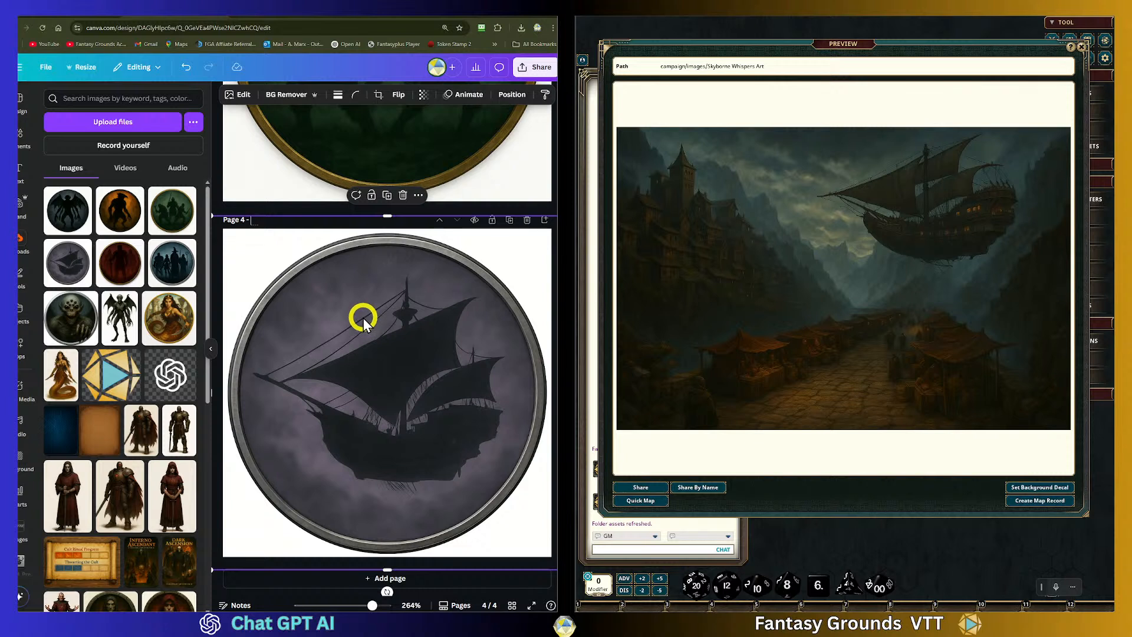
pyautogui.click(323, 279)
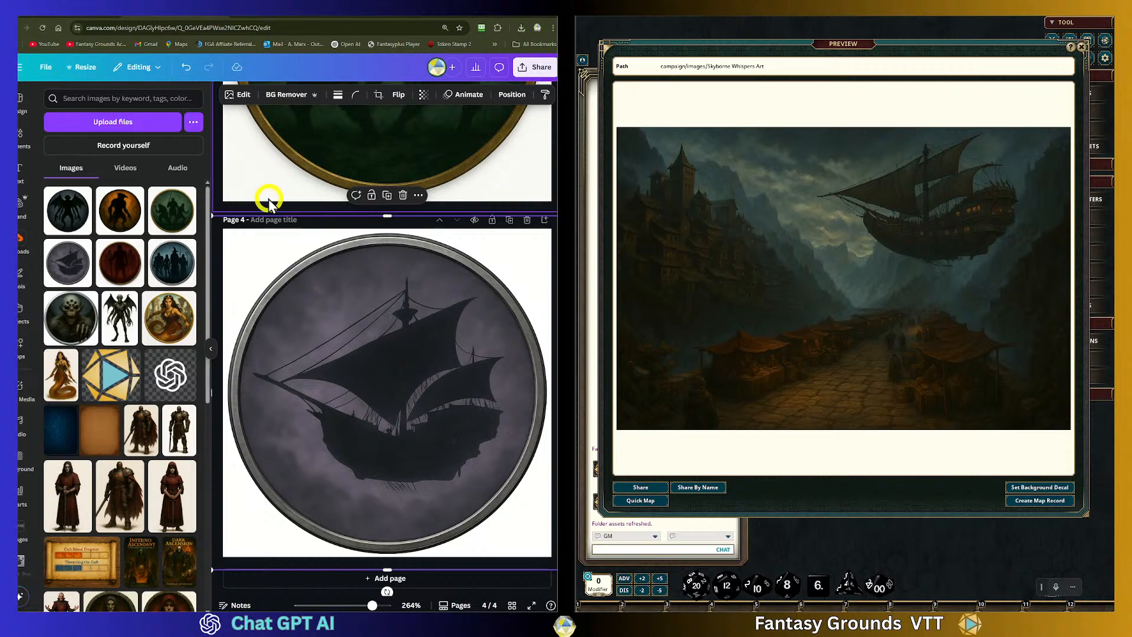
pyautogui.click(295, 222)
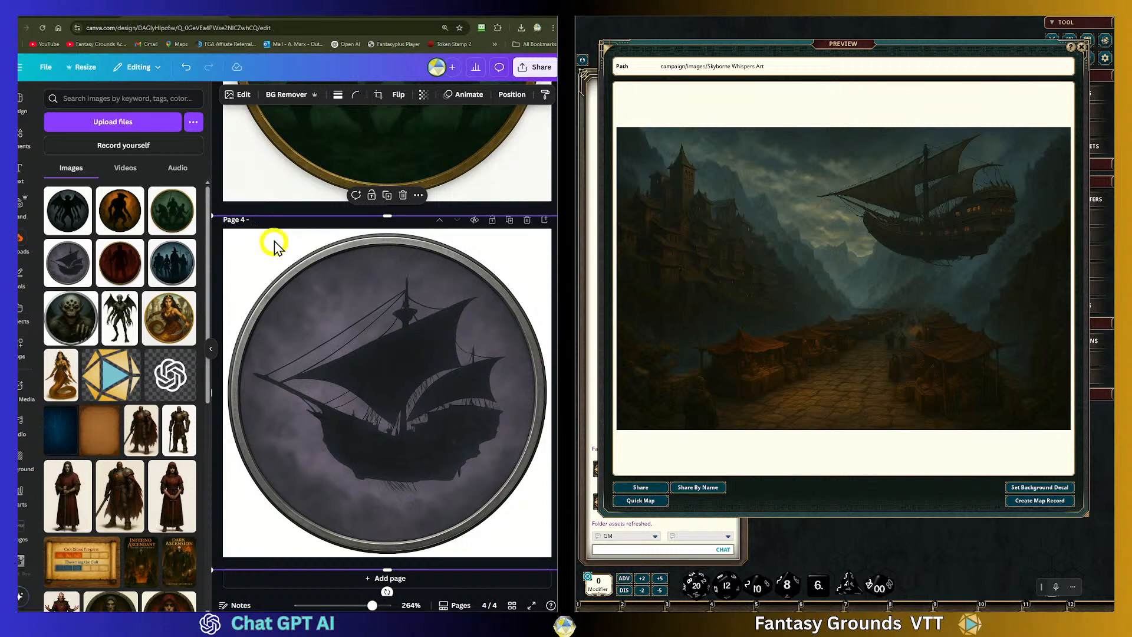
pyautogui.click(268, 221)
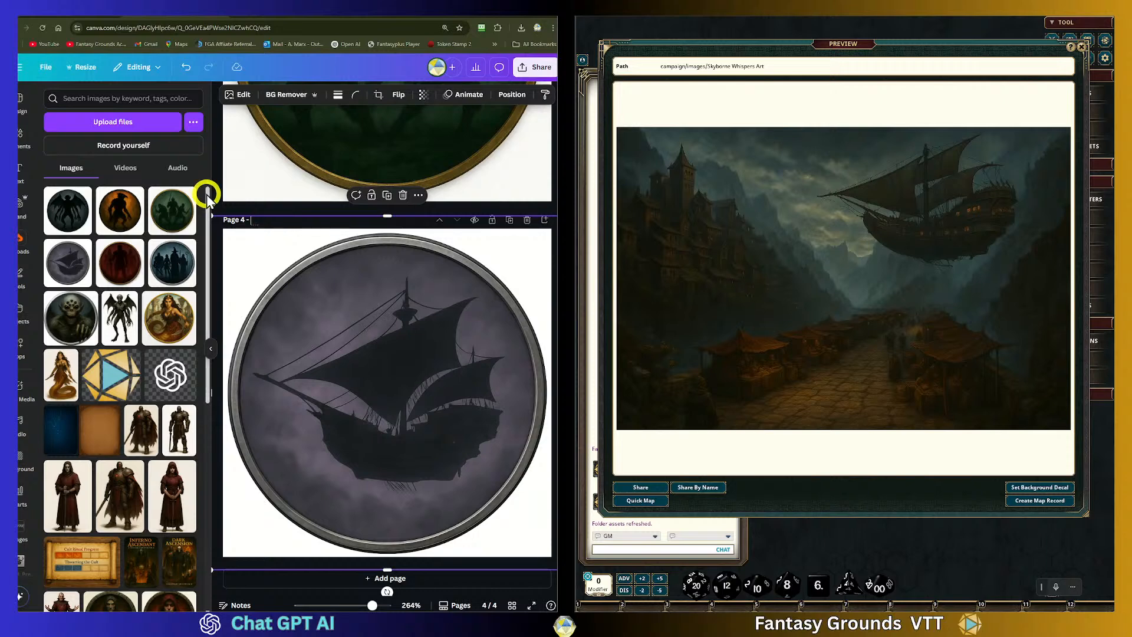
pyautogui.scroll(5, 244, 274)
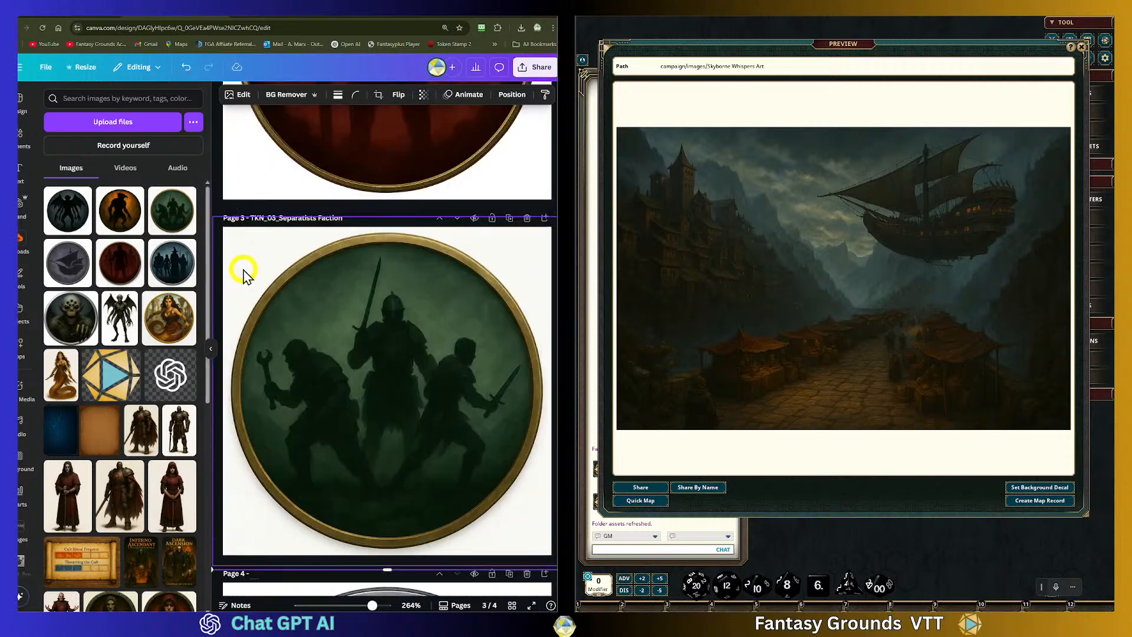
pyautogui.scroll(-4, 242, 276)
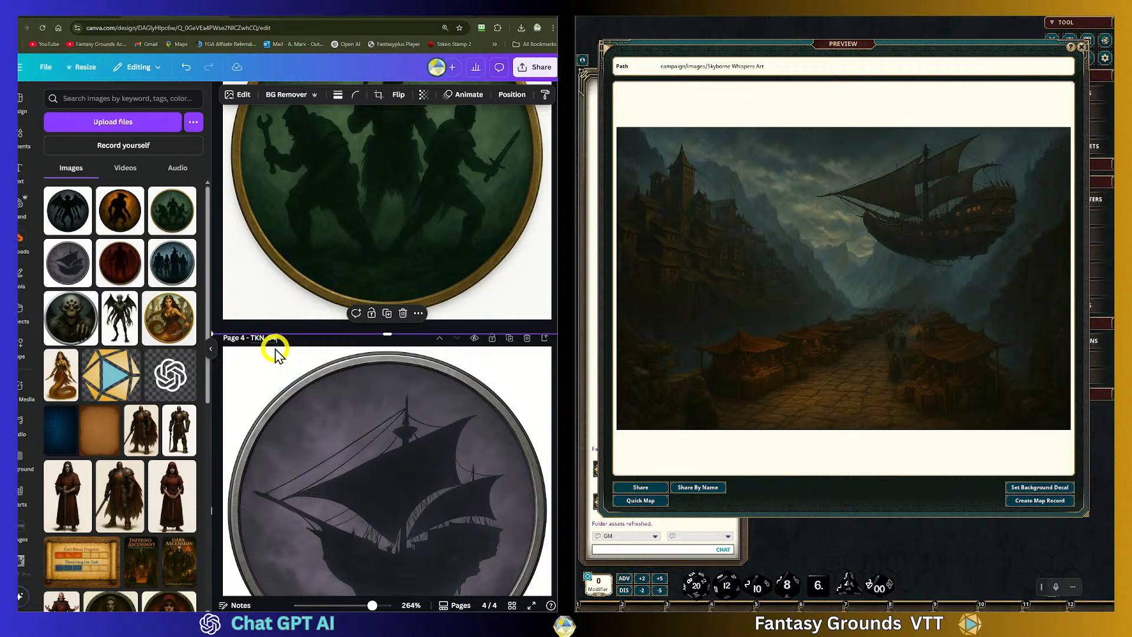
pyautogui.scroll(4, 304, 337)
pyautogui.scroll(-5, 307, 339)
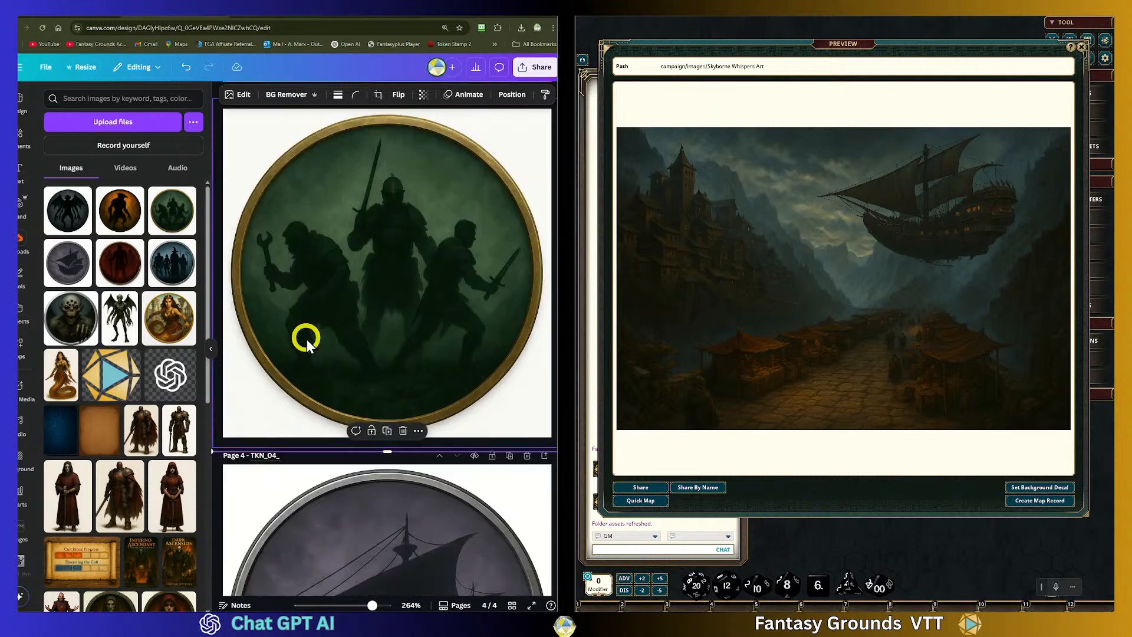
pyautogui.write('S')
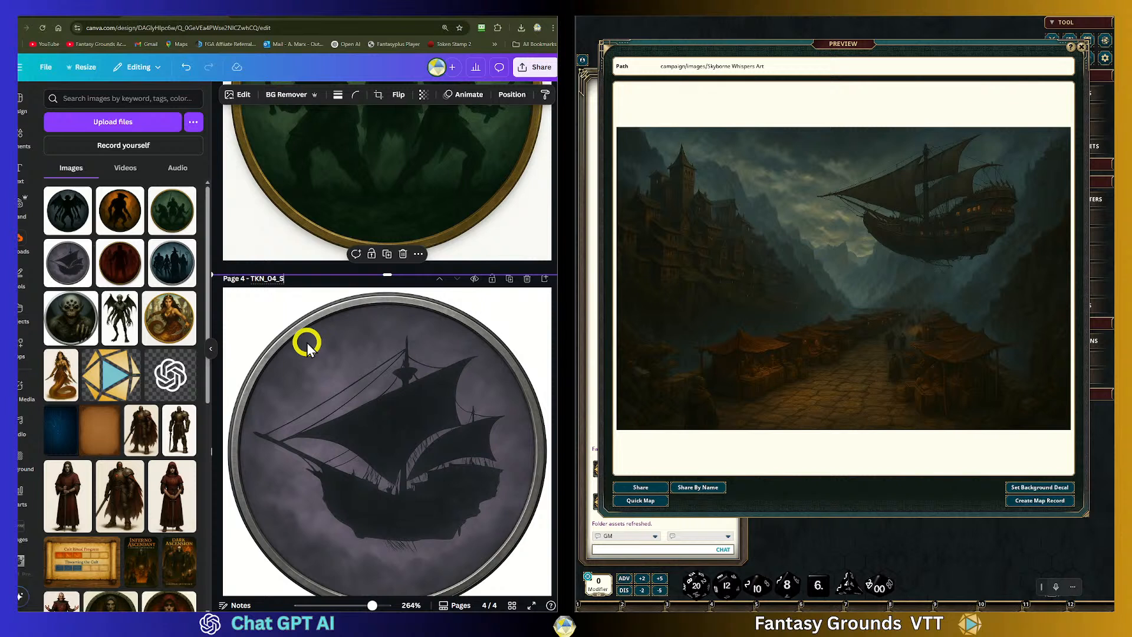
pyautogui.write('ky Pirate Faction')
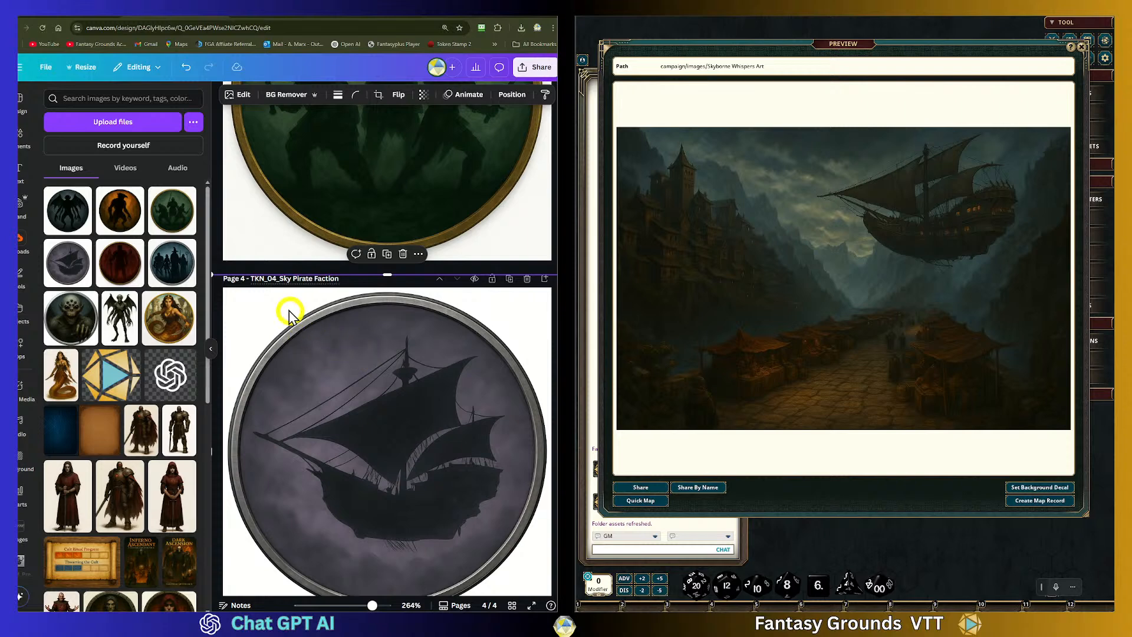
pyautogui.click(342, 350)
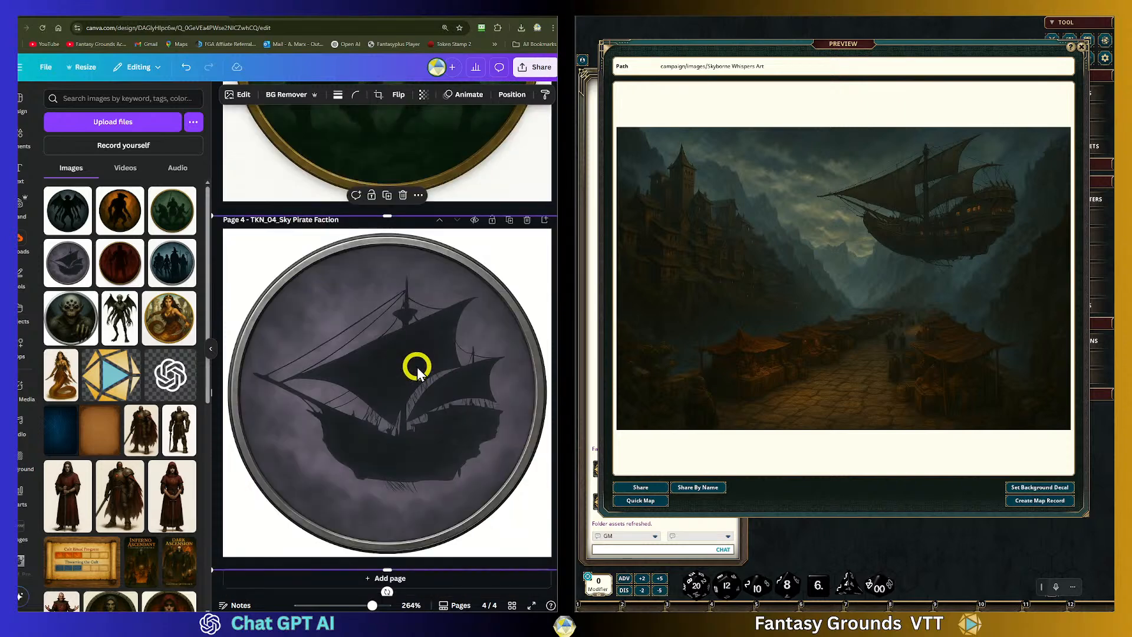
# Add a fifth page and place the uploaded black winged-creature POG on it, enlarged and centred to fill the page
pyautogui.click(444, 569)
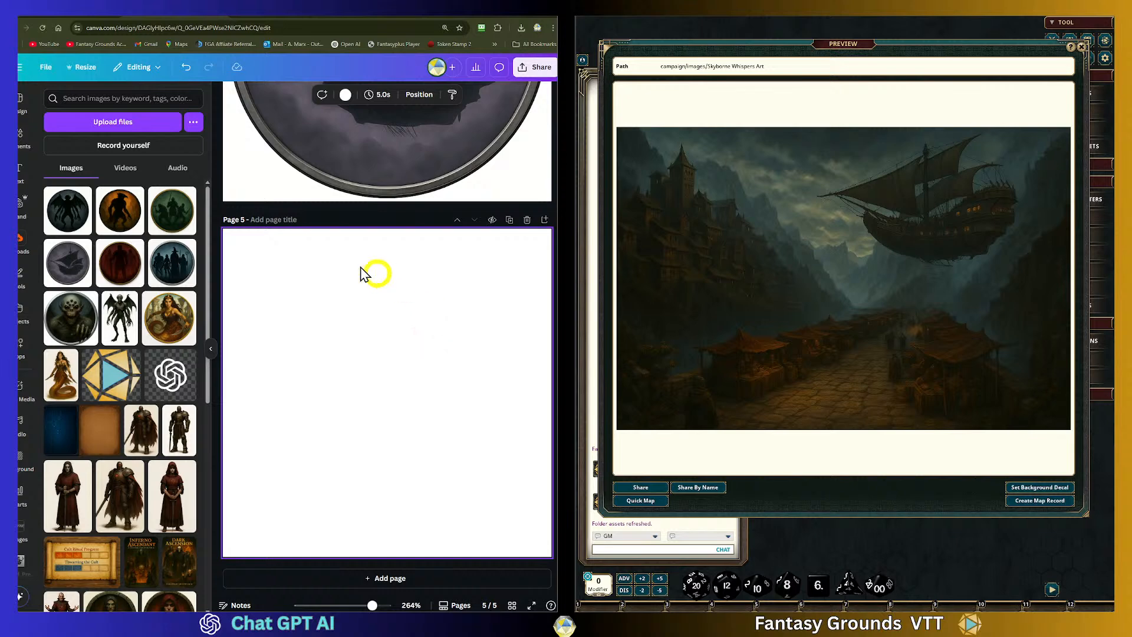
pyautogui.scroll(8, 393, 425)
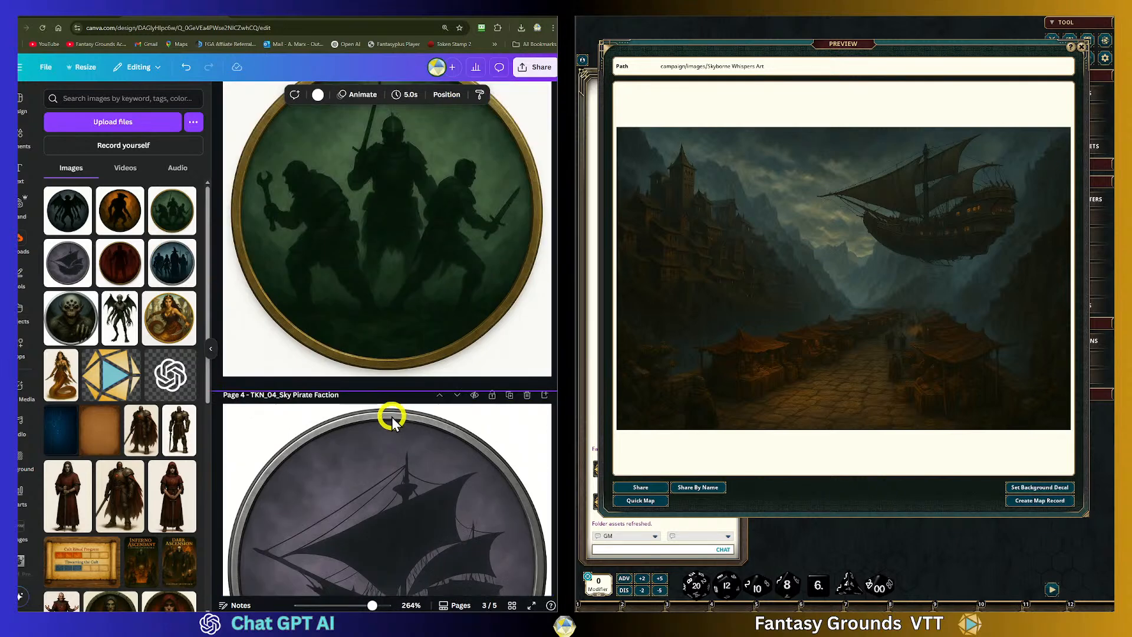
pyautogui.scroll(-2, 374, 312)
pyautogui.scroll(-10, 374, 313)
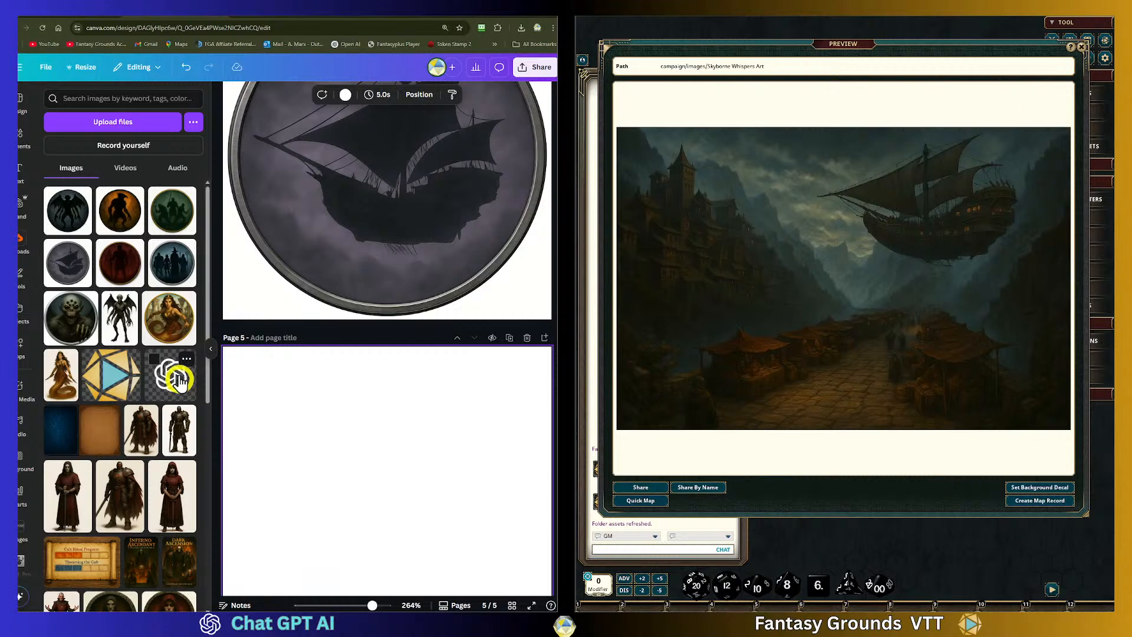
pyautogui.moveTo(87, 223); pyautogui.dragTo(359, 420)
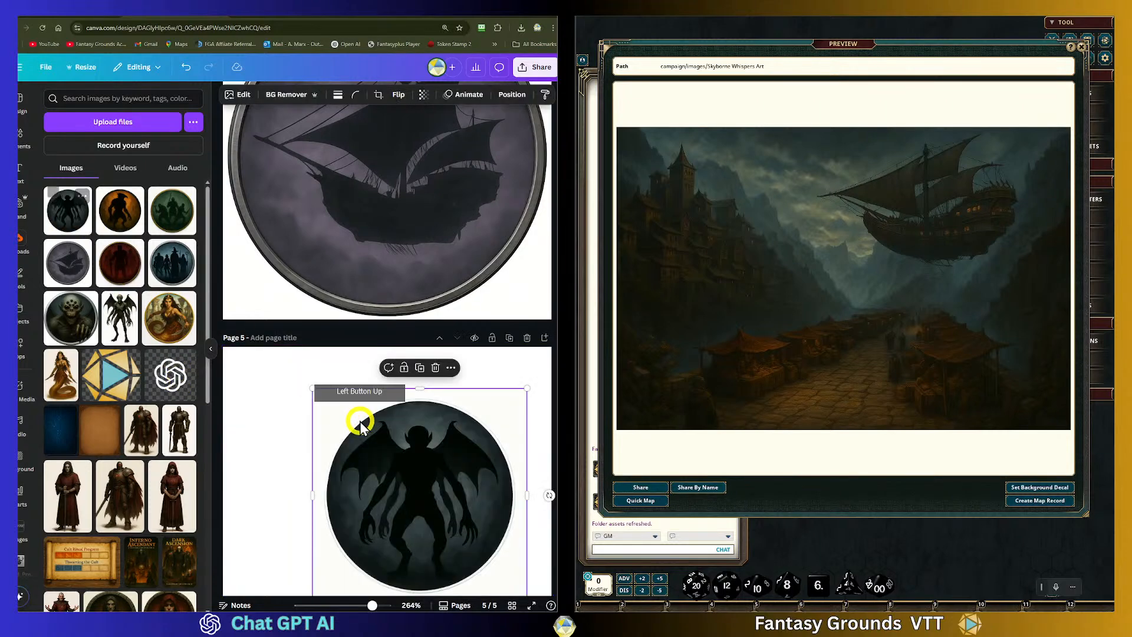
pyautogui.scroll(-2, 360, 421)
pyautogui.moveTo(373, 379); pyautogui.dragTo(307, 334)
pyautogui.moveTo(429, 433); pyautogui.dragTo(578, 556)
pyautogui.moveTo(462, 470); pyautogui.dragTo(458, 470)
pyautogui.click(541, 501)
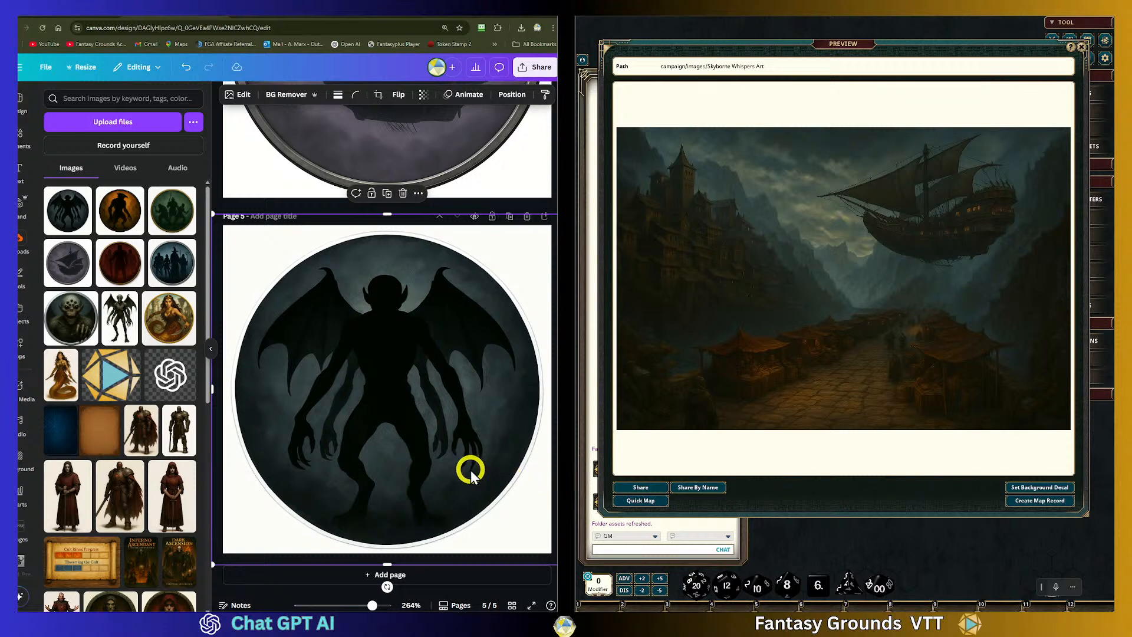
# Begin the fifth page's title with "TKN_05_", following the numbering of the earlier page titles
pyautogui.click(303, 201)
pyautogui.click(294, 221)
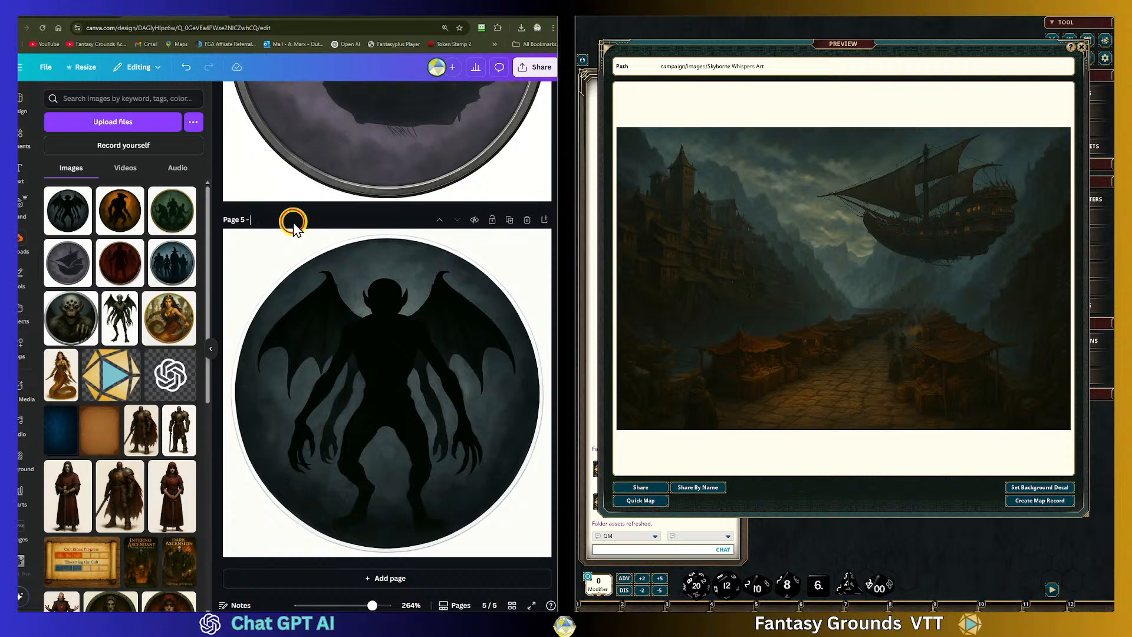
pyautogui.scroll(3, 316, 271)
pyautogui.scroll(4, 315, 275)
pyautogui.scroll(-6, 313, 278)
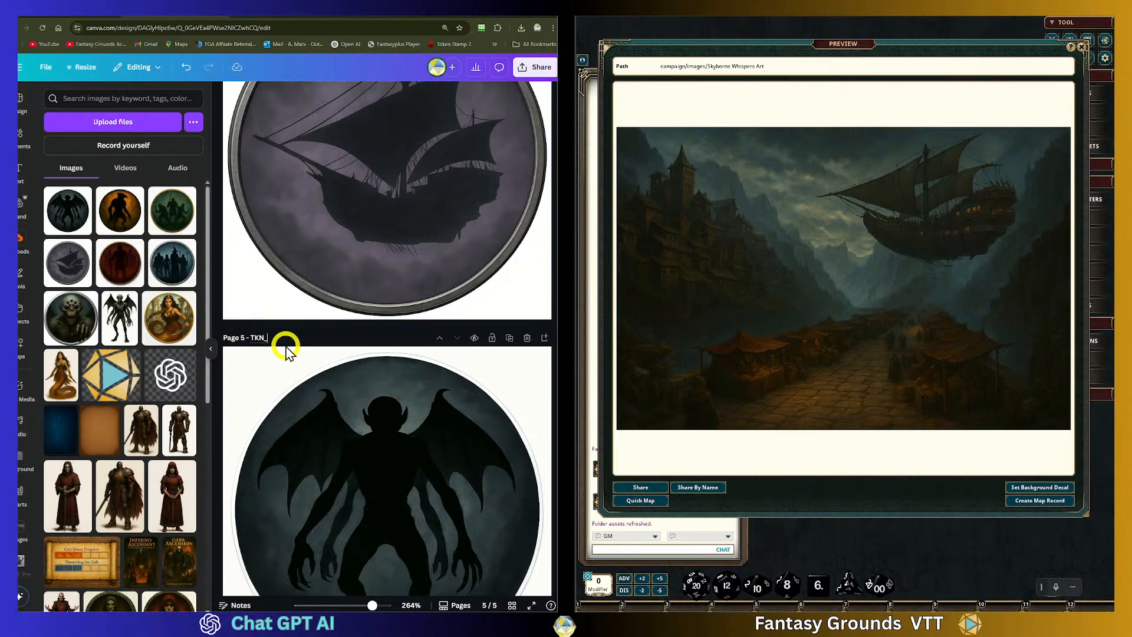
pyautogui.scroll(5, 316, 330)
pyautogui.scroll(-4, 316, 330)
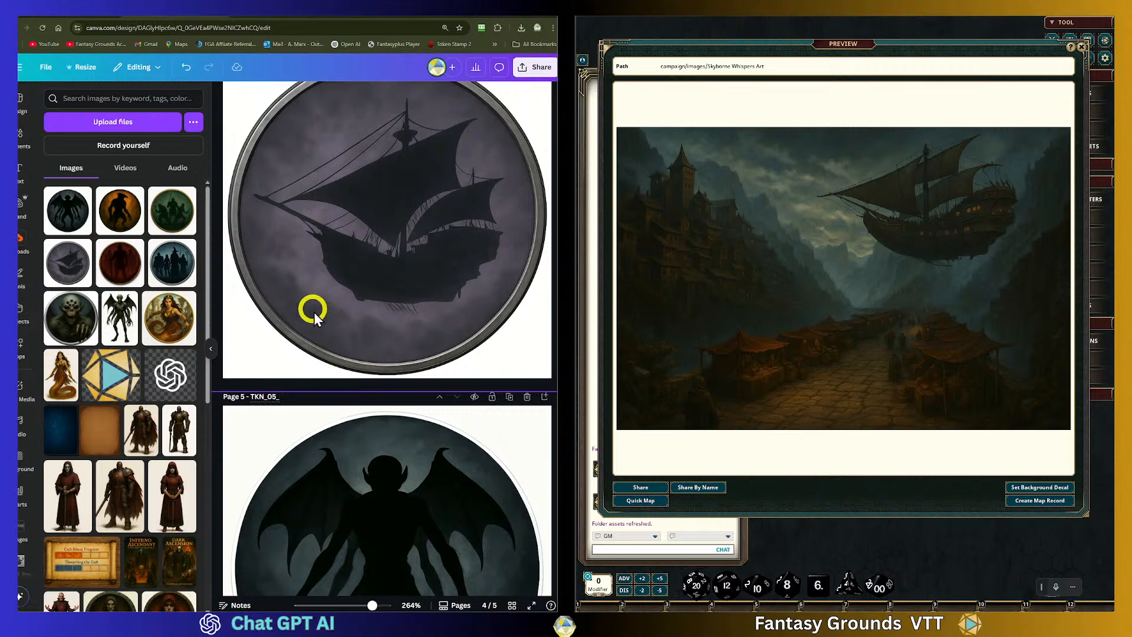
pyautogui.scroll(3, 306, 389)
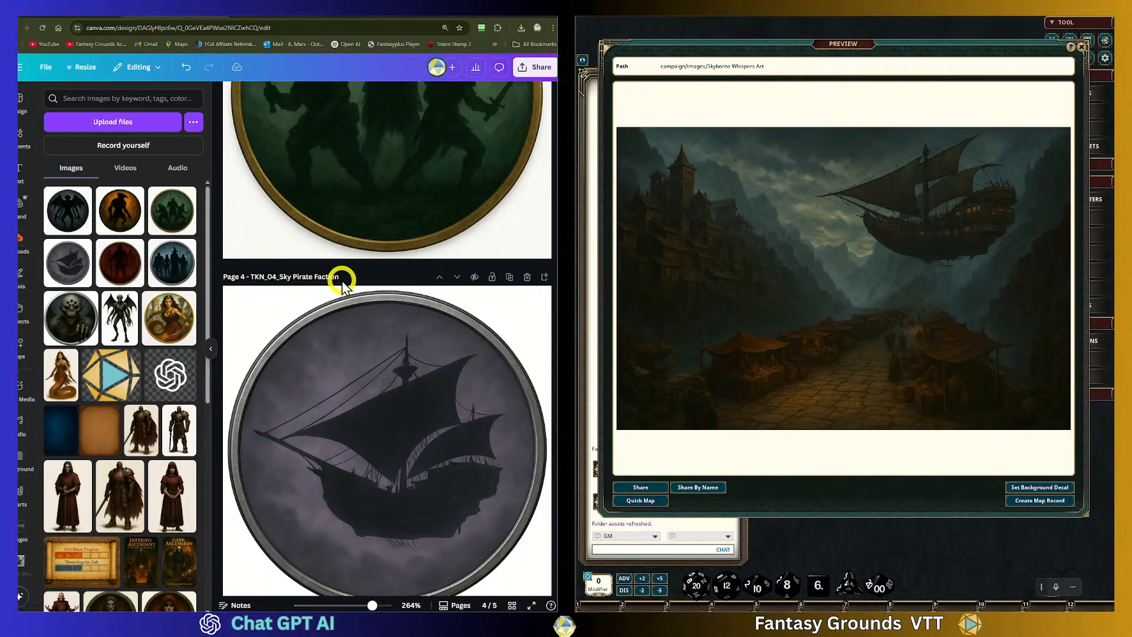
pyautogui.scroll(-2, 439, 394)
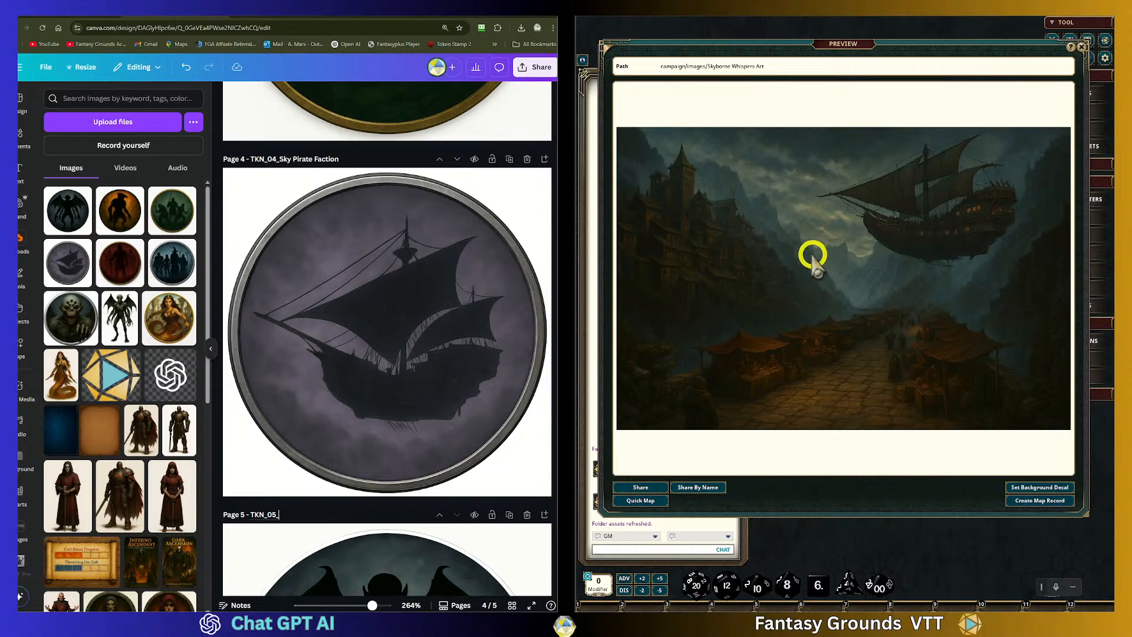
# Remove the background from the grey airship POG on page four and the winged-creature POG on page five
pyautogui.click(254, 189)
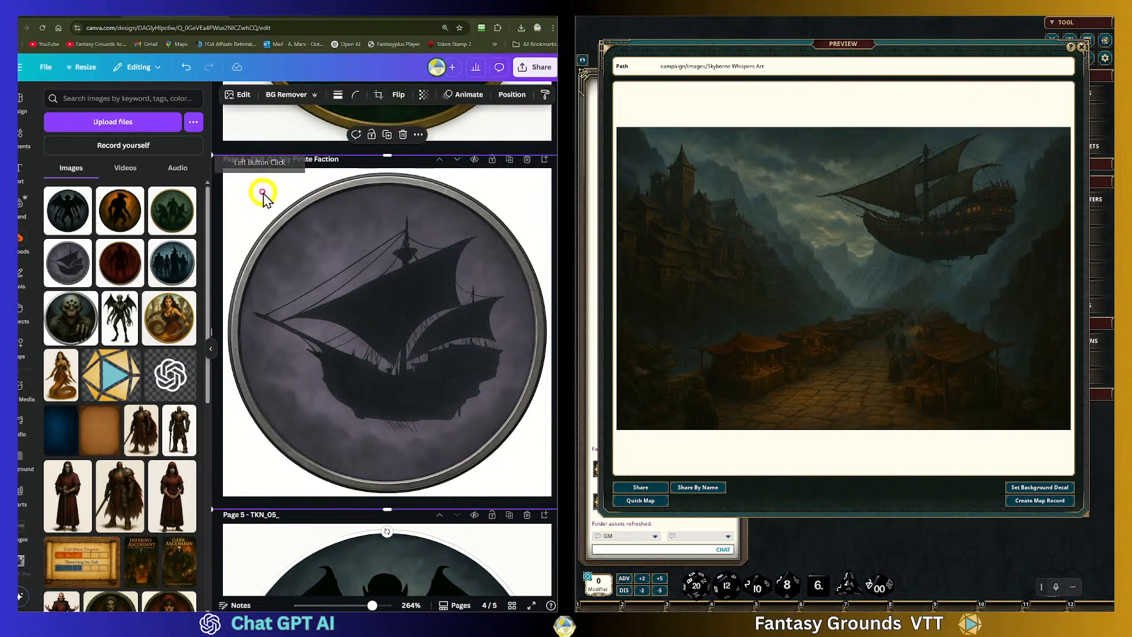
pyautogui.click(287, 97)
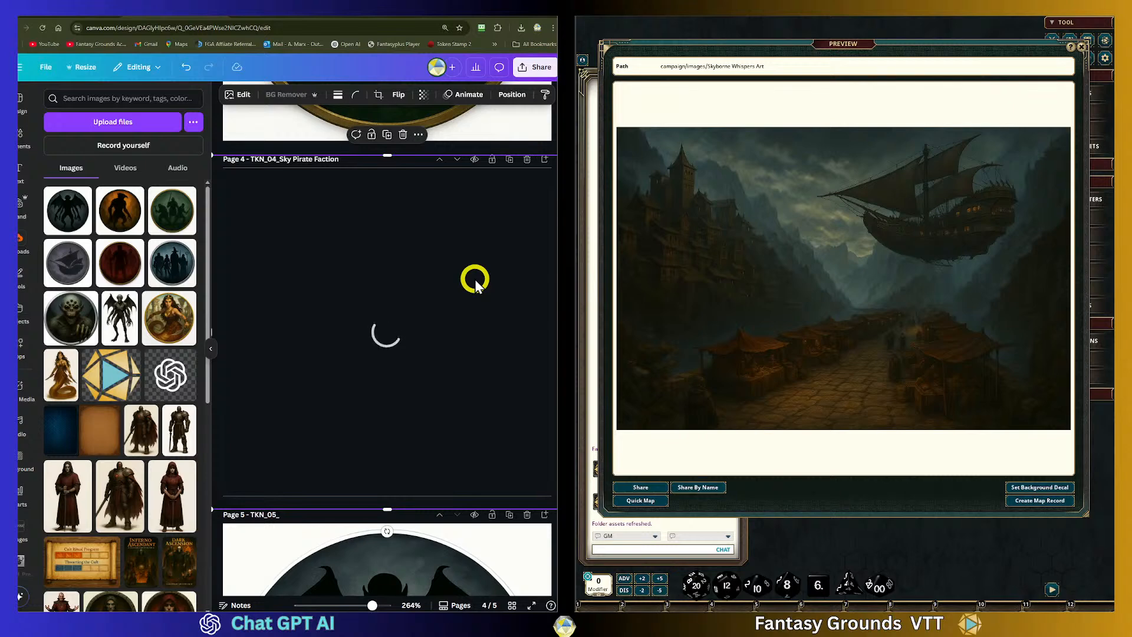
pyautogui.scroll(-5, 472, 281)
pyautogui.click(303, 270)
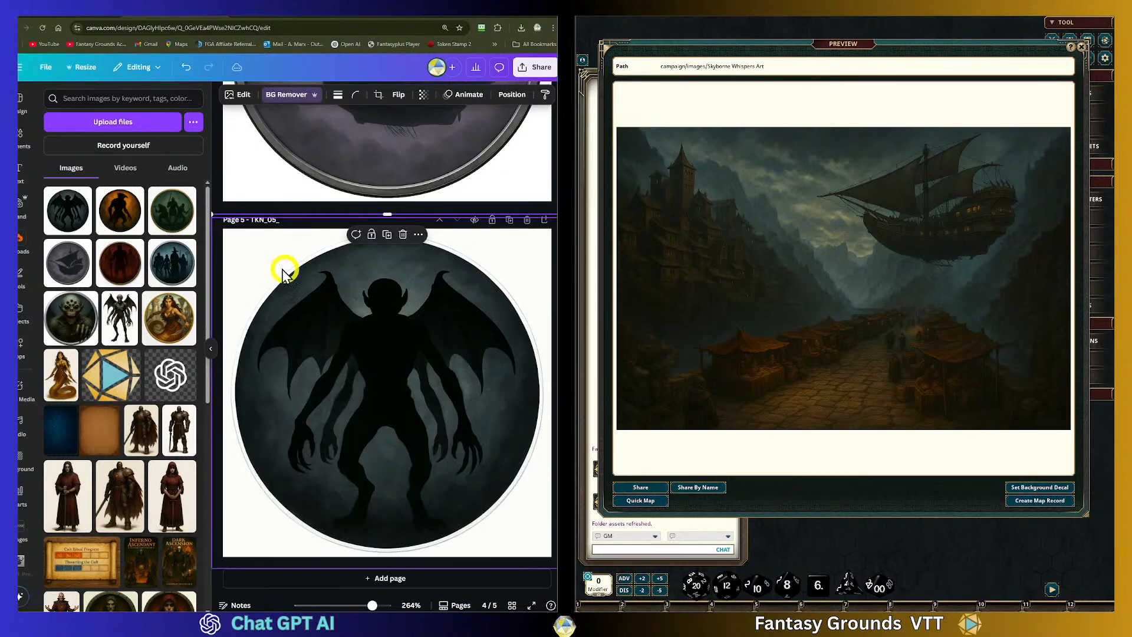
pyautogui.scroll(2, 265, 265)
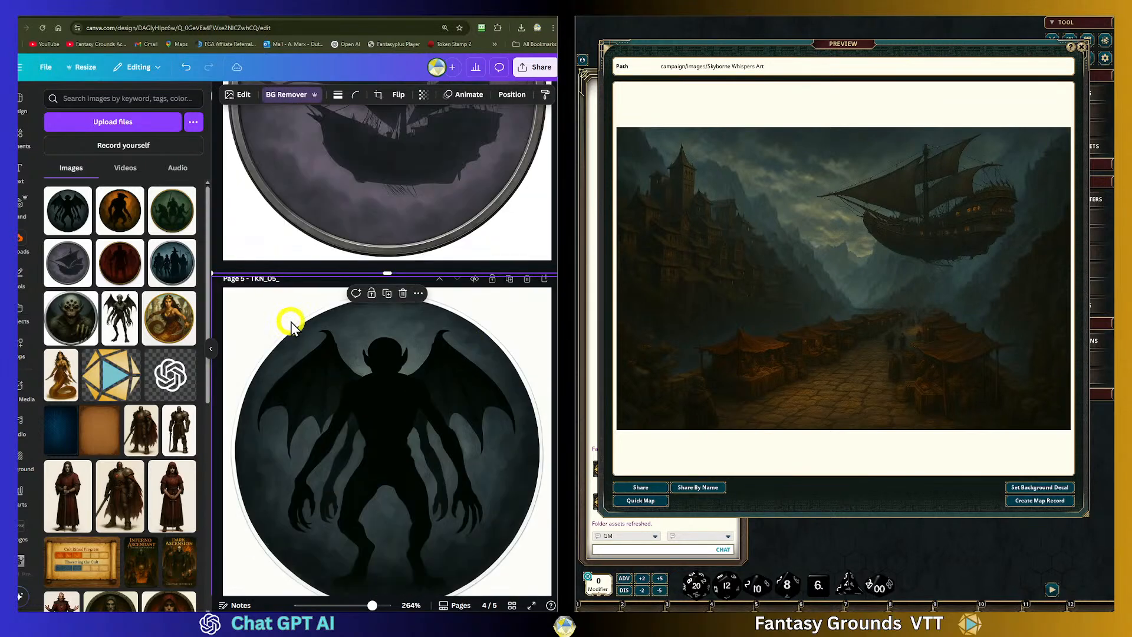
pyautogui.click(293, 94)
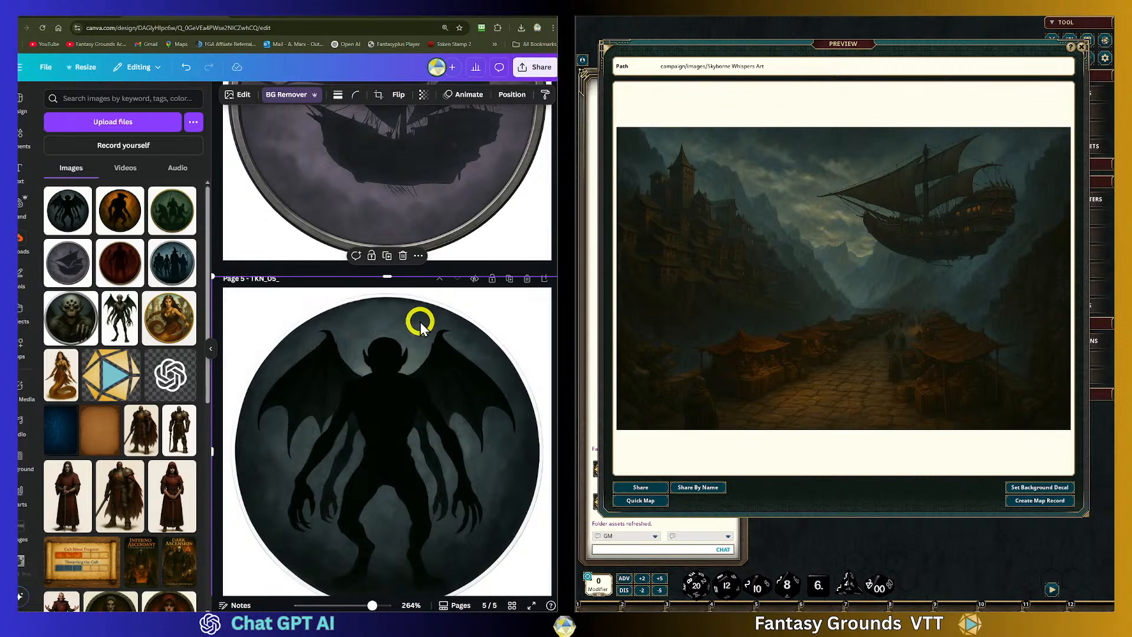
# Complete the fifth page's title as "TKN_05_Spider_Ghoul Faction" and add a blank sixth page
pyautogui.click(276, 279)
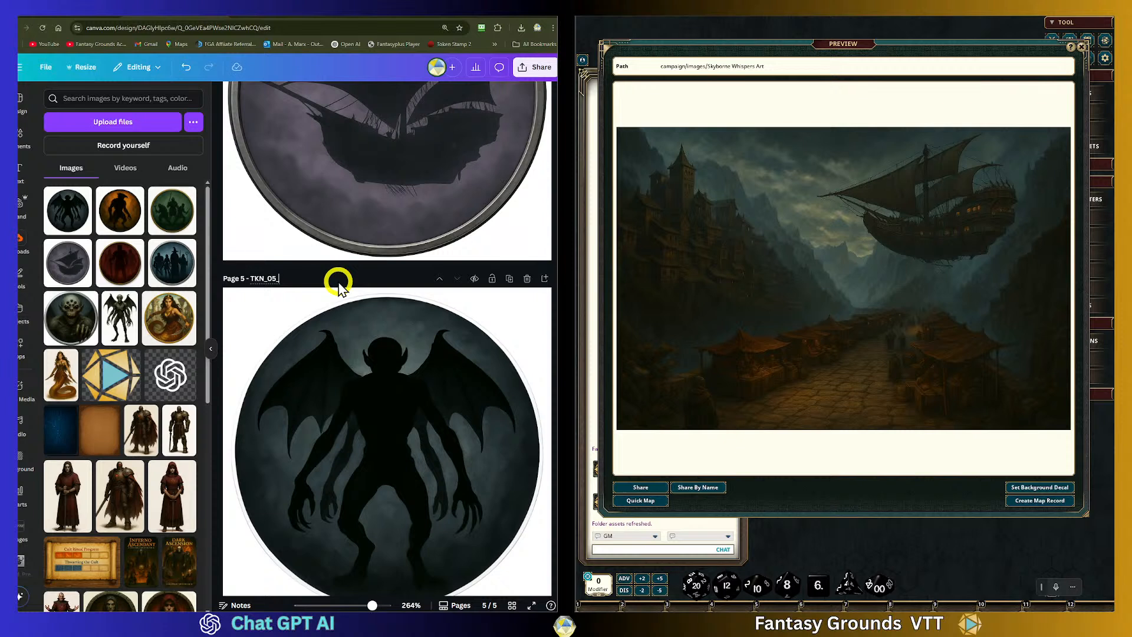
pyautogui.press('BackSpace')
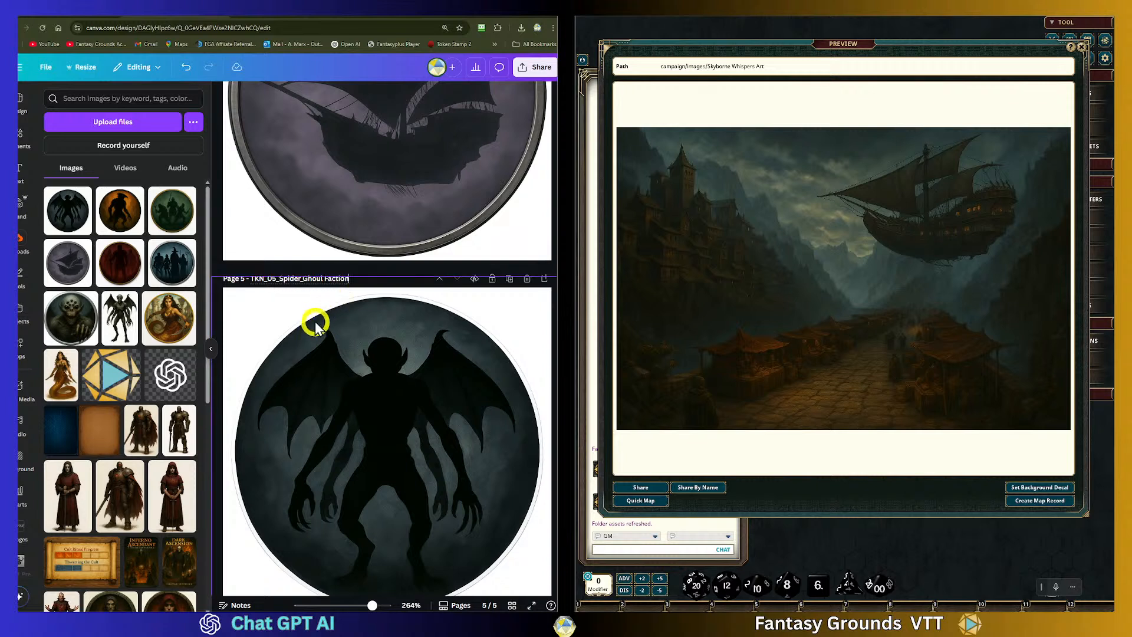
pyautogui.click(301, 278)
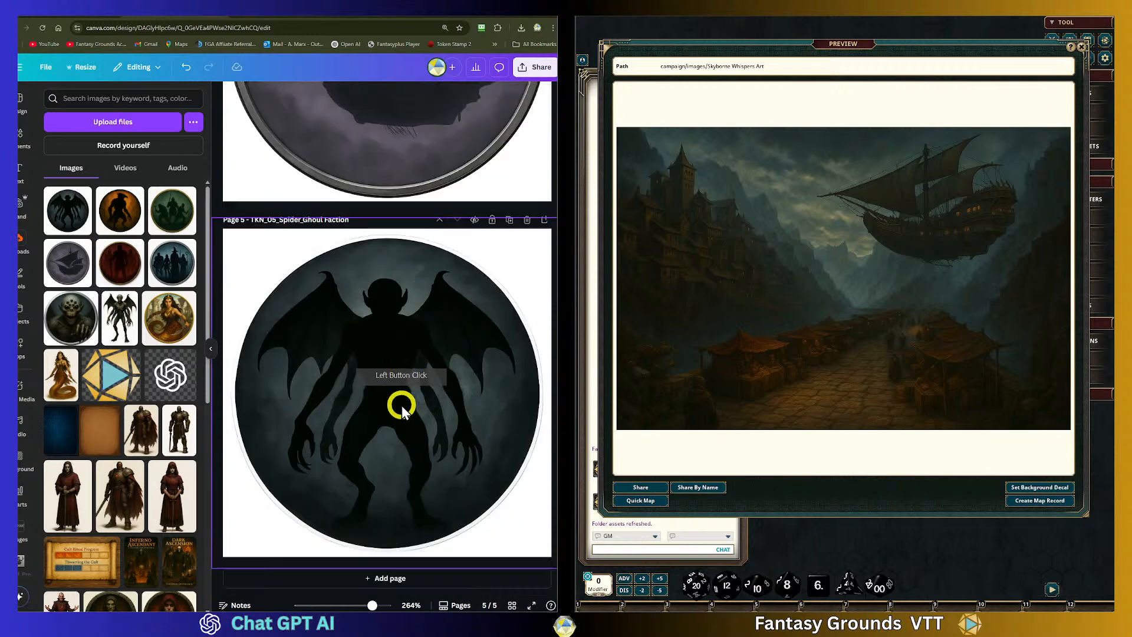
pyautogui.click(382, 578)
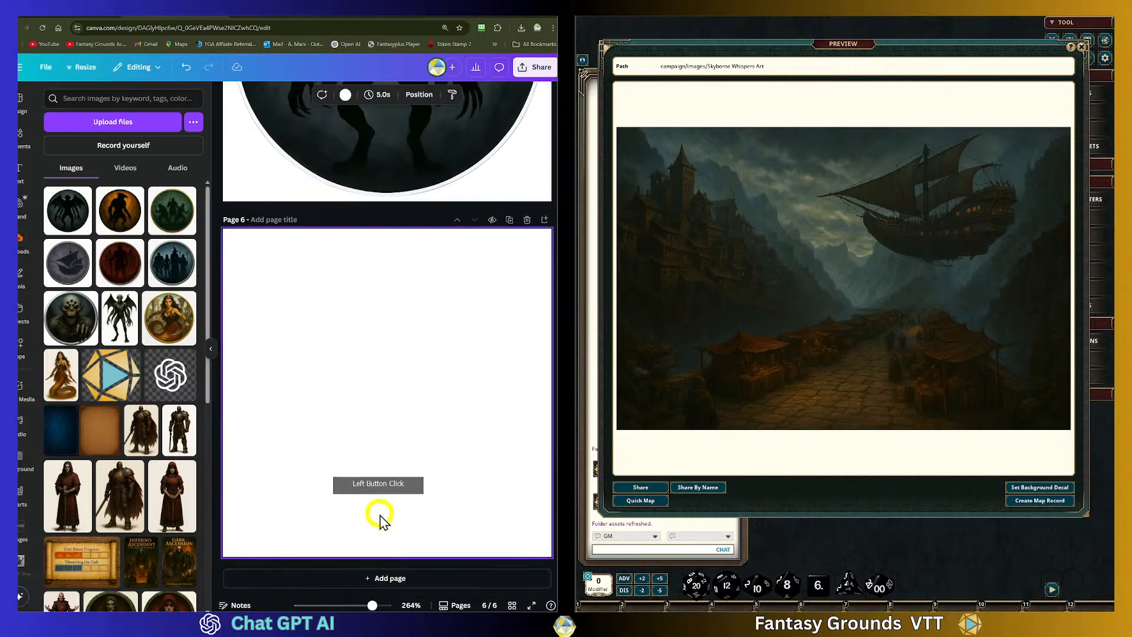
# Review the Separatists, Sky Pirate and Spider_Ghoul pages, checking their titles and POG backgrounds
pyautogui.scroll(2, 382, 496)
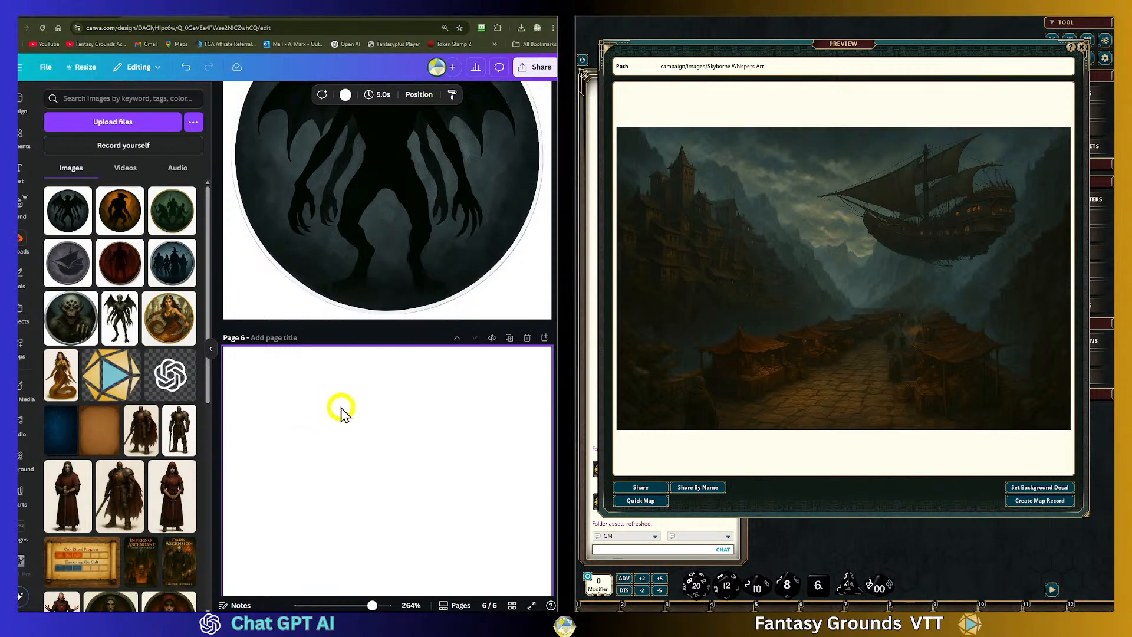
pyautogui.scroll(2, 341, 408)
pyautogui.scroll(-1, 341, 409)
pyautogui.scroll(-1, 339, 407)
pyautogui.click(331, 428)
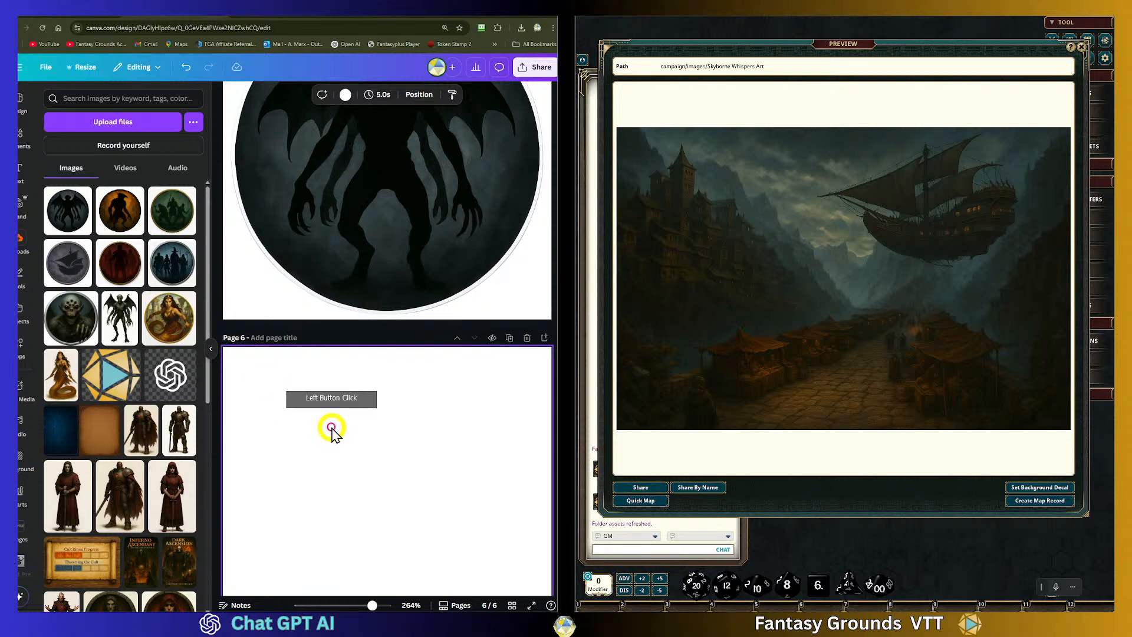
pyautogui.scroll(1, 324, 419)
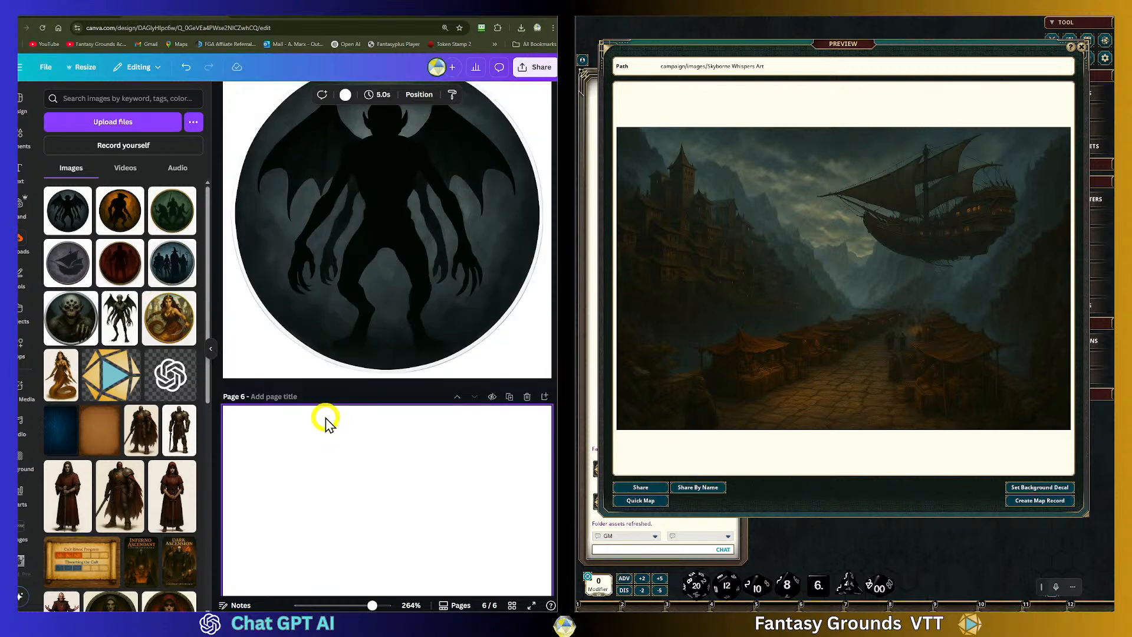
pyautogui.scroll(12, 325, 419)
pyautogui.scroll(-4, 325, 416)
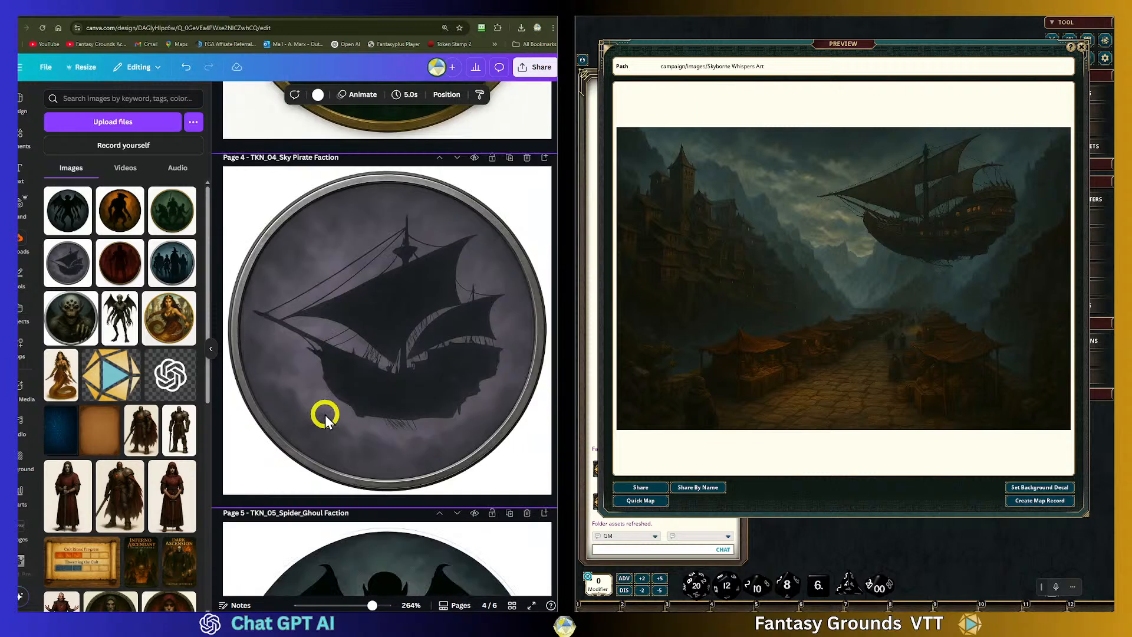
pyautogui.scroll(-5, 324, 414)
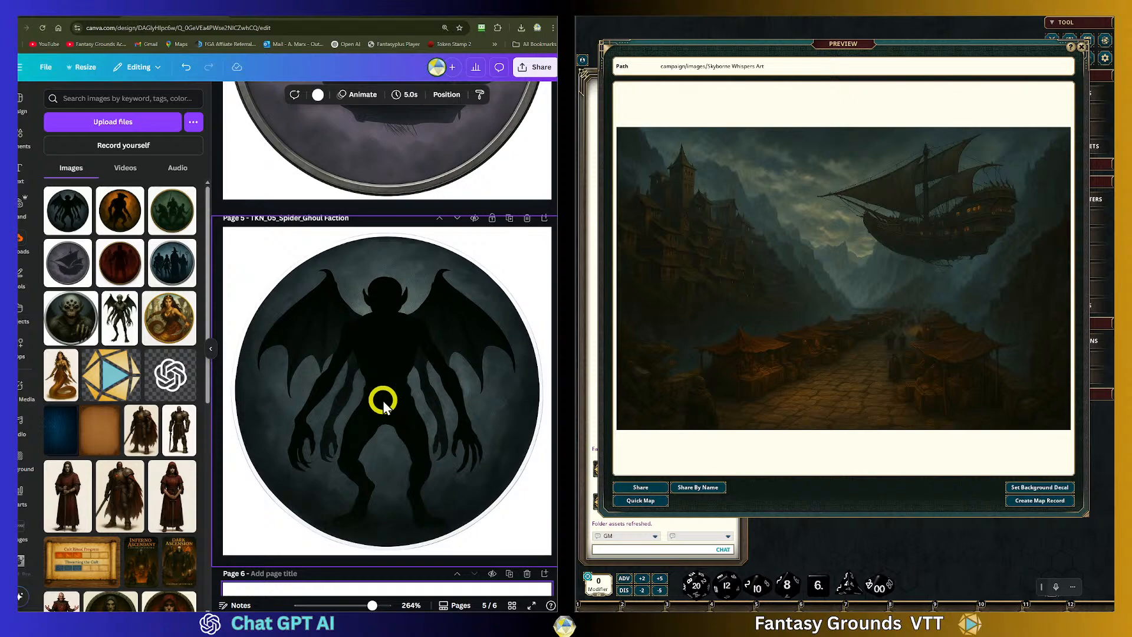
pyautogui.scroll(14, 379, 387)
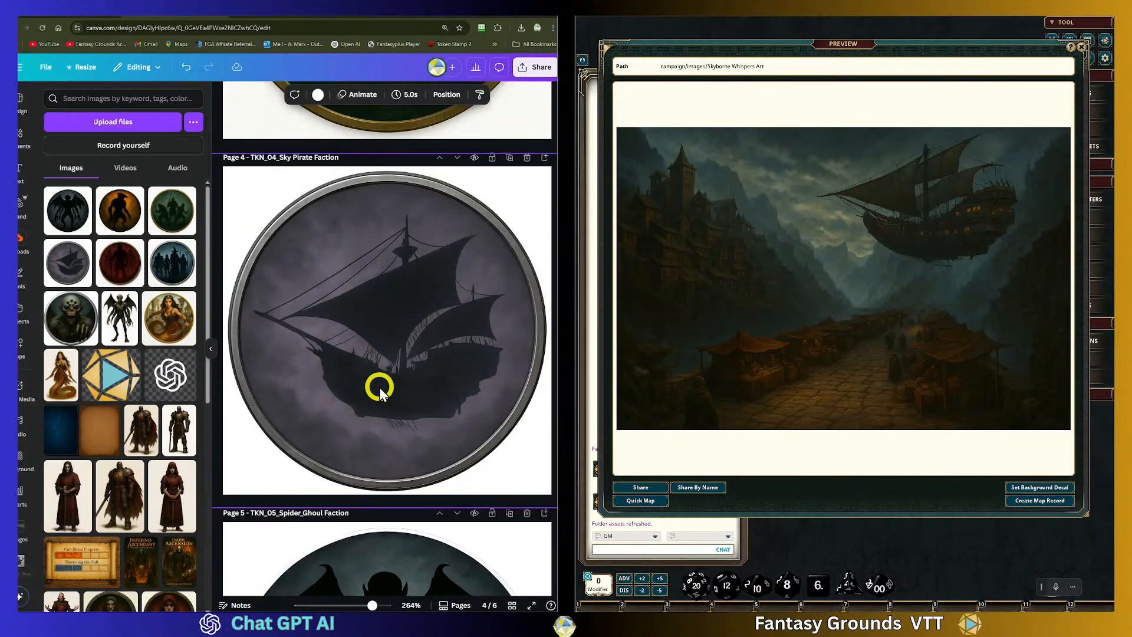
pyautogui.scroll(-14, 377, 385)
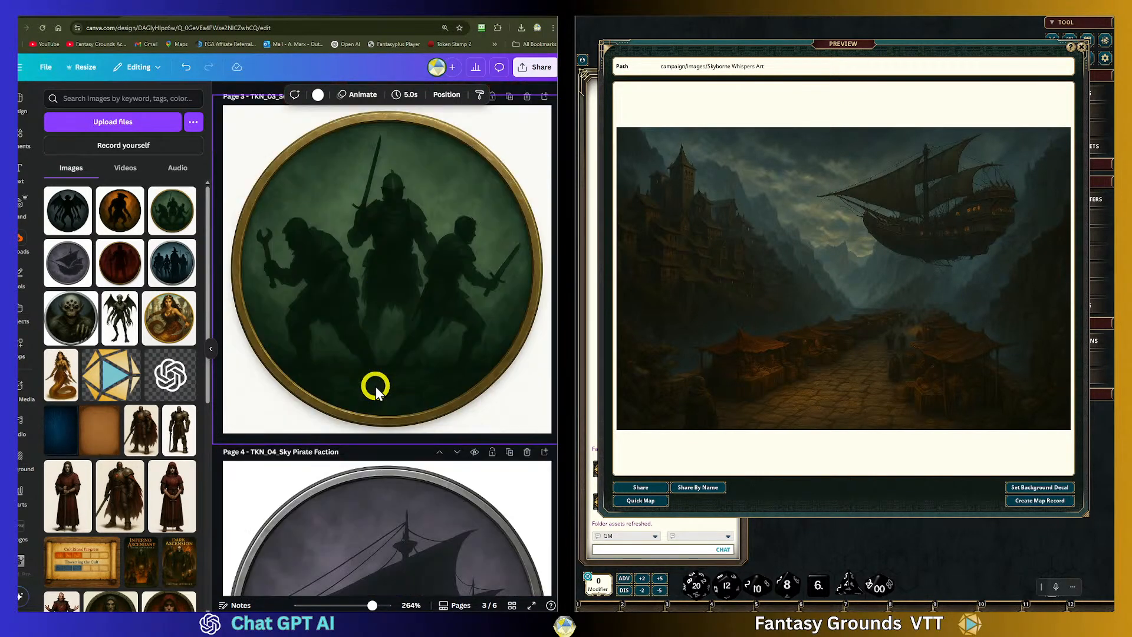
pyautogui.scroll(-3, 376, 389)
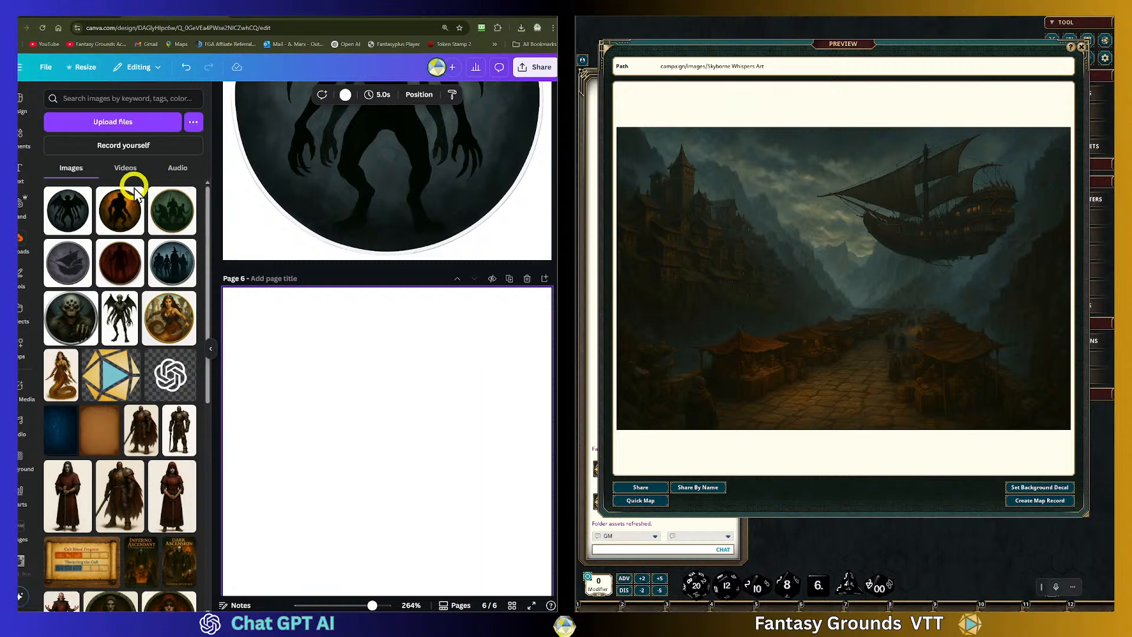
# Place the uploaded orange bird-man POG on page six, enlarge it to about 280 × 280 and centre it
pyautogui.moveTo(121, 206); pyautogui.dragTo(294, 324)
pyautogui.moveTo(437, 502); pyautogui.dragTo(601, 606)
pyautogui.scroll(-2, 468, 510)
pyautogui.moveTo(429, 424); pyautogui.dragTo(423, 425)
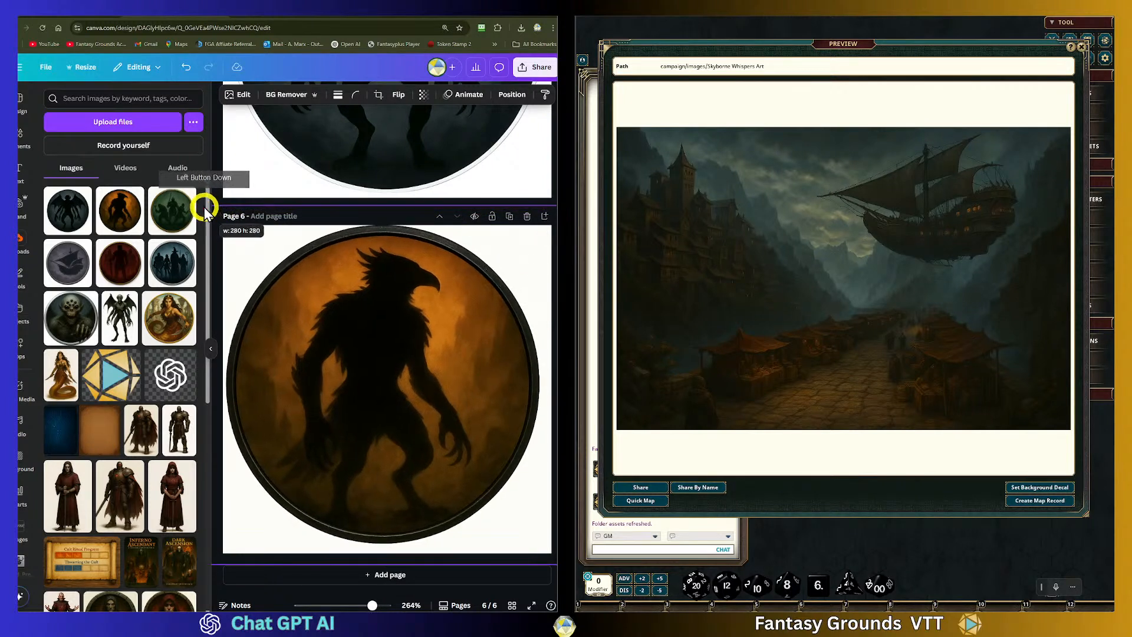
pyautogui.moveTo(326, 286); pyautogui.dragTo(382, 315)
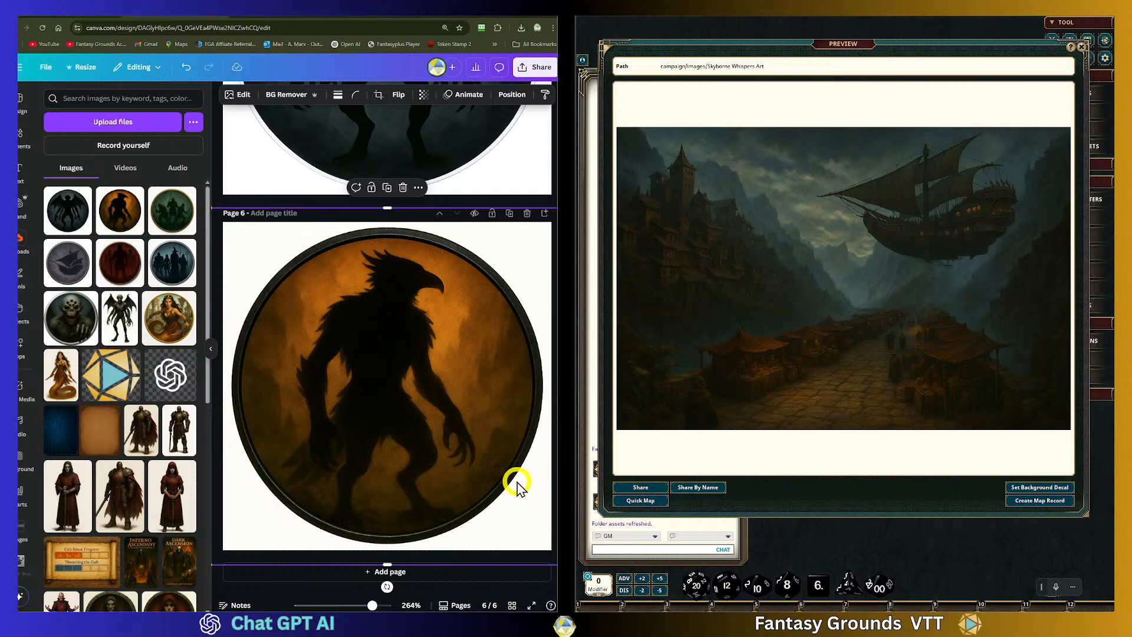
pyautogui.scroll(1, 516, 480)
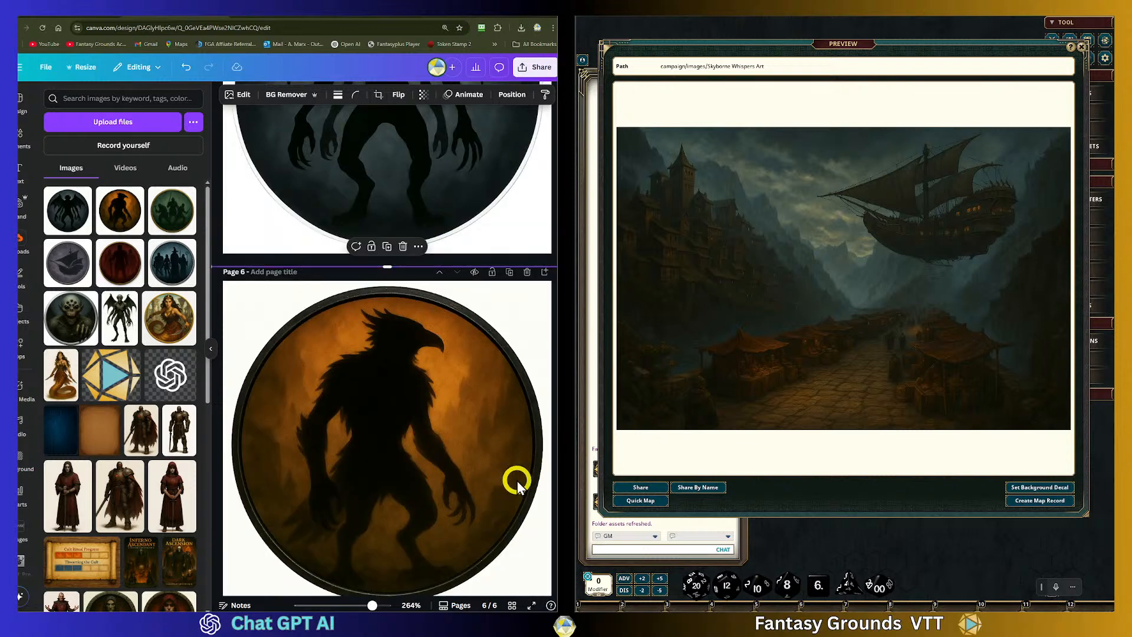
# Title the sixth page, with the orange bird-man POG, "TKN_06_Bird Men Faction"
pyautogui.click(287, 276)
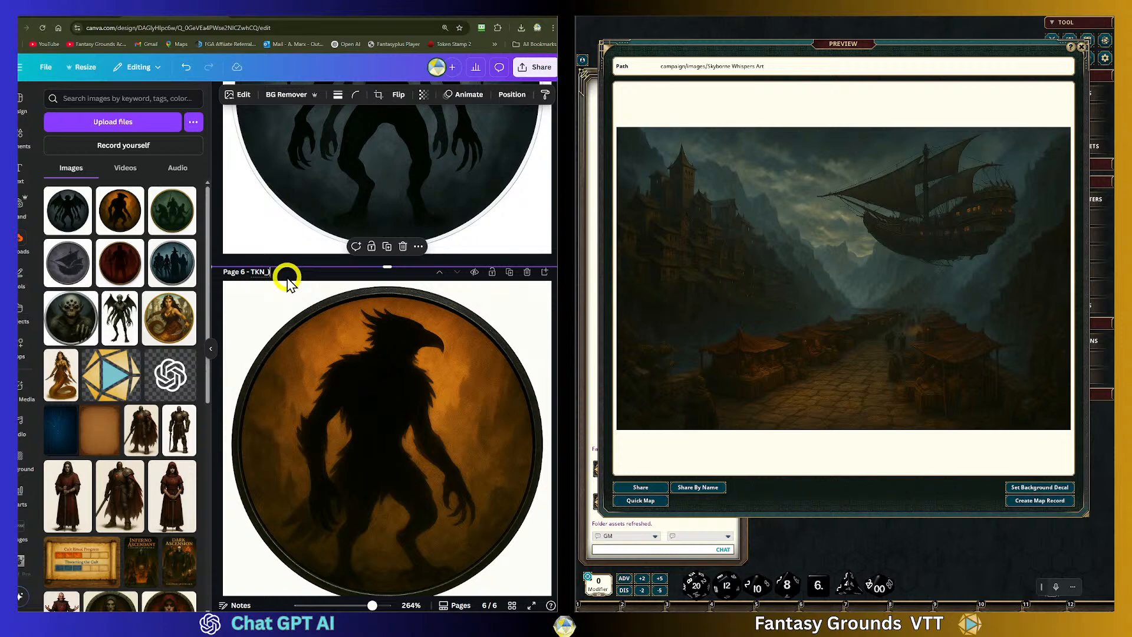
pyautogui.write('TKN_06_Bird Men')
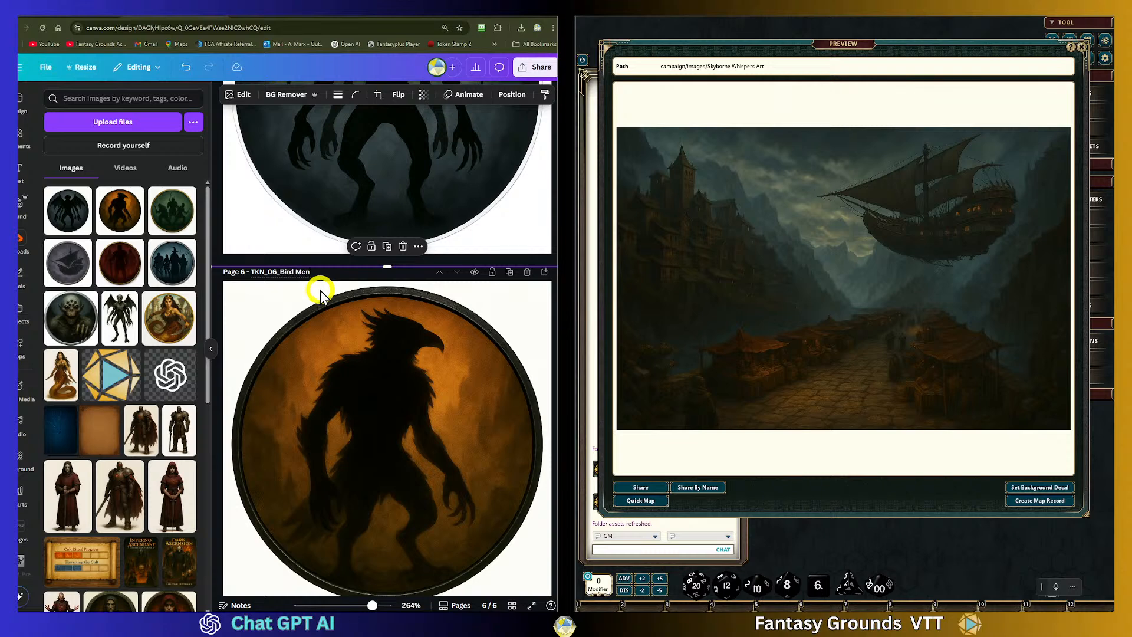
pyautogui.write(' Faction')
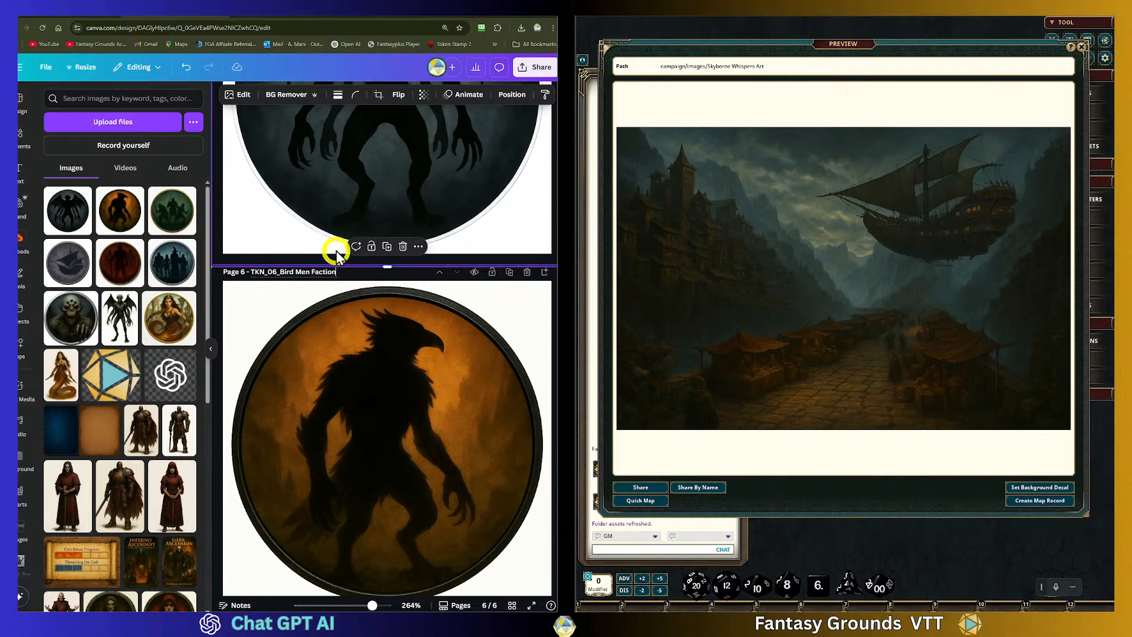
# Review the six titled token pages, from TKN_01_Party Token through TKN_06_Bird Men Faction
pyautogui.scroll(3, 344, 242)
pyautogui.scroll(10, 355, 231)
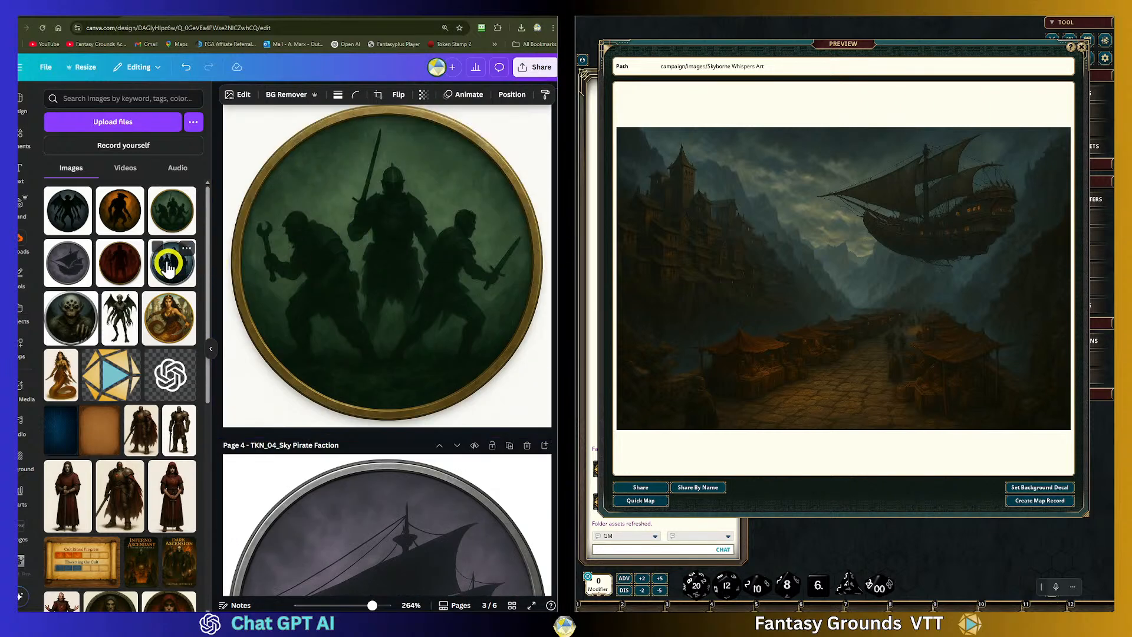
pyautogui.scroll(7, 339, 307)
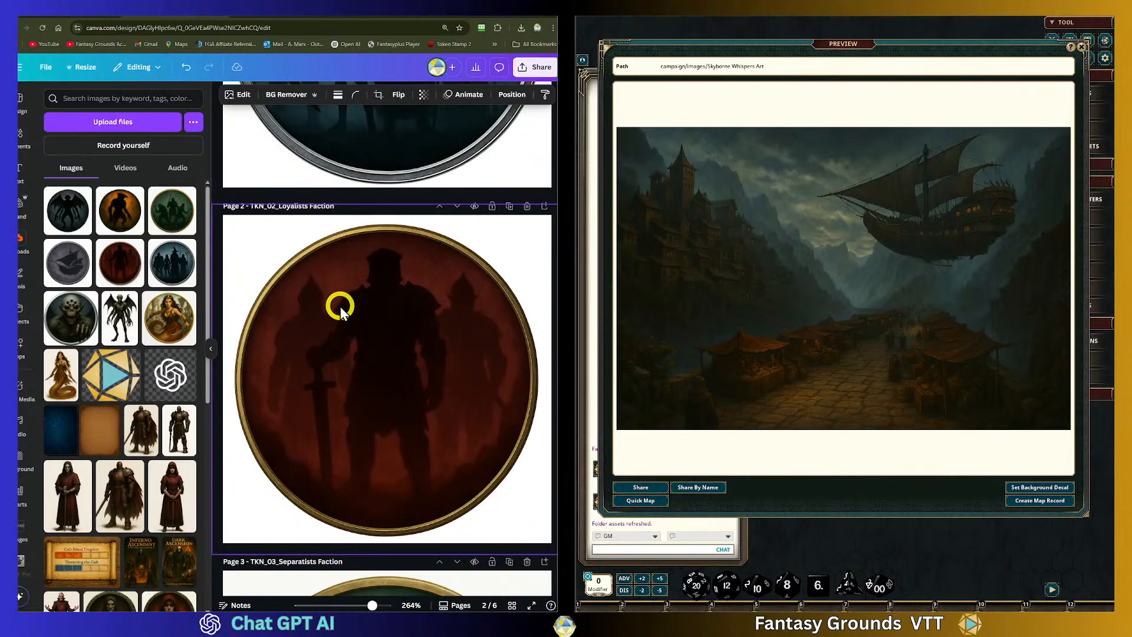
pyautogui.scroll(1, 341, 306)
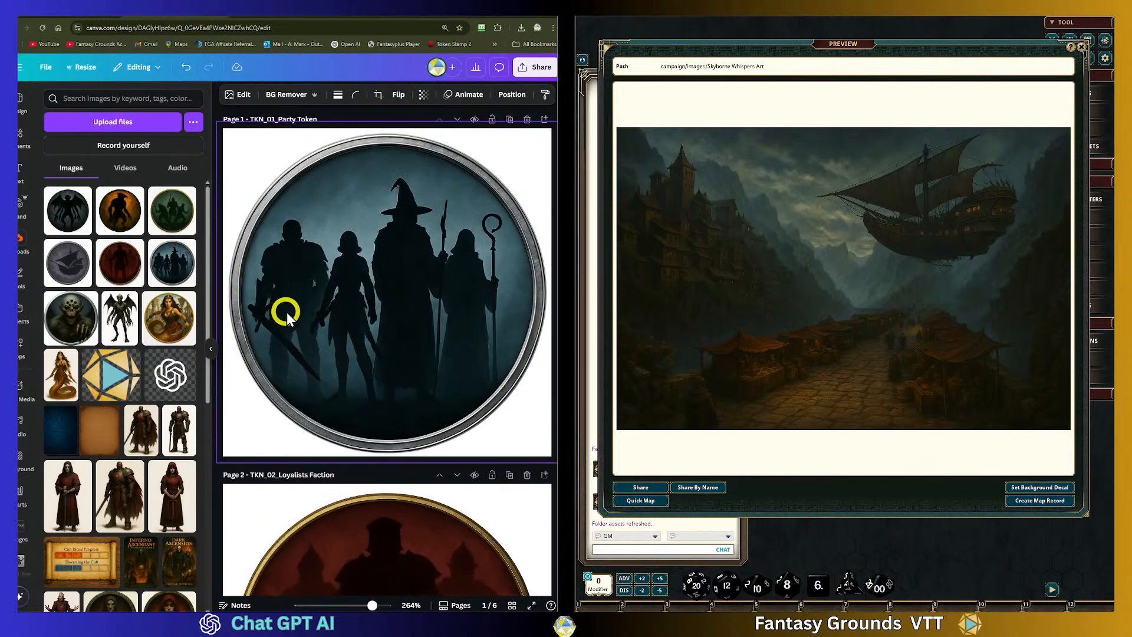
pyautogui.scroll(-8, 303, 288)
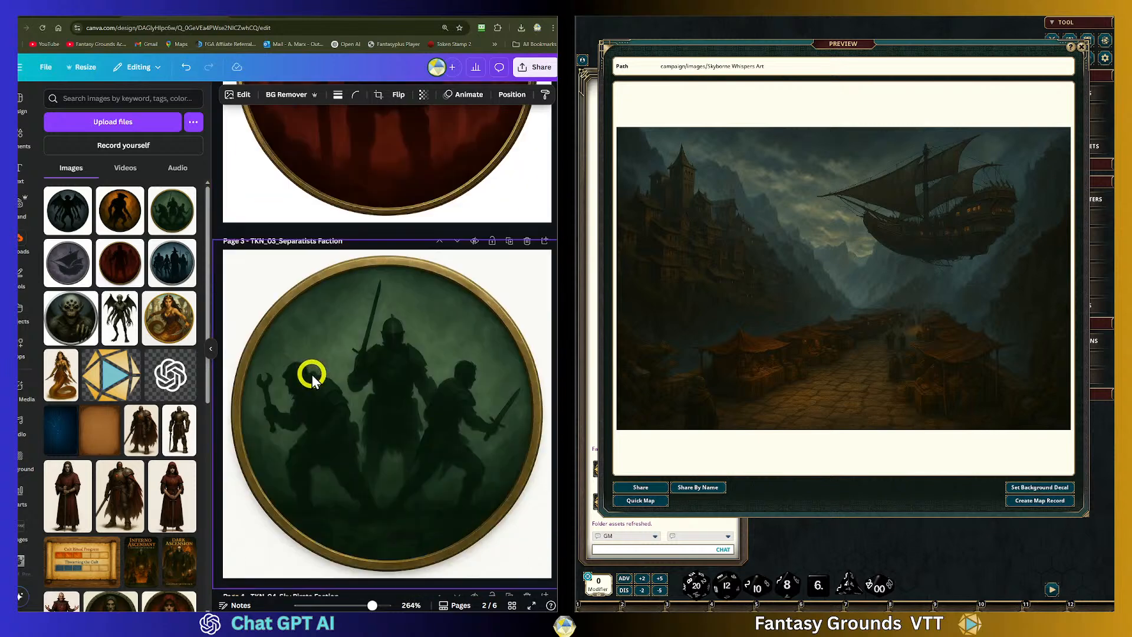
pyautogui.scroll(-8, 307, 322)
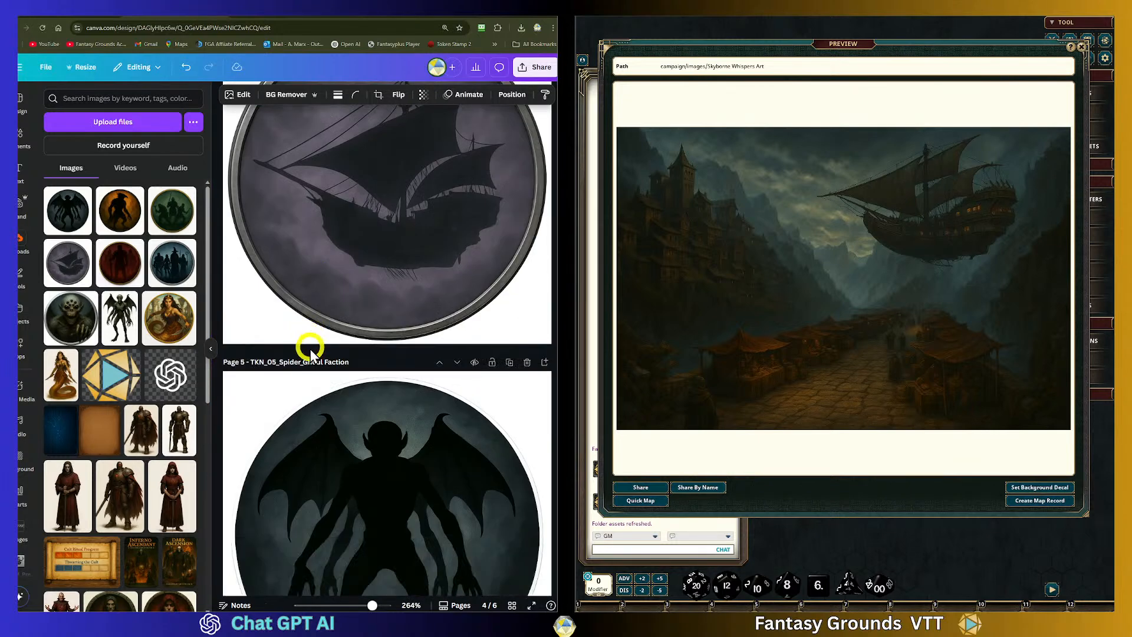
pyautogui.scroll(-6, 313, 381)
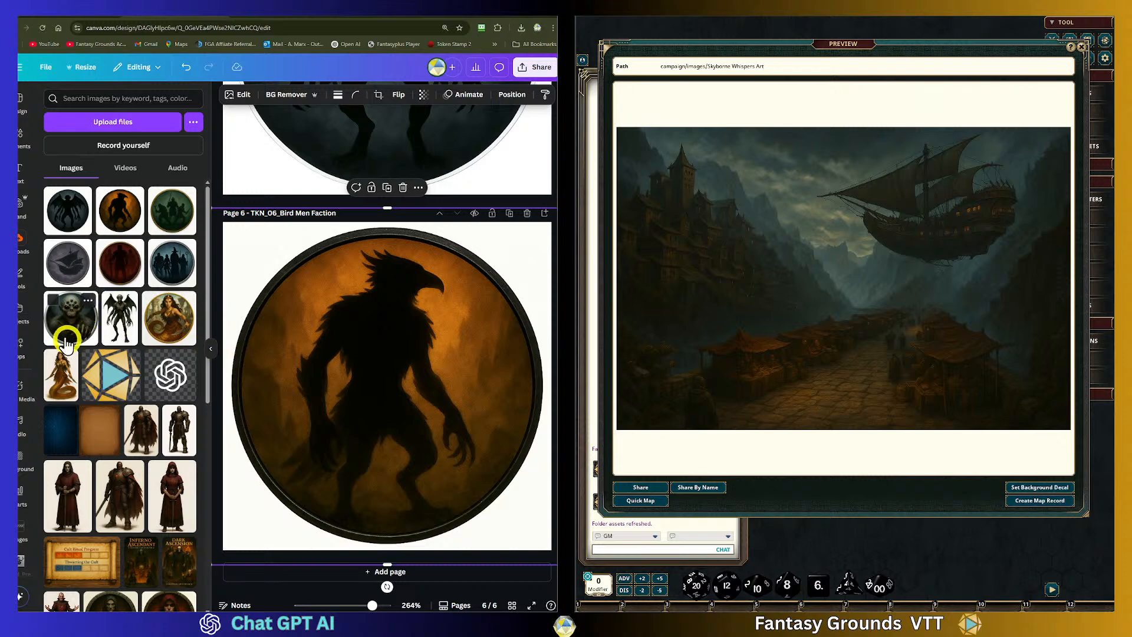
# Add a seventh page, place the uploaded many-eyed spider-ghoul POG on it, enlarge it to nearly fill the page and centre it
pyautogui.click(324, 578)
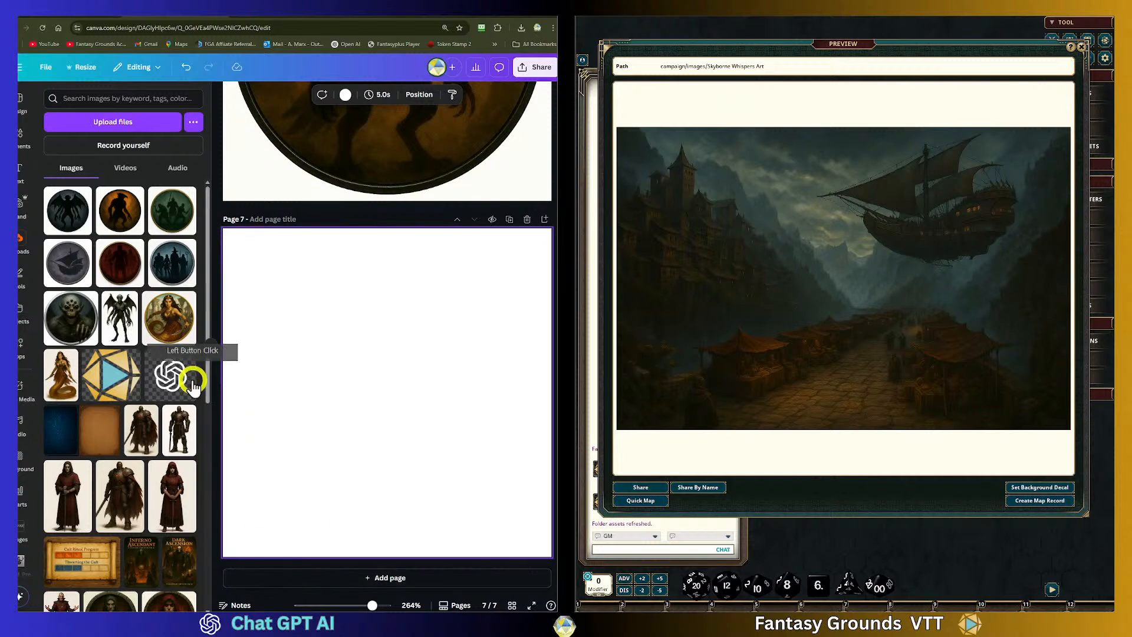
pyautogui.moveTo(68, 324); pyautogui.dragTo(331, 376)
pyautogui.moveTo(401, 404); pyautogui.dragTo(316, 289)
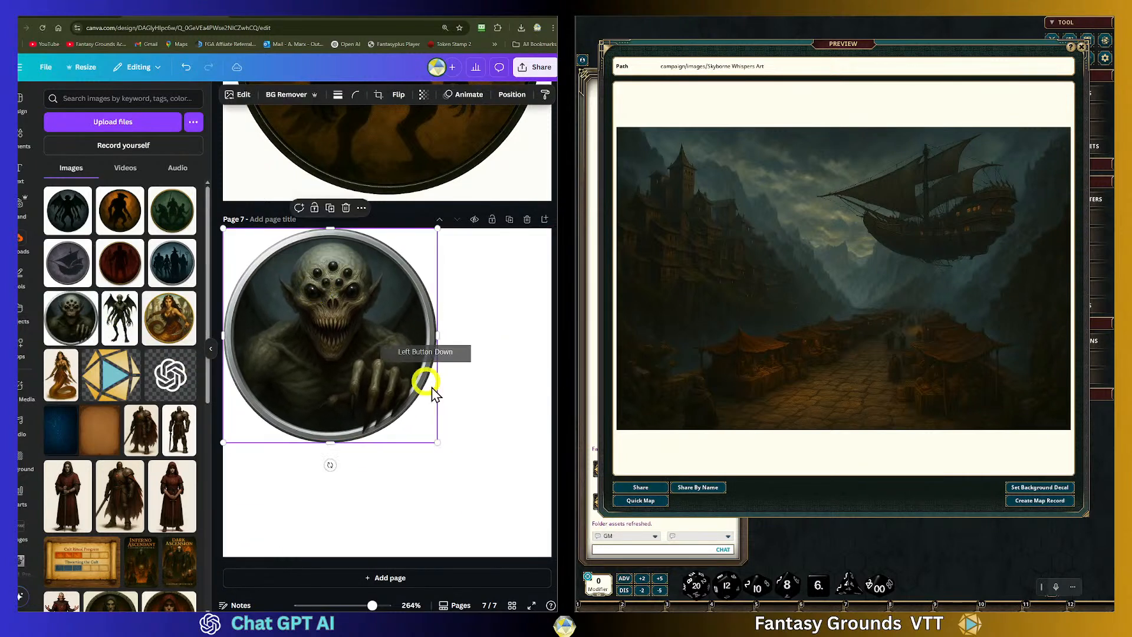
pyautogui.click(436, 442)
pyautogui.moveTo(436, 442); pyautogui.dragTo(540, 530)
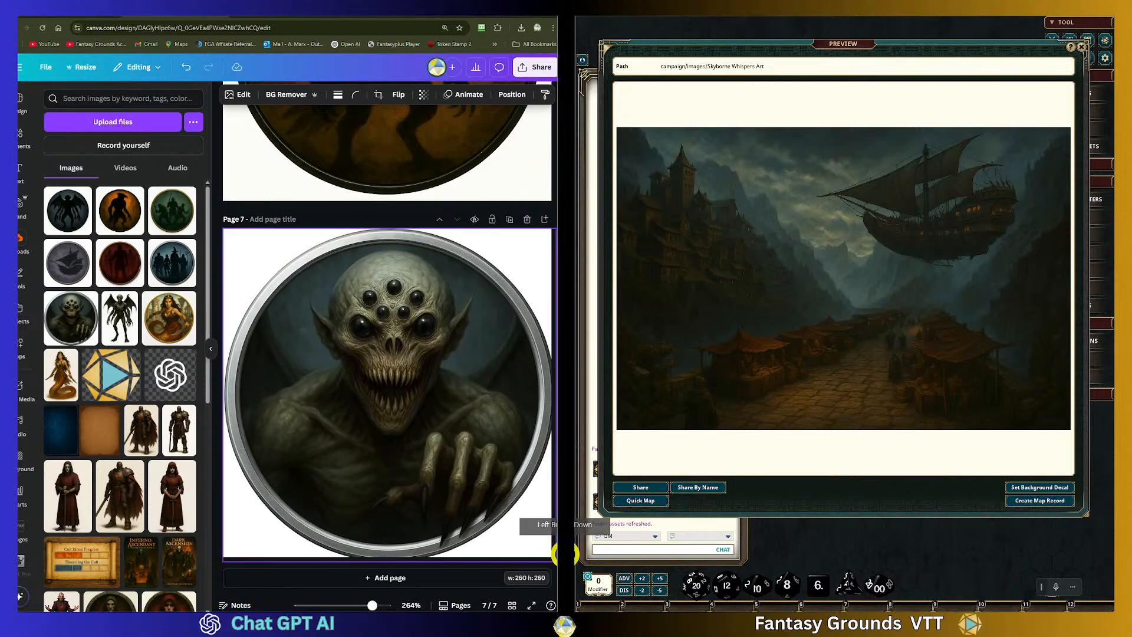
pyautogui.moveTo(440, 461); pyautogui.dragTo(444, 462)
pyautogui.moveTo(548, 552); pyautogui.dragTo(543, 548)
pyautogui.moveTo(438, 439); pyautogui.dragTo(440, 439)
# Title the seventh page "TKN_NPC_01_Vraexilith" and remove the background from its POG
pyautogui.click(273, 220)
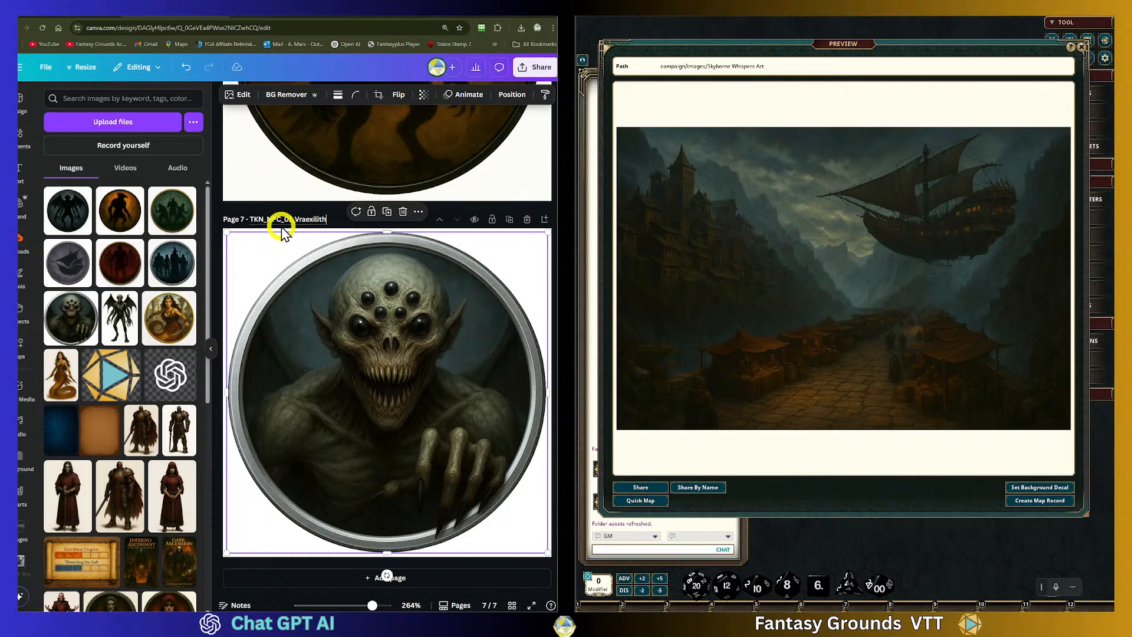
pyautogui.click(255, 210)
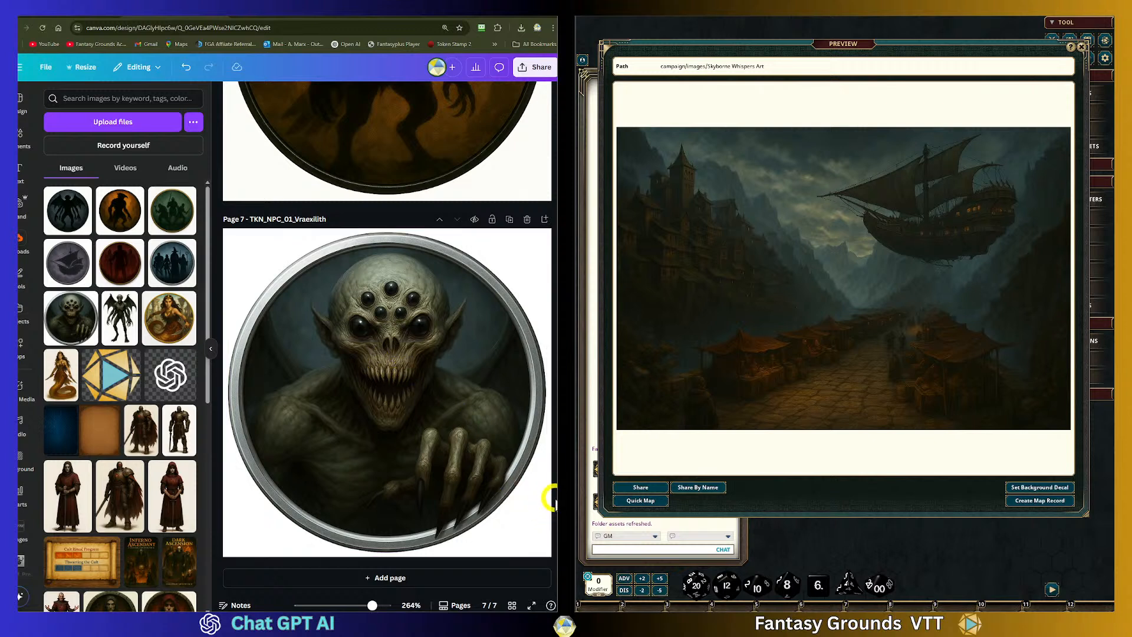
pyautogui.click(439, 458)
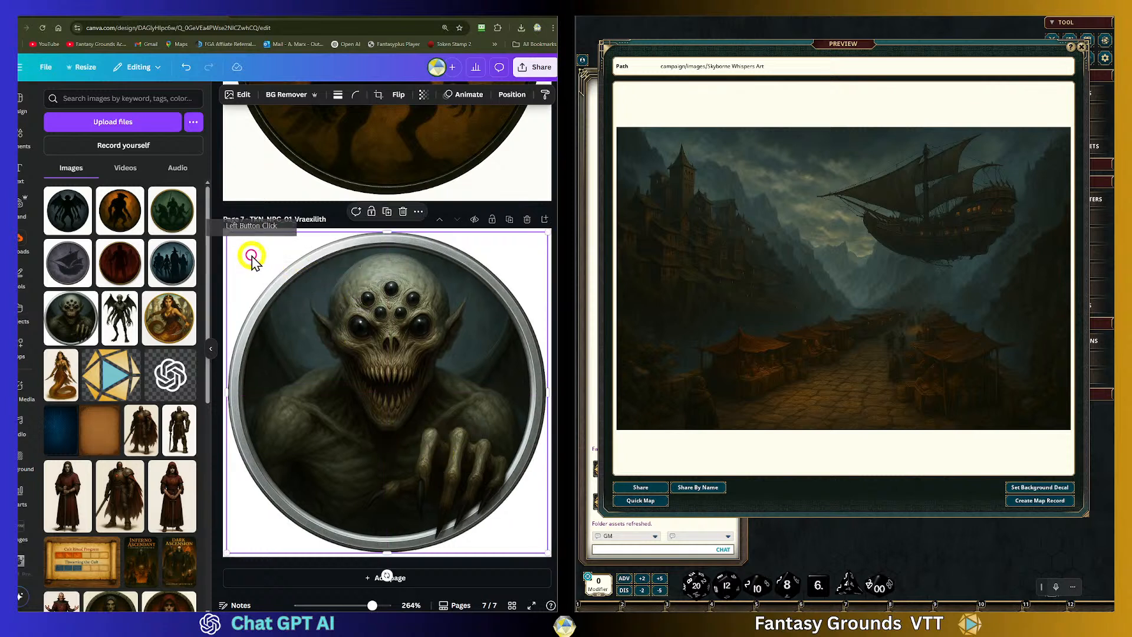
pyautogui.click(273, 95)
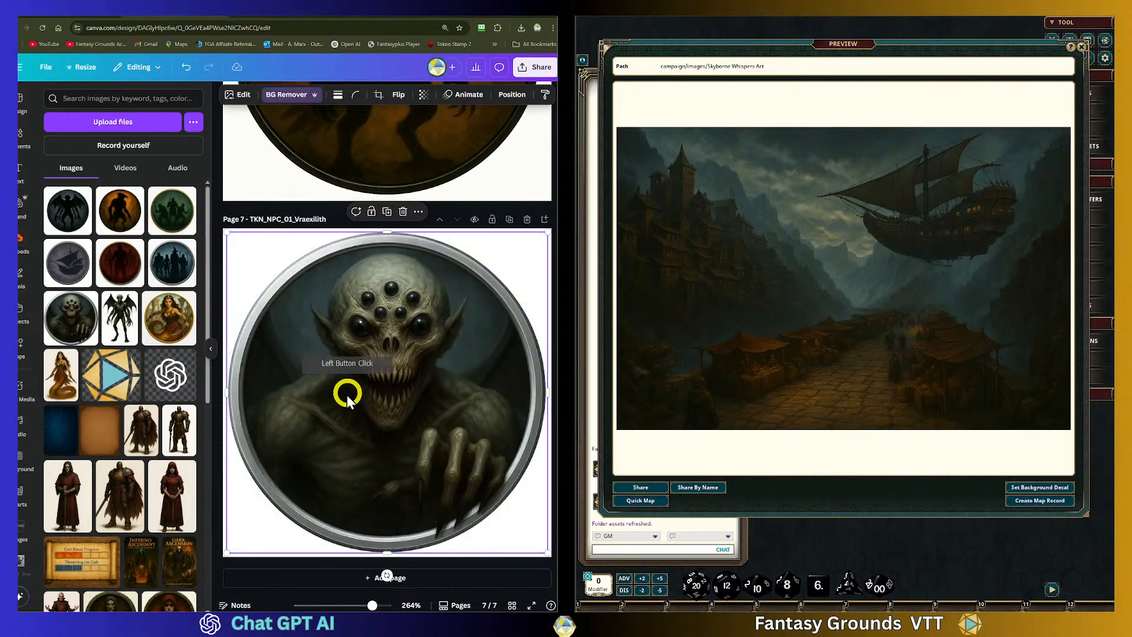
# Remove the backgrounds from the Bird Men and Separatists POGs, checking the Spider_Ghoul and Sky Pirate POGs between them
pyautogui.scroll(5, 345, 395)
pyautogui.click(284, 94)
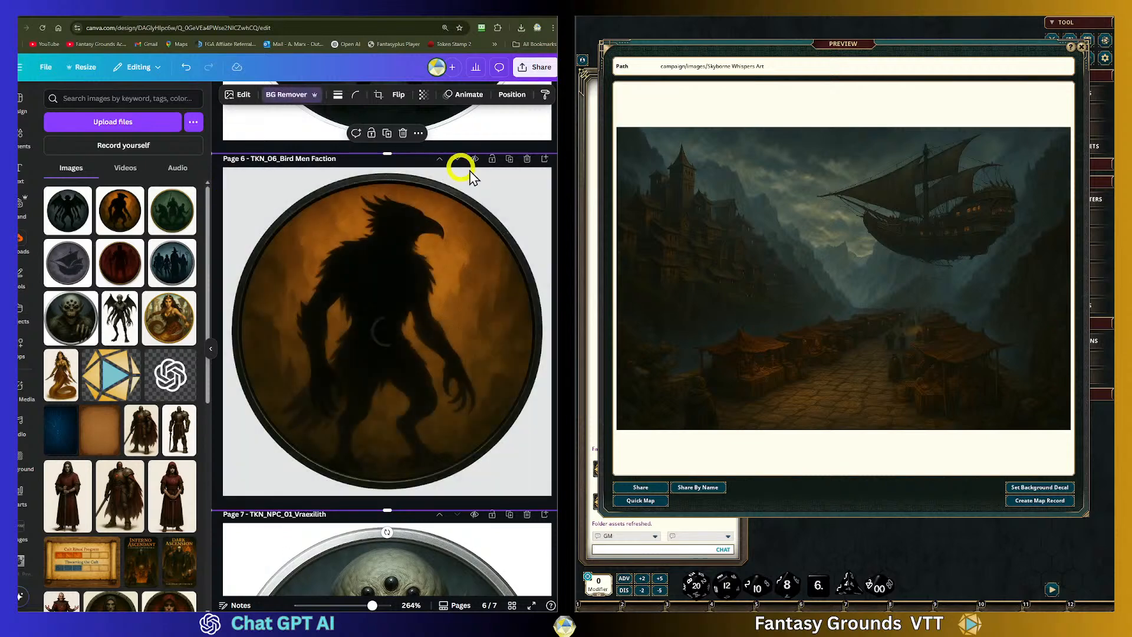
pyautogui.scroll(5, 374, 321)
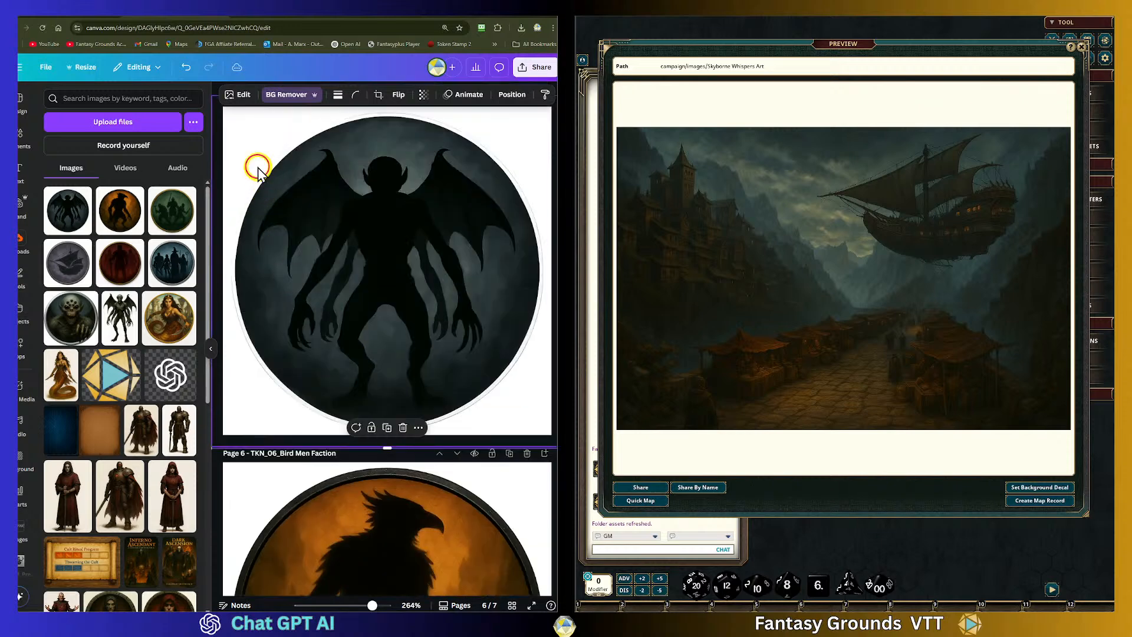
pyautogui.scroll(3, 282, 247)
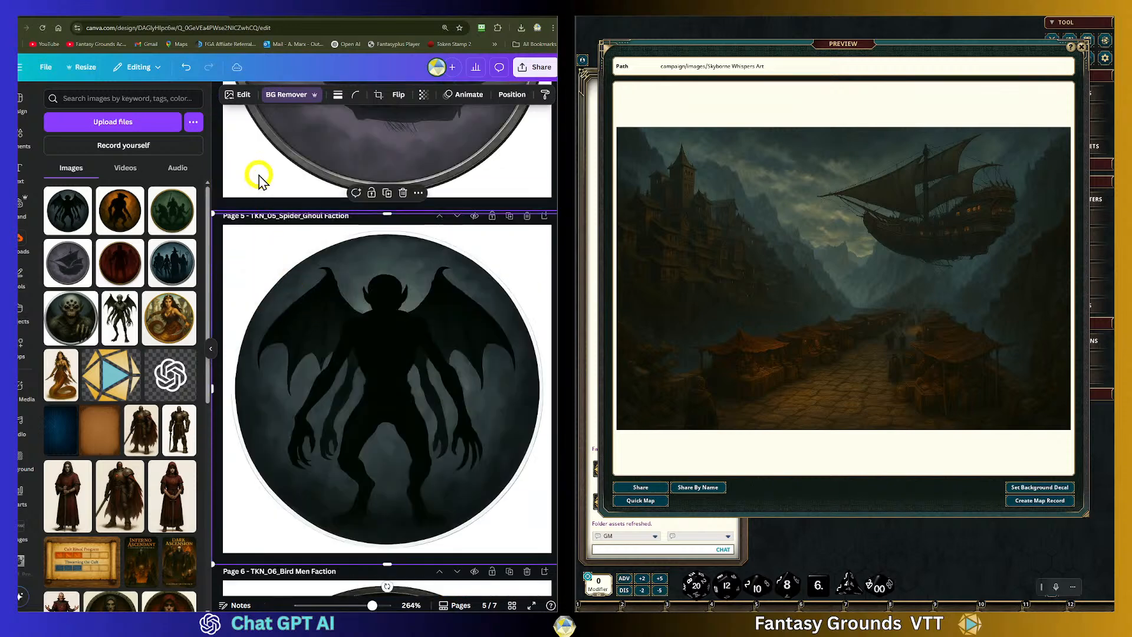
pyautogui.scroll(8, 361, 324)
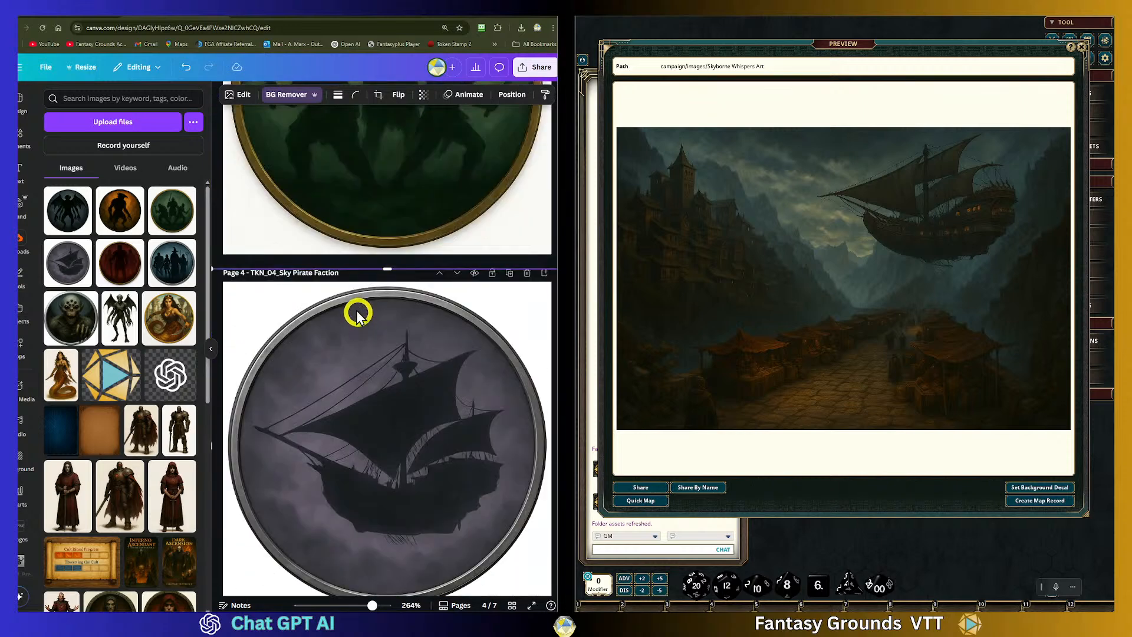
pyautogui.click(270, 224)
pyautogui.click(288, 95)
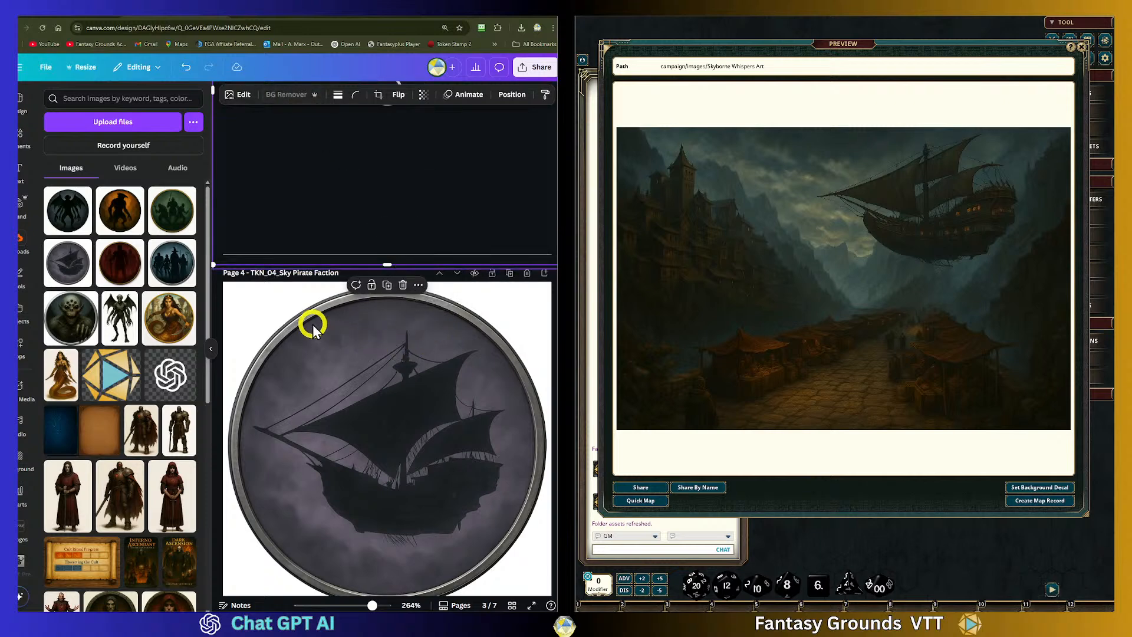
# Check background removal on the Separatists, Loyalists and Party Token POGs
pyautogui.scroll(2, 311, 321)
pyautogui.scroll(7, 308, 316)
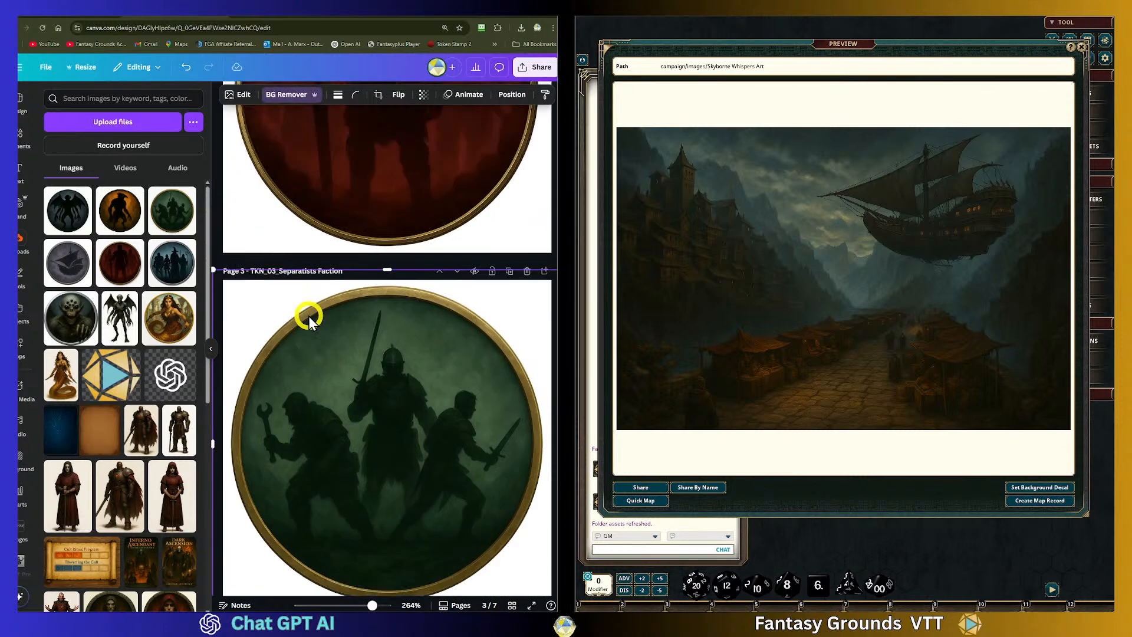
pyautogui.scroll(2, 336, 291)
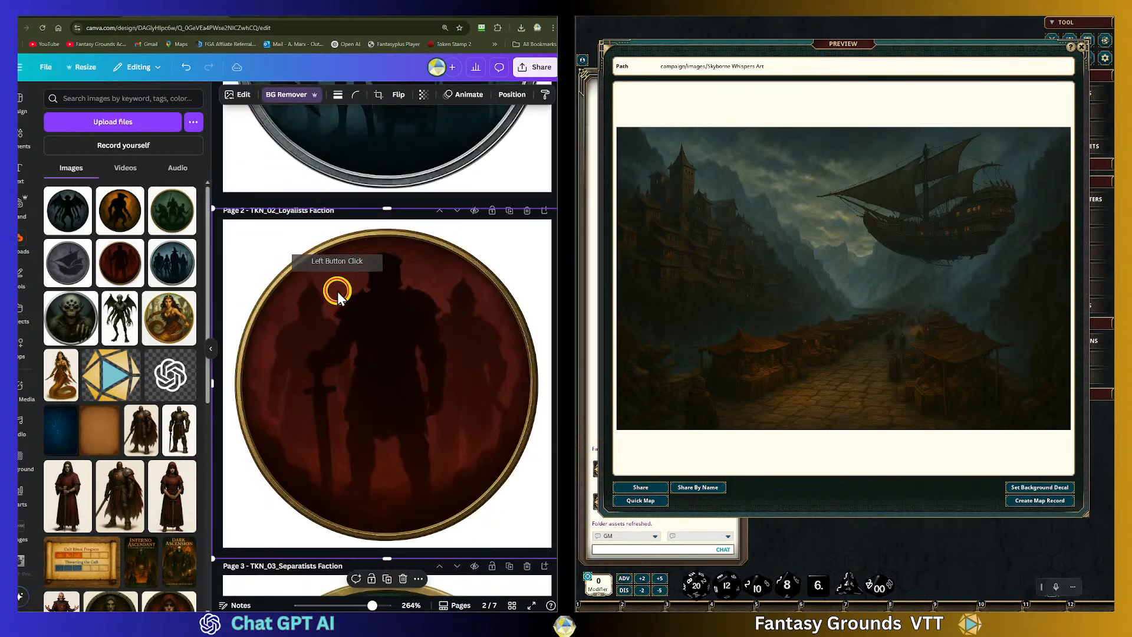
pyautogui.doubleClick(336, 292)
pyautogui.scroll(4, 336, 288)
pyautogui.click(274, 187)
pyautogui.click(358, 204)
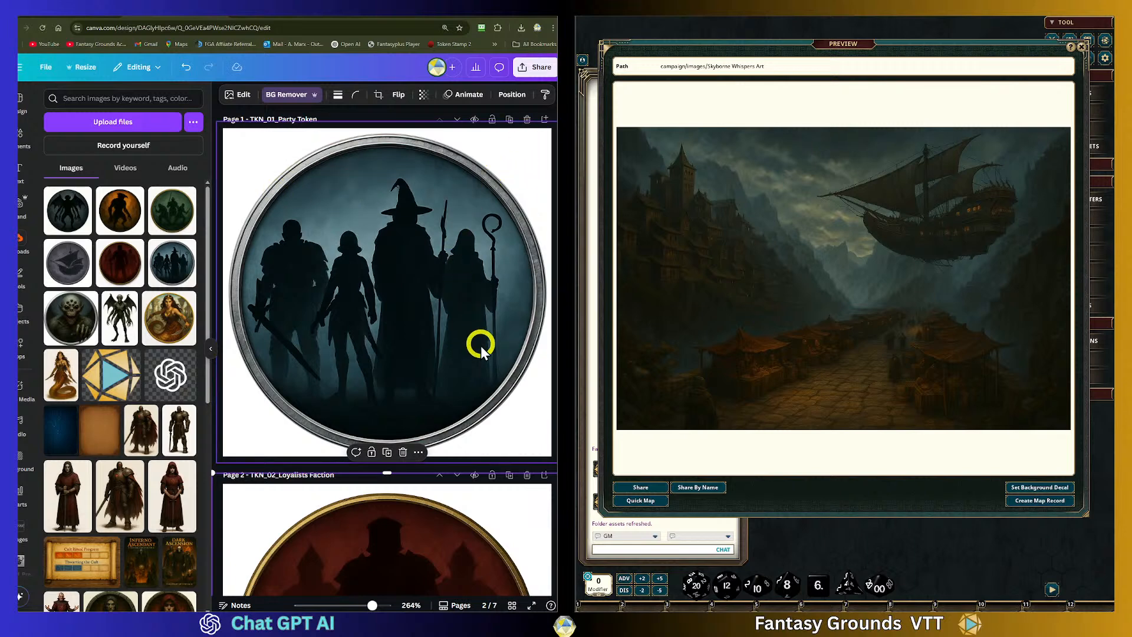
pyautogui.scroll(-10, 483, 347)
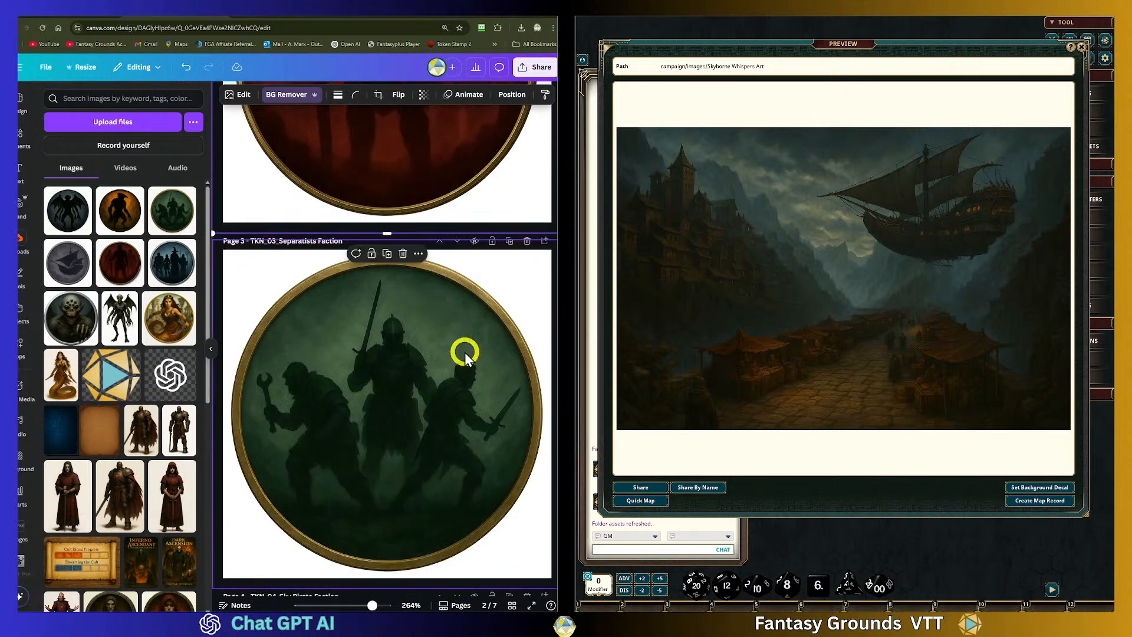
pyautogui.scroll(10, 465, 351)
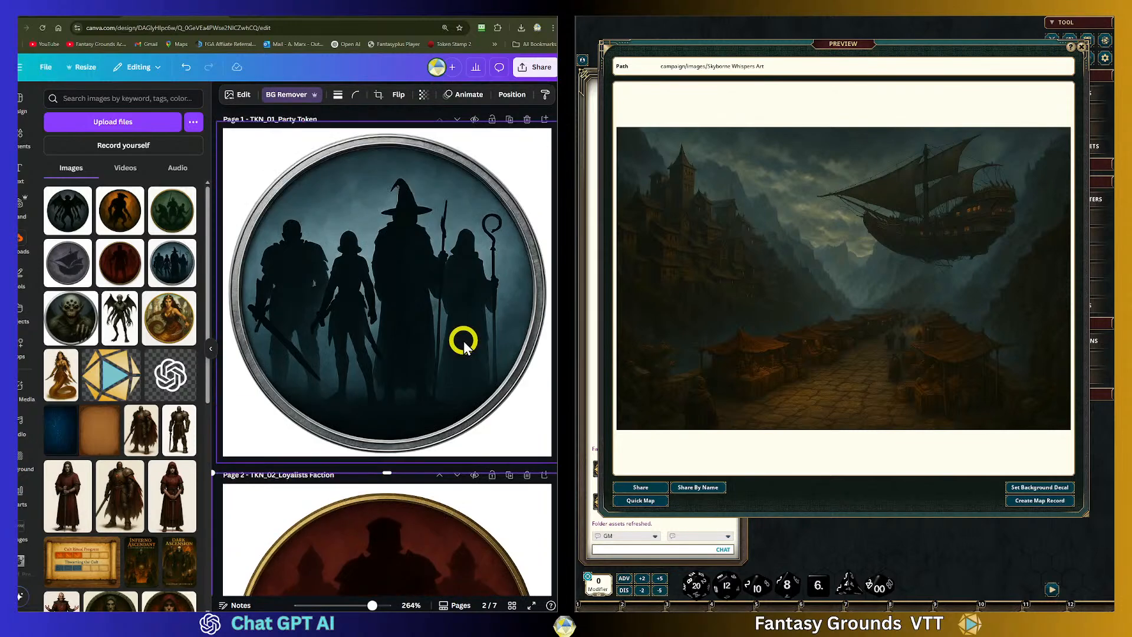
pyautogui.scroll(-4, 463, 340)
pyautogui.scroll(4, 463, 339)
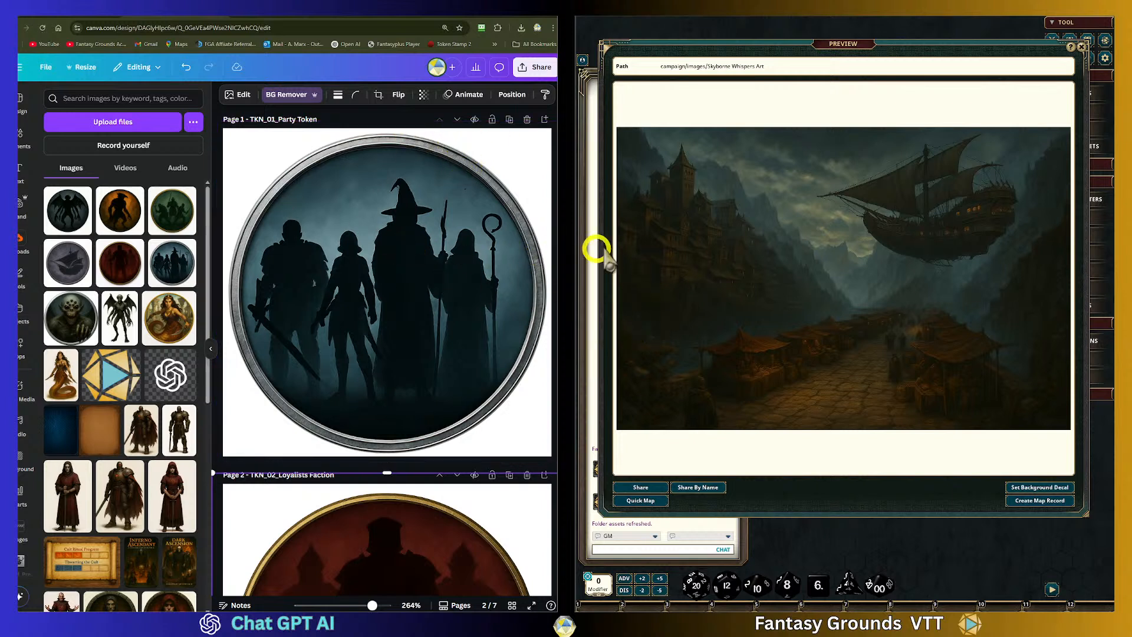
# Close the Fantasy Grounds image preview, switch to ChatGPT and open the Mountain Town Campaign Ideas chat in the Fantasy Grounds Content project
pyautogui.click(1083, 47)
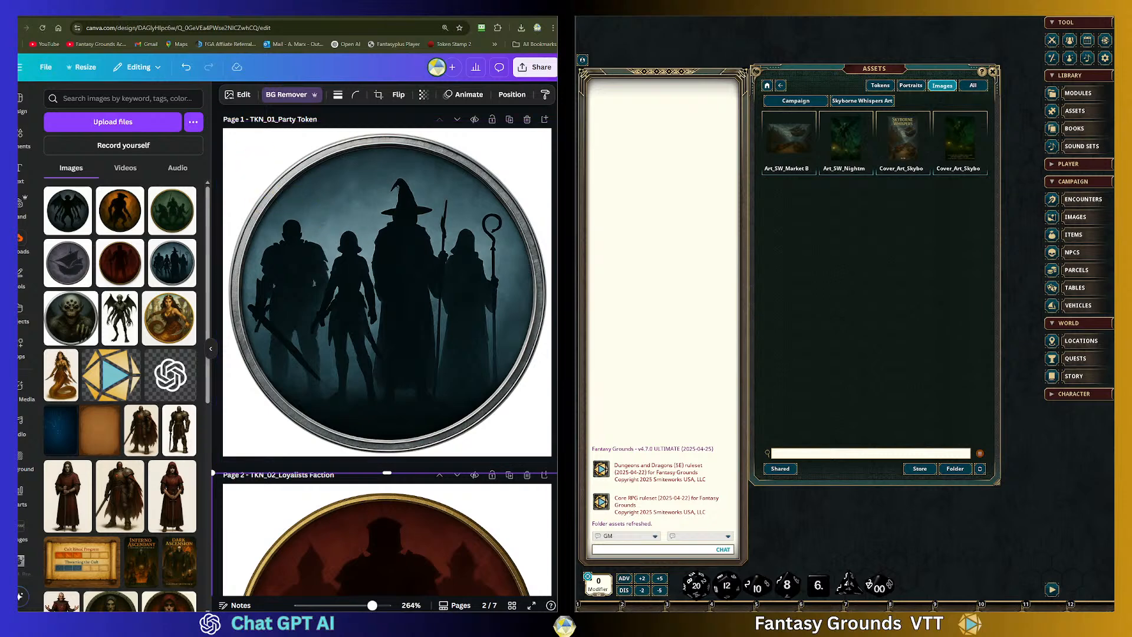
pyautogui.click(318, 12)
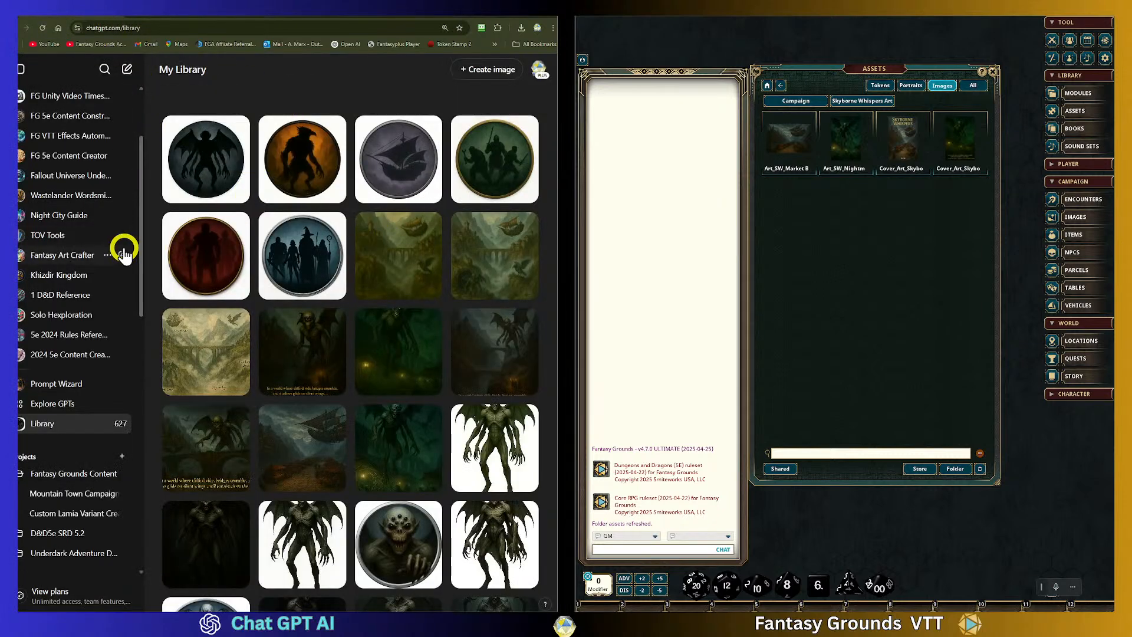
pyautogui.scroll(-1, 94, 413)
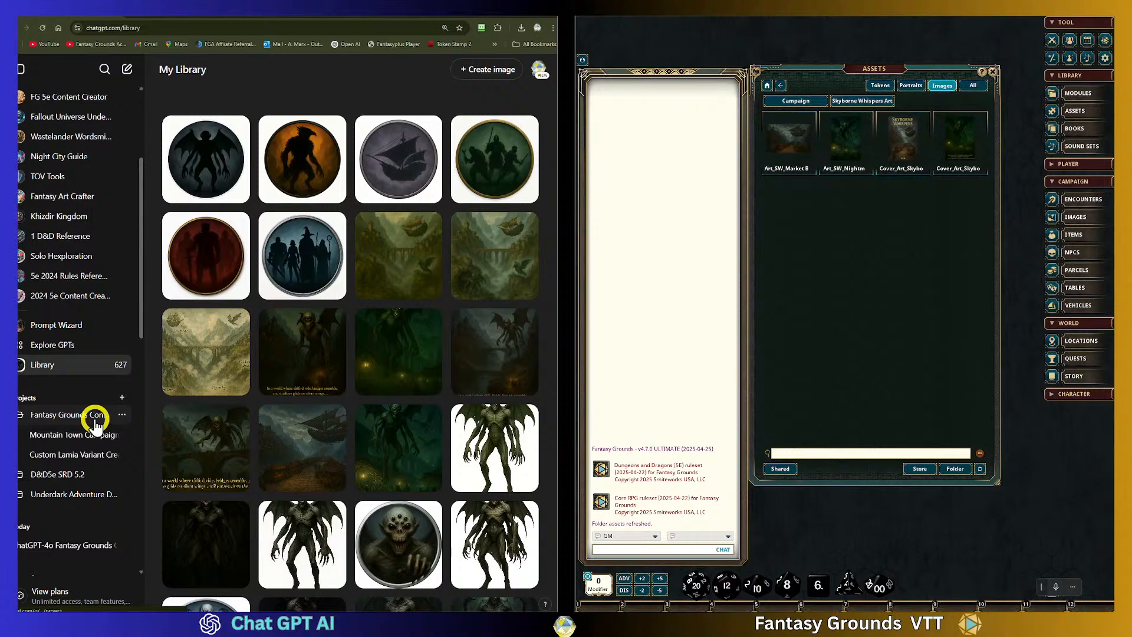
pyautogui.click(94, 416)
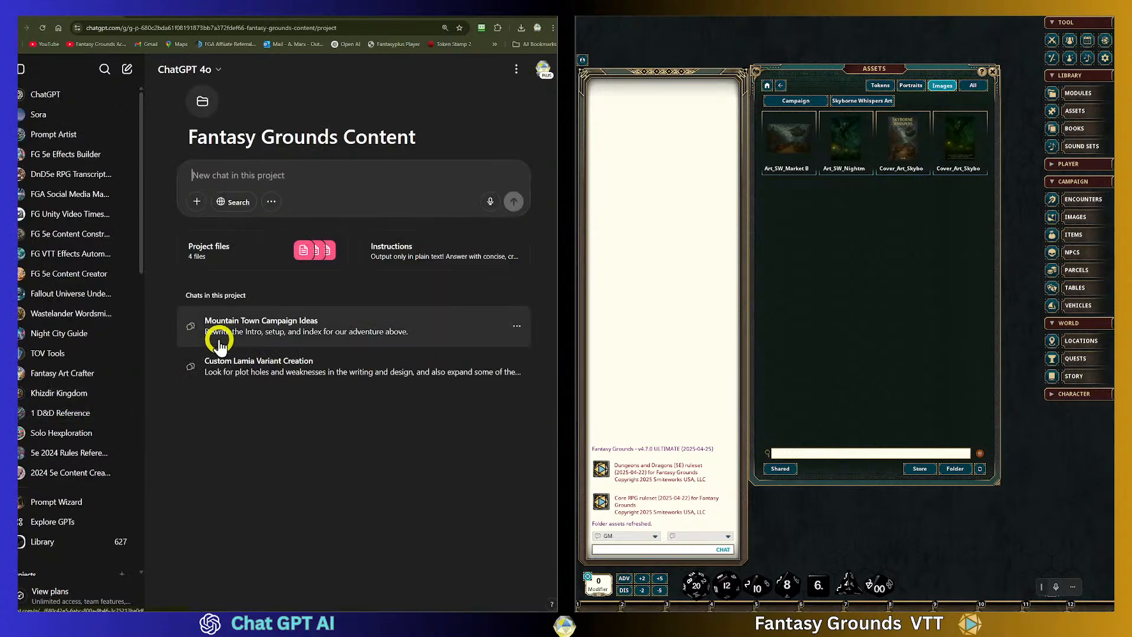
pyautogui.click(262, 331)
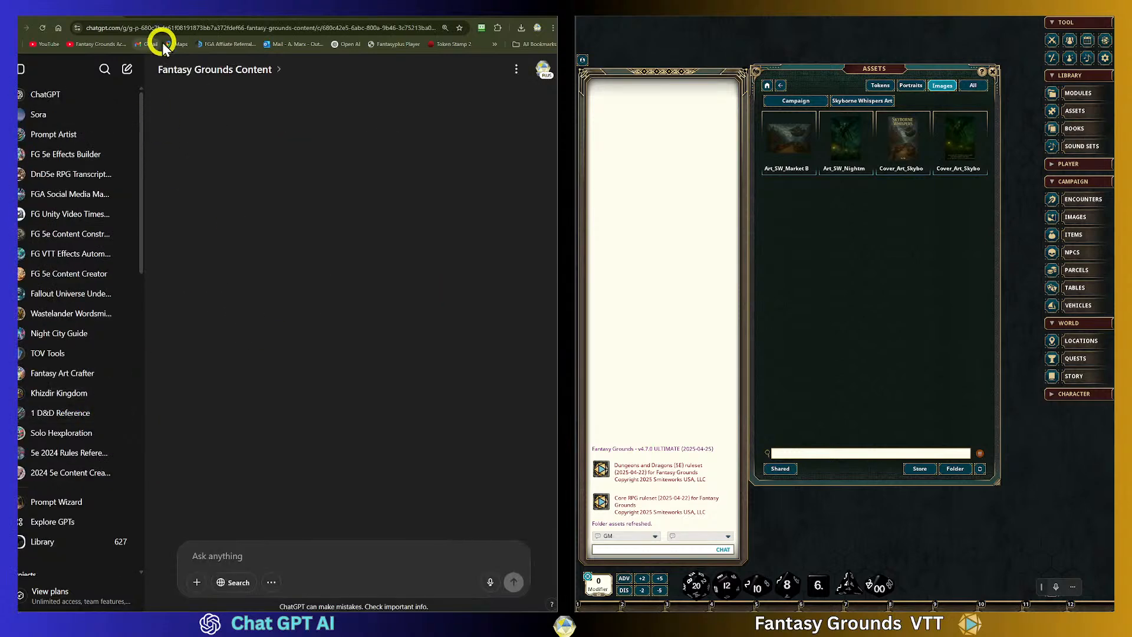
# Return to Canva, download pages 1–7 as 256 × 256 px PNGs with a transparent background, and show the downloaded zip in its folder
pyautogui.click(178, 18)
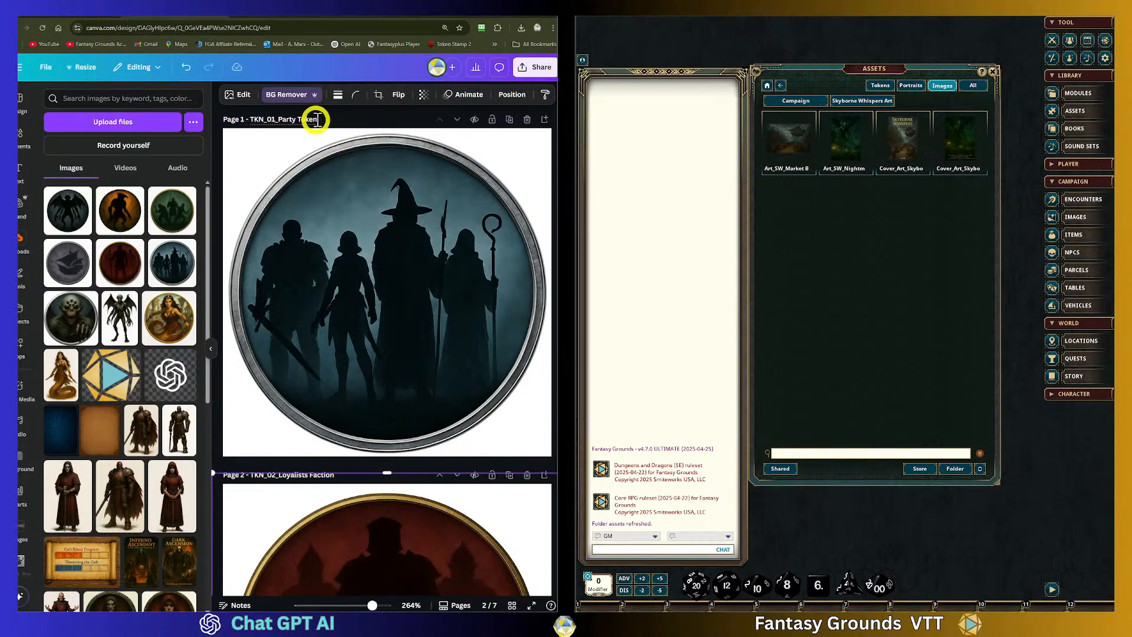
pyautogui.click(528, 69)
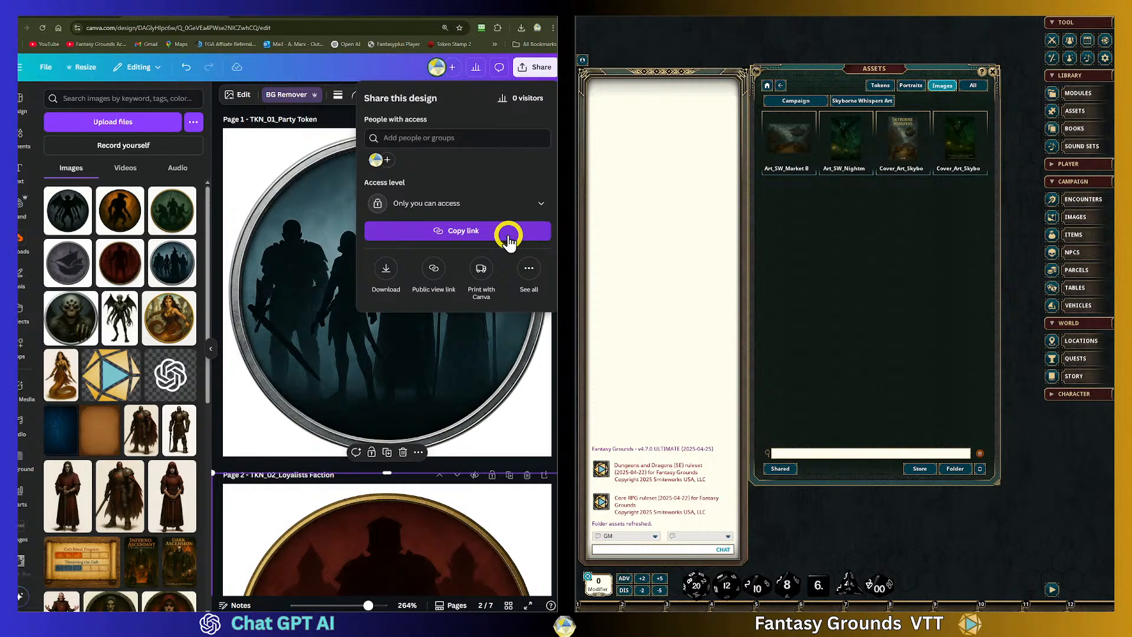
pyautogui.click(386, 275)
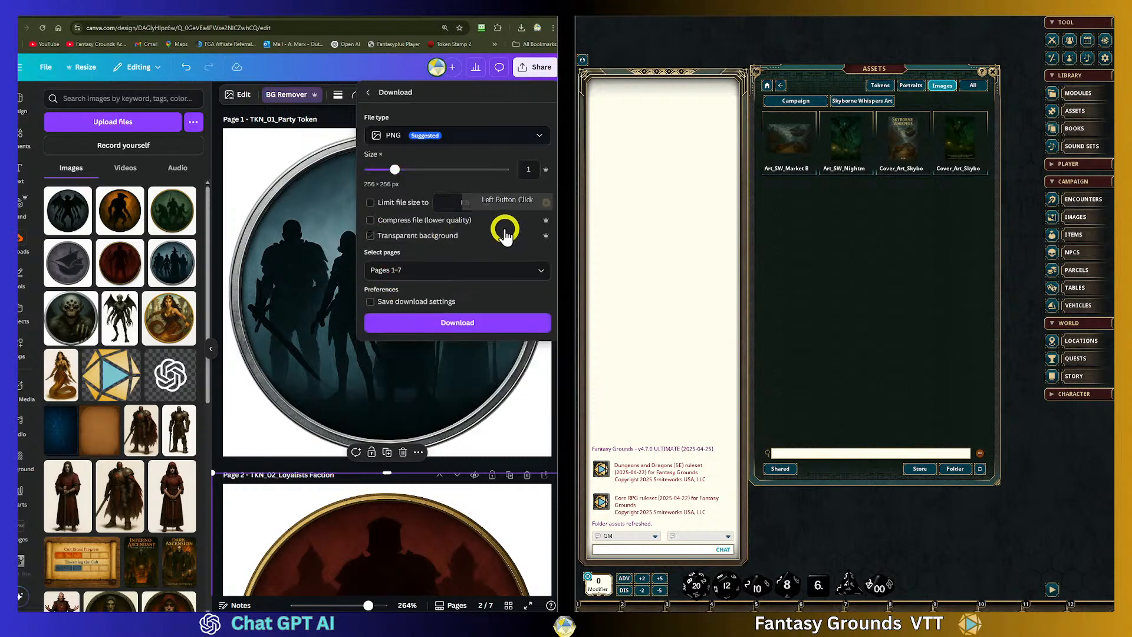
pyautogui.click(370, 236)
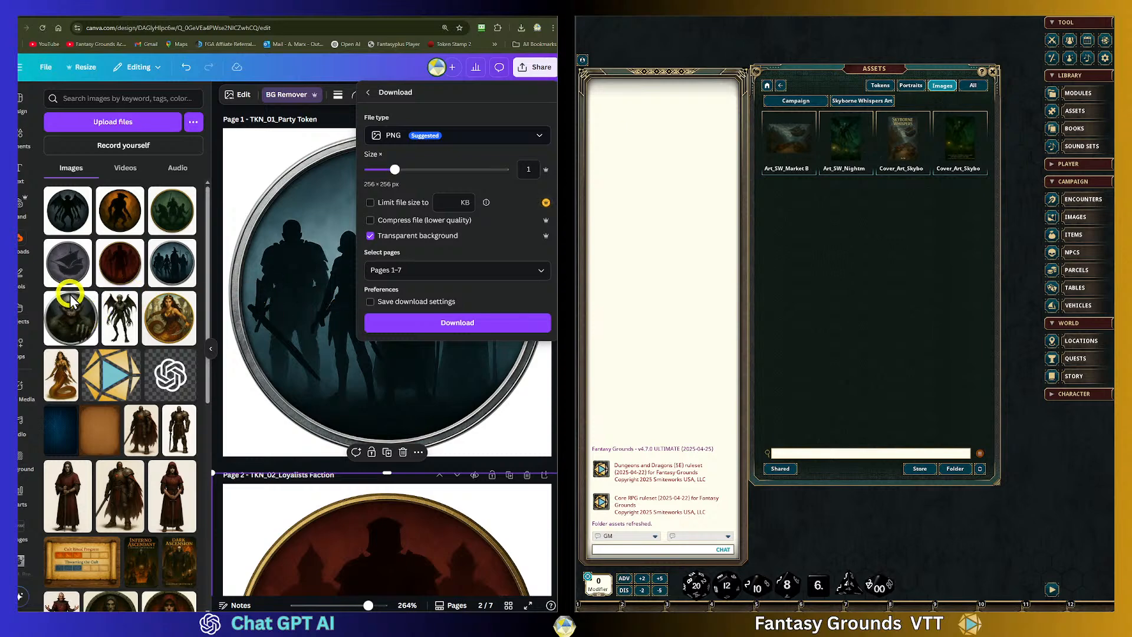
pyautogui.click(389, 321)
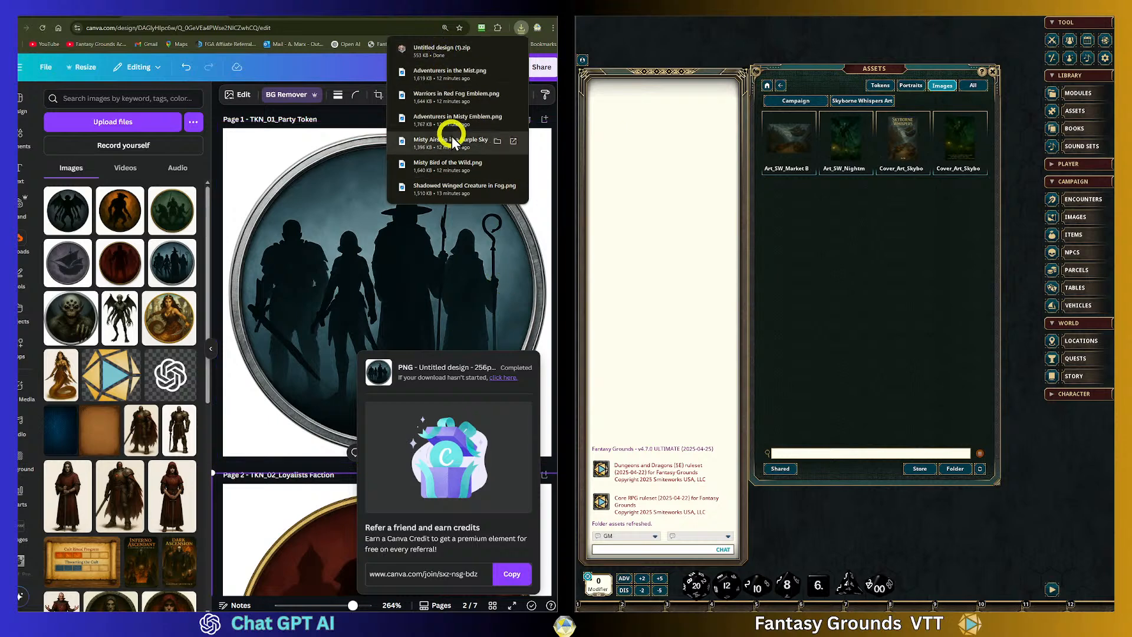
pyautogui.click(498, 49)
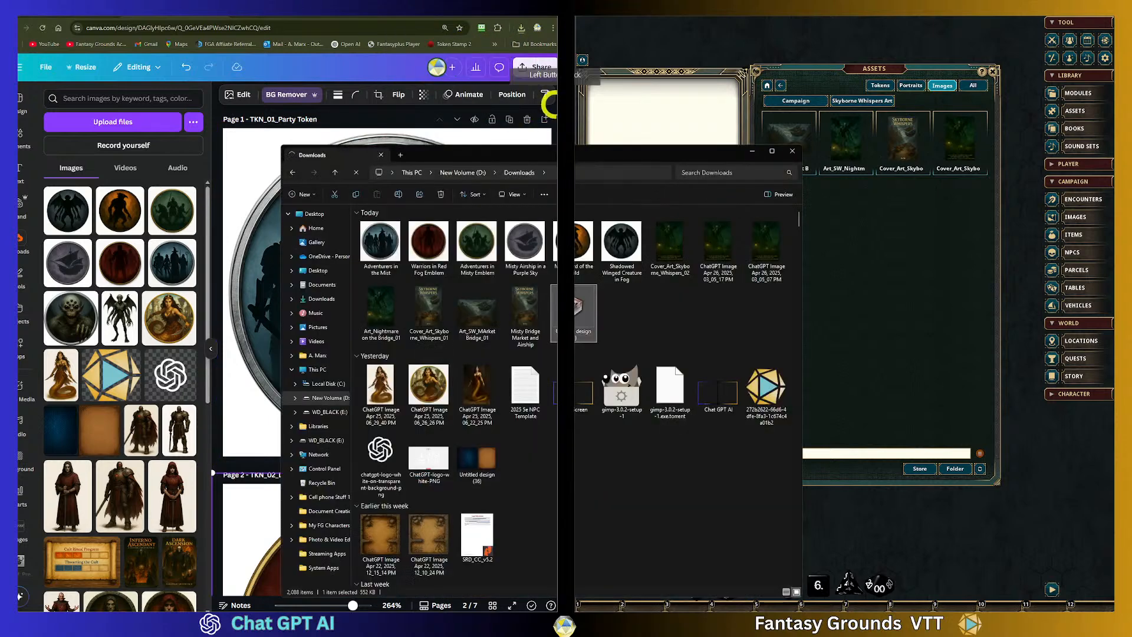
# Cut the newly downloaded Untitled design (1) archive from the Downloads folder and close the folder window
pyautogui.rightClick(575, 318)
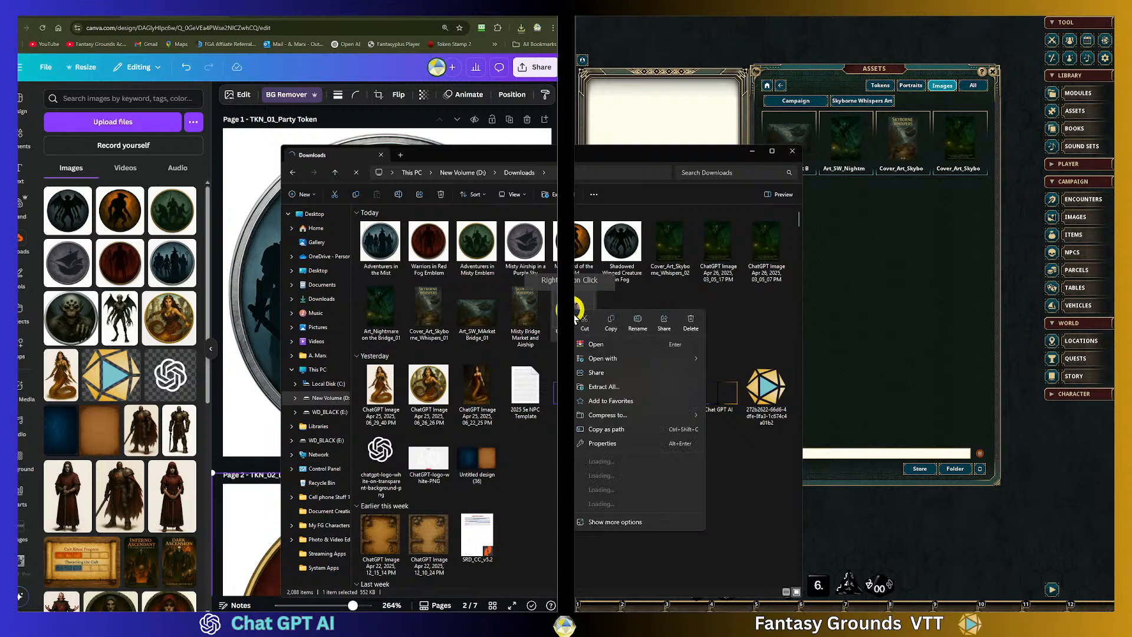
pyautogui.click(613, 493)
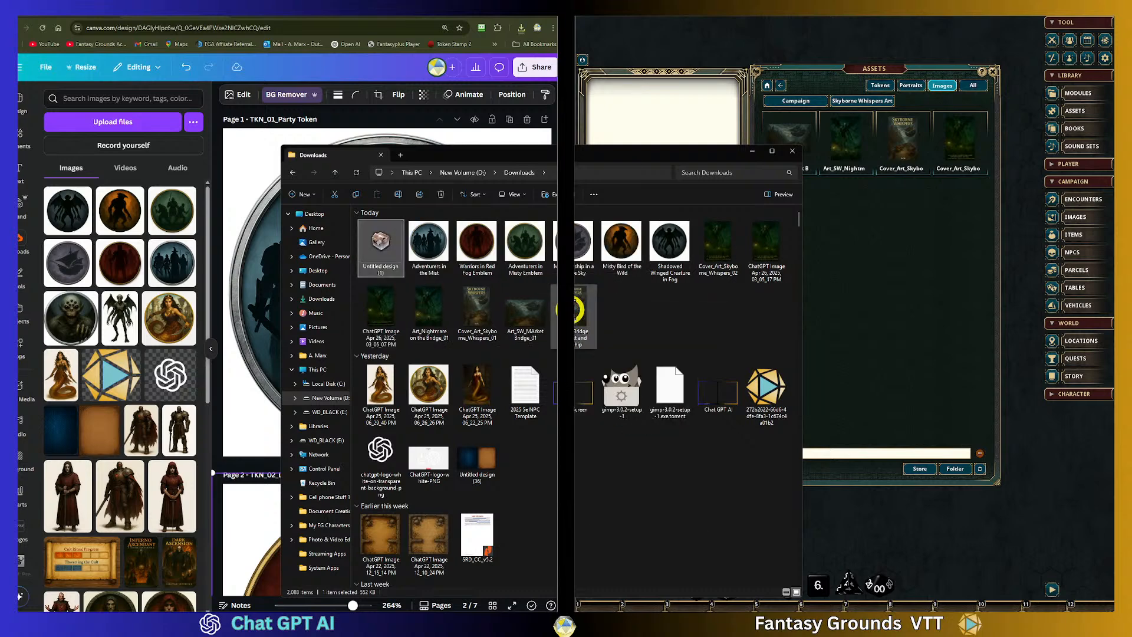
pyautogui.rightClick(375, 245)
pyautogui.click(389, 252)
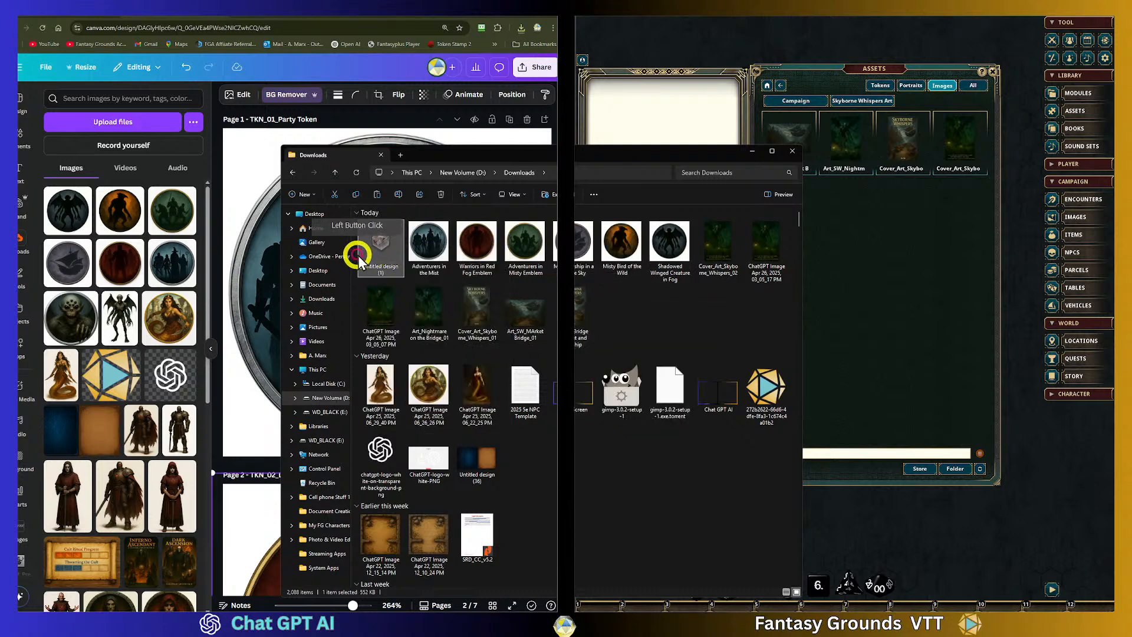
pyautogui.click(791, 152)
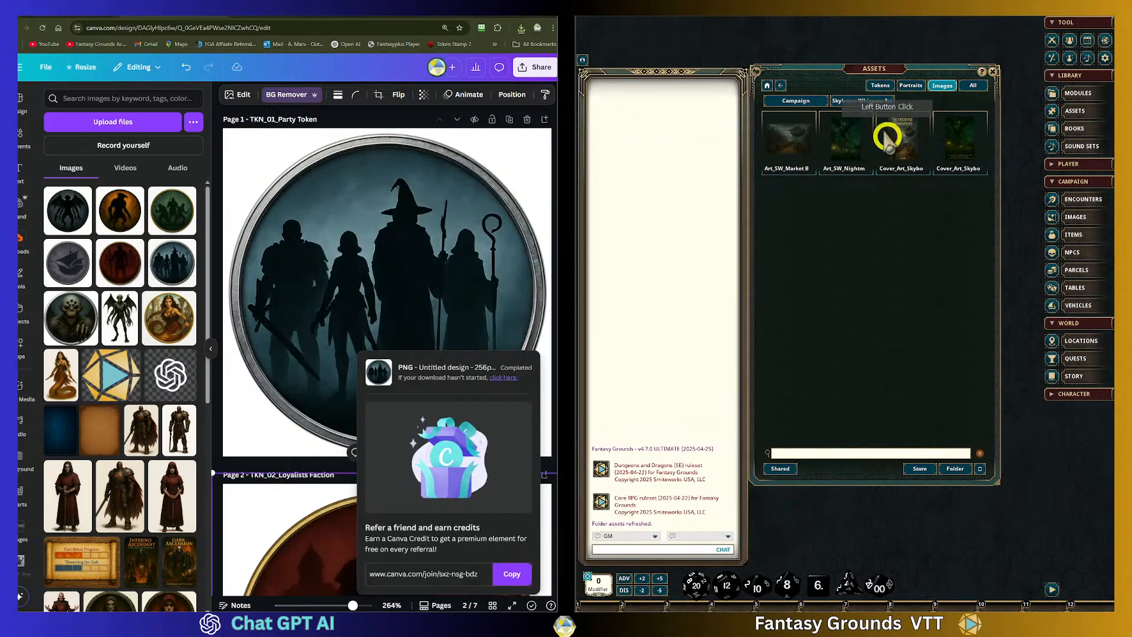
# Show the token assets in Fantasy Grounds, open the campaign's tokens folder and paste the archive there
pyautogui.click(880, 86)
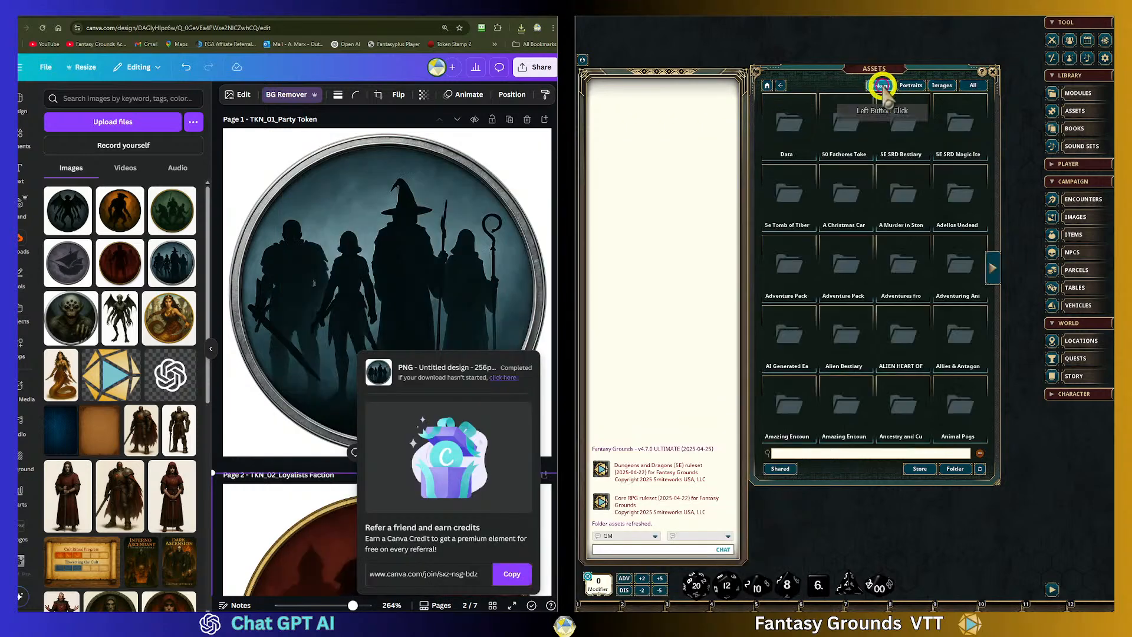
pyautogui.click(956, 468)
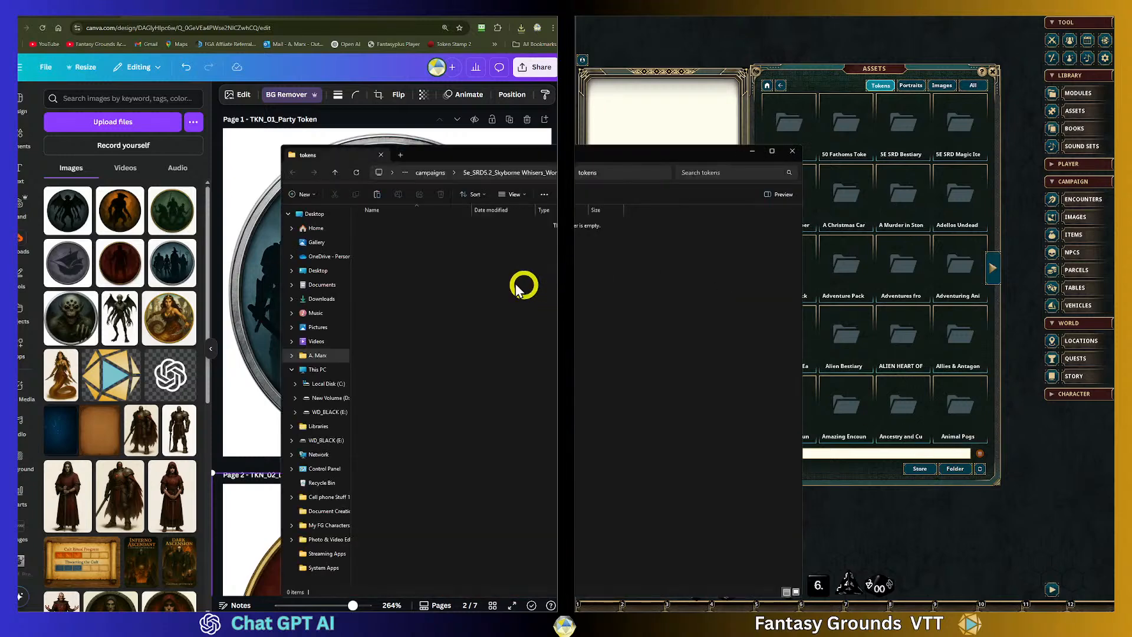
pyautogui.rightClick(424, 253)
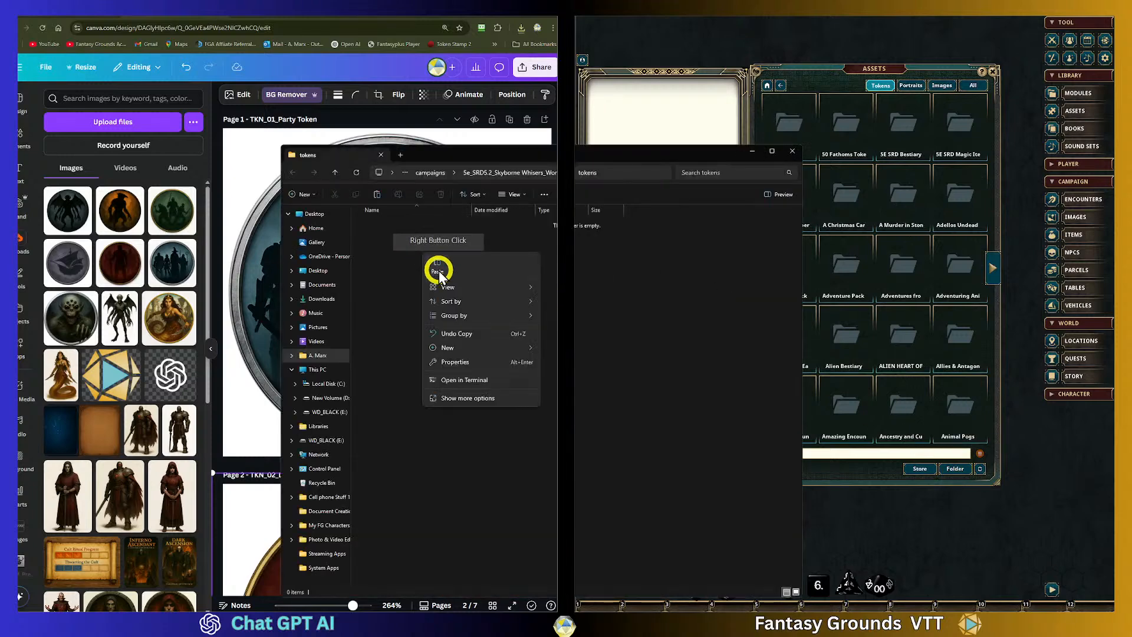
pyautogui.click(435, 268)
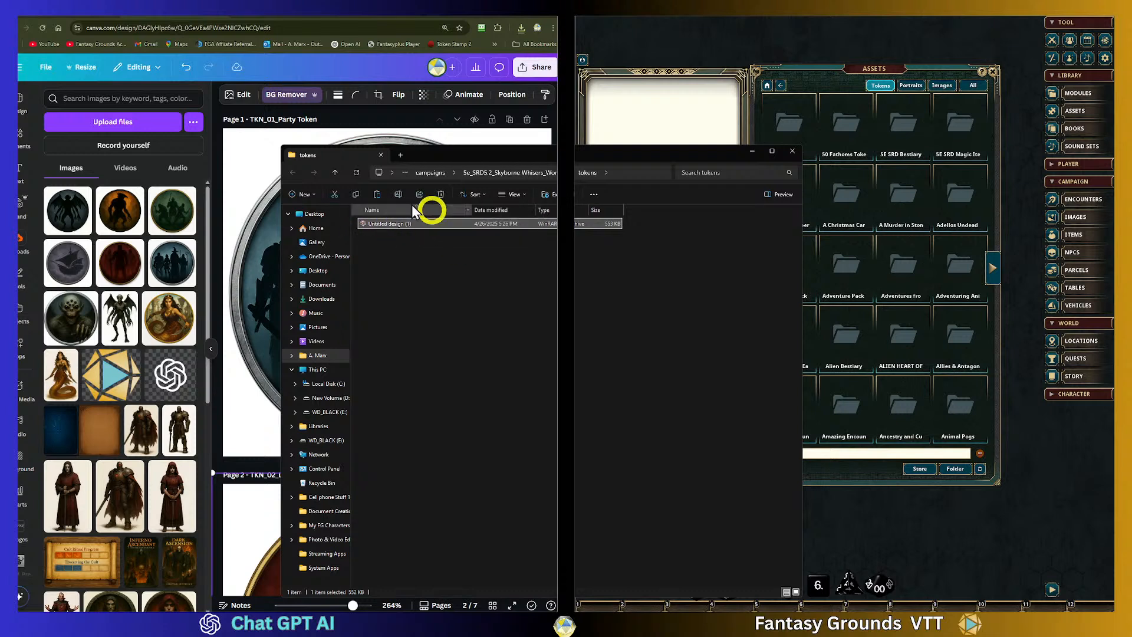
# Extract the Untitled design (1) archive inside the campaign's tokens folder
pyautogui.click(409, 225)
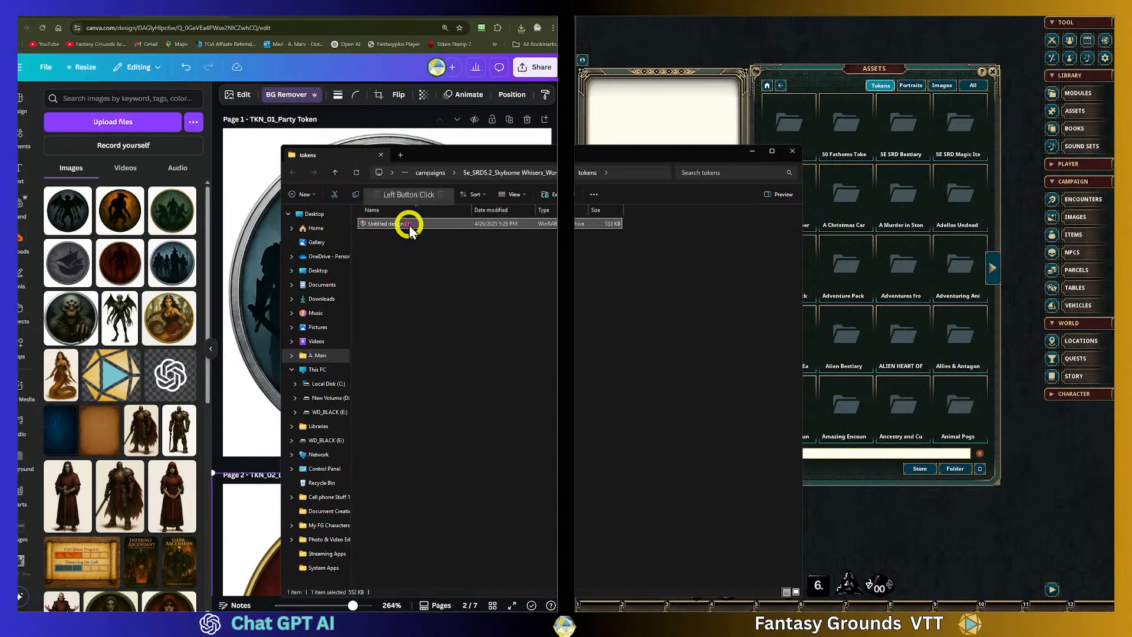
pyautogui.click(419, 252)
pyautogui.click(388, 227)
pyautogui.rightClick(388, 226)
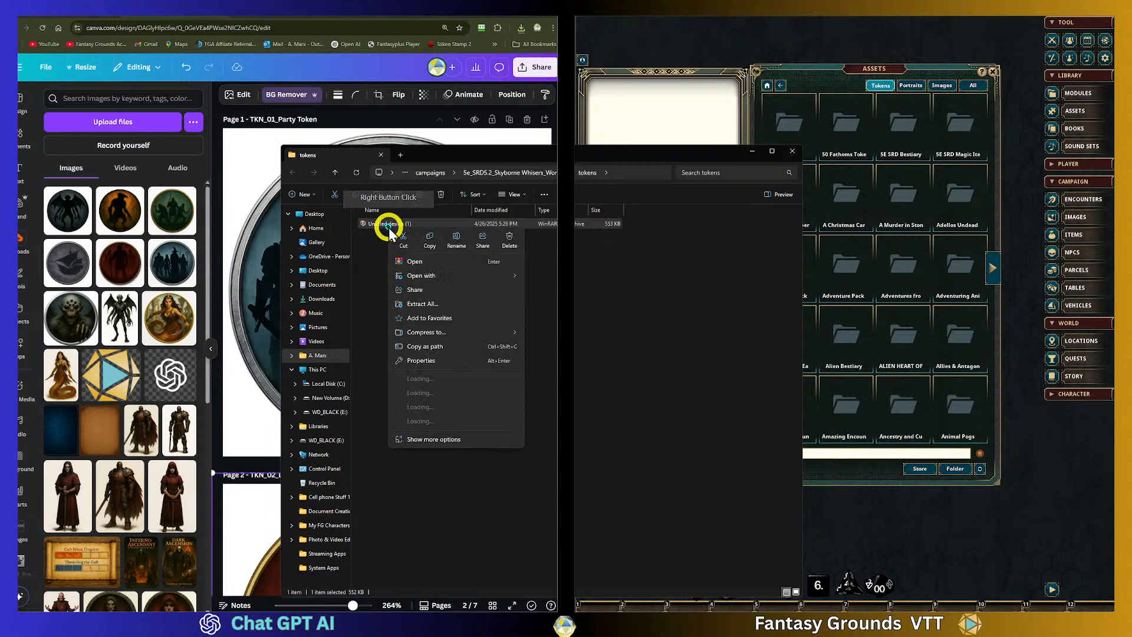
pyautogui.click(440, 302)
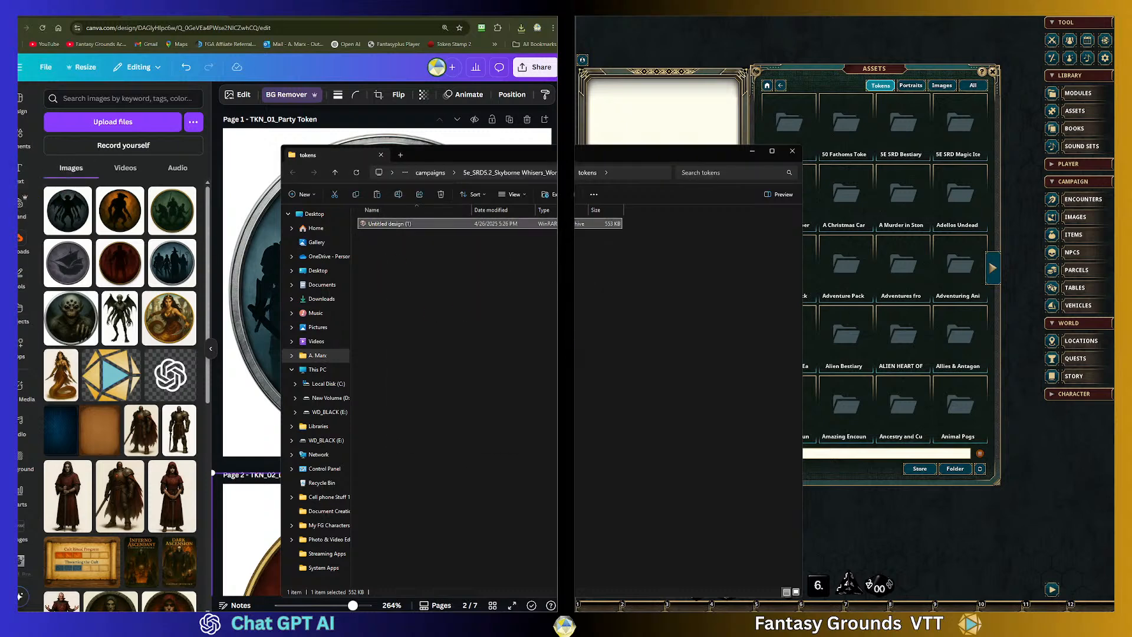
# Rename the extracted folder as Faction Tokens
pyautogui.click(386, 237)
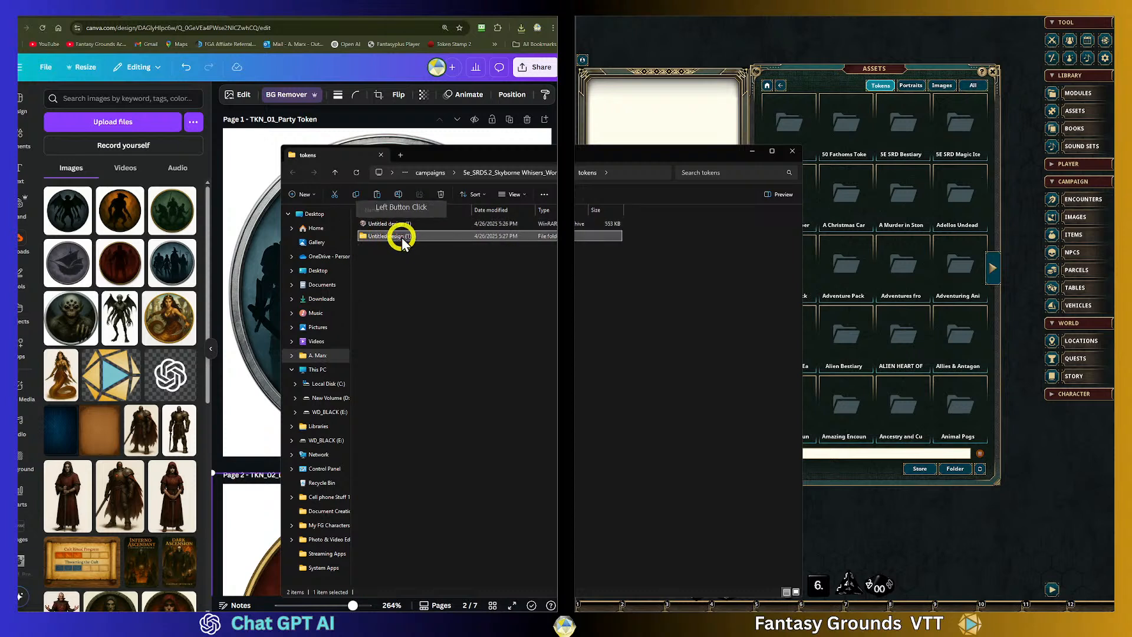
pyautogui.click(402, 241)
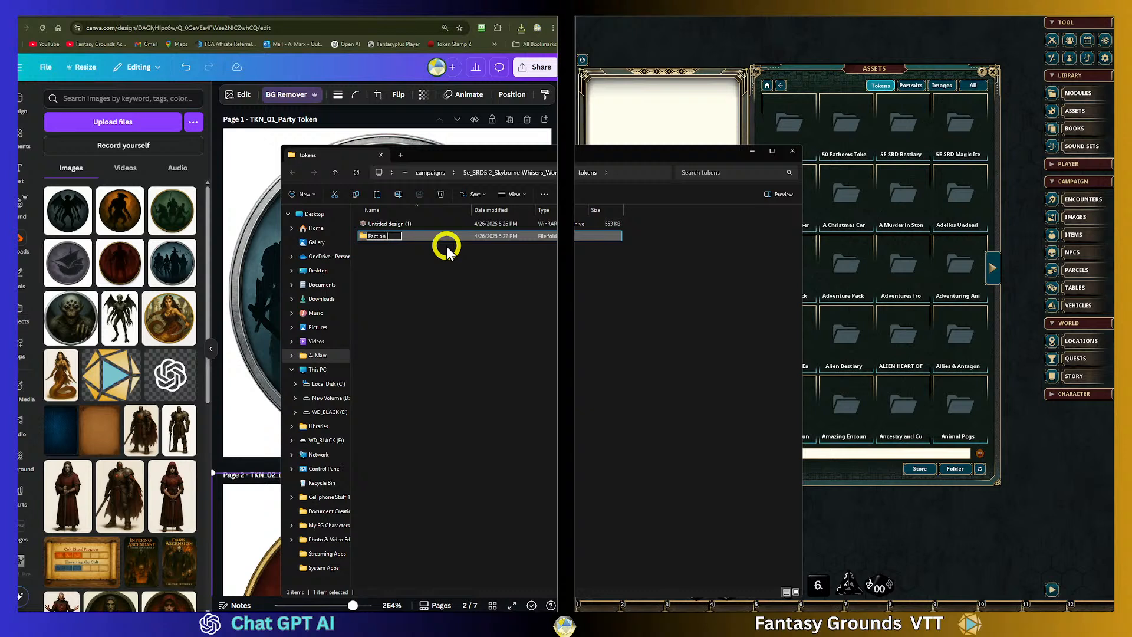
pyautogui.press('Return')
# Create a new folder named NPC Tokens in the tokens folder and delete the Untitled design (1) archive
pyautogui.rightClick(413, 266)
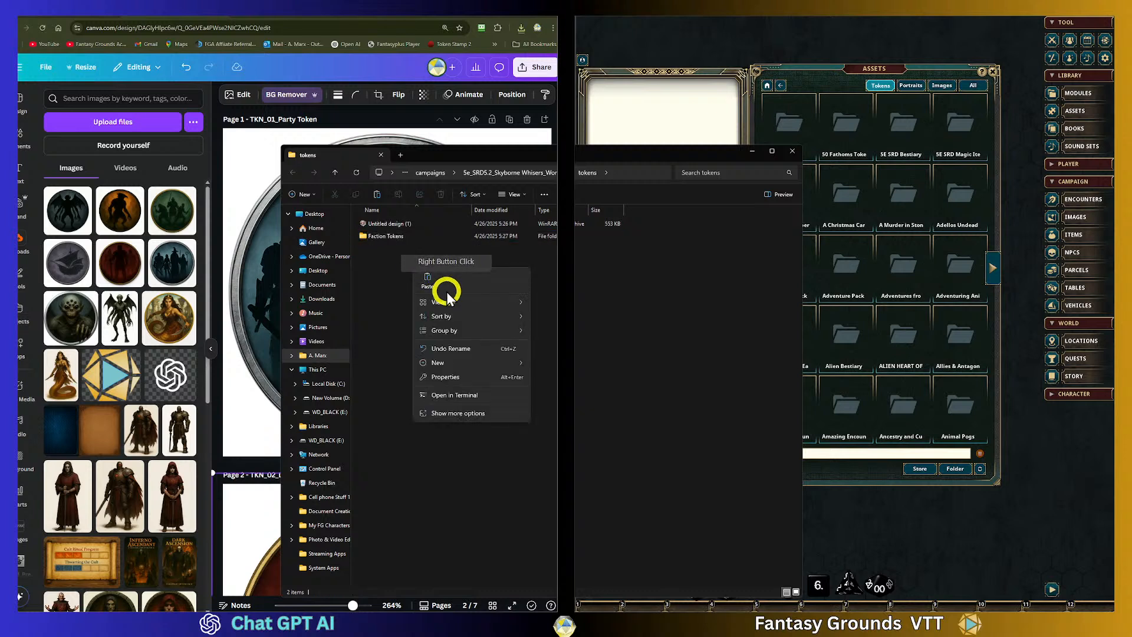
pyautogui.moveTo(484, 371)
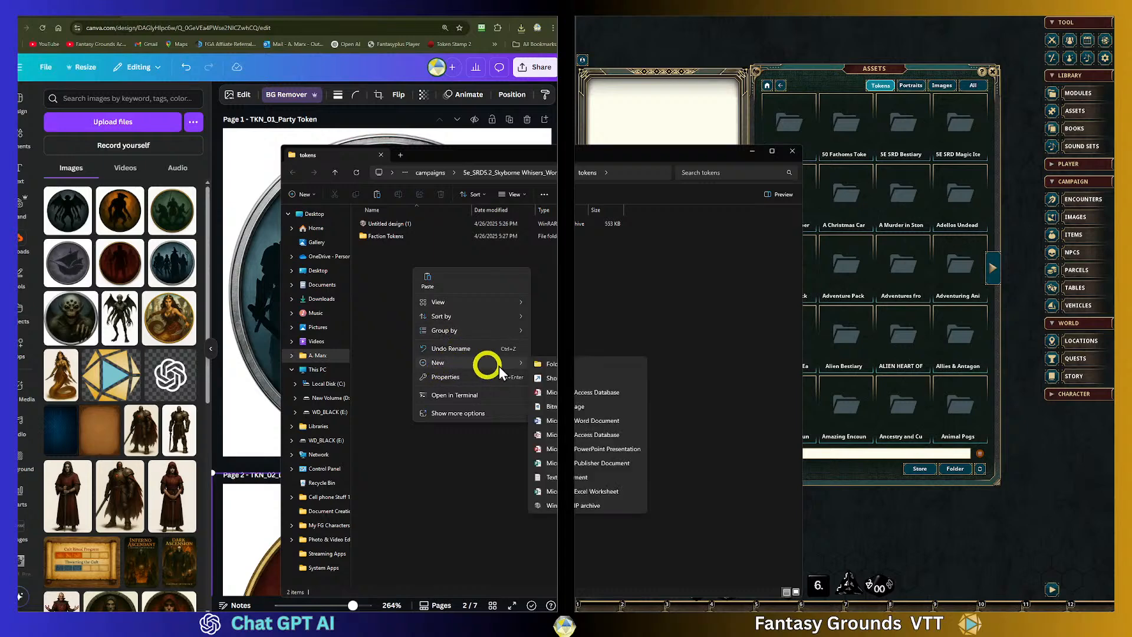
pyautogui.click(547, 364)
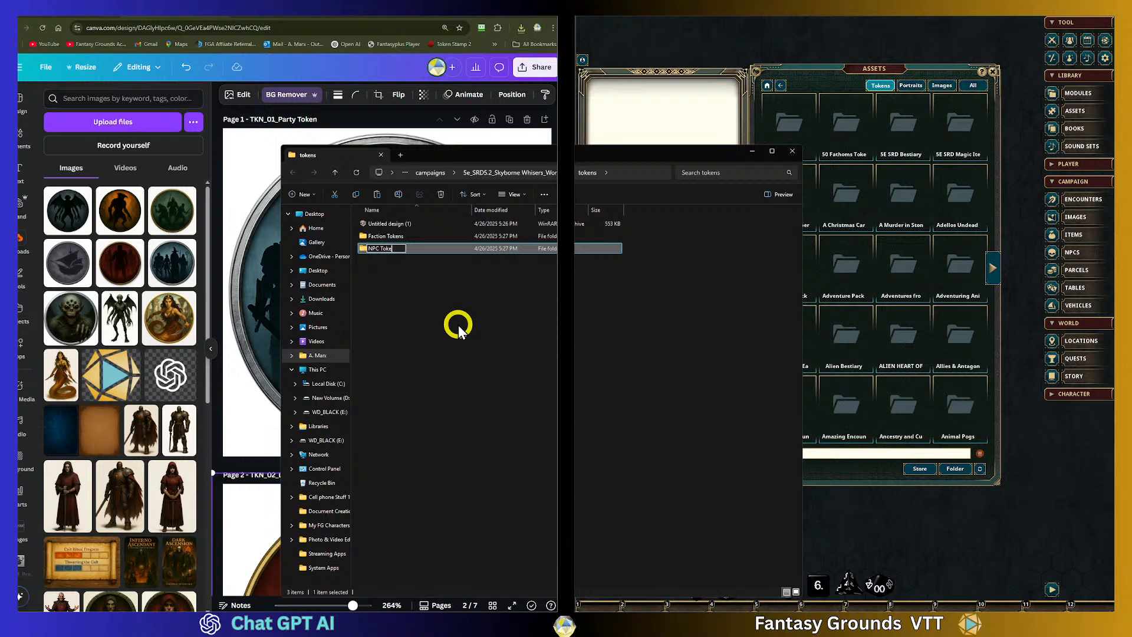
pyautogui.click(395, 224)
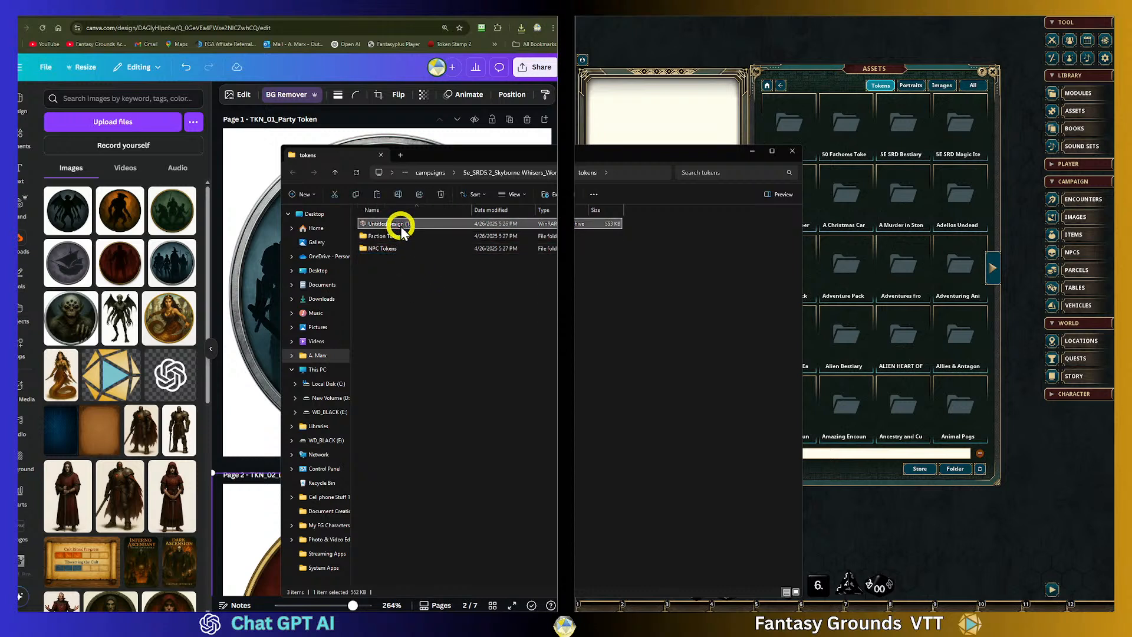
pyautogui.press('Delete')
# Move the TKN_NPC_01_Vraexilith image from the Faction Tokens folder into the NPC Tokens folder
pyautogui.doubleClick(396, 225)
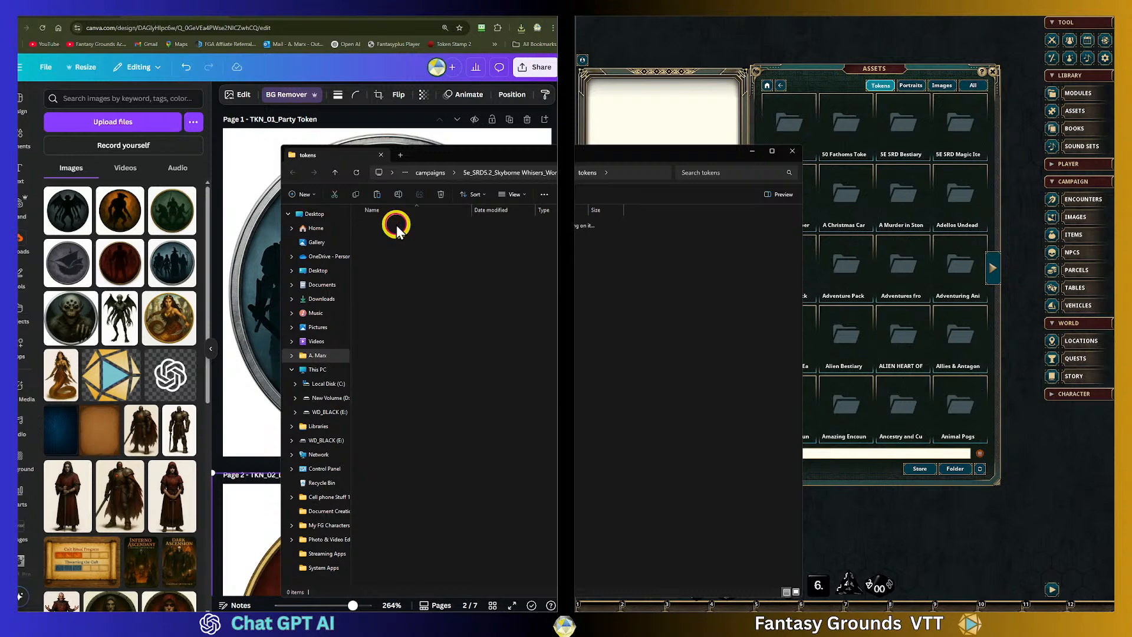
pyautogui.rightClick(677, 236)
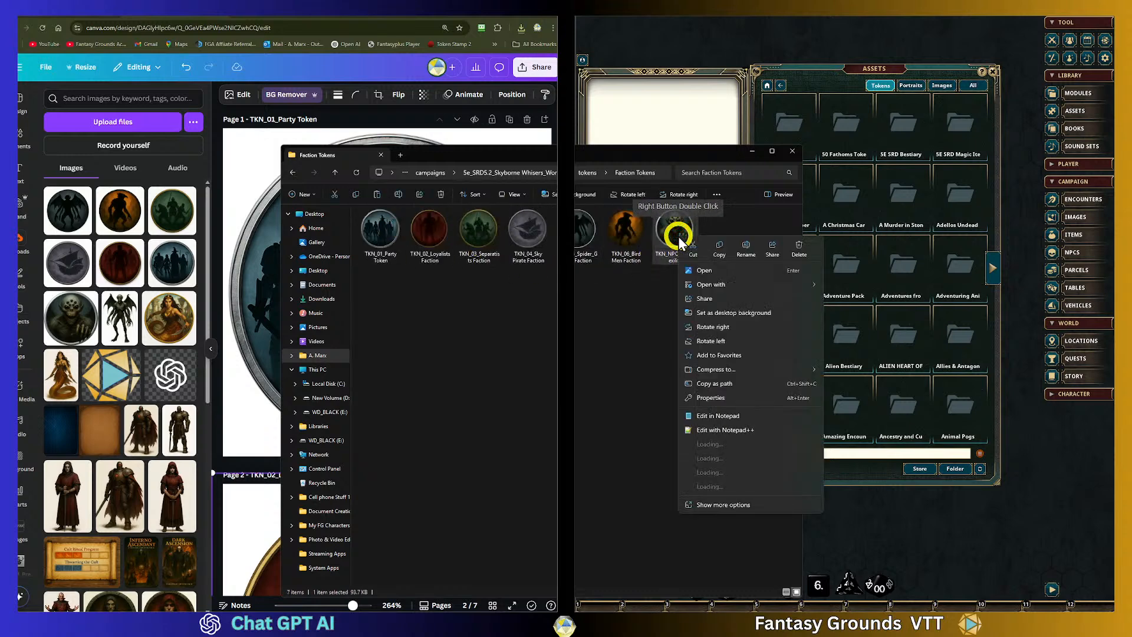
pyautogui.click(684, 239)
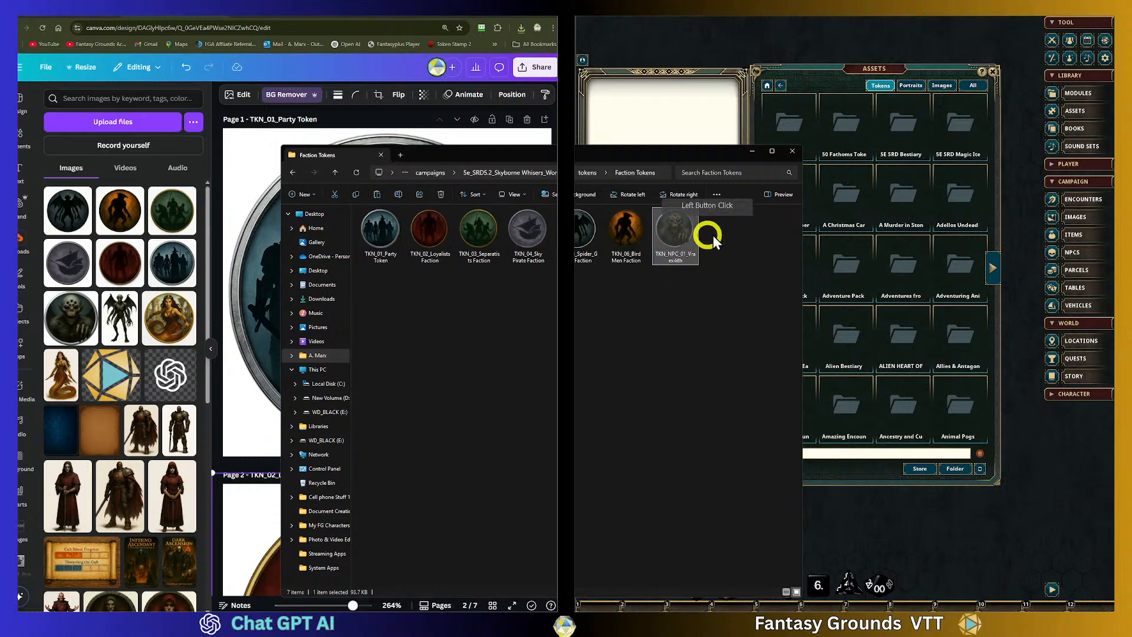
pyautogui.click(292, 172)
pyautogui.click(412, 221)
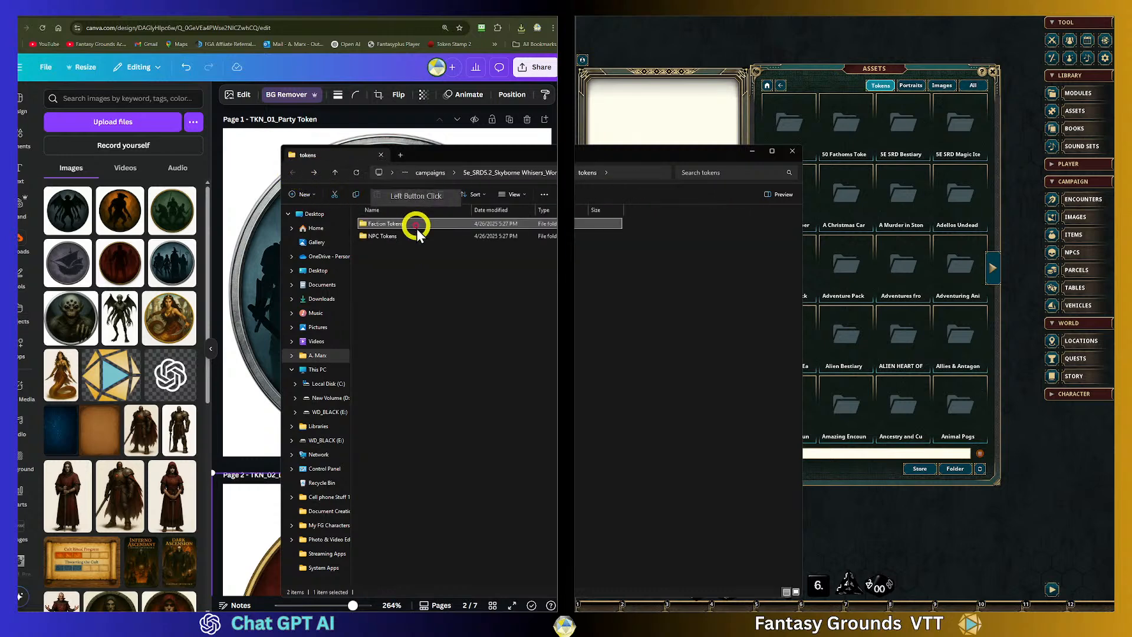
pyautogui.doubleClick(389, 236)
pyautogui.rightClick(420, 246)
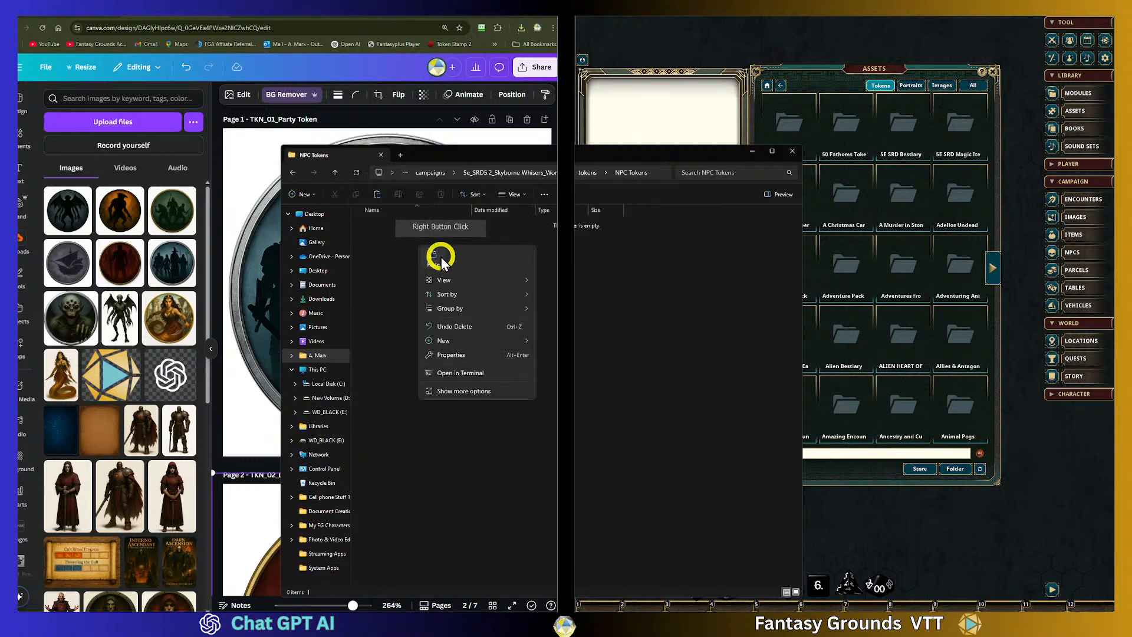
pyautogui.click(436, 257)
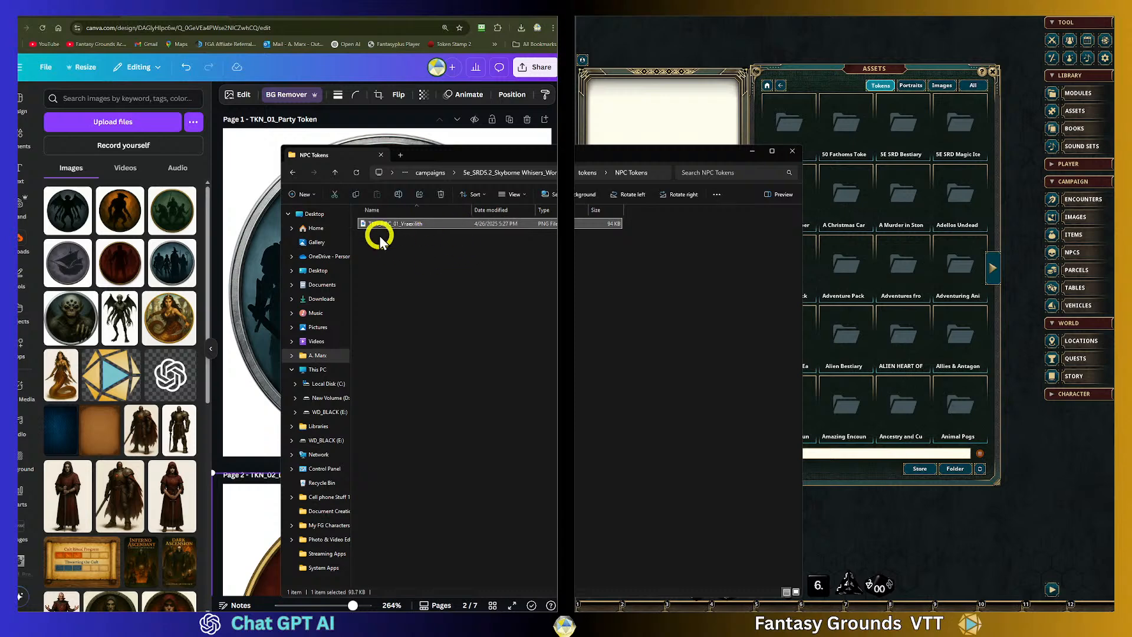
# Go back to the tokens folder, close its window and refresh the Fantasy Grounds token assets
pyautogui.click(292, 172)
pyautogui.click(411, 236)
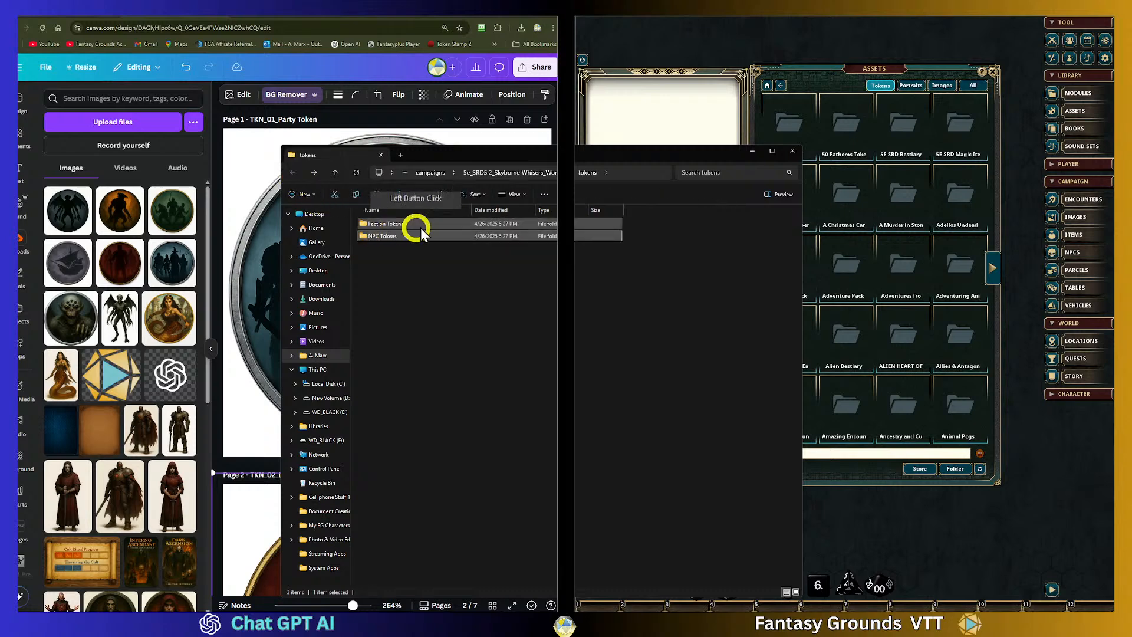
pyautogui.click(793, 153)
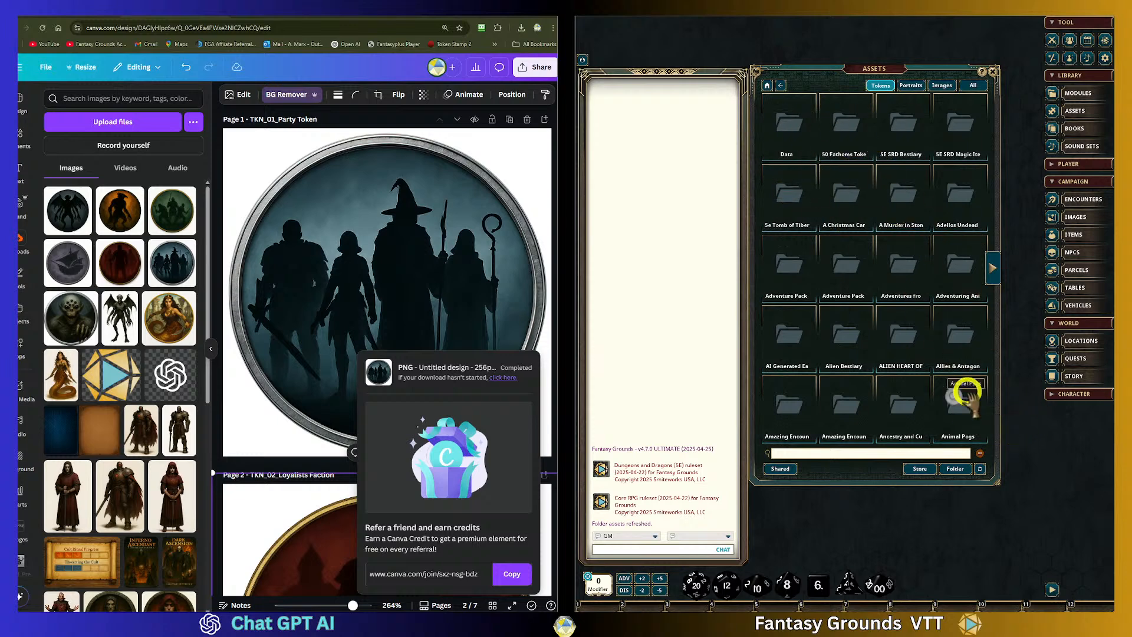
pyautogui.click(980, 469)
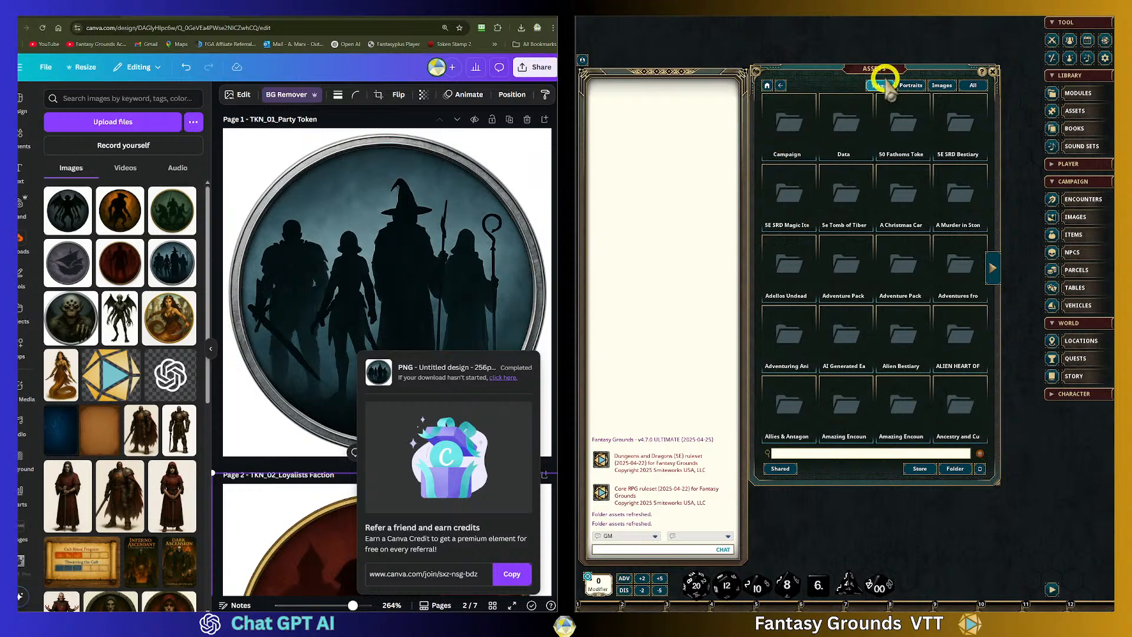
# Open the campaign's Faction Tokens folder in the assets and preview the TKN_01_Party Token, then close the preview
pyautogui.click(782, 118)
pyautogui.click(788, 140)
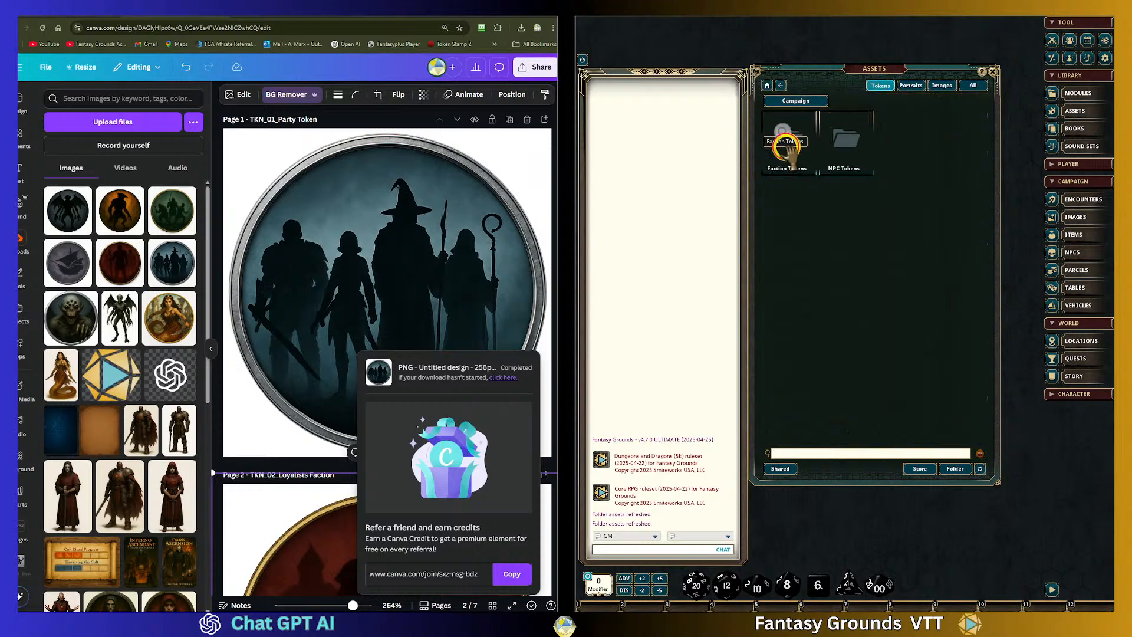
pyautogui.click(788, 141)
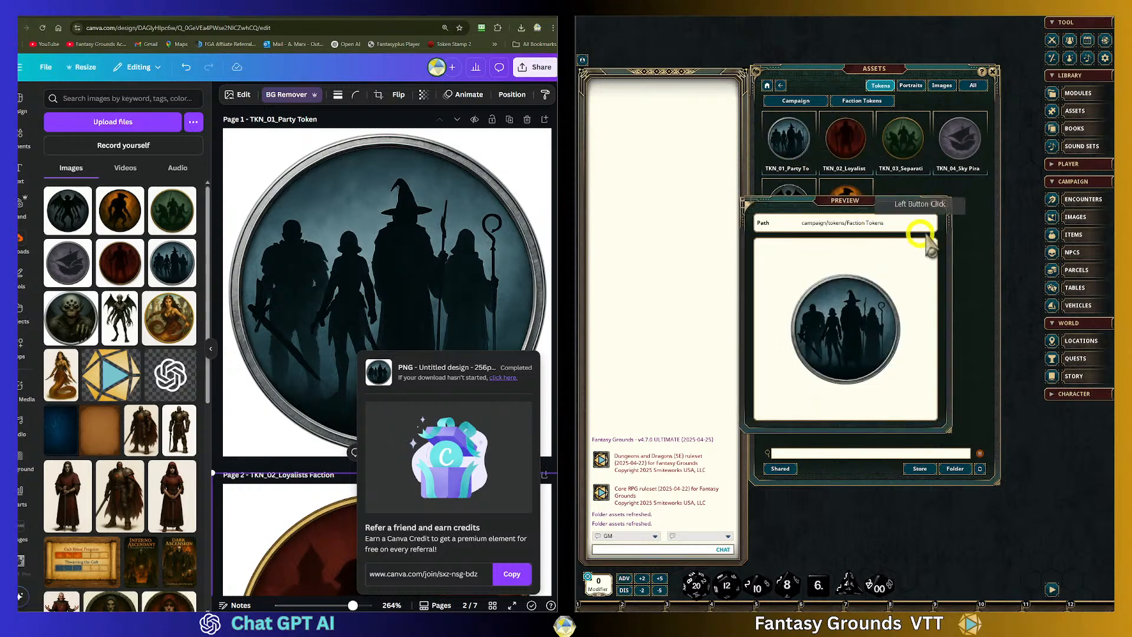
pyautogui.click(944, 203)
# Place the TKN_01_Party Token in a slot of the Fantasy Grounds hotkey bar
pyautogui.click(839, 136)
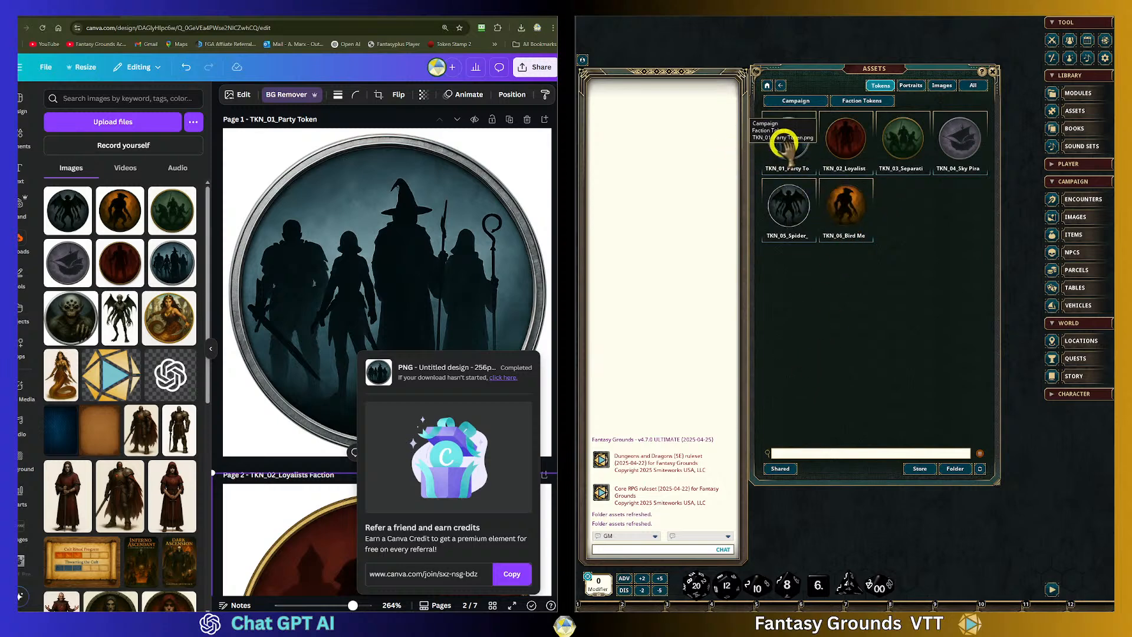
pyautogui.moveTo(790, 138); pyautogui.dragTo(940, 604)
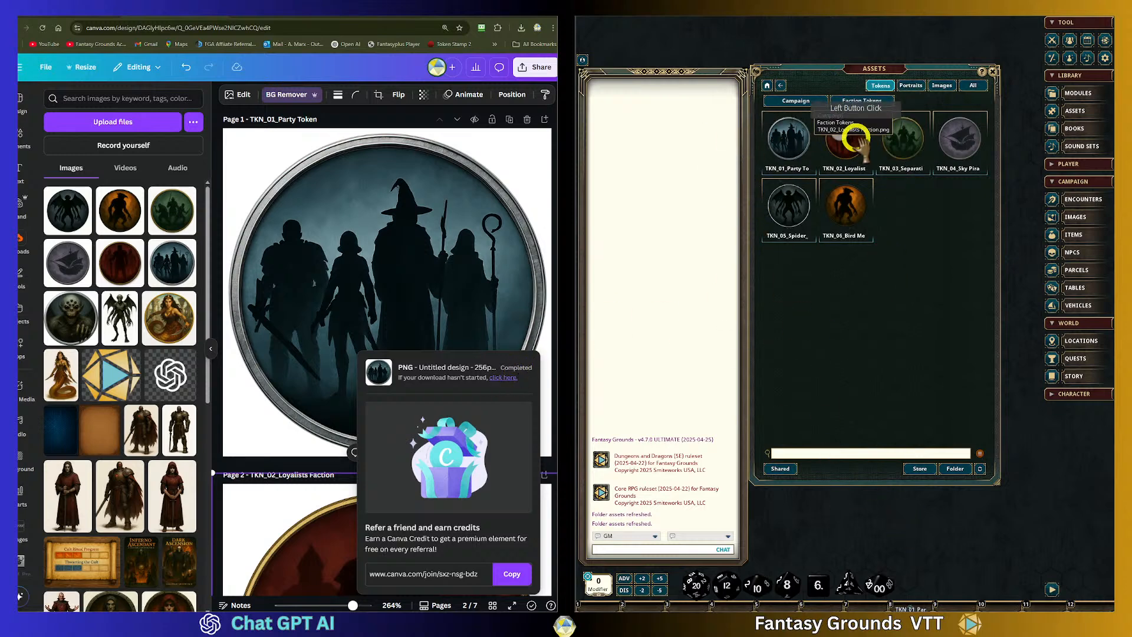
pyautogui.click(846, 514)
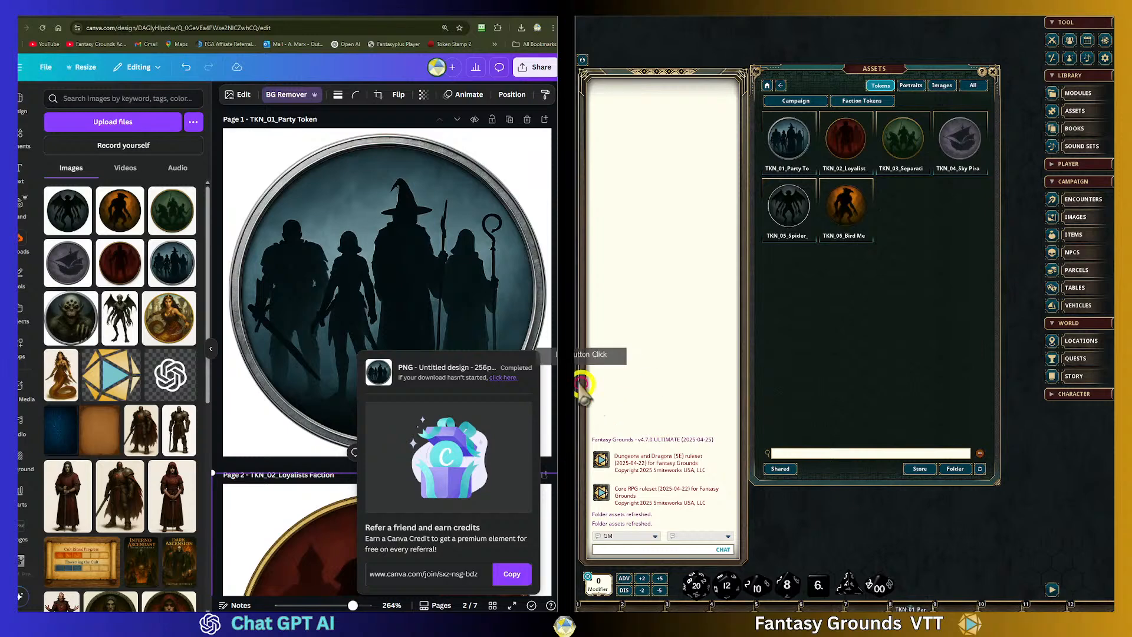
# Switch to ChatGPT's Mountain Town Campaign Ideas chat and open the campaign book in Fantasy Grounds
pyautogui.click(221, 18)
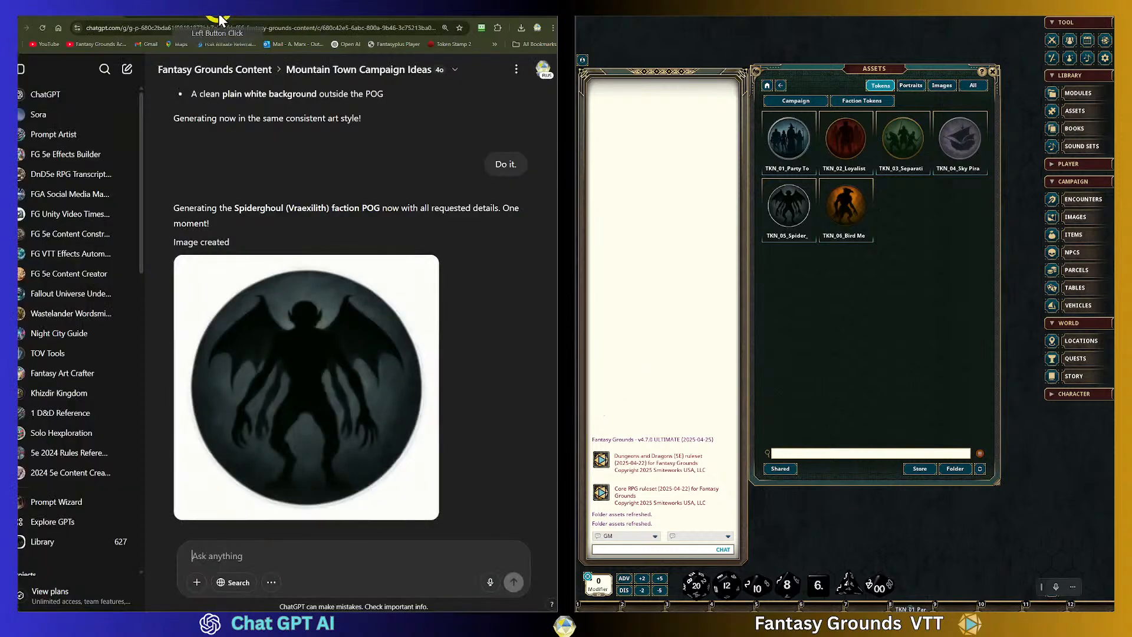
pyautogui.scroll(15, 421, 297)
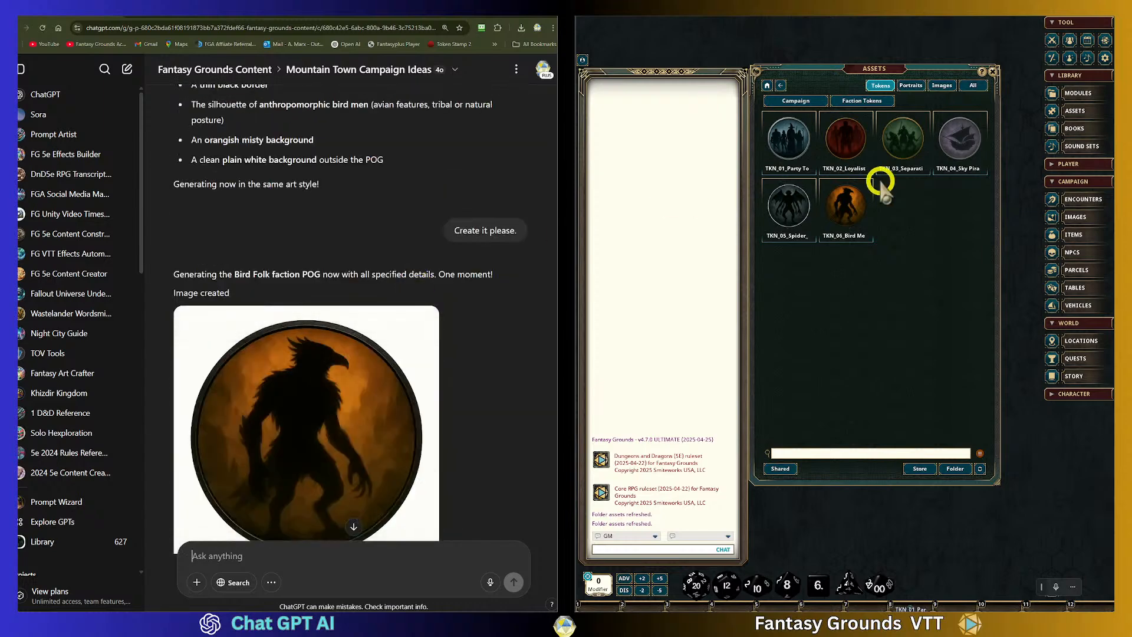
pyautogui.scroll(20, 485, 274)
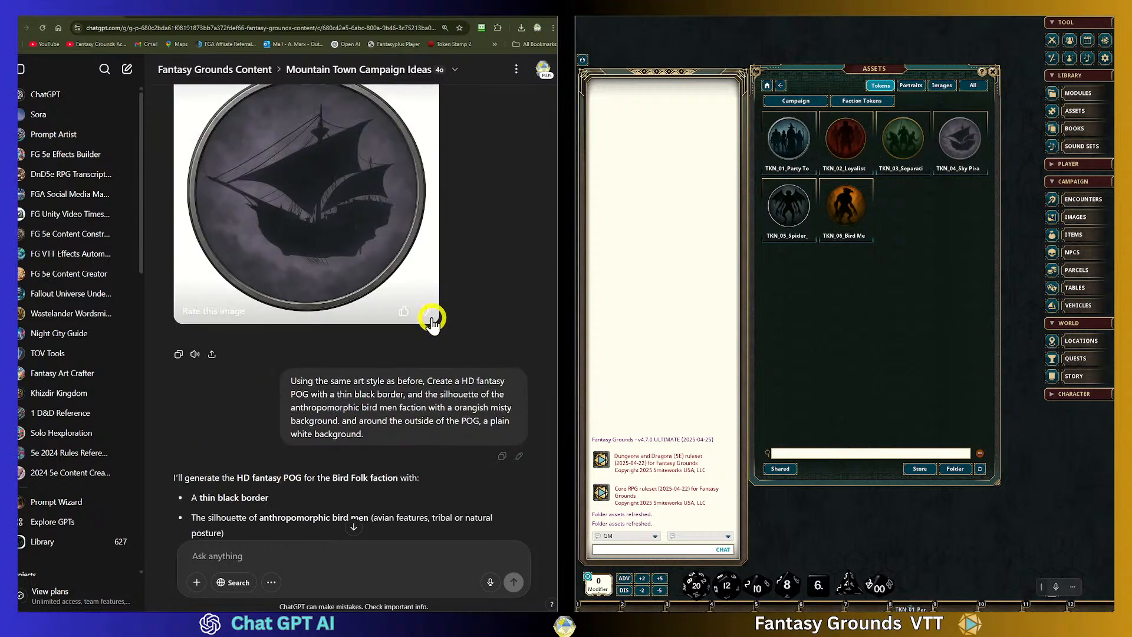
pyautogui.scroll(10, 429, 314)
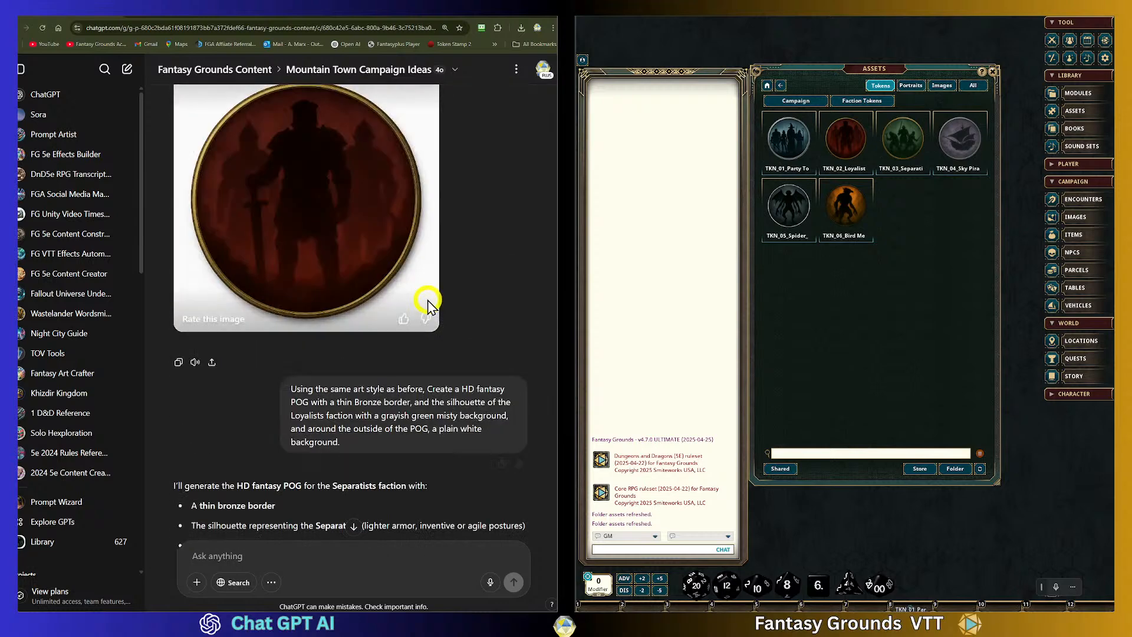
pyautogui.scroll(-3, 428, 304)
pyautogui.scroll(-3, 427, 304)
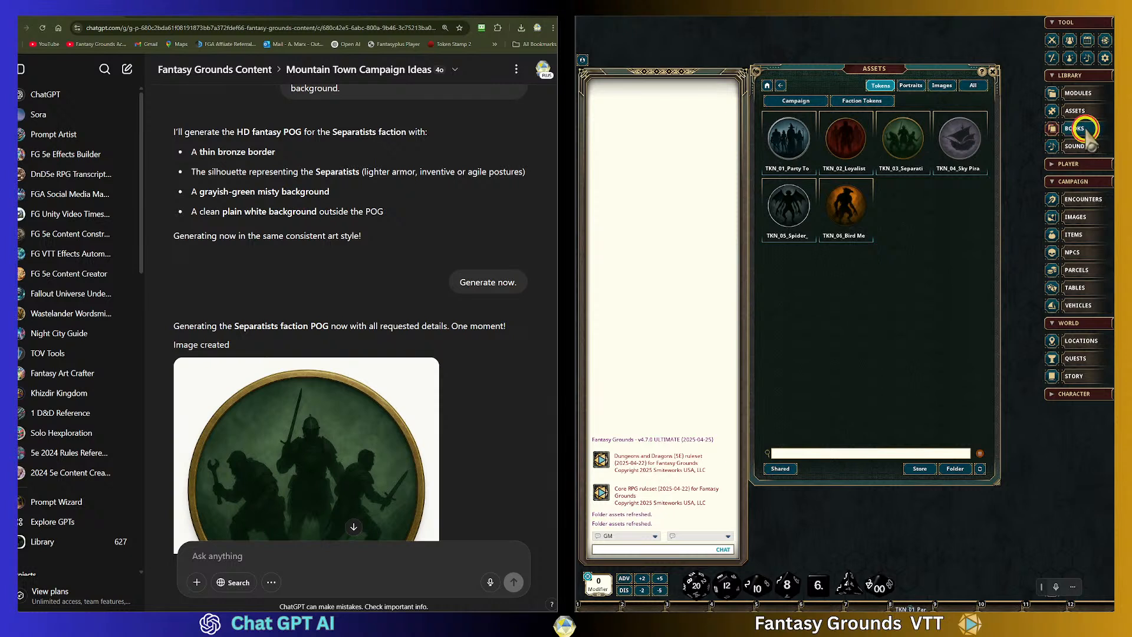
pyautogui.click(1074, 128)
pyautogui.click(808, 259)
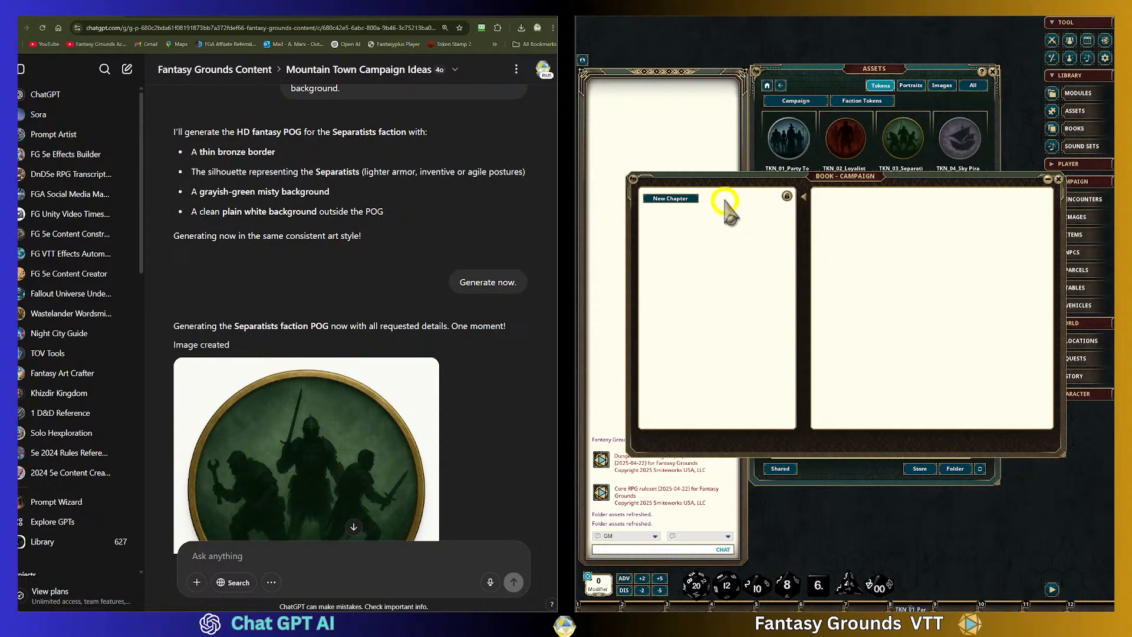
# Go back through the ChatGPT conversation to the adventure's Index and Appendix outline and review its sections
pyautogui.scroll(20, 436, 248)
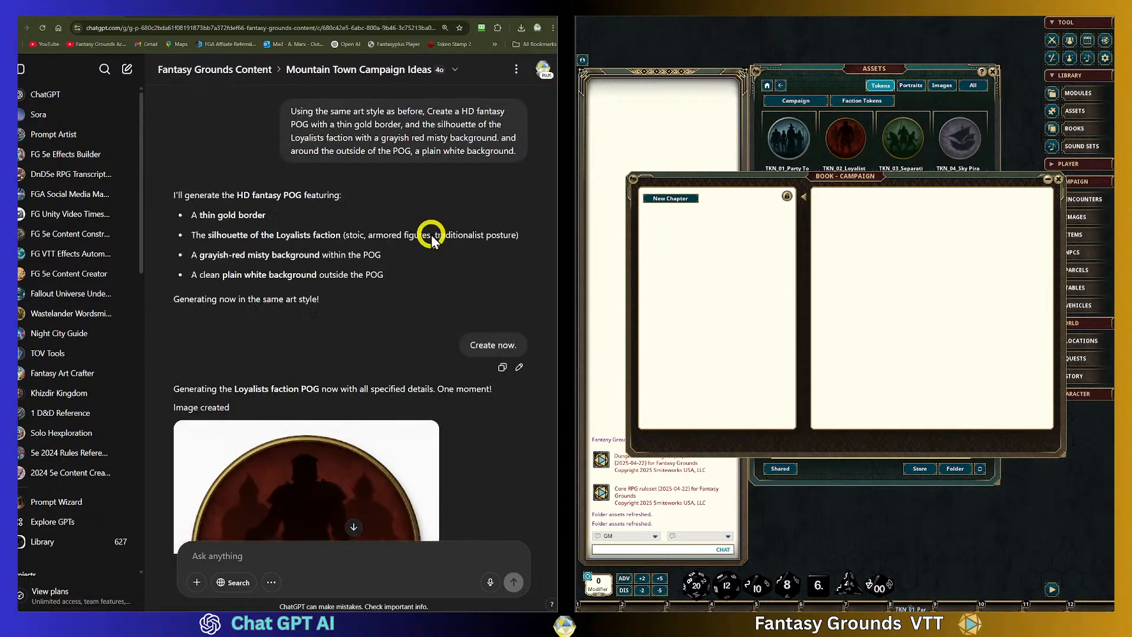
pyautogui.scroll(20, 431, 236)
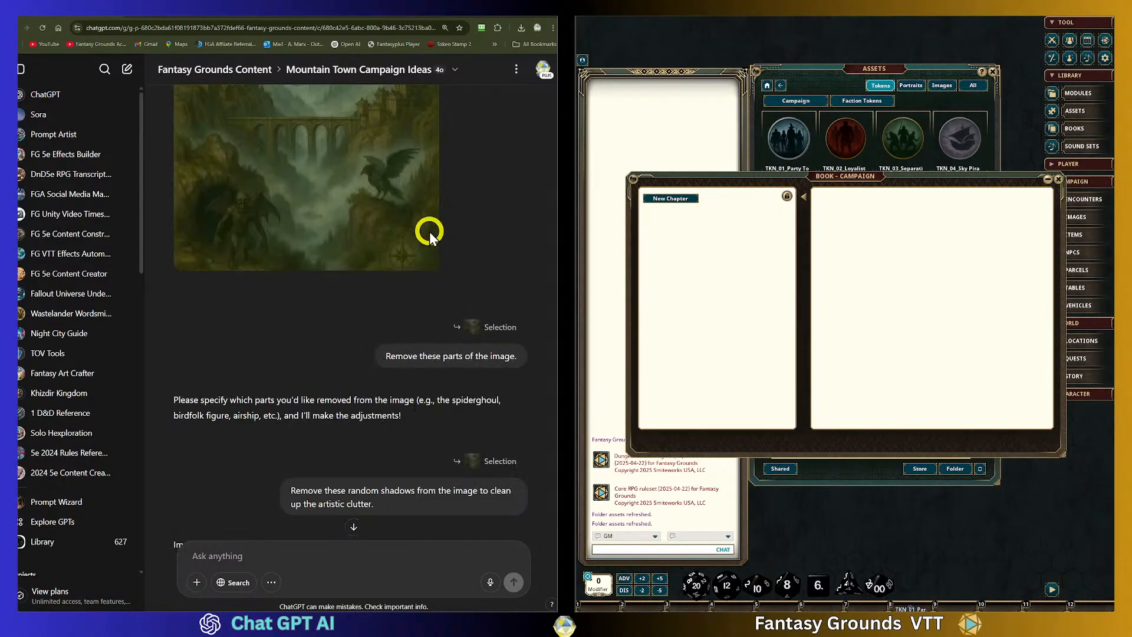
pyautogui.scroll(8, 425, 231)
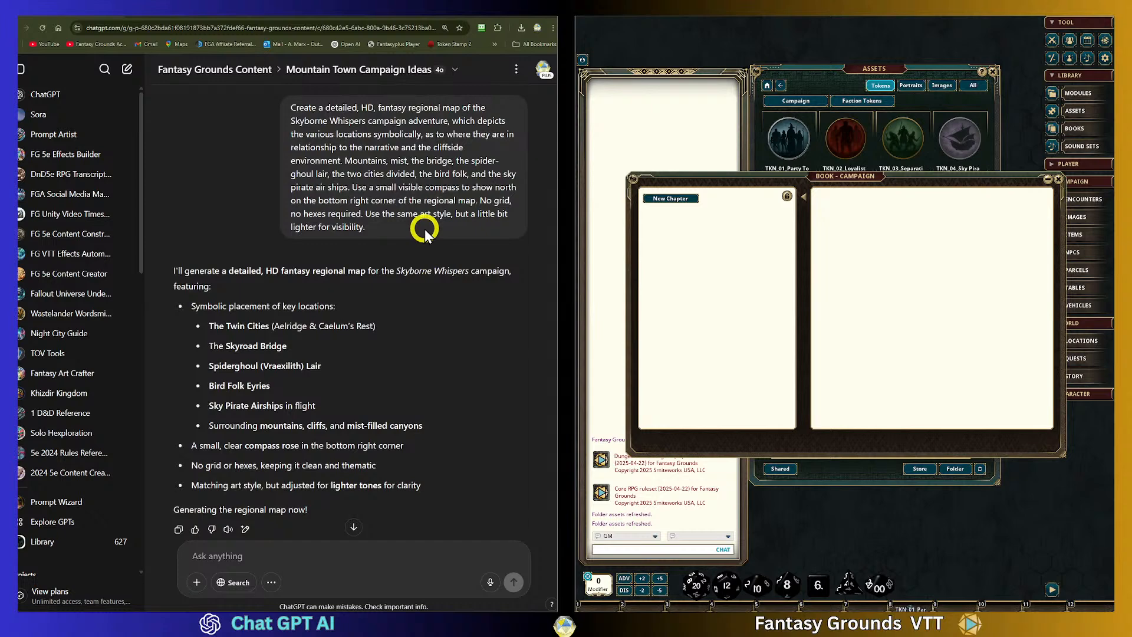
pyautogui.scroll(-2, 421, 233)
pyautogui.scroll(15, 417, 239)
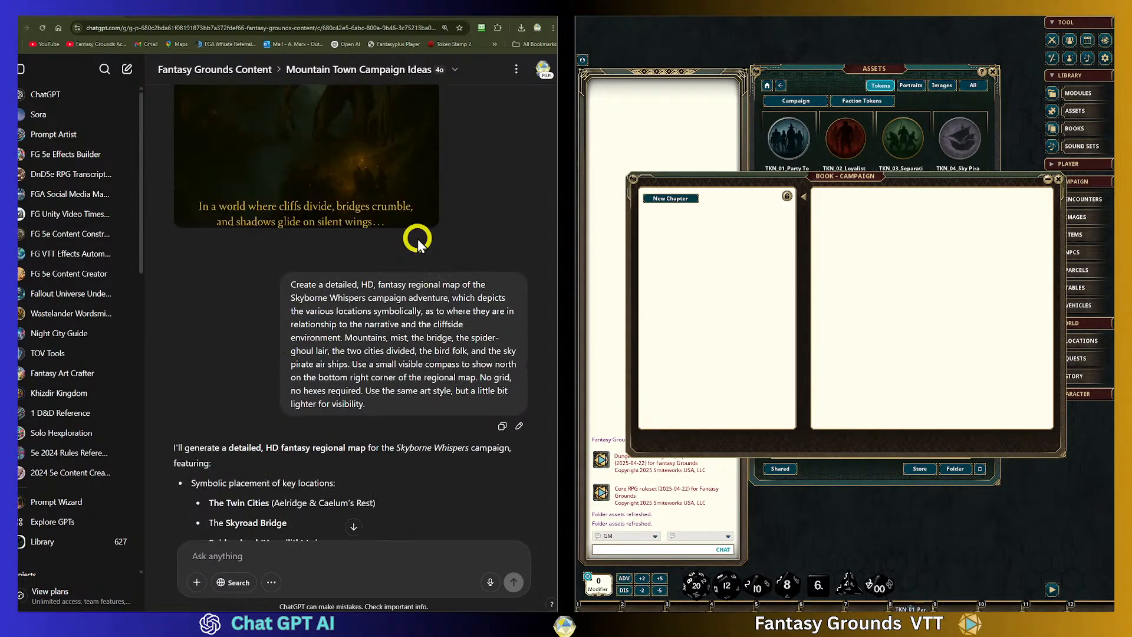
pyautogui.scroll(7, 418, 239)
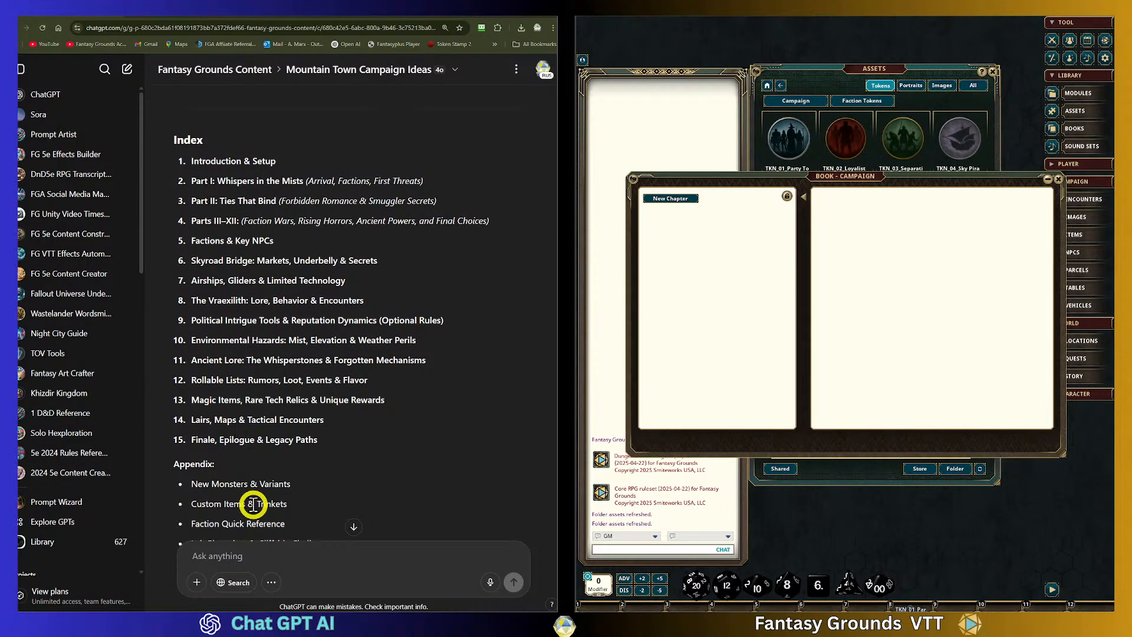
pyautogui.scroll(-2, 287, 440)
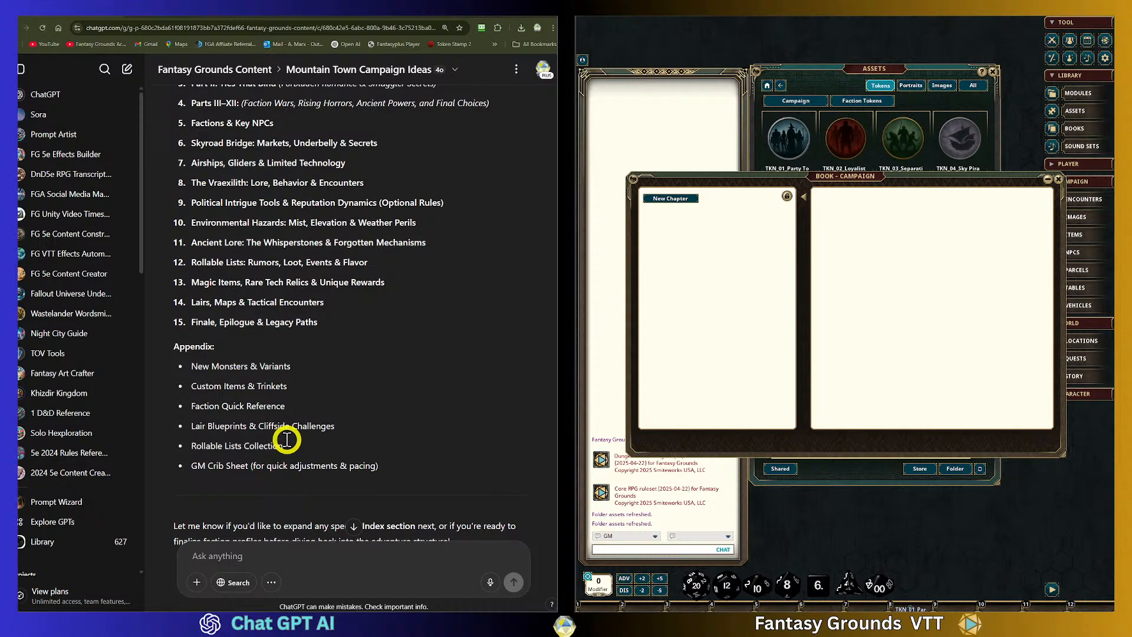
pyautogui.scroll(2, 287, 439)
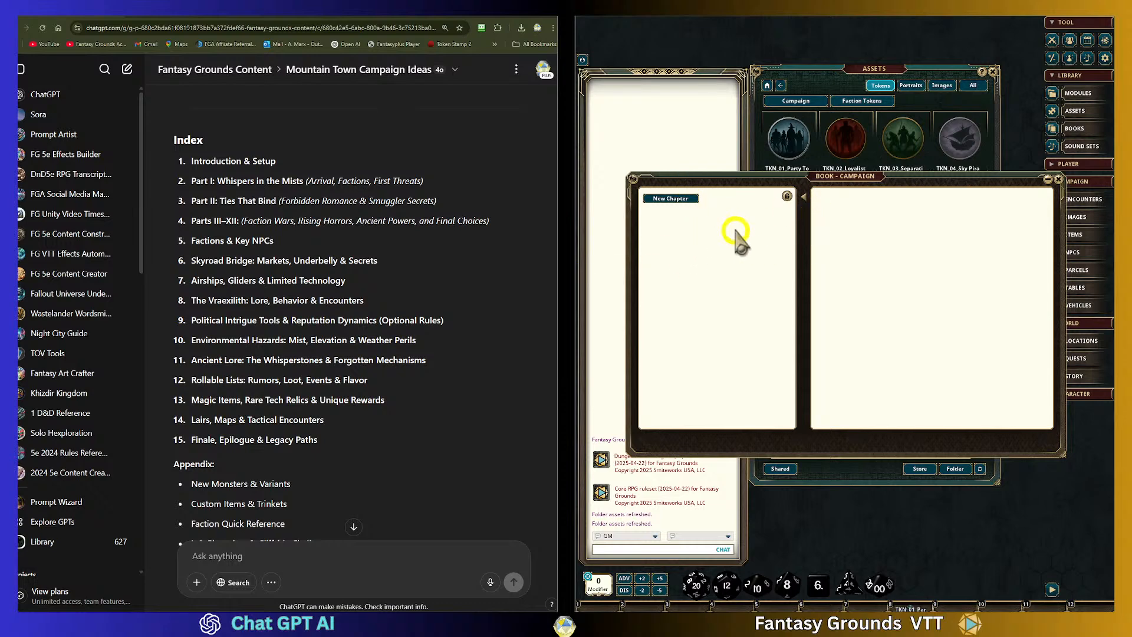
# Add a new chapter to the campaign book and name it Skyborne Whispers
pyautogui.click(663, 200)
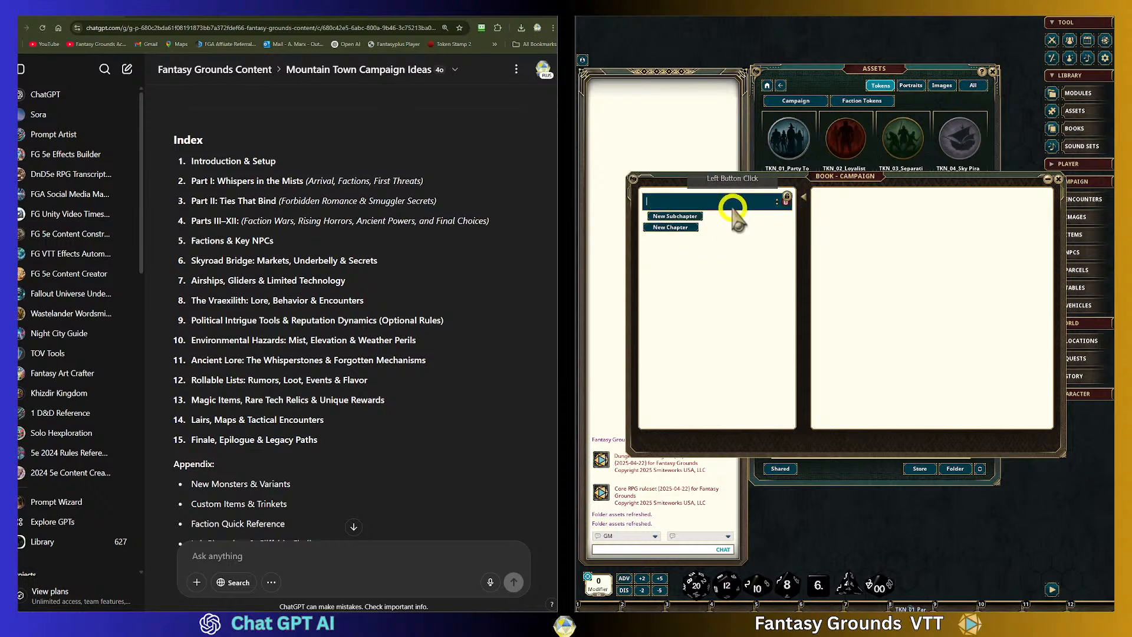
pyautogui.click(694, 201)
pyautogui.scroll(1, 444, 217)
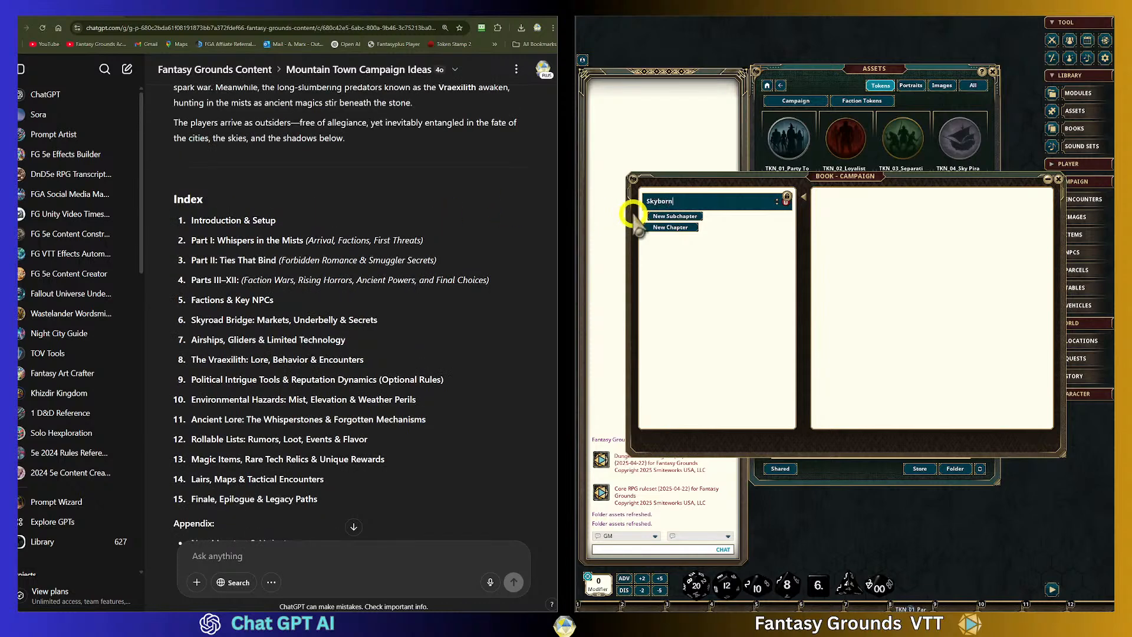
pyautogui.write('Skyborne Whispers')
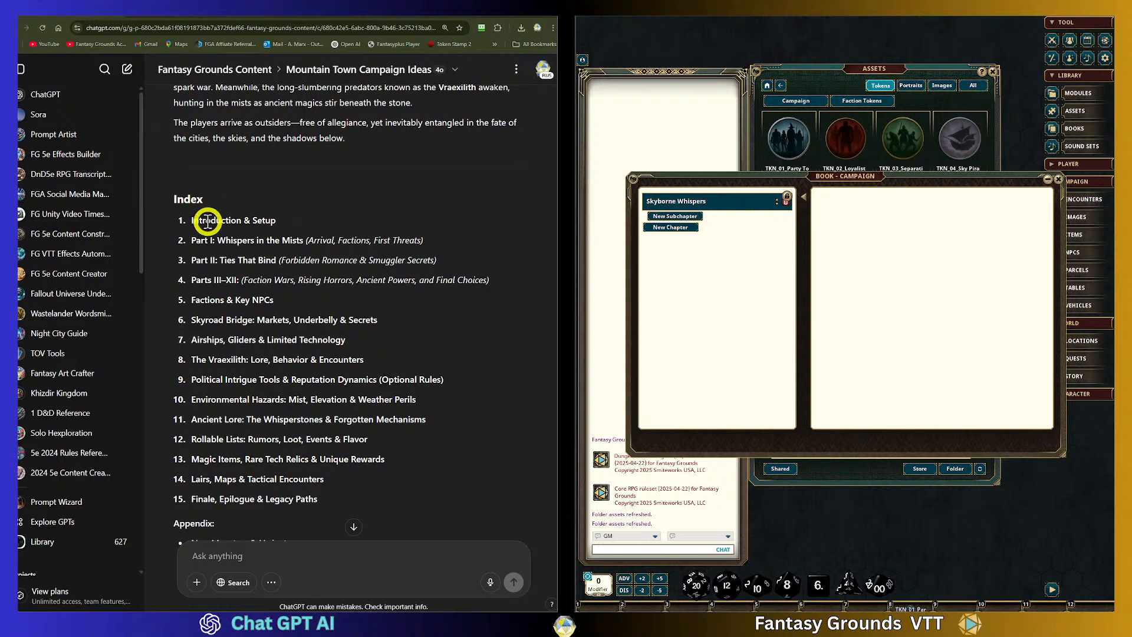
# Add a subchapter under Skyborne Whispers and name it Introduction & Setup, copied from the ChatGPT index
pyautogui.click(684, 228)
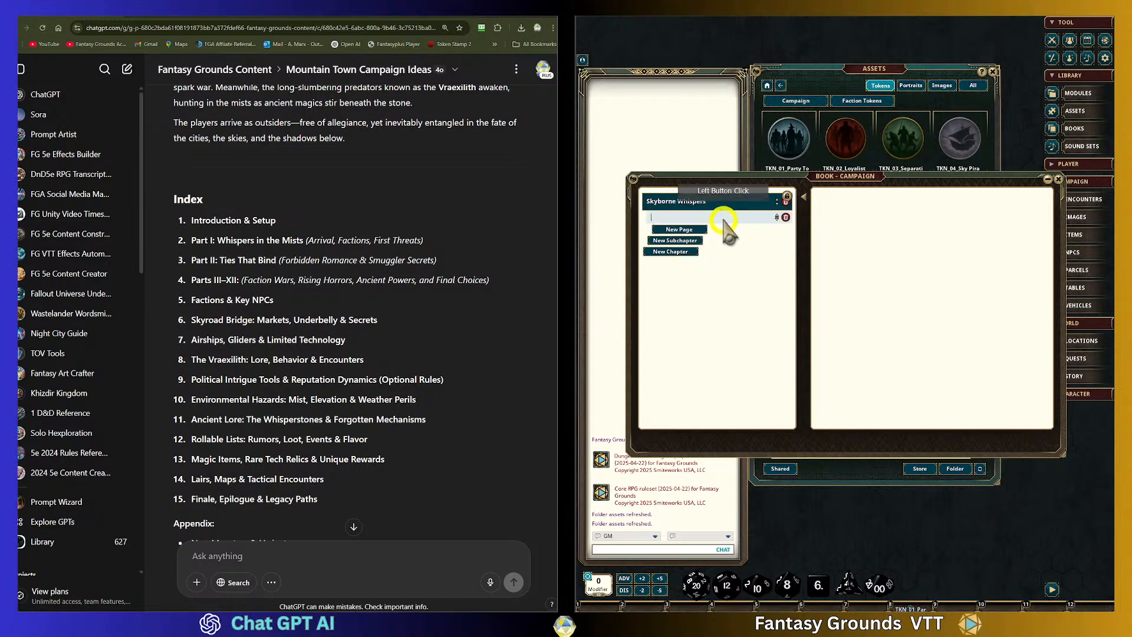
pyautogui.moveTo(286, 221); pyautogui.dragTo(192, 224)
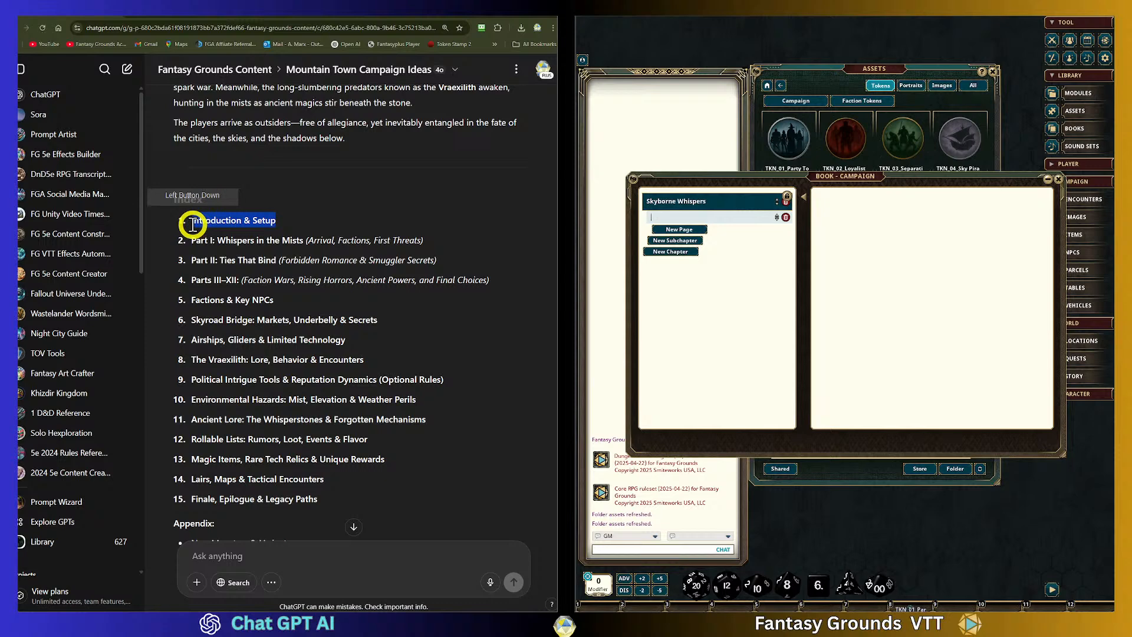
pyautogui.hotkey('ctrl', 'c')
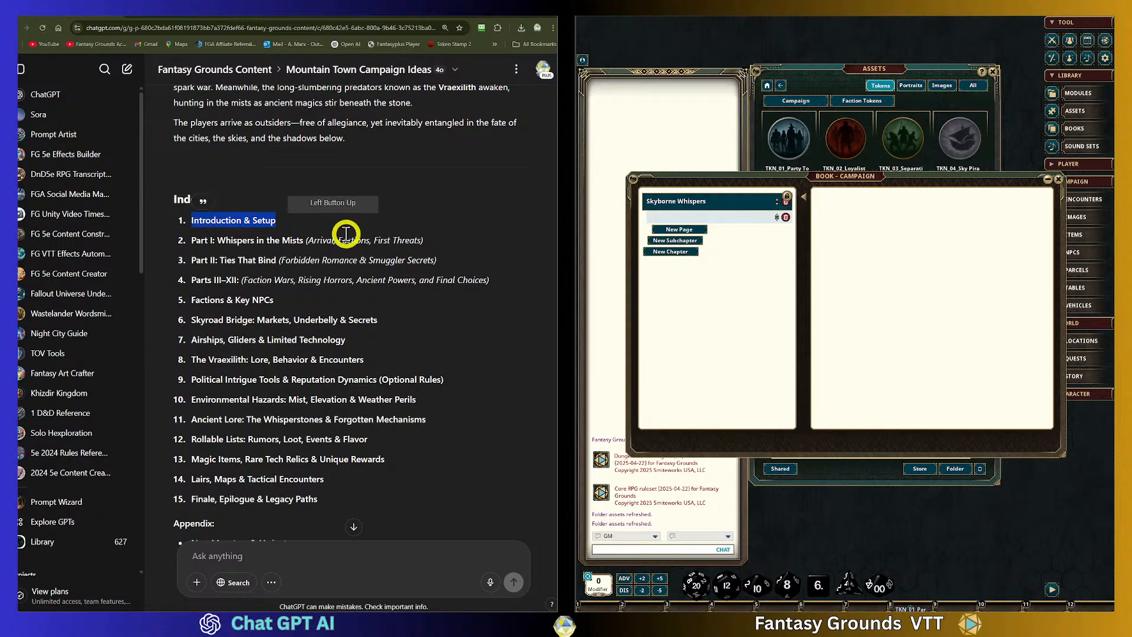
pyautogui.click(669, 218)
pyautogui.hotkey('ctrl', 'v')
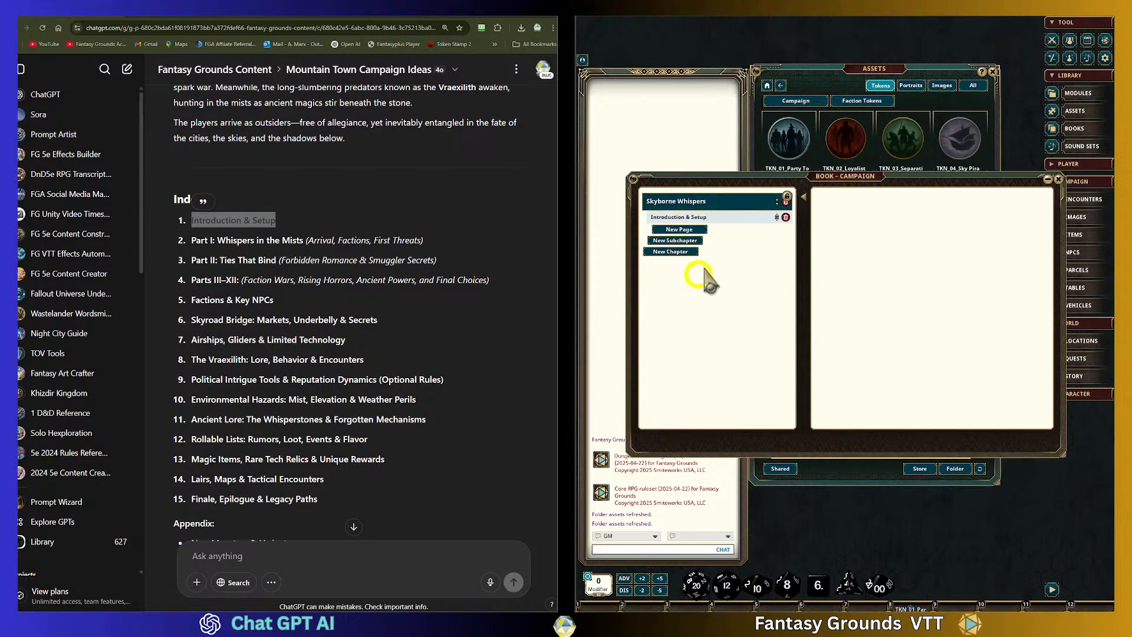
# Lock the book's index, try out the chapter and subchapter entries, and unlock it for editing again
pyautogui.click(787, 197)
pyautogui.click(701, 204)
pyautogui.click(695, 221)
pyautogui.click(694, 204)
pyautogui.click(691, 221)
pyautogui.click(787, 197)
# Add a new page under Introduction & Setup and insert a header block on it
pyautogui.click(679, 230)
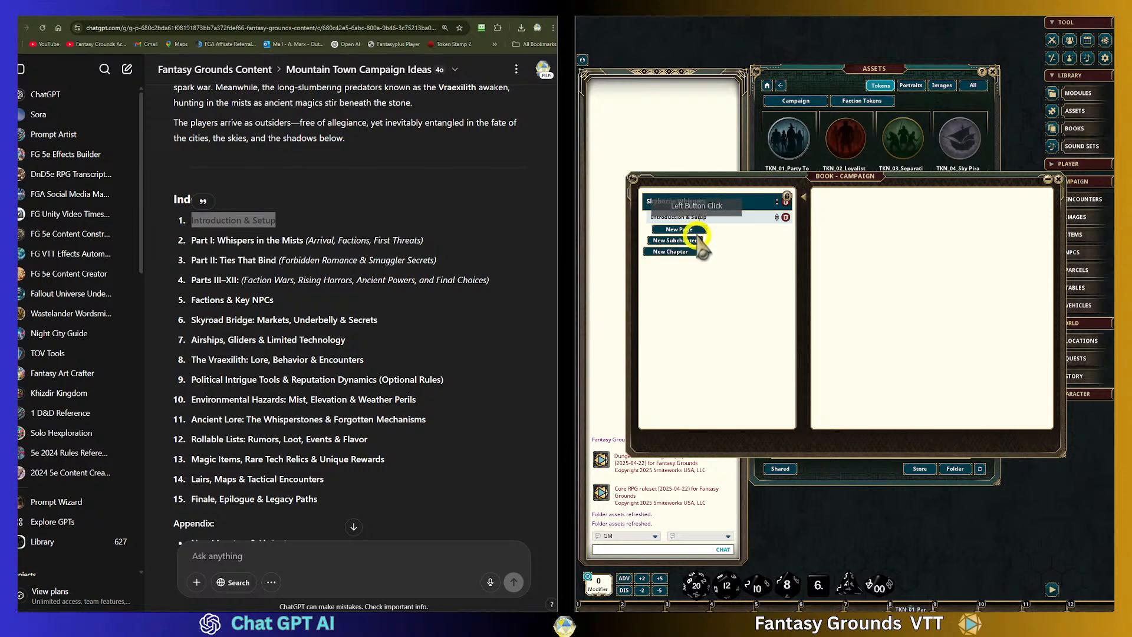
pyautogui.click(689, 228)
pyautogui.click(874, 212)
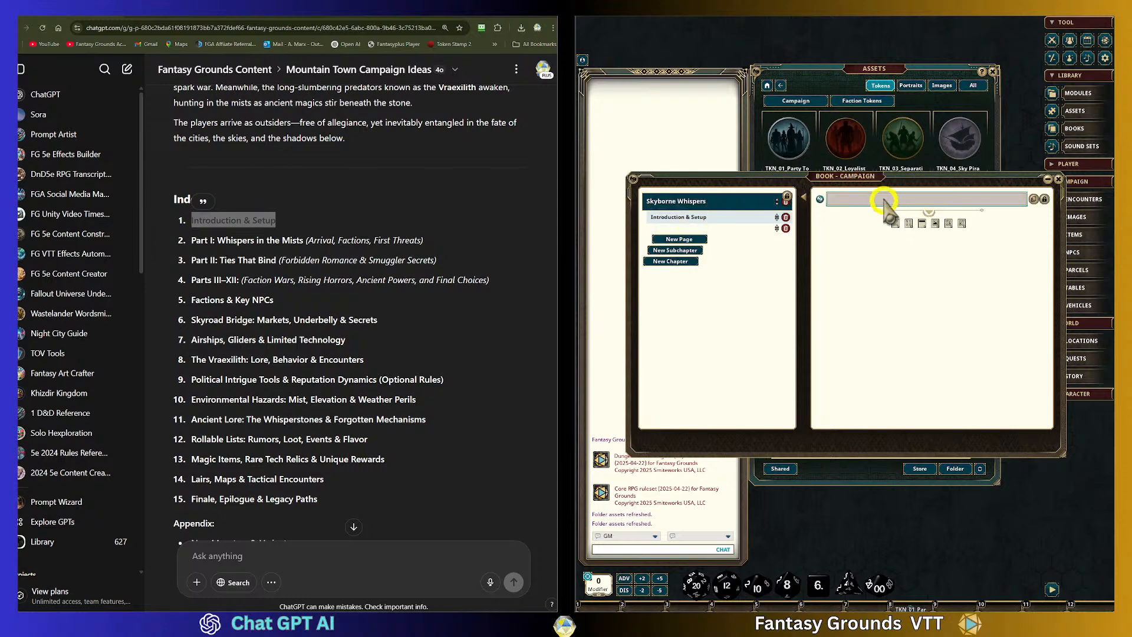
pyautogui.click(844, 203)
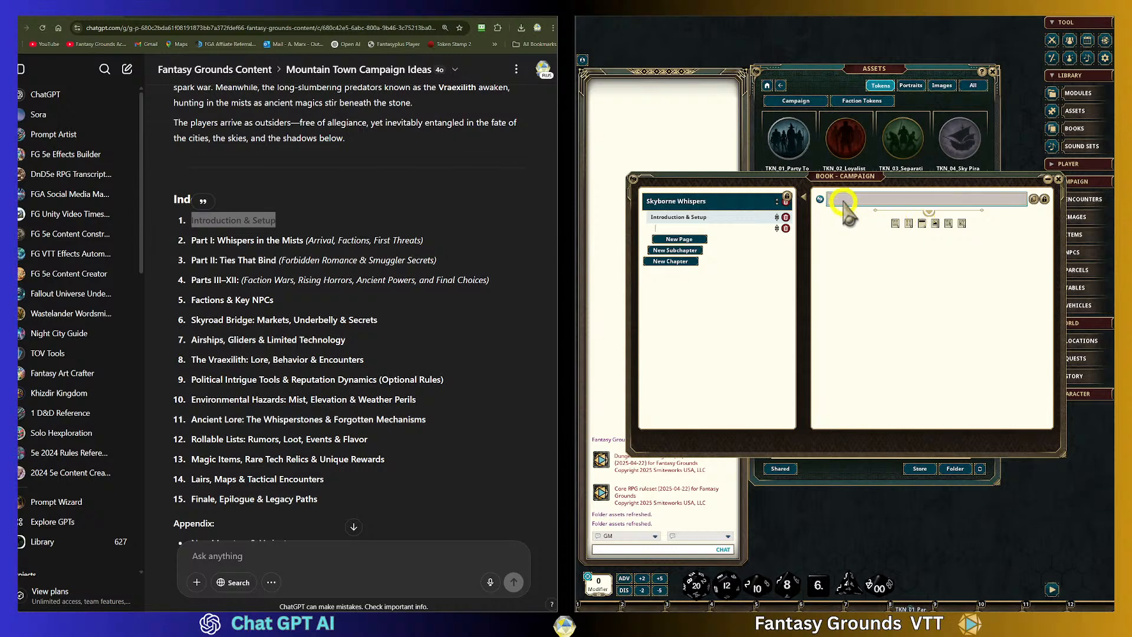
pyautogui.click(921, 224)
# Title the new page Skyborne Whispers Campaign
pyautogui.click(869, 201)
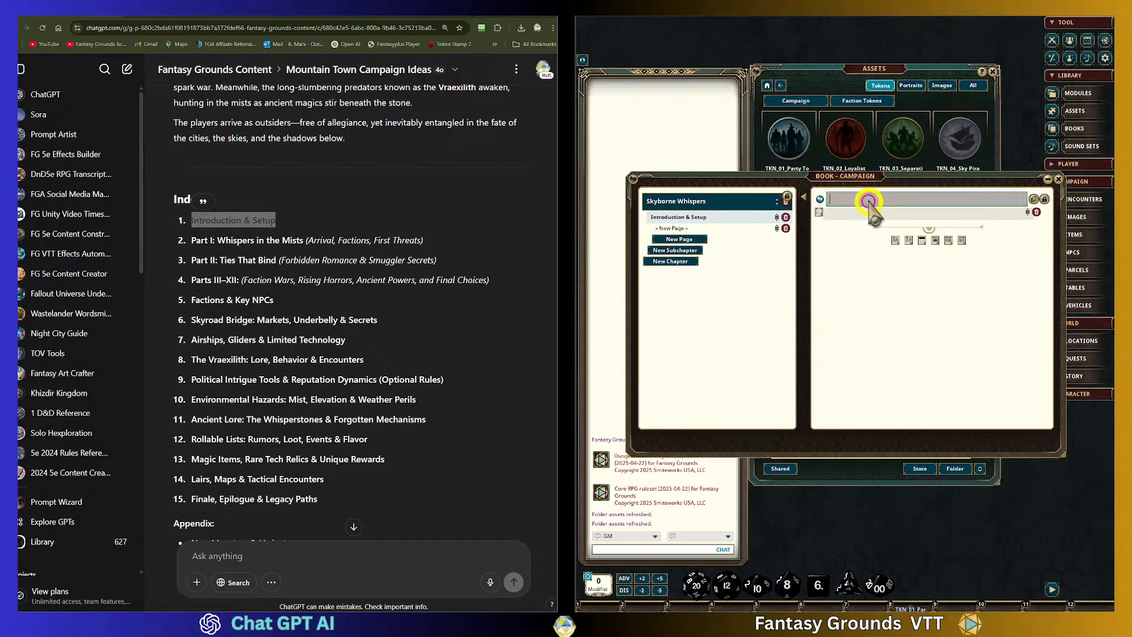
pyautogui.write('Skyborne')
pyautogui.write('Whispers CAmpaign')
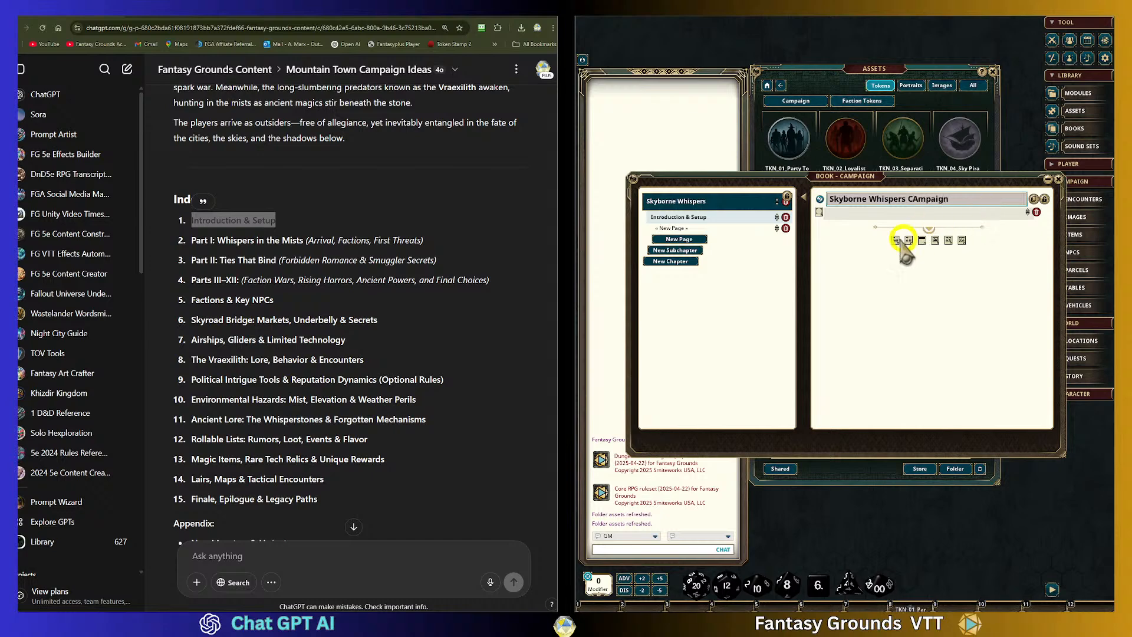
pyautogui.click(921, 202)
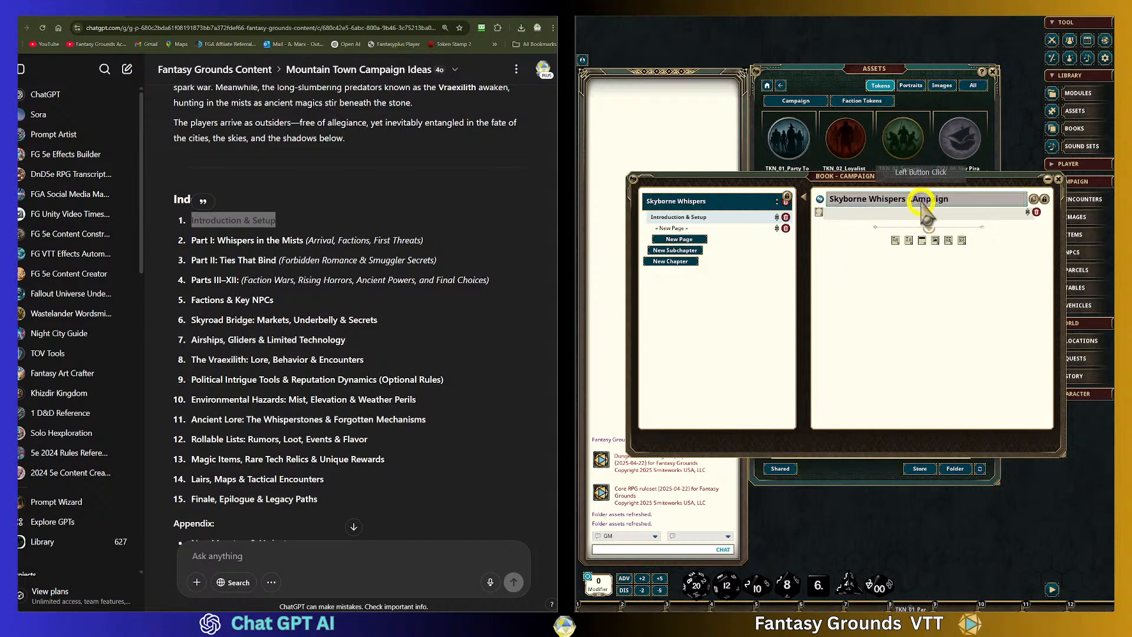
pyautogui.click(855, 236)
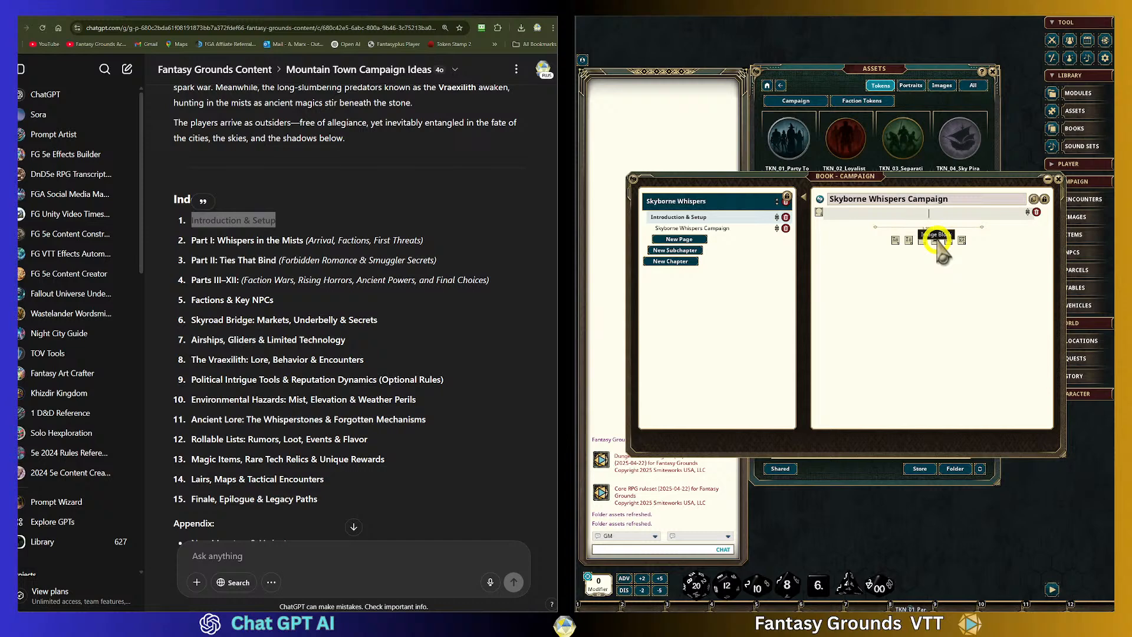
# Add an image block to the page and open the campaign's Skyborne Whispers Art folder in the image assets
pyautogui.click(935, 240)
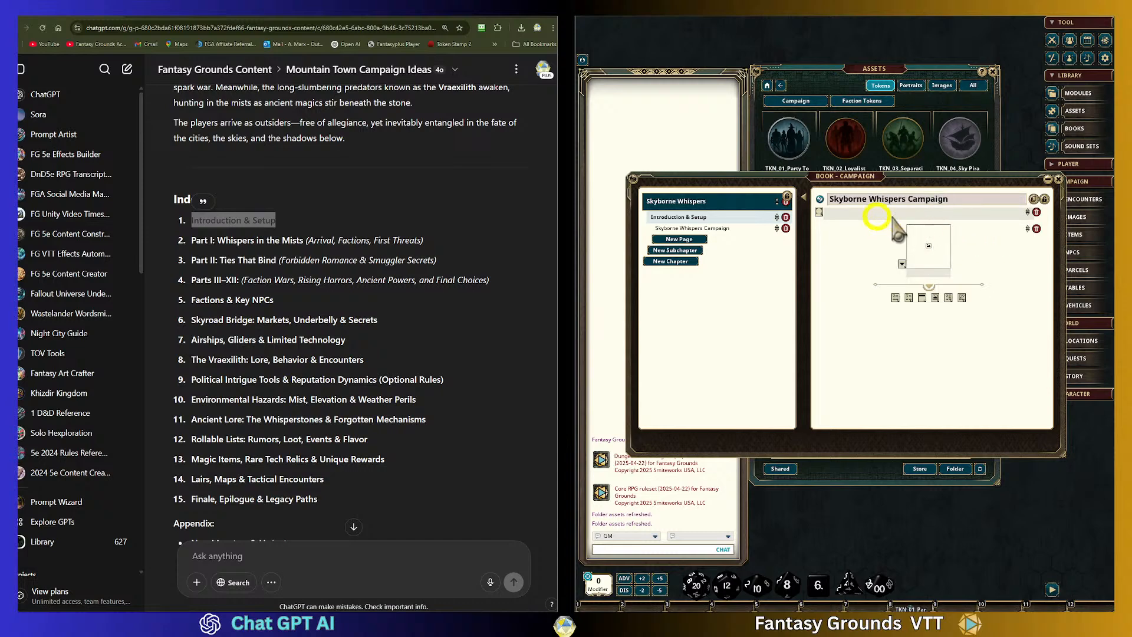
pyautogui.click(895, 67)
pyautogui.click(942, 85)
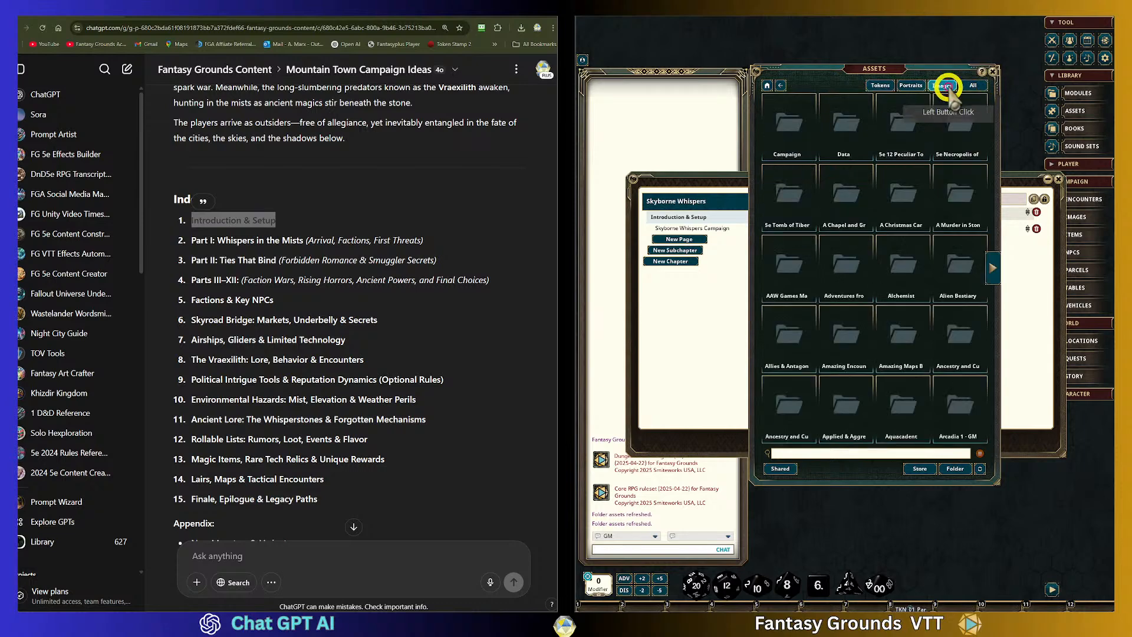
pyautogui.click(808, 122)
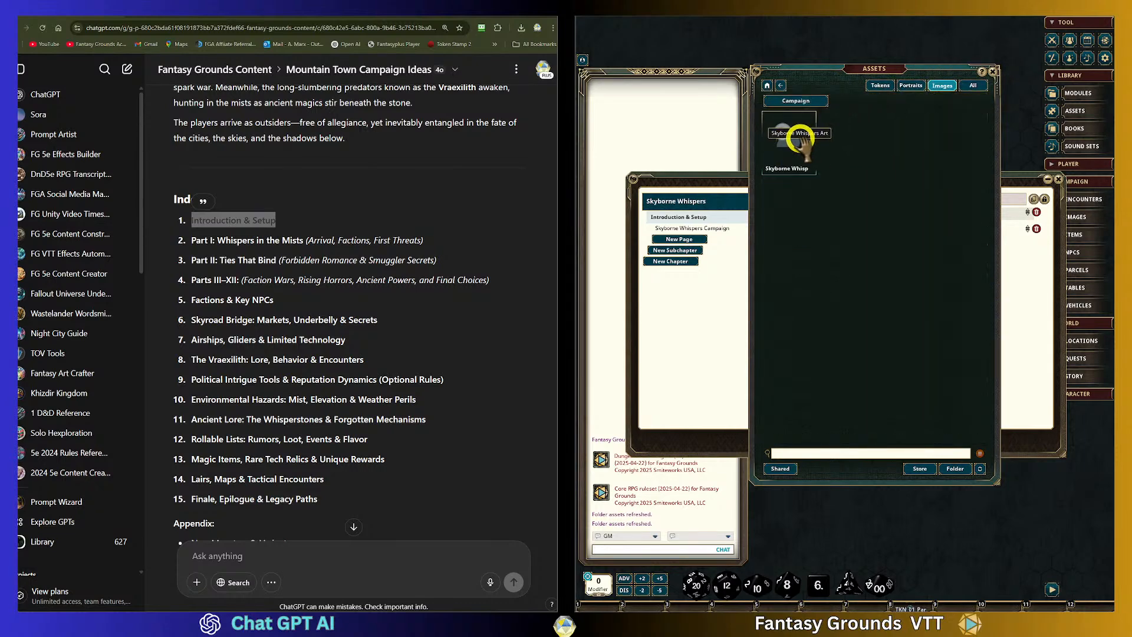
pyautogui.click(802, 142)
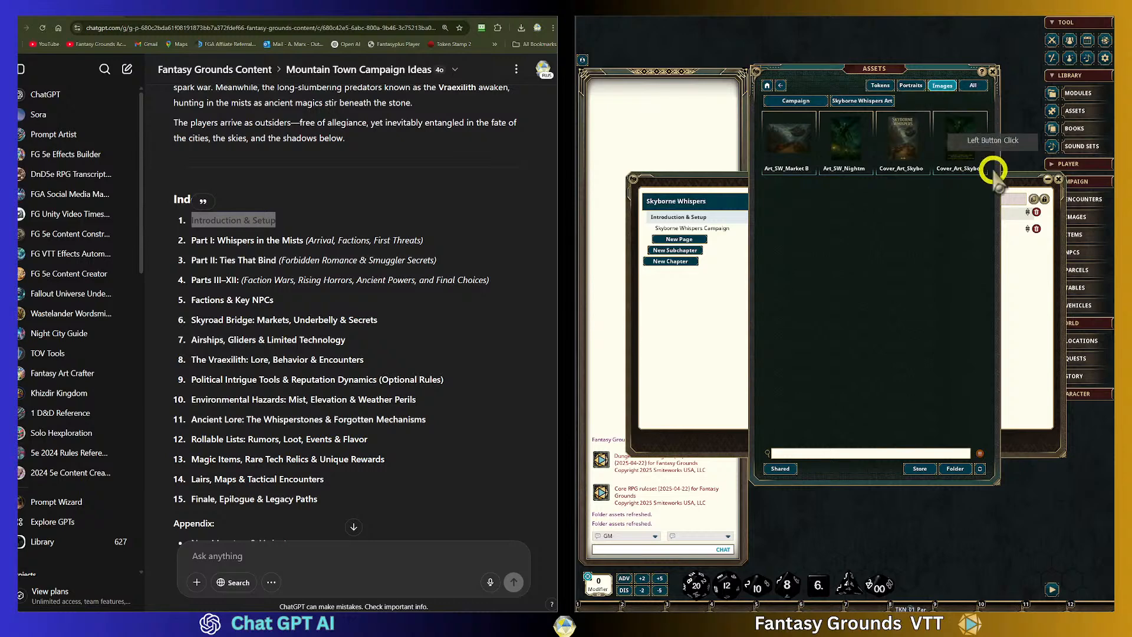
# Place Art_SW_Market Bridge_01.png in the page's image block and close the assets window
pyautogui.moveTo(900, 74); pyautogui.dragTo(778, 72)
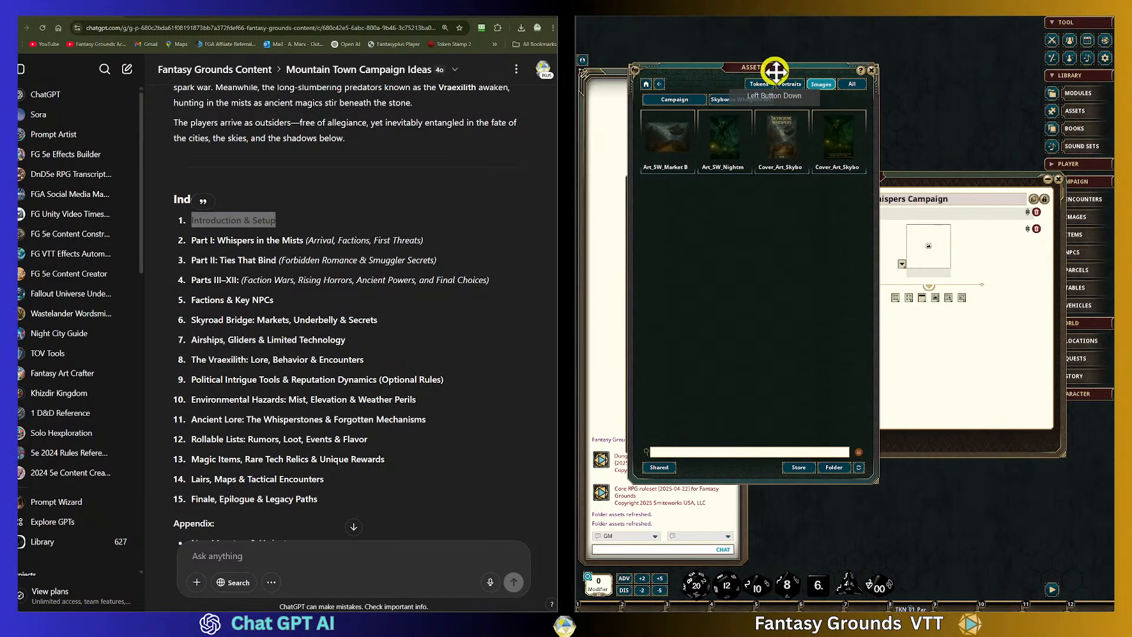
pyautogui.click(673, 142)
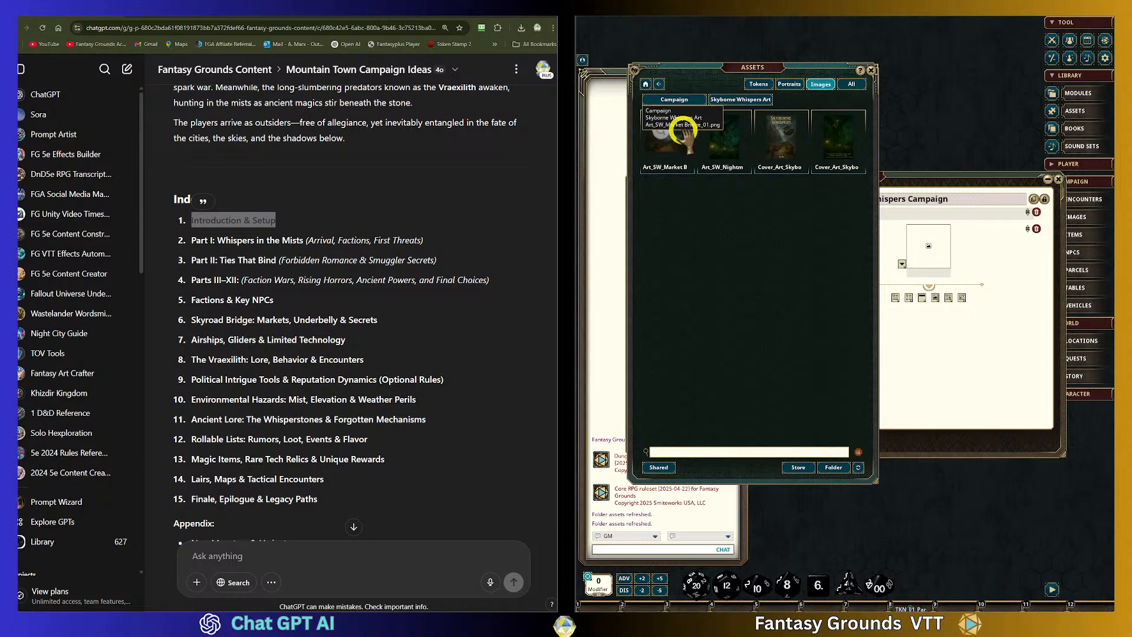
pyautogui.moveTo(682, 132); pyautogui.dragTo(925, 245)
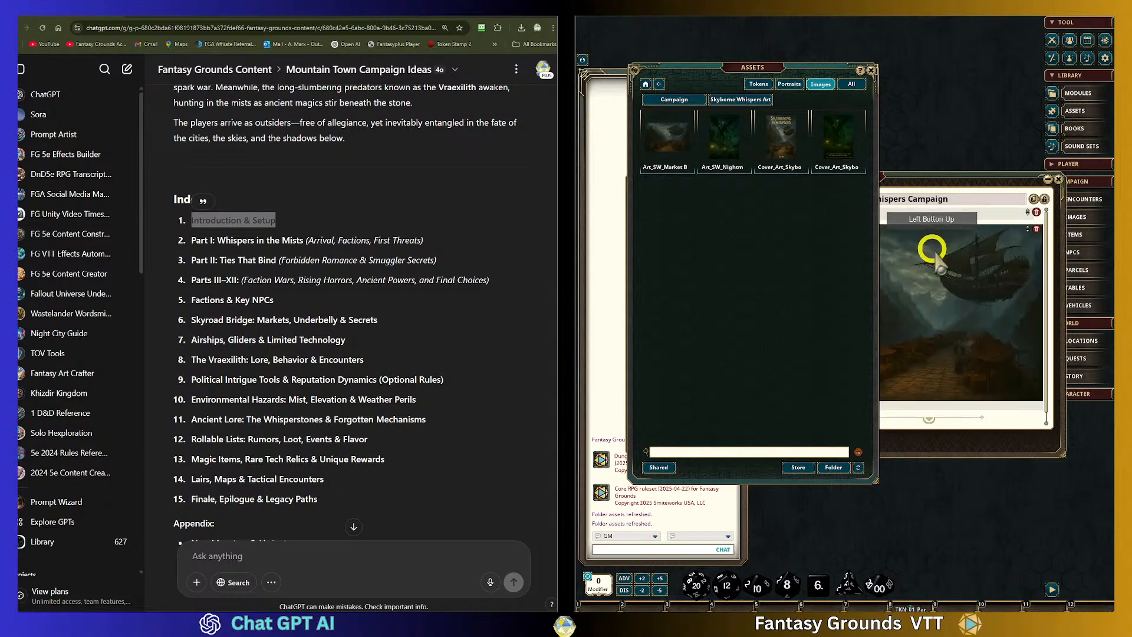
pyautogui.click(872, 72)
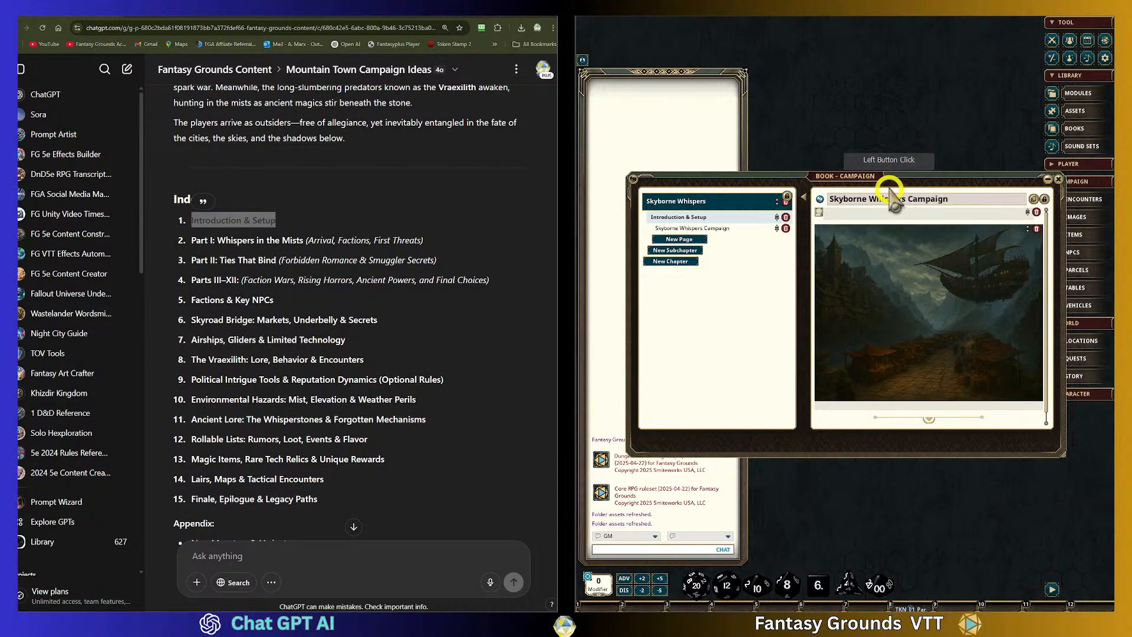
# Move the campaign book window clear of the book list and examine the bridge image on the Skyborne Whispers Campaign page
pyautogui.moveTo(883, 177); pyautogui.dragTo(852, 110)
pyautogui.scroll(-1, 924, 301)
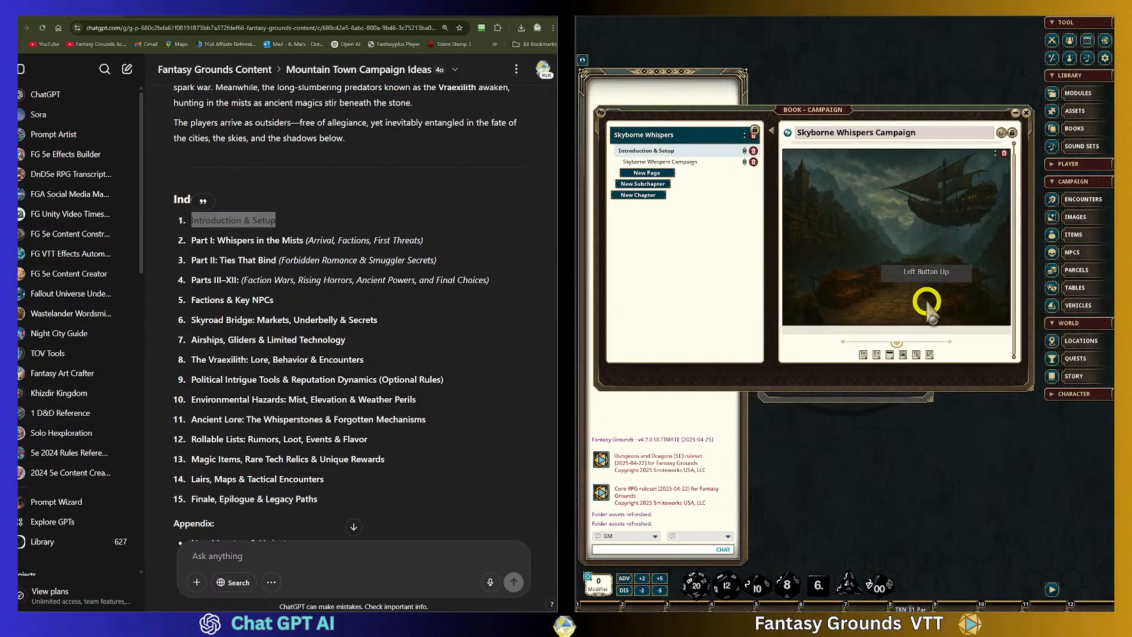
pyautogui.click(840, 254)
pyautogui.click(943, 203)
pyautogui.scroll(1, 945, 303)
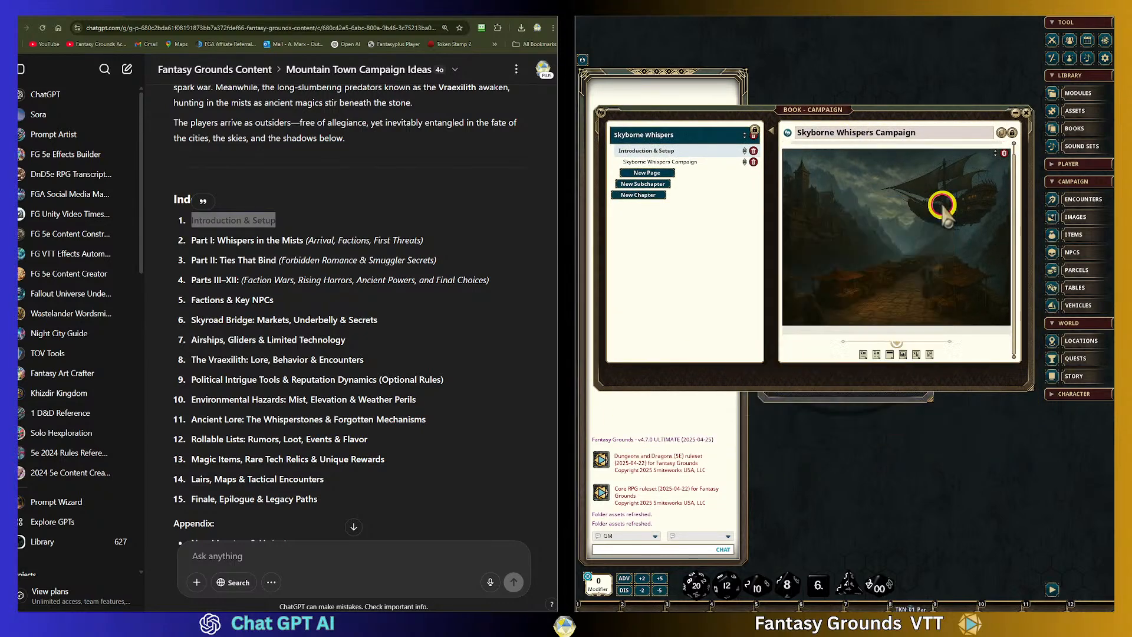
pyautogui.scroll(-1, 945, 303)
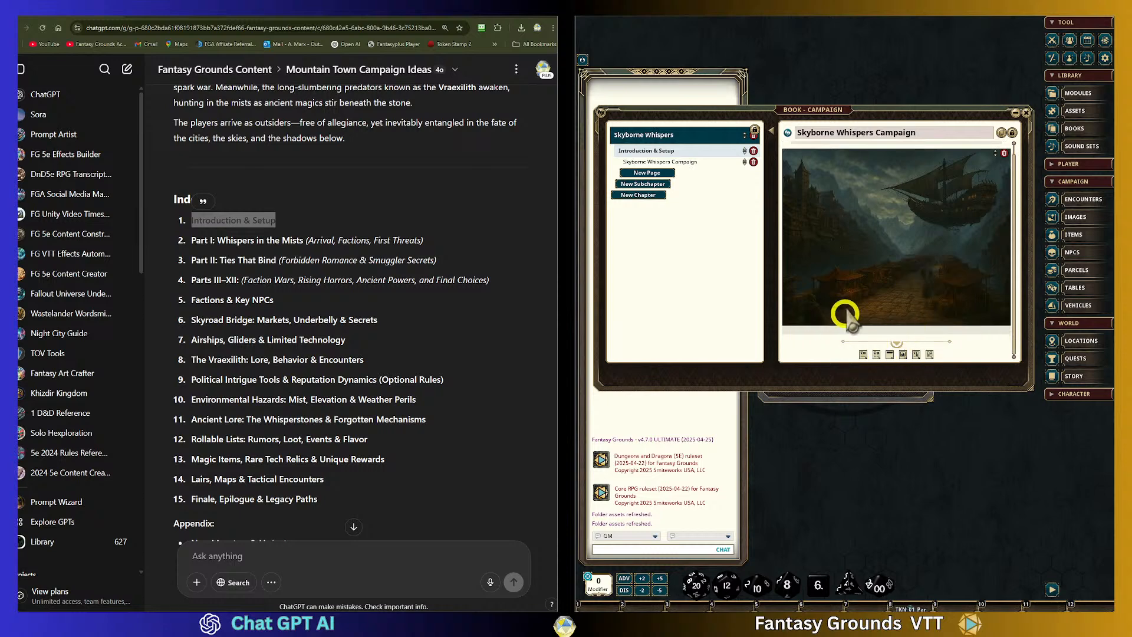
pyautogui.scroll(1, 836, 306)
pyautogui.click(1004, 146)
pyautogui.click(1003, 147)
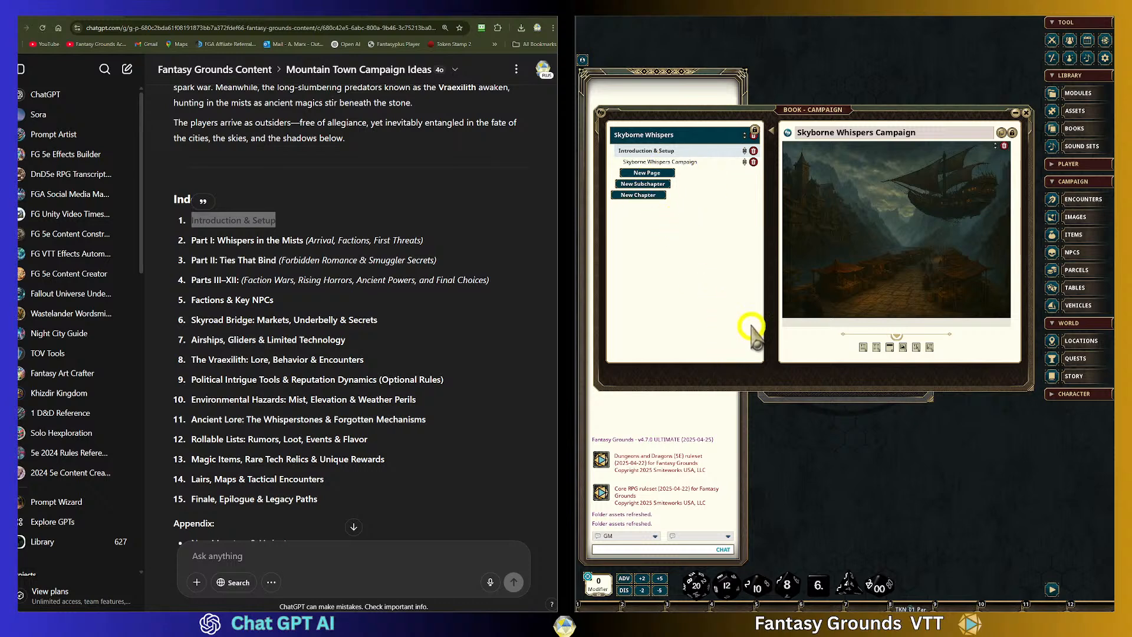
# Close the campaign book, reopen it to check its chapter and page list, and close it again
pyautogui.click(1026, 112)
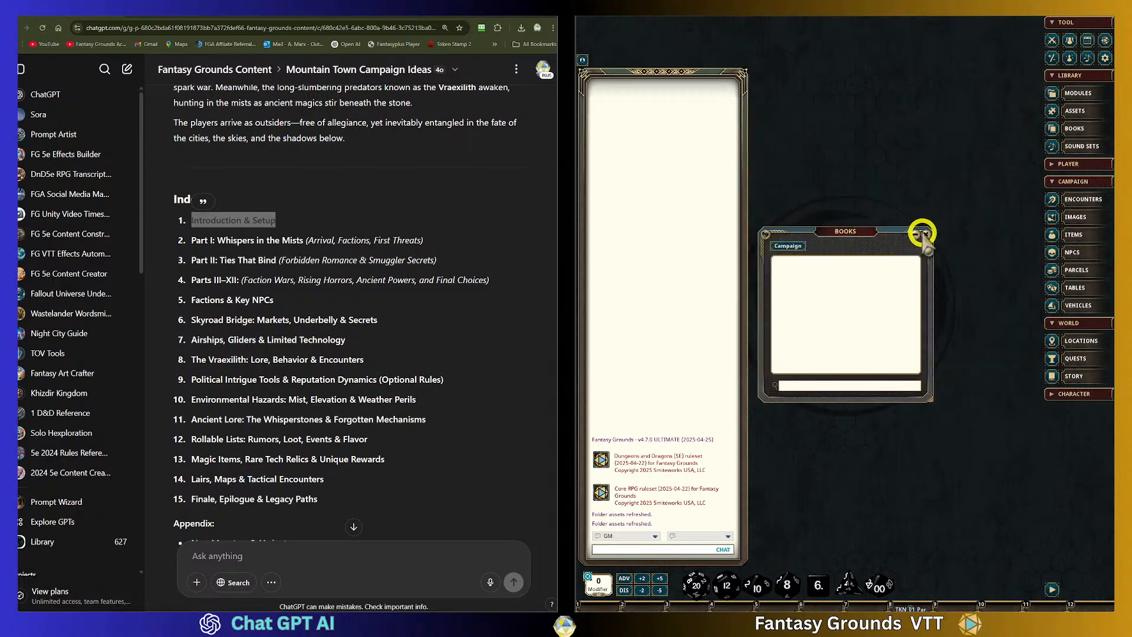
pyautogui.click(800, 246)
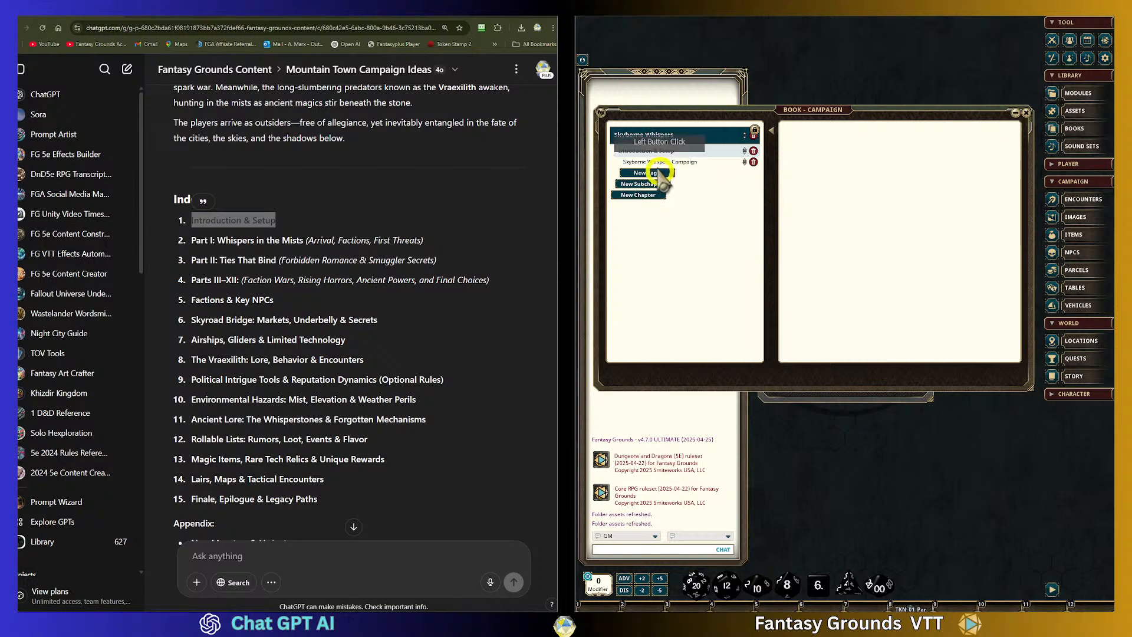
pyautogui.click(1025, 113)
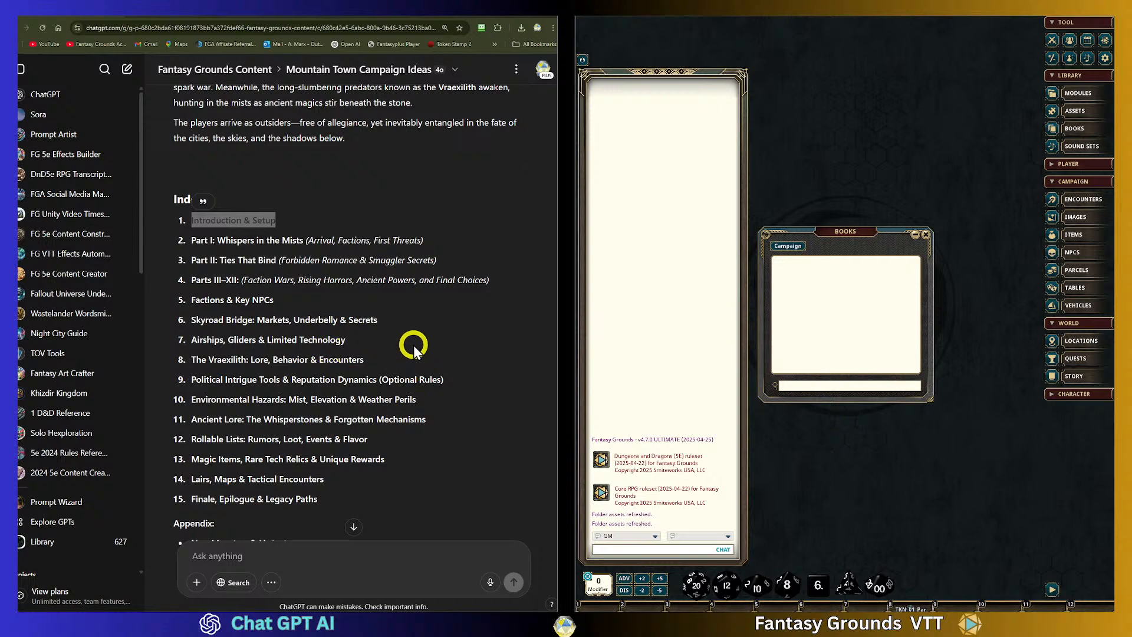
# Switch to ChatGPT, review the campaign's setup, background and index, and open the winged creature image made after the face-and-eyes fix request
pyautogui.scroll(2, 384, 308)
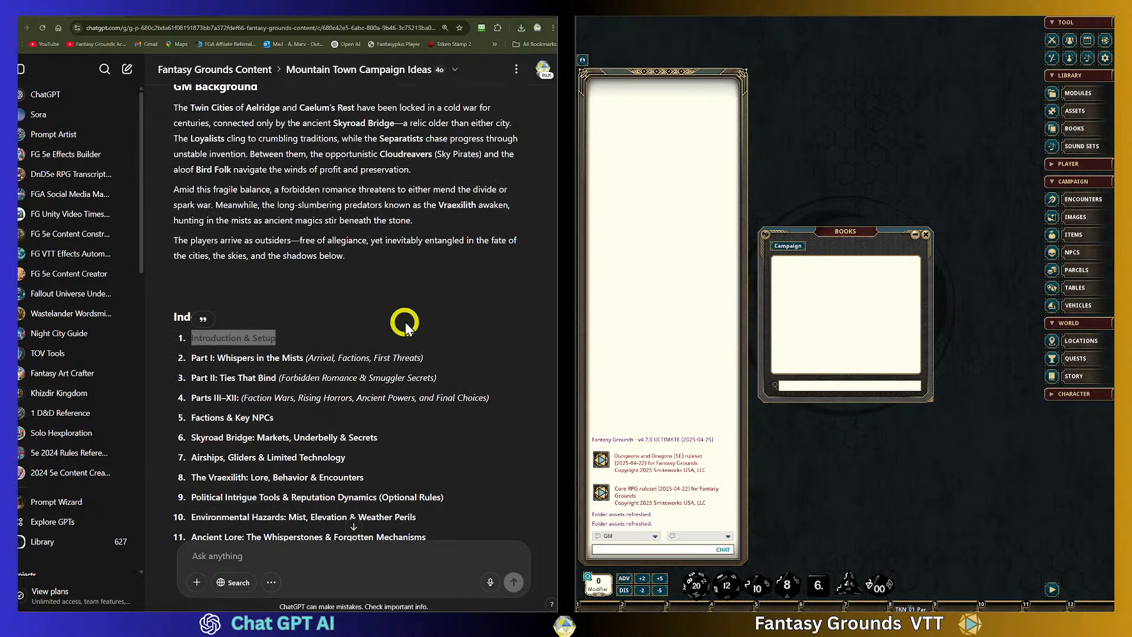
pyautogui.scroll(-1, 407, 318)
pyautogui.scroll(8, 407, 317)
pyautogui.scroll(-8, 402, 310)
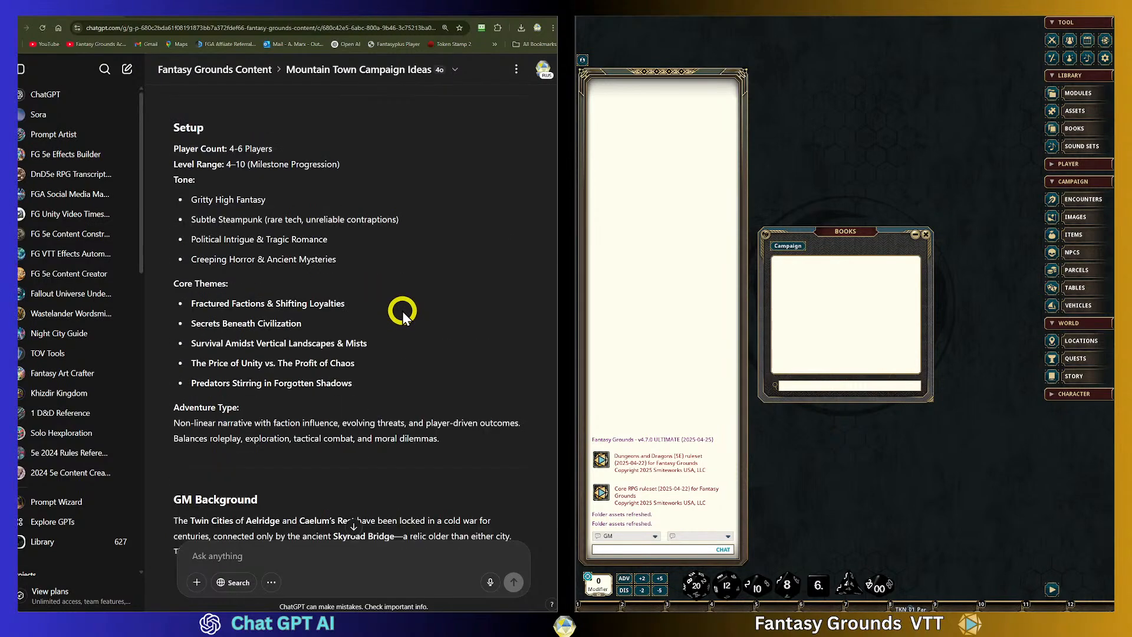
pyautogui.scroll(-6, 402, 312)
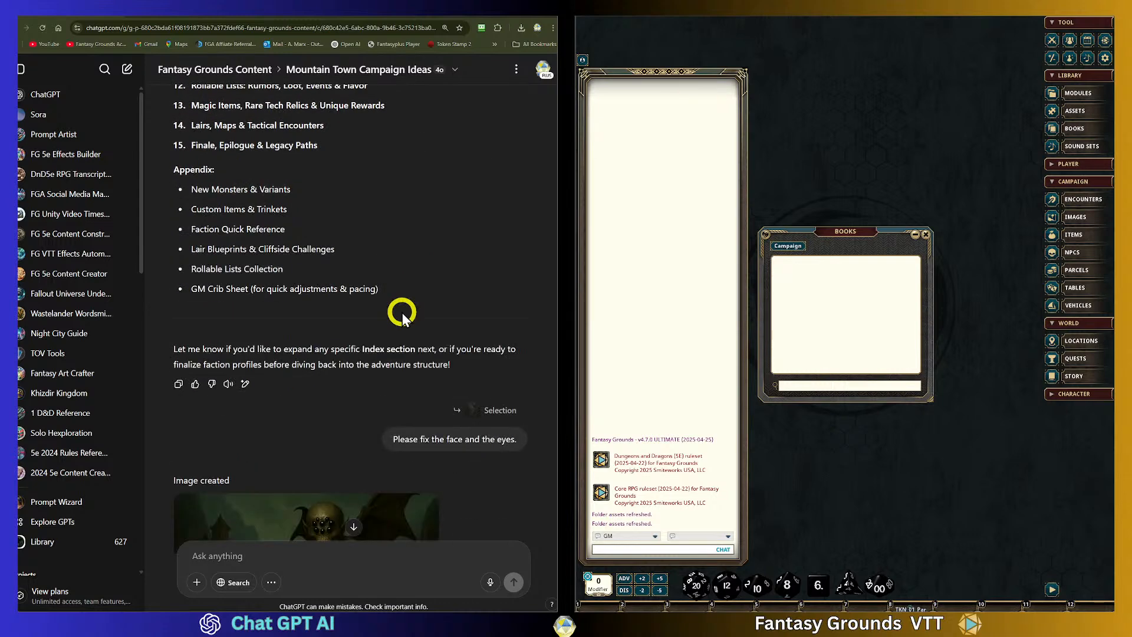
pyautogui.scroll(-6, 363, 329)
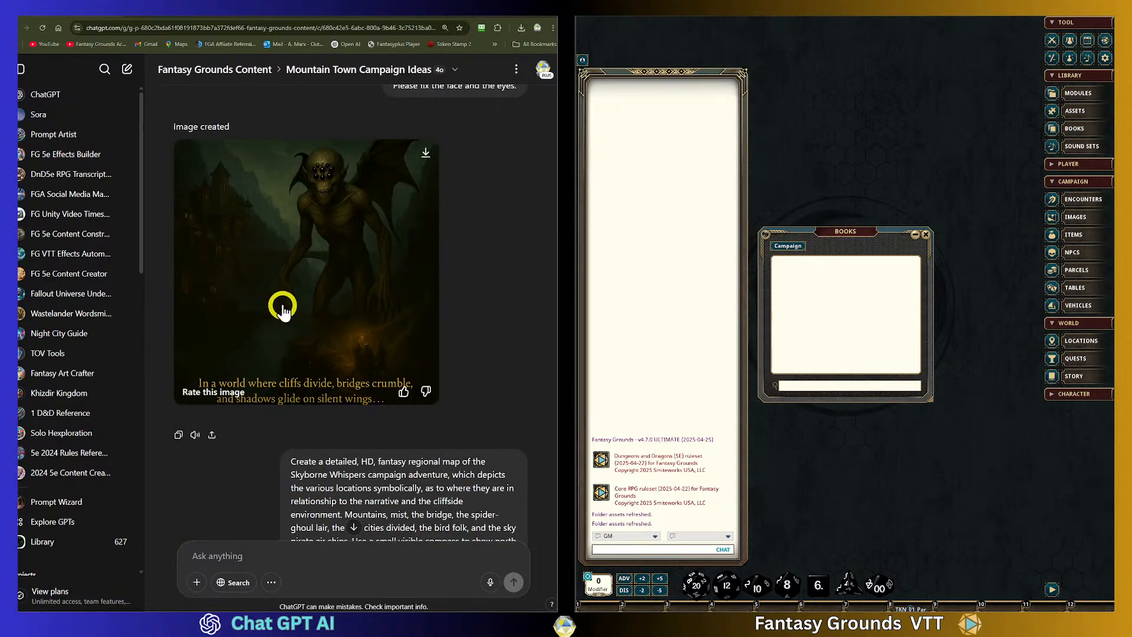
pyautogui.click(324, 306)
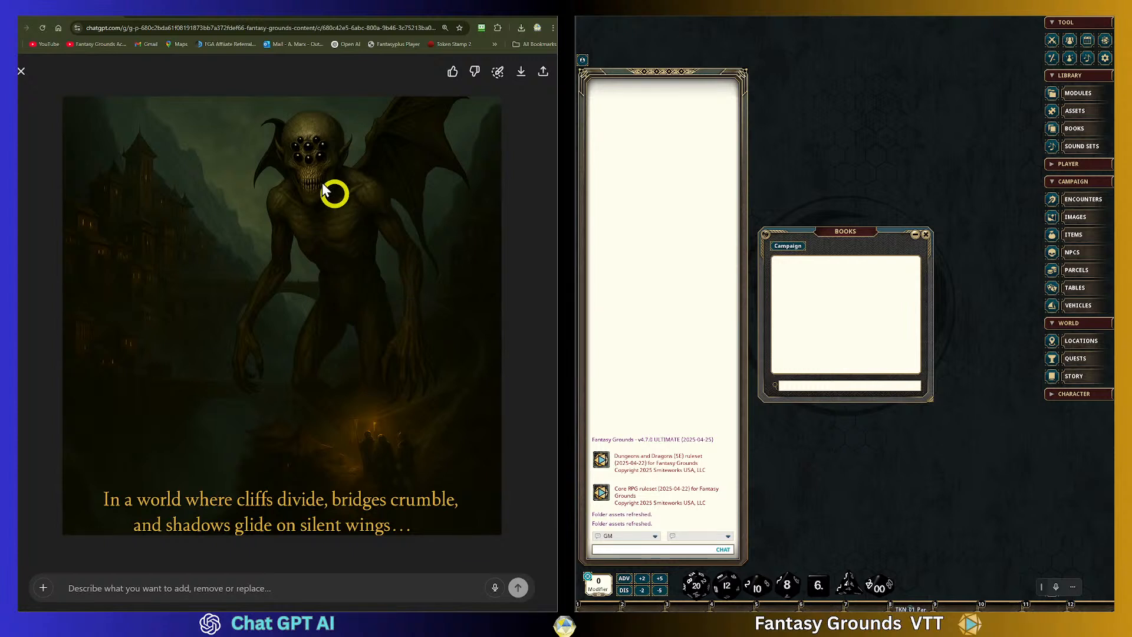